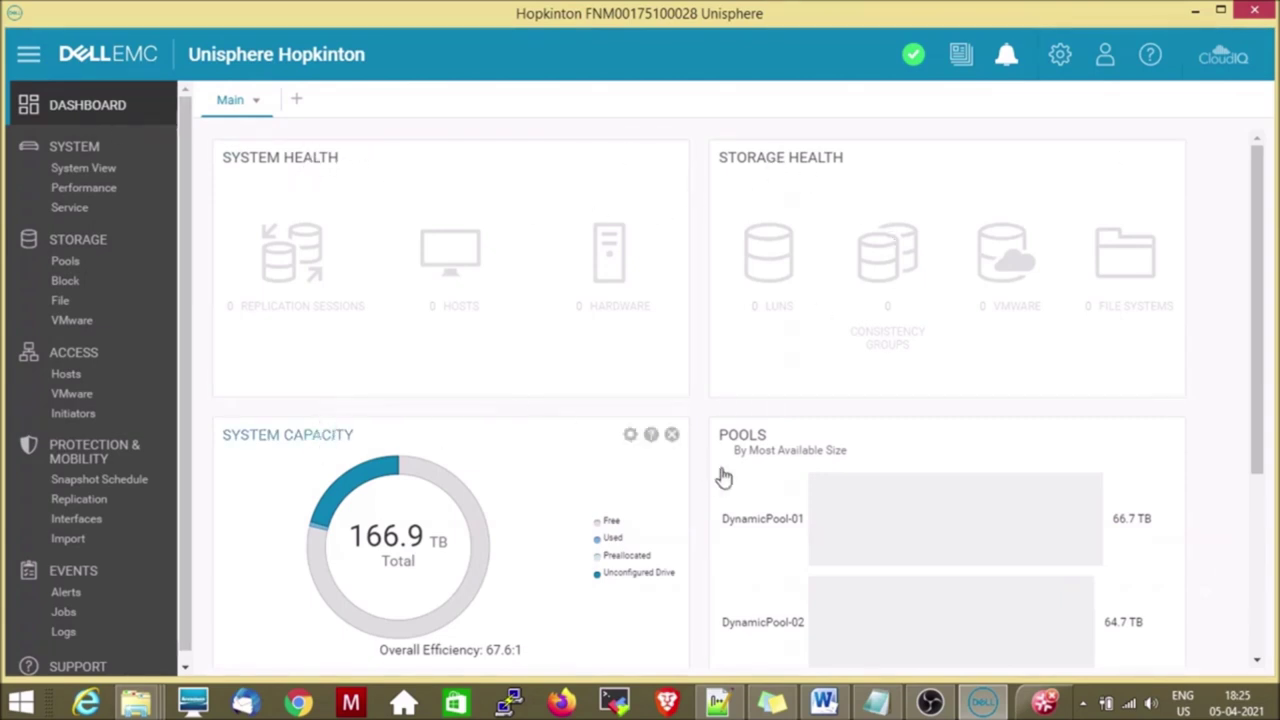
left_click_drag(1258, 393, 1242, 577)
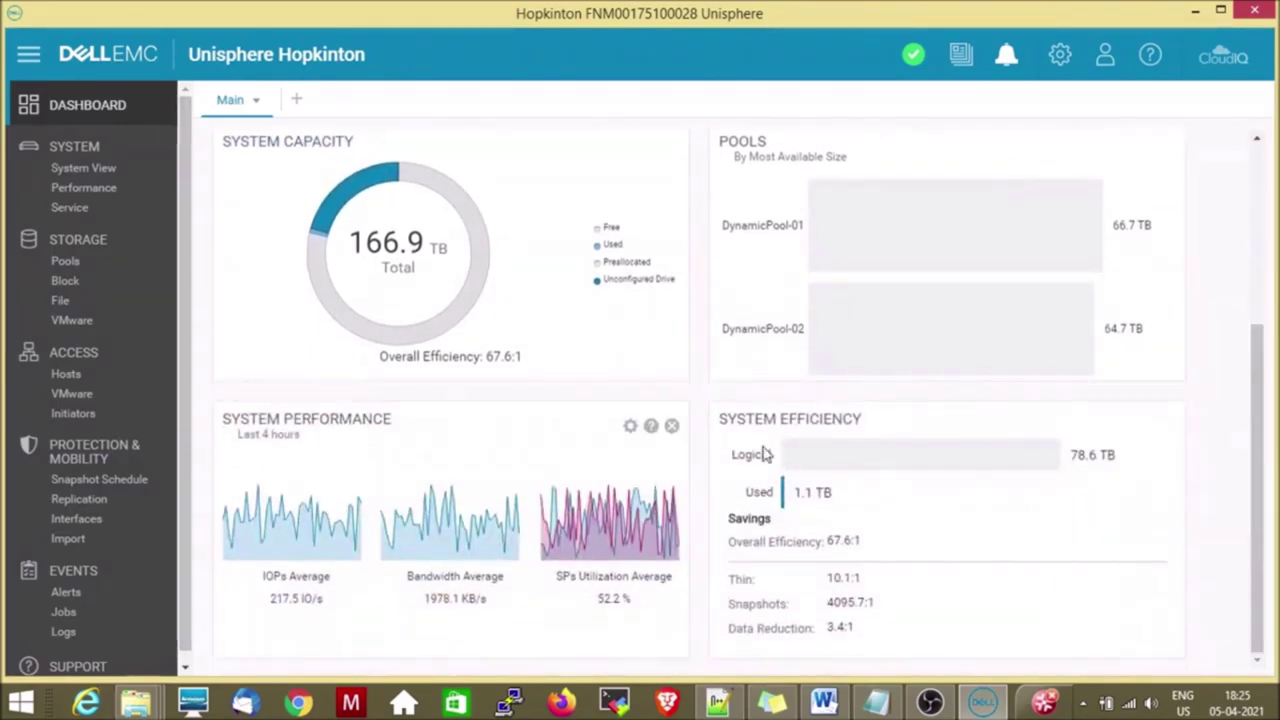
left_click_drag(1257, 340, 1257, 201)
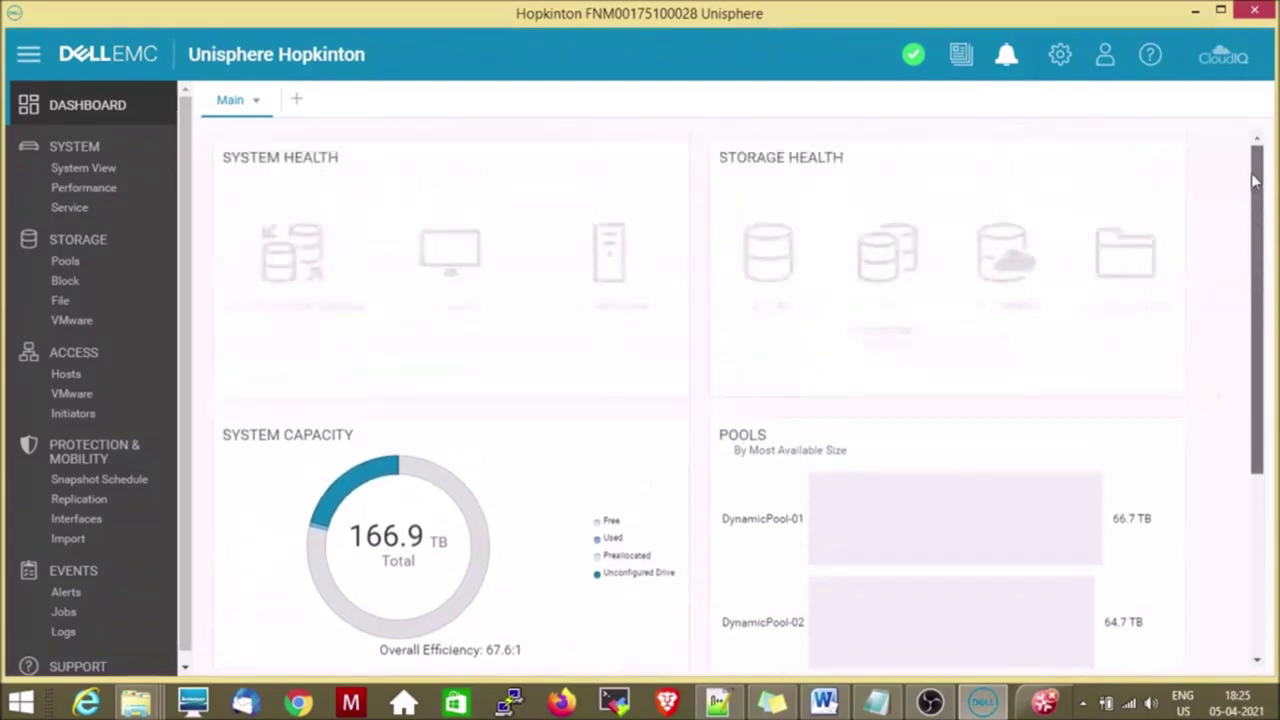
Customize the Main dashboard and add a System Efficiency view block at row 4, column 1.
left_click(256, 104)
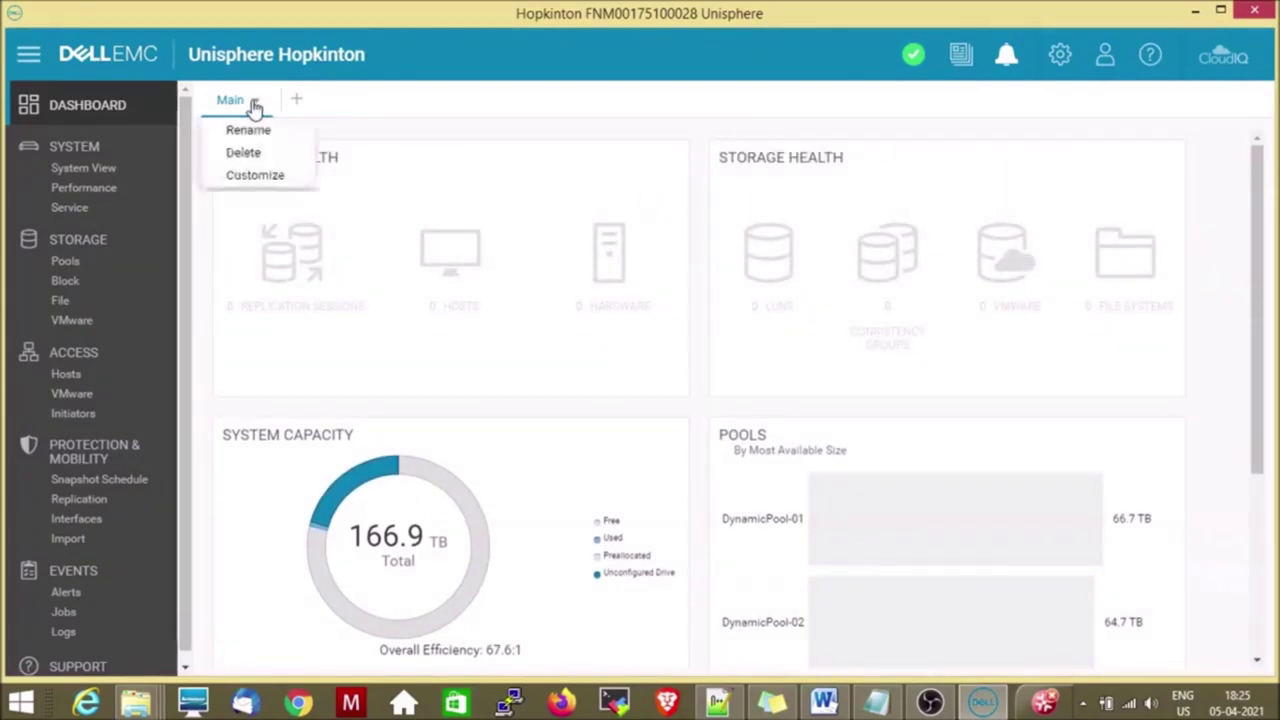
left_click(262, 178)
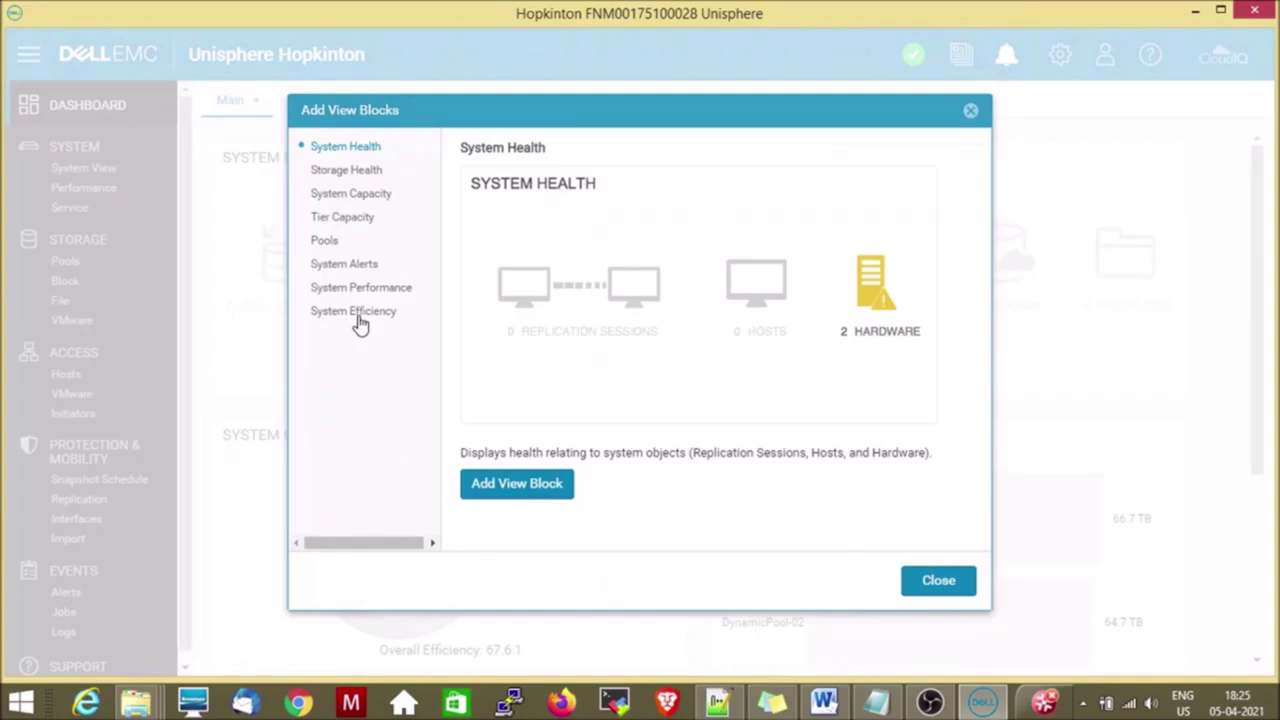
left_click(338, 316)
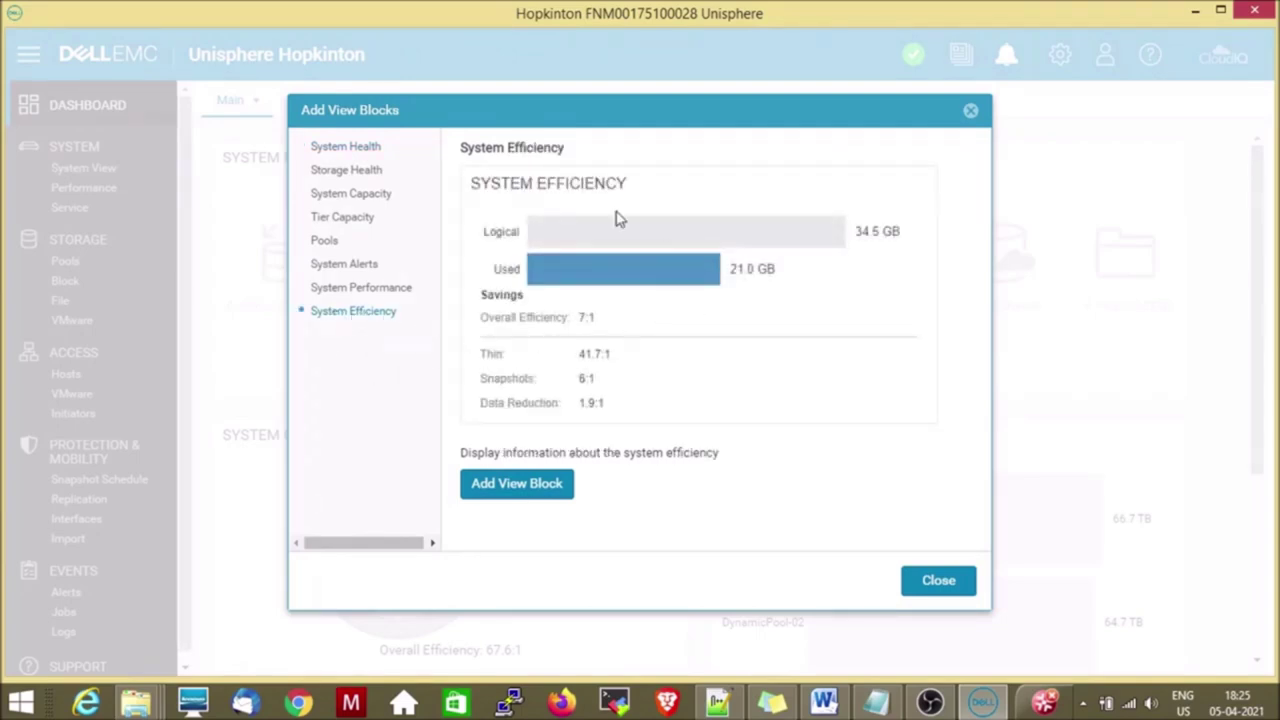
left_click(535, 490)
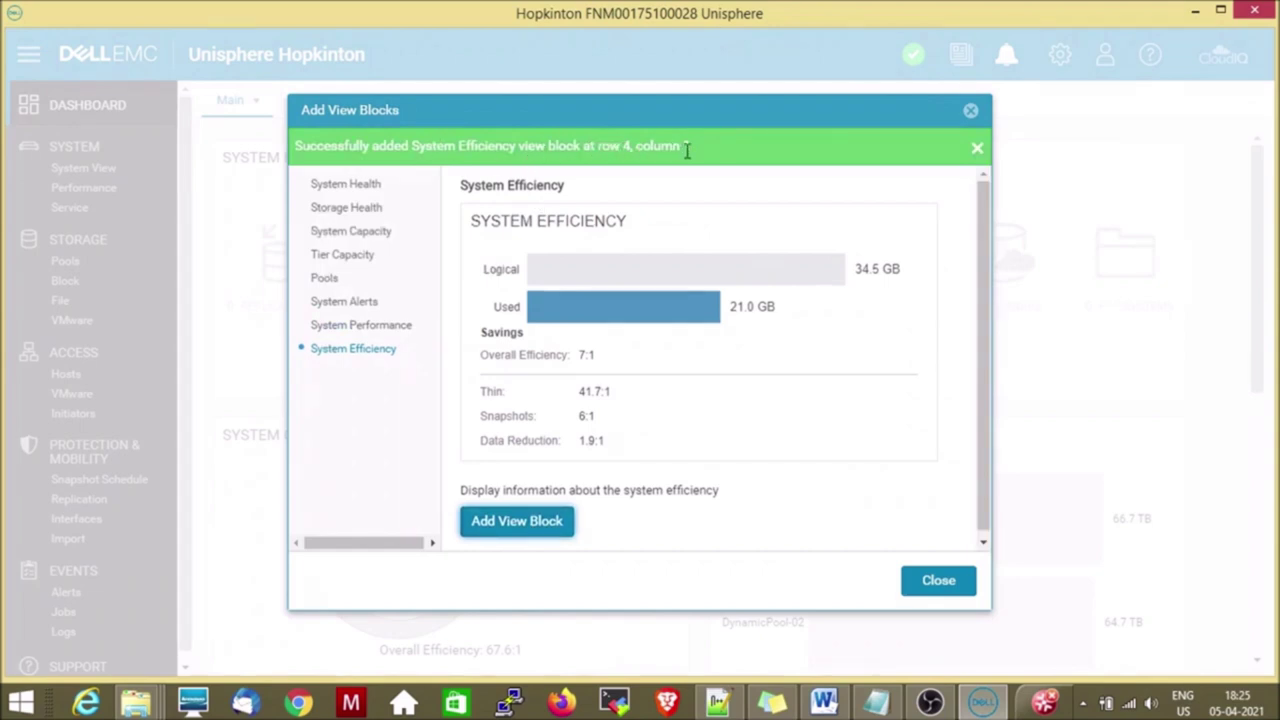
Preview the Storage Health, System Capacity, Tier Capacity, Pools, System Alerts and System Performance blocks, then close.
left_click(343, 210)
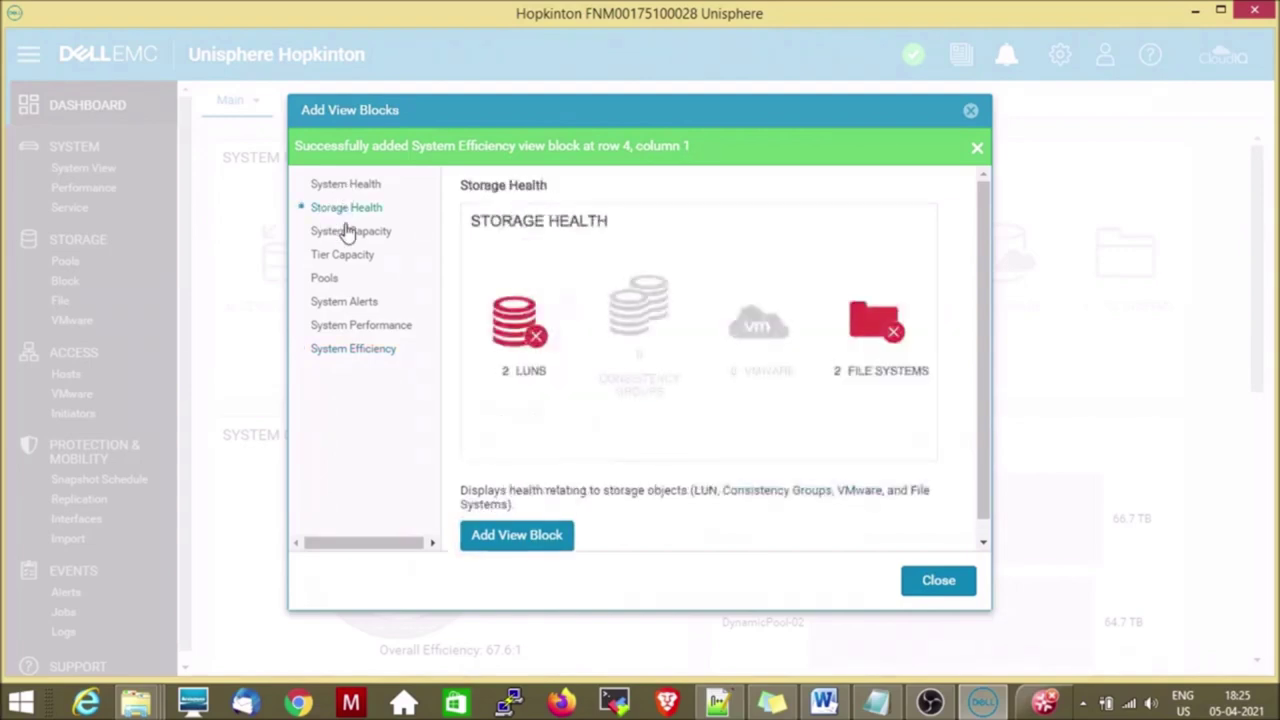
left_click(348, 240)
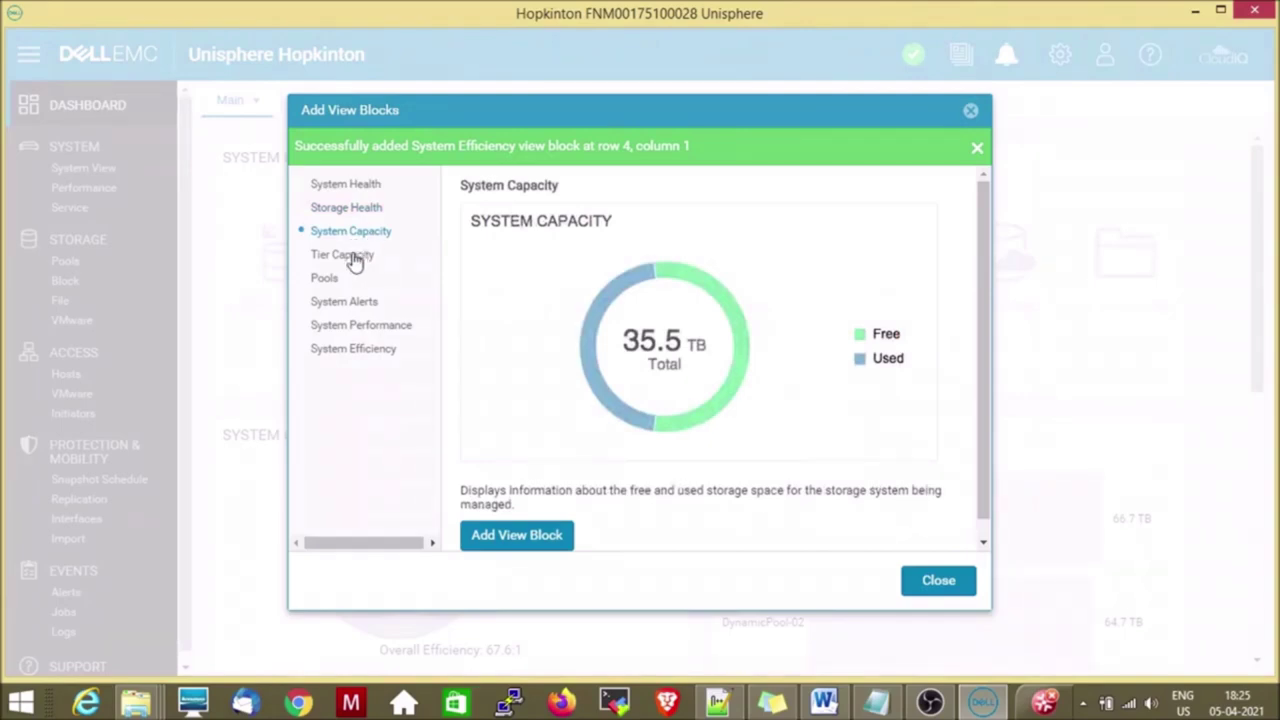
left_click(352, 260)
left_click(325, 280)
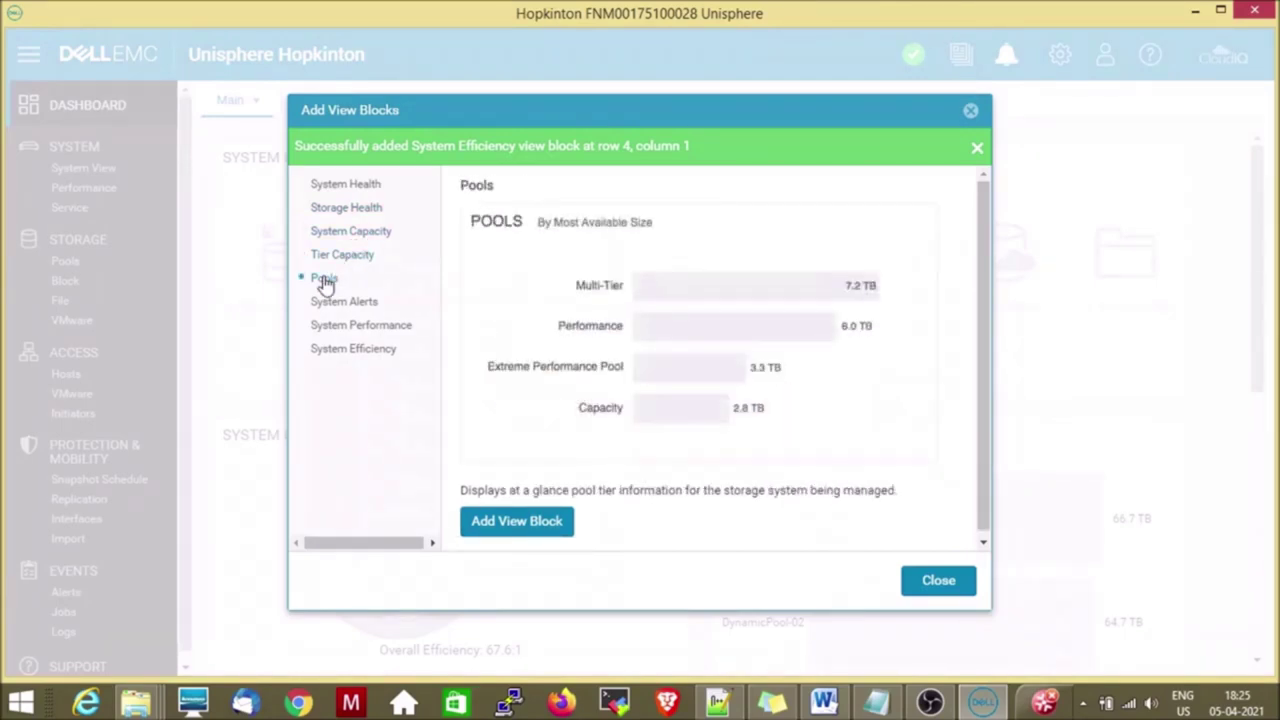
left_click(340, 303)
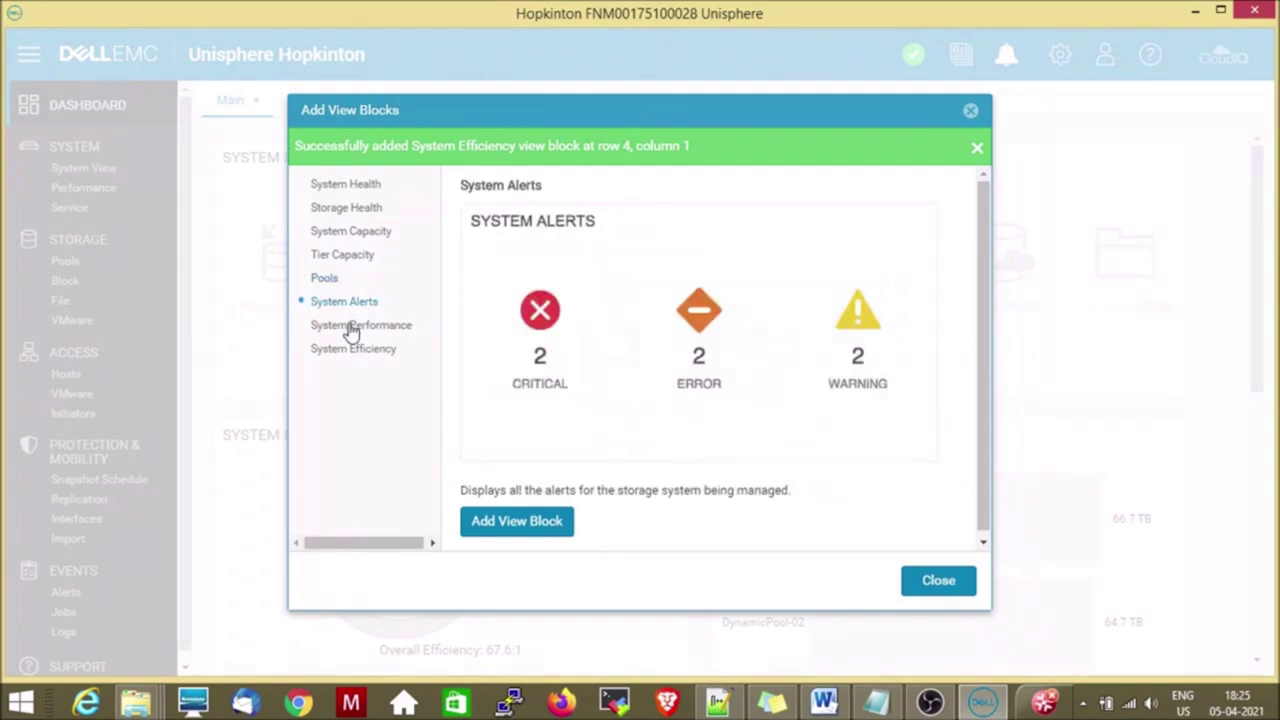
left_click(349, 325)
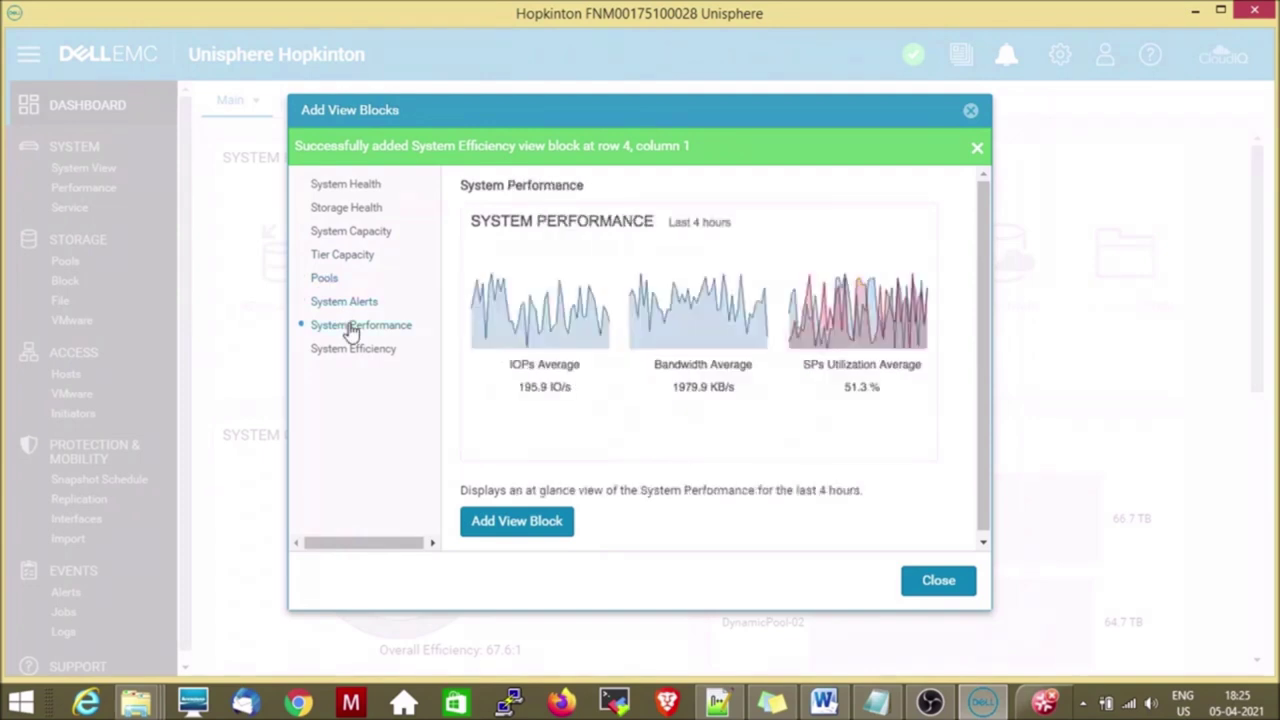
left_click(938, 580)
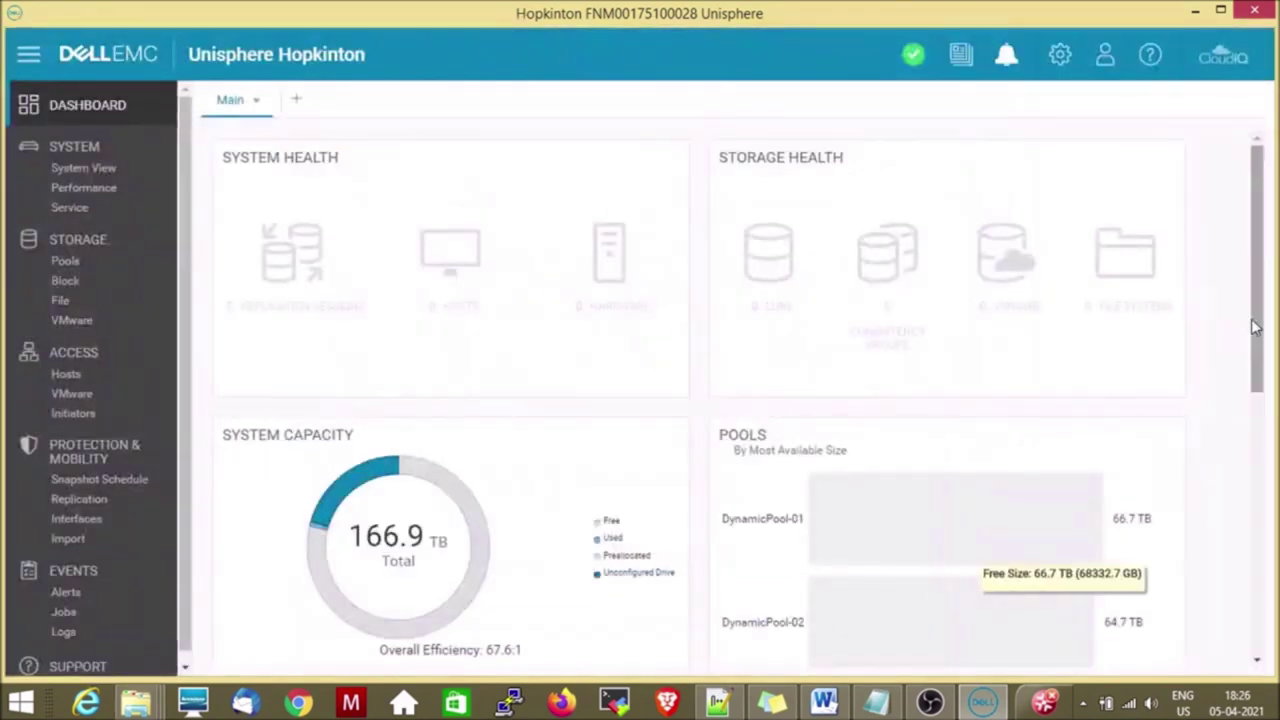
Remove the System Health, Storage Health, Pools and System Performance blocks from the Main dashboard.
scroll(1260, 334, "down", 4)
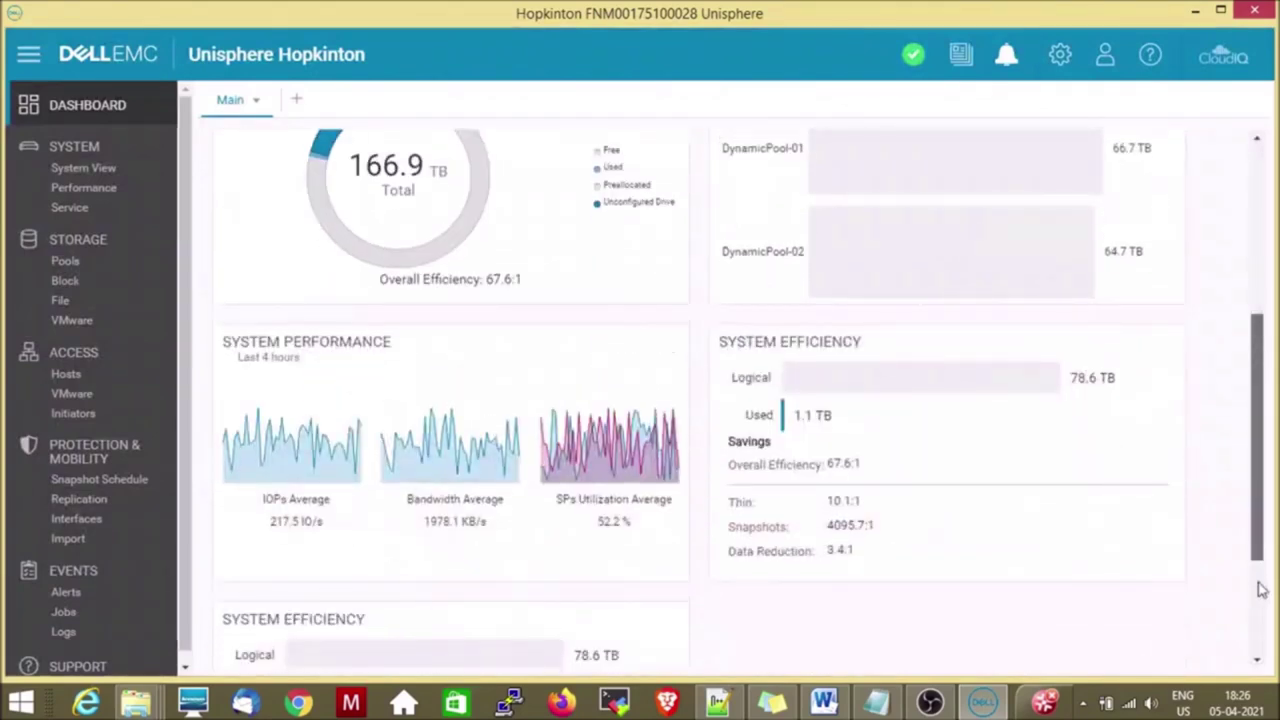
scroll(1260, 585, "down", 2)
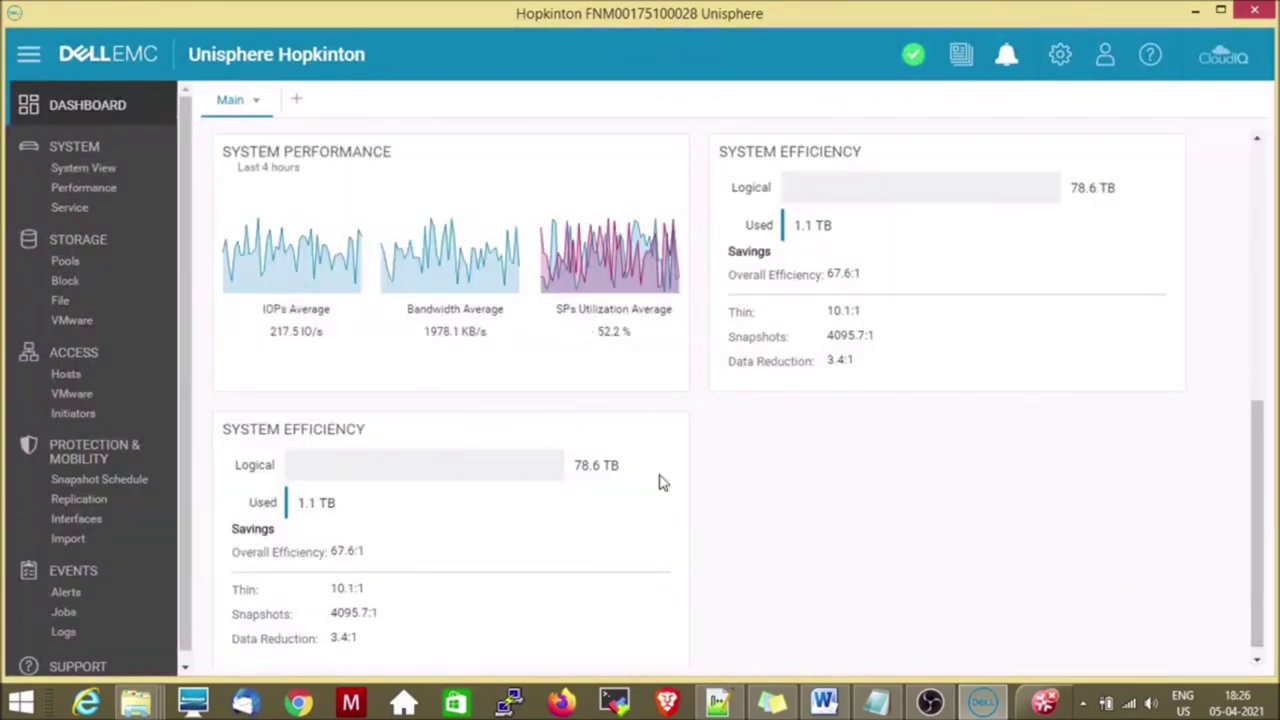
mouse_move(363, 437)
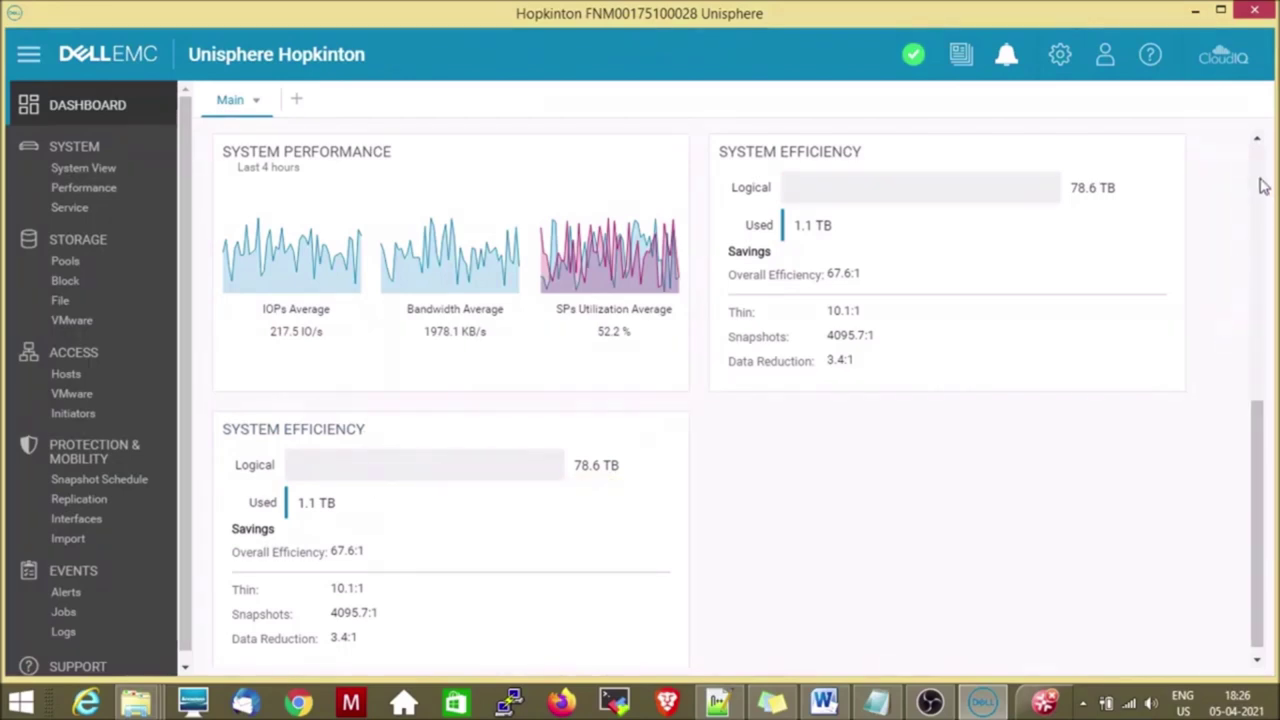
scroll(1263, 186, "up", 5)
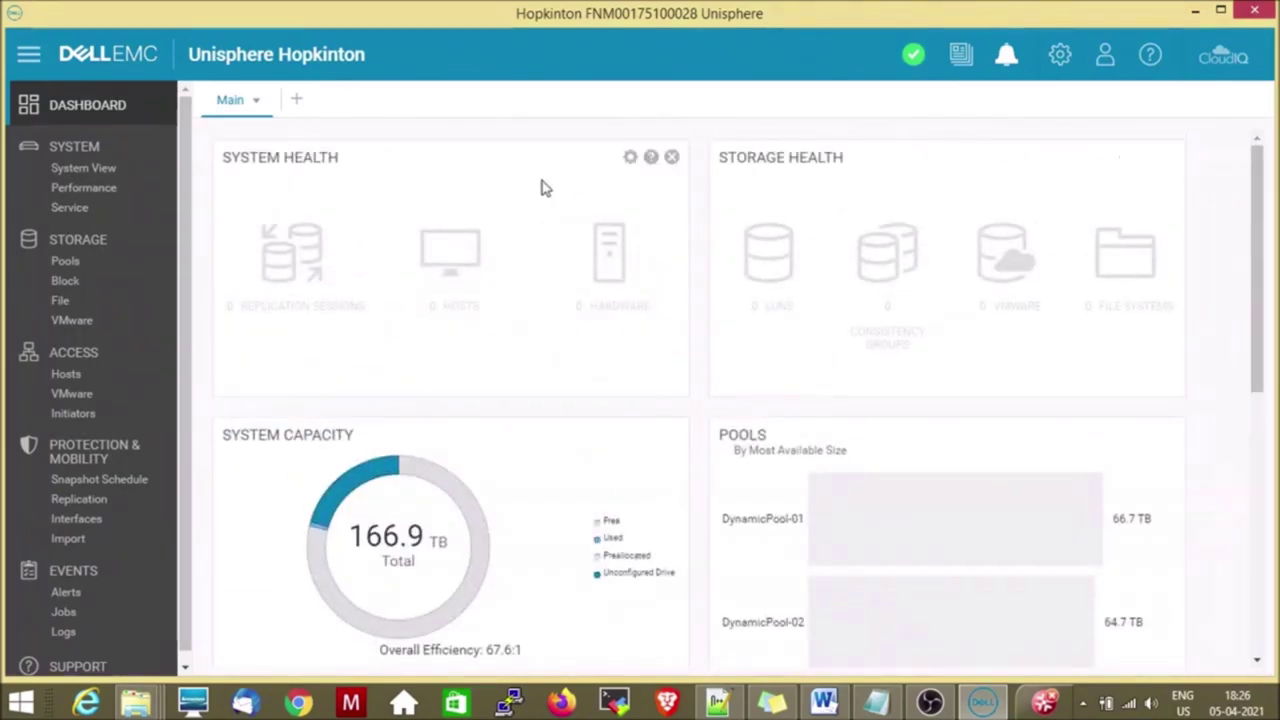
left_click(672, 158)
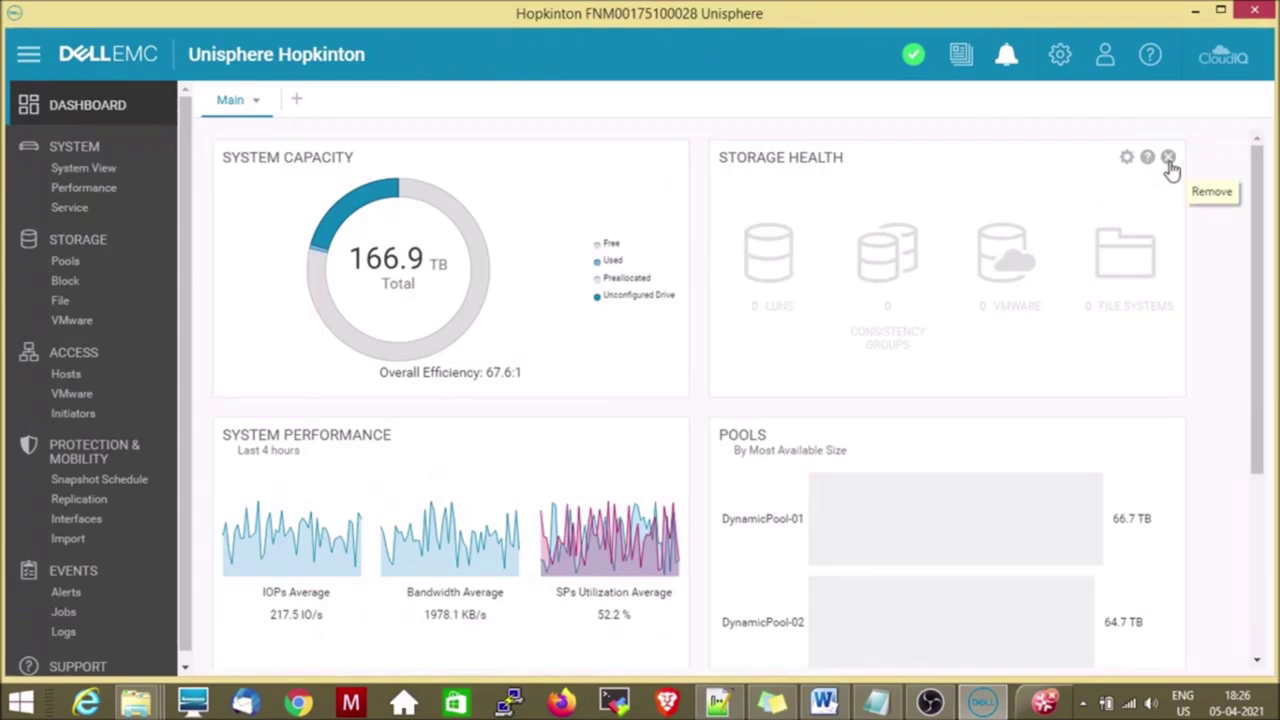
left_click(1168, 158)
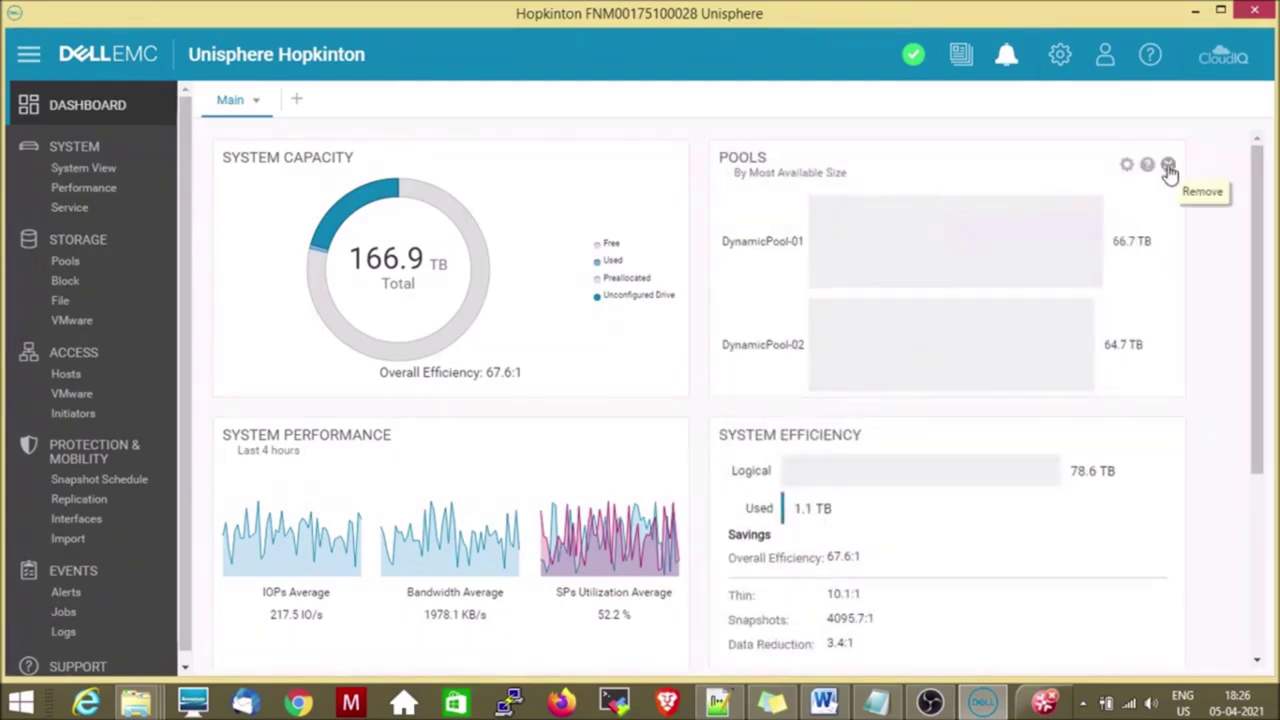
left_click(1168, 166)
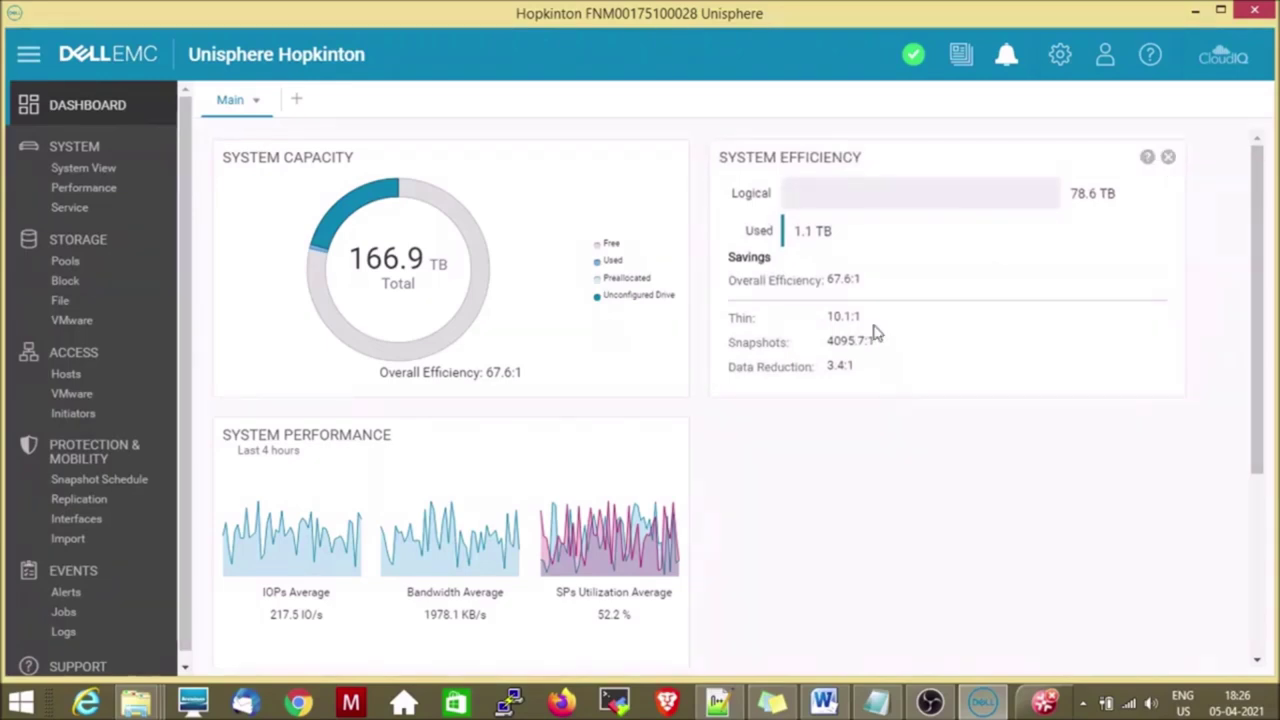
left_click(672, 444)
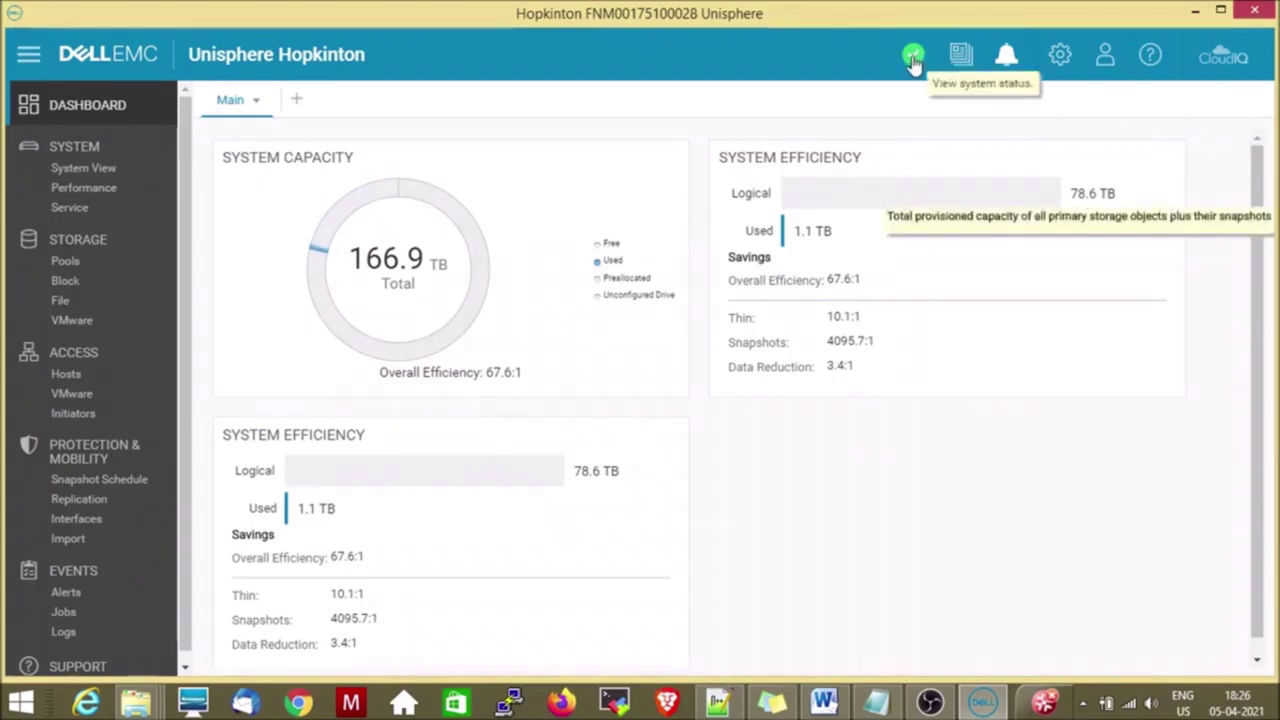
left_click(913, 57)
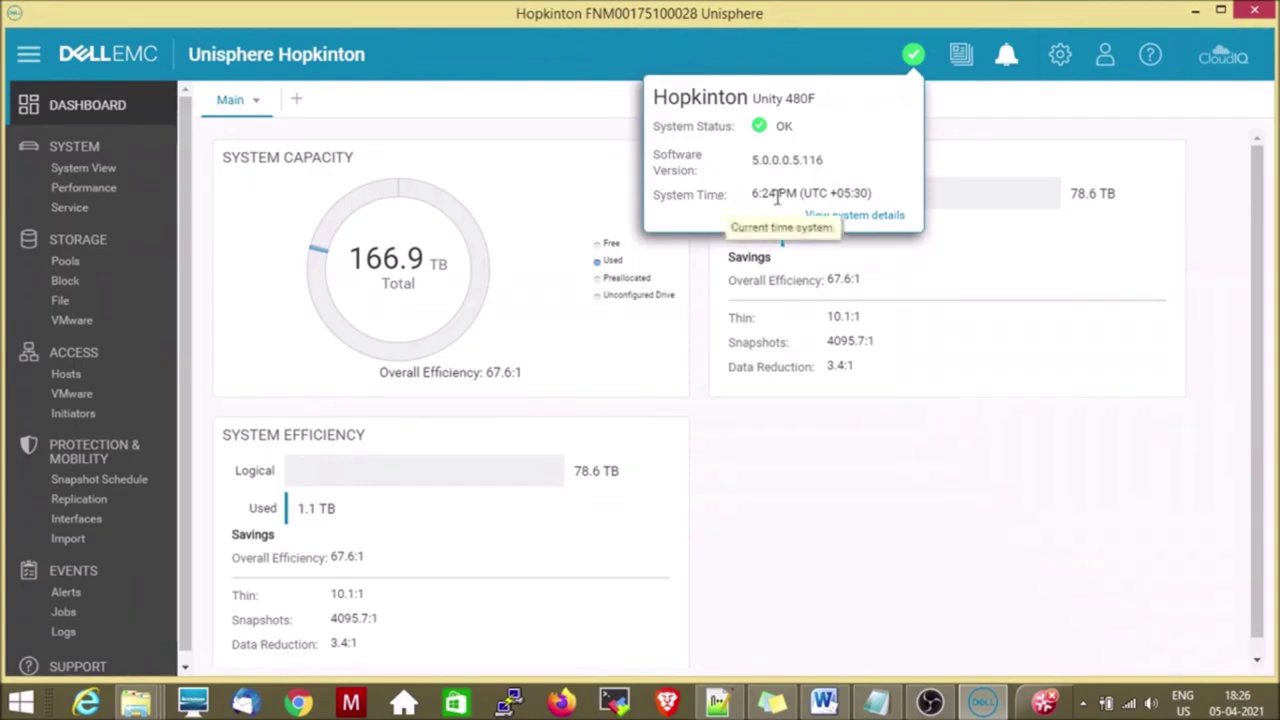
left_click(864, 218)
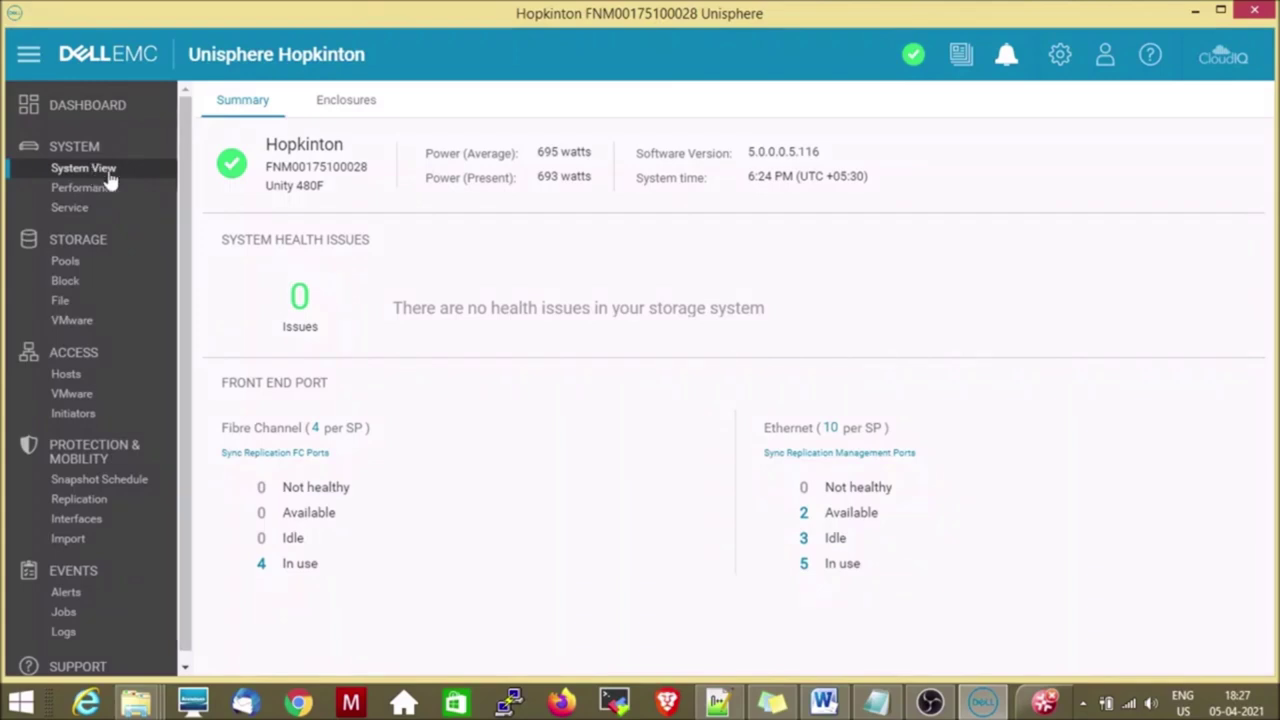
left_click(109, 110)
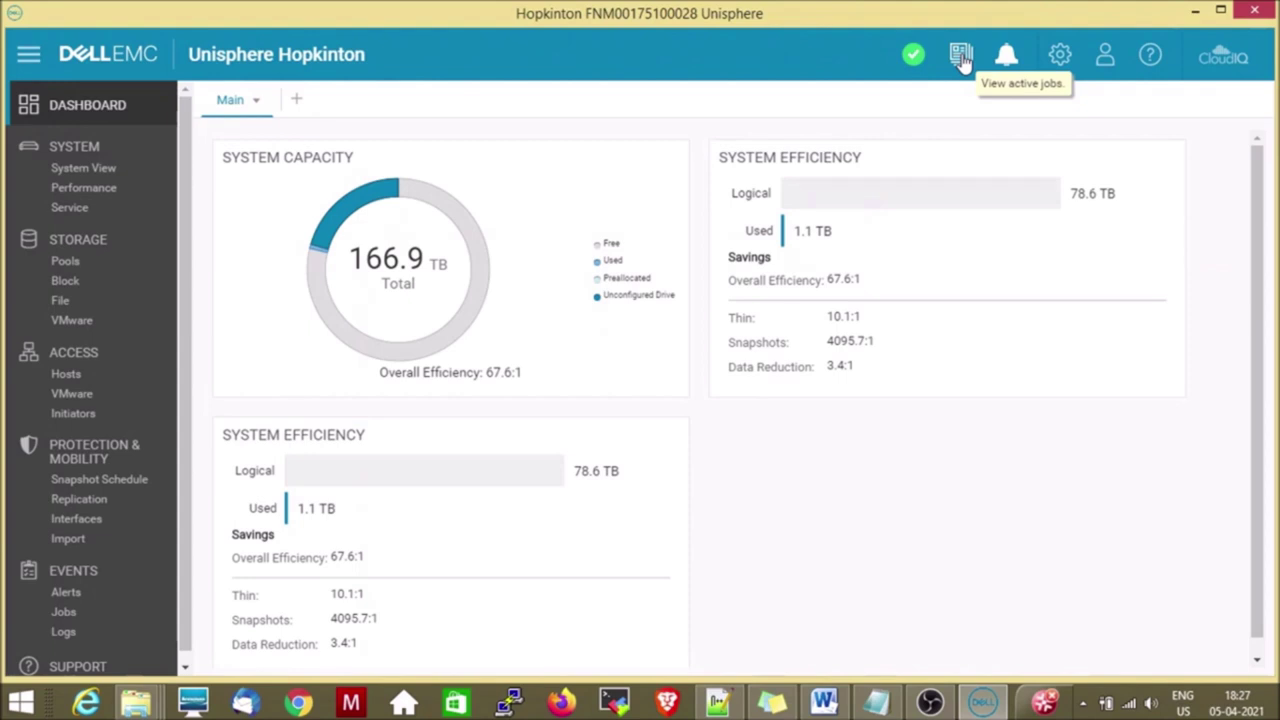
Check the running jobs, look through the recent alerts list, then dismiss it.
left_click(962, 58)
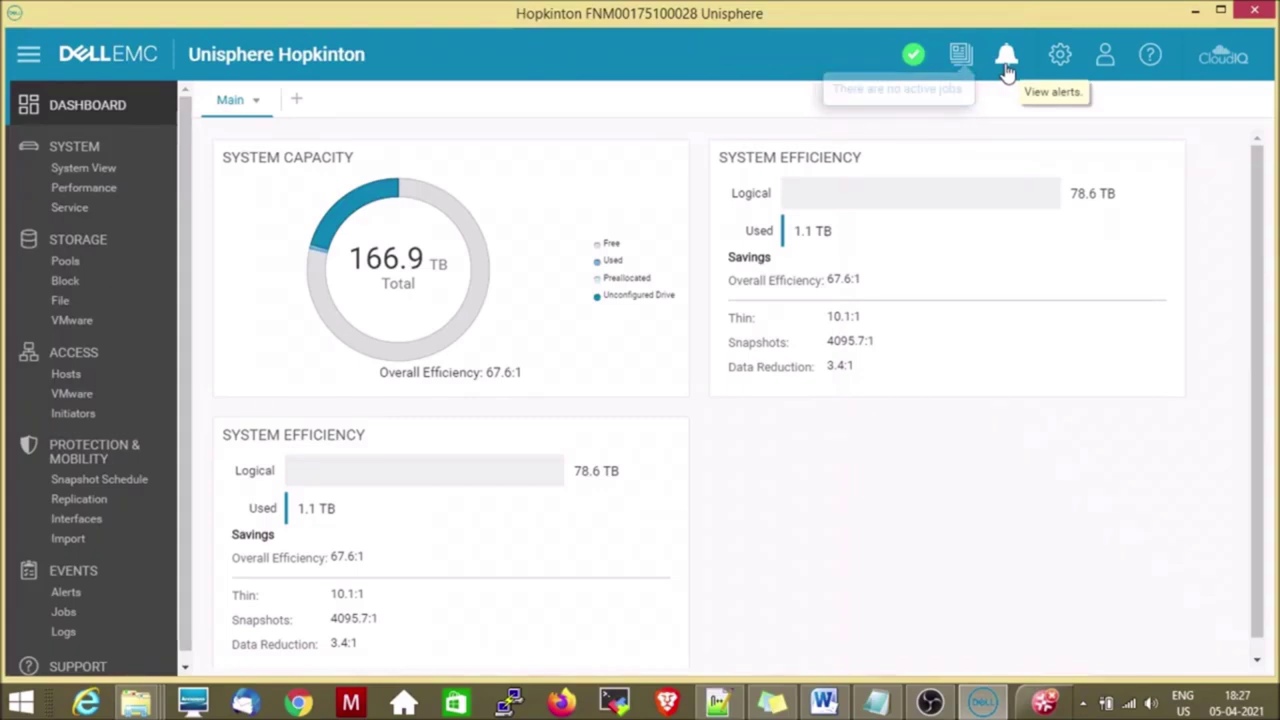
left_click(1006, 62)
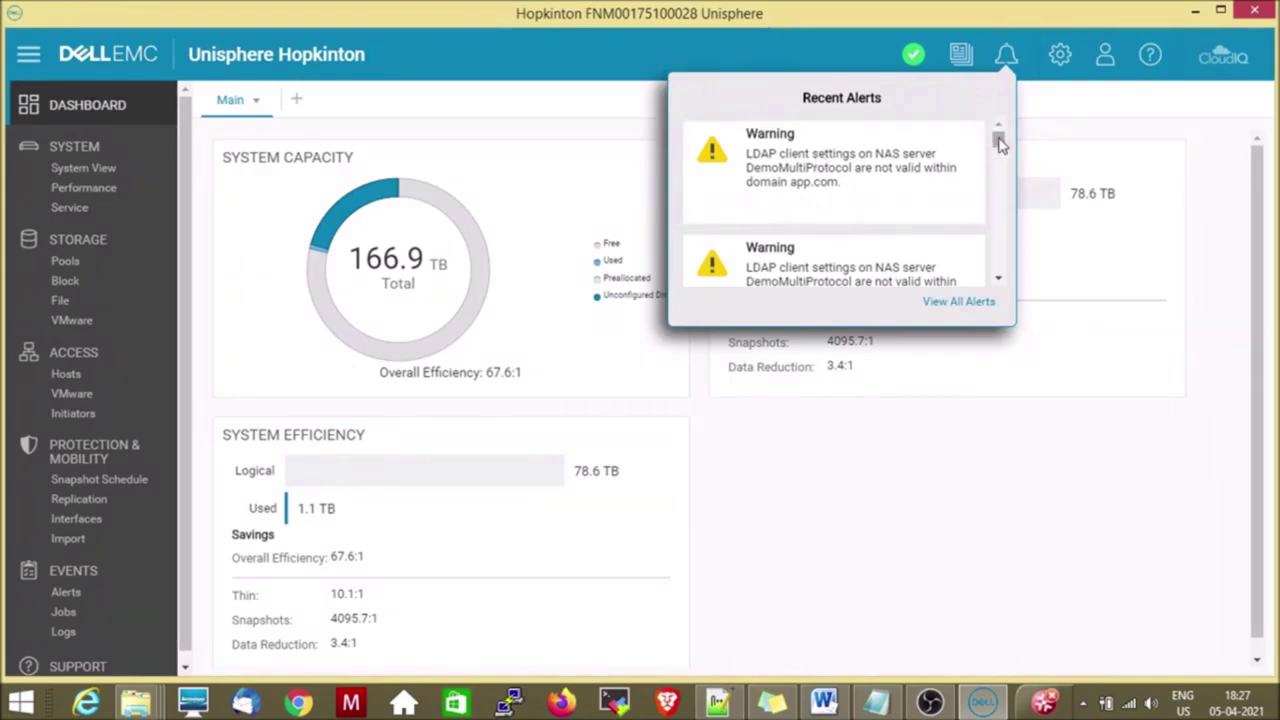
mouse_move(815, 192)
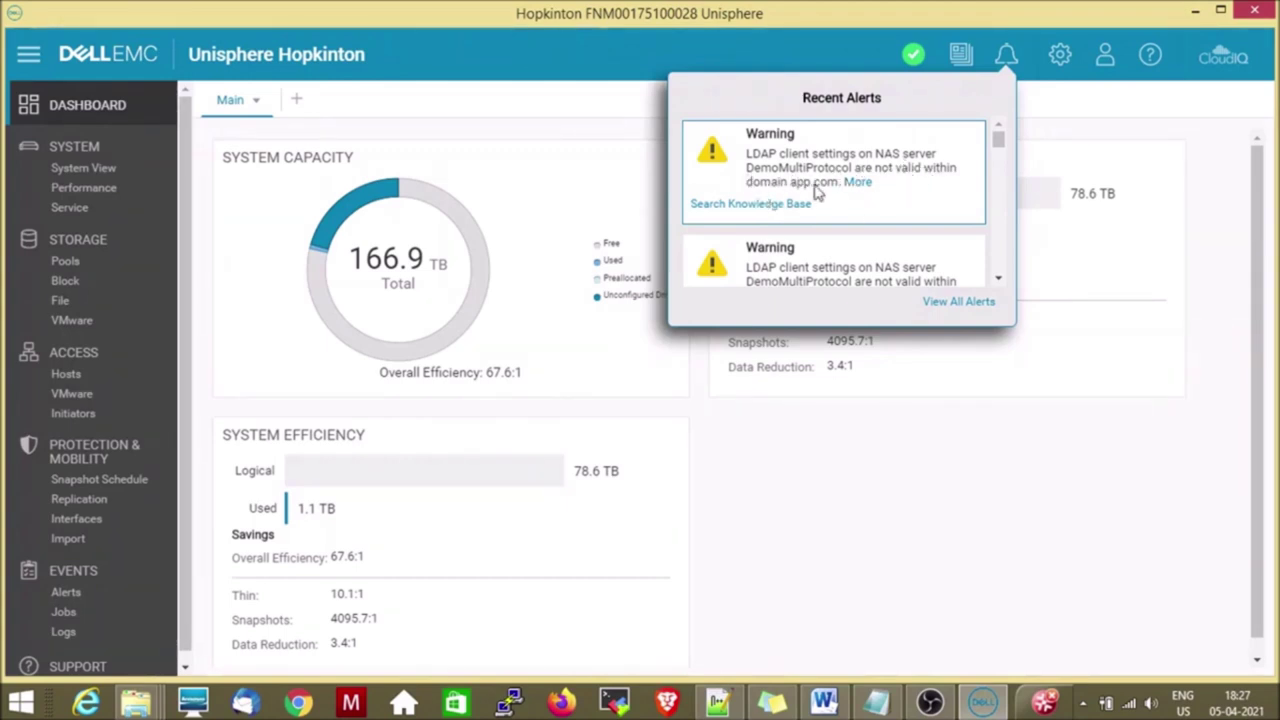
left_click(998, 279)
left_click(998, 279)
left_click(998, 279)
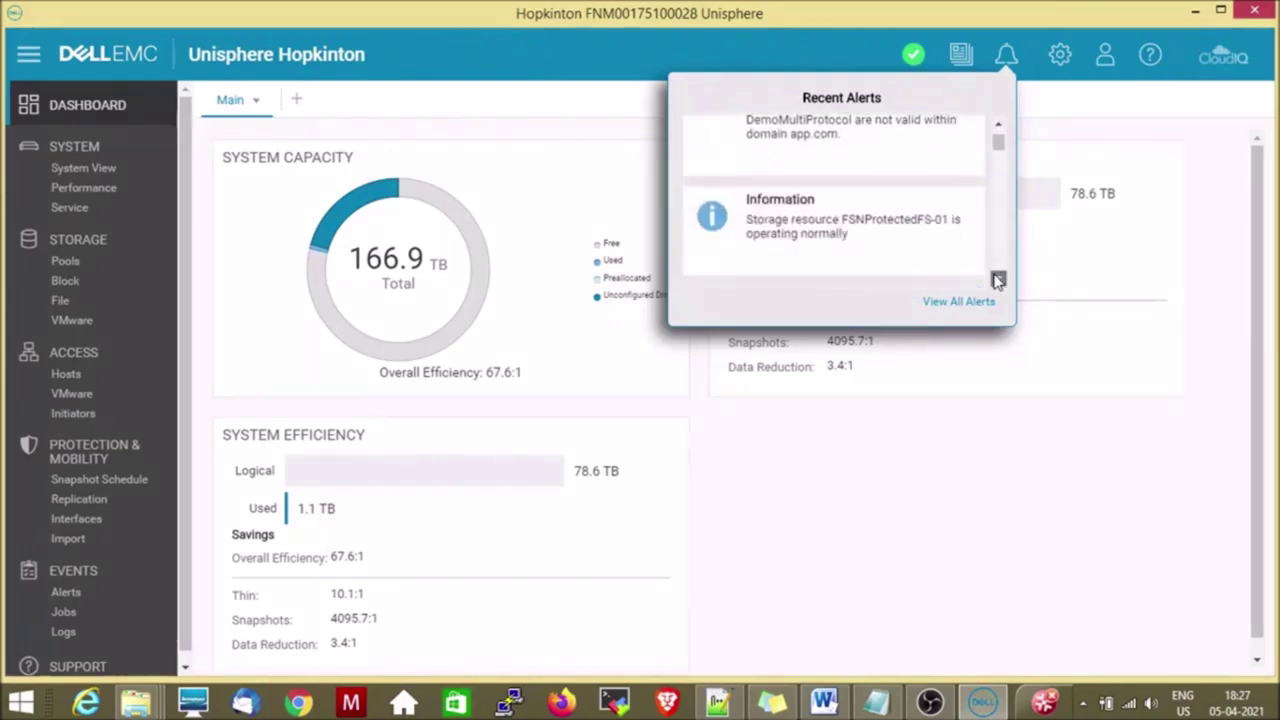
left_click(998, 279)
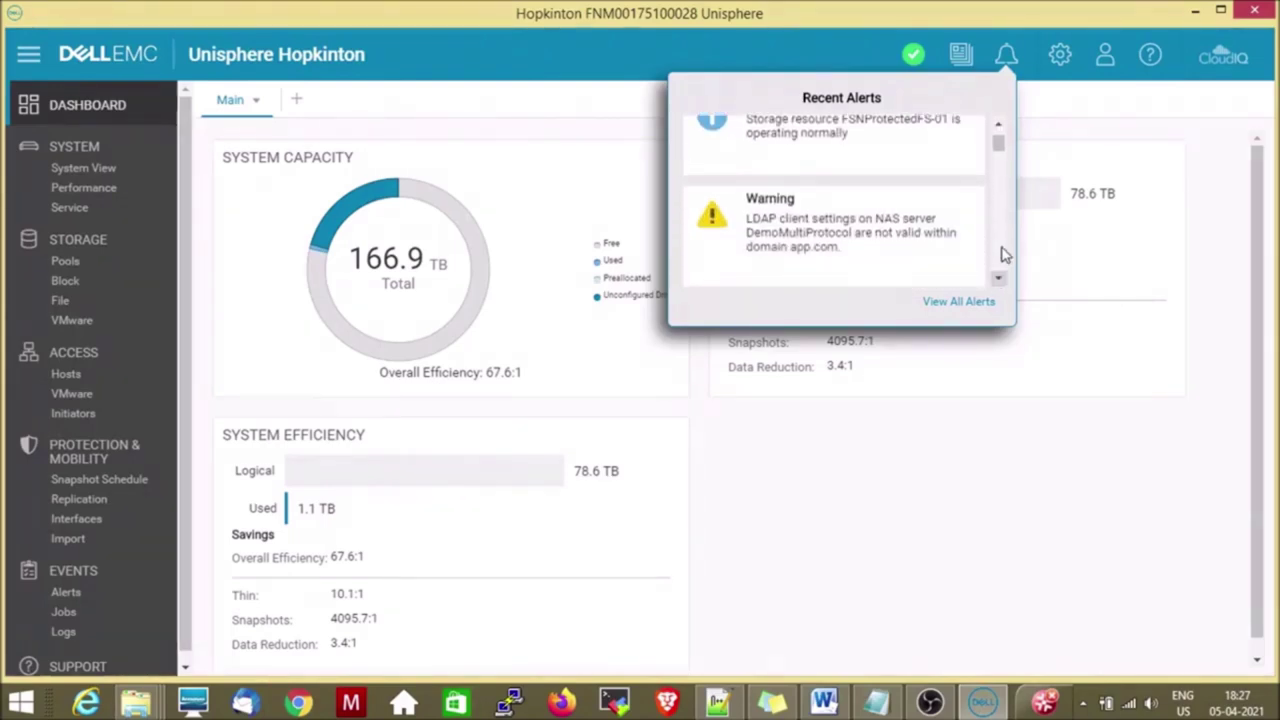
left_click(1057, 106)
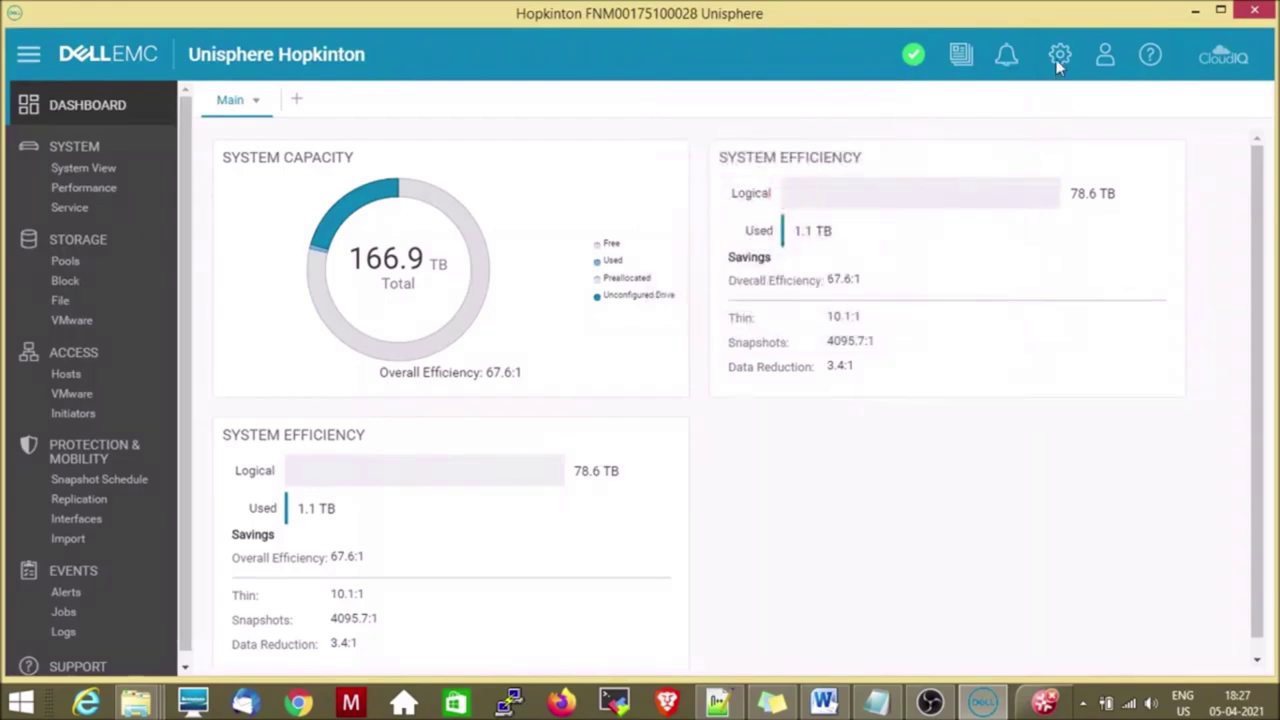
In Settings' License Management, accept the Install License agreement, then cancel the wizard.
left_click(1059, 58)
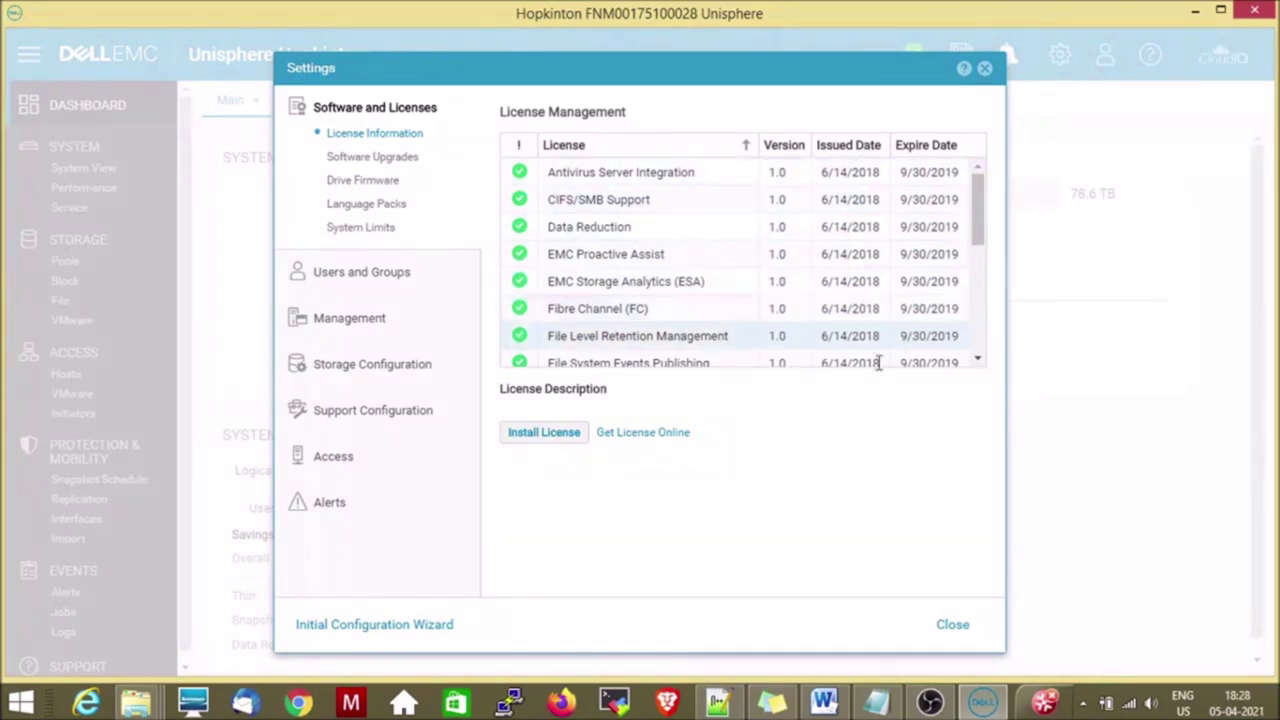
left_click(545, 432)
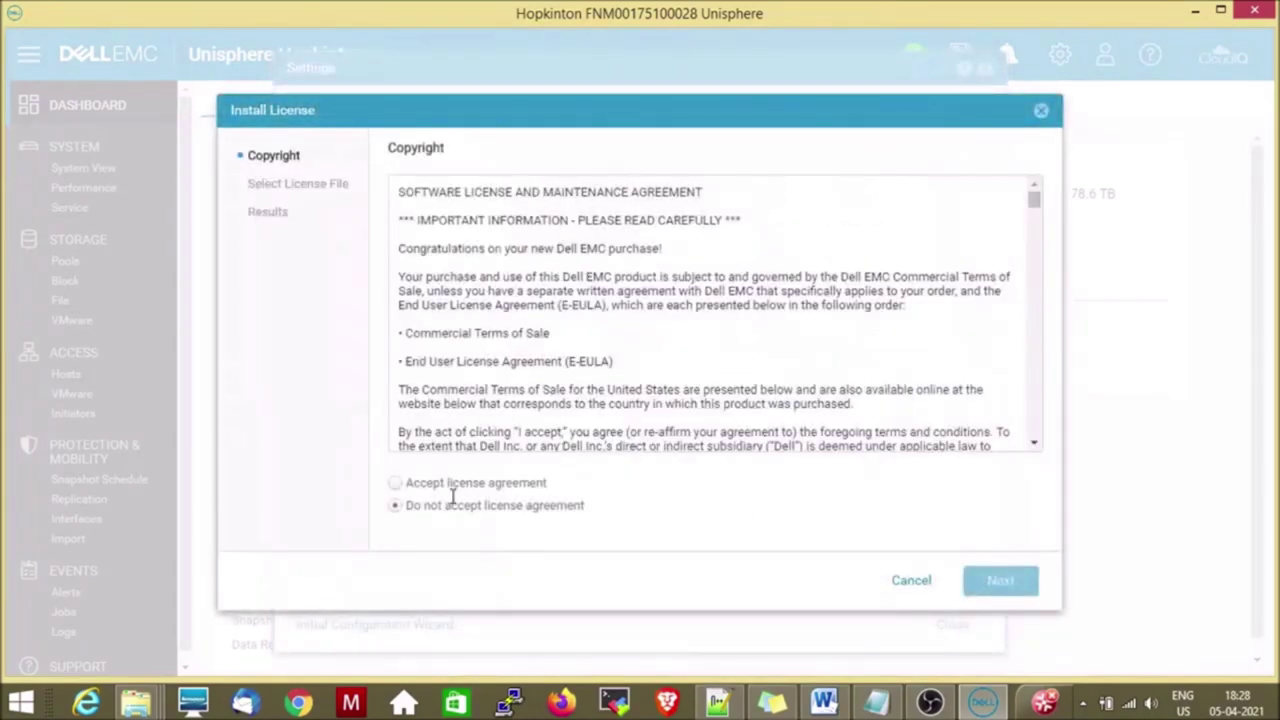
left_click(396, 483)
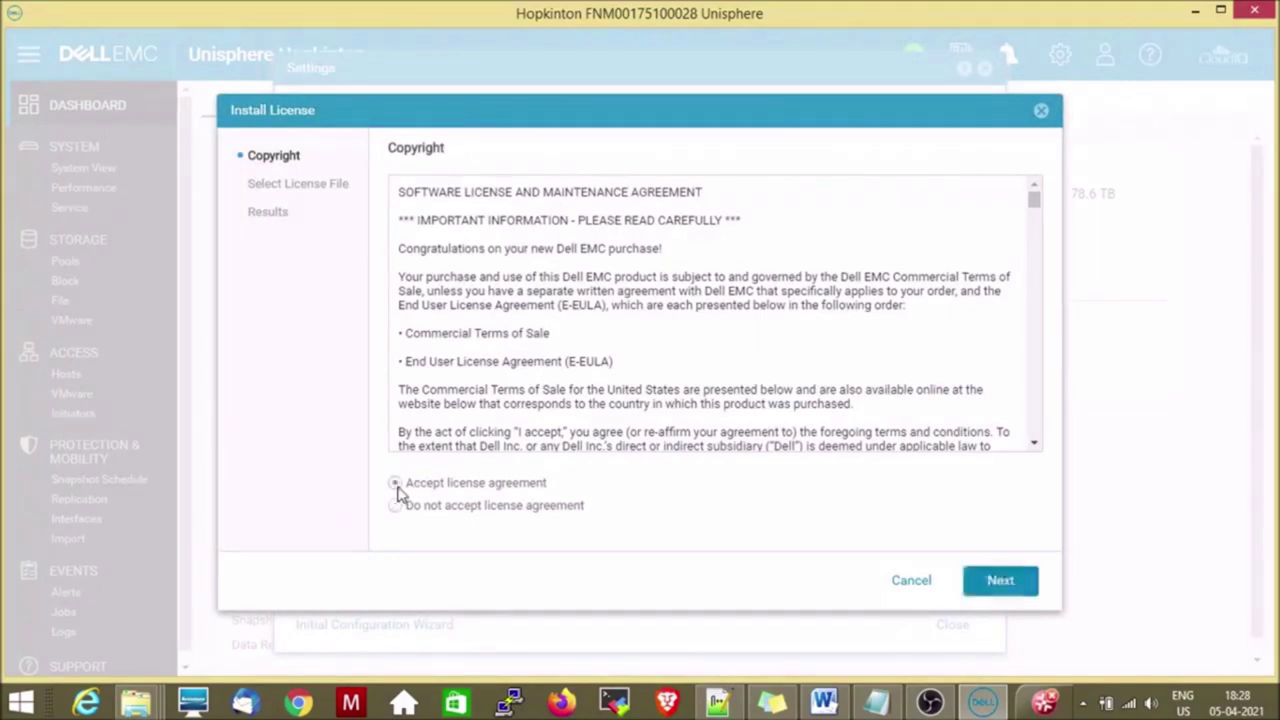
left_click(975, 580)
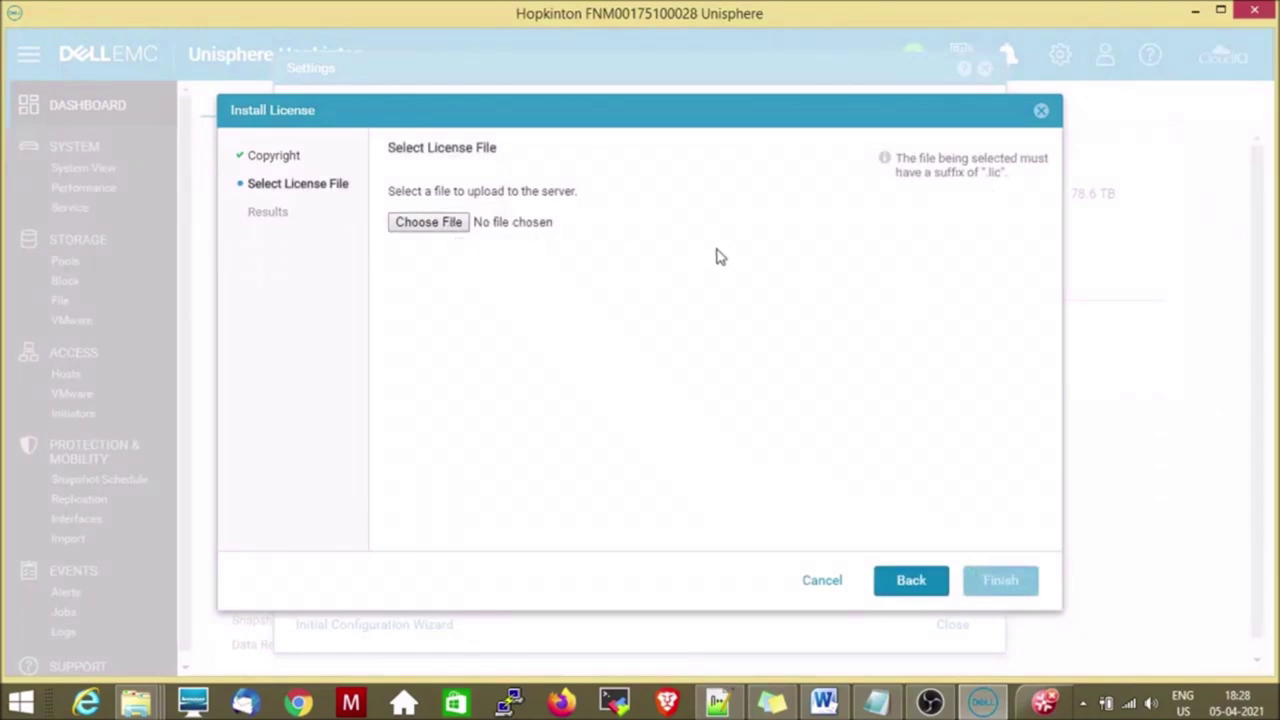
left_click(822, 583)
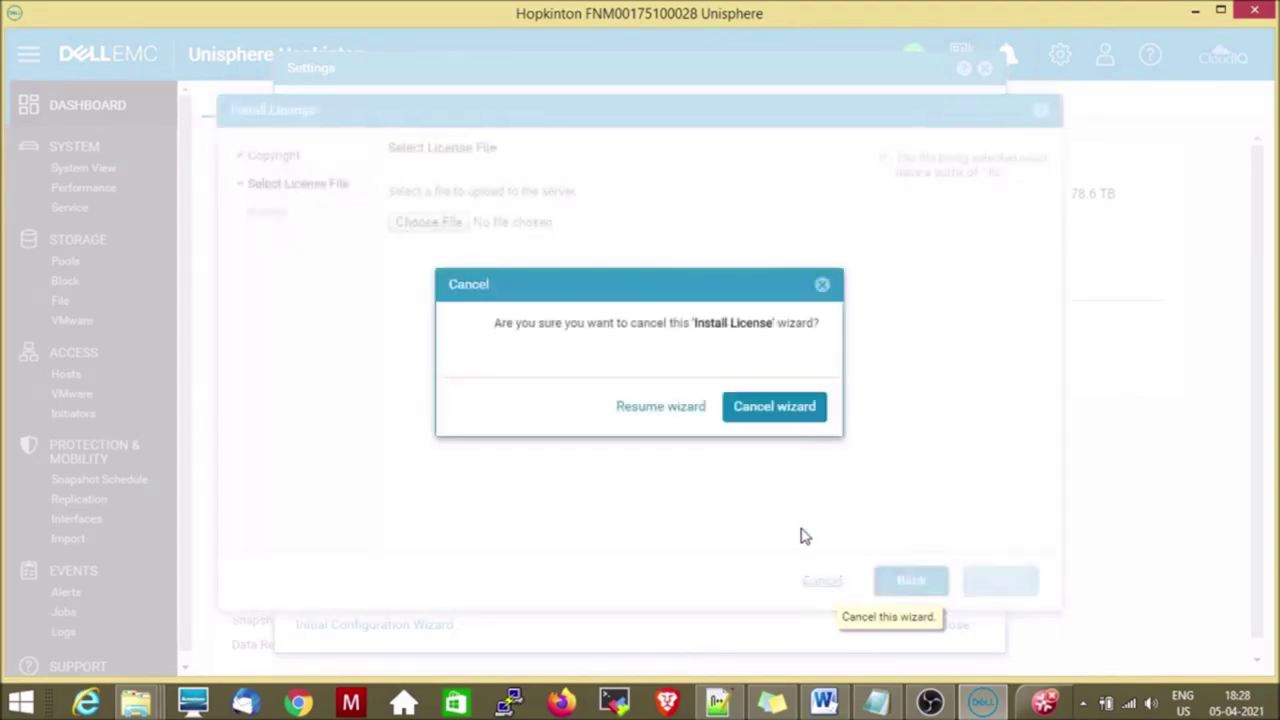
left_click(775, 407)
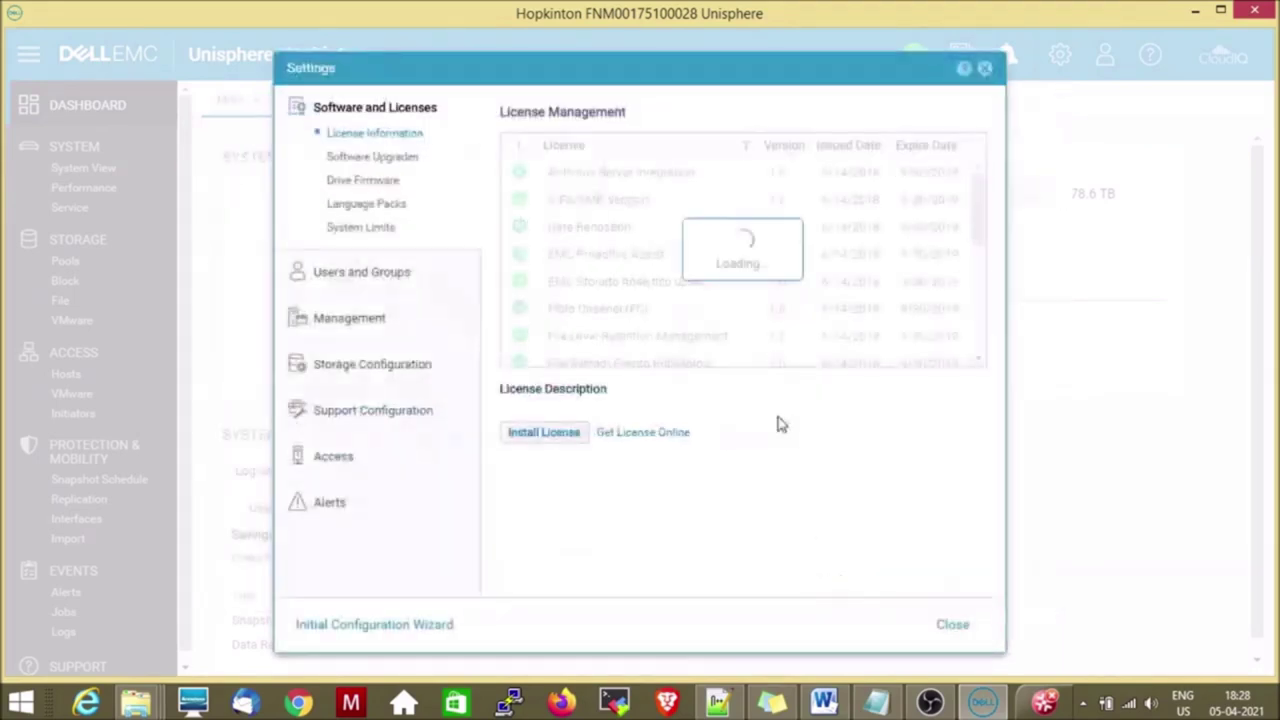
View the Software Upgrades, Drive Firmware, Language Packs, System Limits and Users and Groups pages.
left_click(364, 160)
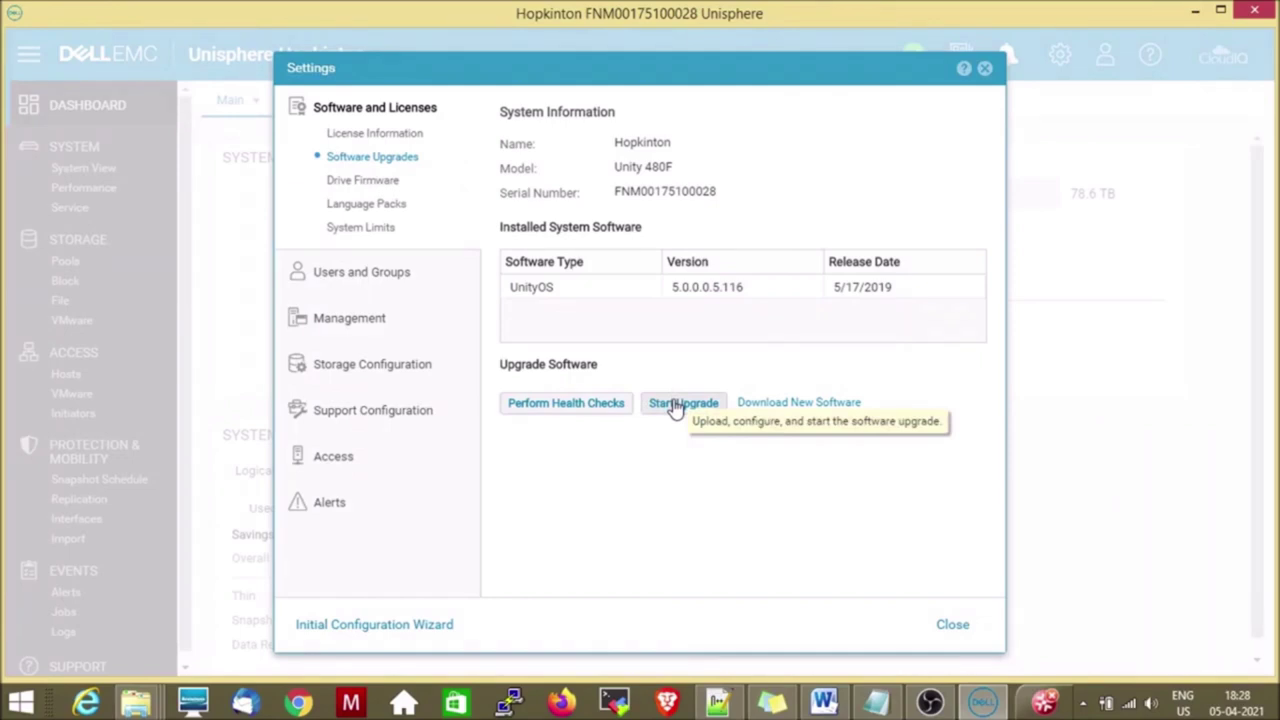
left_click(358, 188)
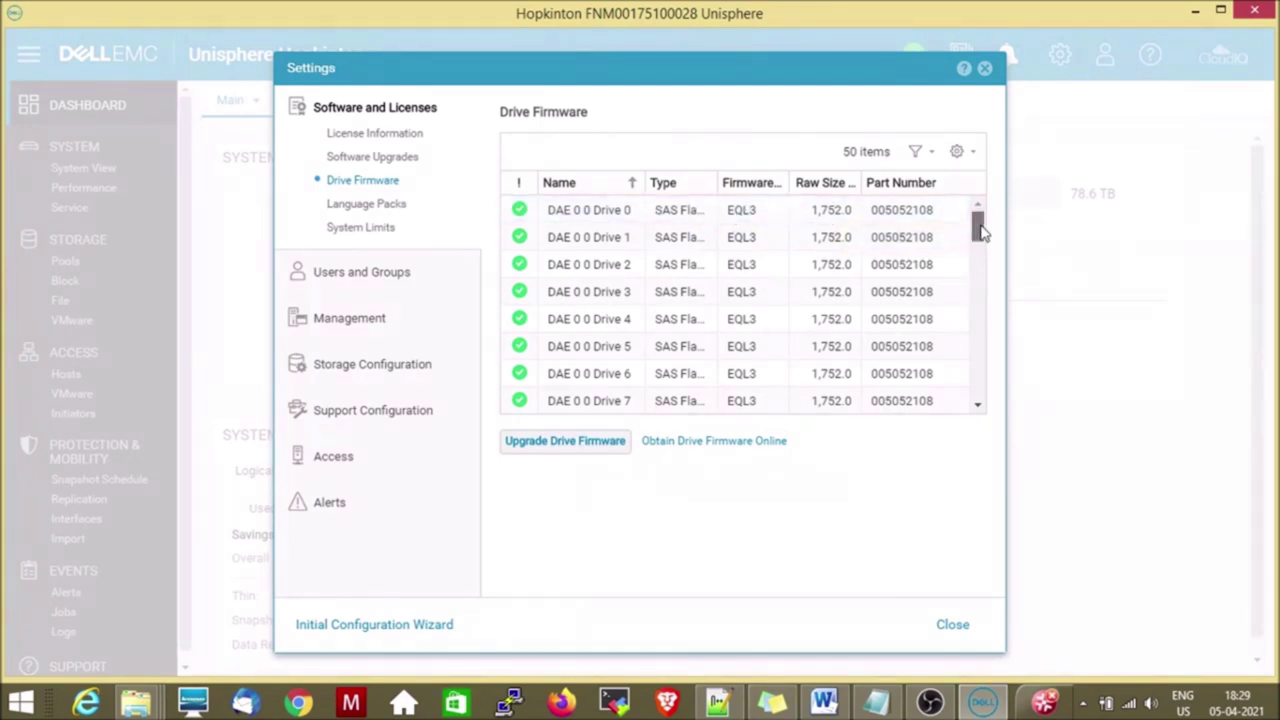
mouse_move(980, 223)
left_mouse_down()
mouse_move(978, 382)
mouse_move(974, 206)
left_mouse_up()
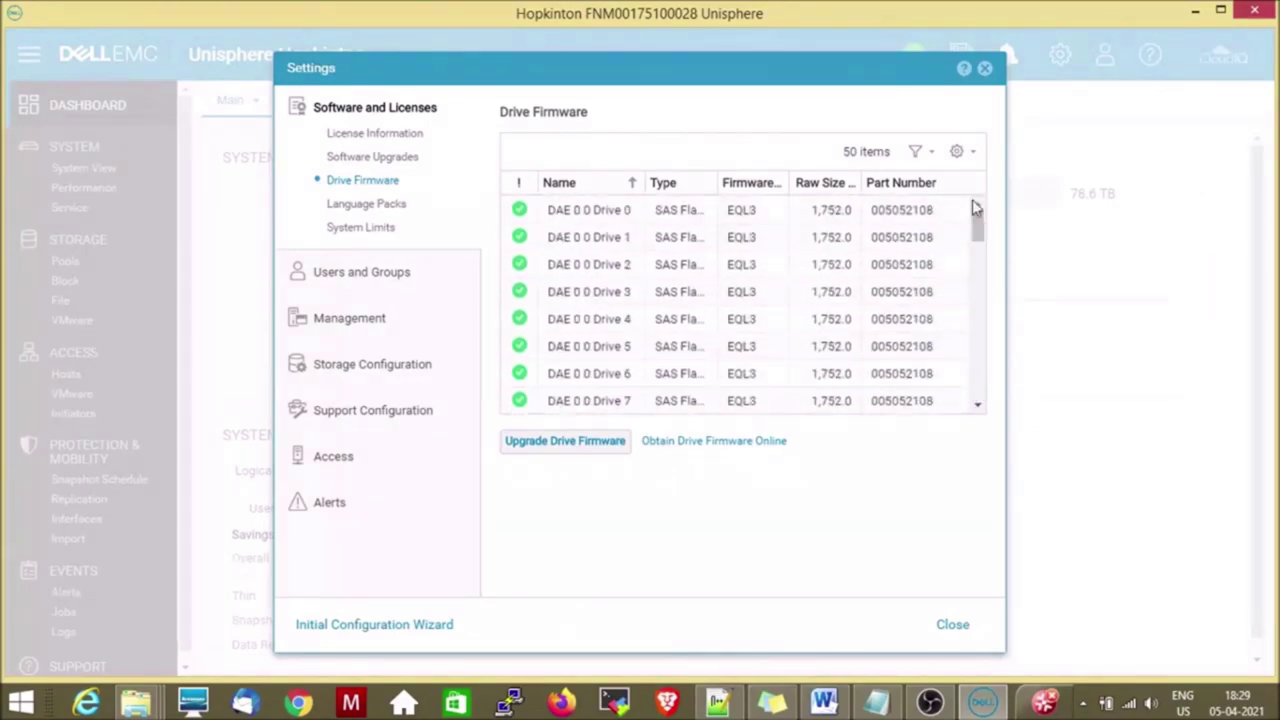
left_click(374, 208)
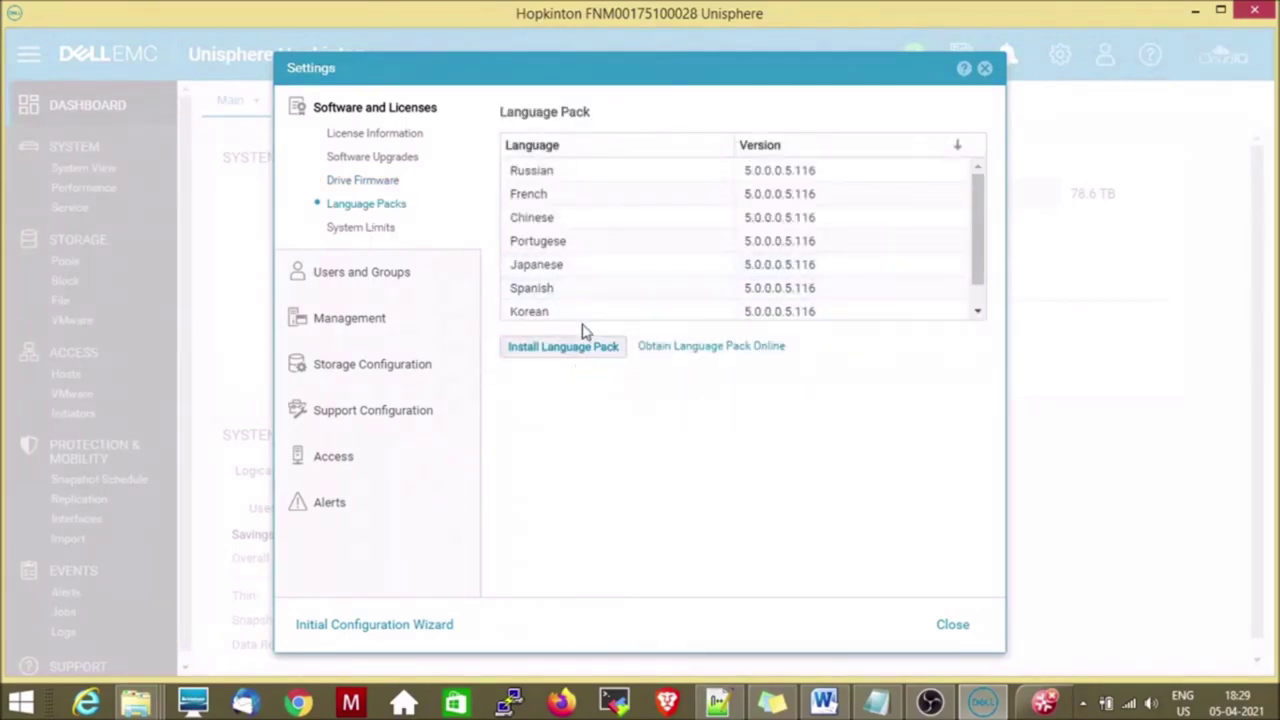
left_click(378, 230)
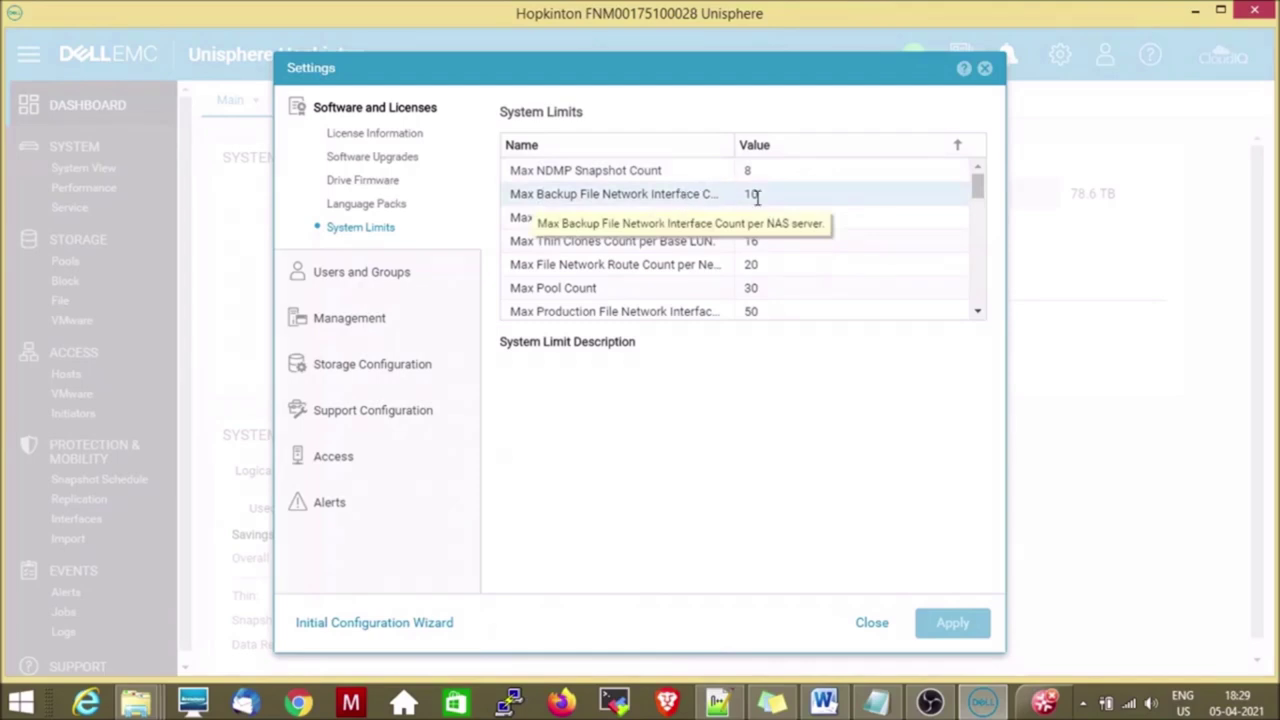
left_click(376, 279)
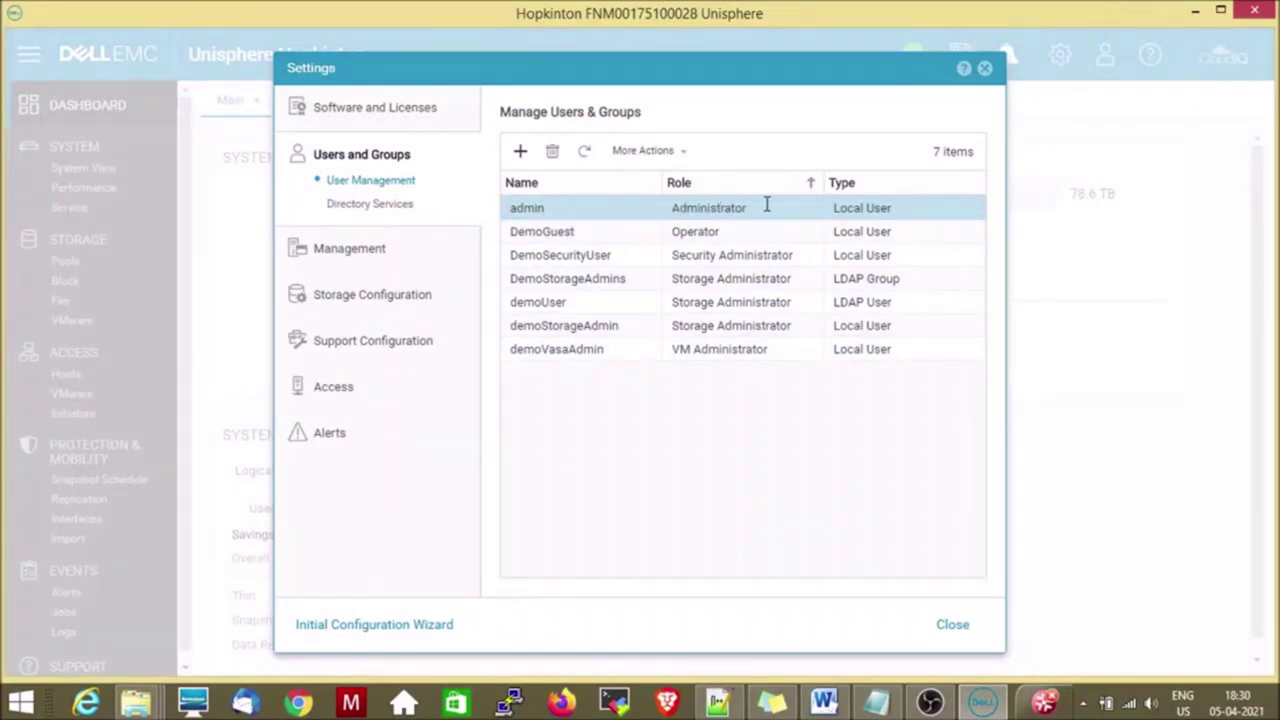
View the LDAP Directory Services settings, then the System Time and NTP page.
left_click(385, 207)
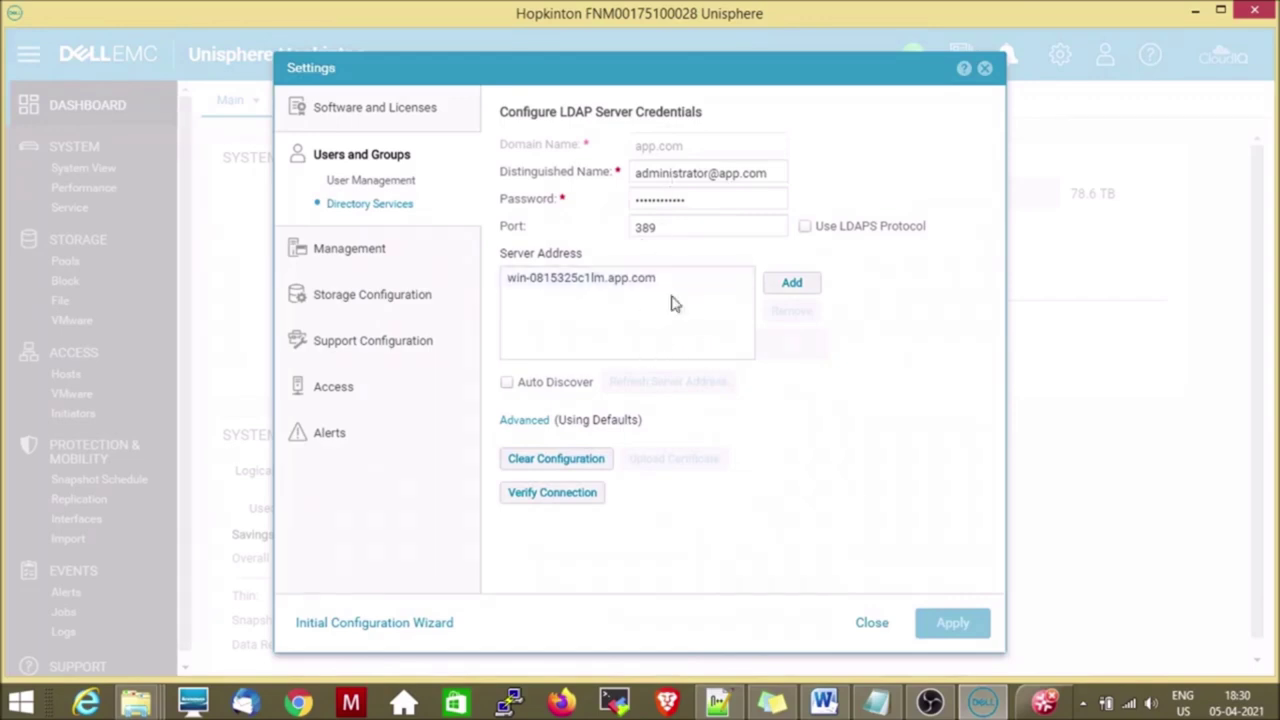
left_click(366, 251)
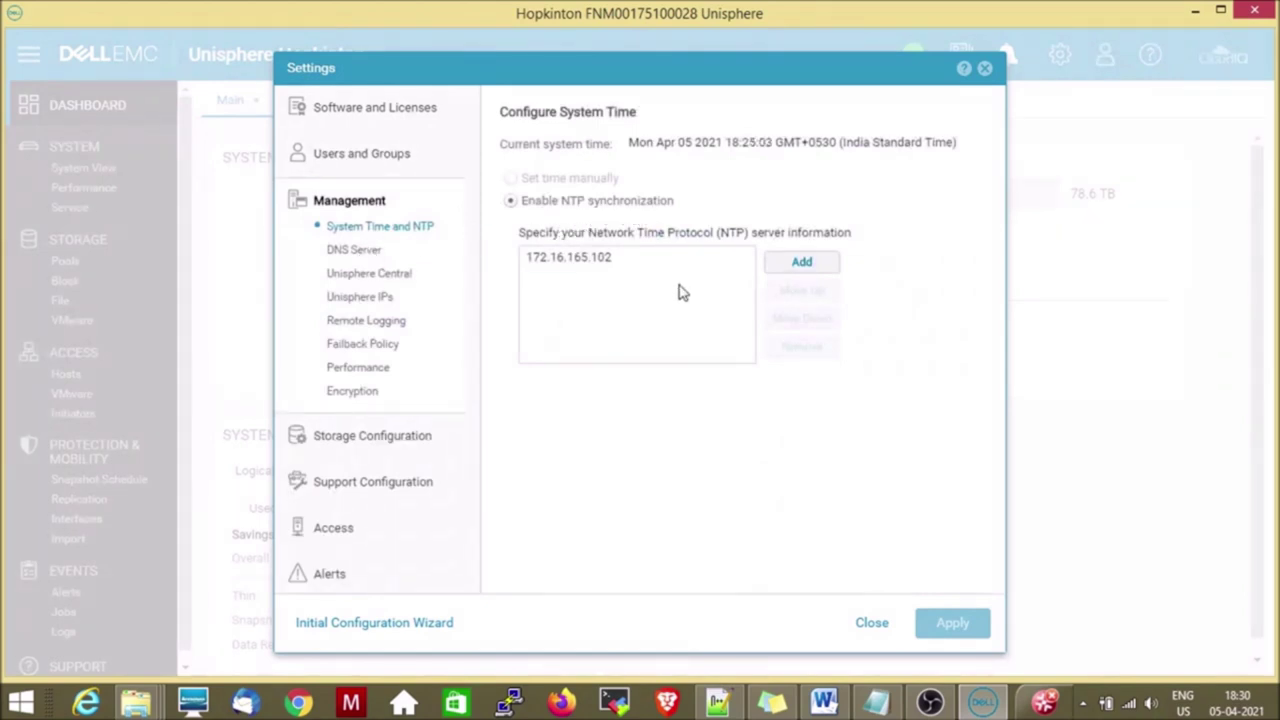
Visit DNS, Unisphere Central, Unisphere IPs, Remote Logging, Failback, Performance, Encryption and Drives settings pages.
left_click(365, 252)
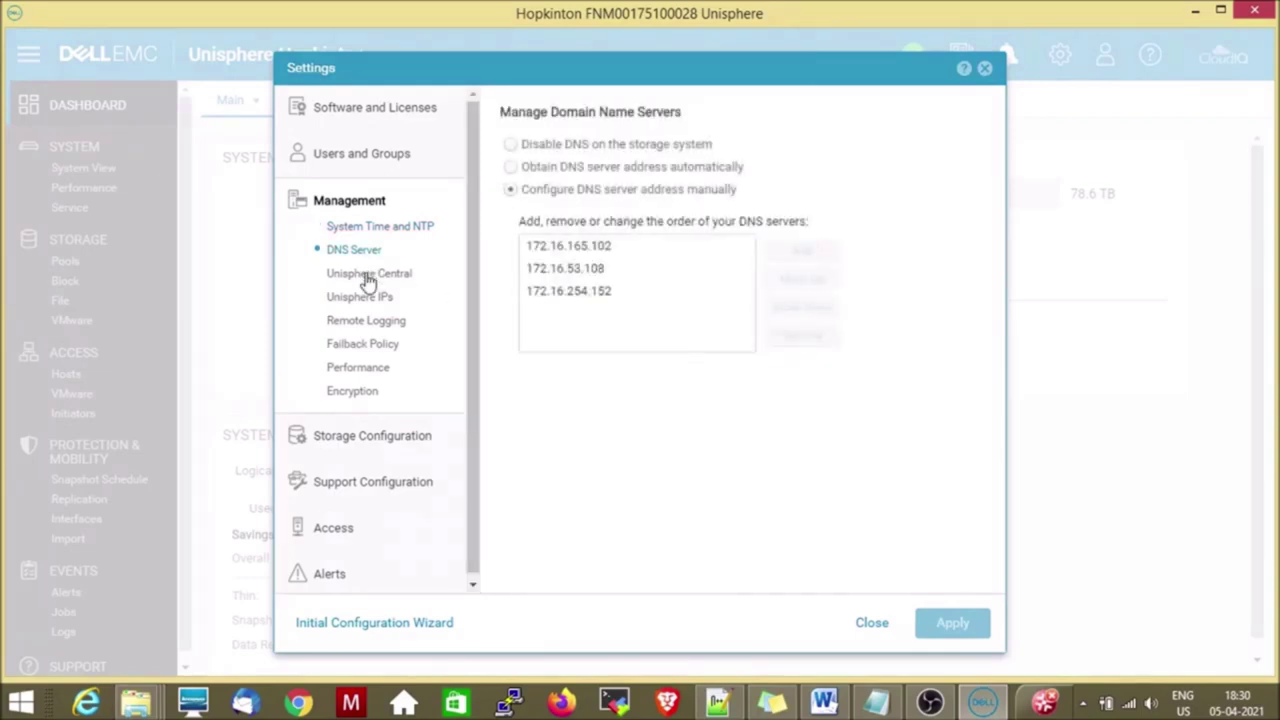
left_click(369, 276)
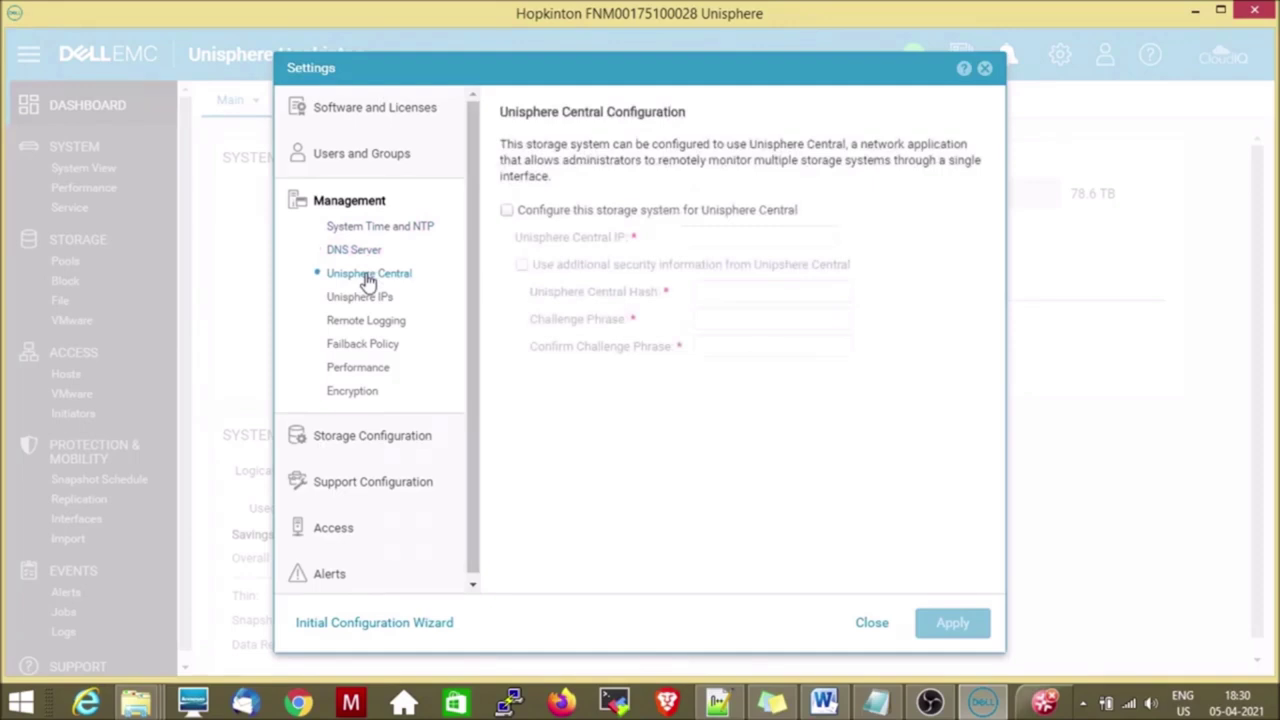
left_click(362, 299)
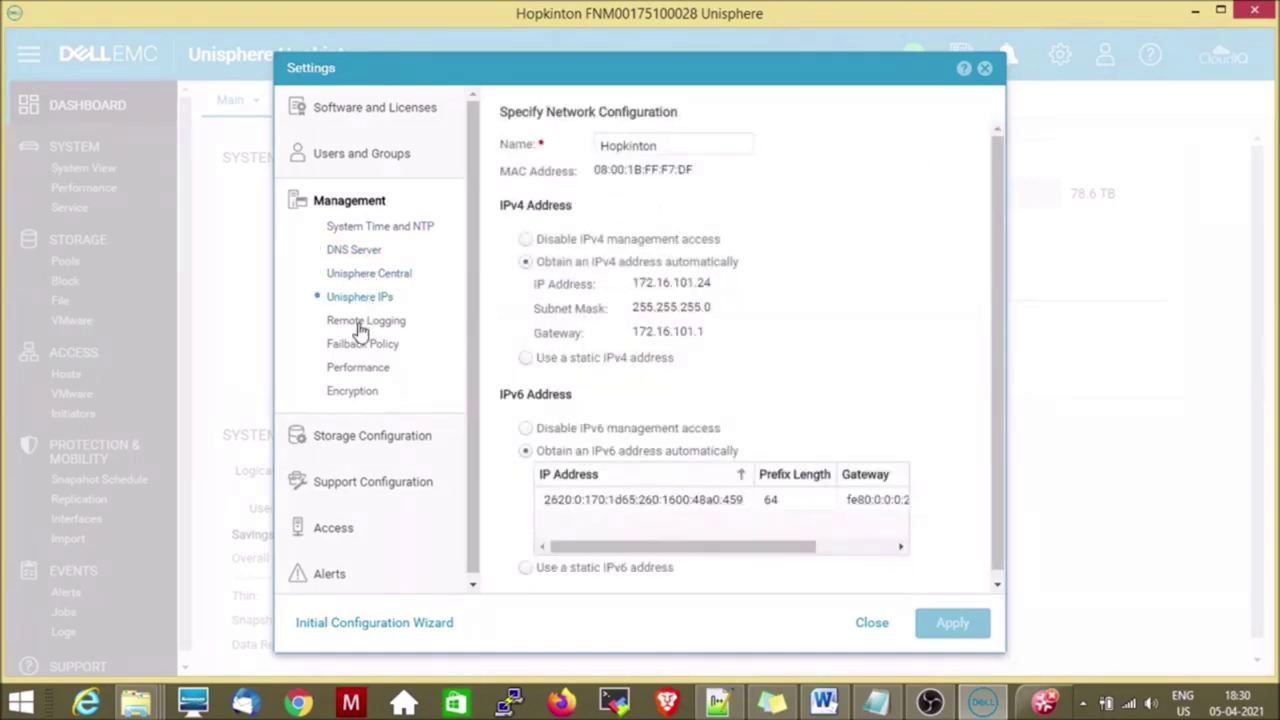
left_click(360, 328)
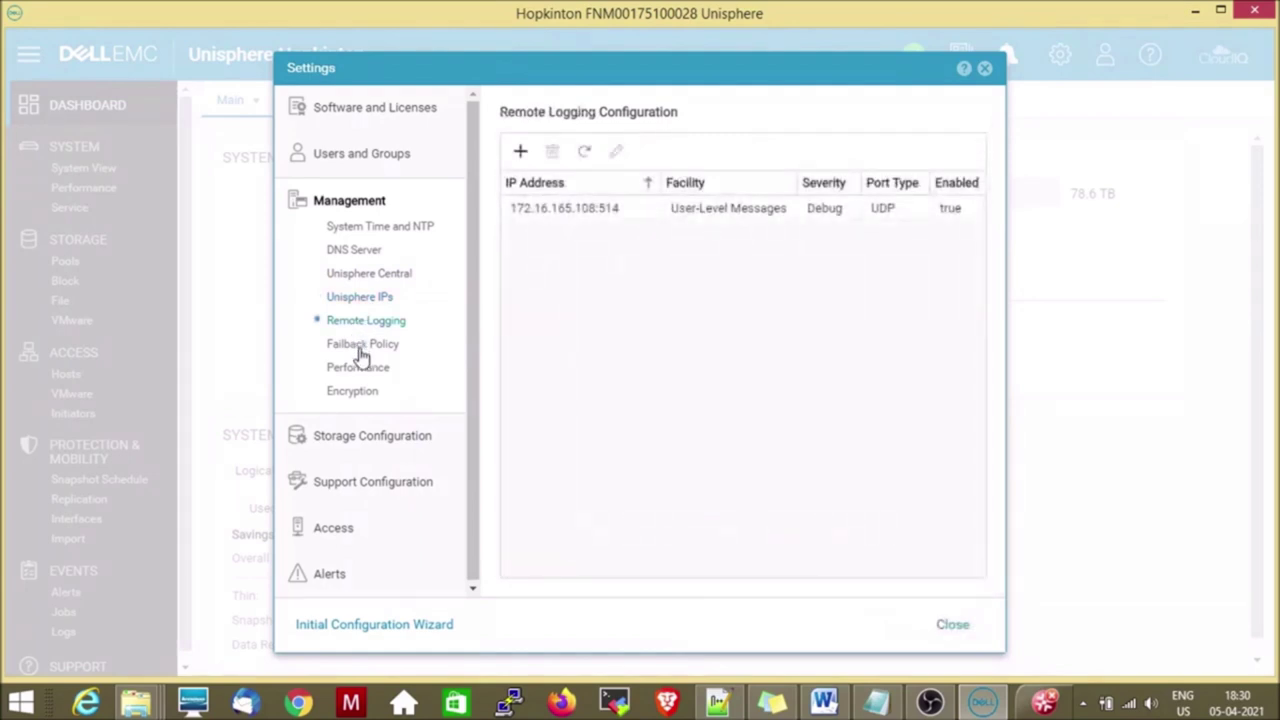
left_click(361, 350)
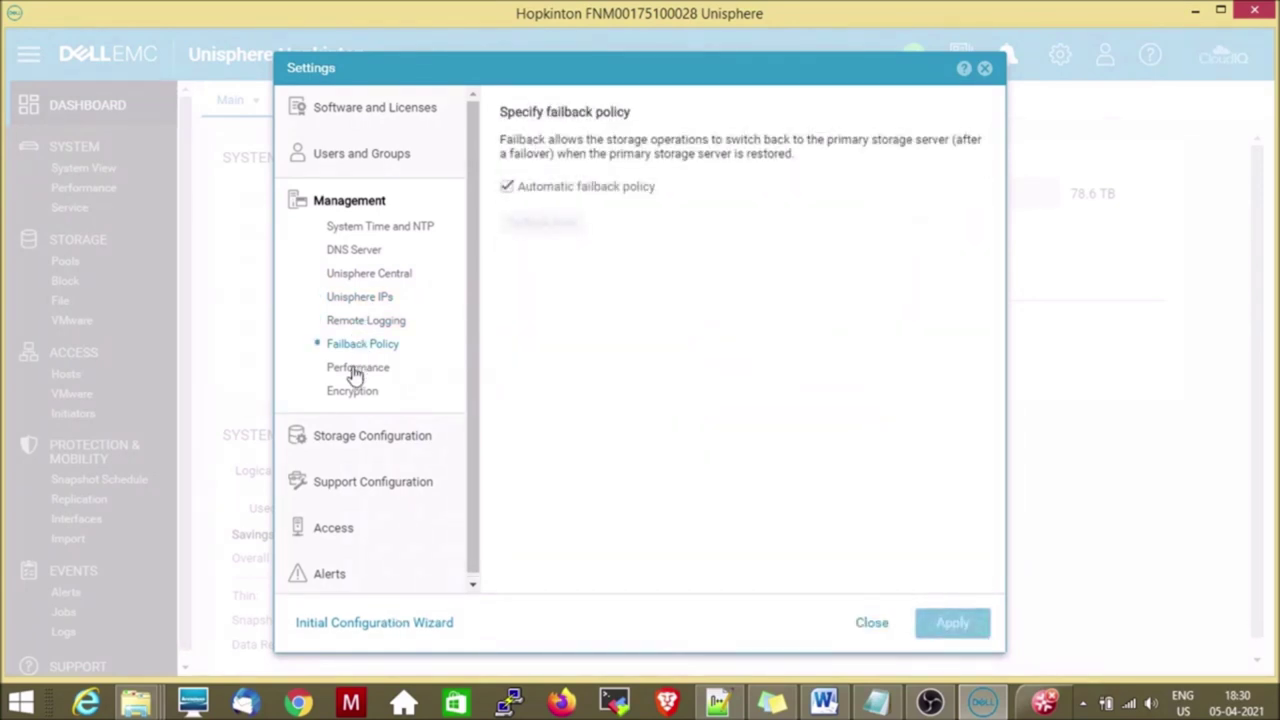
left_click(354, 376)
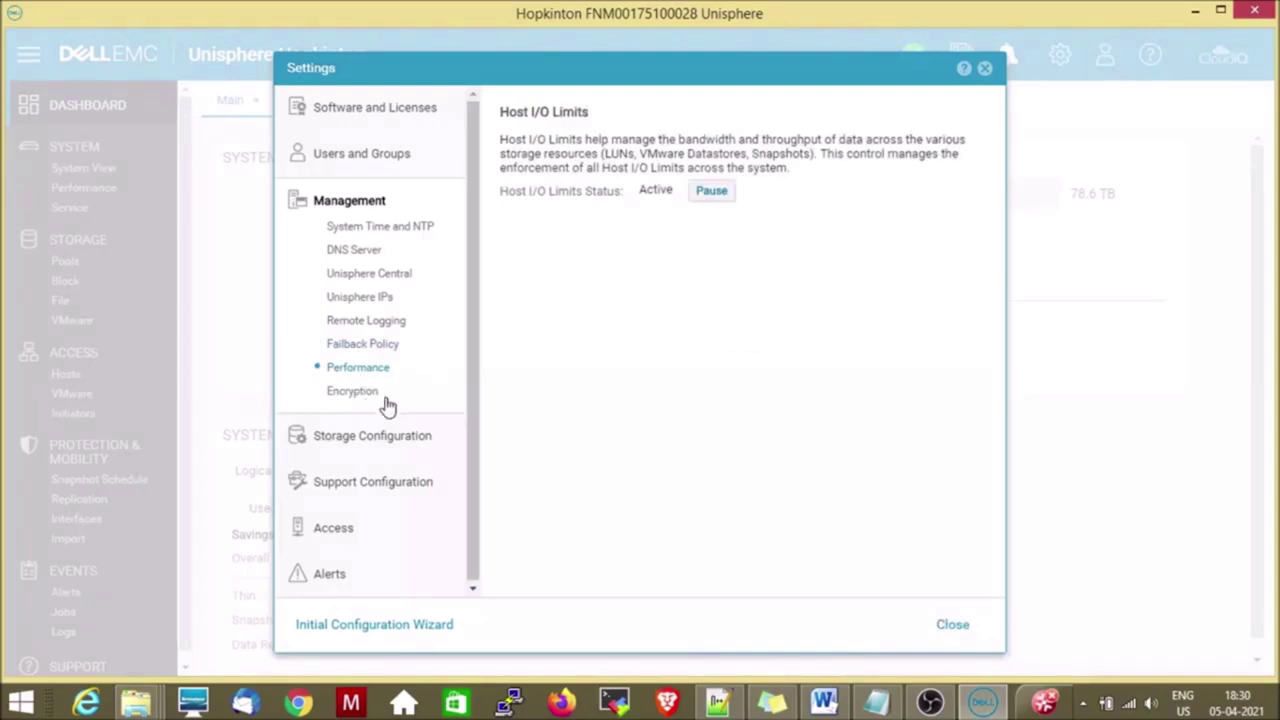
left_click(356, 397)
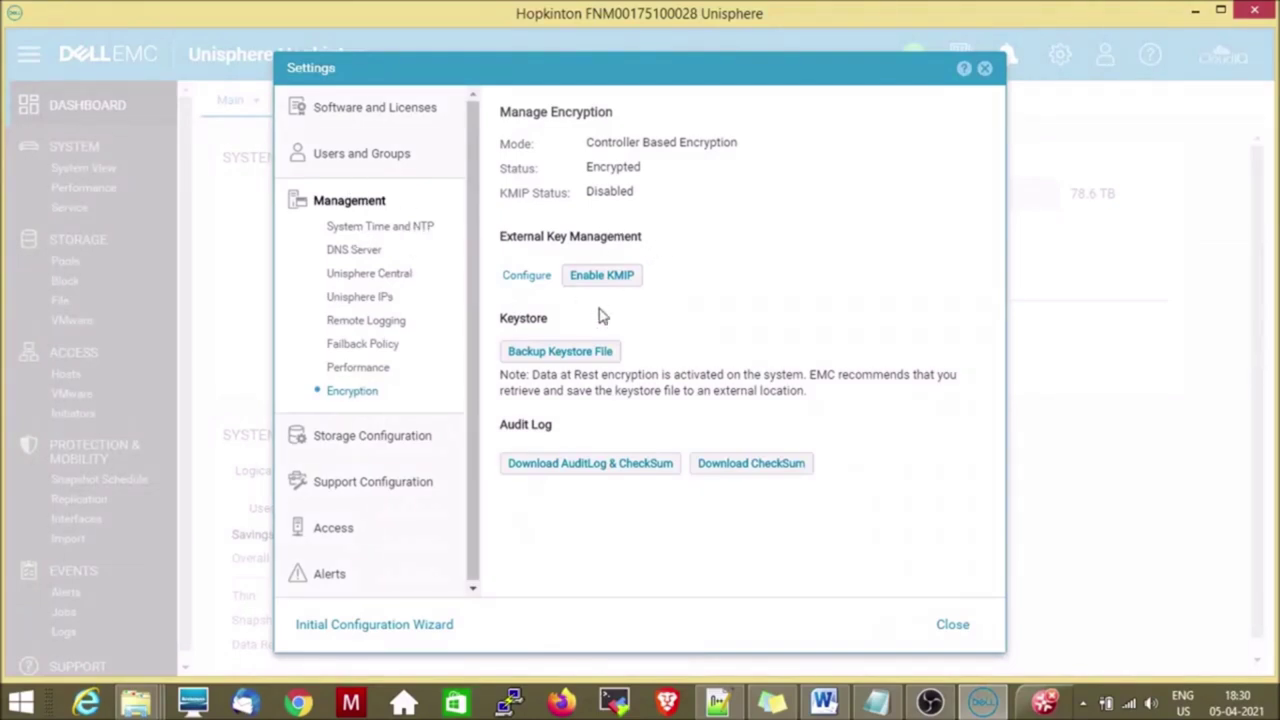
left_click(357, 440)
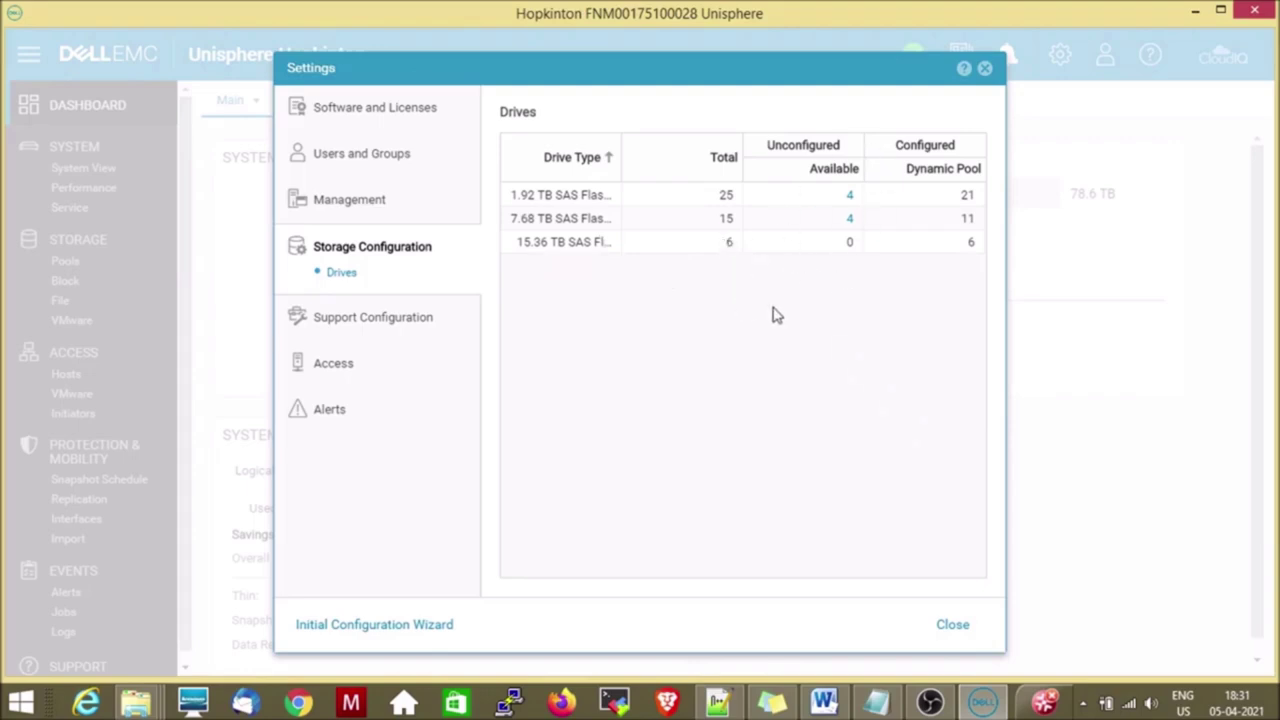
View proxy, support credentials, contact information, ESRS and CloudIQ pages, then iSCSI CHAP access.
left_click(385, 318)
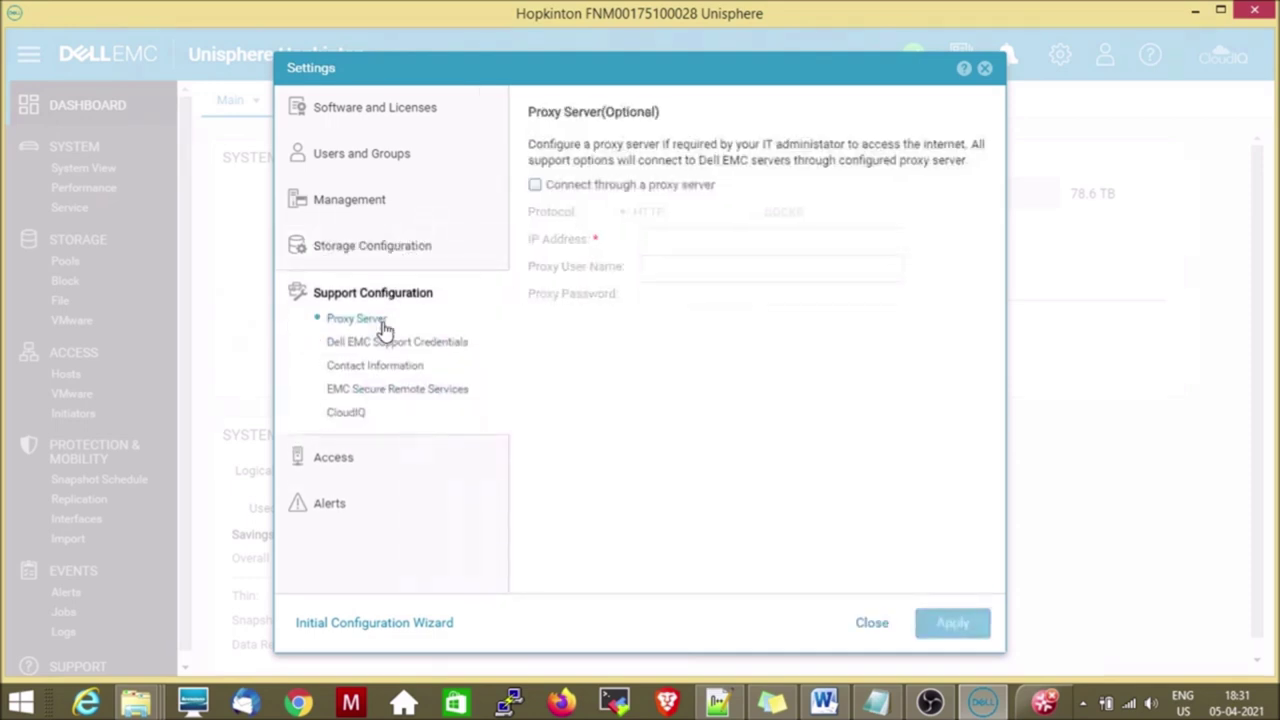
left_click(381, 344)
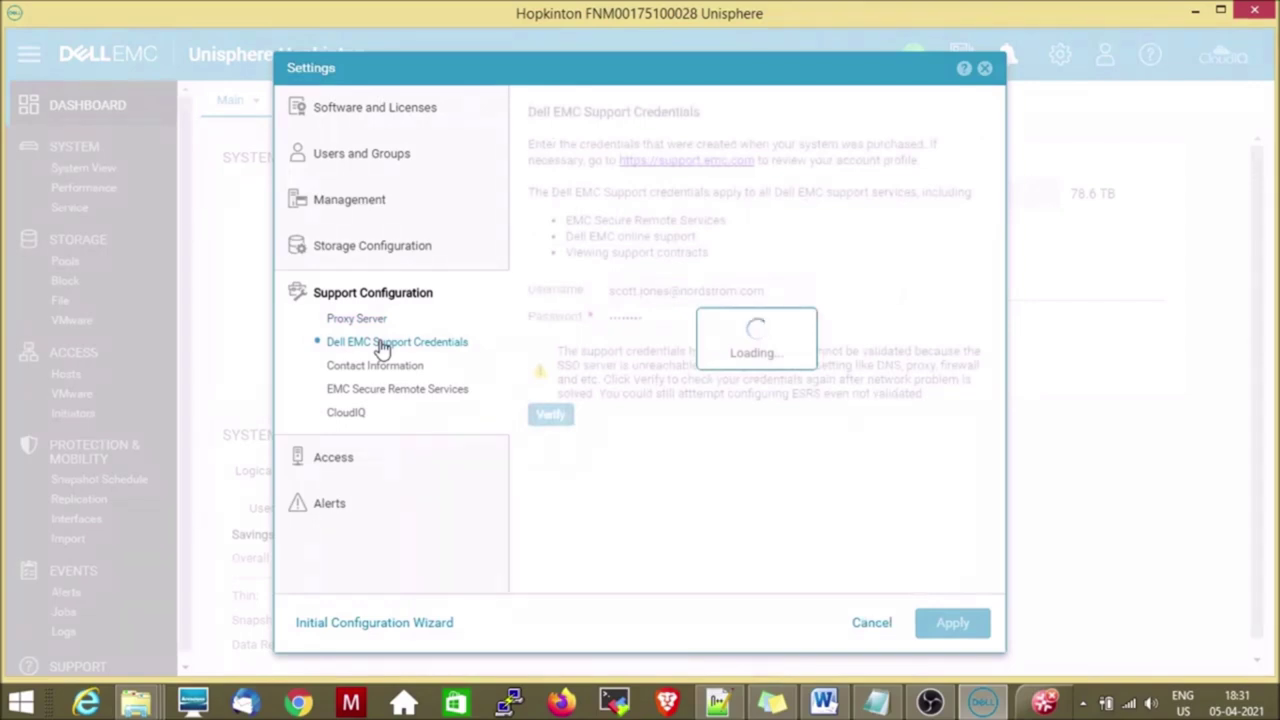
left_click(380, 367)
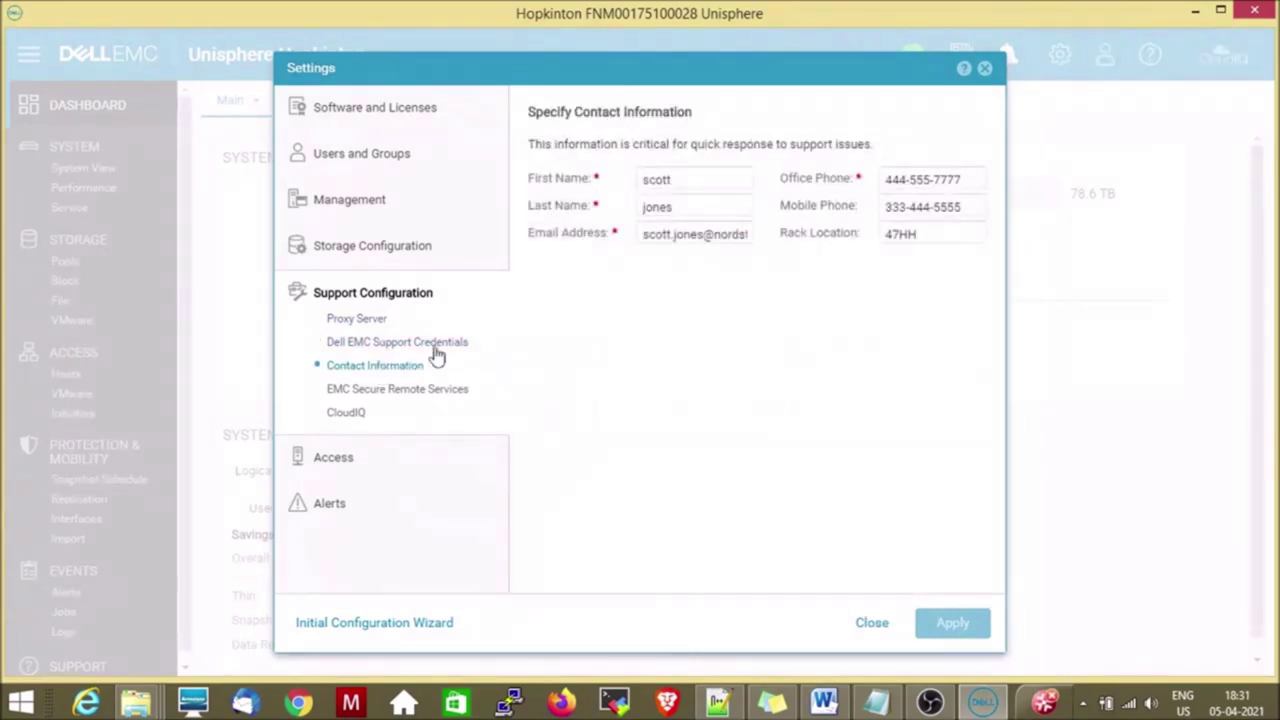
left_click(379, 397)
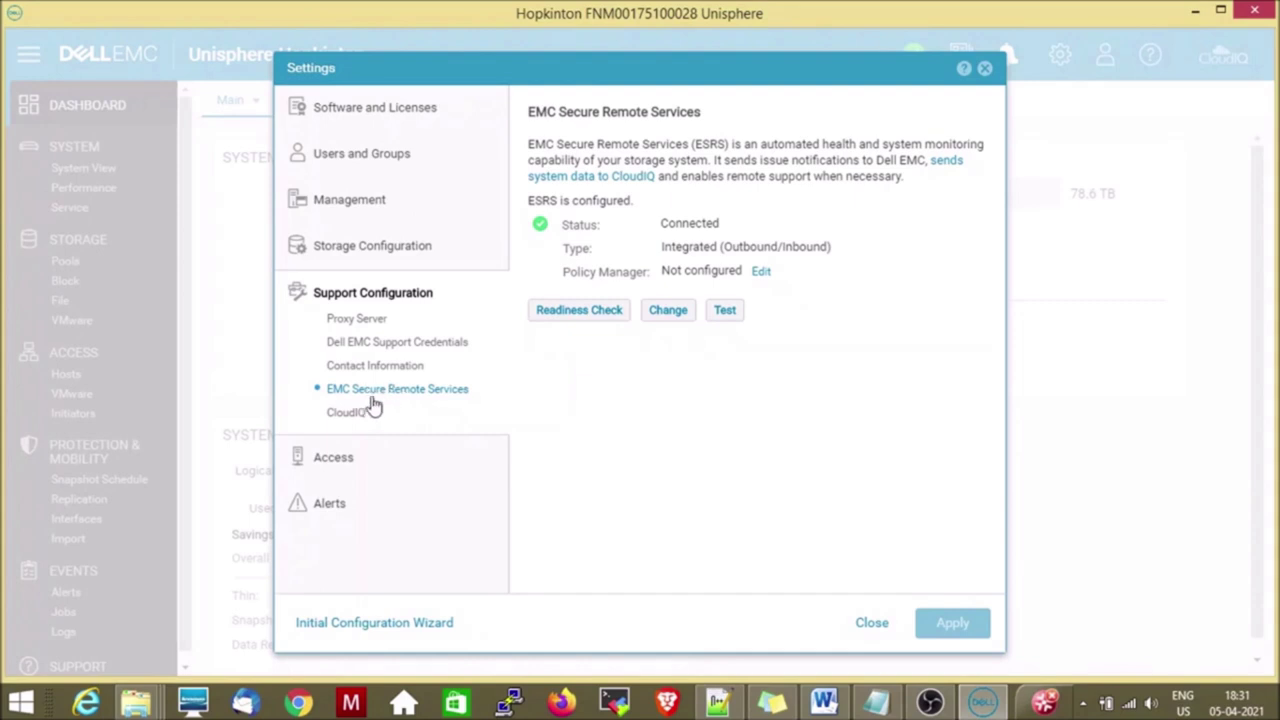
left_click(352, 418)
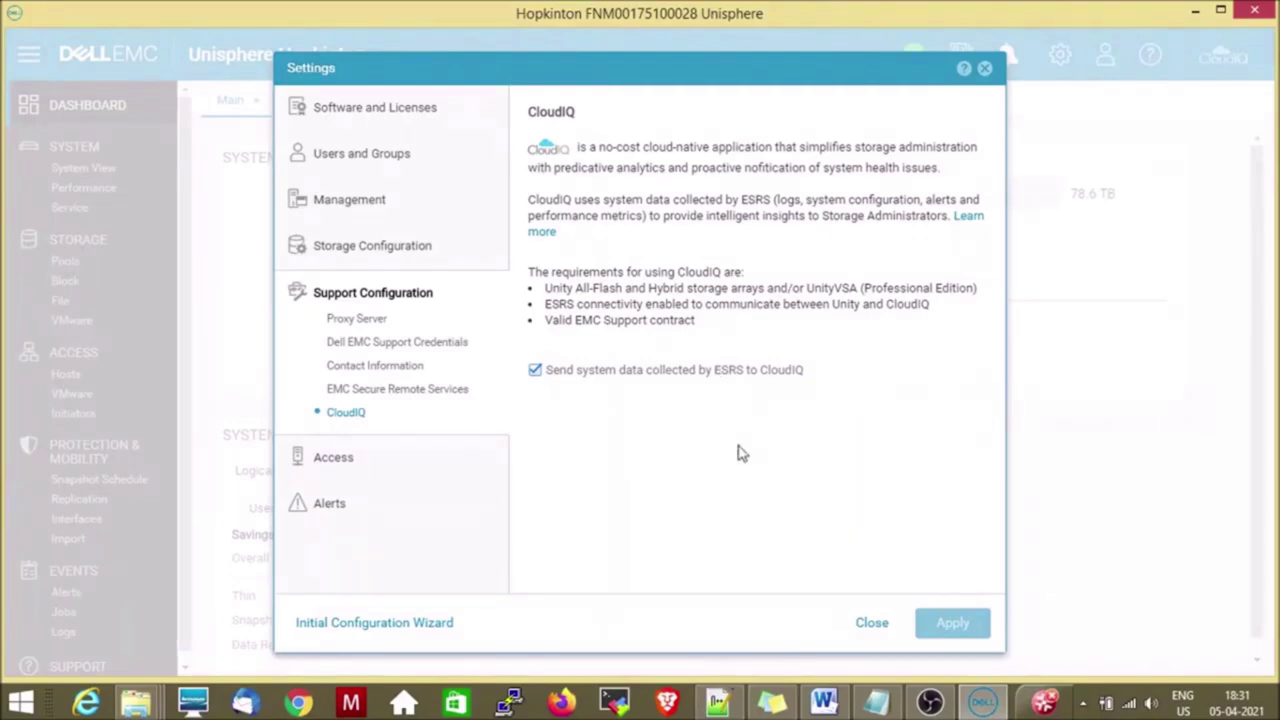
left_click(338, 462)
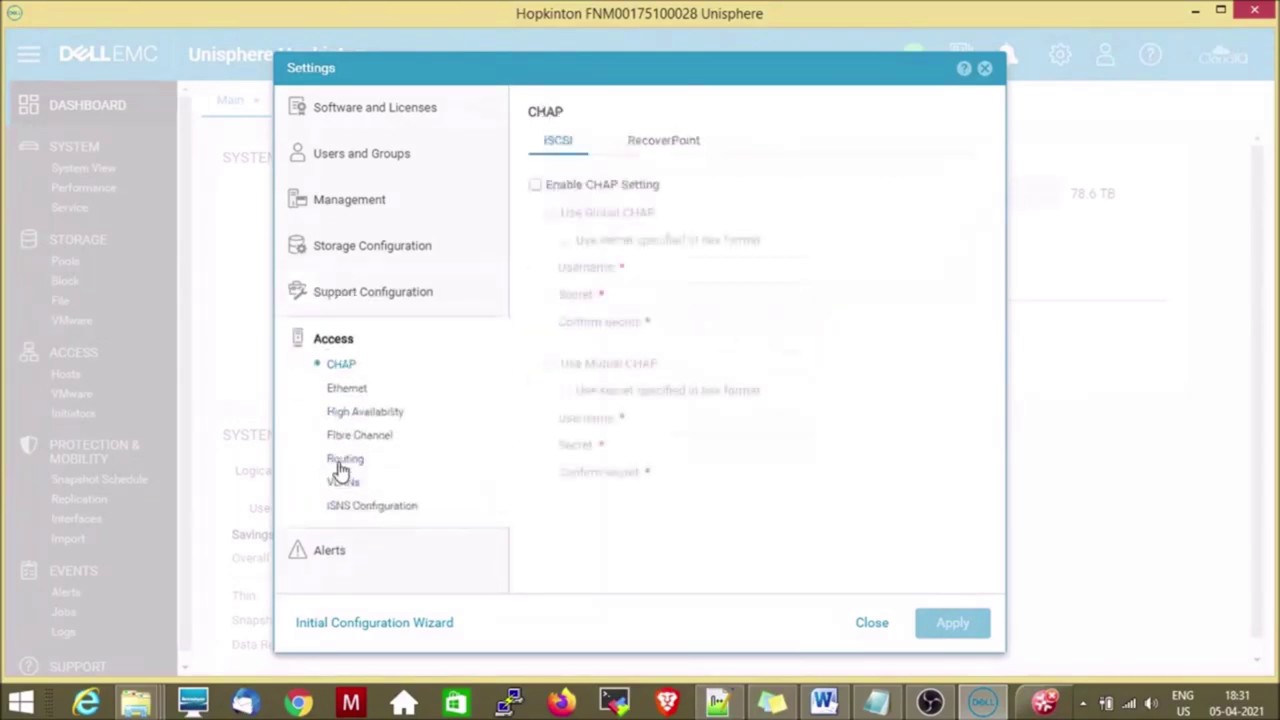
View the Ethernet, High Availability, Fibre Channel, Routing, VLANs and iSNS access settings pages.
left_click(350, 389)
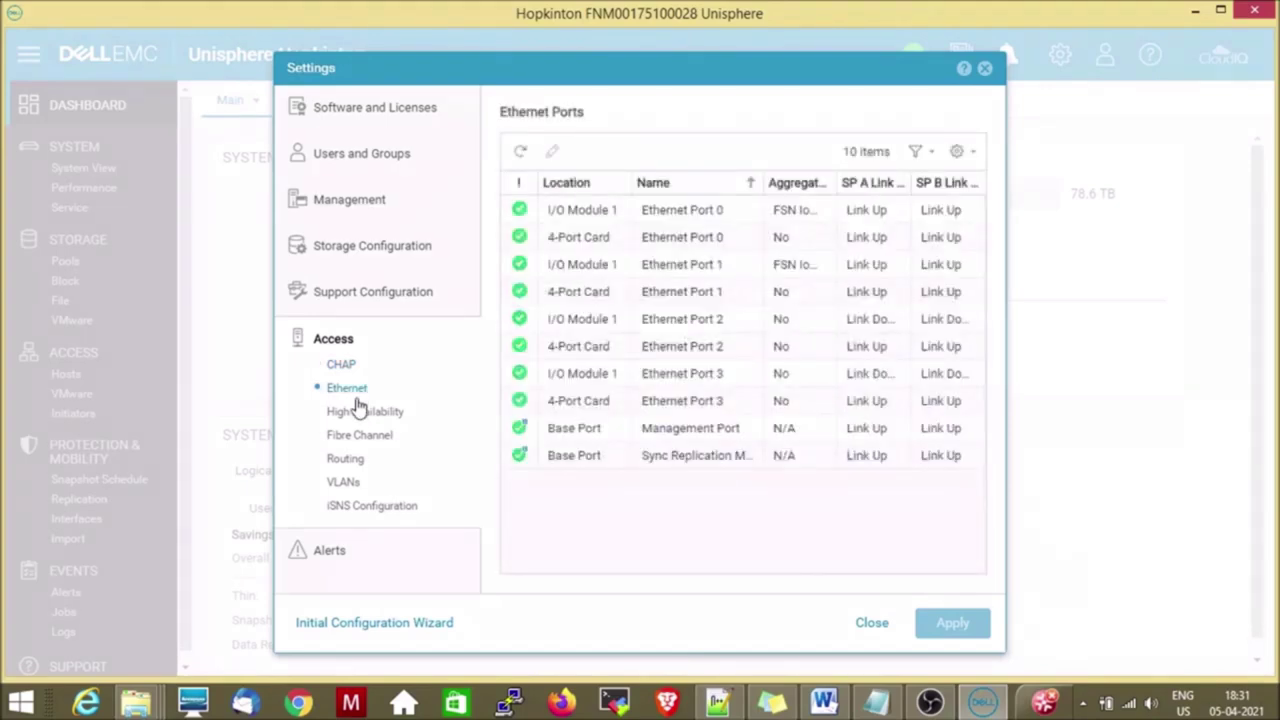
left_click(360, 416)
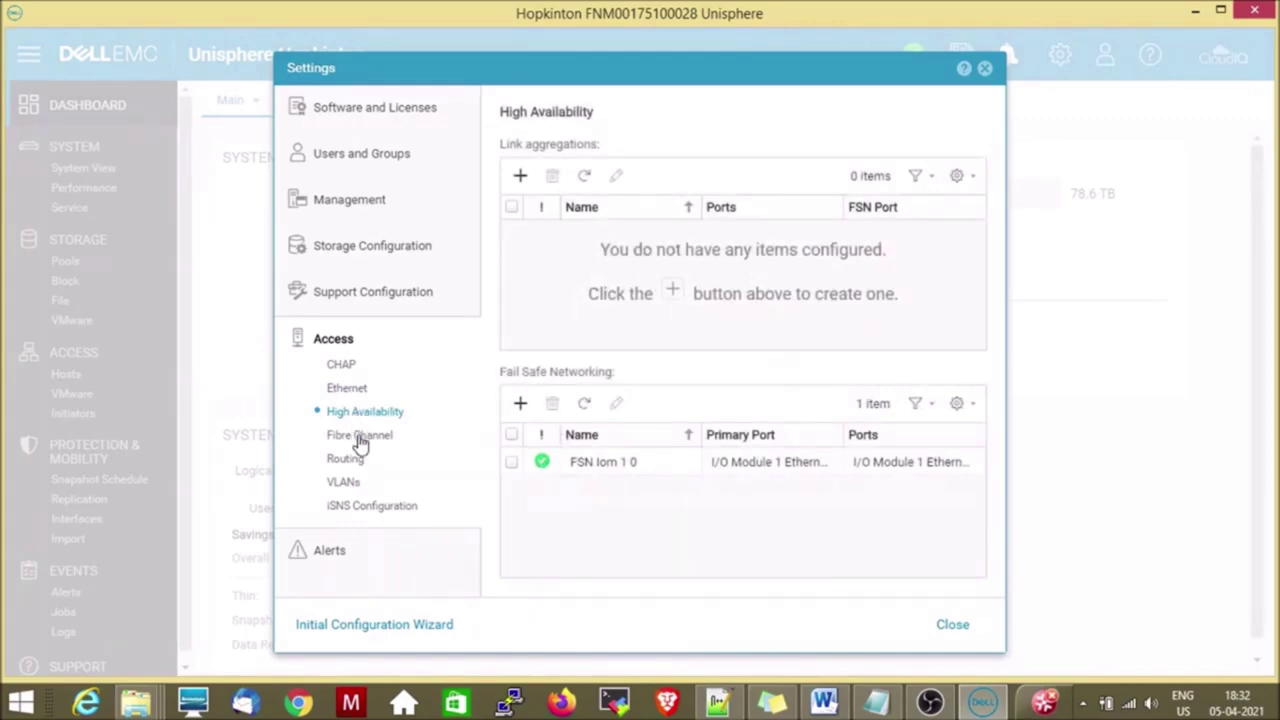
left_click(360, 440)
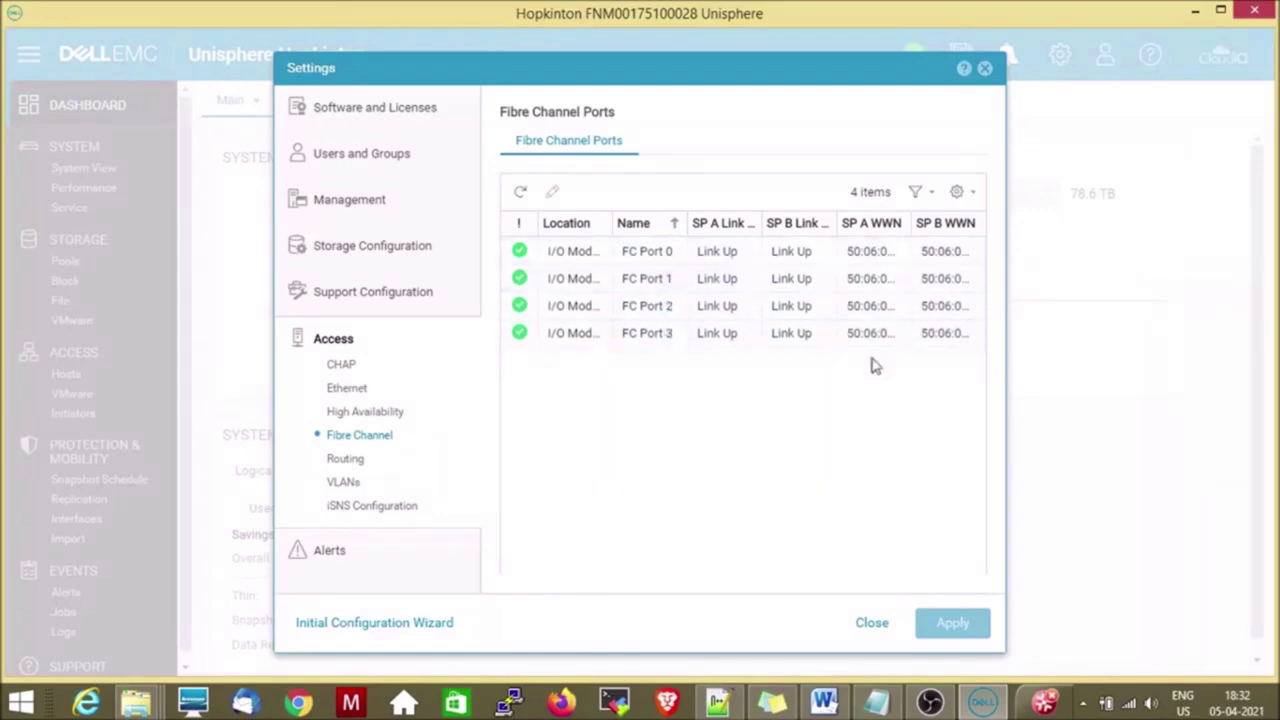
left_click(347, 460)
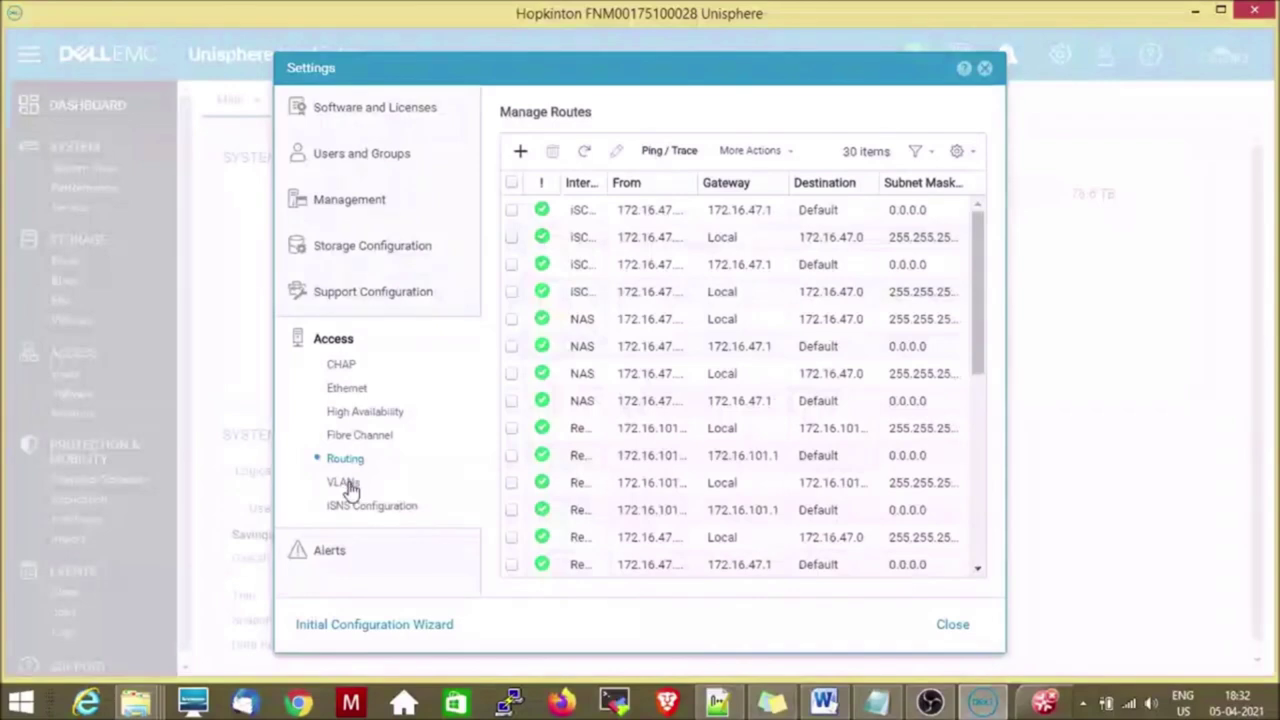
left_click(343, 483)
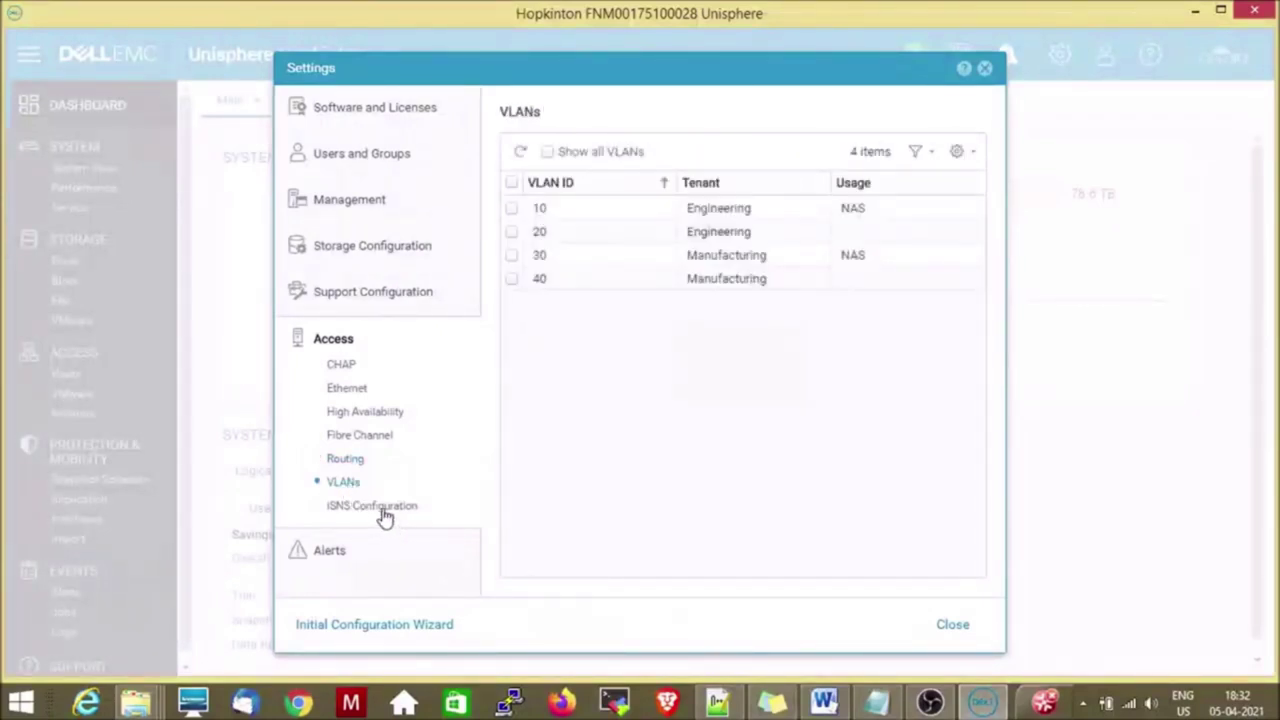
left_click(382, 510)
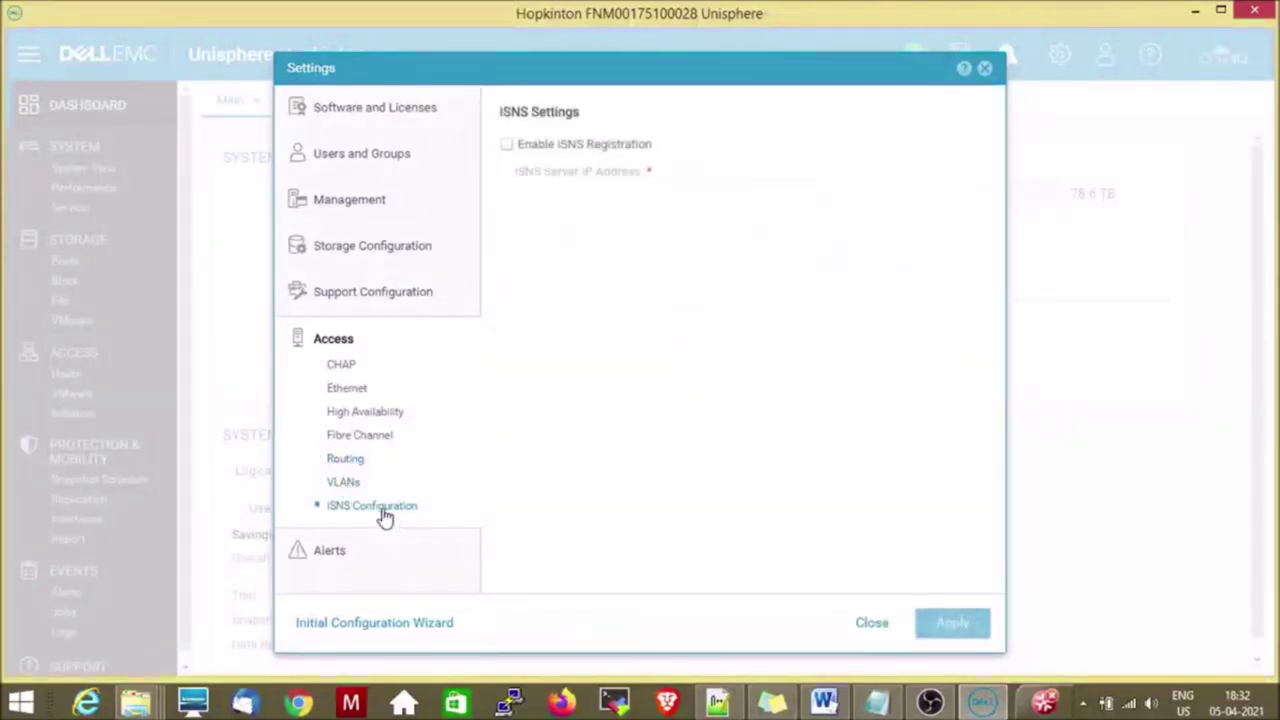
View the General, Email and SMTP, and SNMP alert settings, then close Settings.
left_click(335, 551)
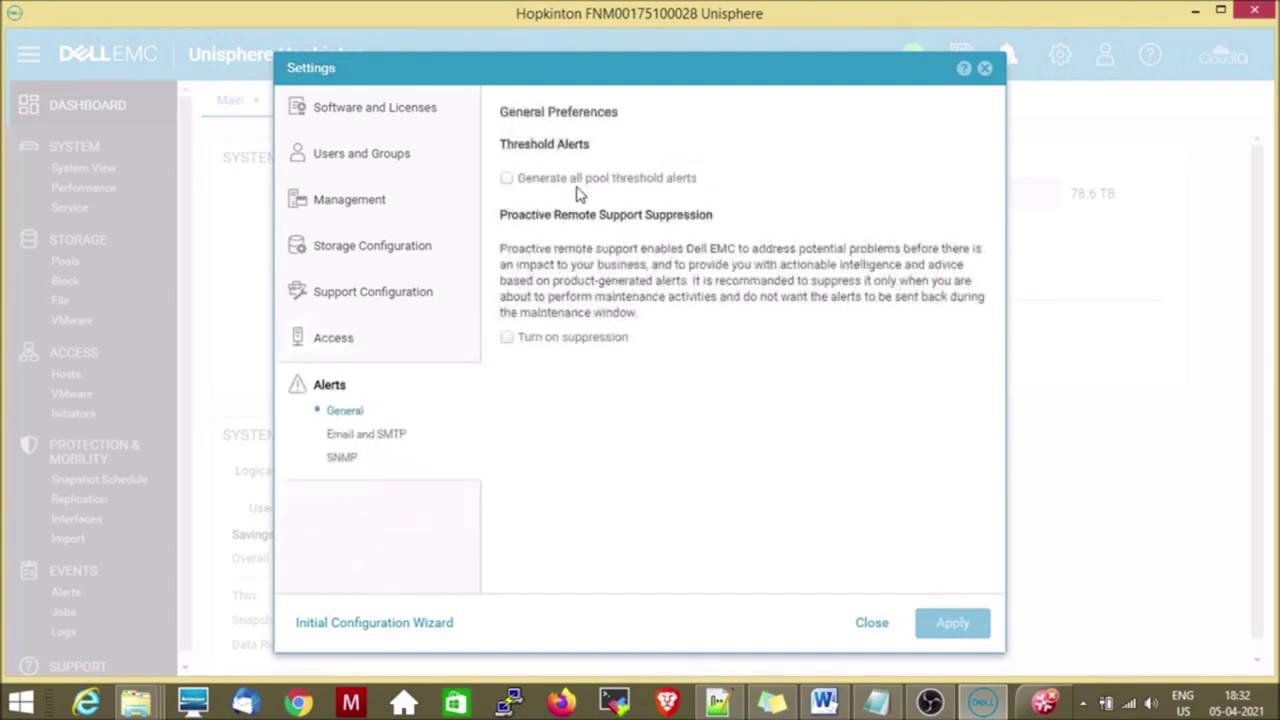
mouse_move(588, 180)
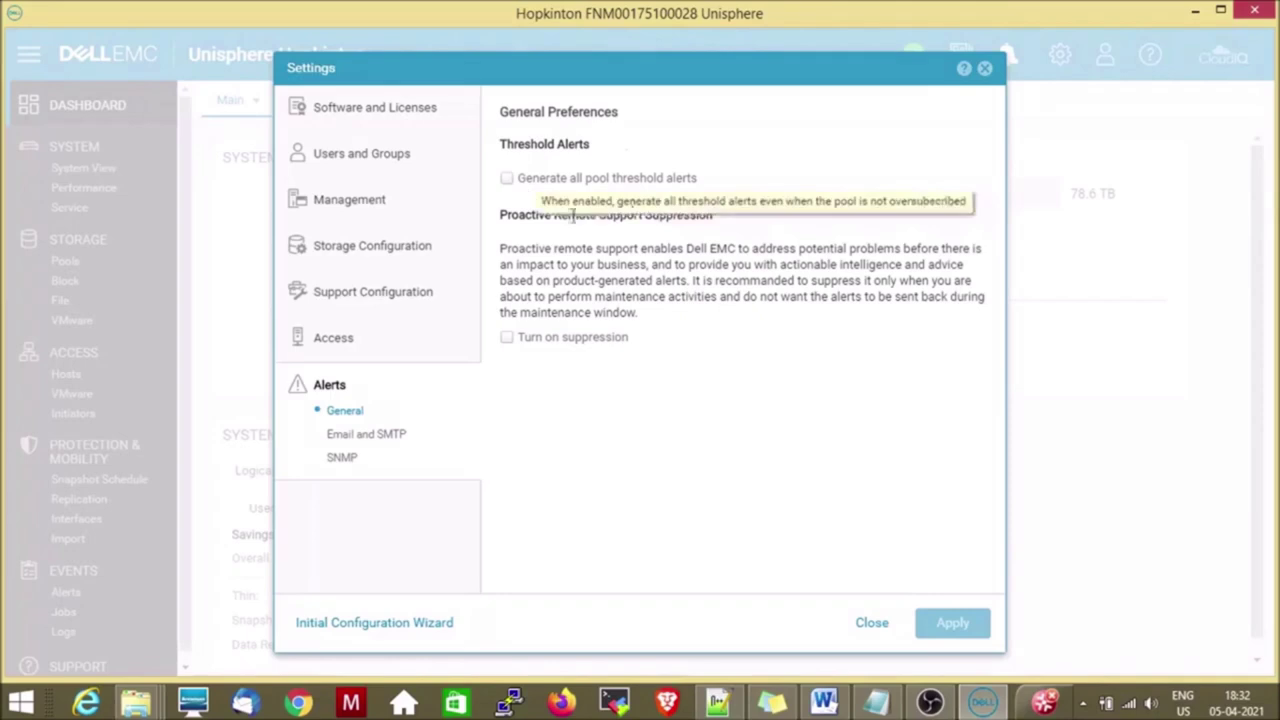
left_click(361, 447)
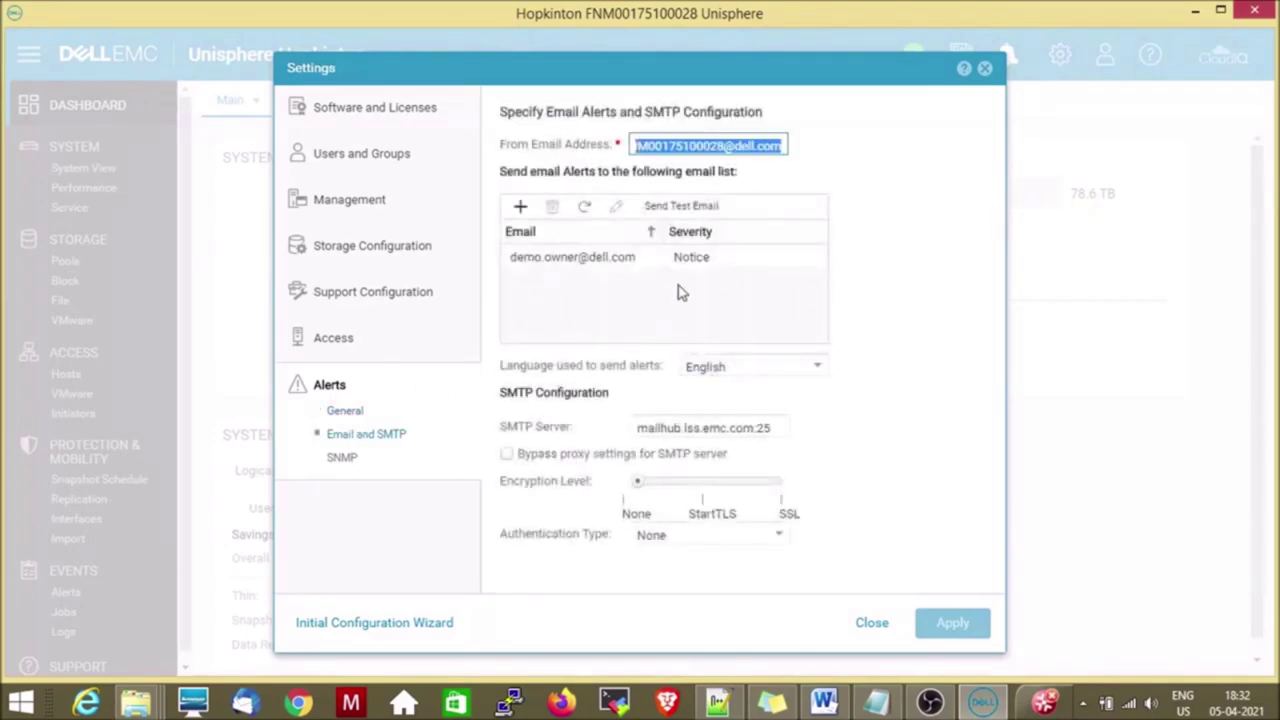
left_click(340, 460)
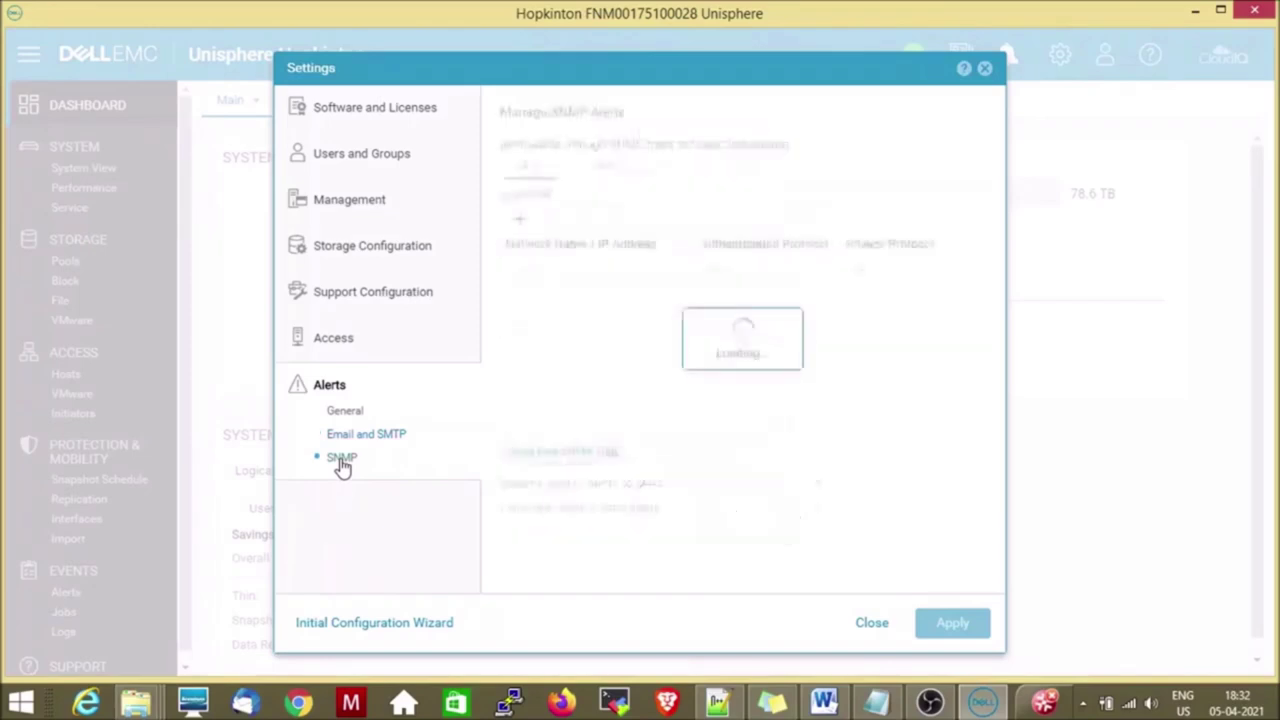
left_click(870, 625)
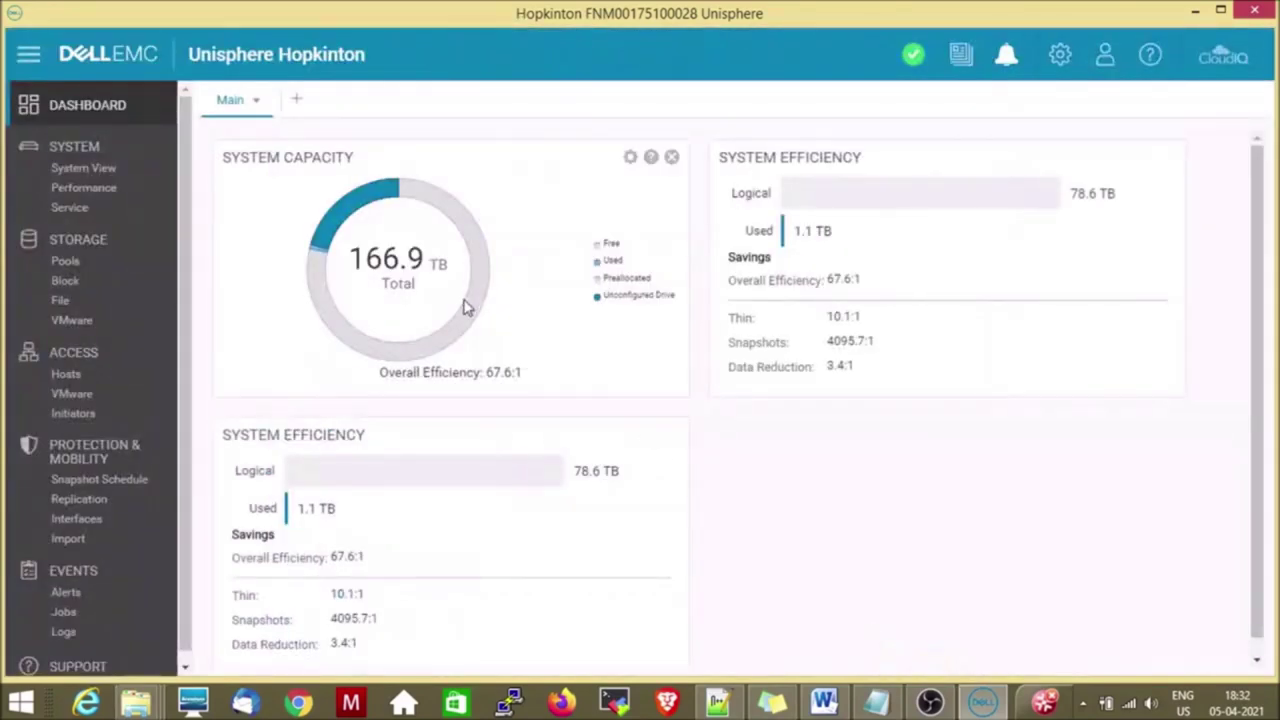
Check the user menu, then show the DPE enclosure status in System View's Enclosures tab.
left_click(1105, 60)
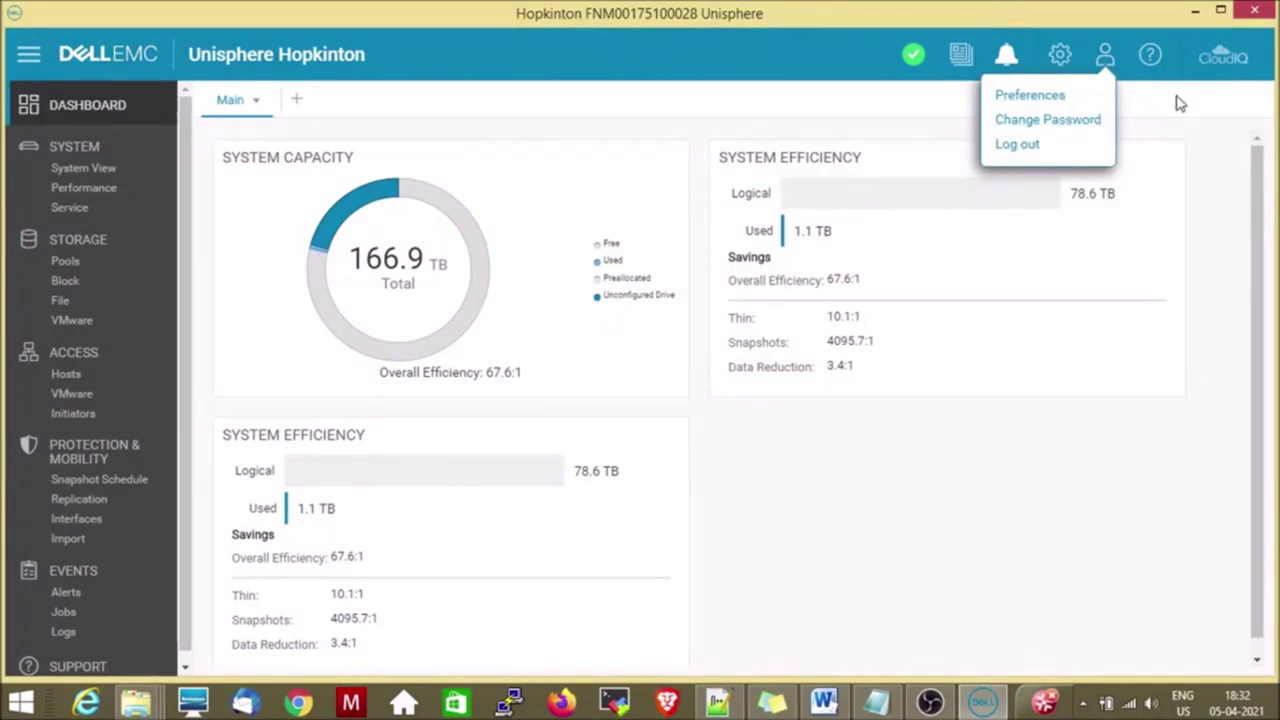
left_click(492, 112)
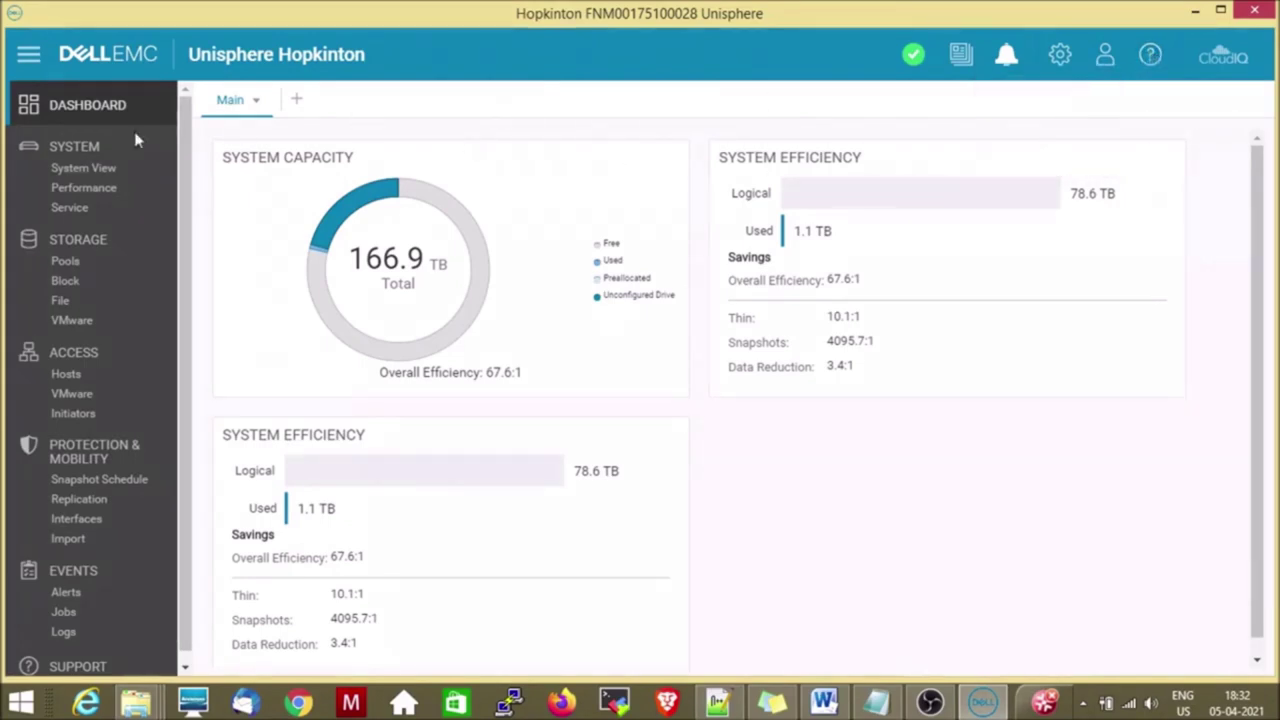
left_click(84, 170)
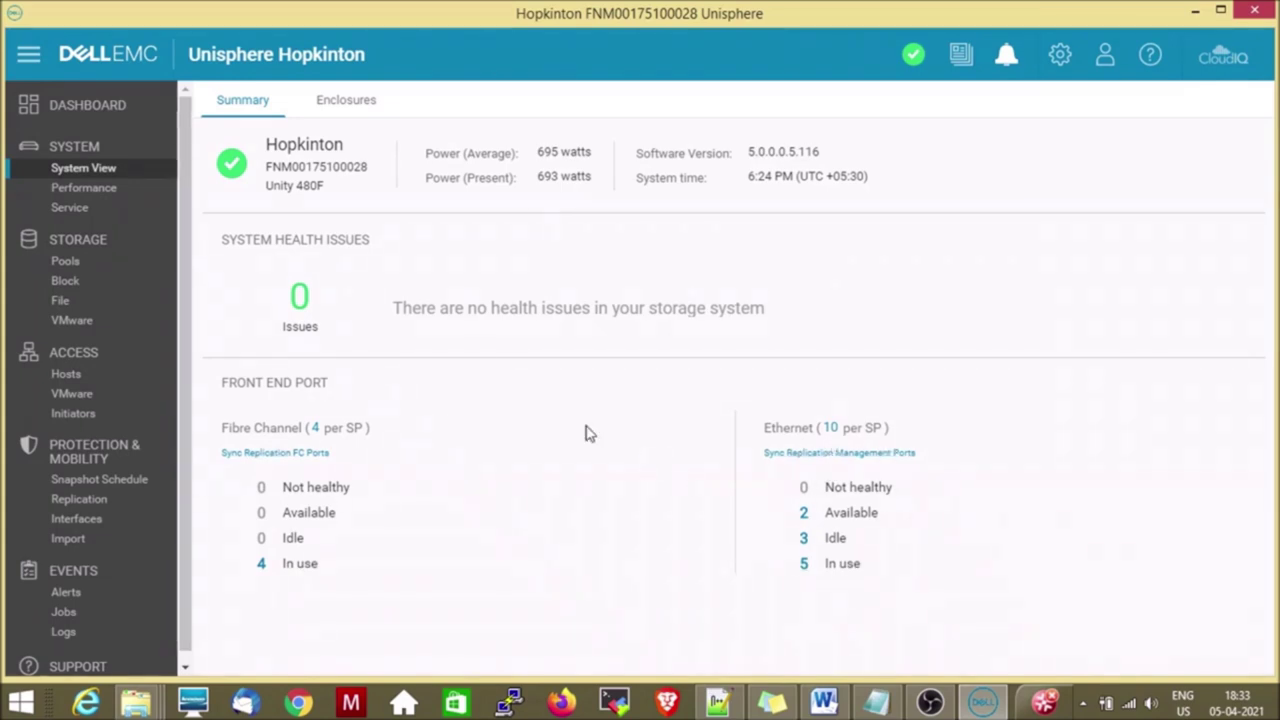
left_click(345, 106)
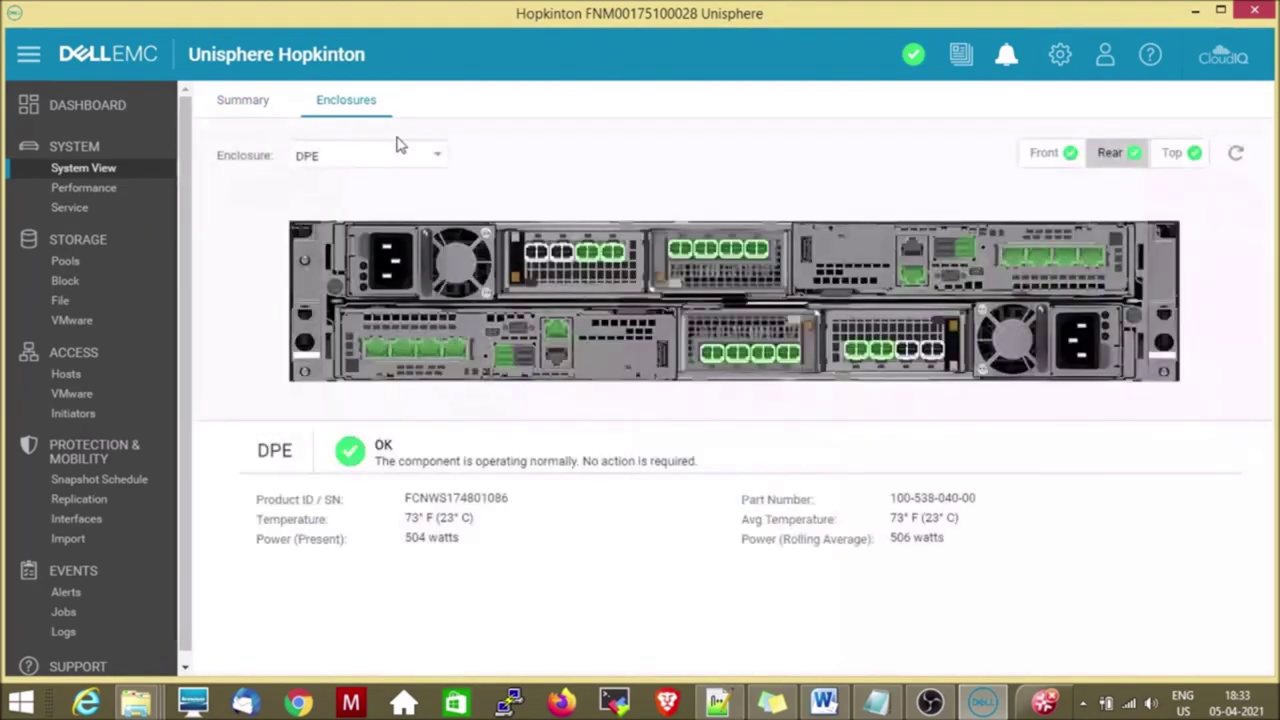
Keep DPE as the shown enclosure, check its rear Fibre Channel and Ethernet port statuses, then view the front.
left_click(403, 160)
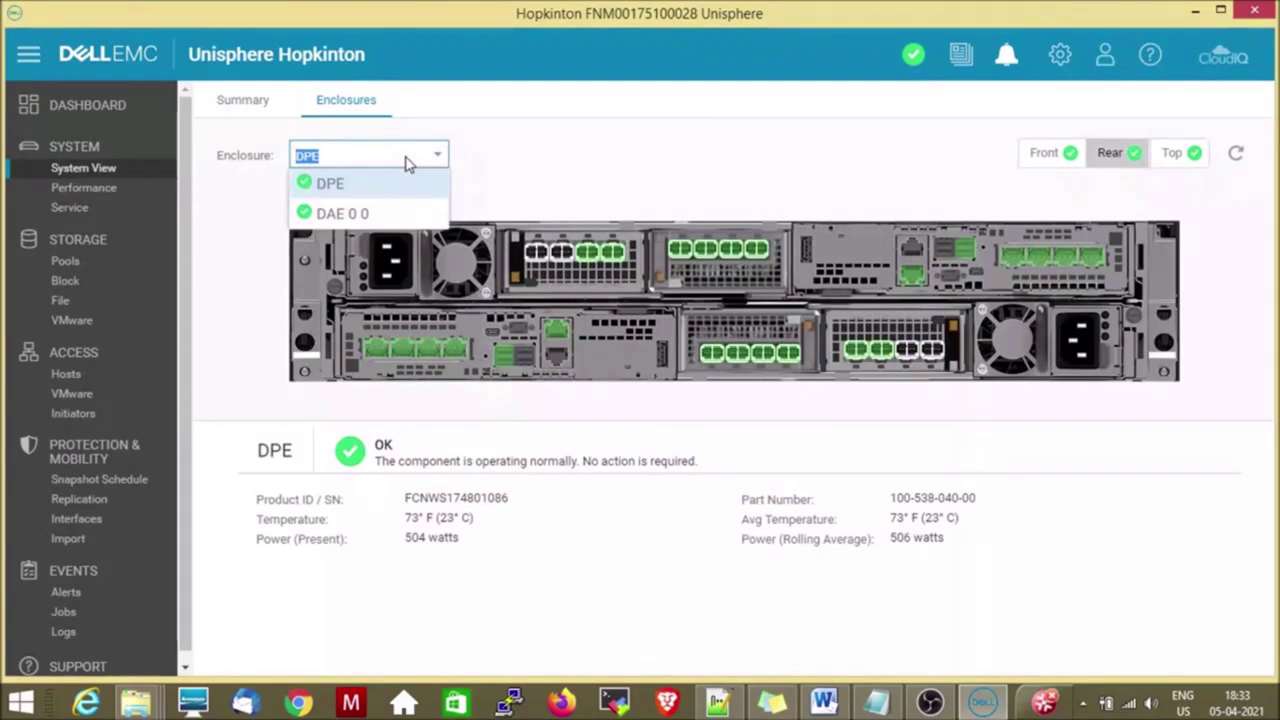
left_click(370, 193)
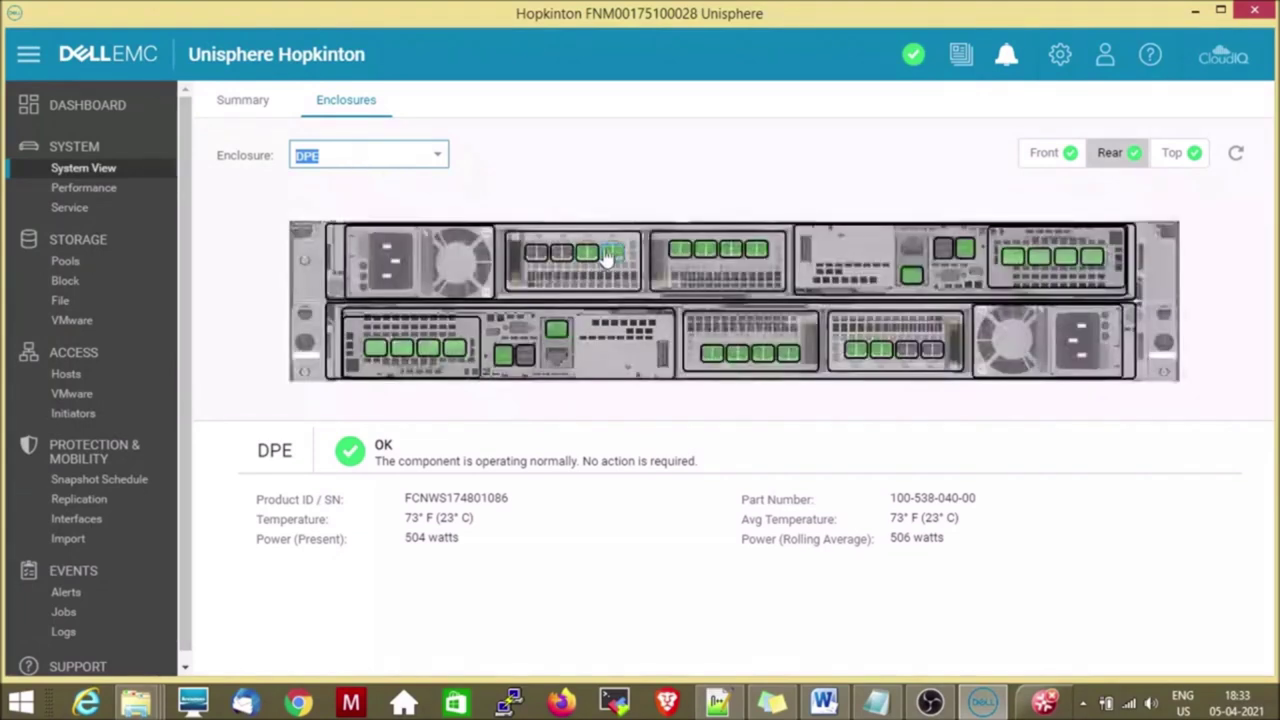
mouse_move(540, 258)
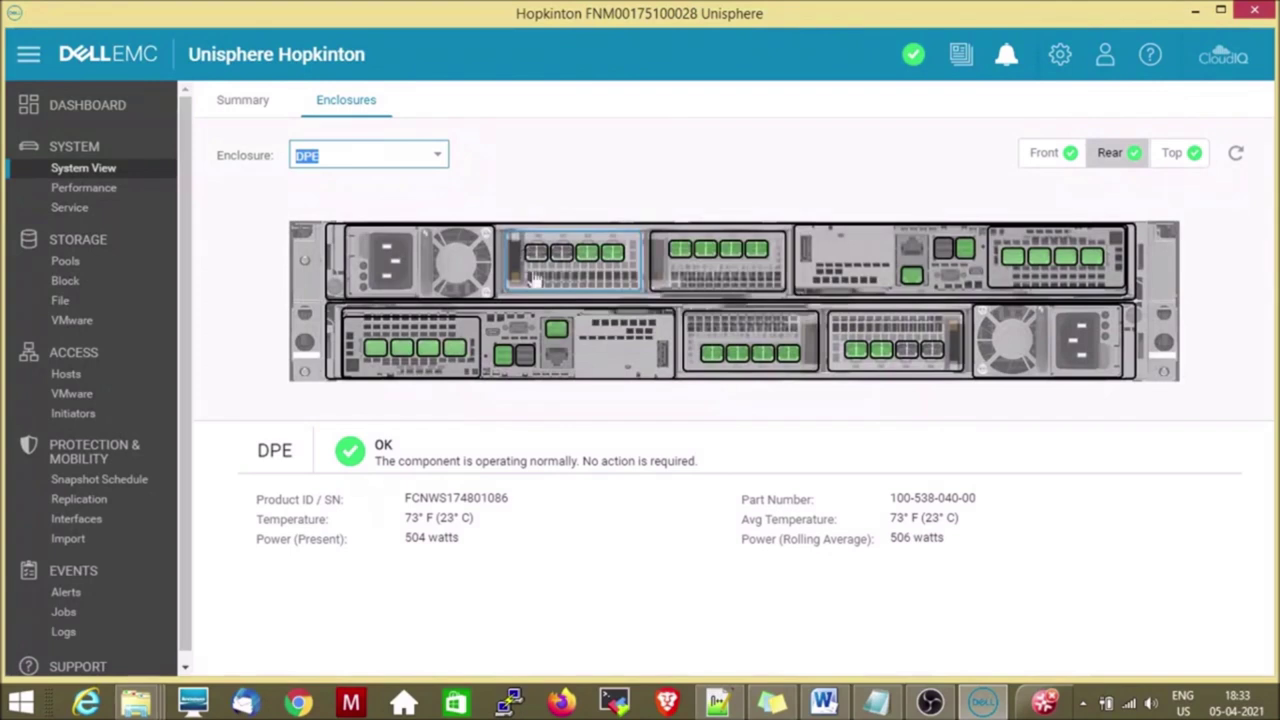
mouse_move(648, 350)
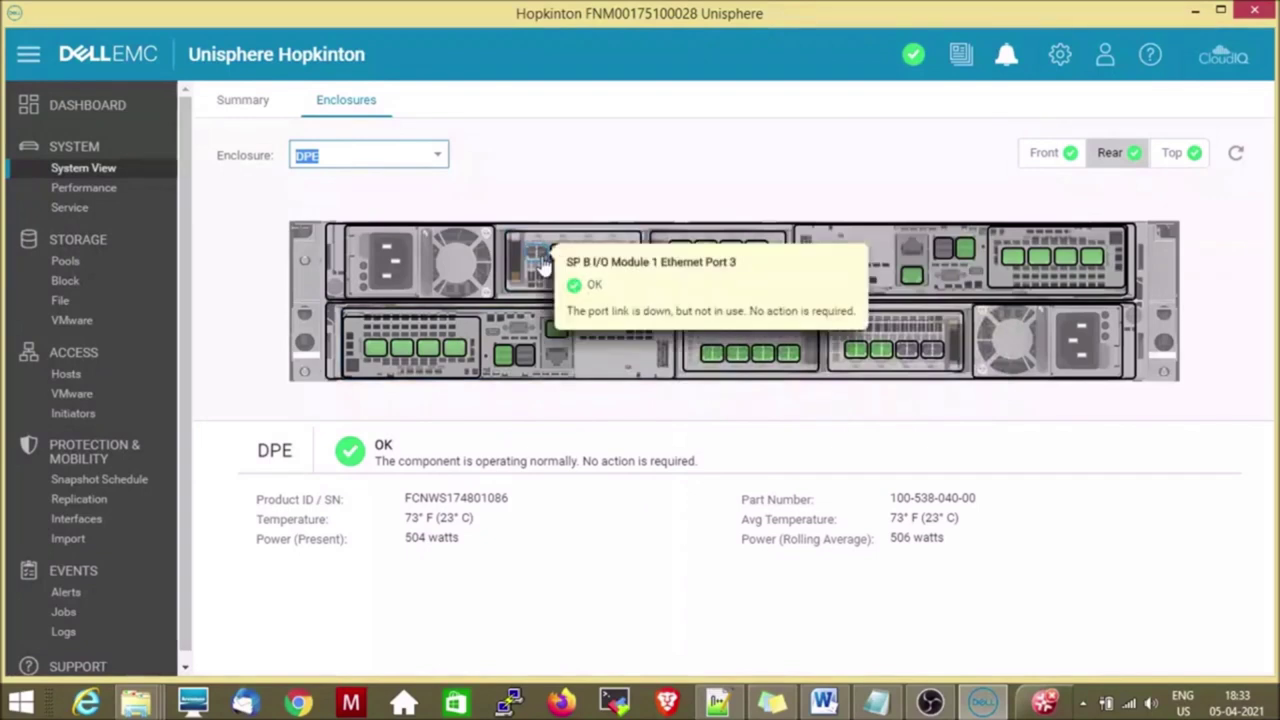
mouse_move(678, 258)
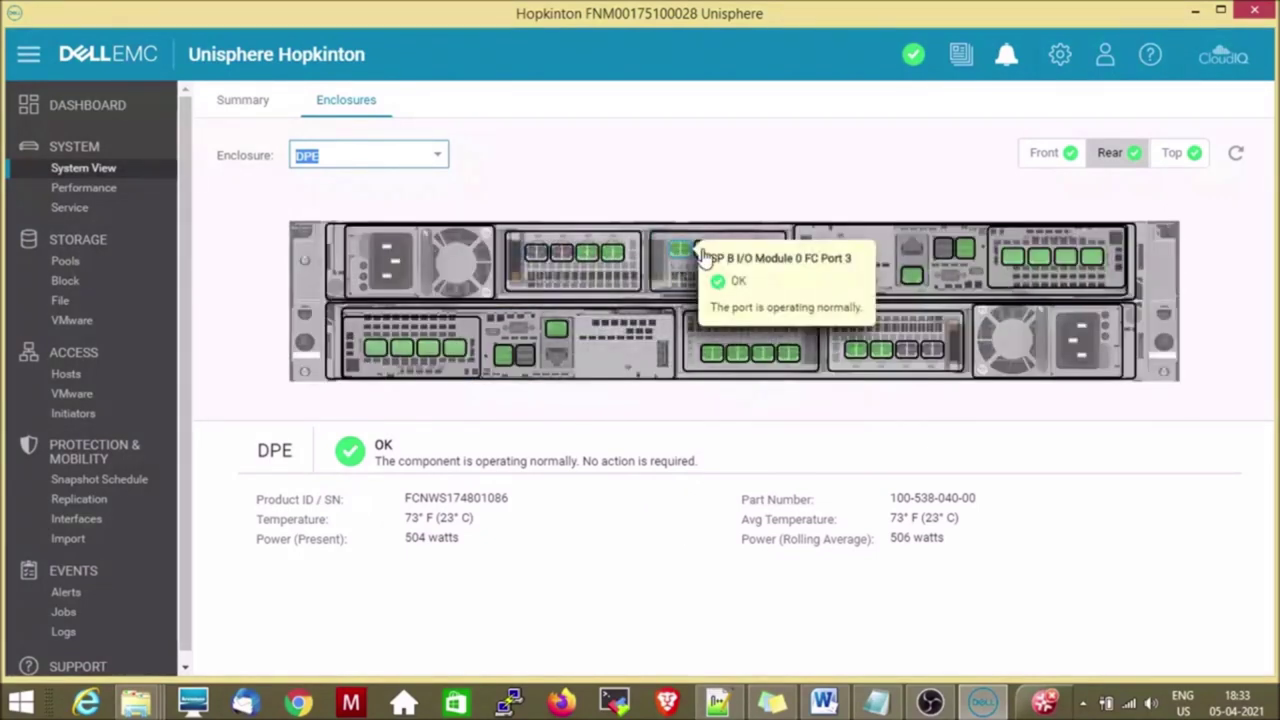
mouse_move(376, 356)
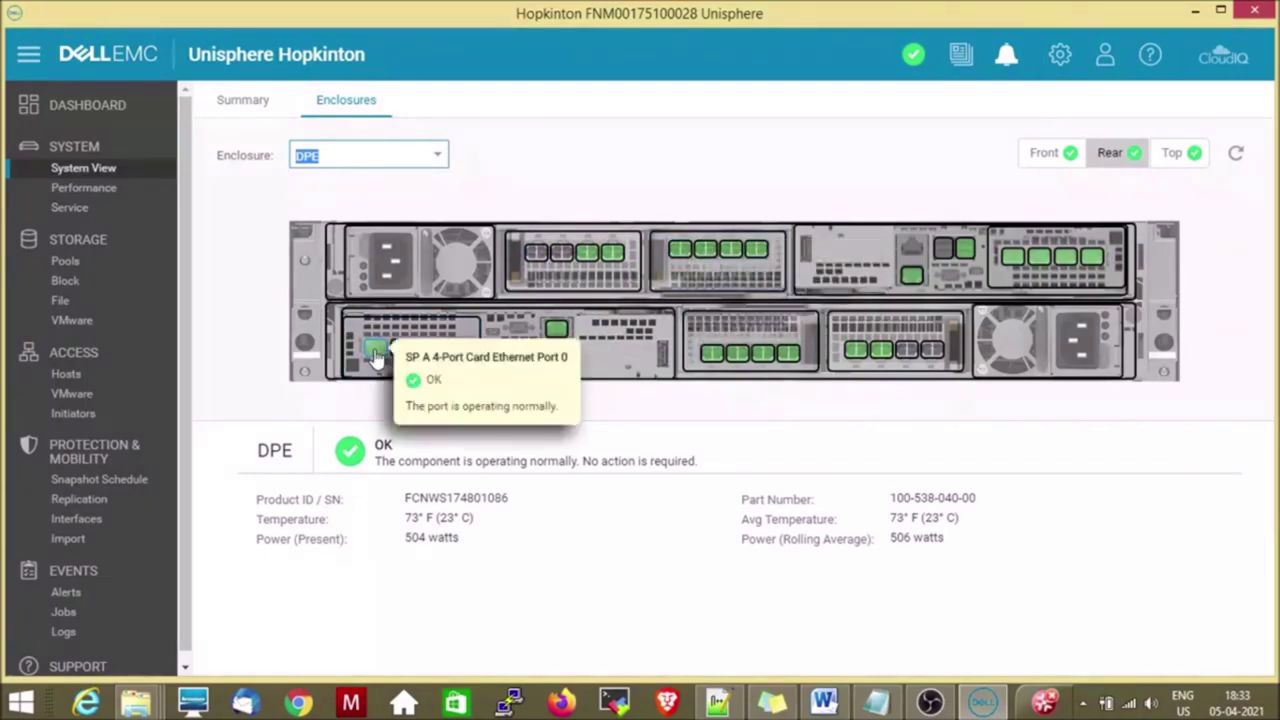
mouse_move(718, 365)
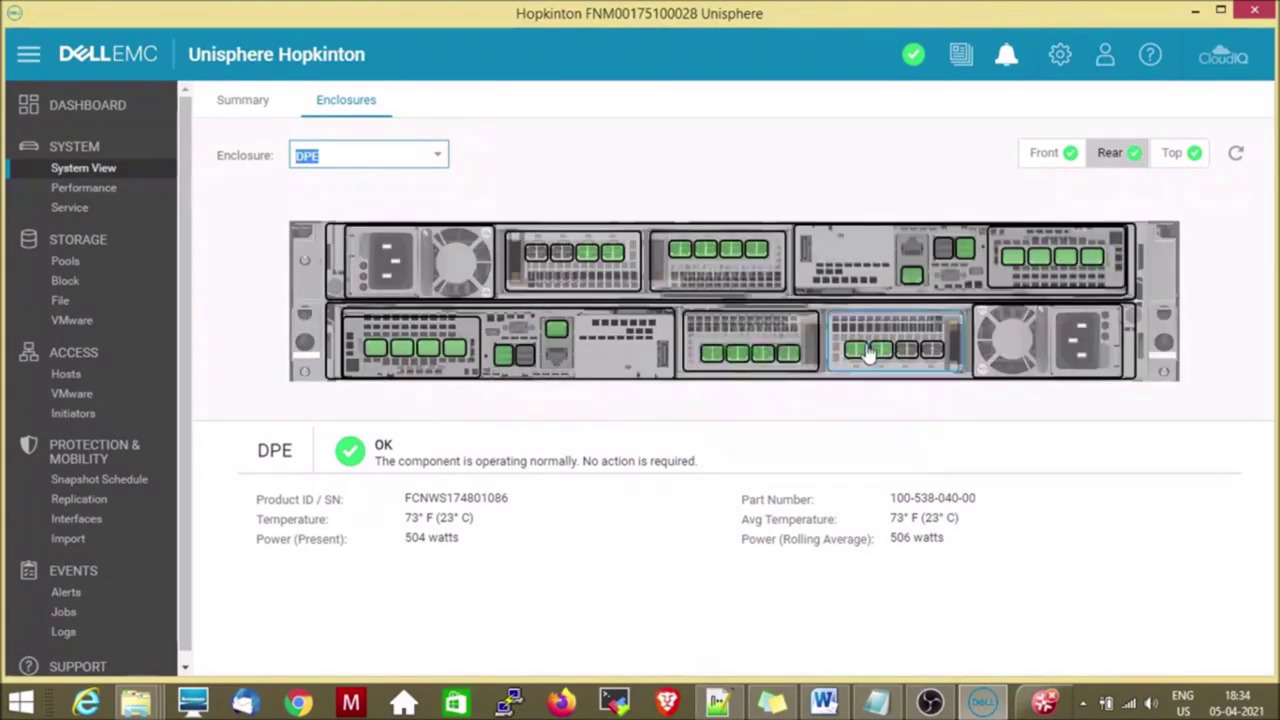
mouse_move(860, 352)
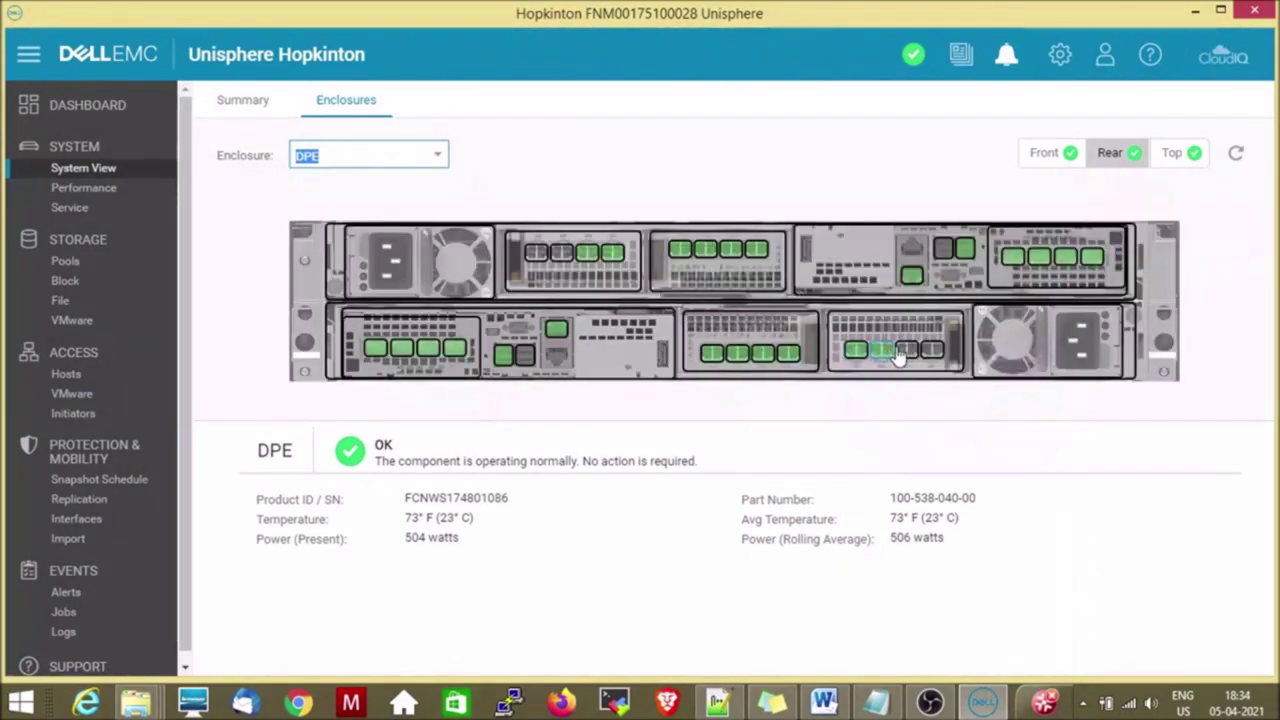
mouse_move(957, 318)
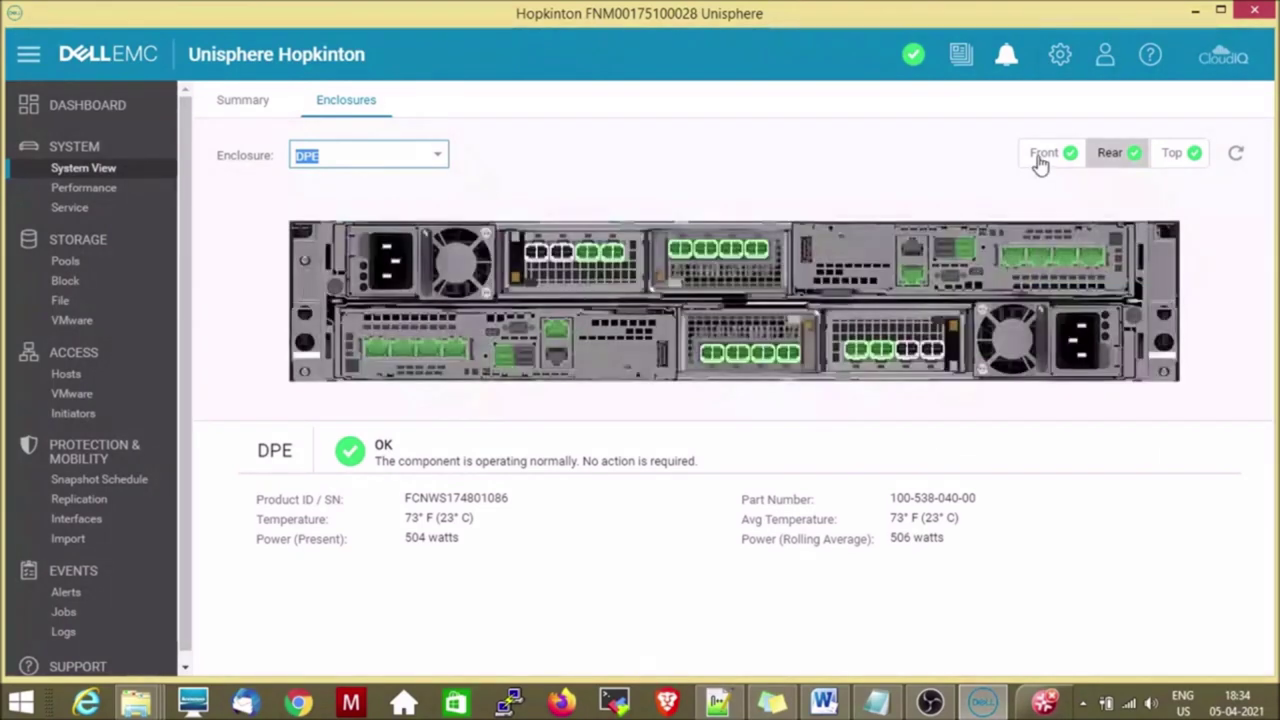
left_click(1040, 162)
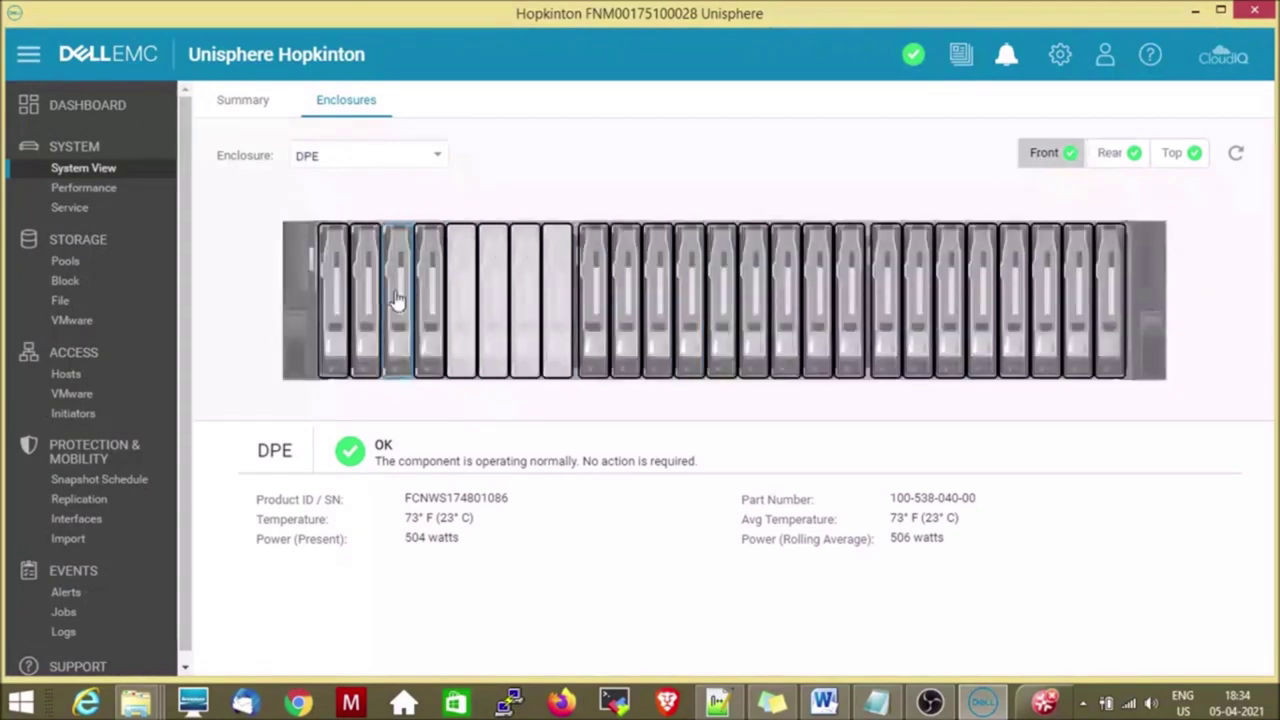
Inspect details of DPE Drive 0 and empty slot Drive 4, then view the DPE from the top.
left_click(345, 311)
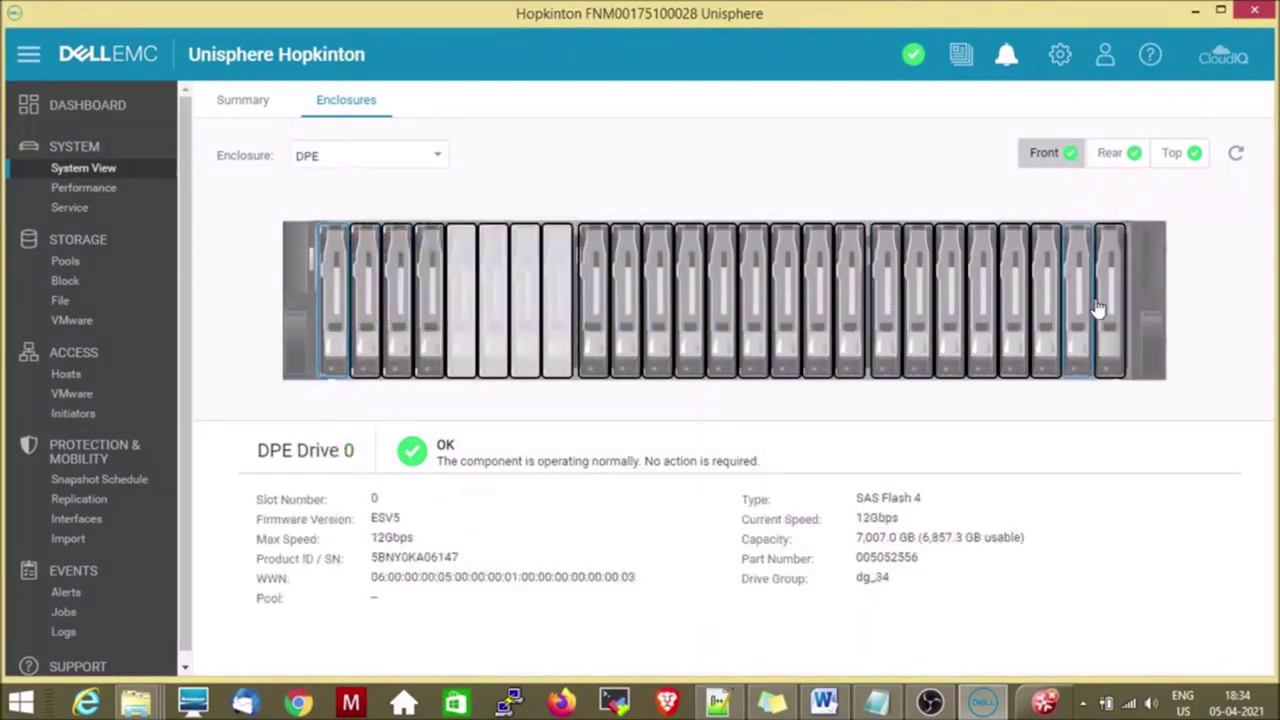
mouse_move(1103, 308)
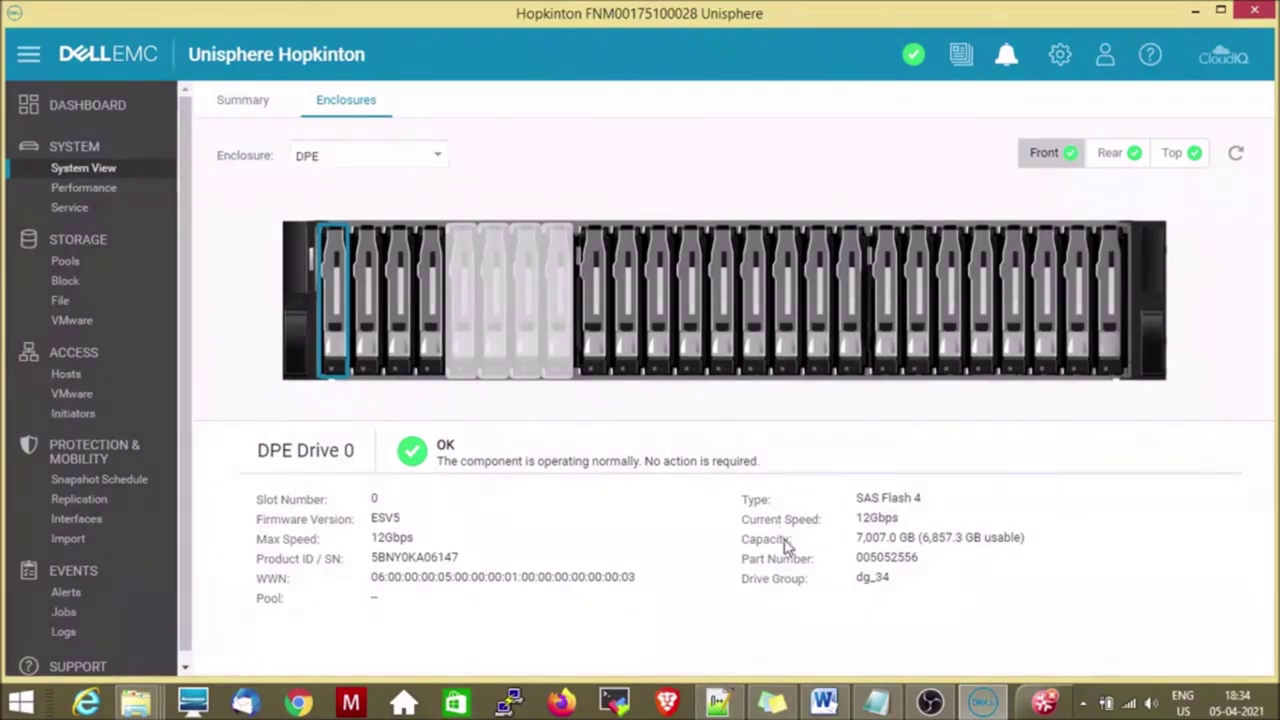
mouse_move(855, 543)
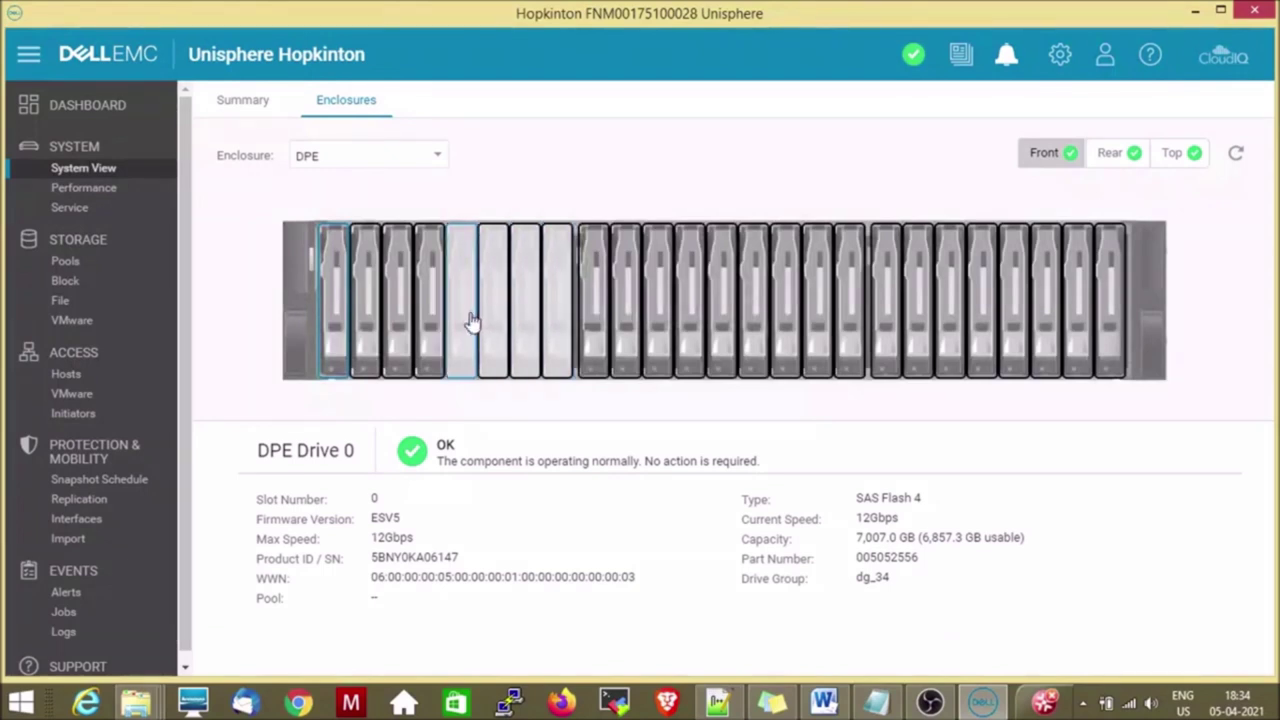
left_click(472, 320)
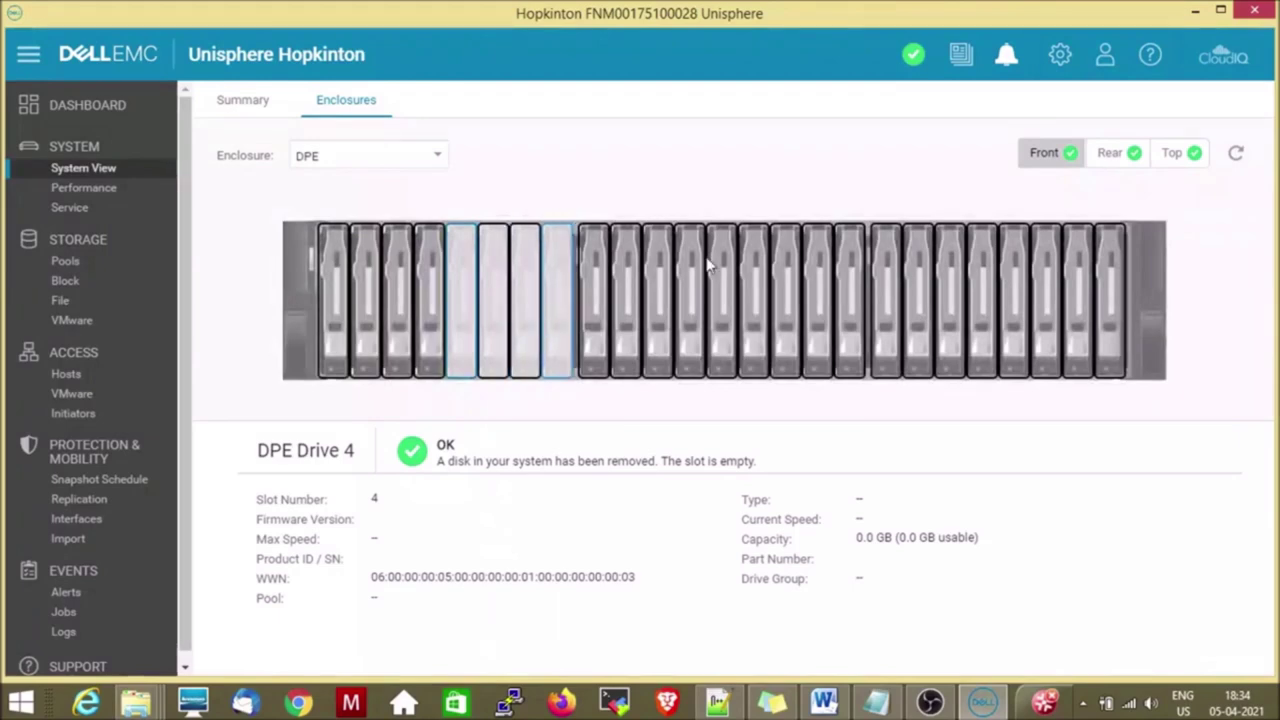
left_click(1177, 161)
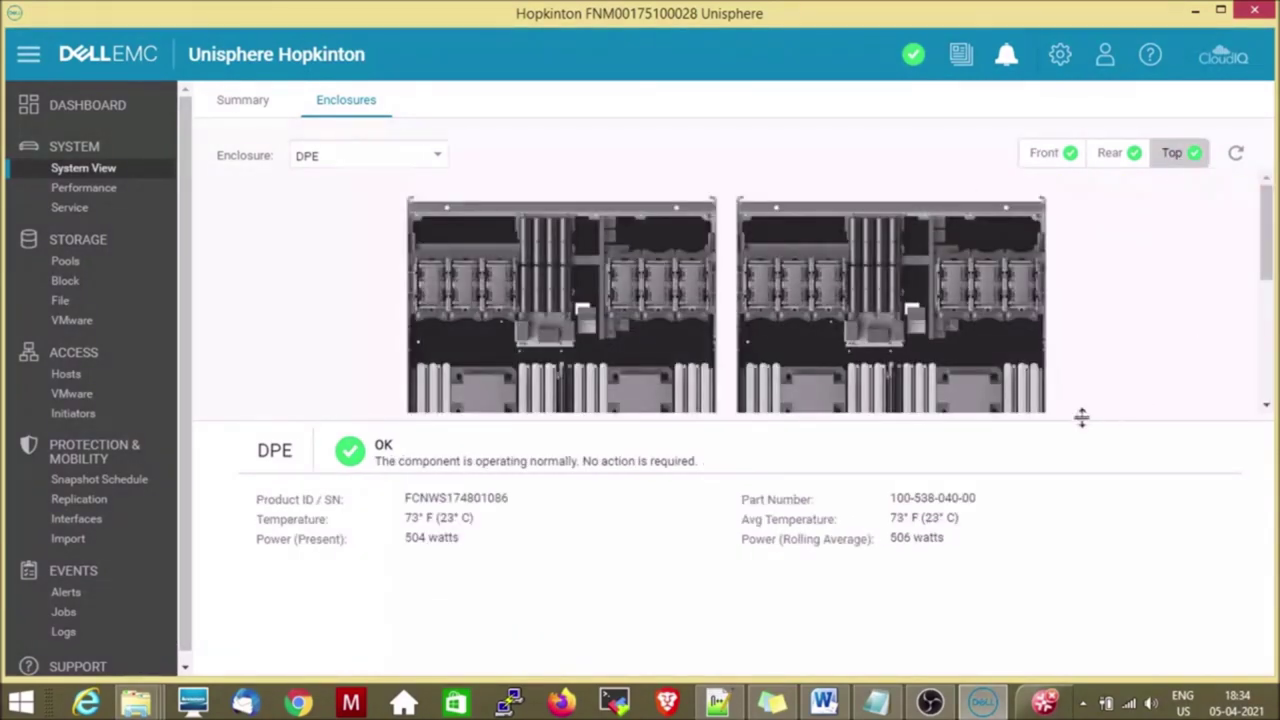
left_click_drag(1081, 418, 1087, 445)
left_click_drag(1084, 473, 1083, 607)
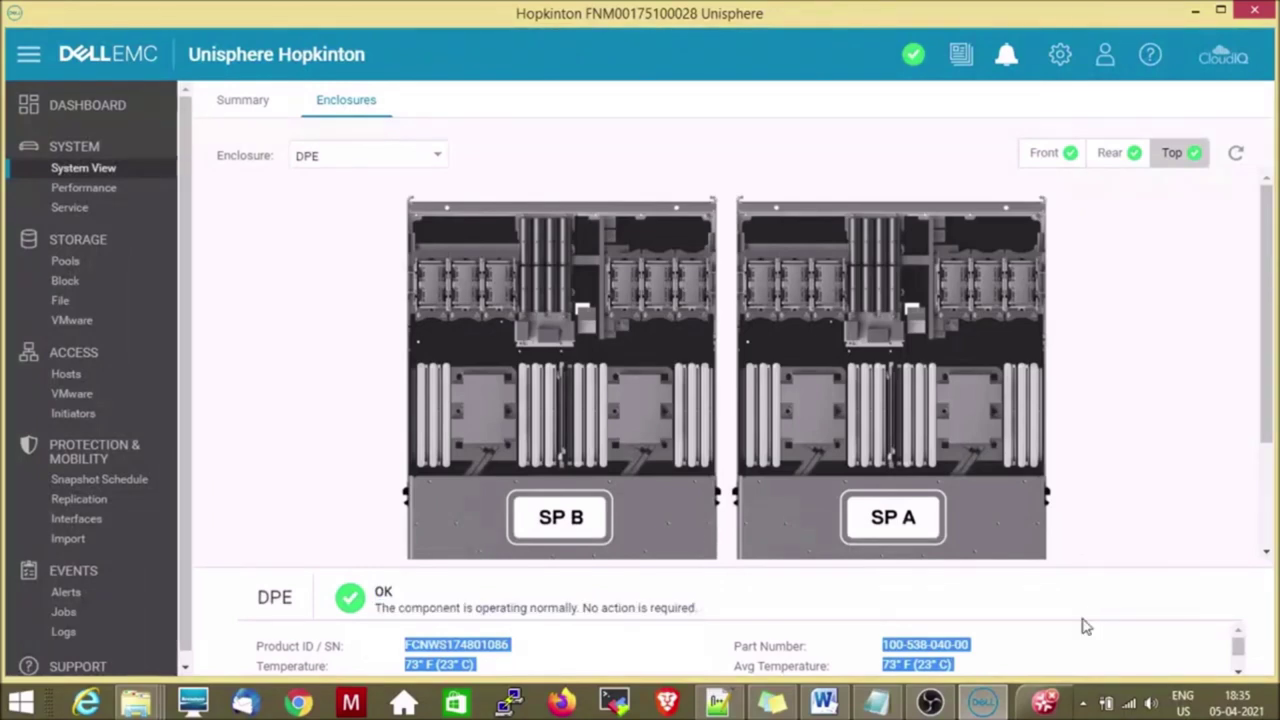
left_click_drag(1081, 563, 1083, 617)
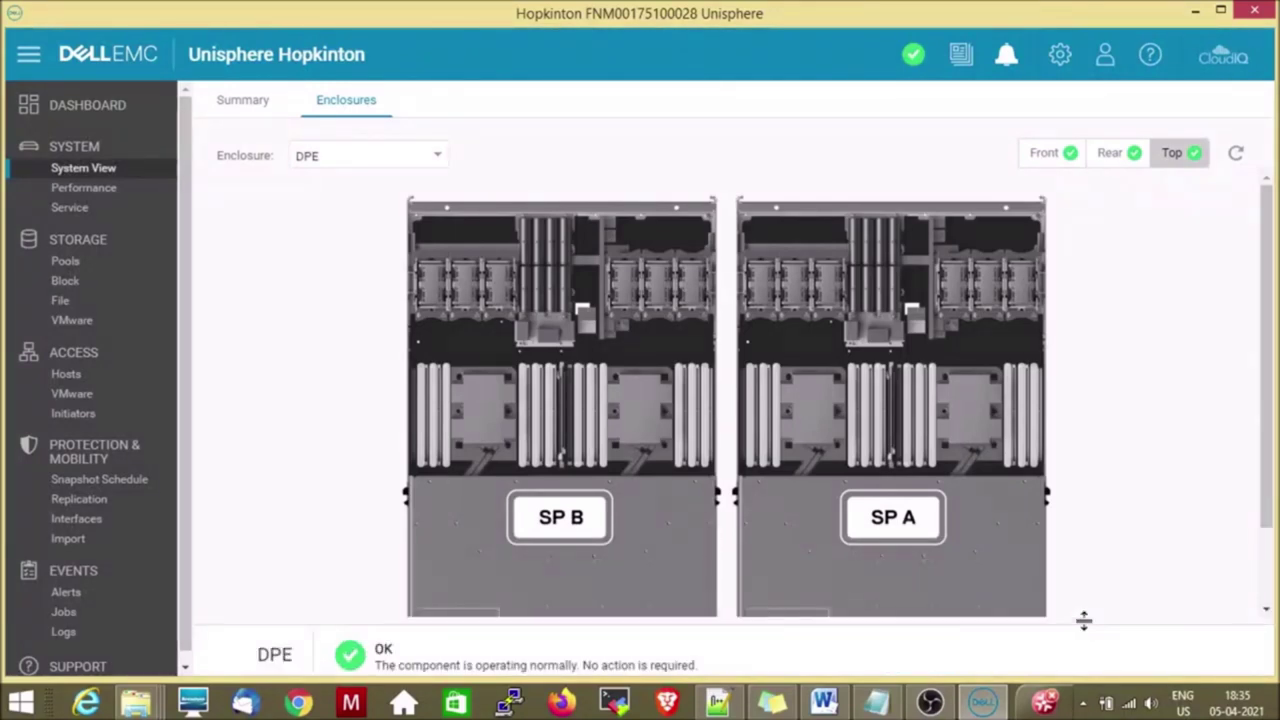
left_click_drag(1271, 402, 1270, 428)
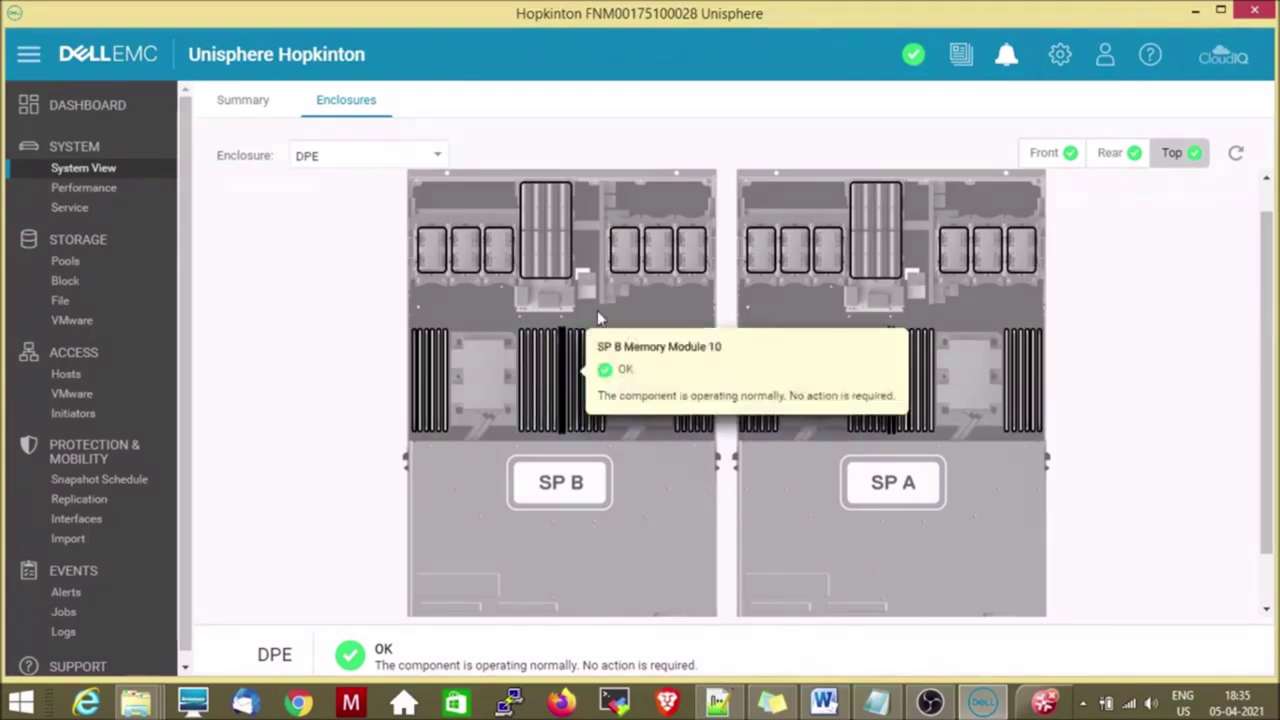
mouse_move(622, 258)
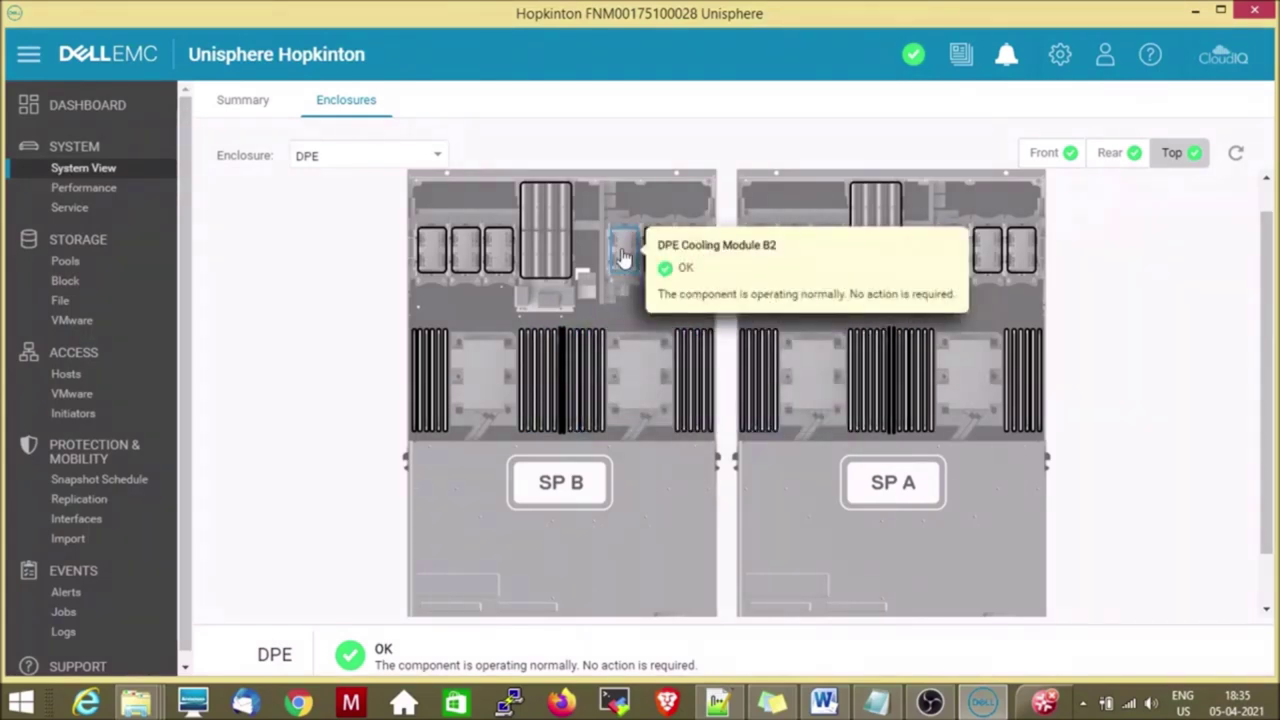
mouse_move(557, 257)
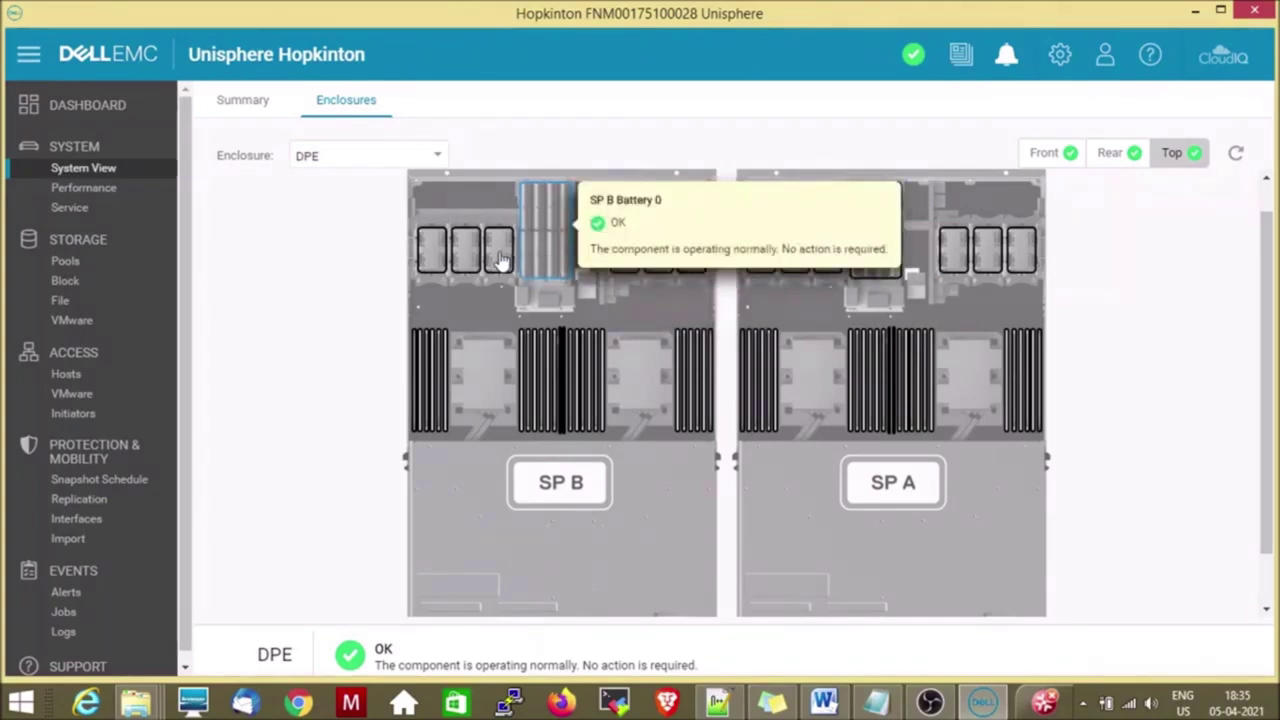
mouse_move(466, 262)
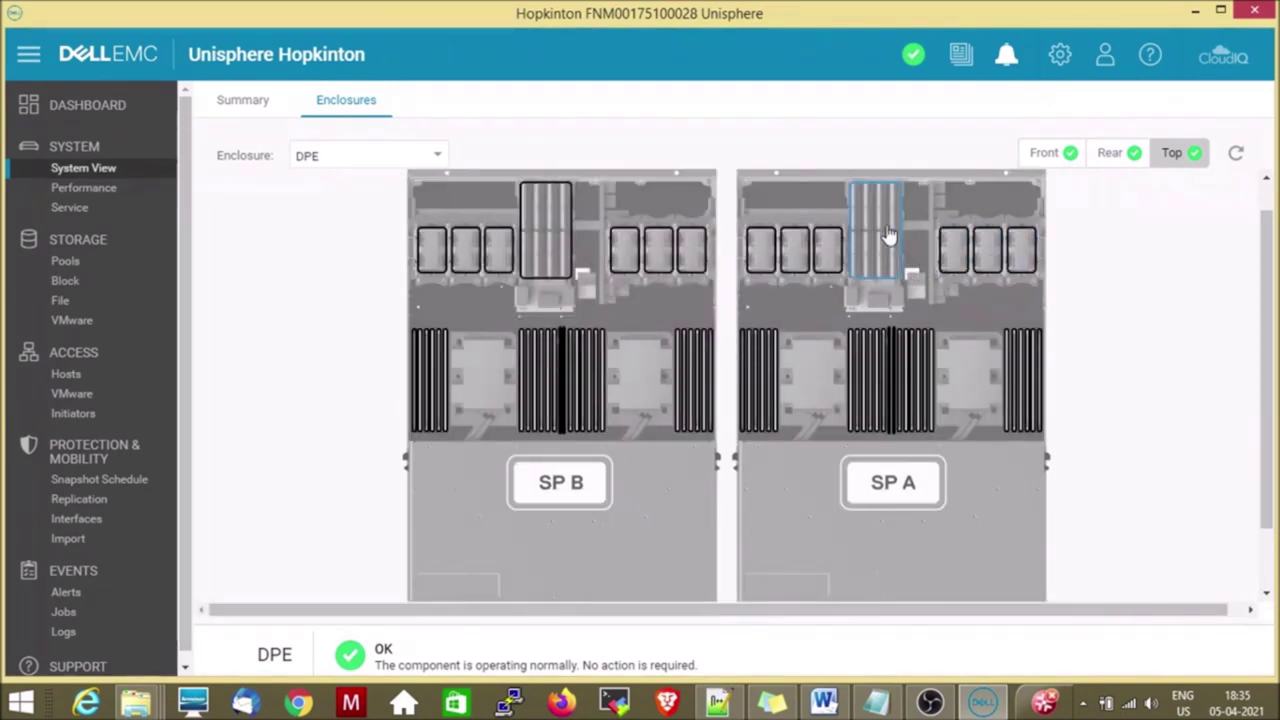
Show DAE 0 0 front view with an enlarged details panel for Drive 22 (1,752.0 GB SAS Flash 4).
left_click(337, 160)
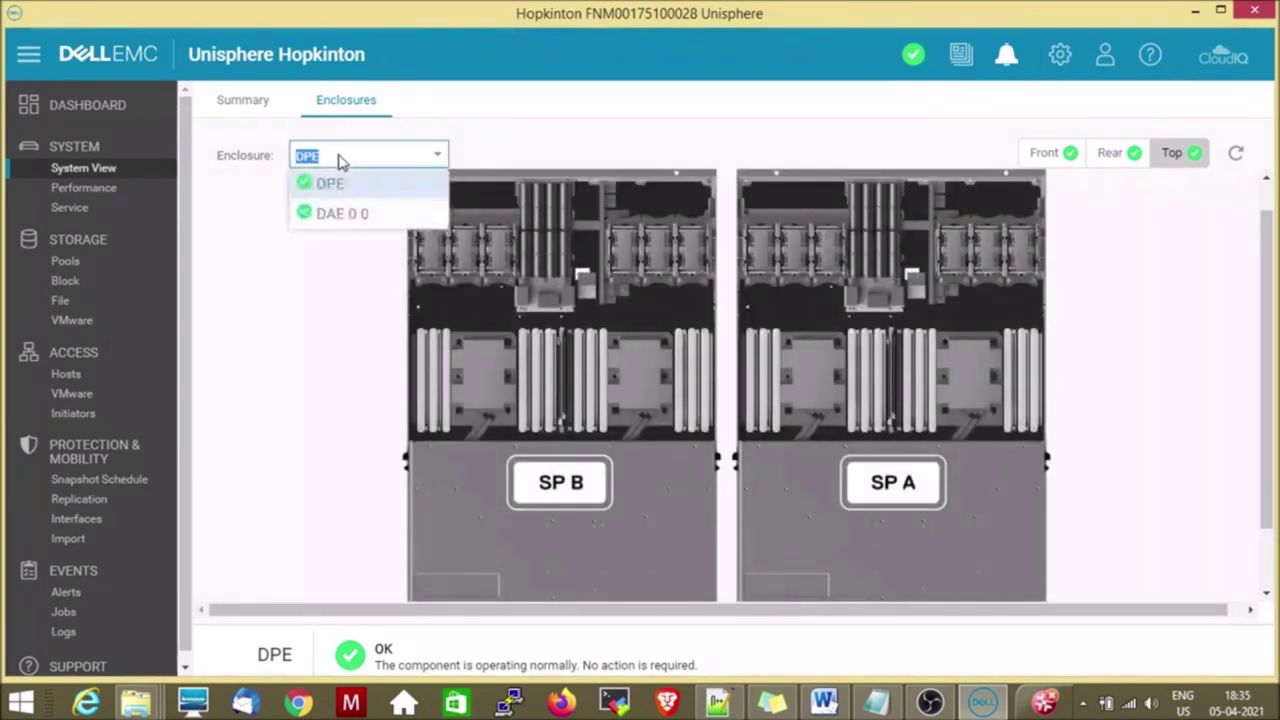
left_click(345, 214)
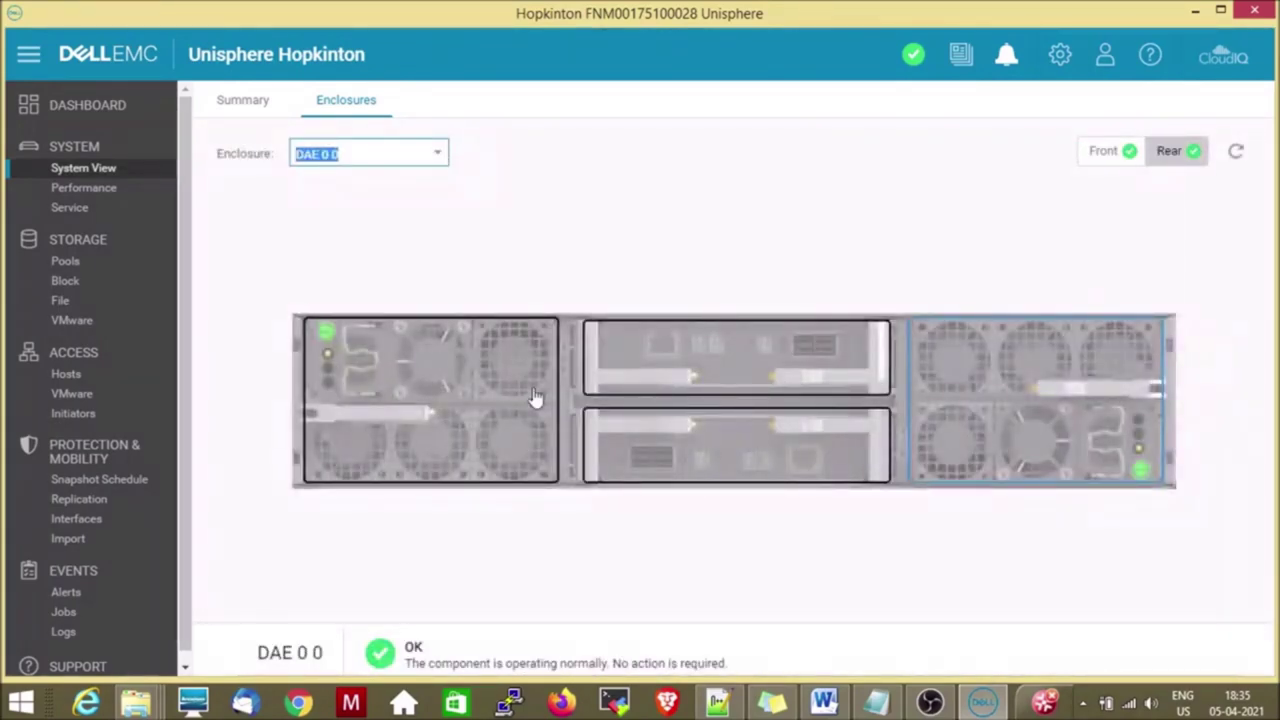
mouse_move(734, 358)
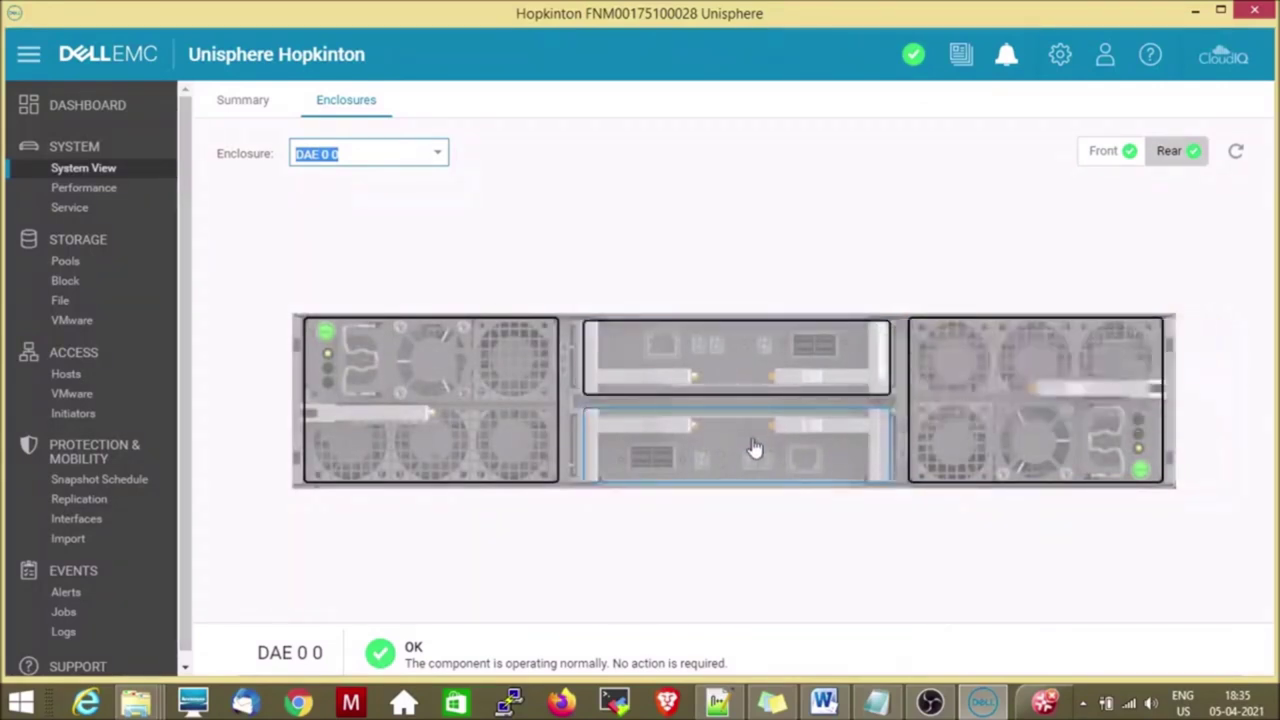
mouse_move(755, 450)
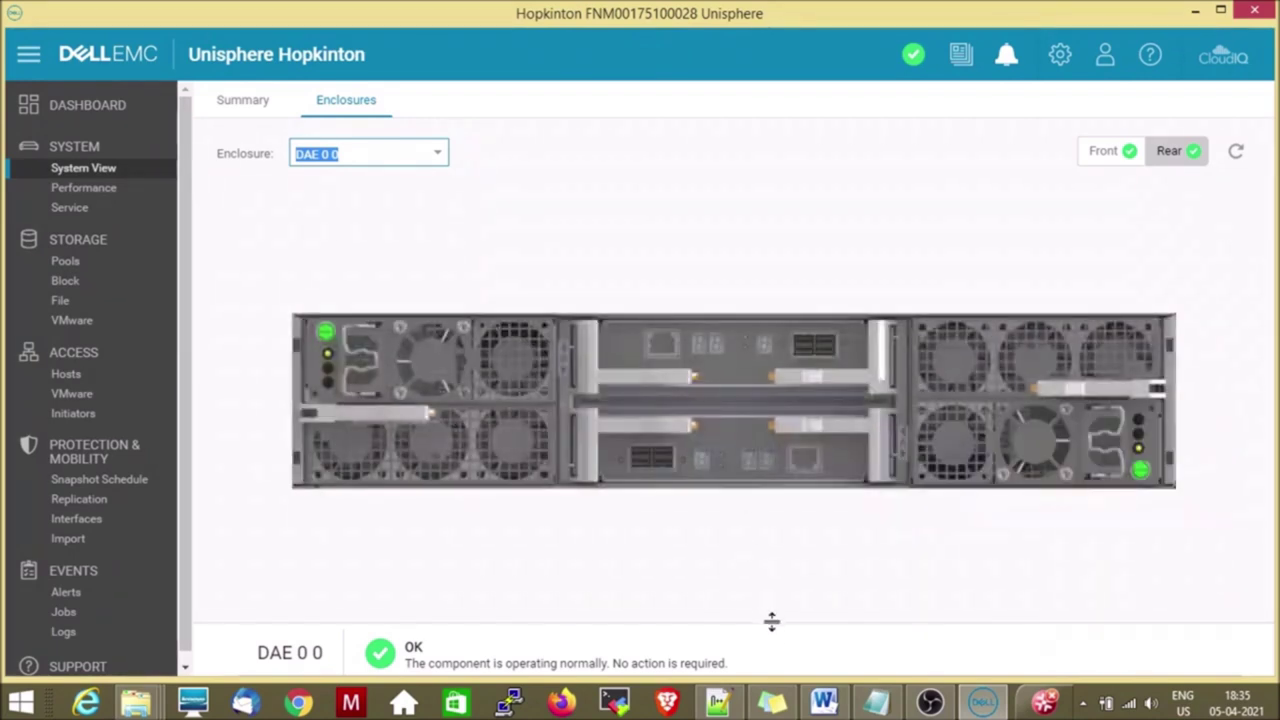
left_click_drag(771, 614, 767, 414)
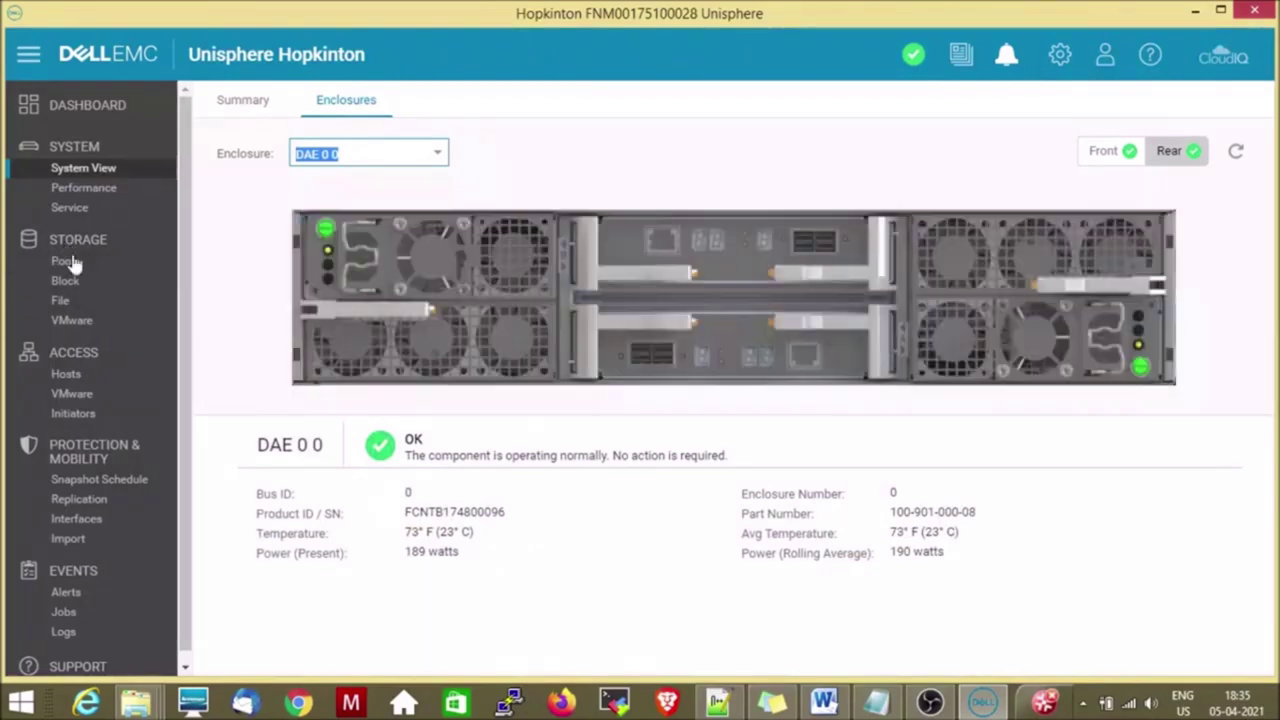
left_click(1103, 151)
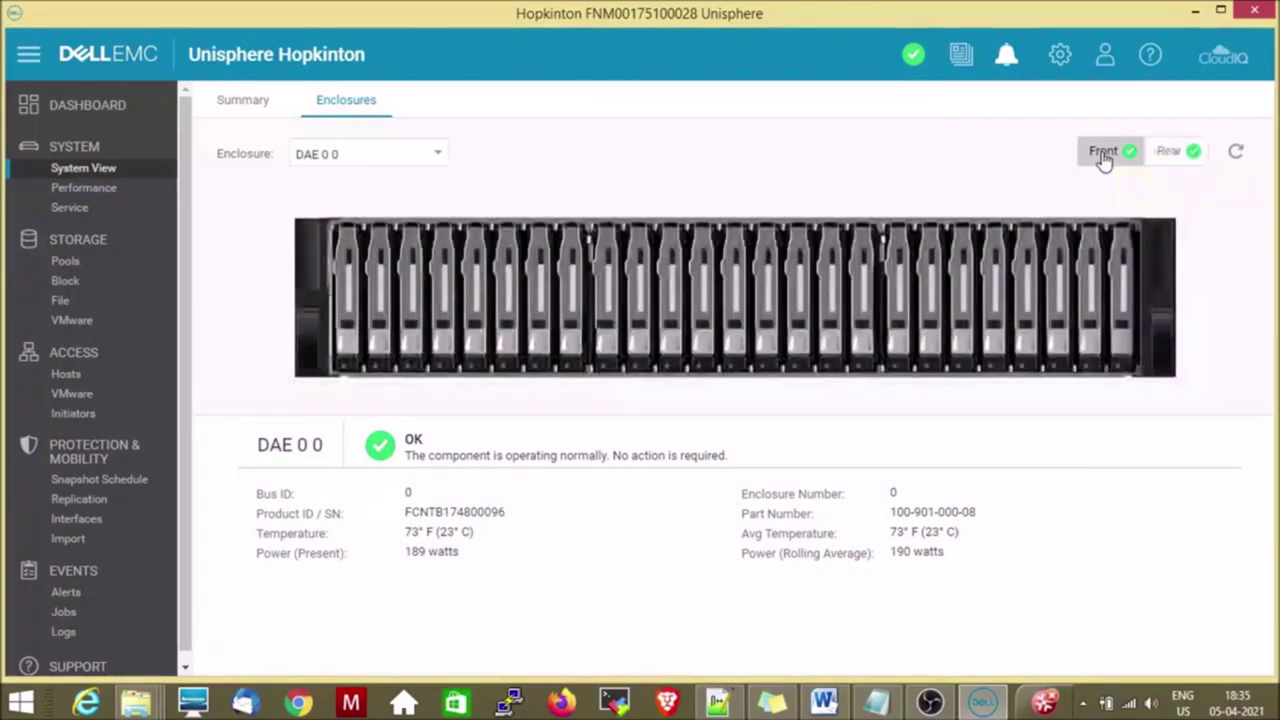
left_click(1060, 306)
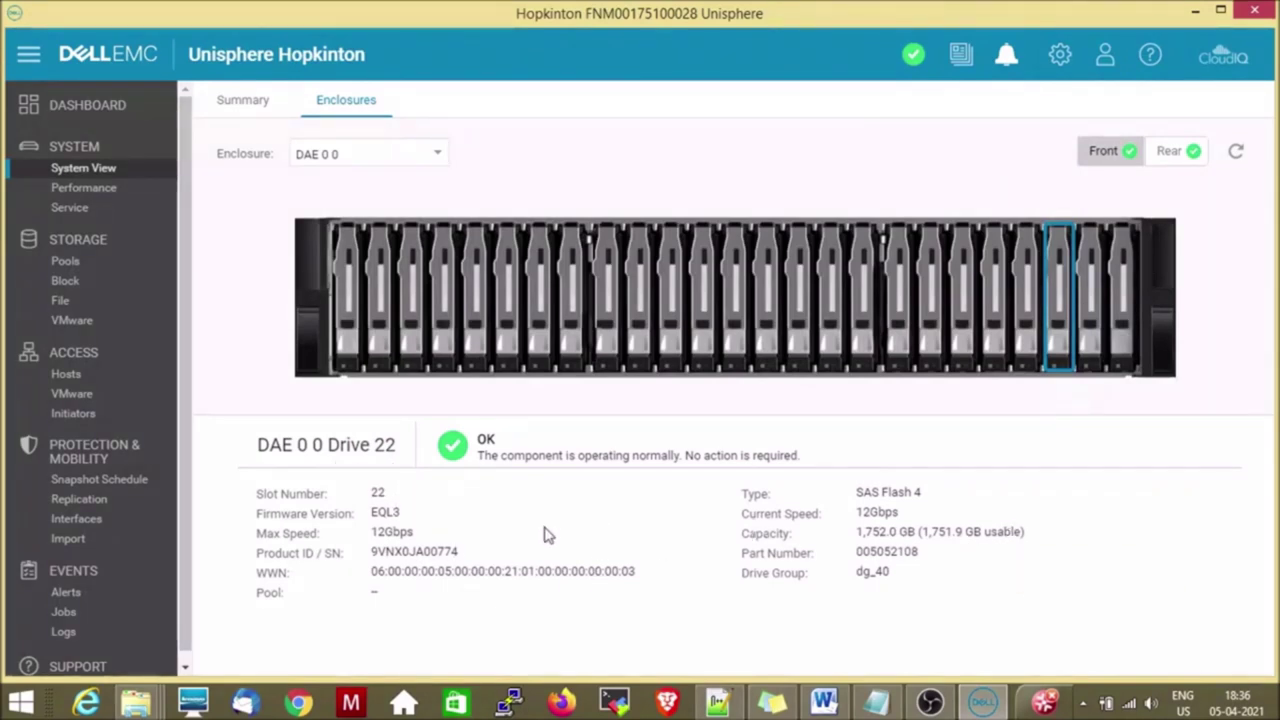
left_click(88, 197)
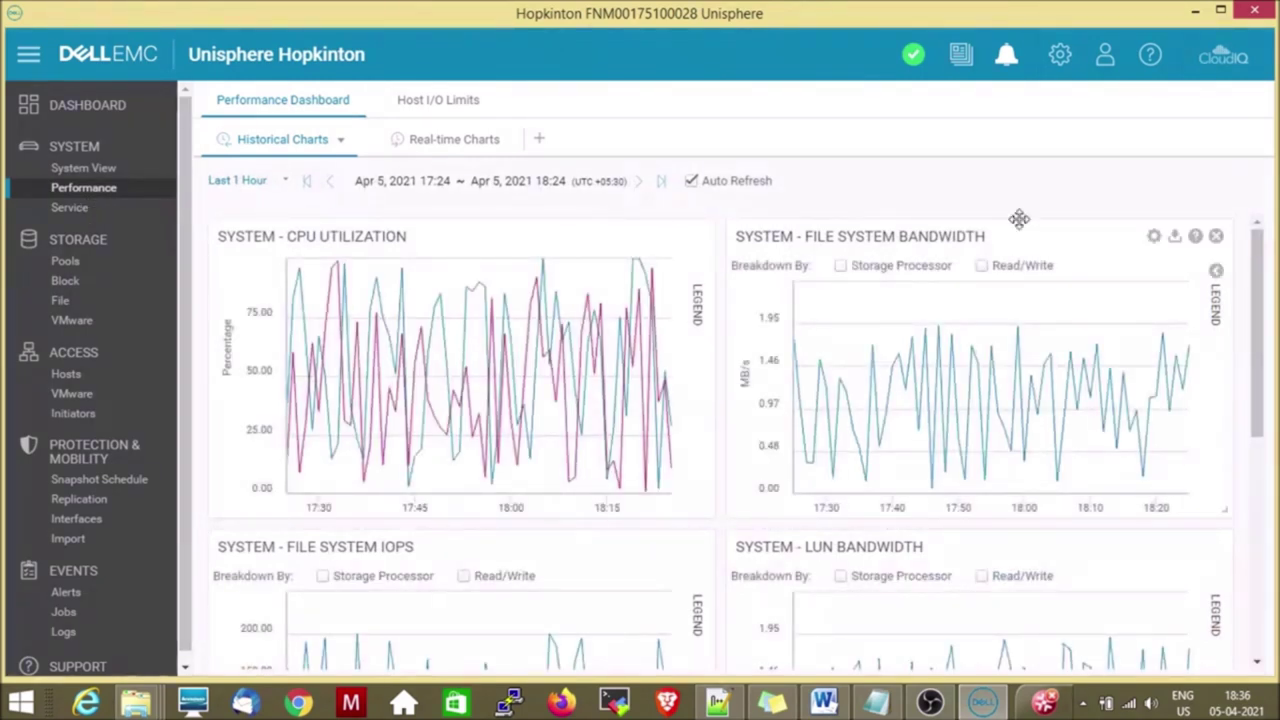
Scroll the historical performance charts, then view real-time CPU utilization for both storage processors.
left_click_drag(1259, 290, 1260, 373)
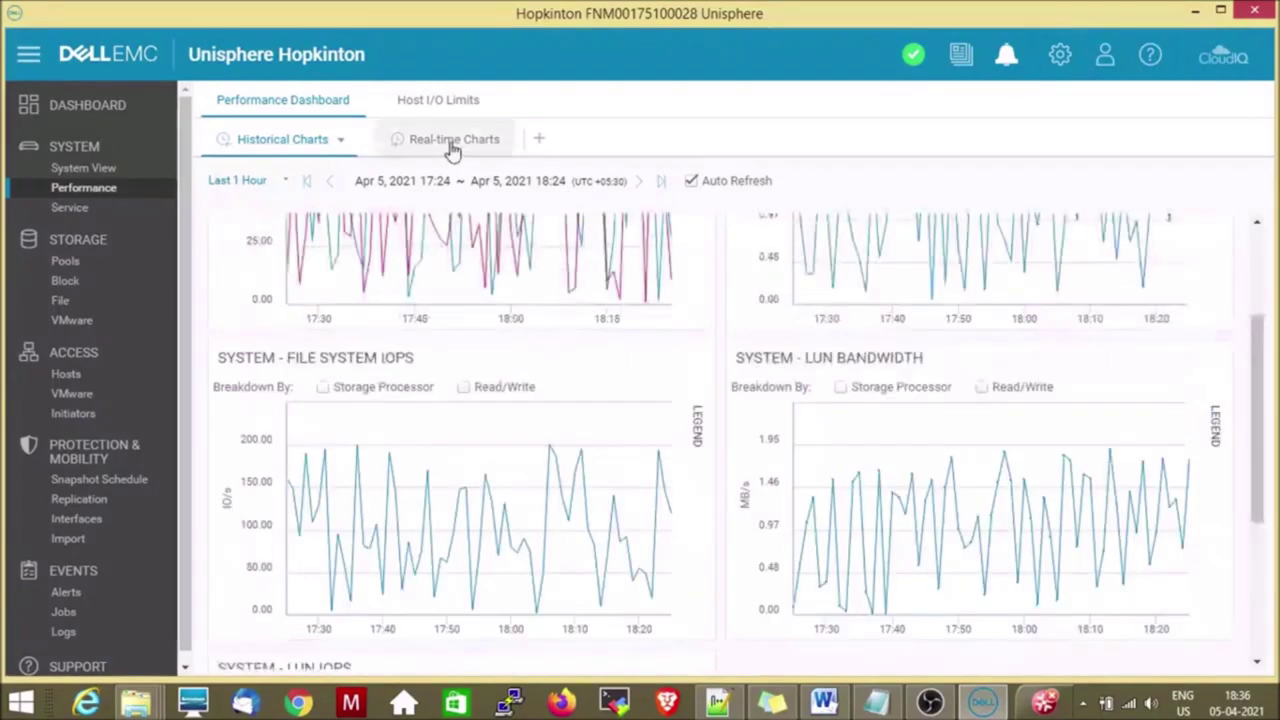
left_click(452, 145)
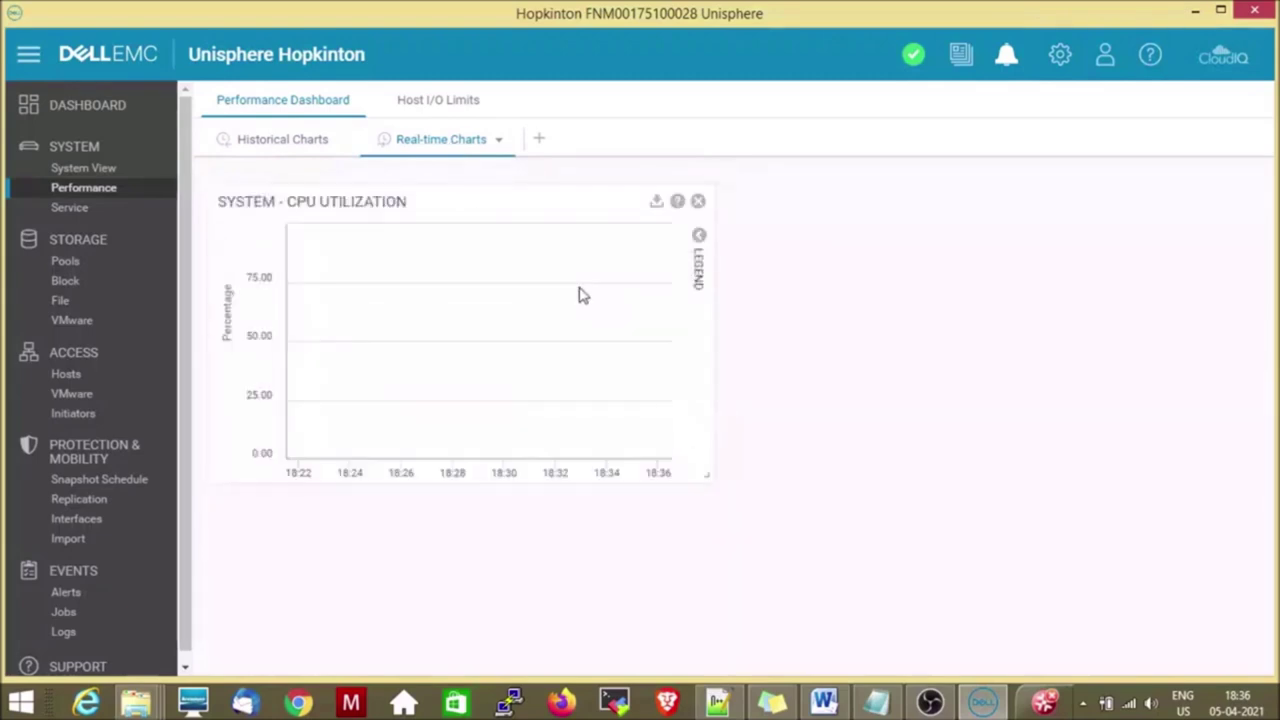
mouse_move(672, 460)
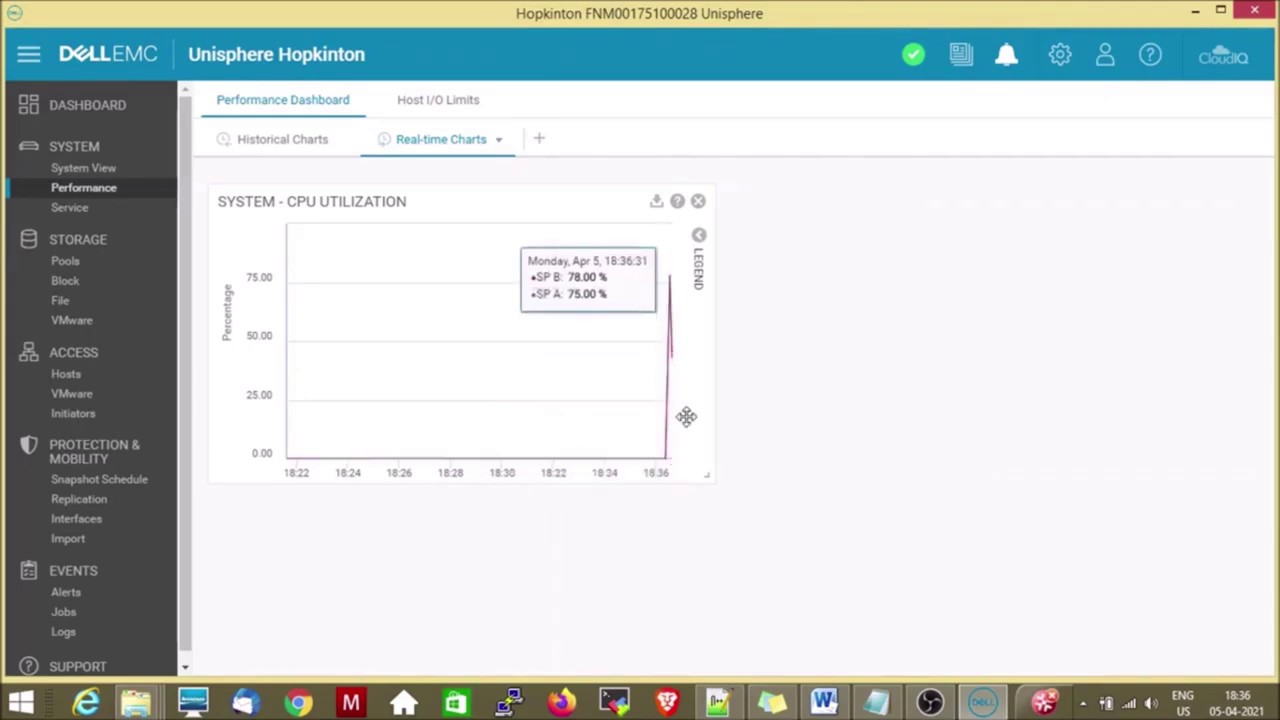
mouse_move(674, 370)
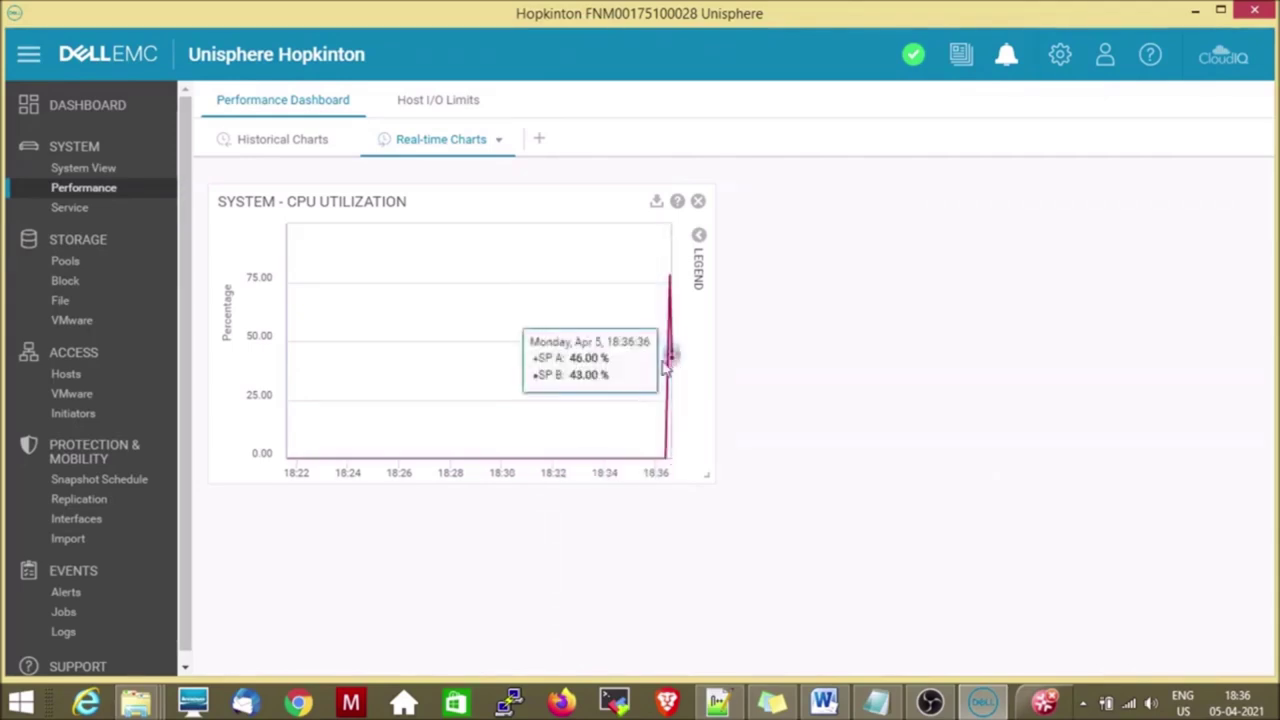
left_click(86, 214)
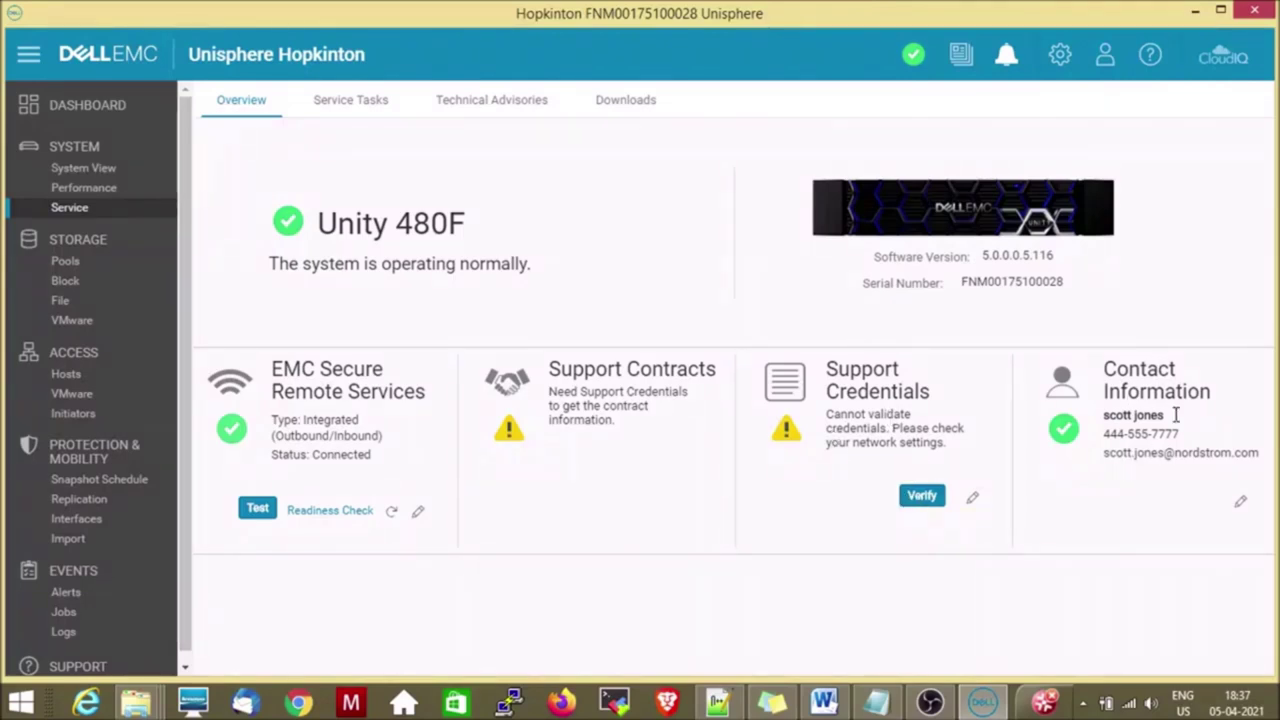
Edit the support contact, replacing the first name, last name and e-mail address.
left_click(1241, 505)
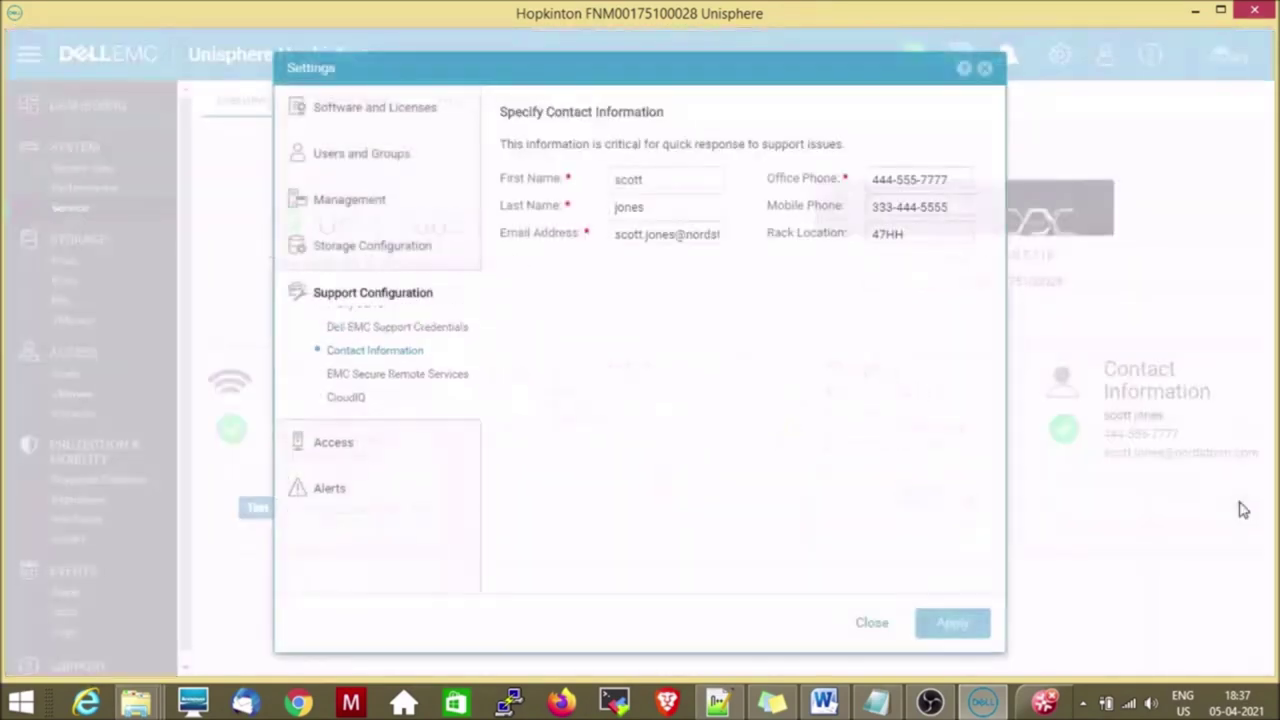
left_click_drag(689, 178, 638, 186)
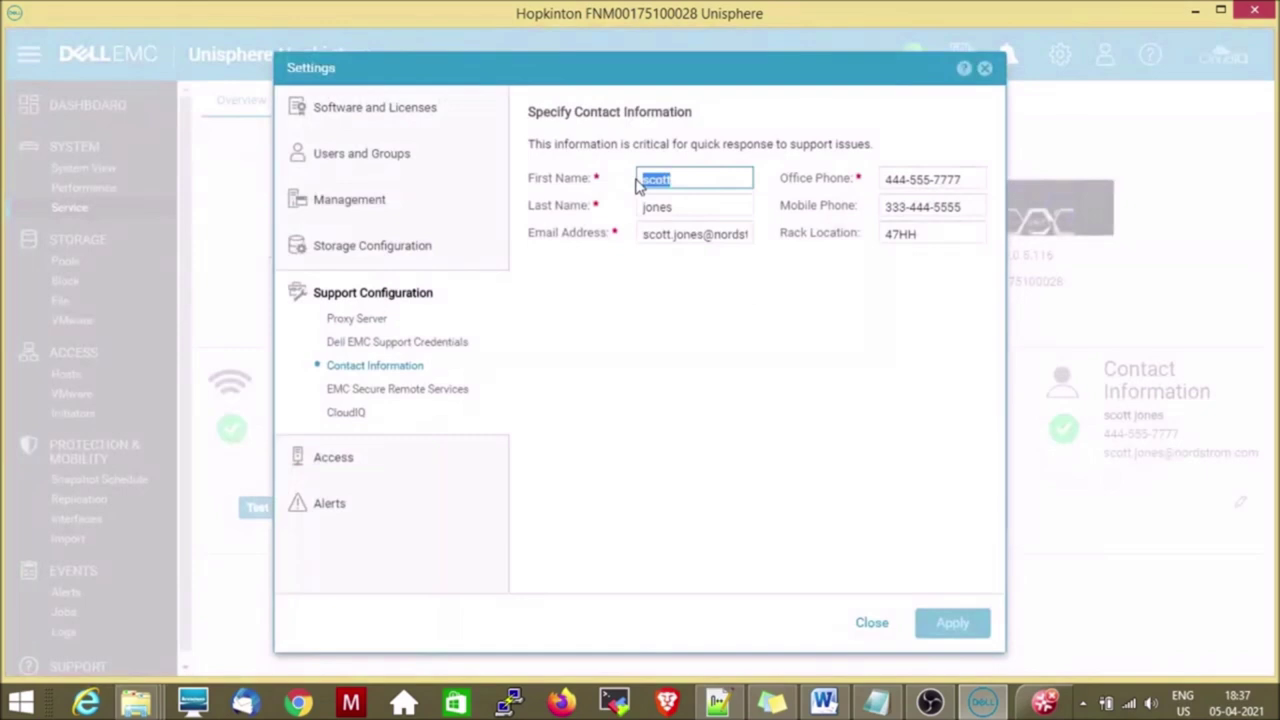
type("k")
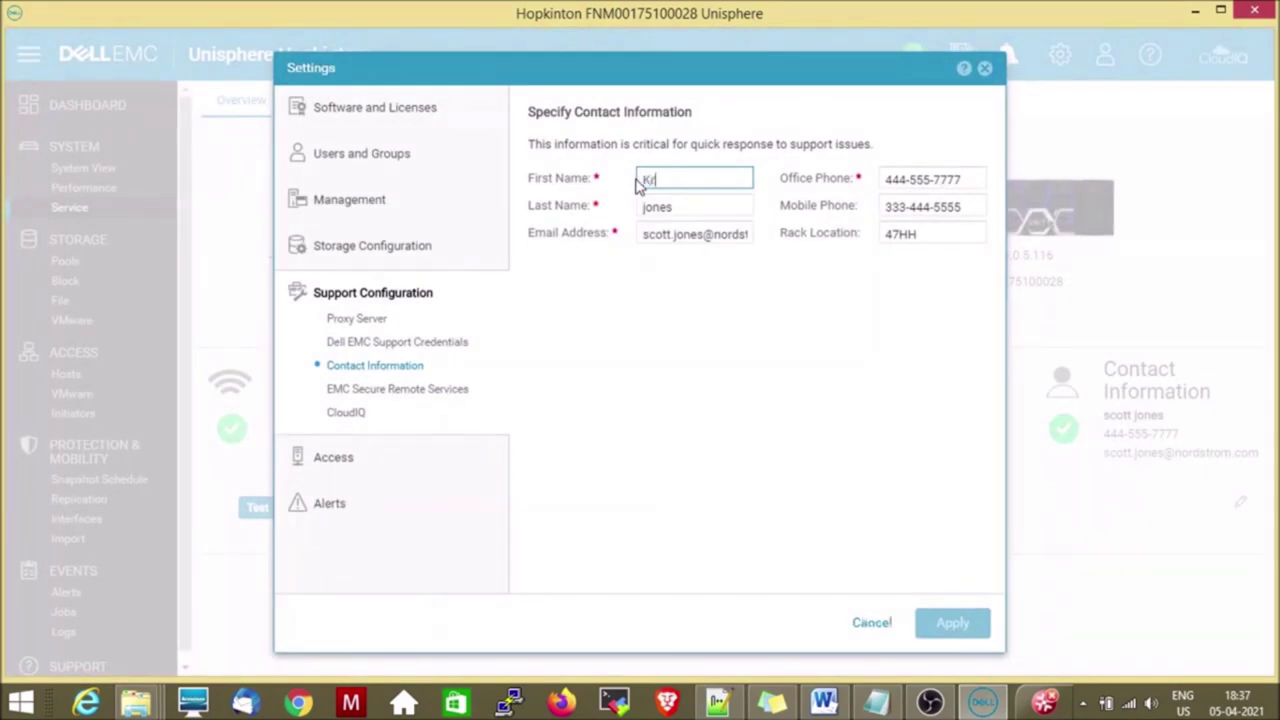
double_click(686, 206)
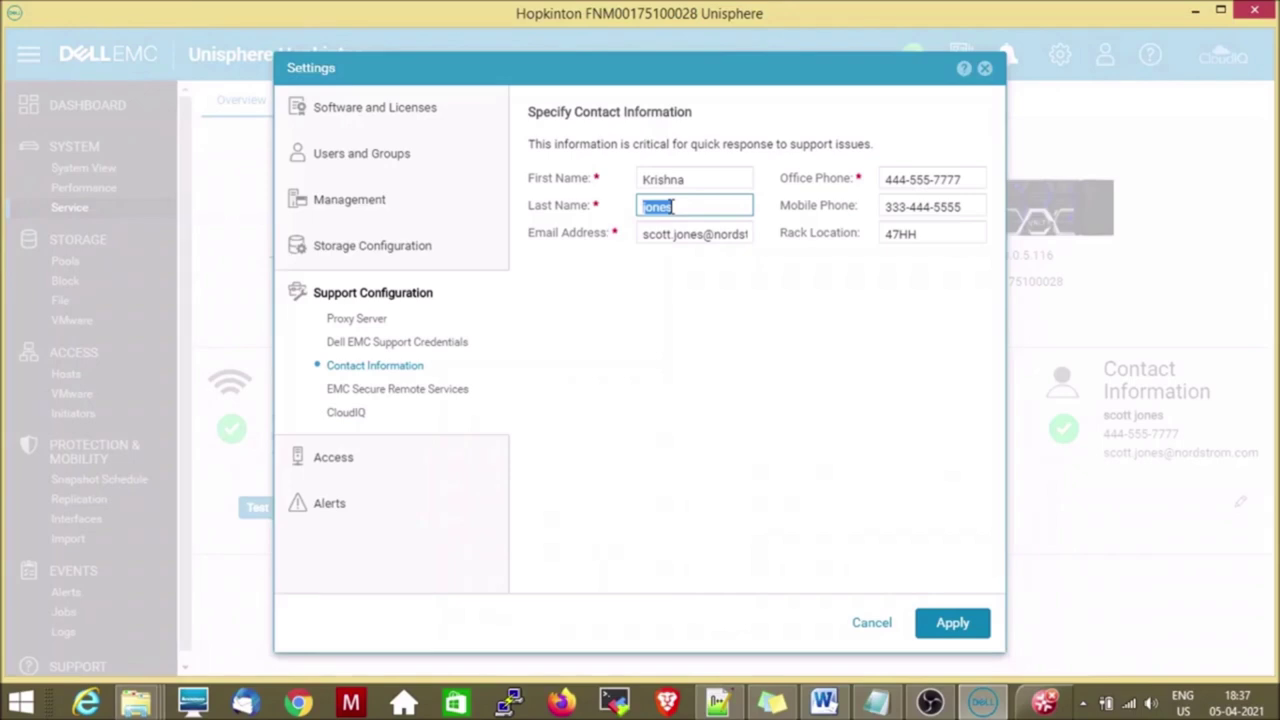
type("Saliyan")
triple_click(734, 233)
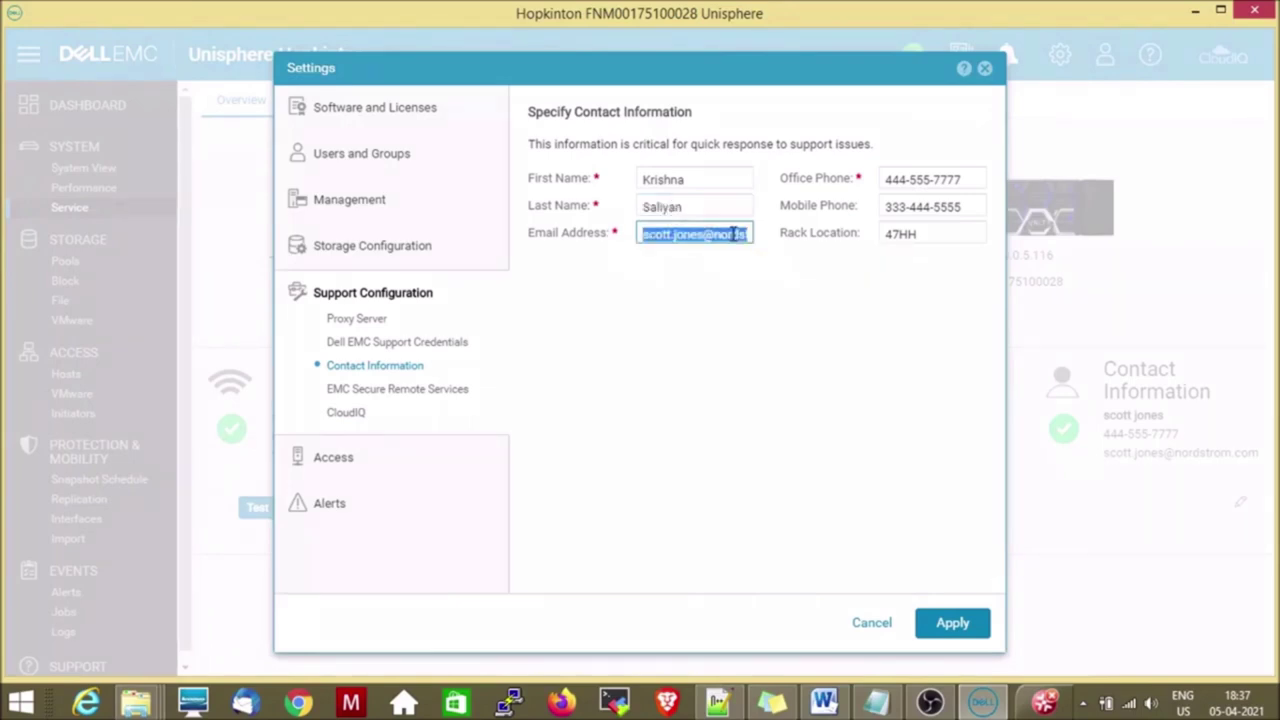
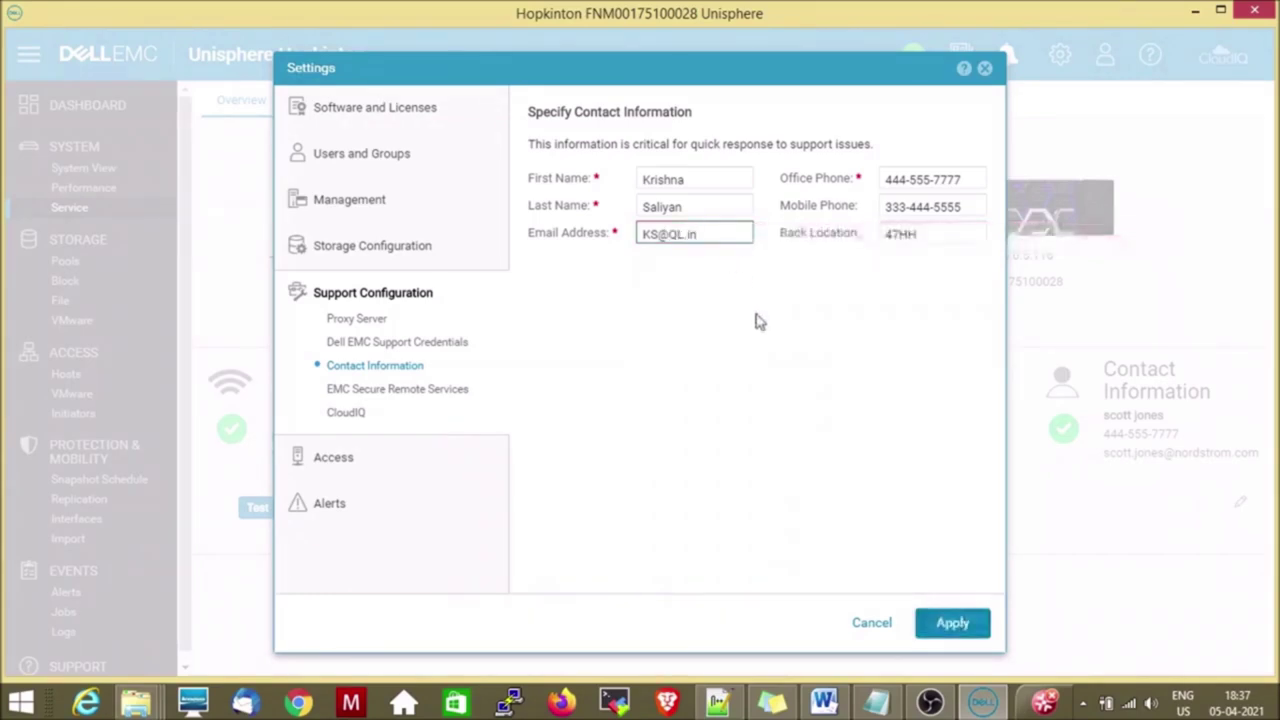
Update the office and mobile phone numbers and rack location to INDIA, then apply and close.
triple_click(969, 179)
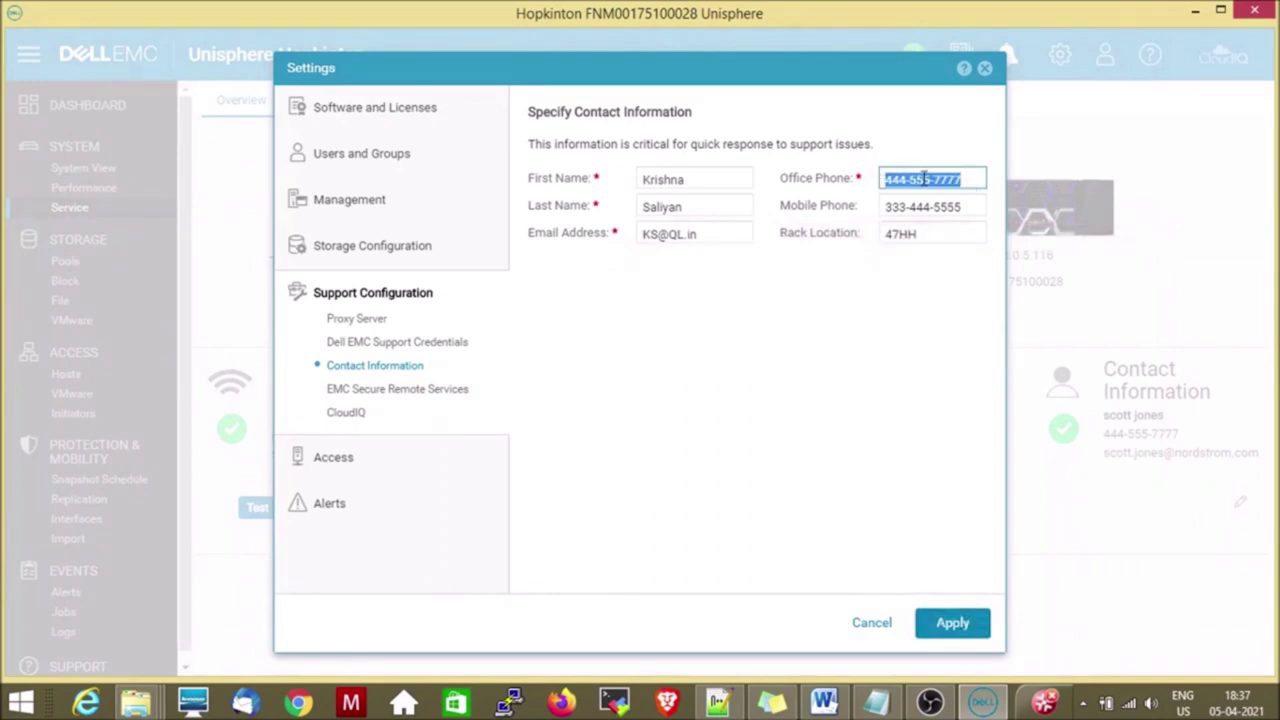
type("99231158")
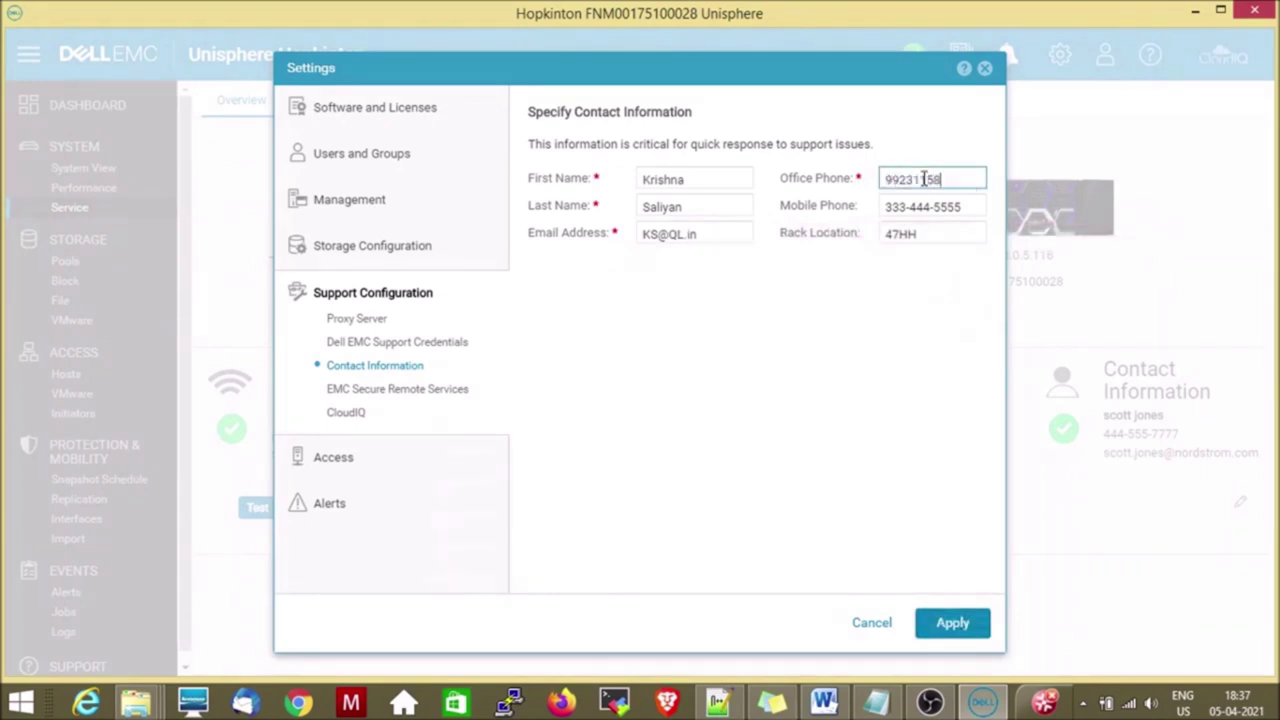
triple_click(962, 204)
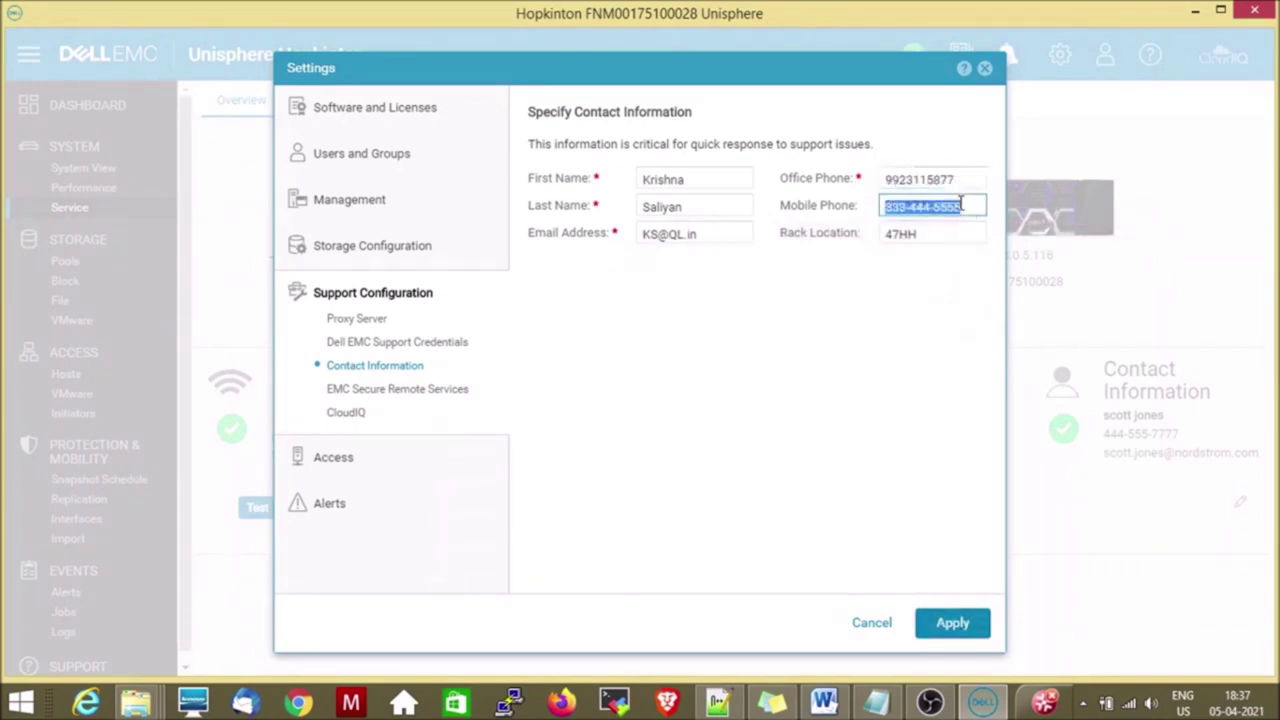
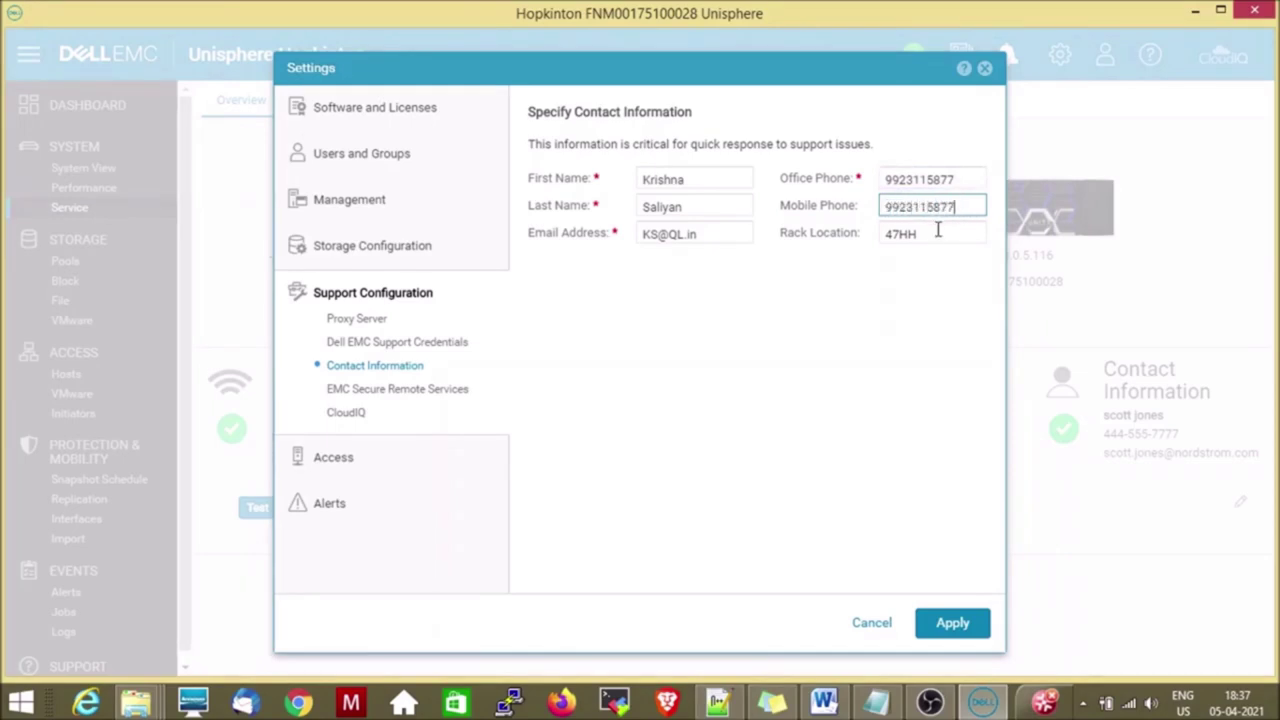
triple_click(938, 230)
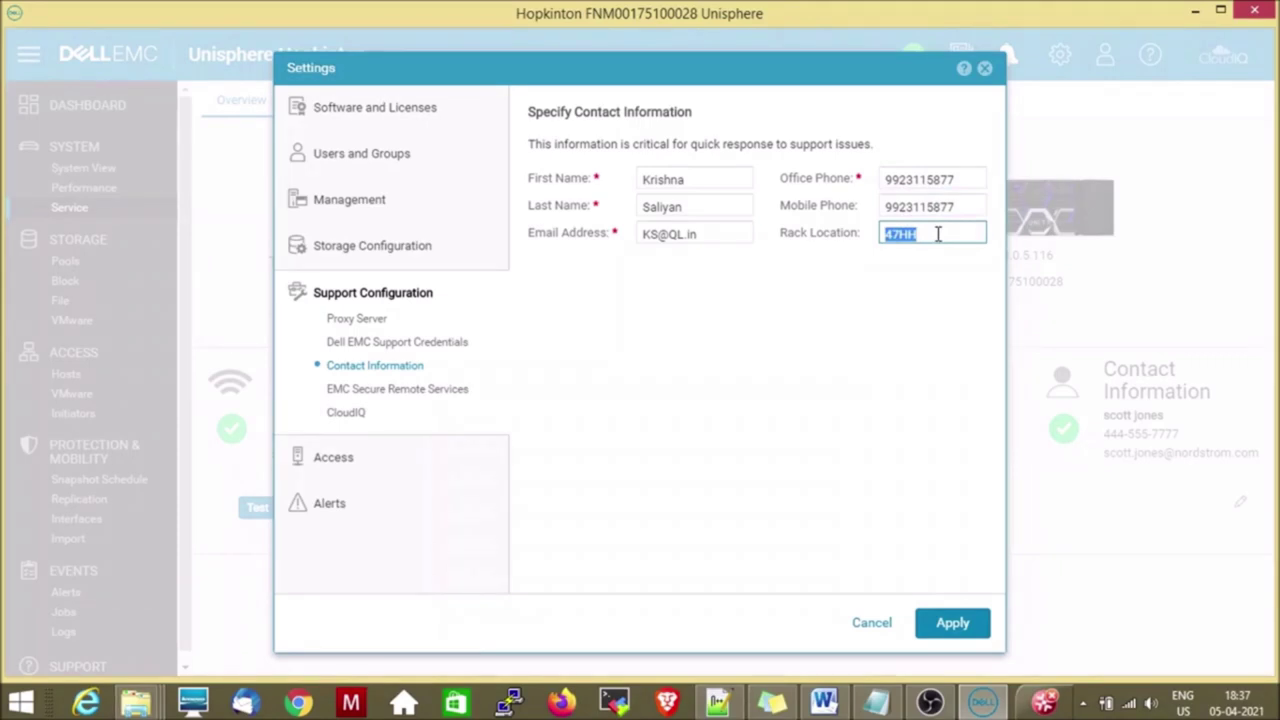
type("INDIA")
left_click(952, 622)
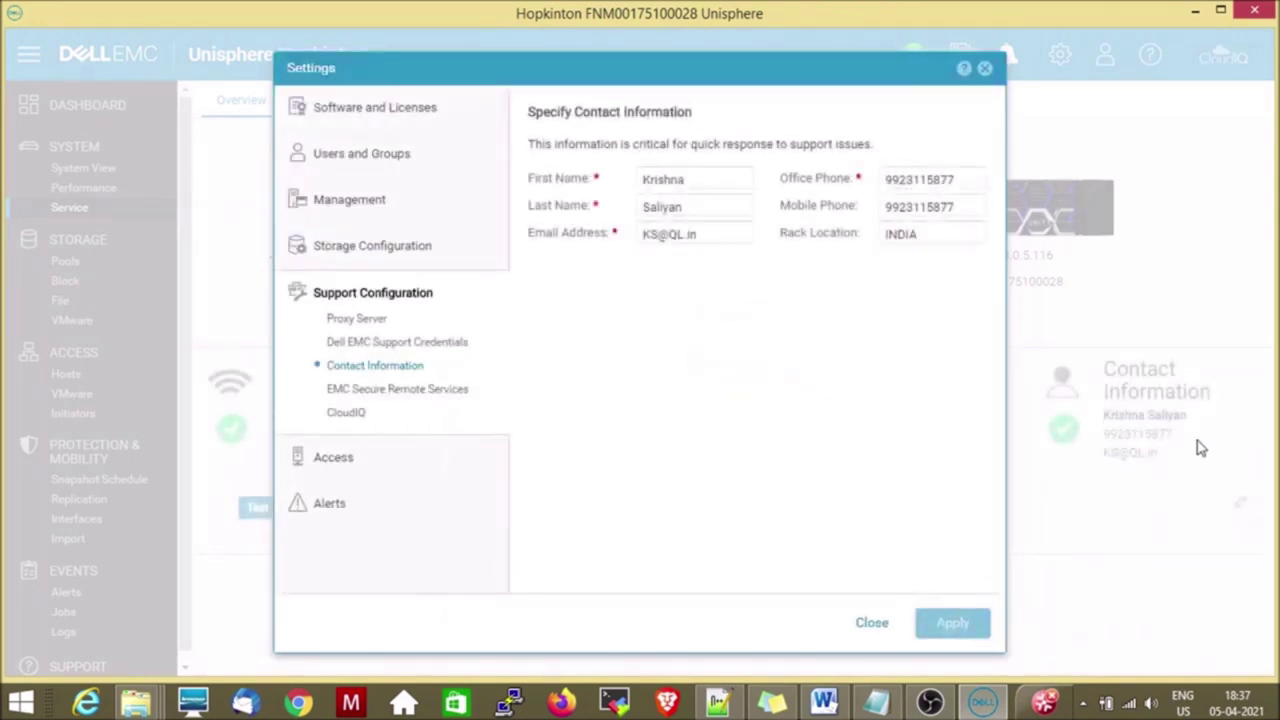
left_click(870, 628)
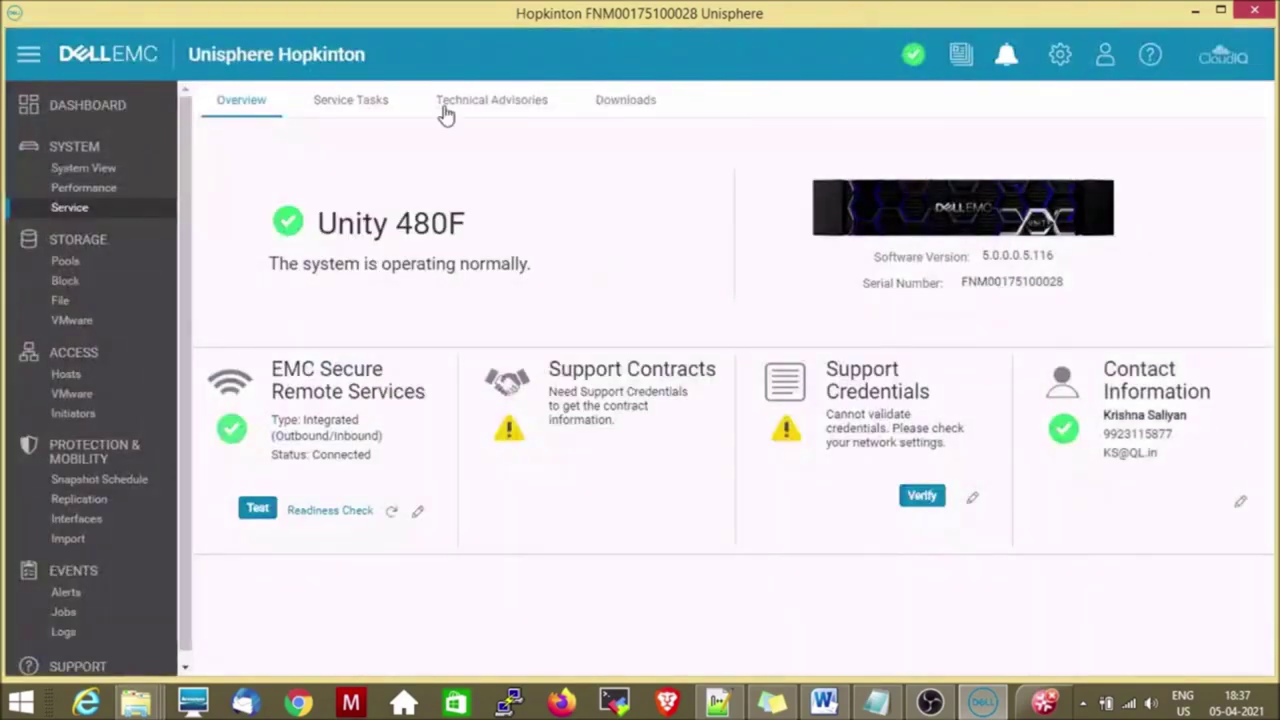
Review the Service Tasks for restarting management software, hardware upgrade, and rebooting Storage Processor A.
left_click(362, 110)
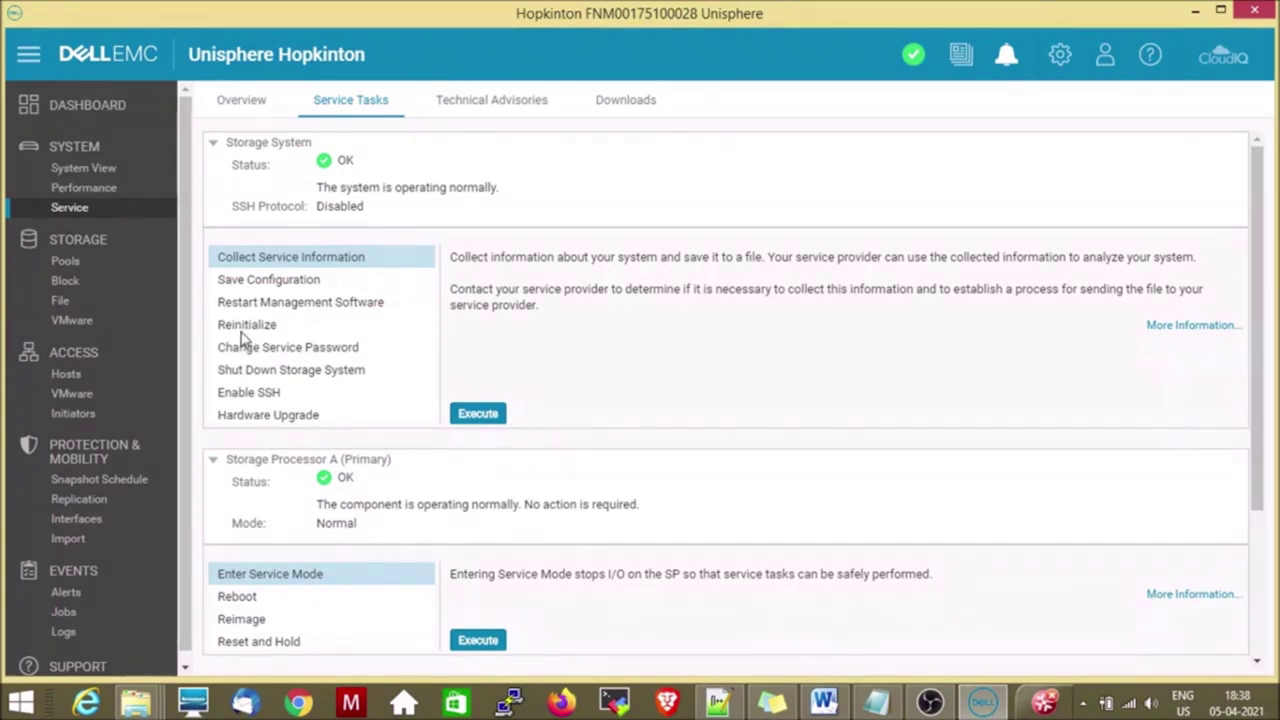
left_click(311, 301)
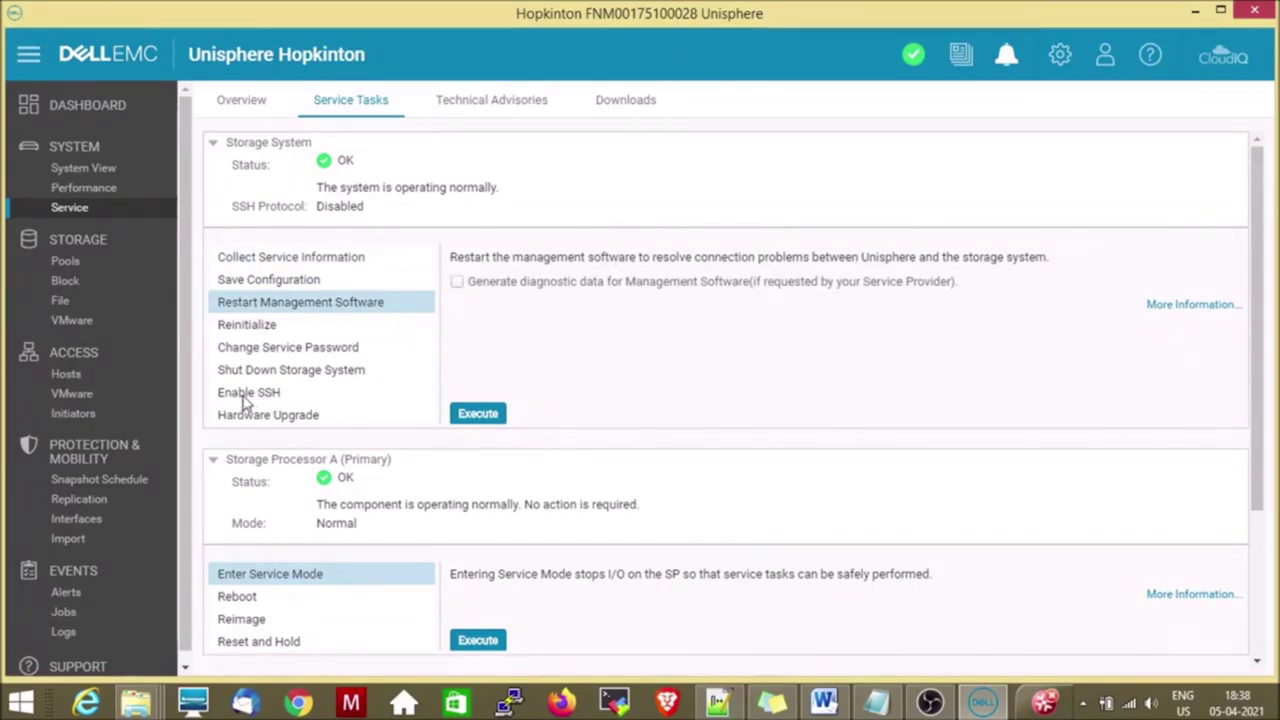
left_click(294, 423)
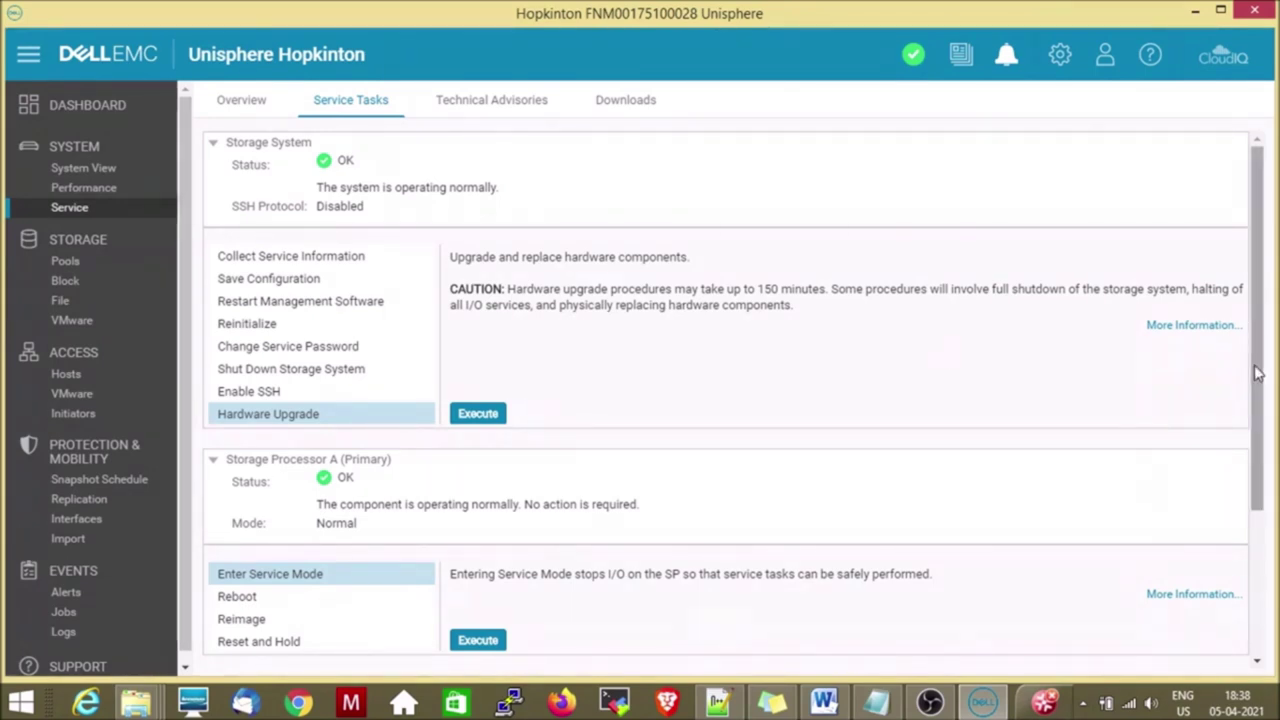
left_click_drag(1258, 373, 1265, 514)
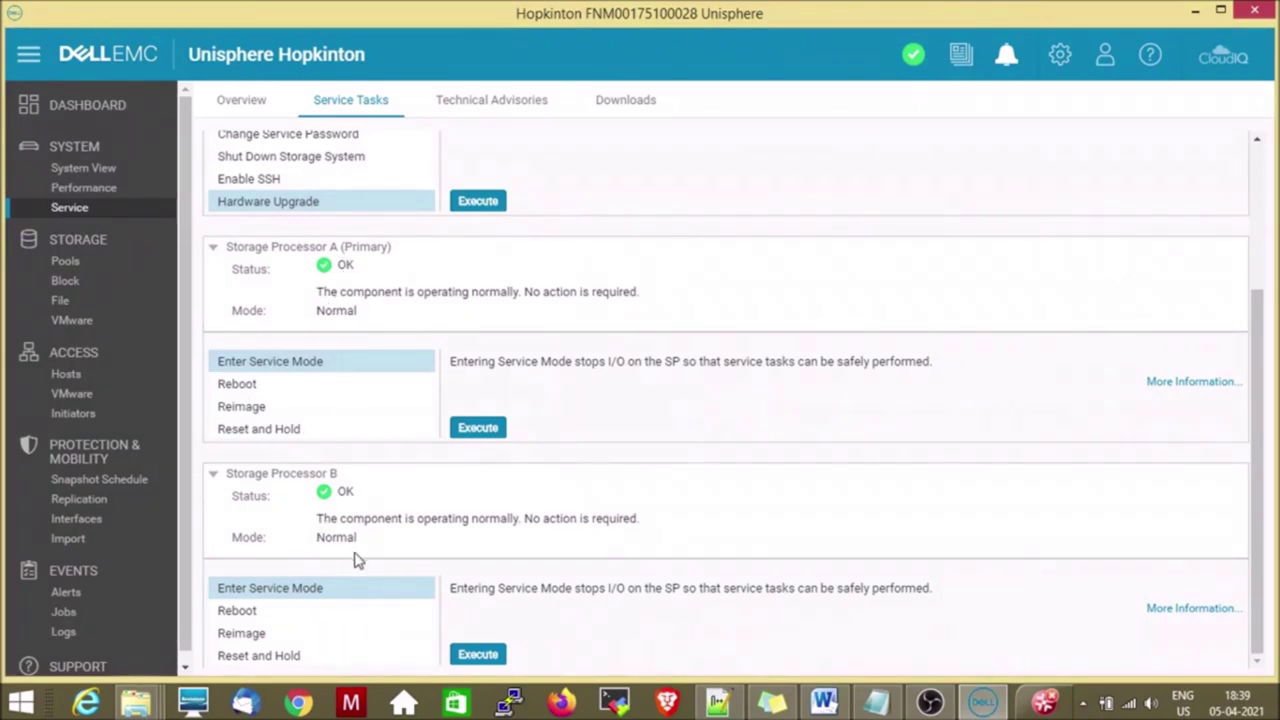
left_click(241, 387)
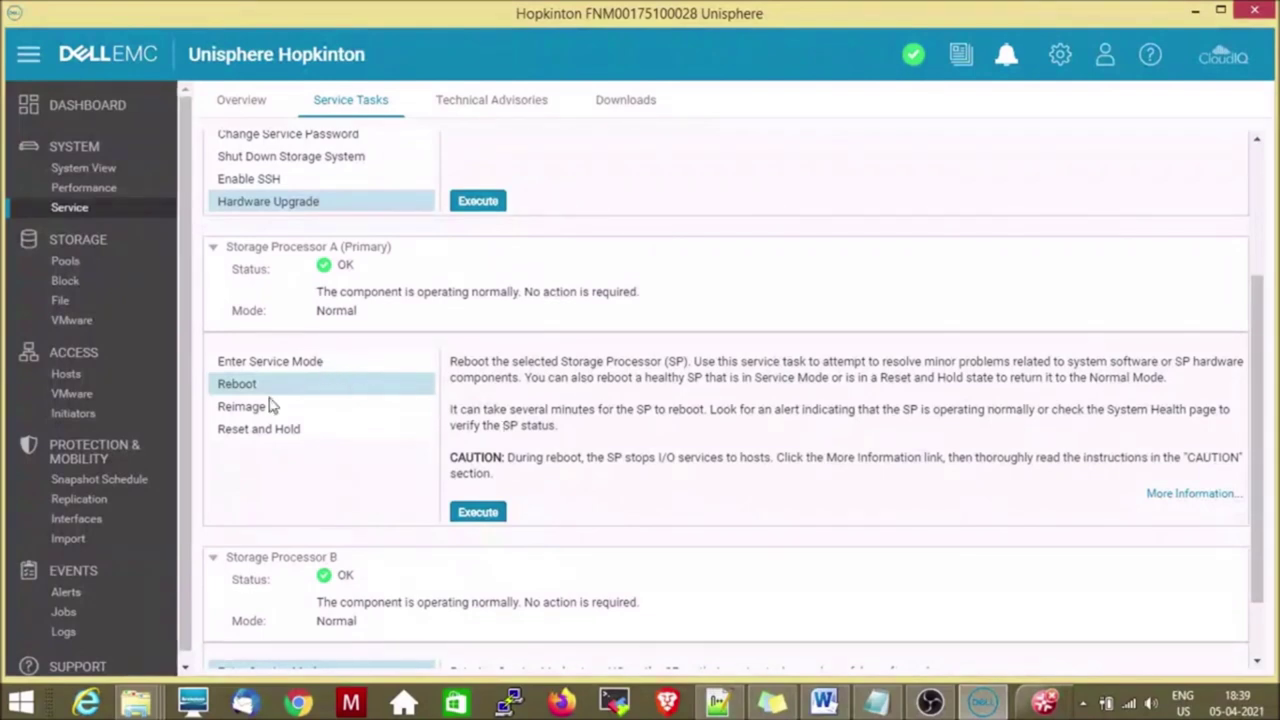
Review Technical Advisories and Downloads, marking the first performance archive file, then go to Storage > Pools.
left_click(492, 108)
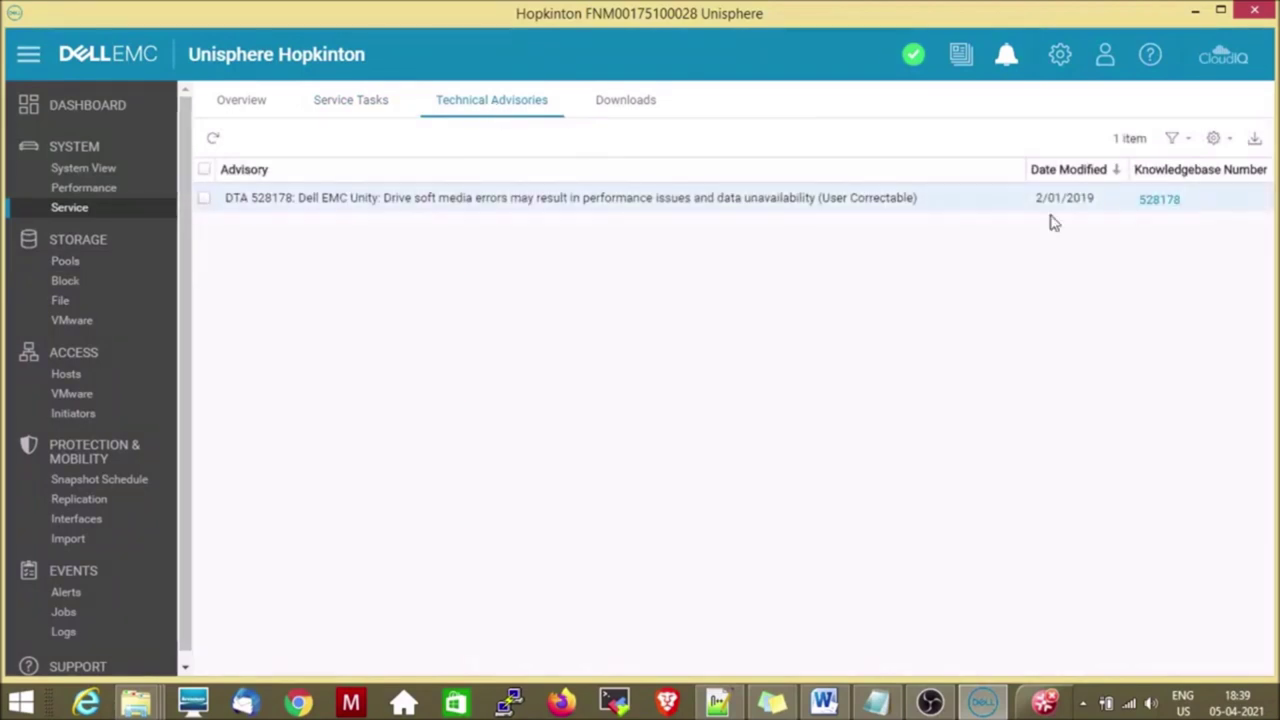
left_click(630, 110)
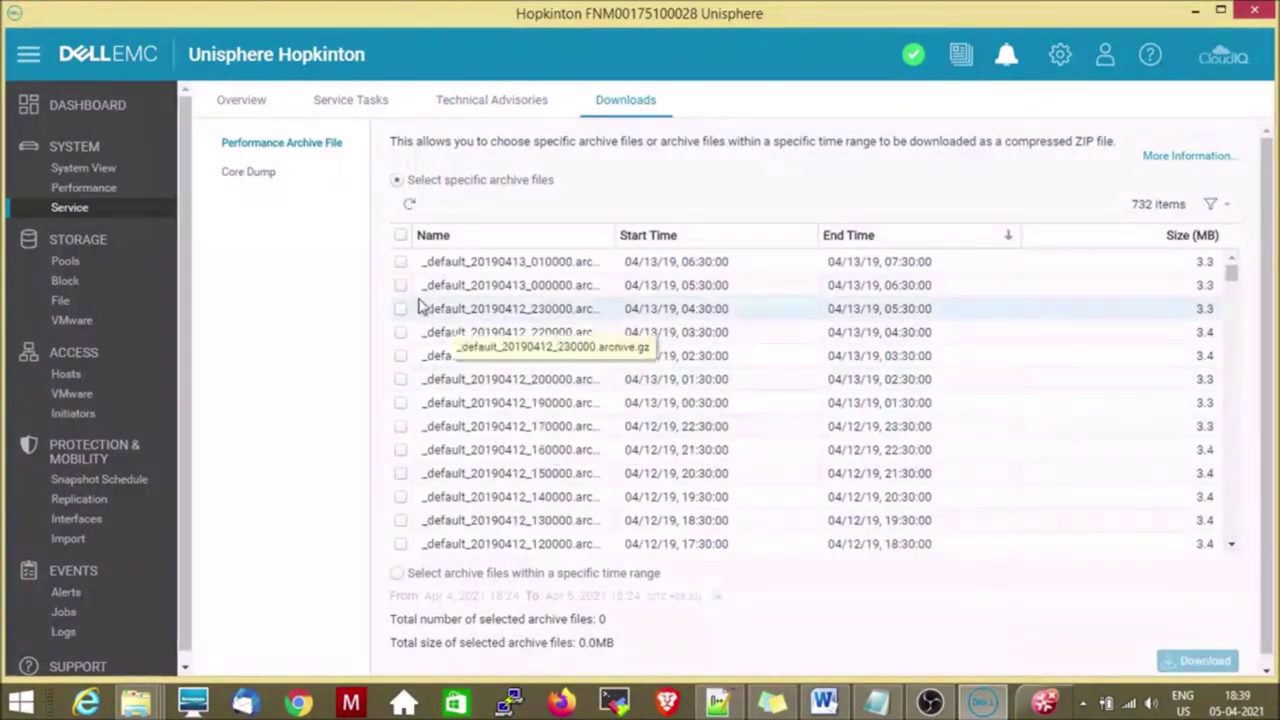
left_click(400, 262)
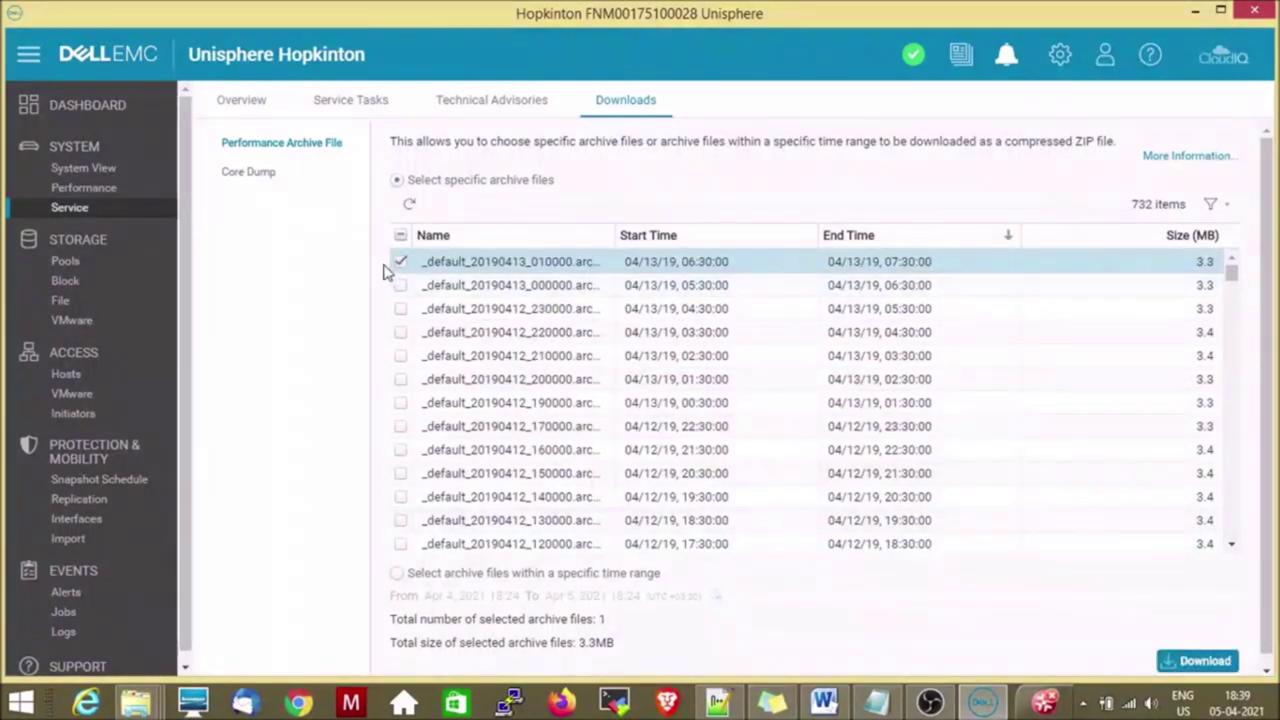
left_click(66, 261)
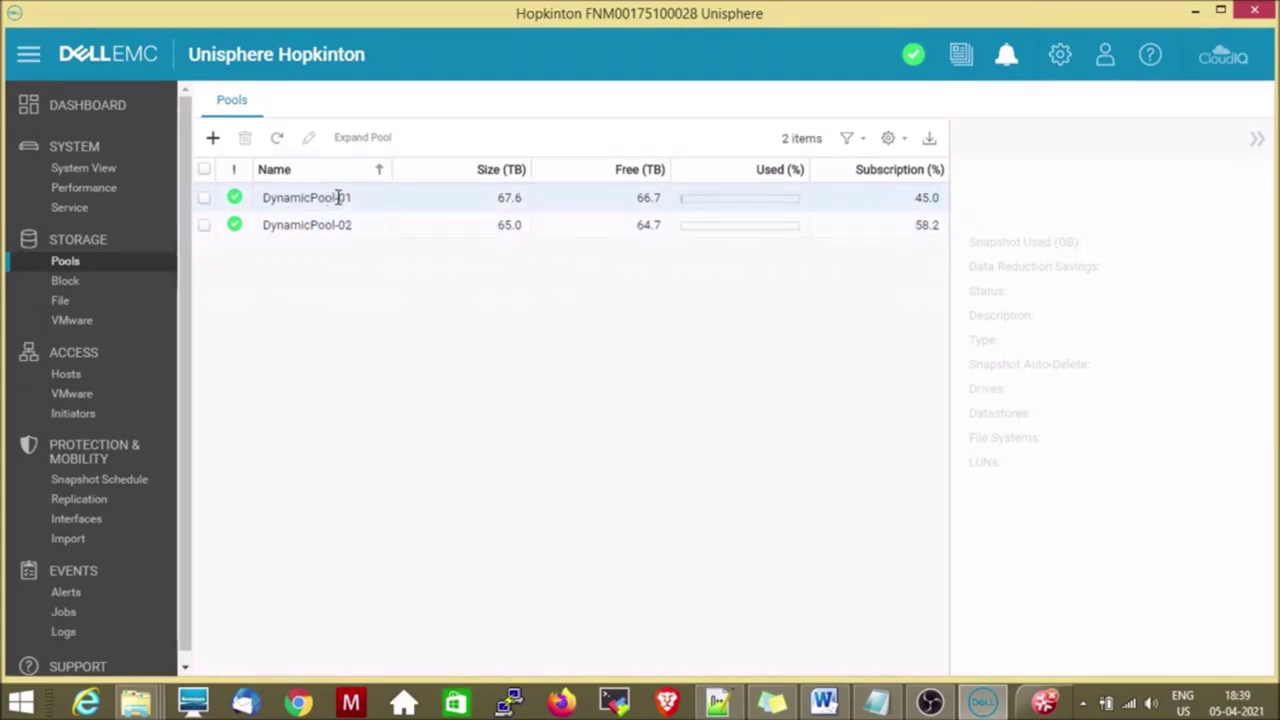
mouse_move(512, 197)
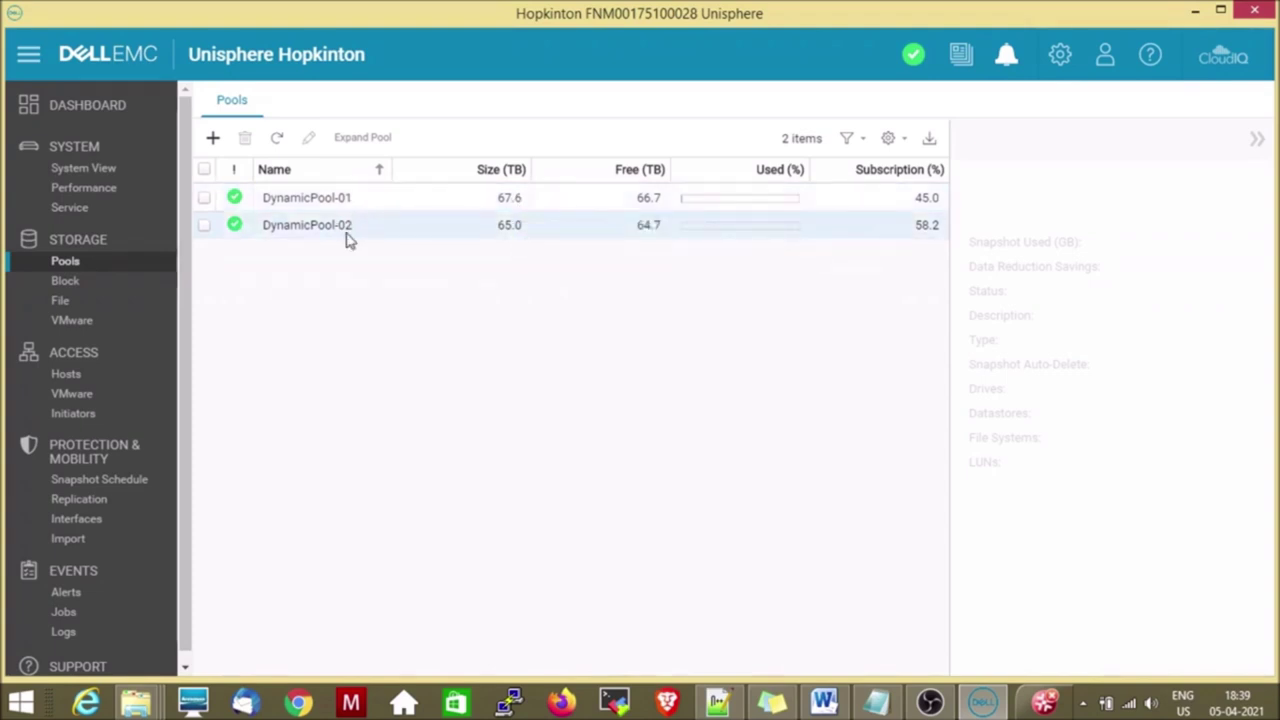
mouse_move(527, 228)
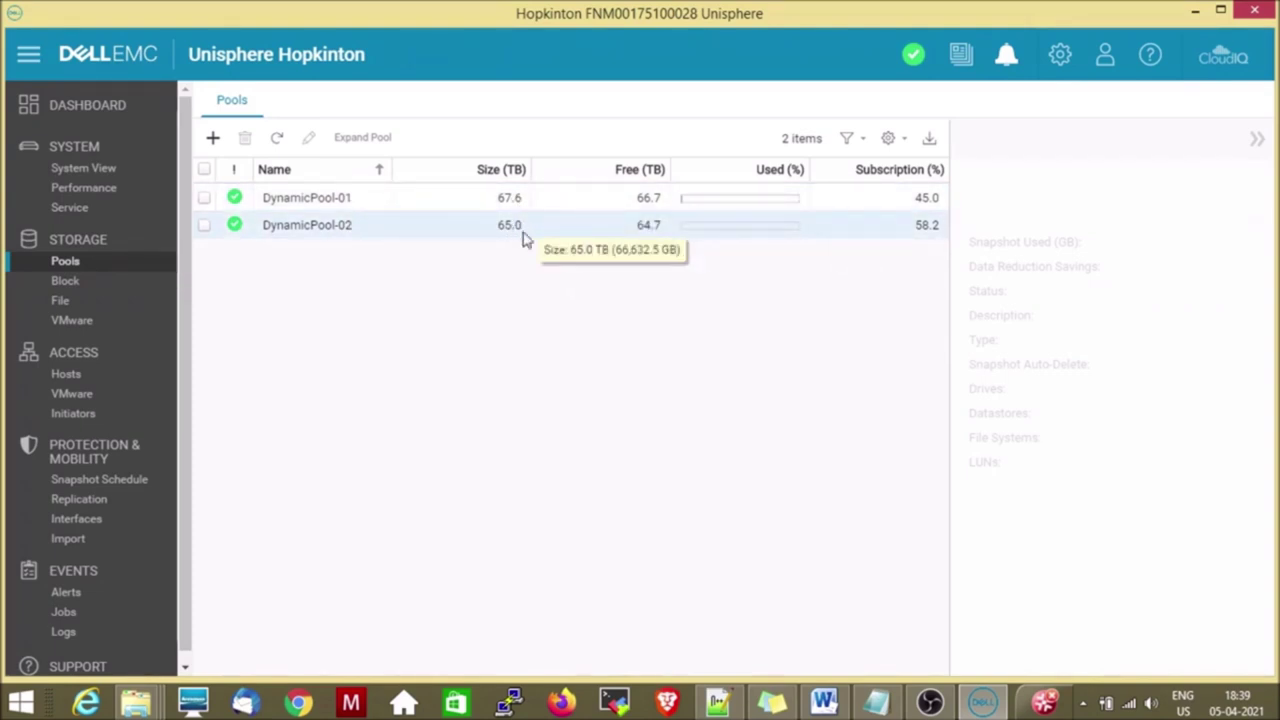
mouse_move(666, 203)
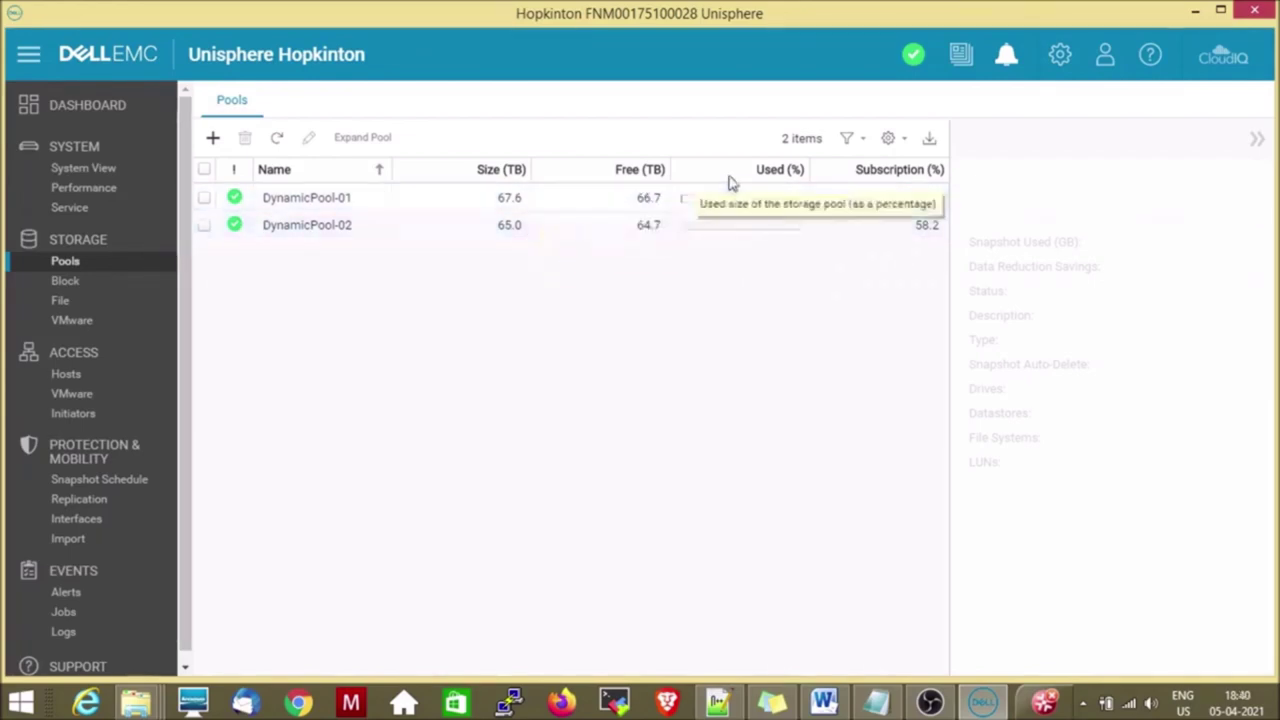
mouse_move(716, 199)
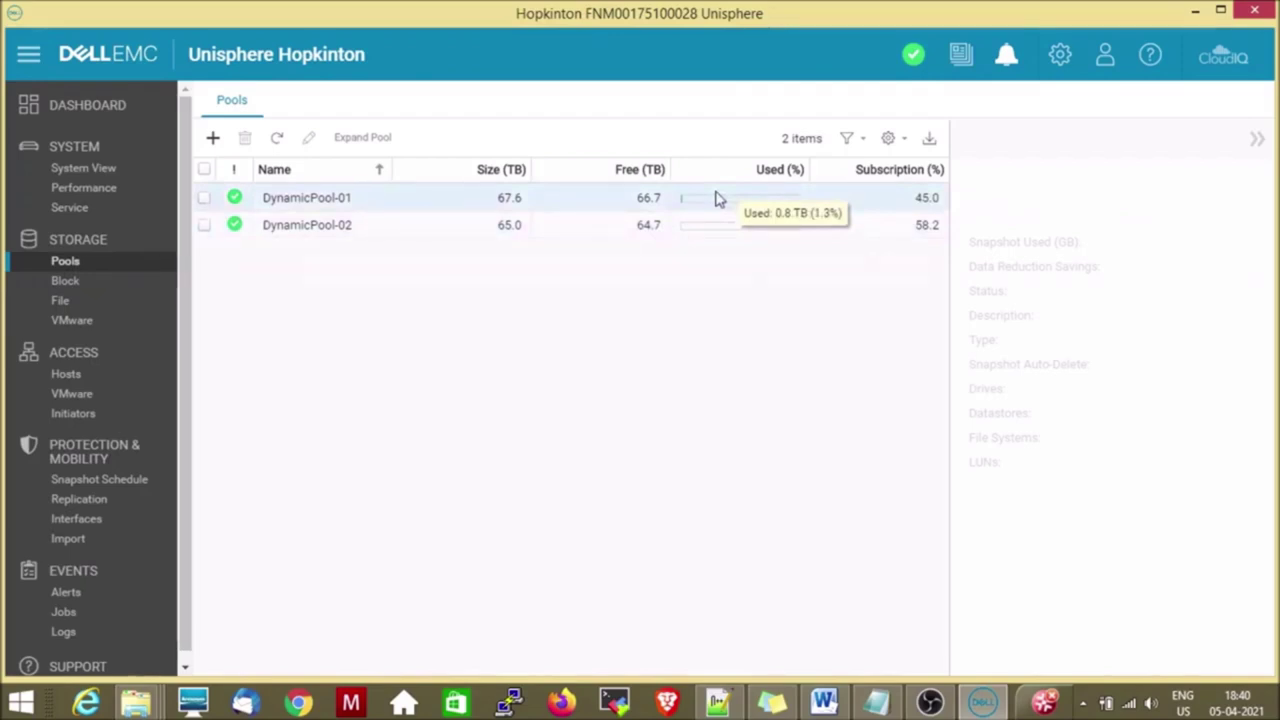
mouse_move(716, 228)
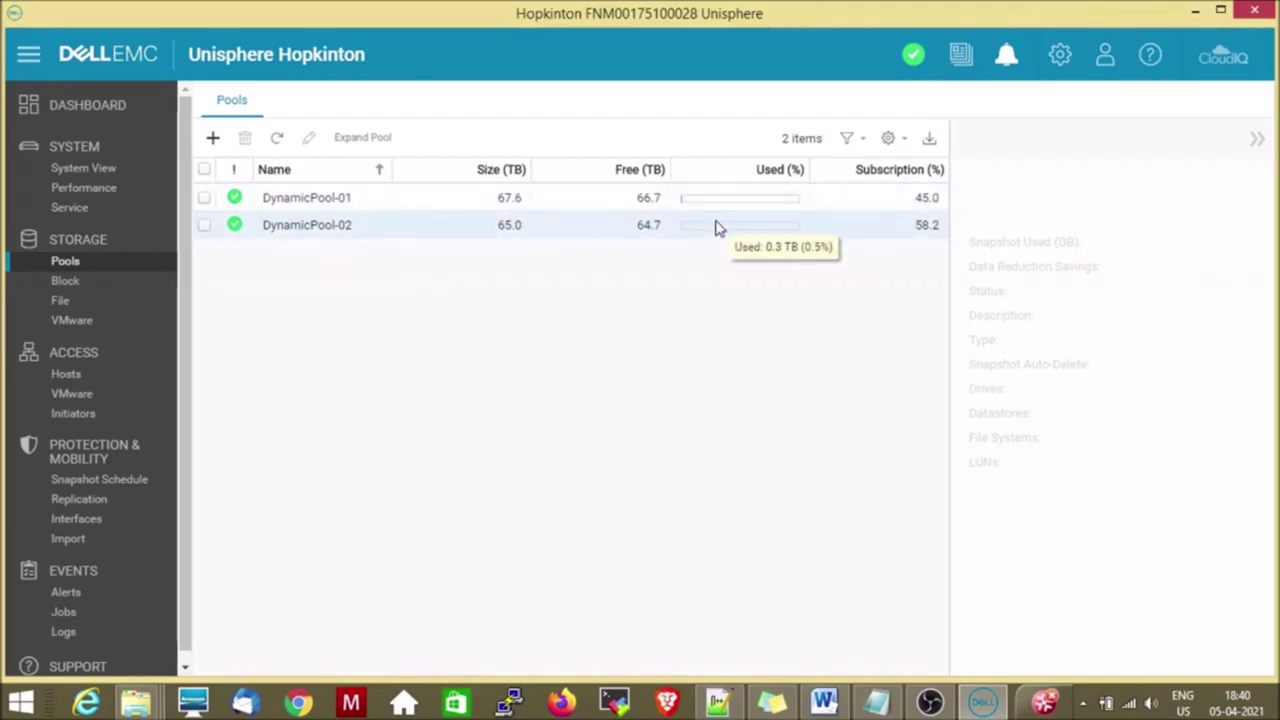
Start Create Pool with name QLpool and description testing, advancing to the Tiers step.
left_click(209, 146)
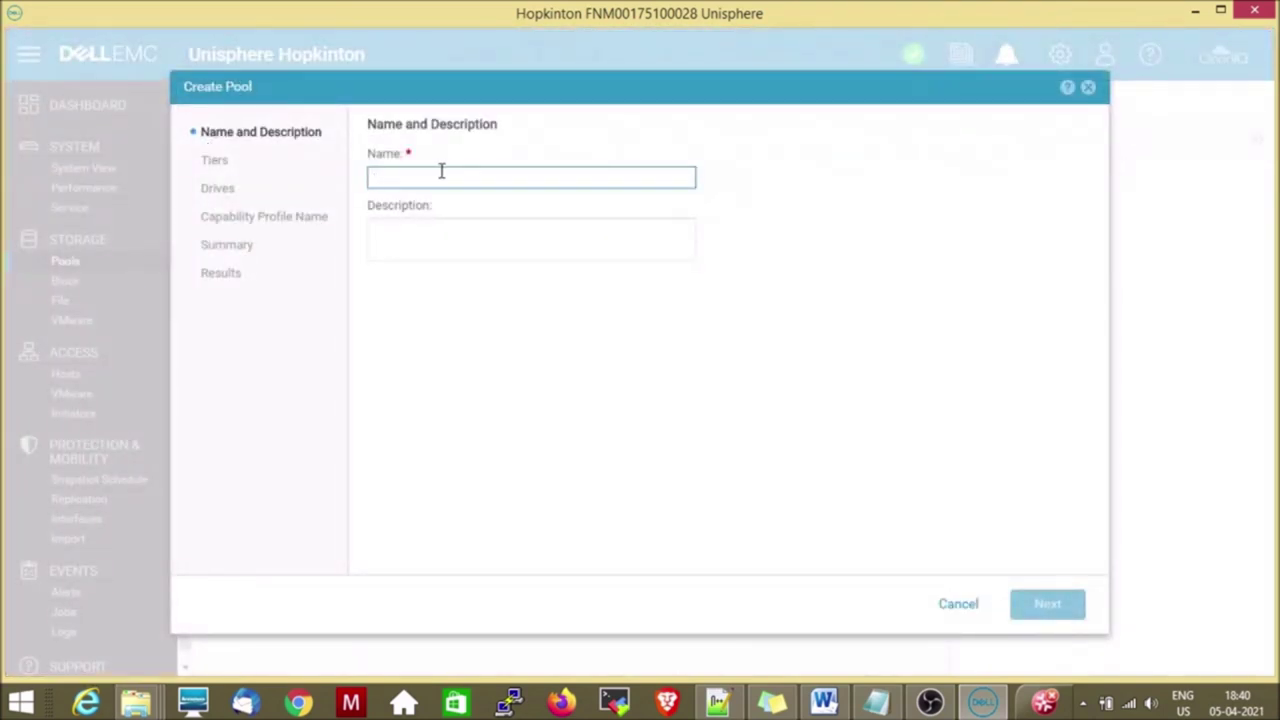
type("QLpool")
left_click(438, 231)
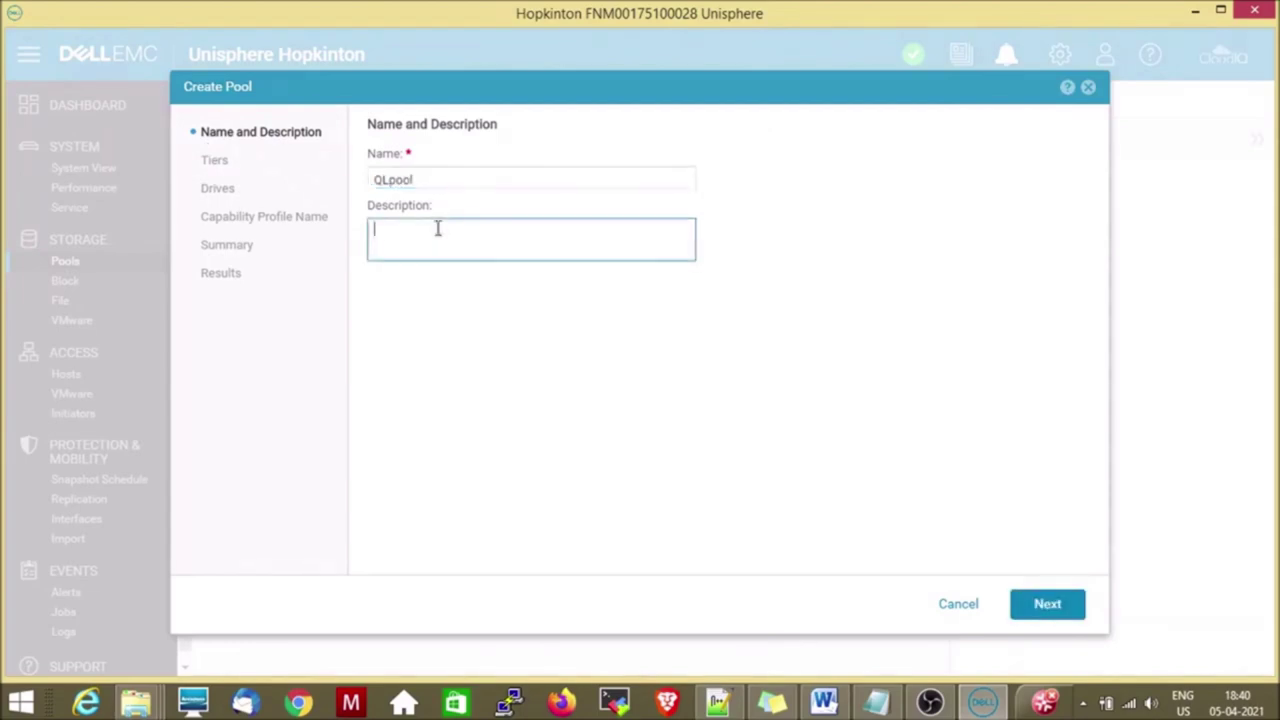
type("testing")
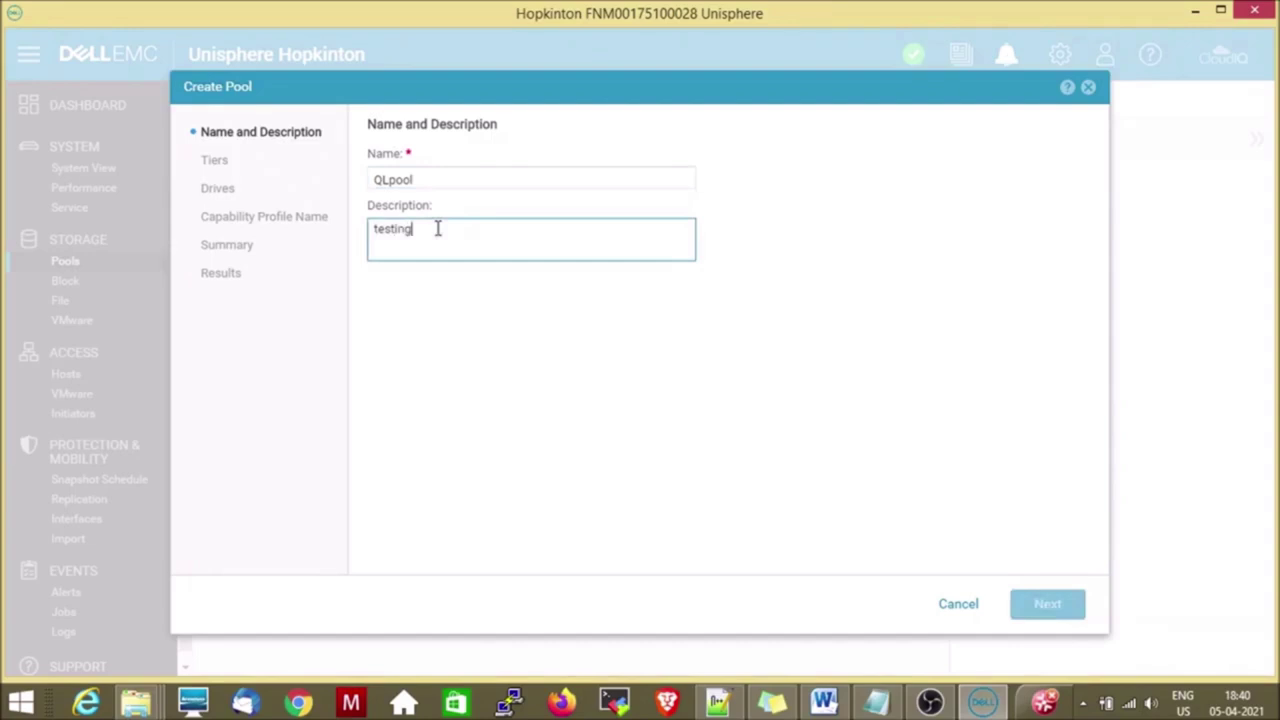
left_click(1040, 603)
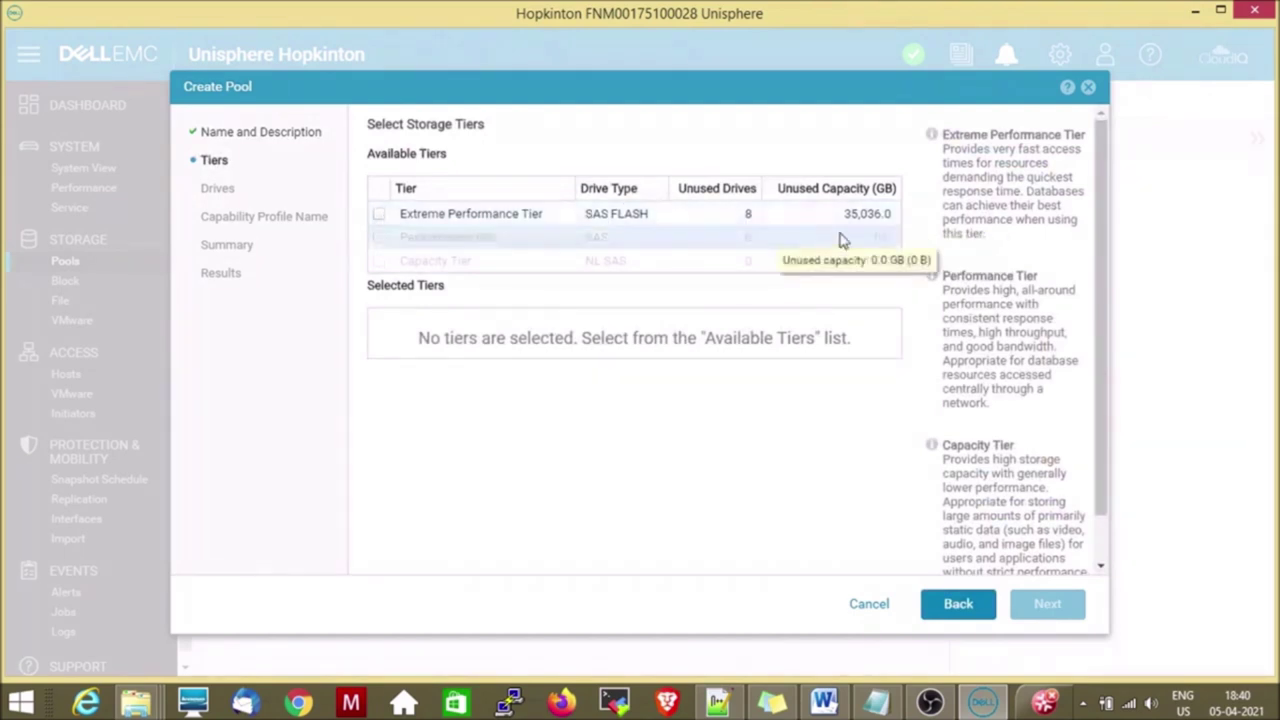
Add the Extreme Performance Tier, keeping RAID 5 (8 drives, 23.9 TB), and advance to Drives.
left_click(382, 216)
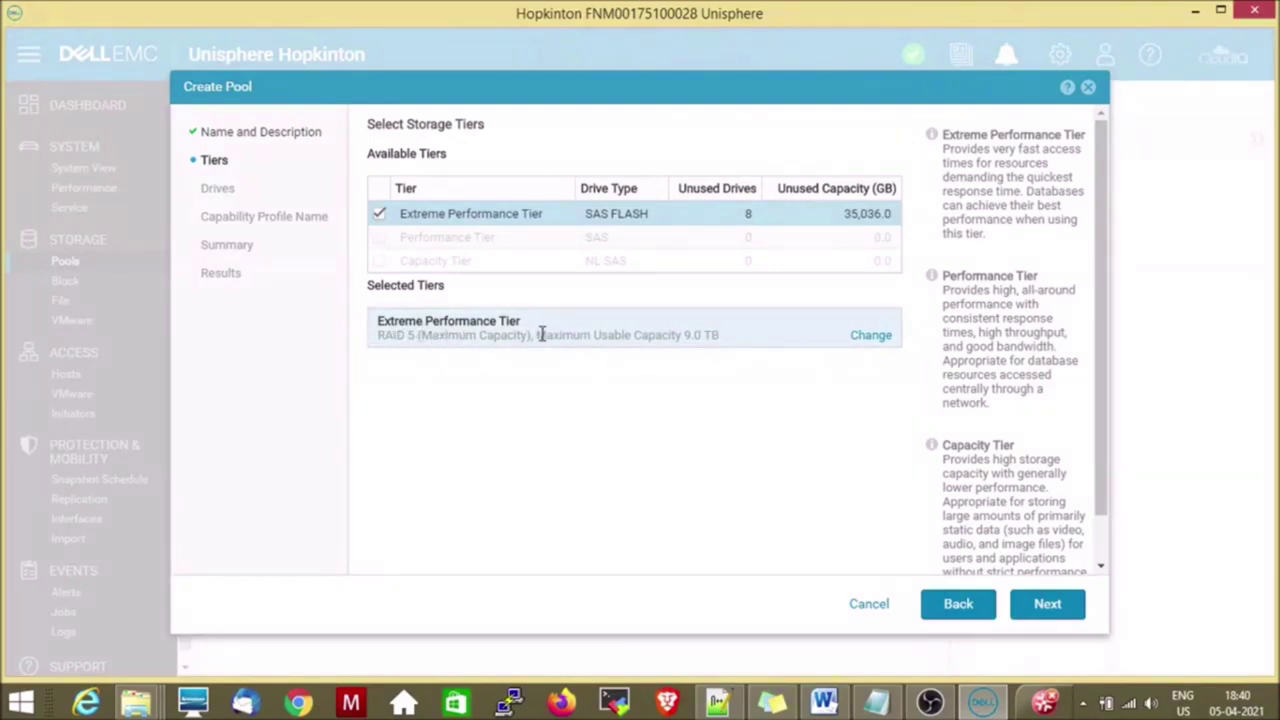
left_click(871, 338)
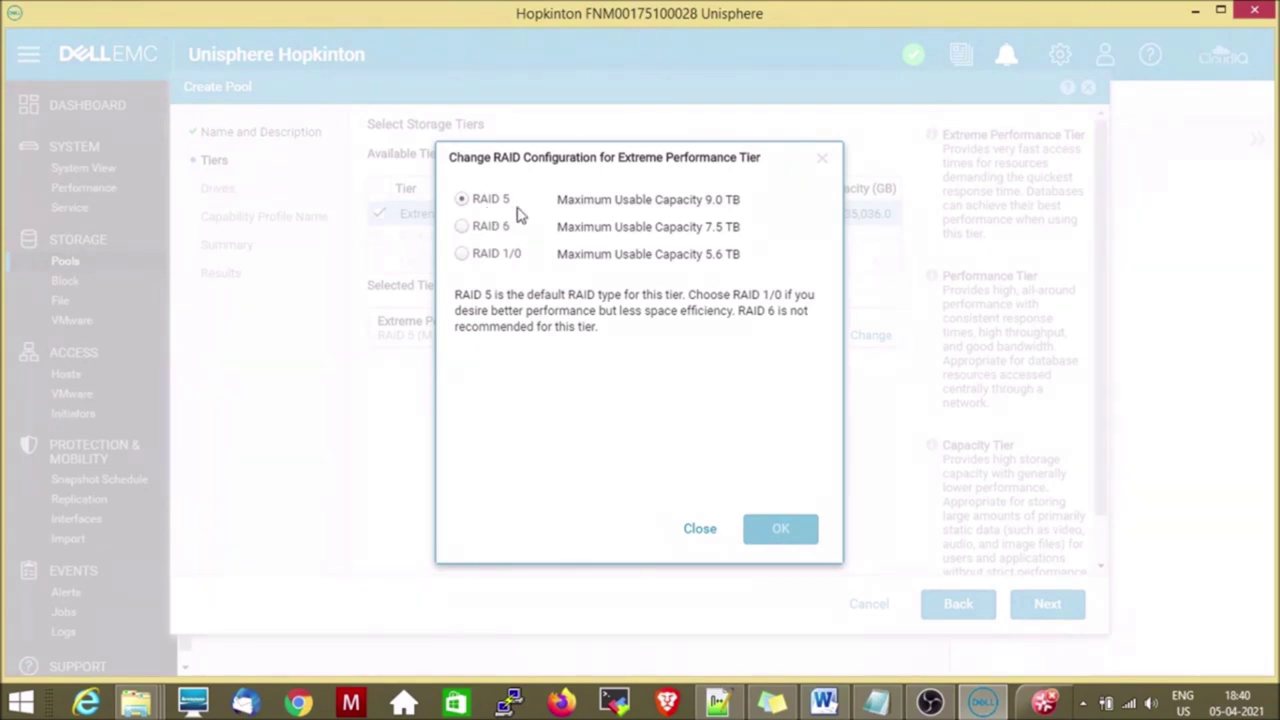
left_click(702, 533)
left_click(1047, 605)
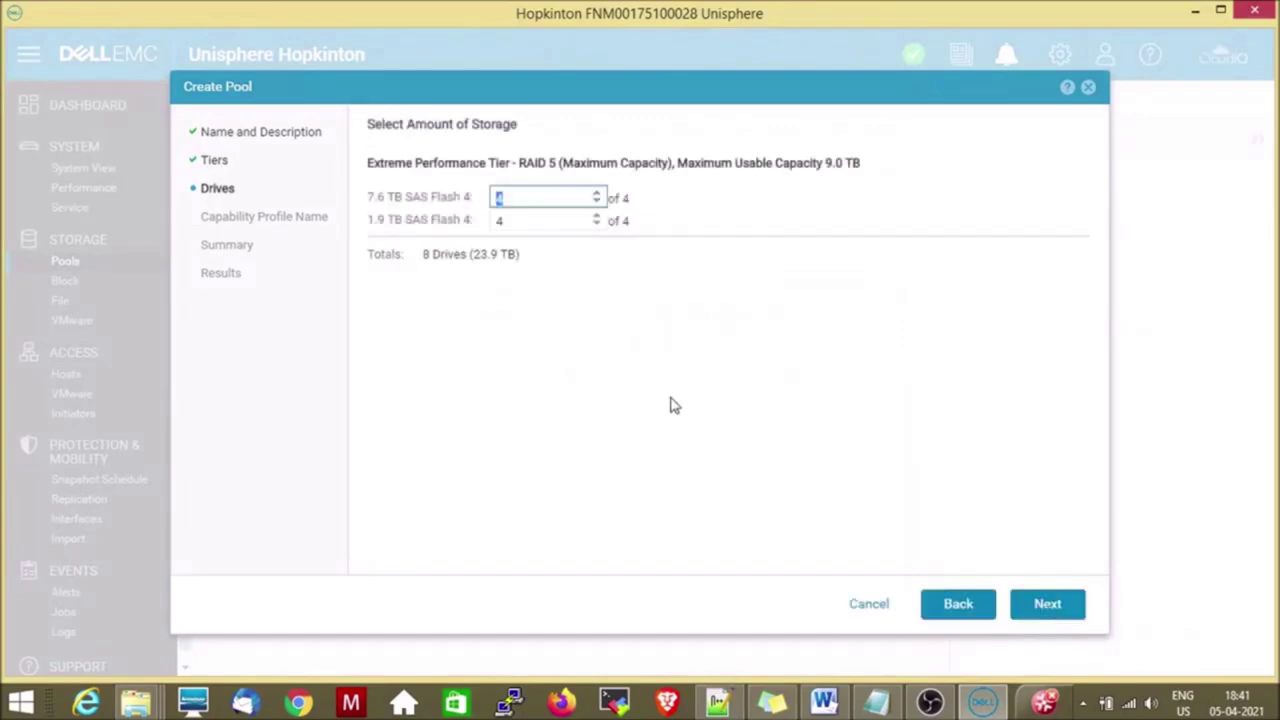
Accept the default drives and capability profile, finish QLpool's creation, and close the results.
left_click(1051, 604)
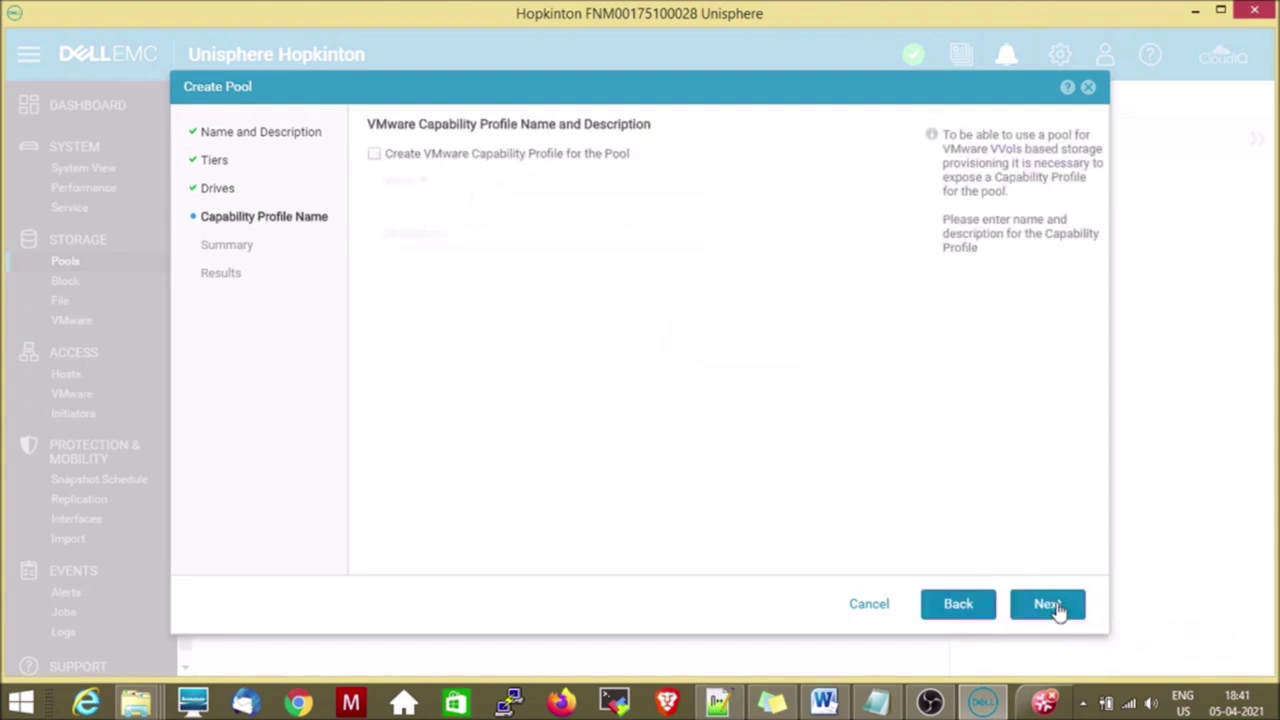
left_click(1050, 605)
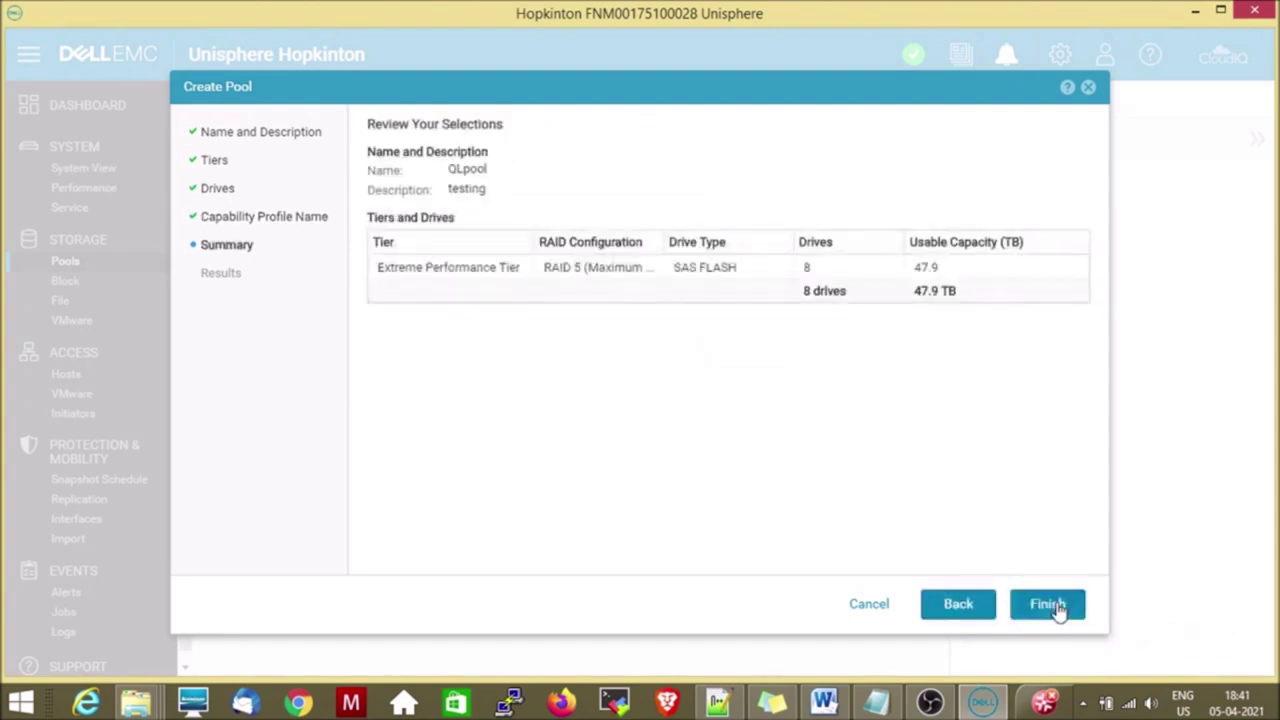
left_click(1058, 608)
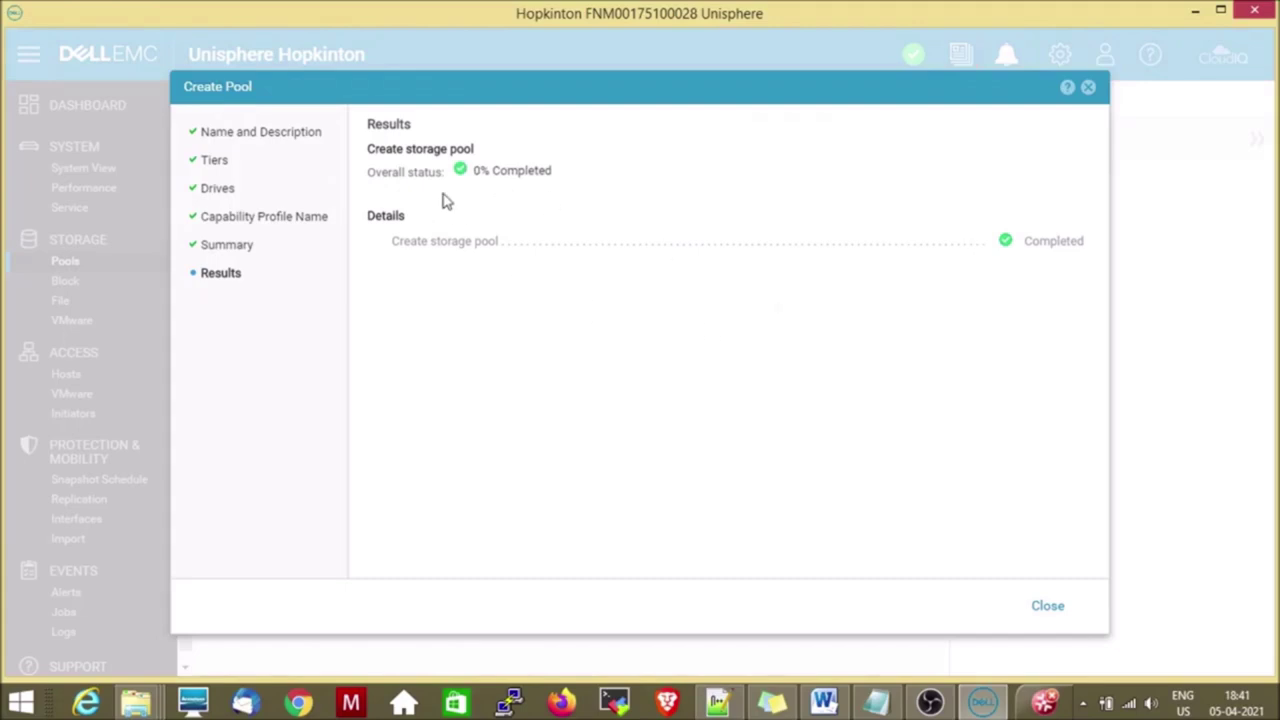
left_click(1047, 607)
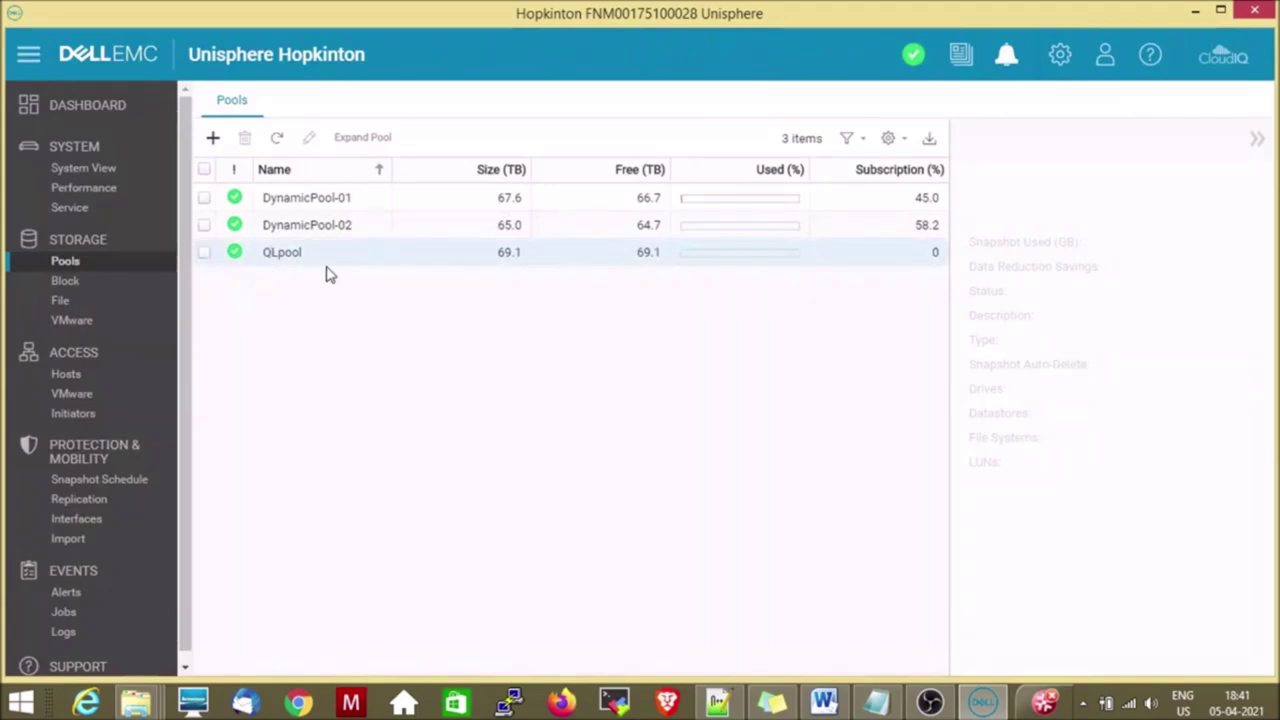
Check QLpool's properties, then go to the Block page listing 13 LUNs.
left_click(204, 253)
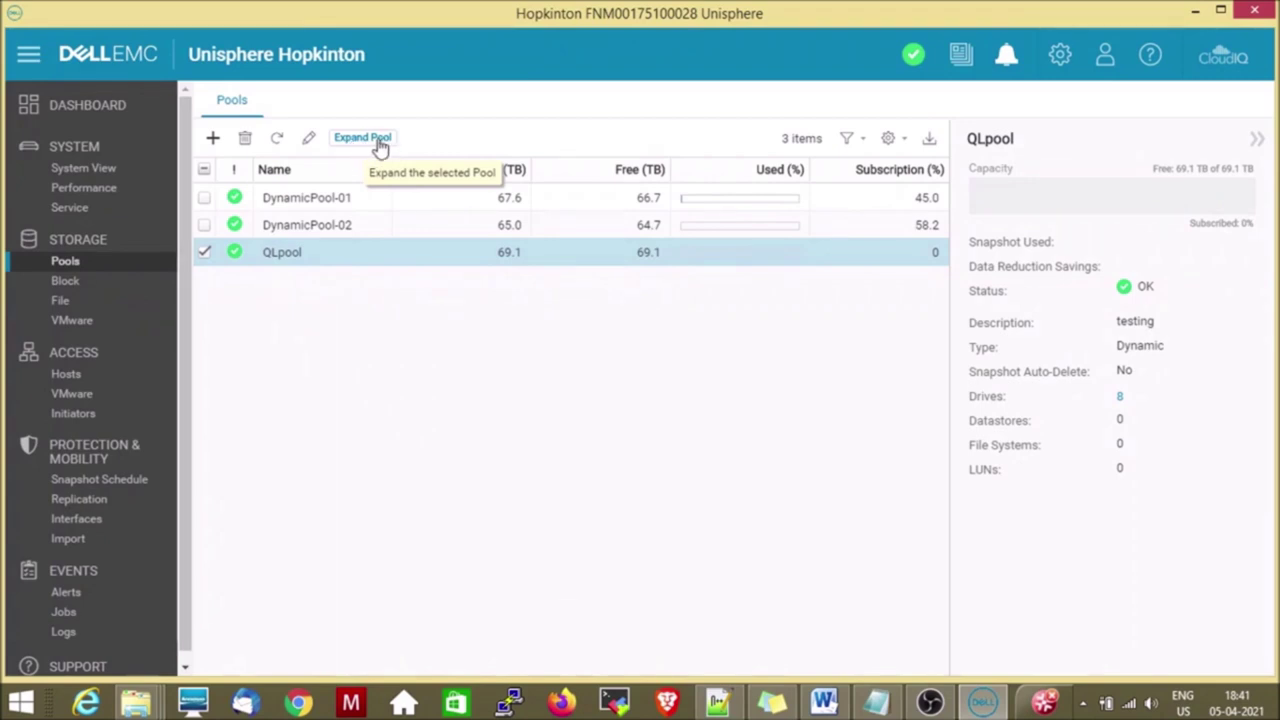
left_click(203, 252)
left_click(65, 281)
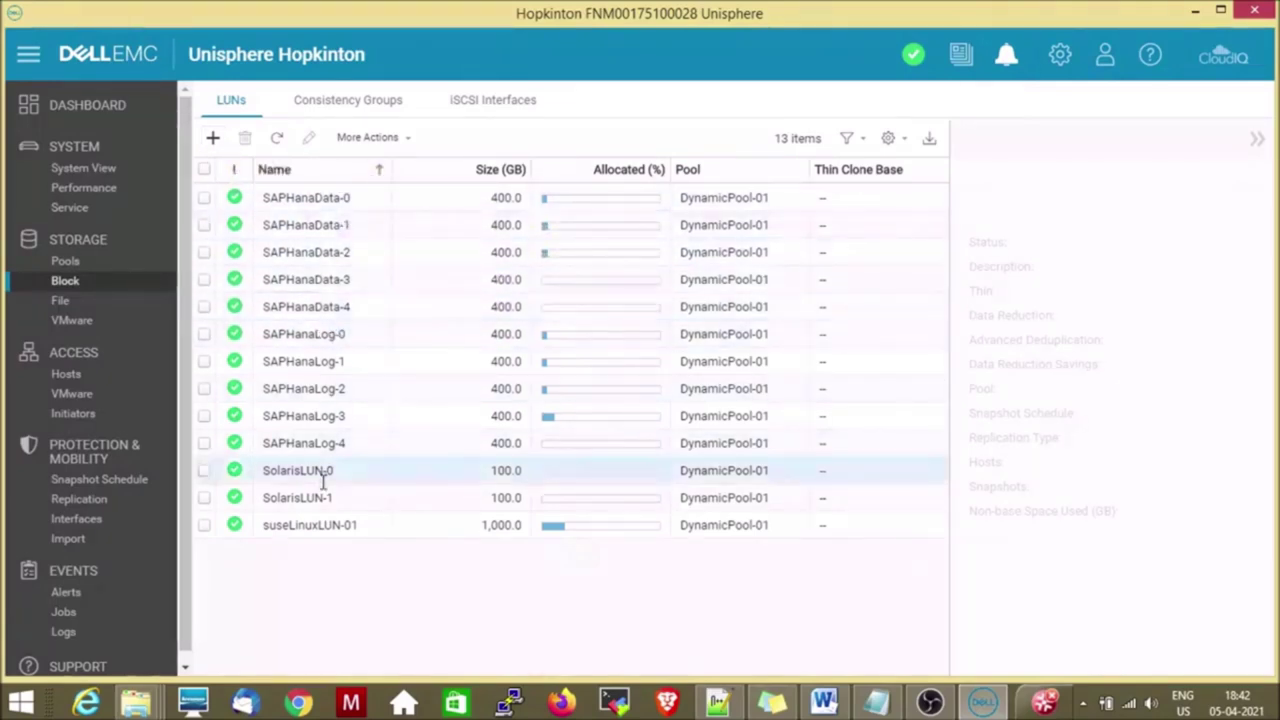
Define a new thin 50 GB LUN named QL1 on QLpool in the Create LUNs wizard.
left_click(216, 142)
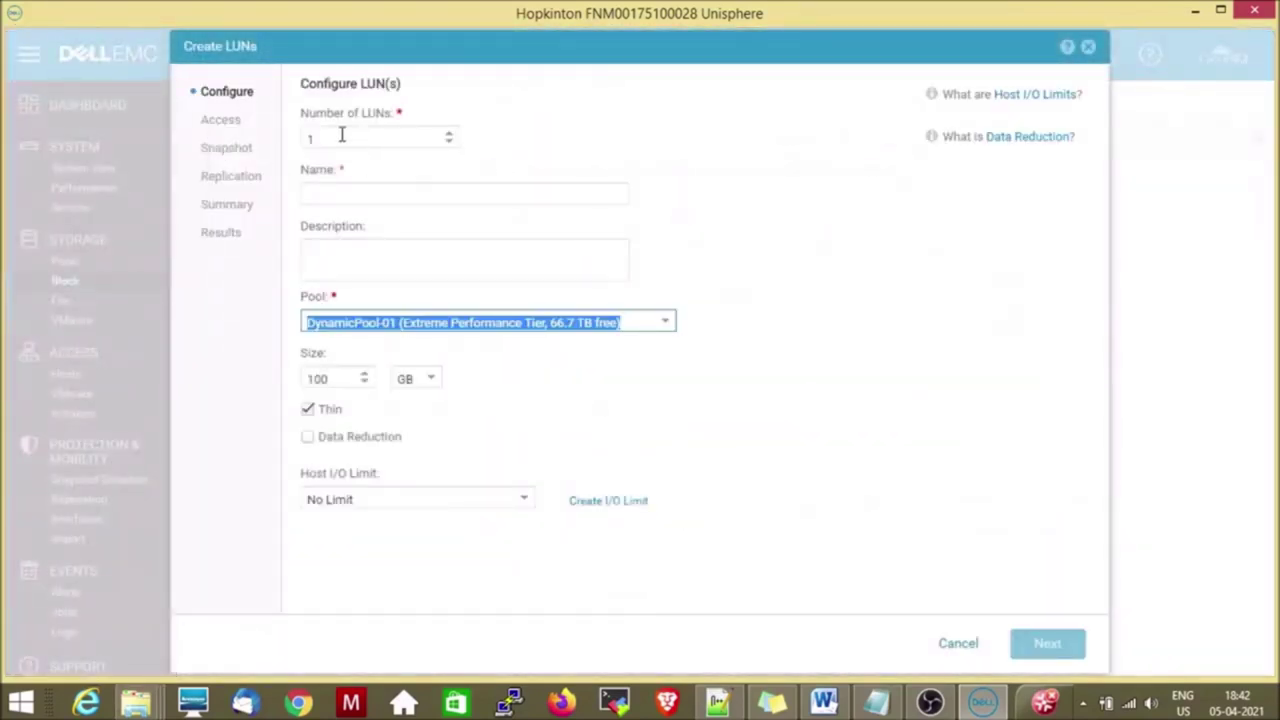
left_click(341, 191)
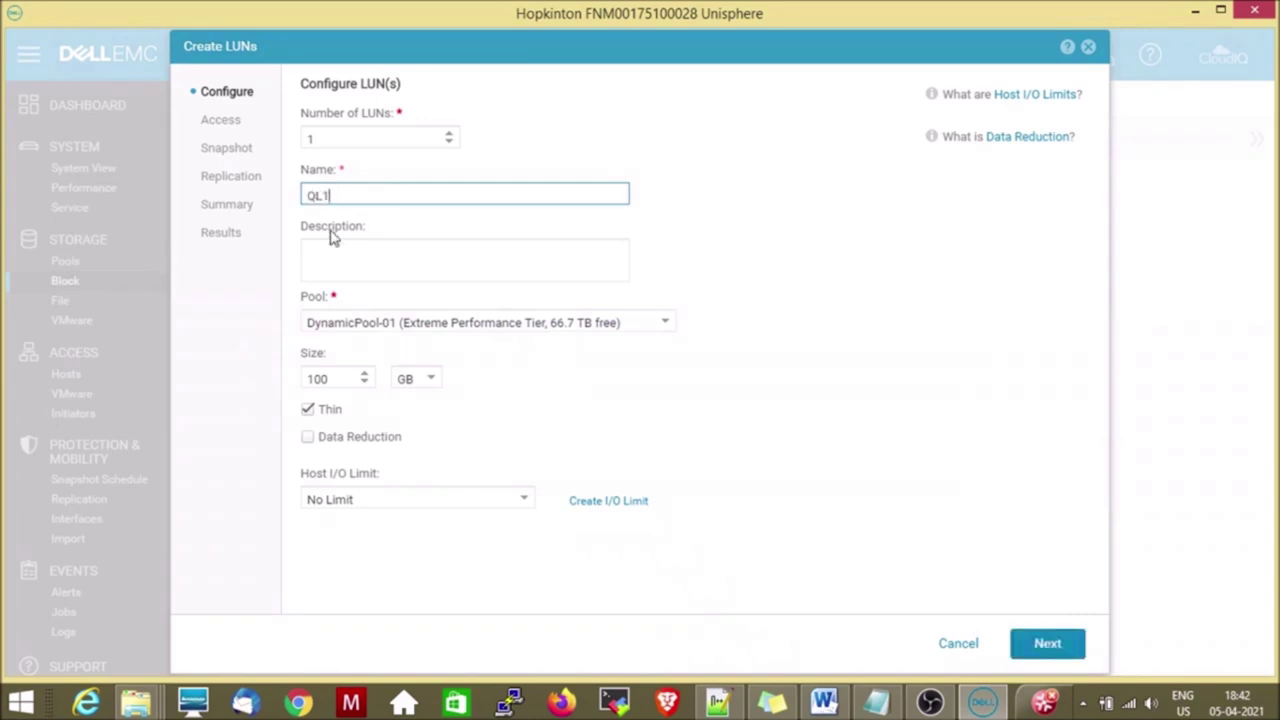
left_click(663, 325)
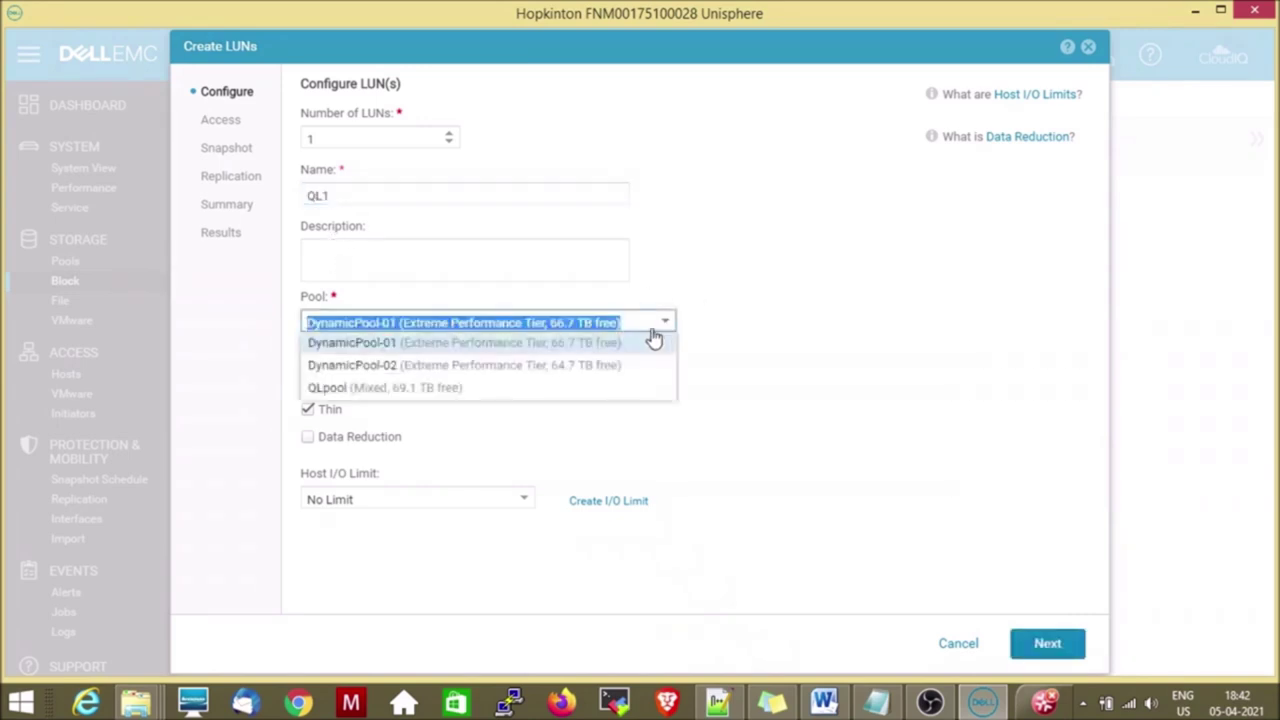
left_click(460, 389)
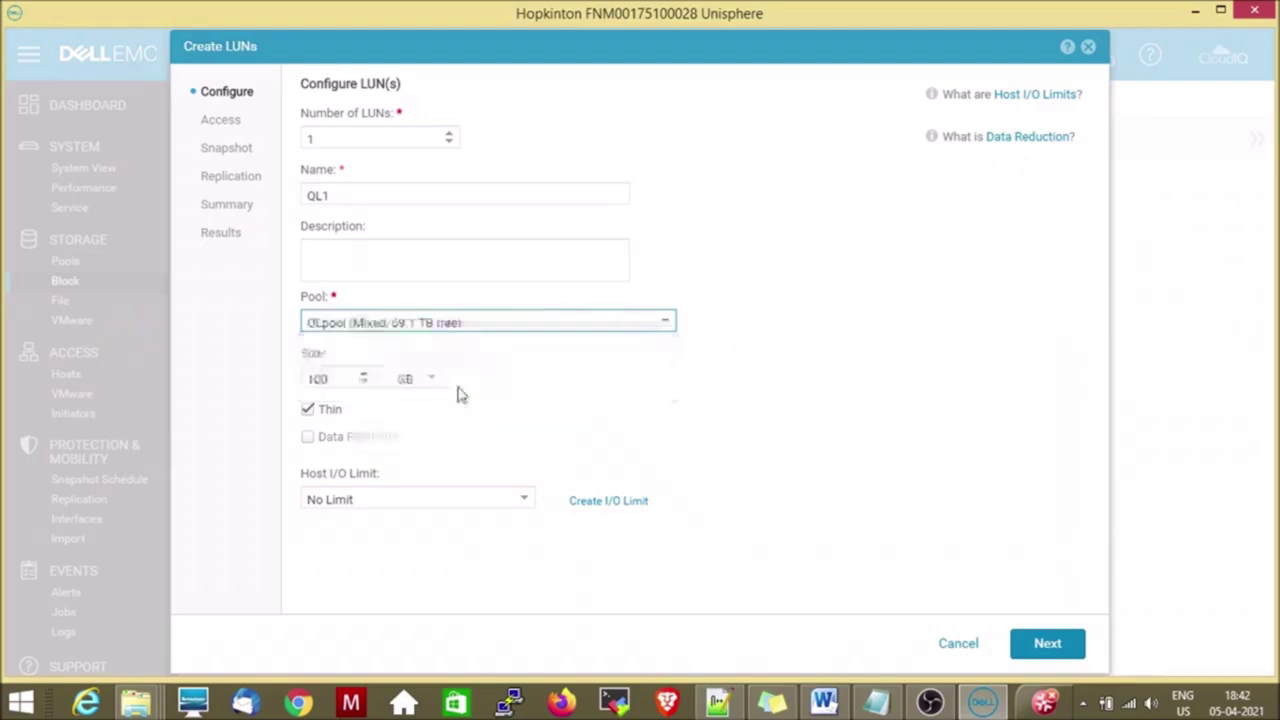
double_click(332, 380)
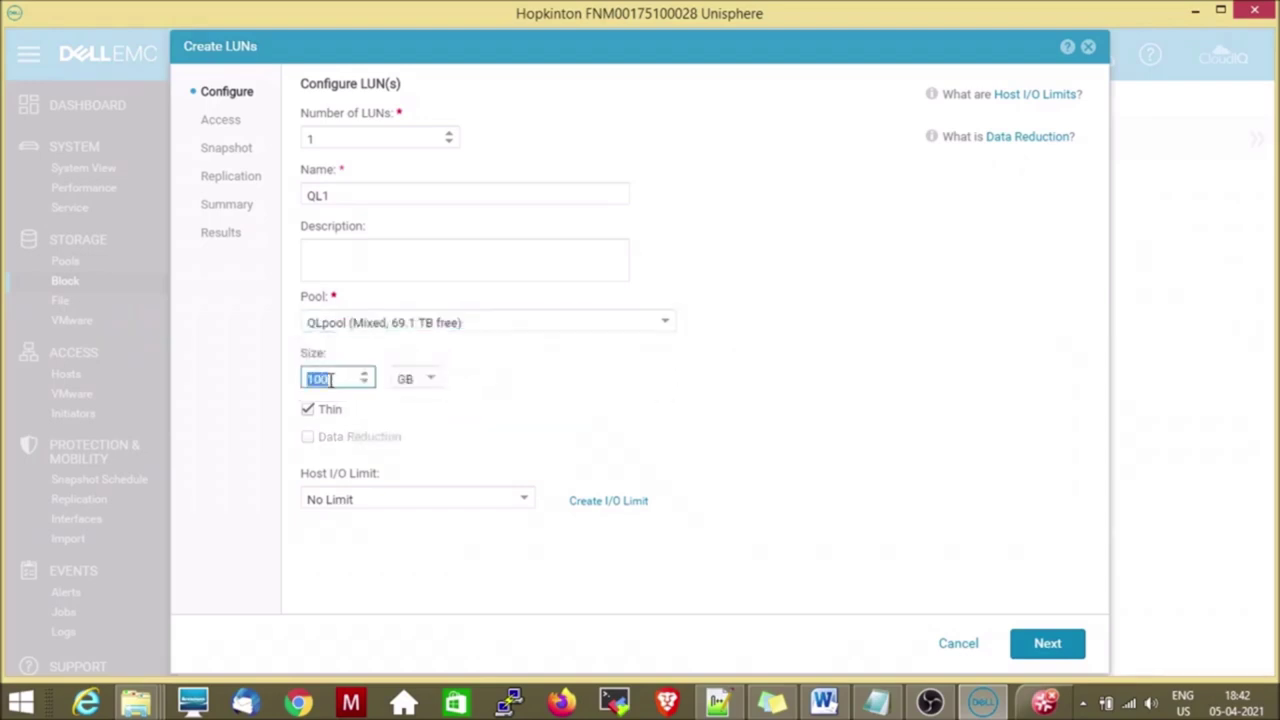
type("50")
mouse_move(363, 447)
left_click(1037, 646)
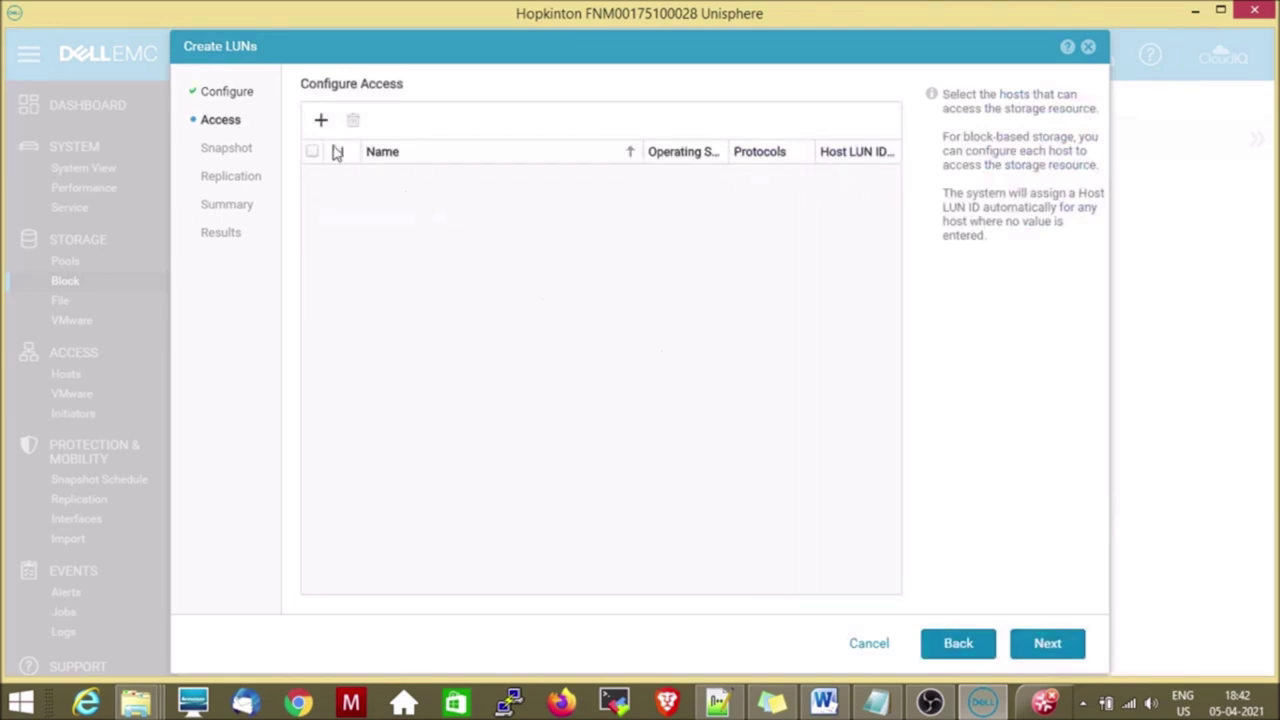
Give hosts 172.16.46.161 and 172.16.46.165 access to QL1 and proceed to Snapshot.
left_click(320, 120)
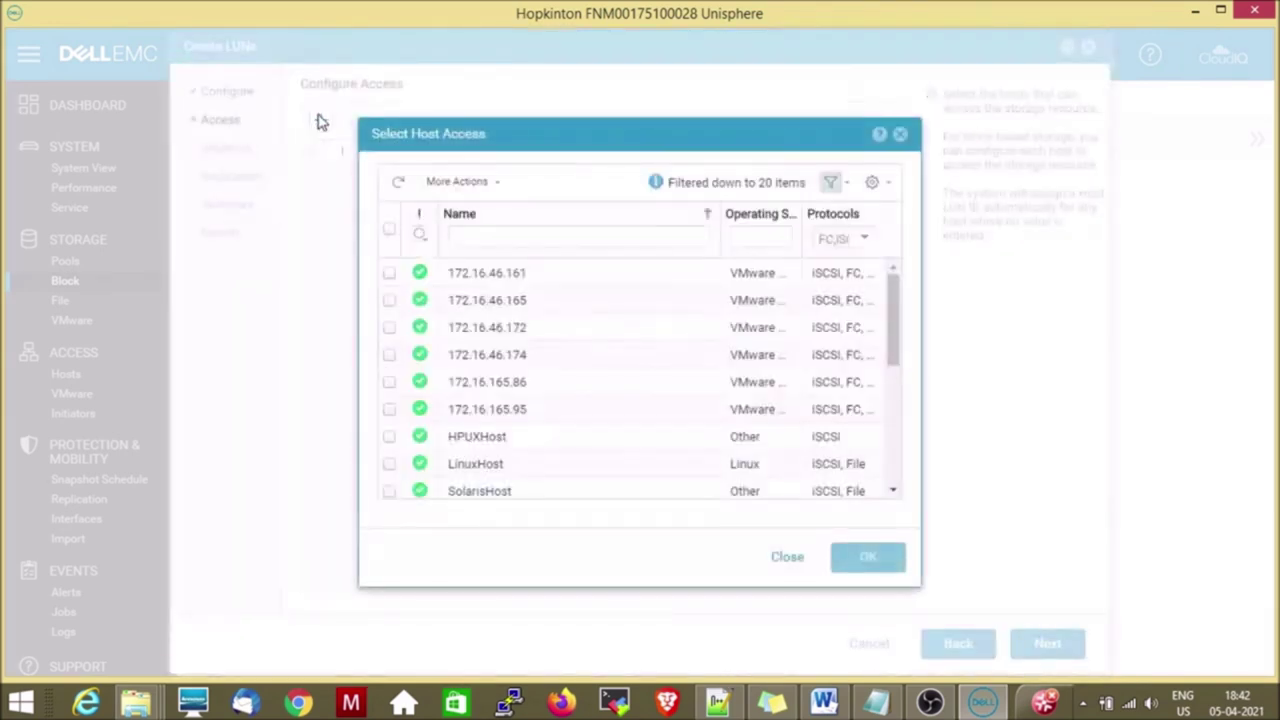
left_click(389, 299)
left_click(389, 273)
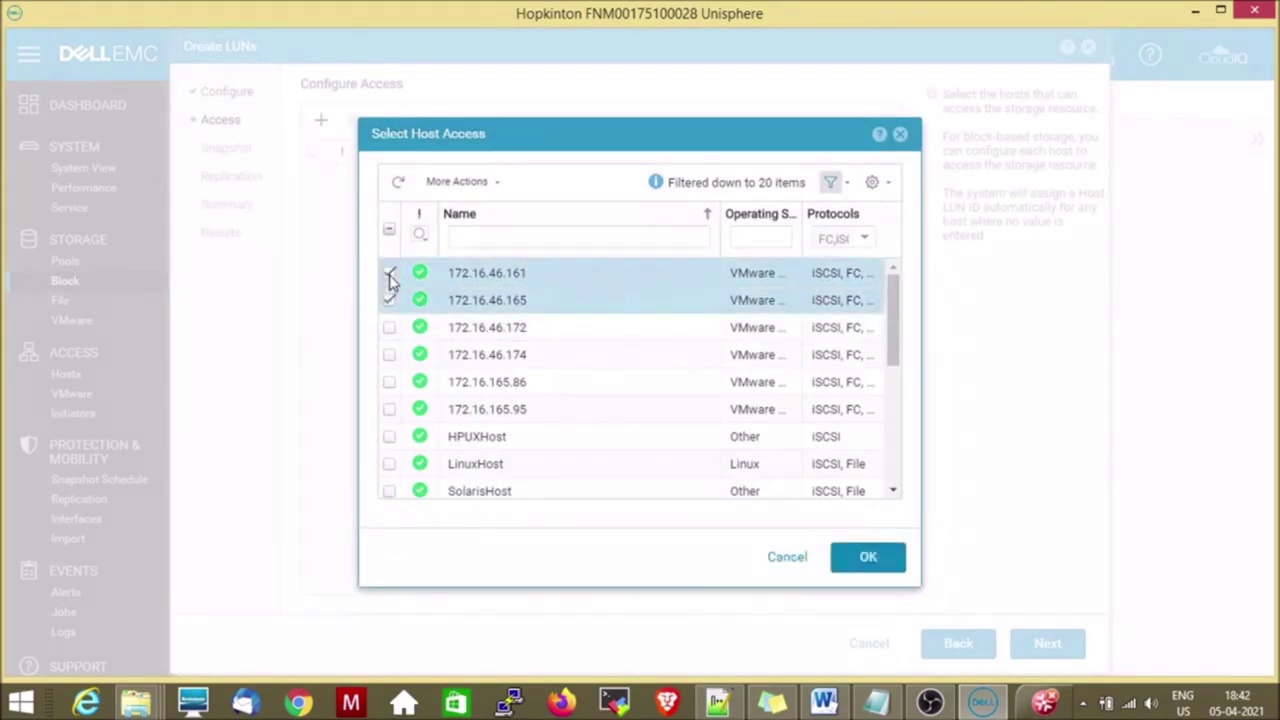
left_click(866, 557)
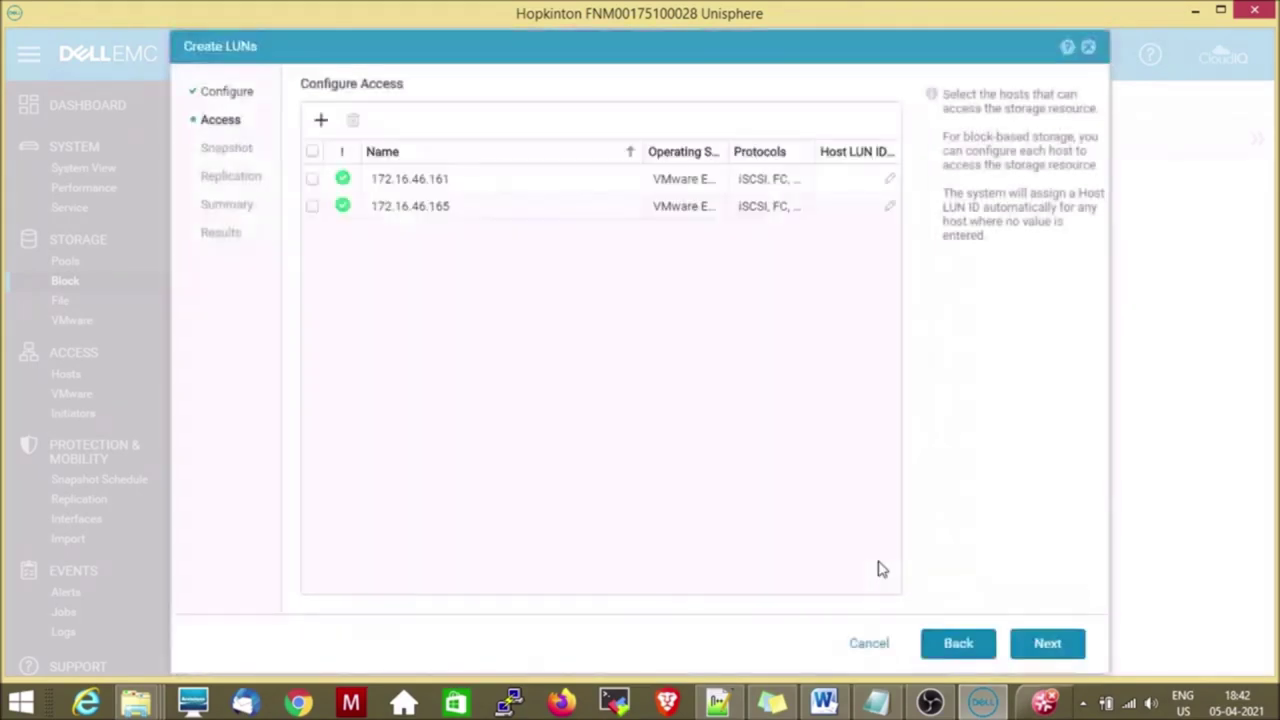
left_click(1046, 645)
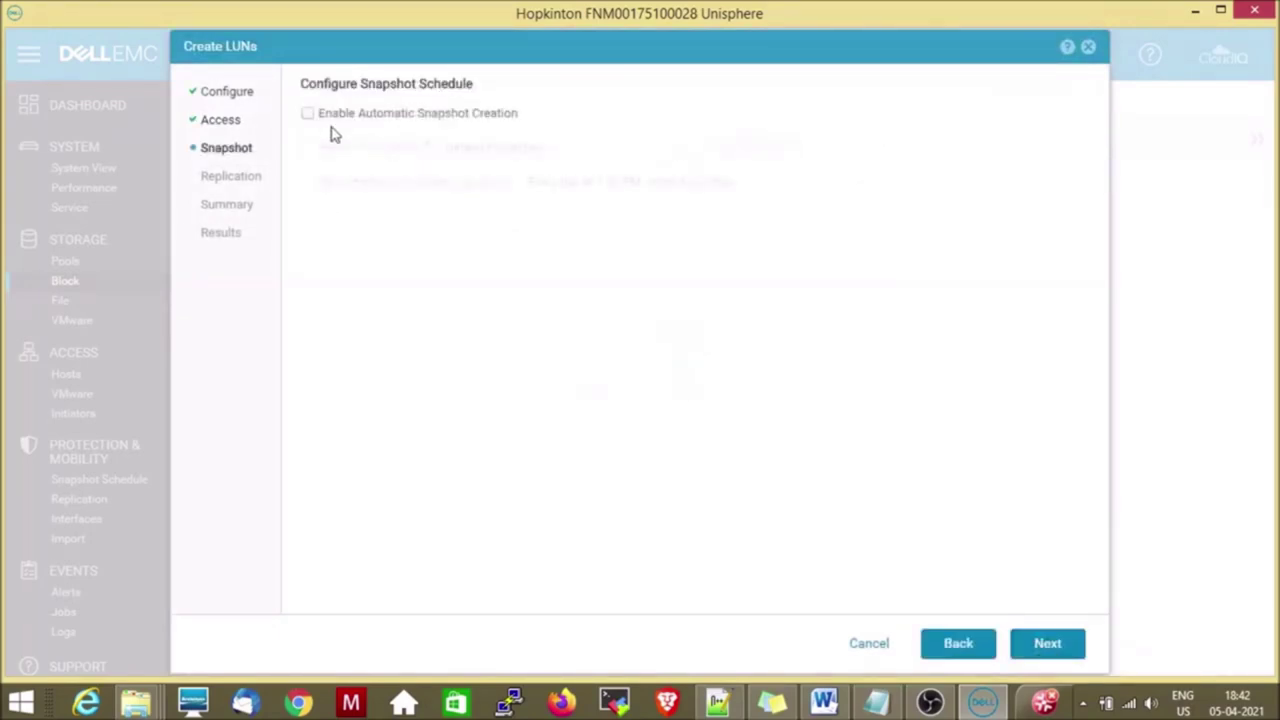
Enable automatic snapshot creation and leave replication disabled after checking its Asynchronous mode.
left_click(309, 115)
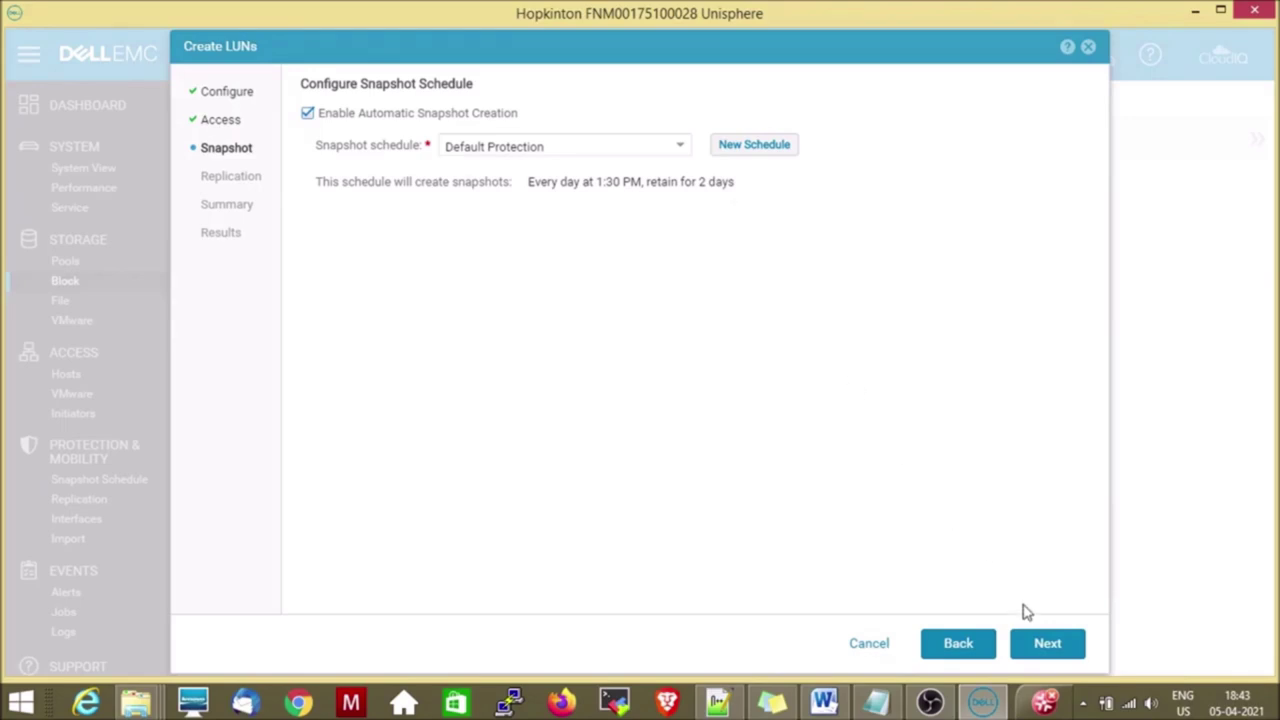
left_click(1038, 644)
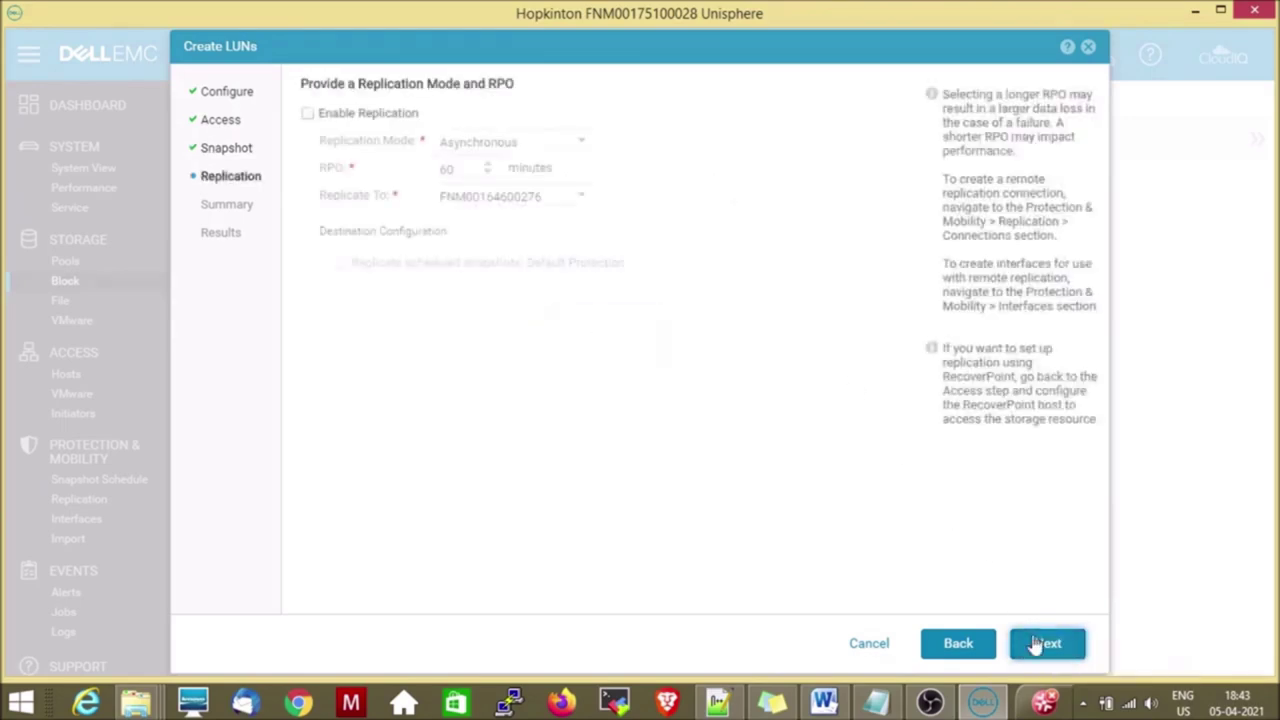
left_click(308, 114)
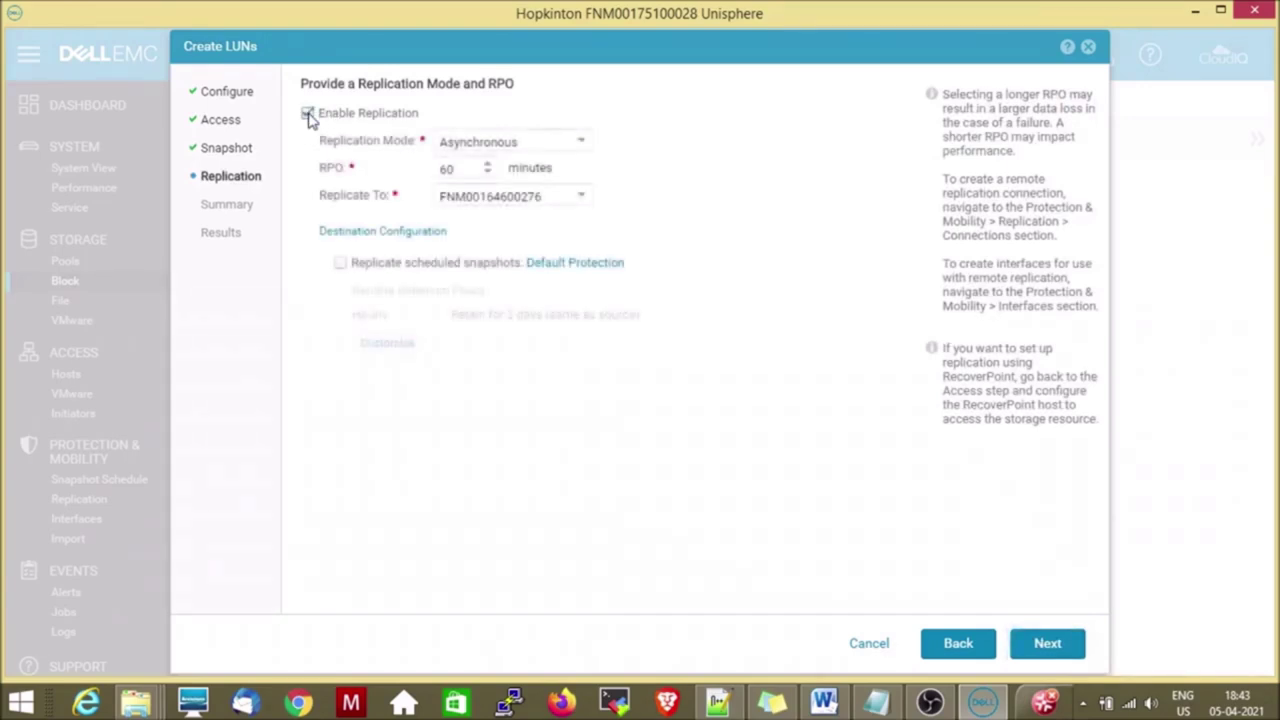
left_click(549, 147)
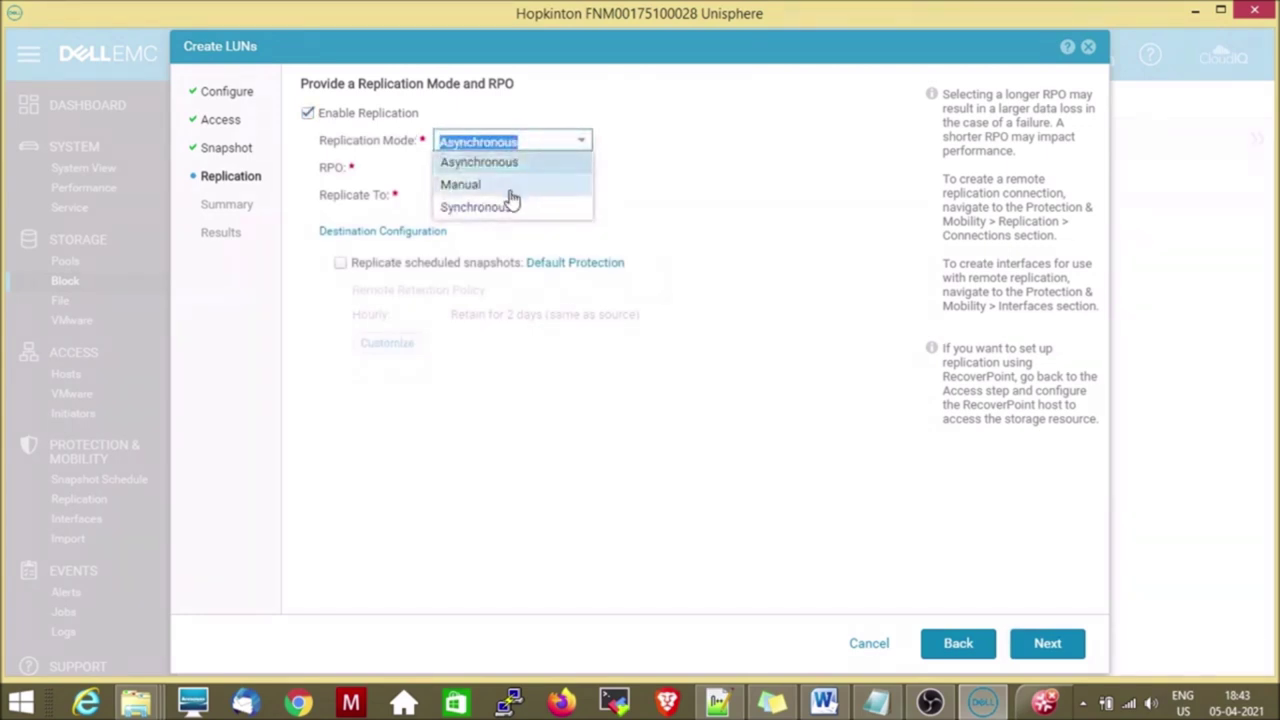
left_click(708, 196)
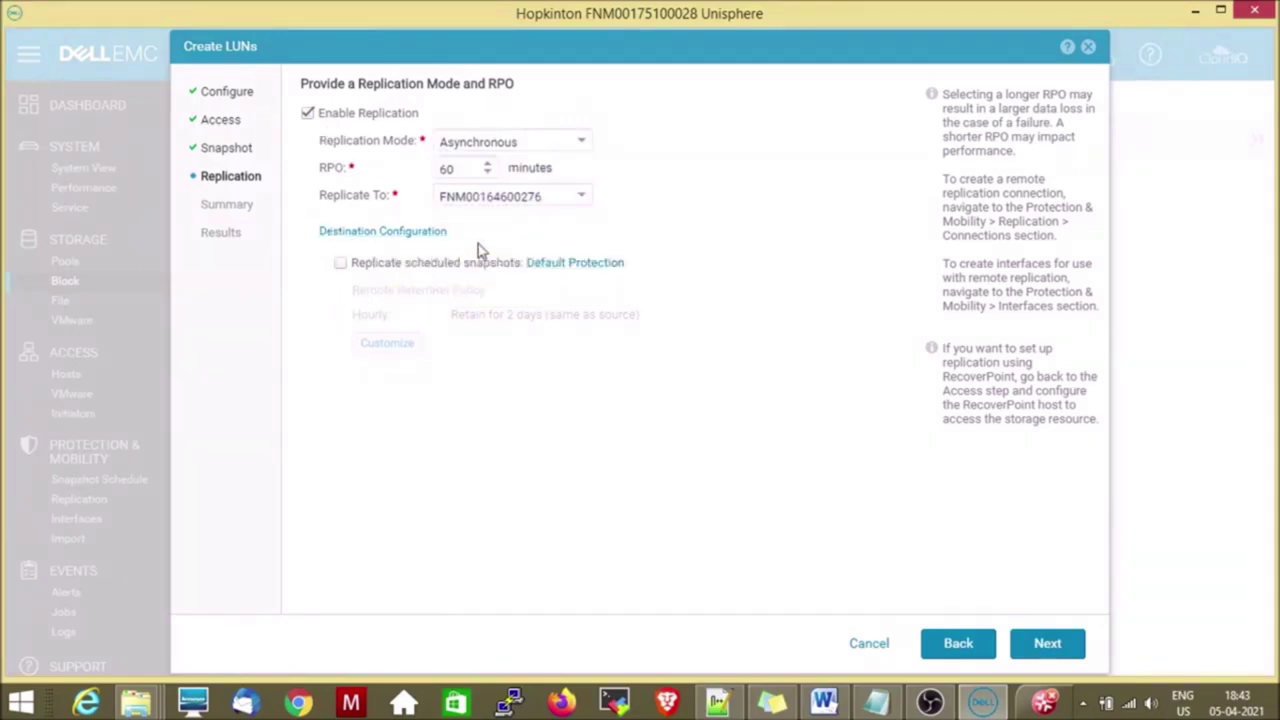
left_click(308, 114)
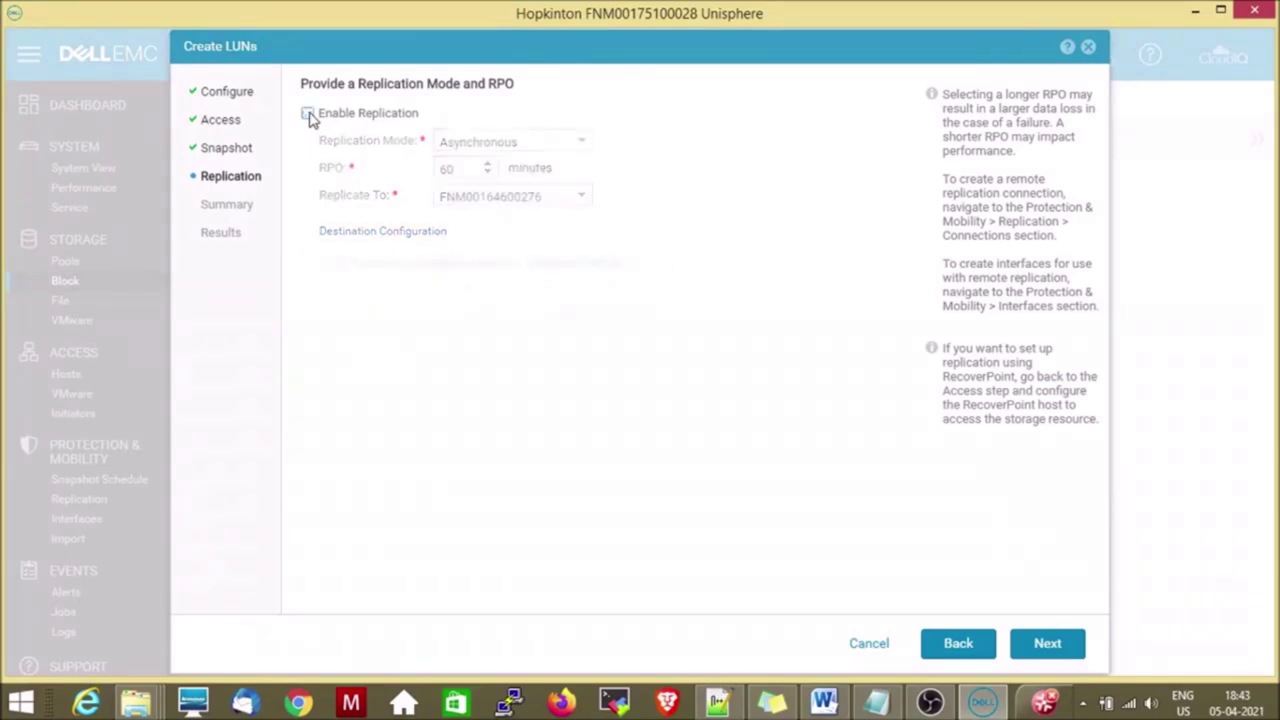
left_click(1047, 643)
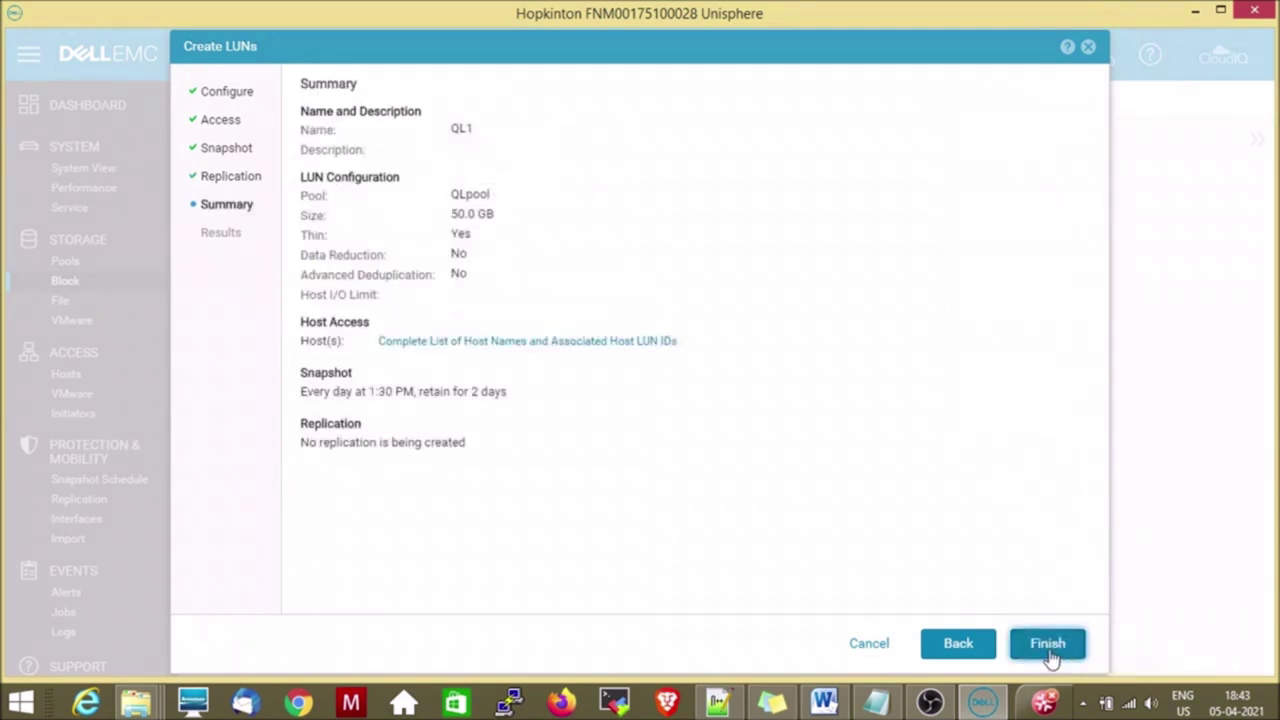
Finish the wizard to create QL1, then close the results.
left_click(1055, 652)
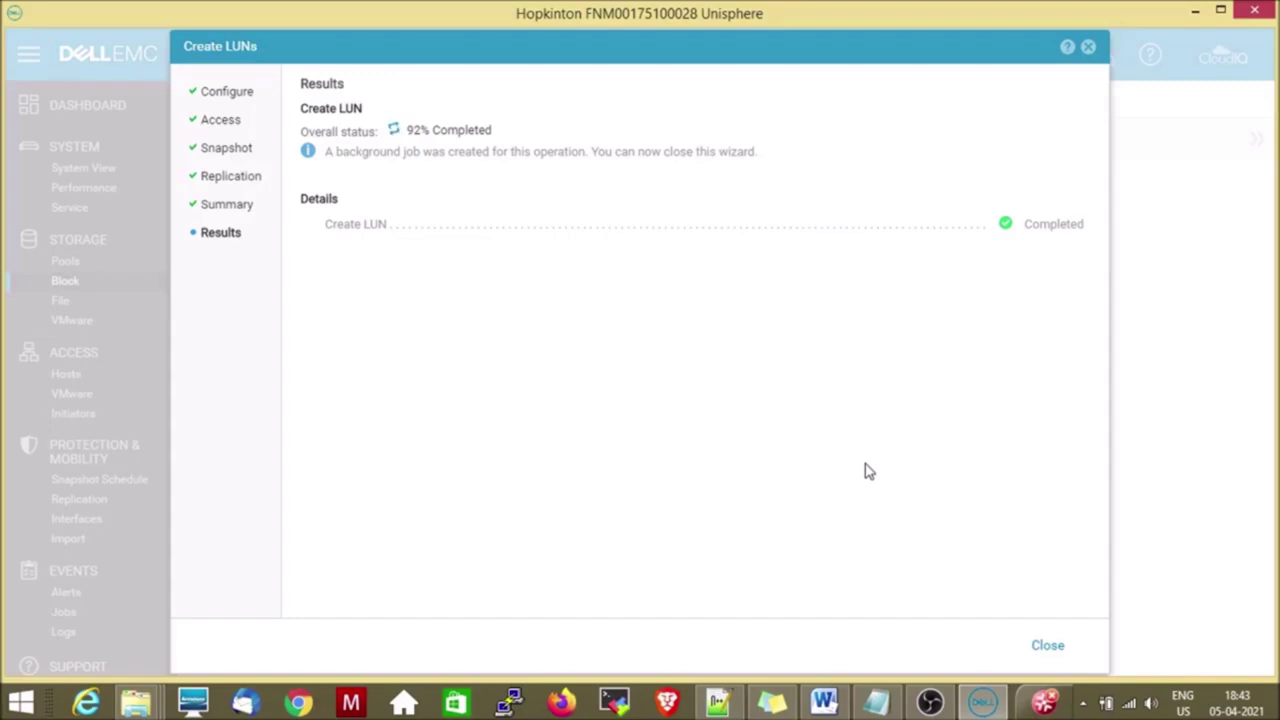
left_click(1047, 646)
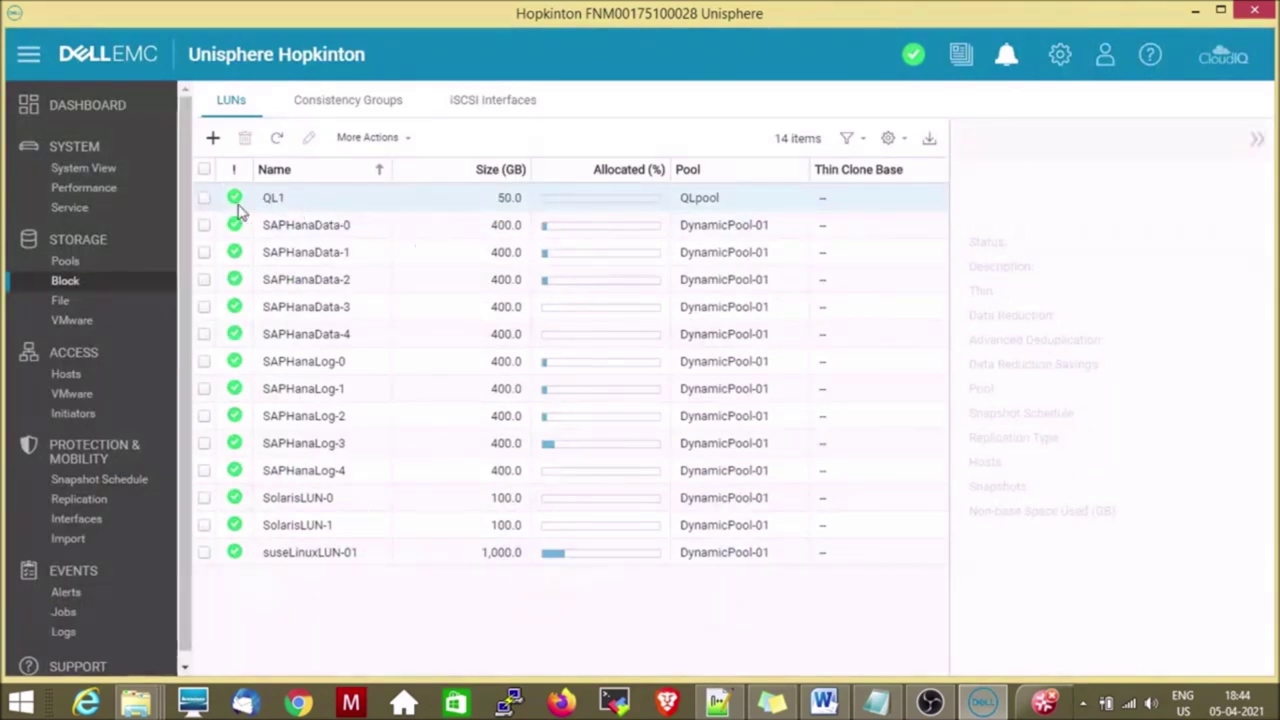
Switch to the File storage page from the Storage sidebar.
left_click(60, 301)
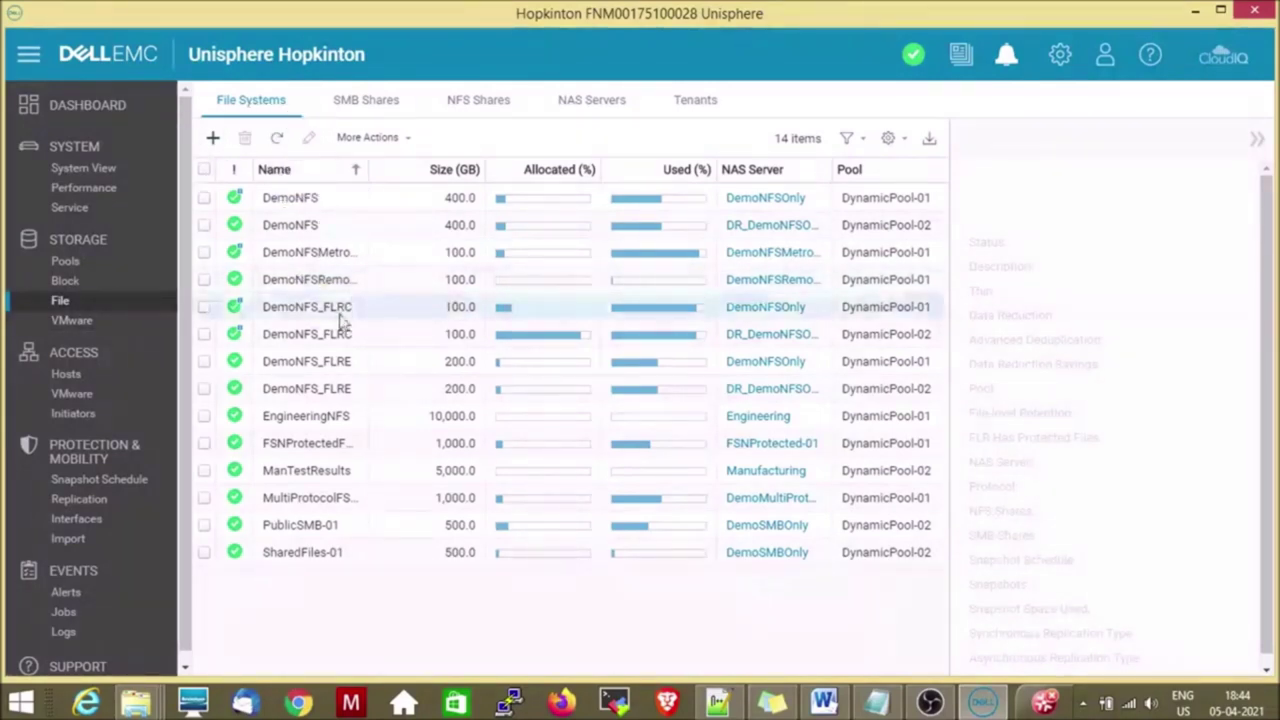
Browse VMware Capability Profiles, Protocol Endpoints, Datastore Shares and Virtual Volumes, then open Hosts.
left_click(90, 337)
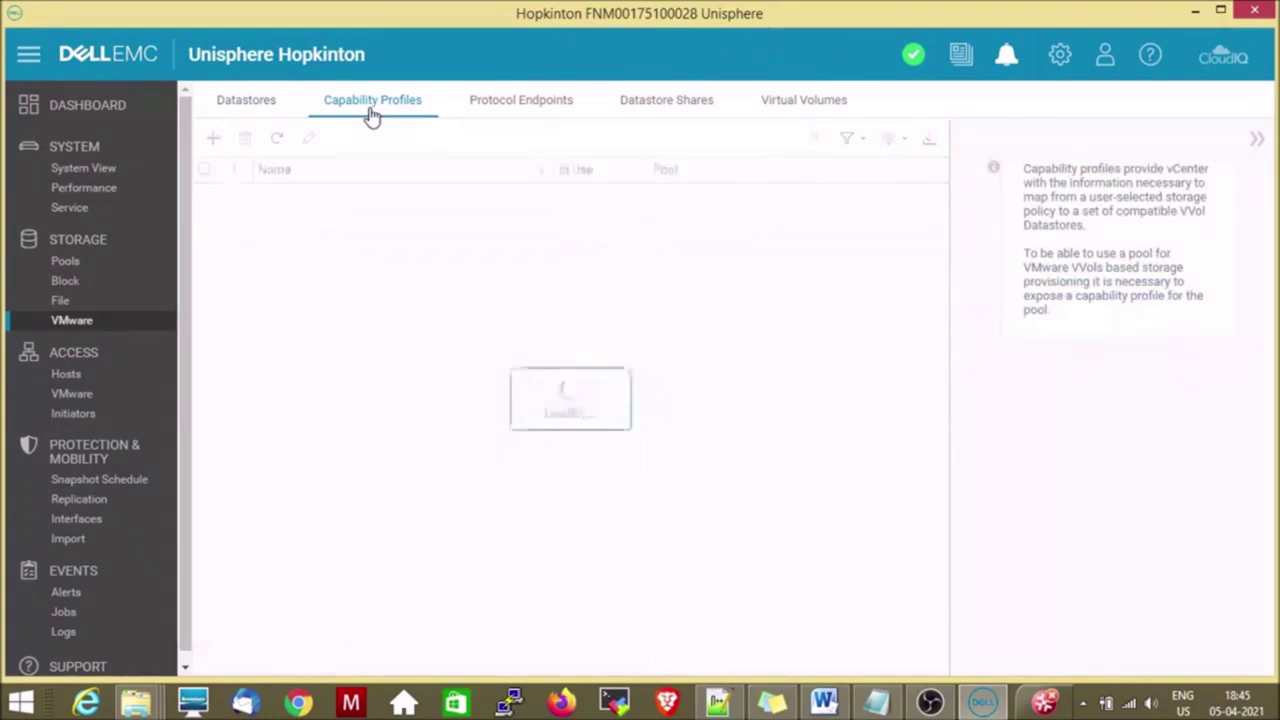
left_click(548, 106)
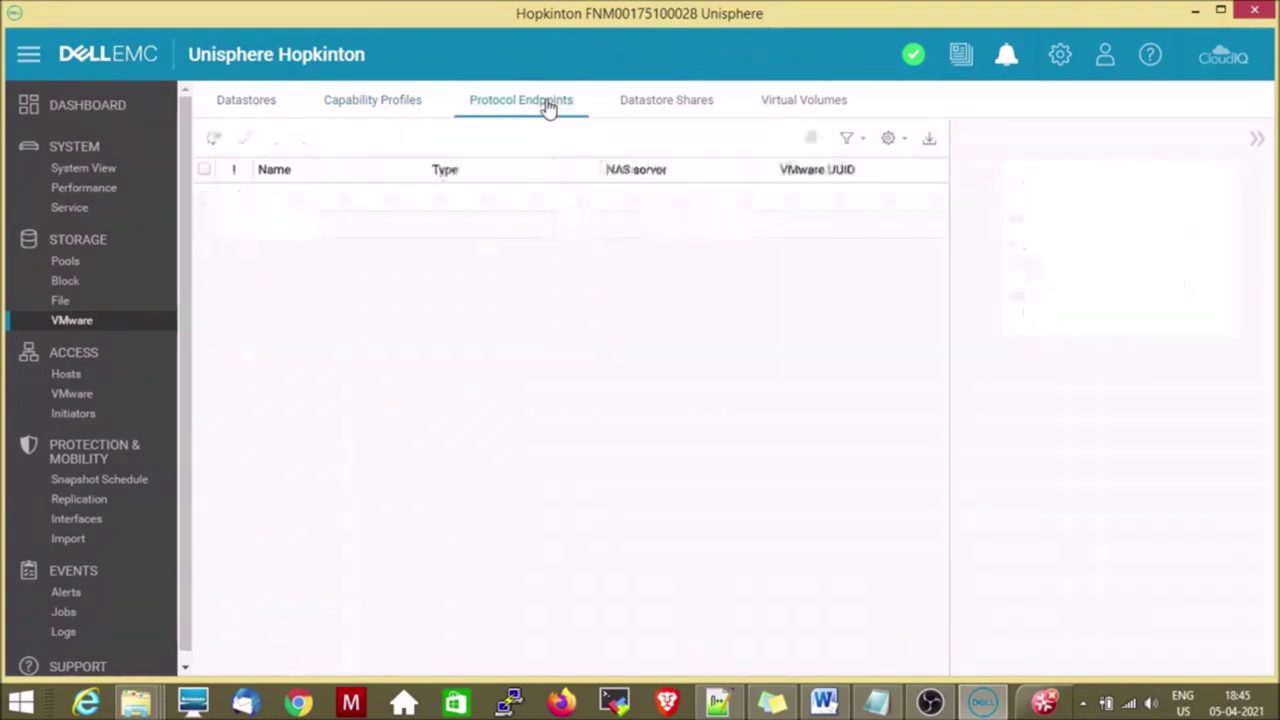
left_click(666, 114)
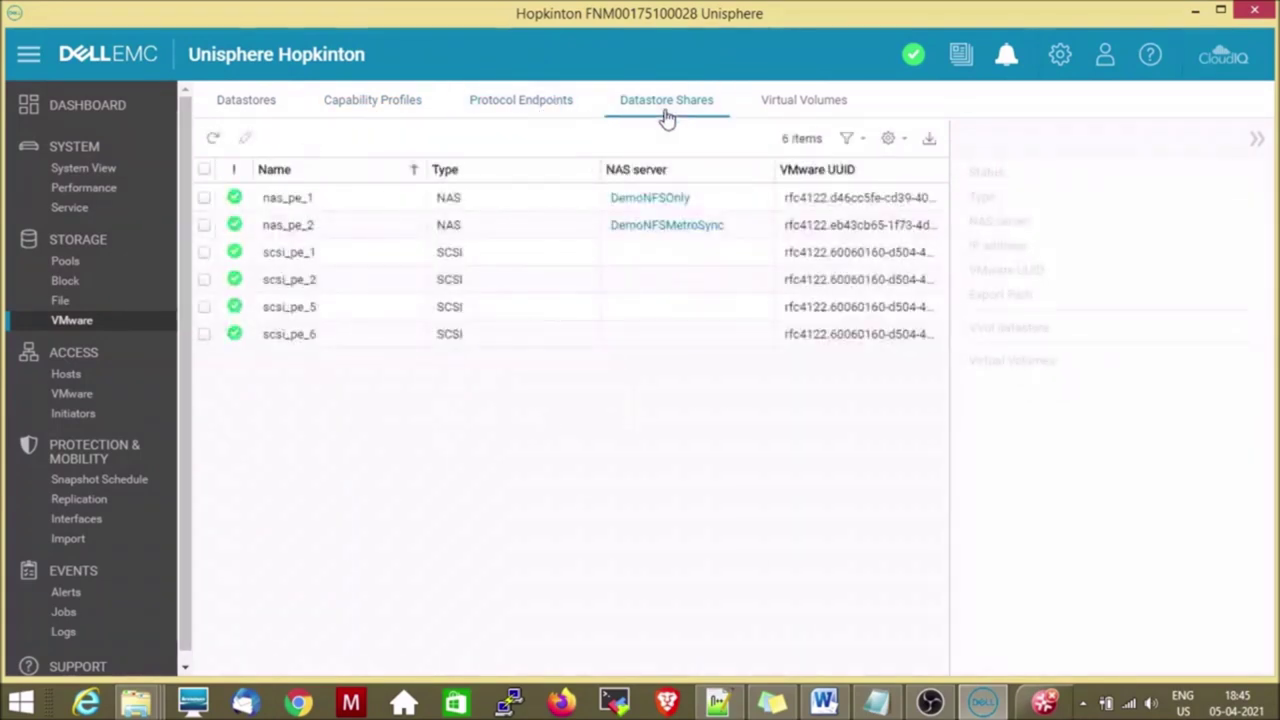
left_click(790, 120)
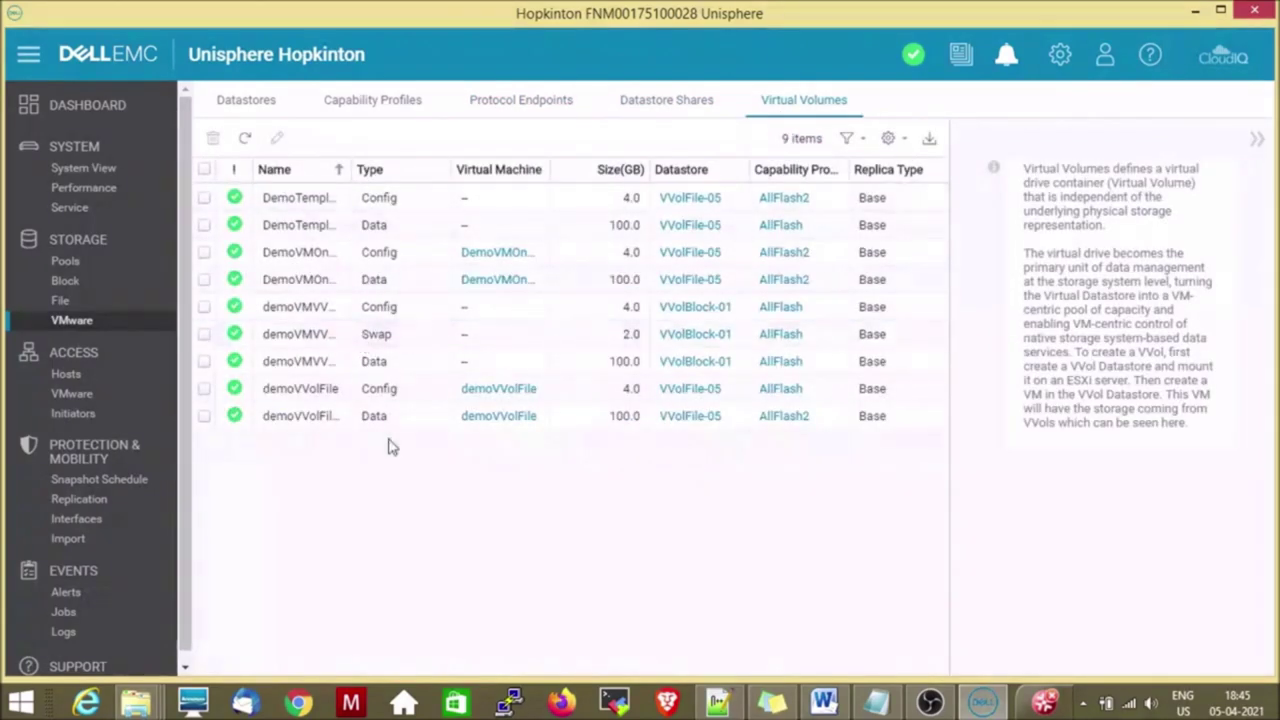
left_click(77, 382)
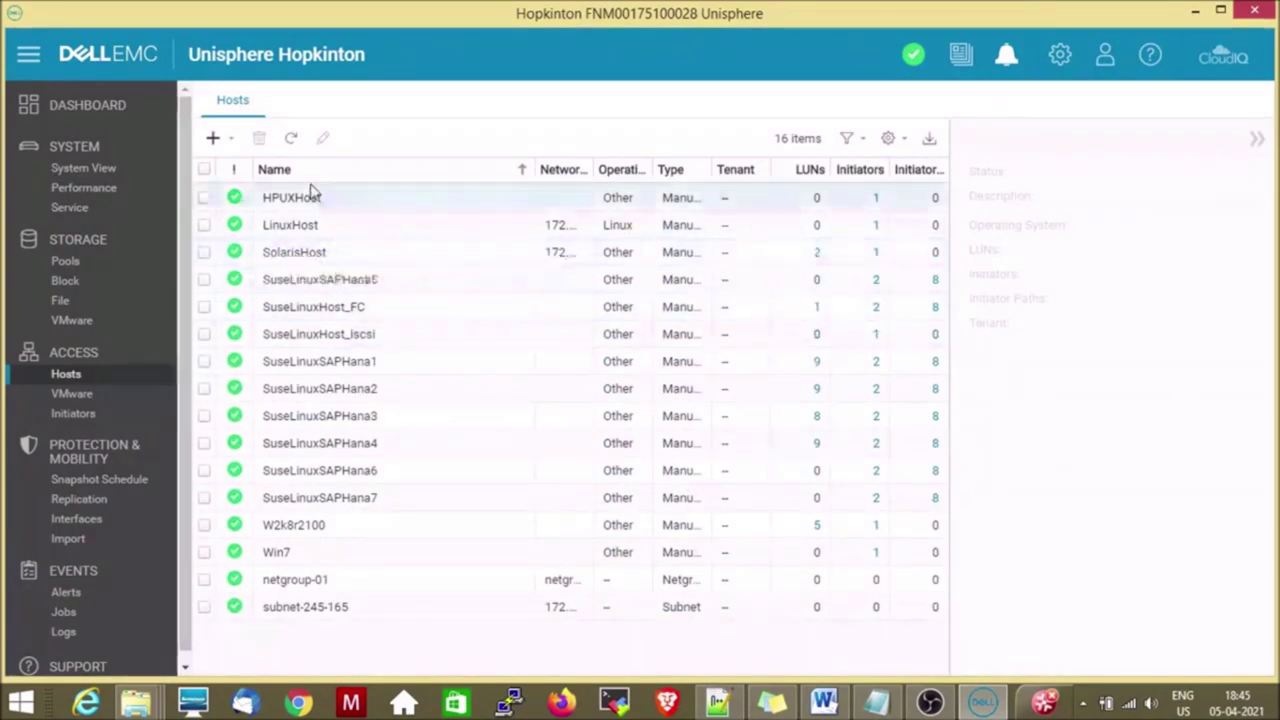
Select subnet-245-165, start the Add a Host wizard, then cancel it unfilled.
left_click(306, 606)
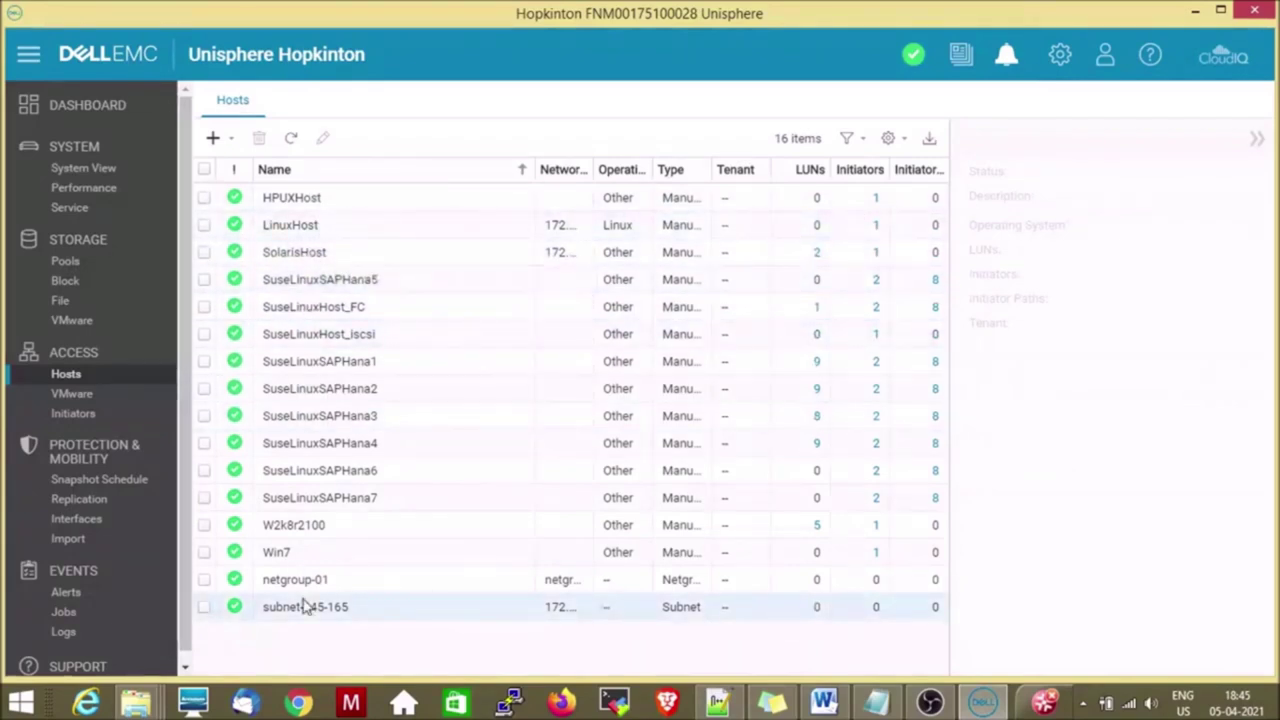
left_click(212, 138)
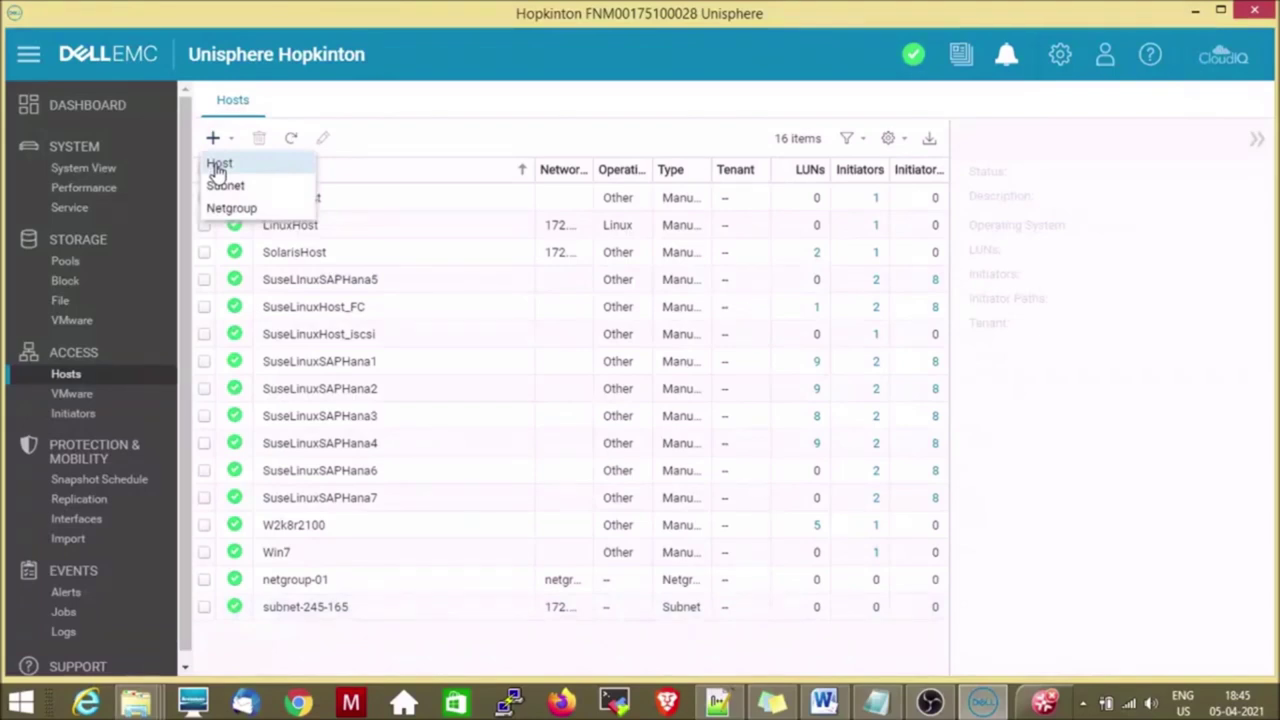
left_click(219, 166)
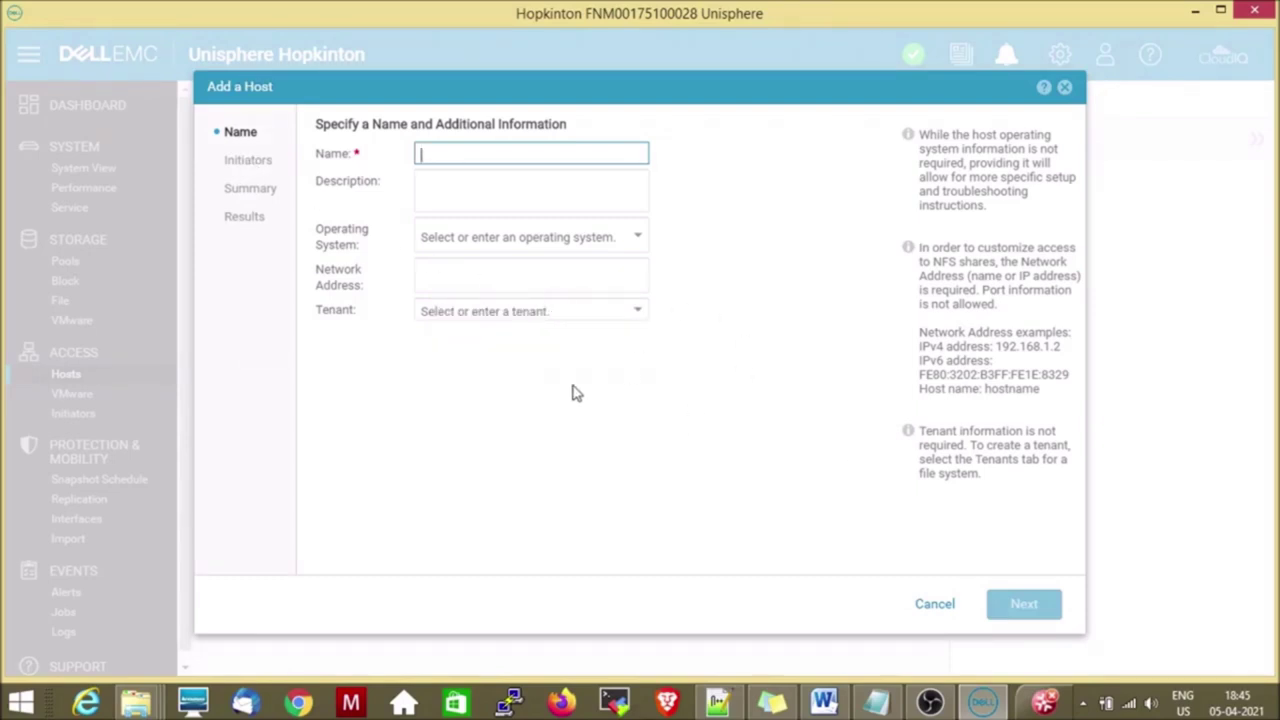
left_click(930, 604)
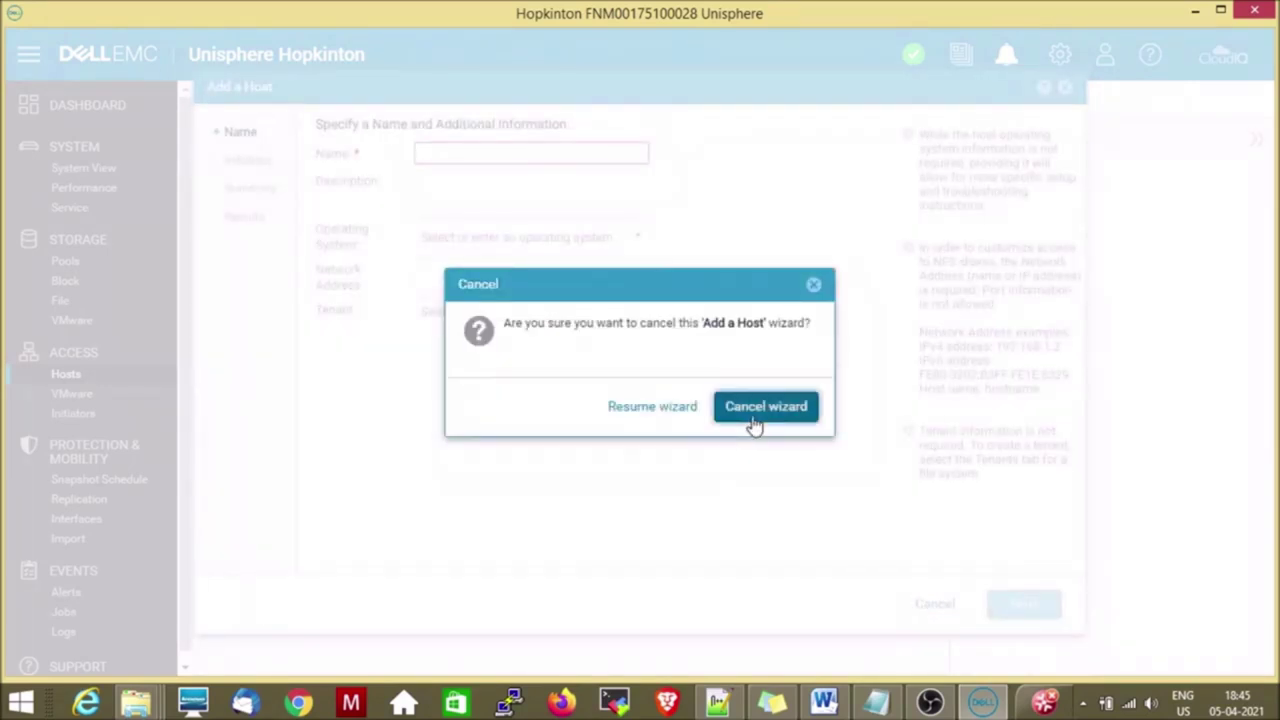
left_click(752, 412)
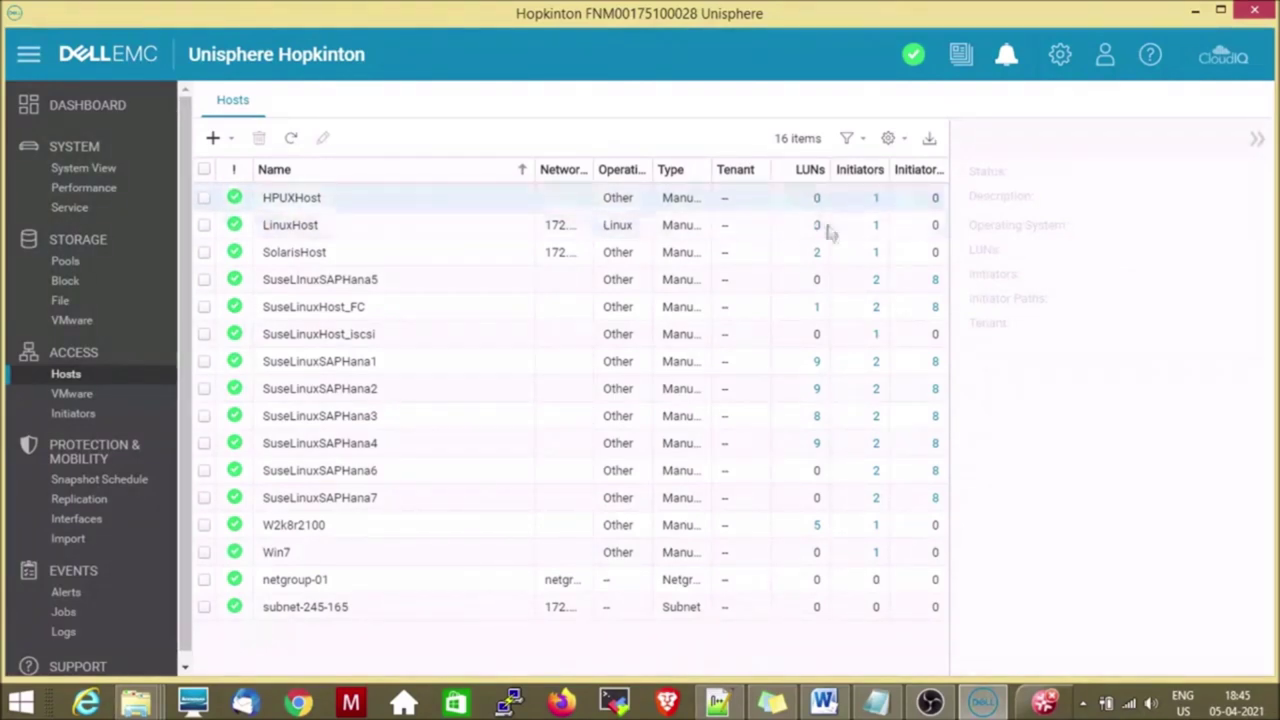
Browse VMware vCenters, ESXi Hosts, Virtual Machines and Virtual Drives, then show the Initiators list.
left_click(85, 400)
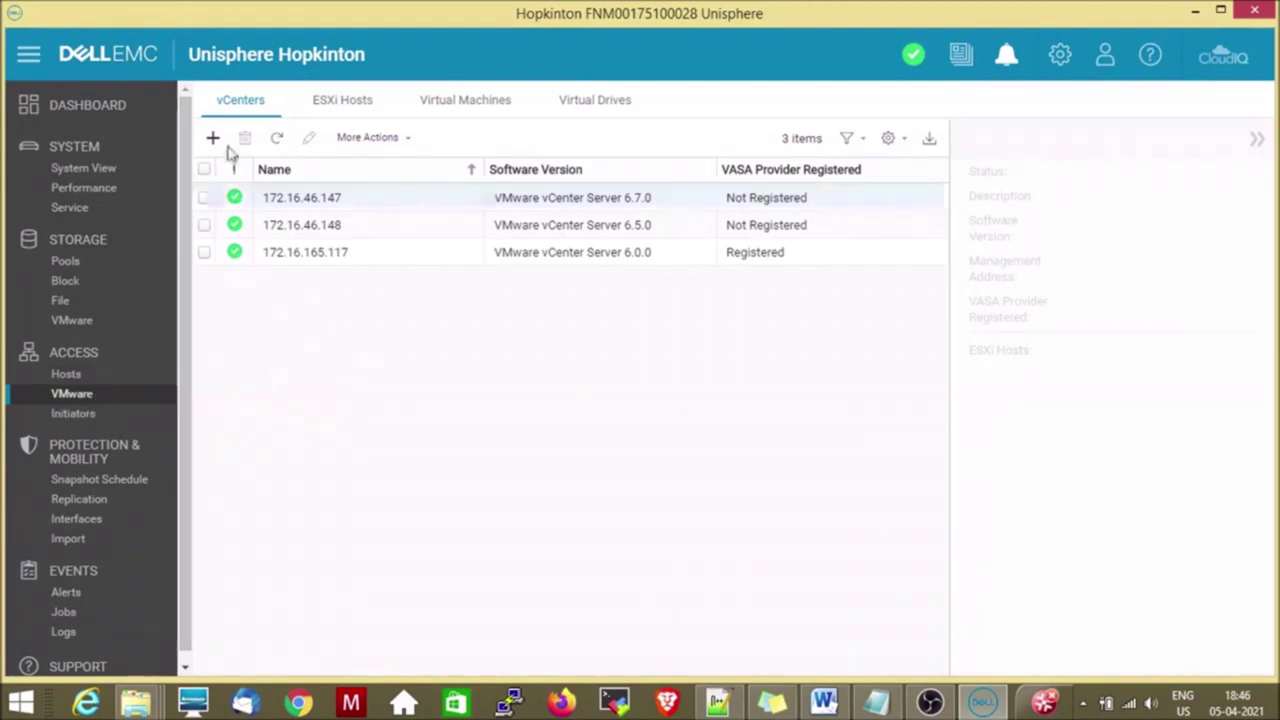
left_click(344, 103)
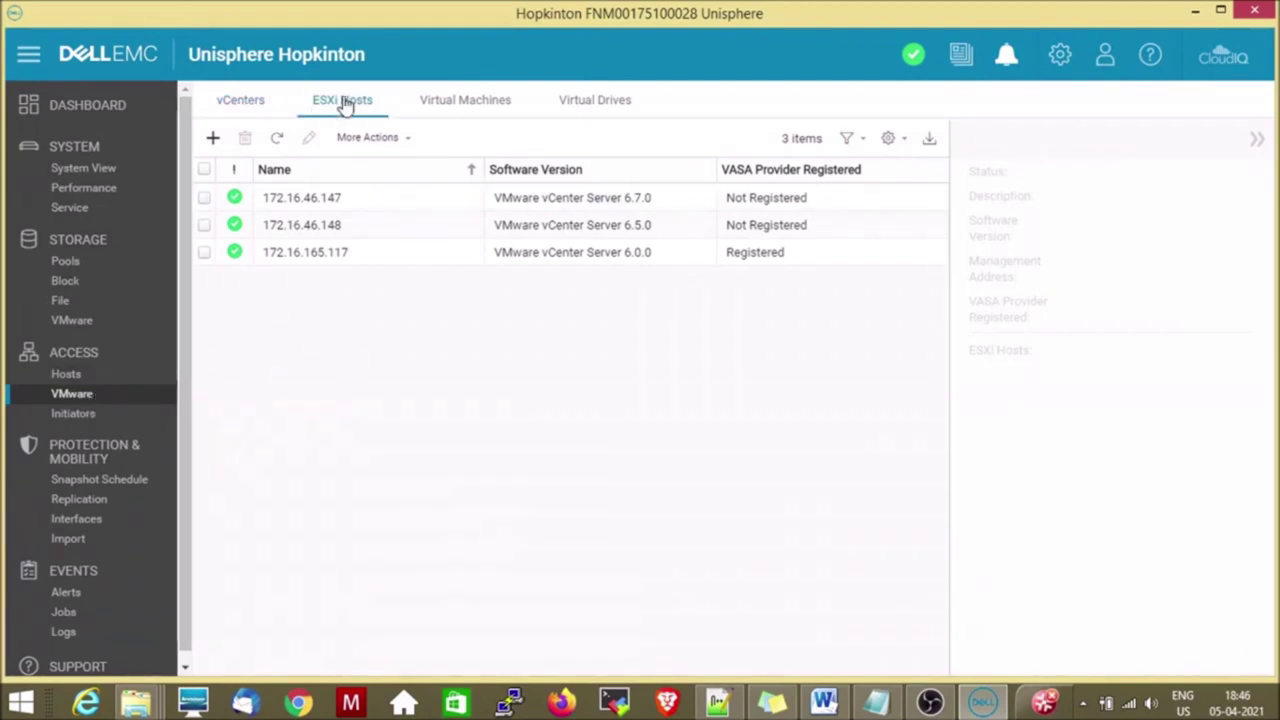
left_click(462, 106)
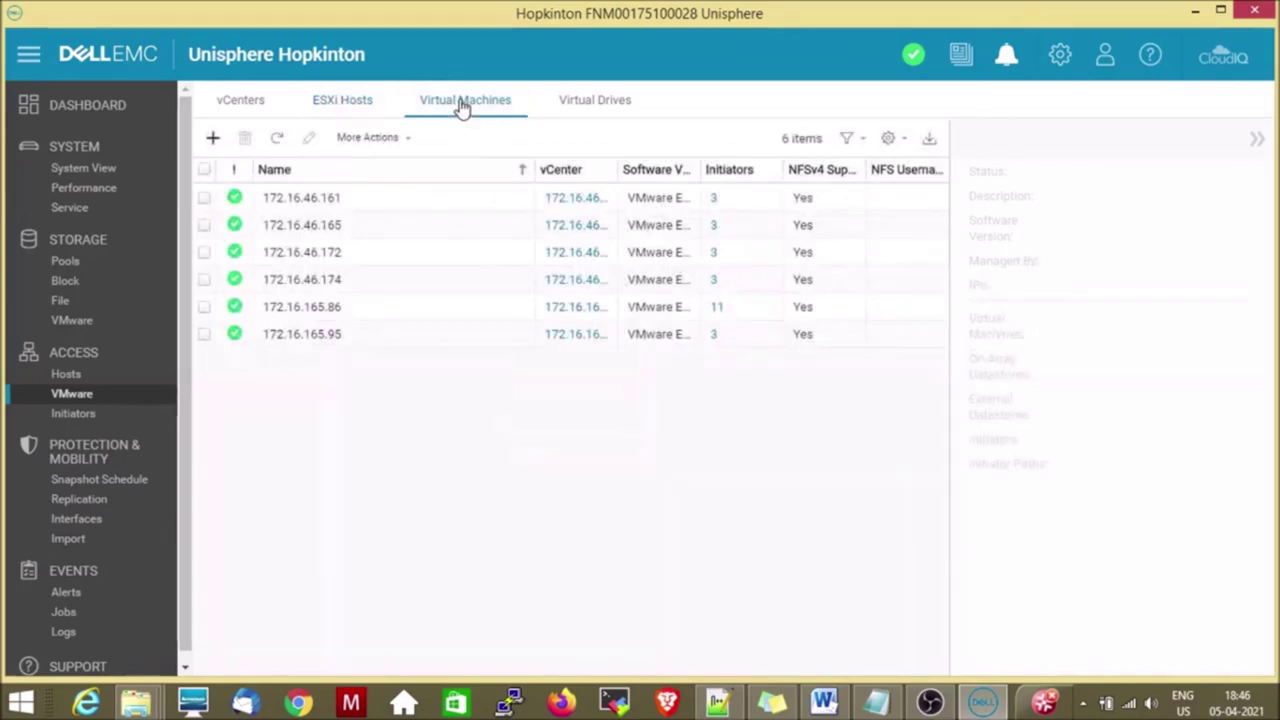
left_click(620, 108)
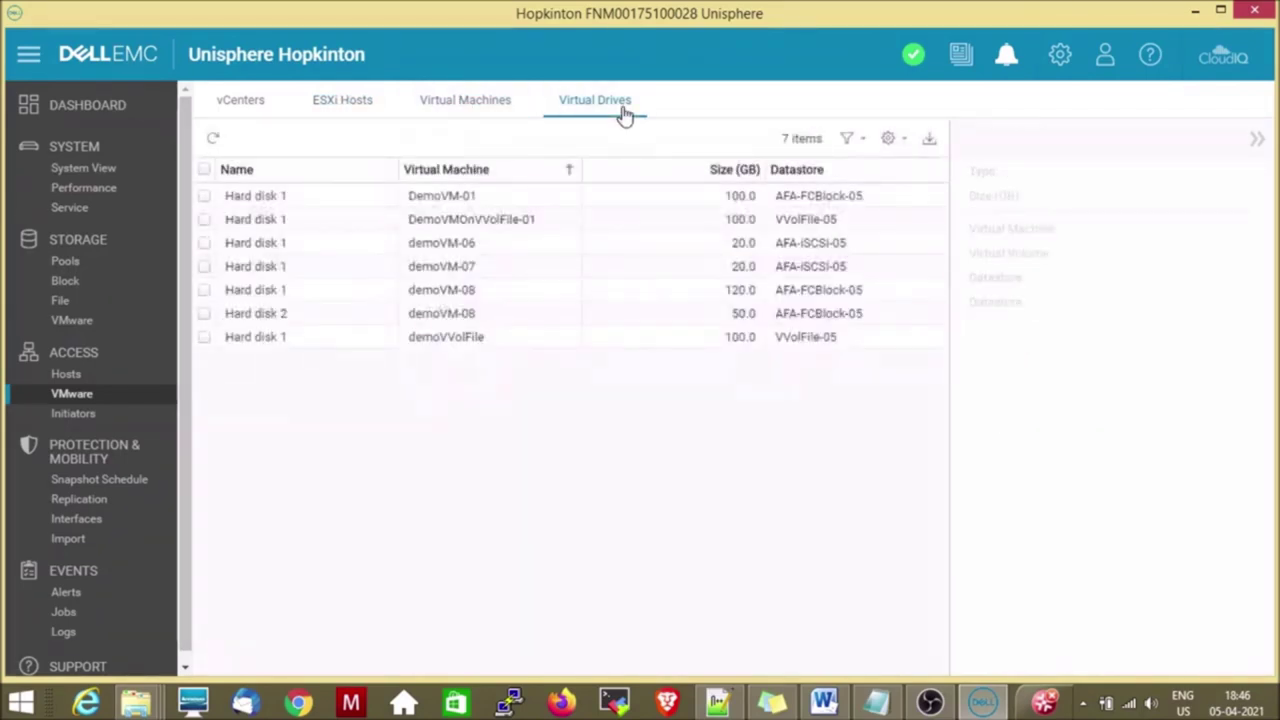
left_click(84, 421)
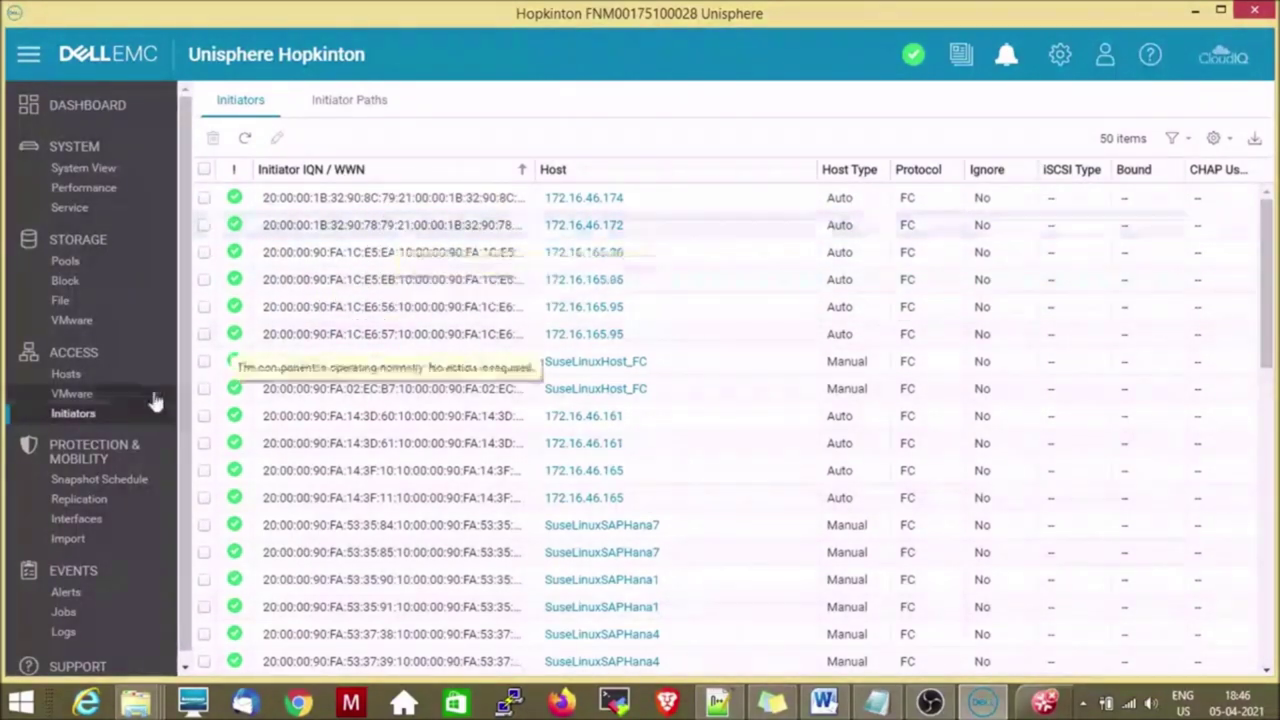
View the Snapshot Schedule page, then the Replication sessions list.
left_click(86, 482)
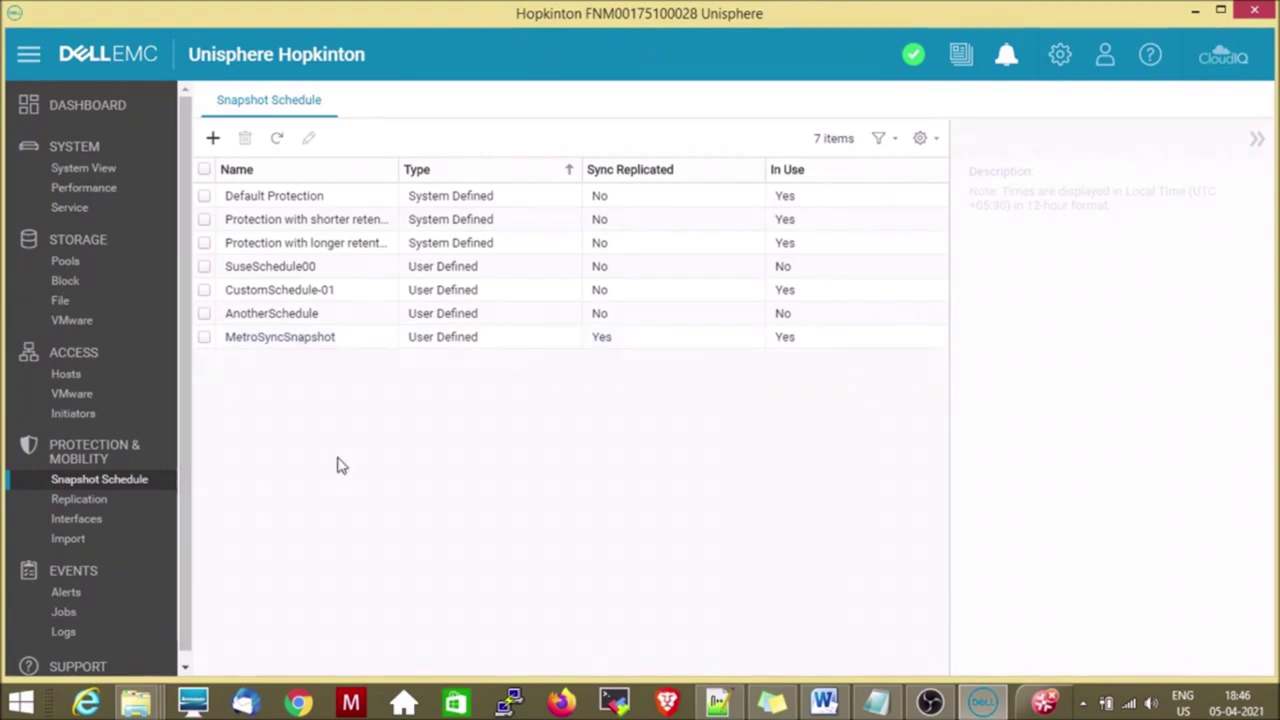
left_click(96, 508)
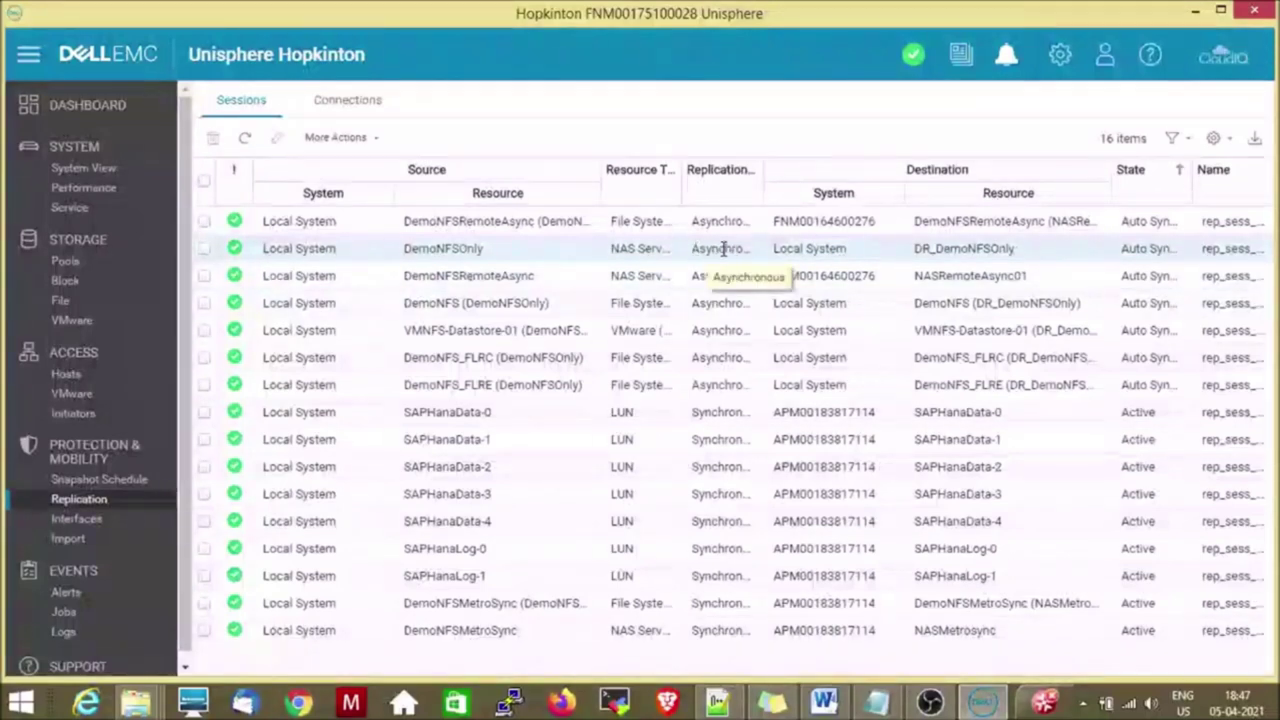
Review the two replication connections, then list the four replication interfaces across SP A and SP B.
left_click(358, 104)
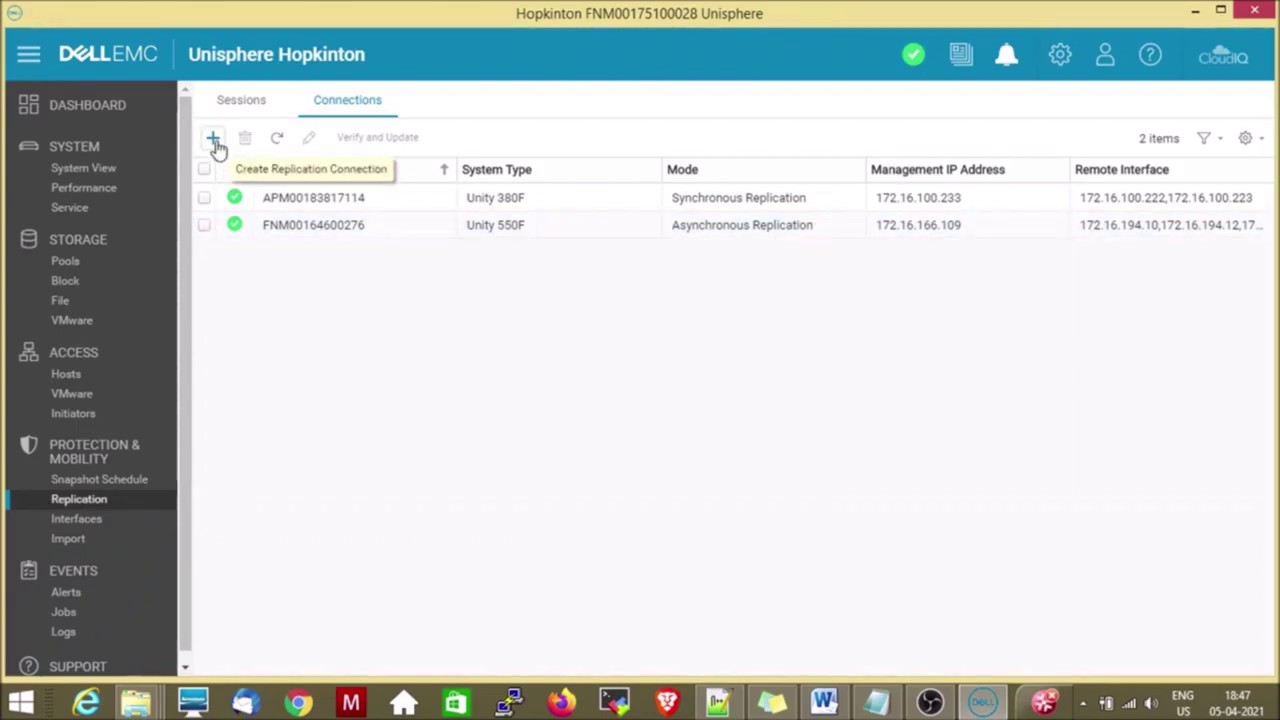
left_click(88, 524)
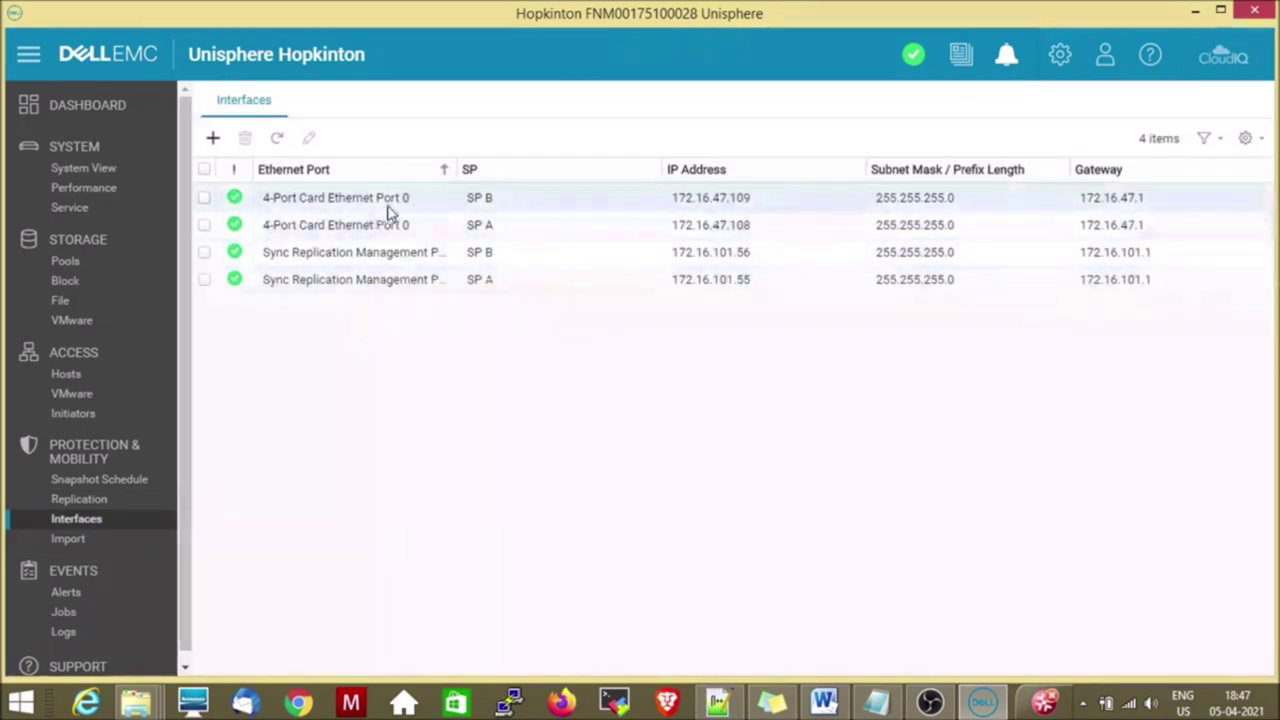
Preview the Create Interface form and its available Ethernet ports, then close it unsaved.
left_click(213, 140)
left_click(676, 200)
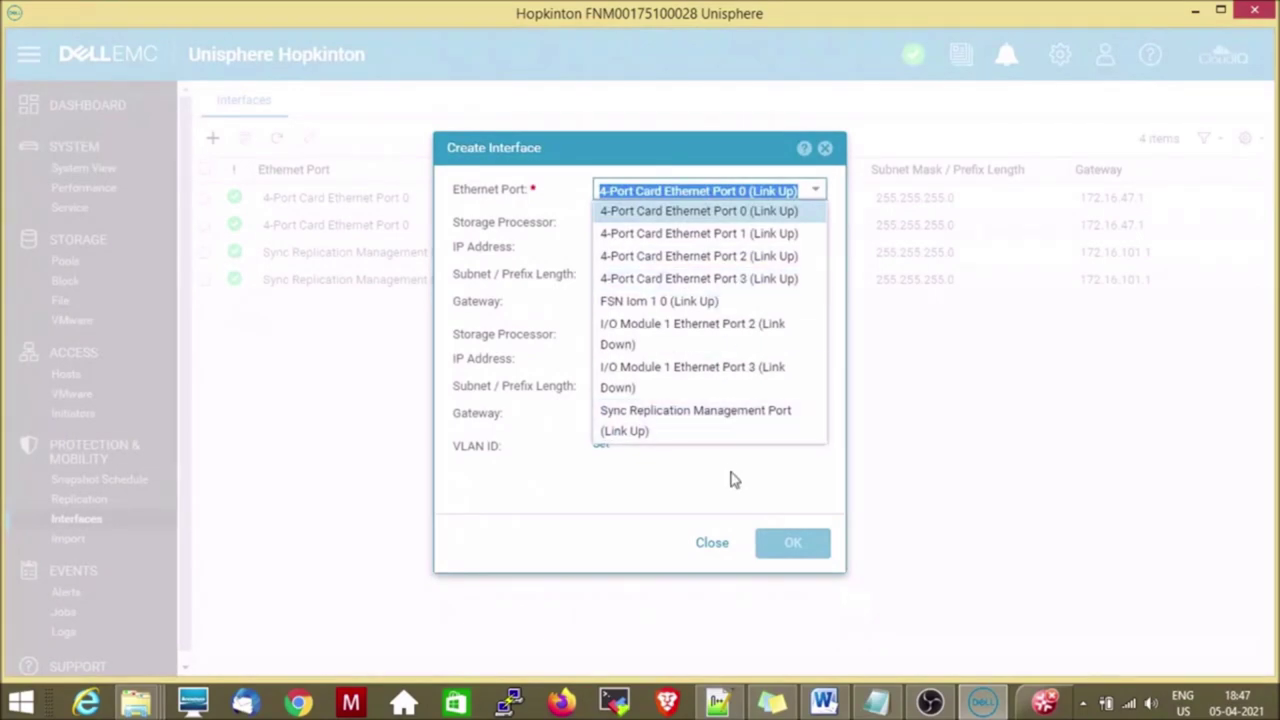
left_click(710, 549)
left_click(710, 549)
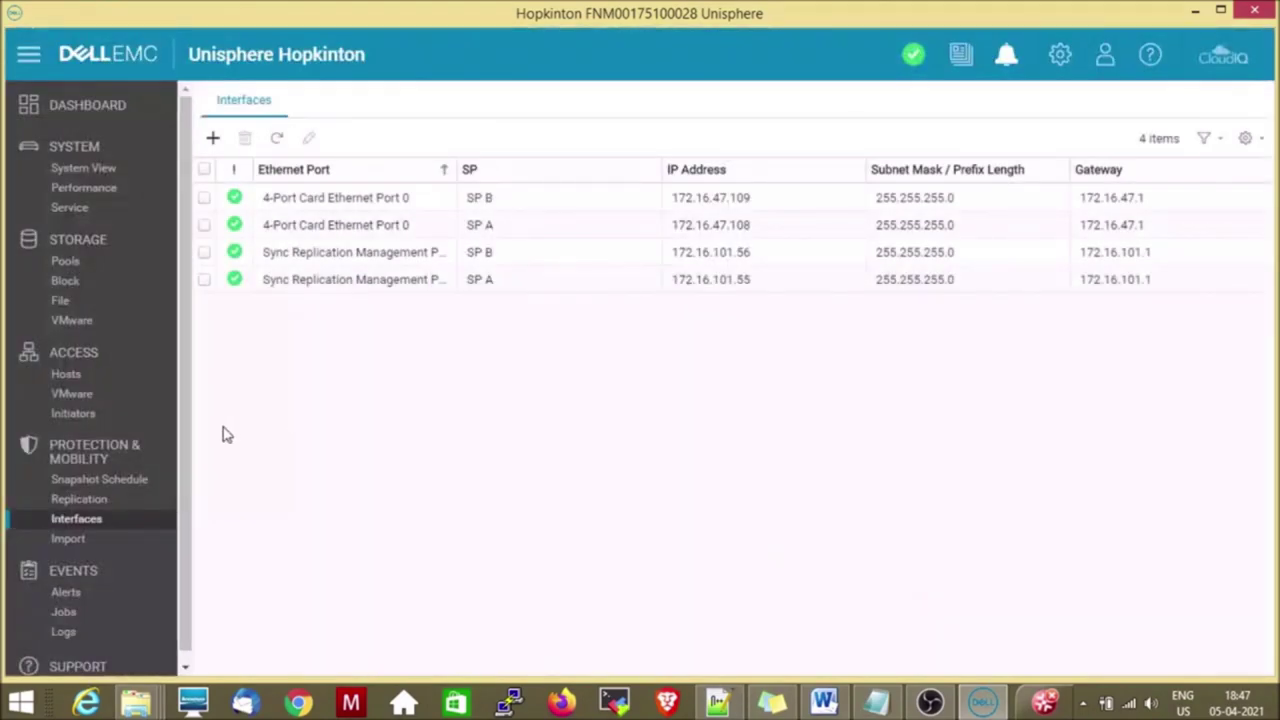
Check the import connections, then return to the seven import sessions.
left_click(77, 547)
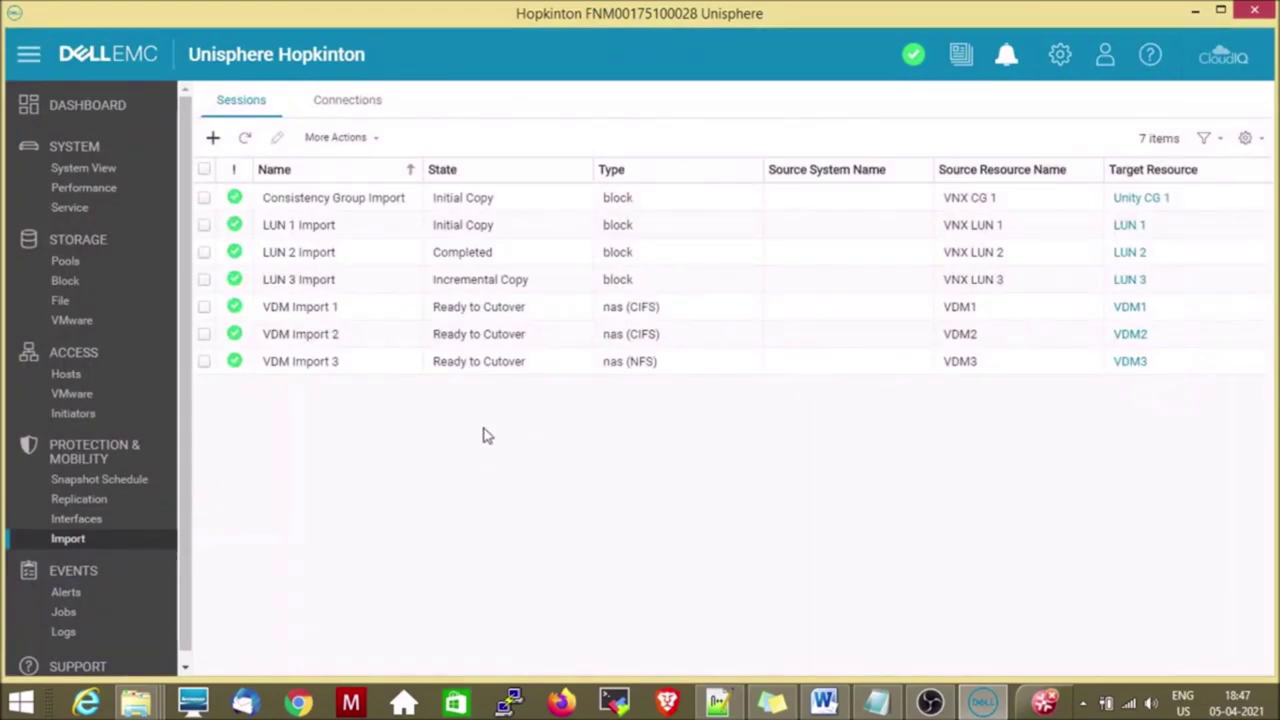
left_click(369, 113)
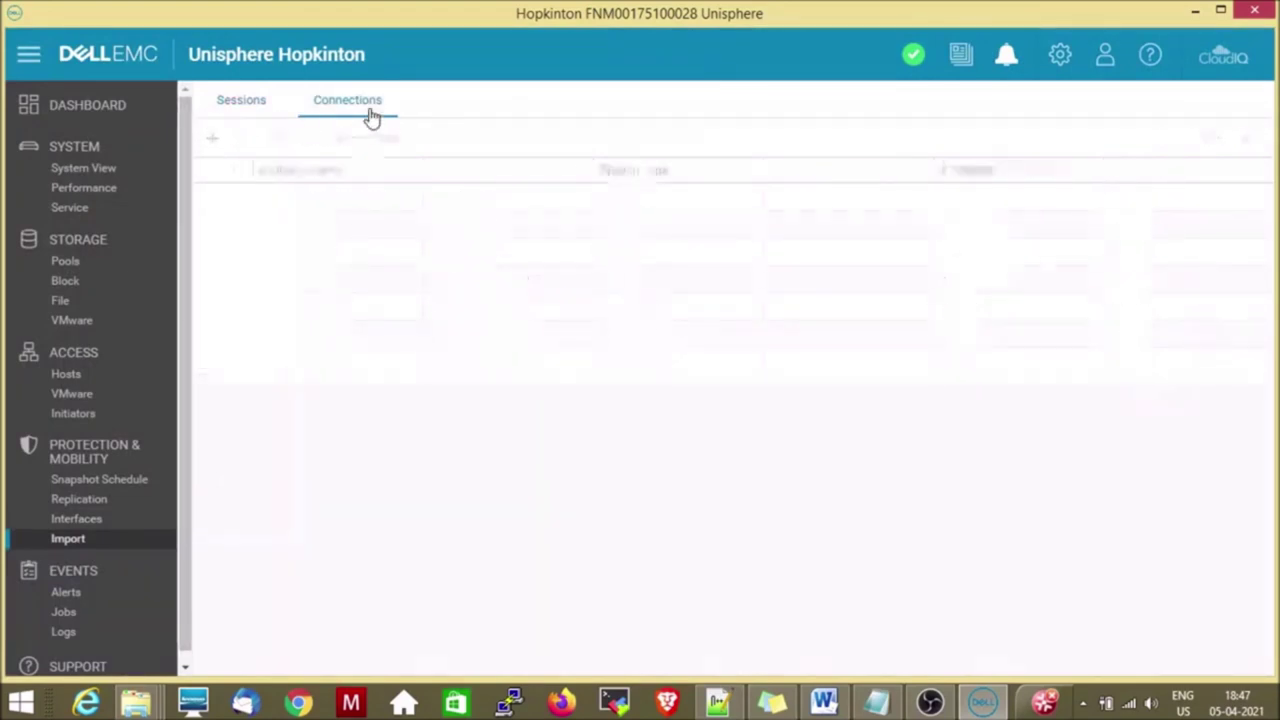
left_click(247, 108)
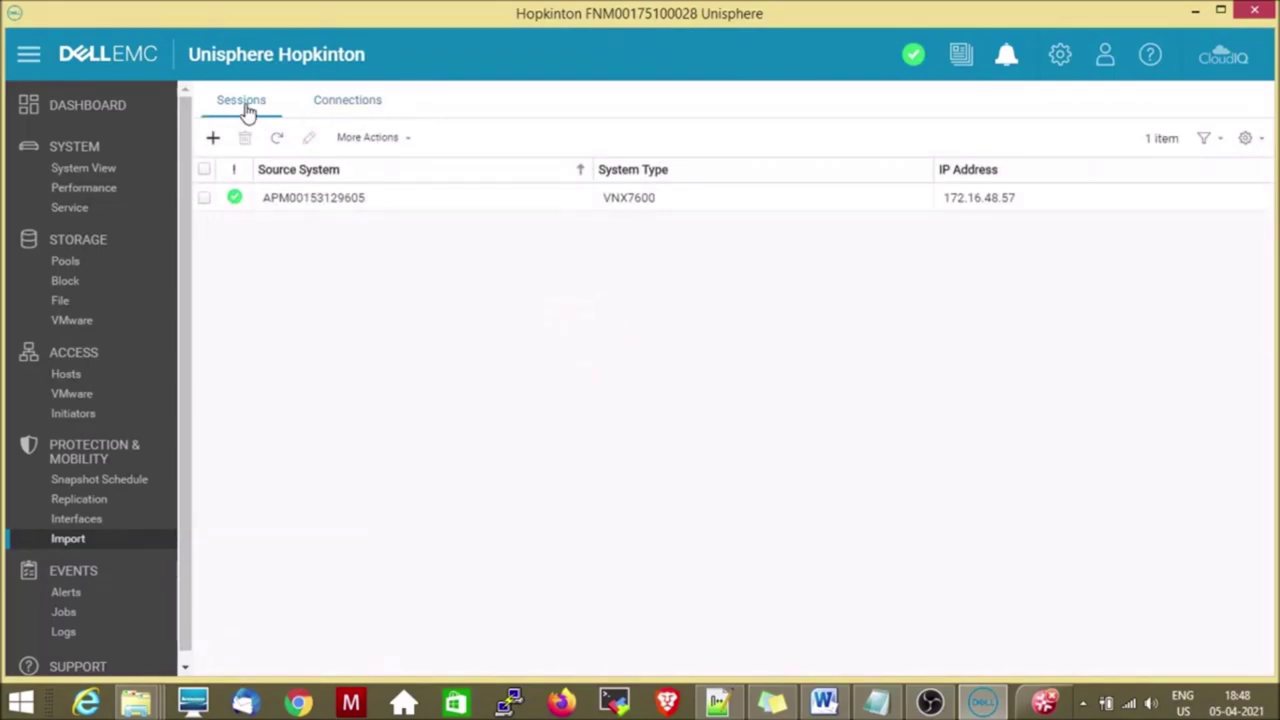
Review the alerts, then list the 130 jobs topped by Create LUN and Create storage pool.
left_click(80, 597)
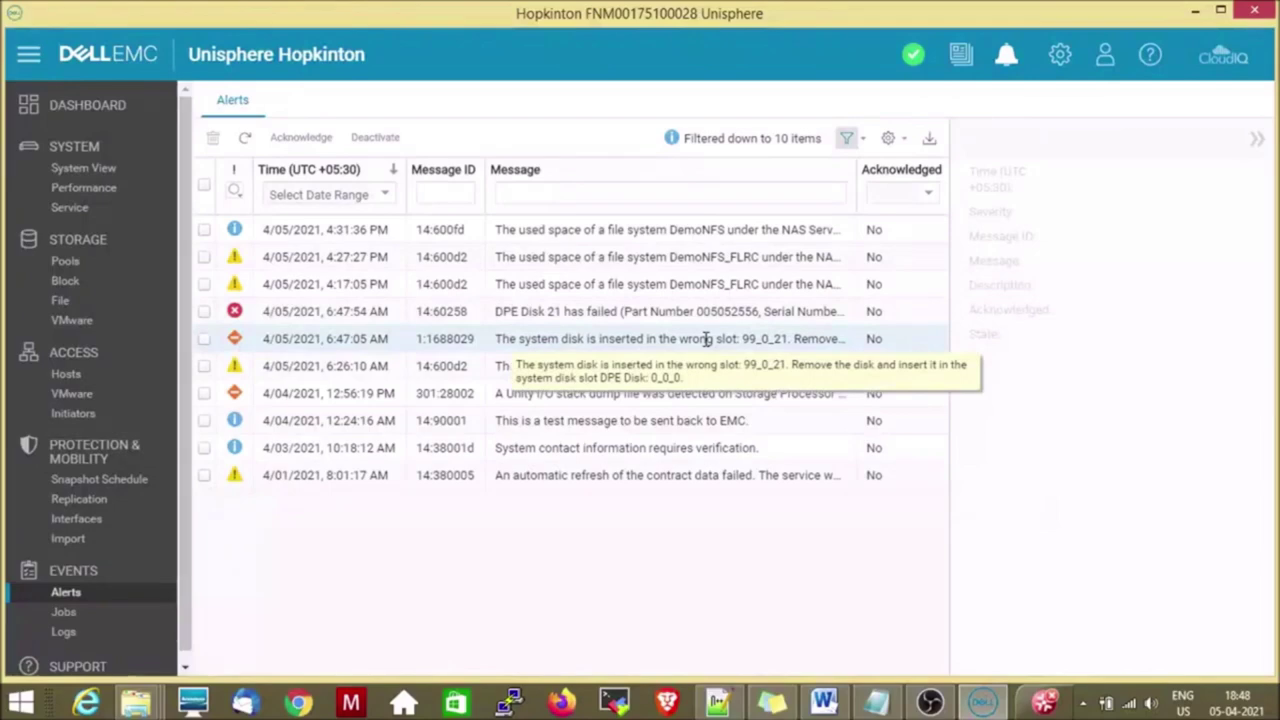
left_click(72, 618)
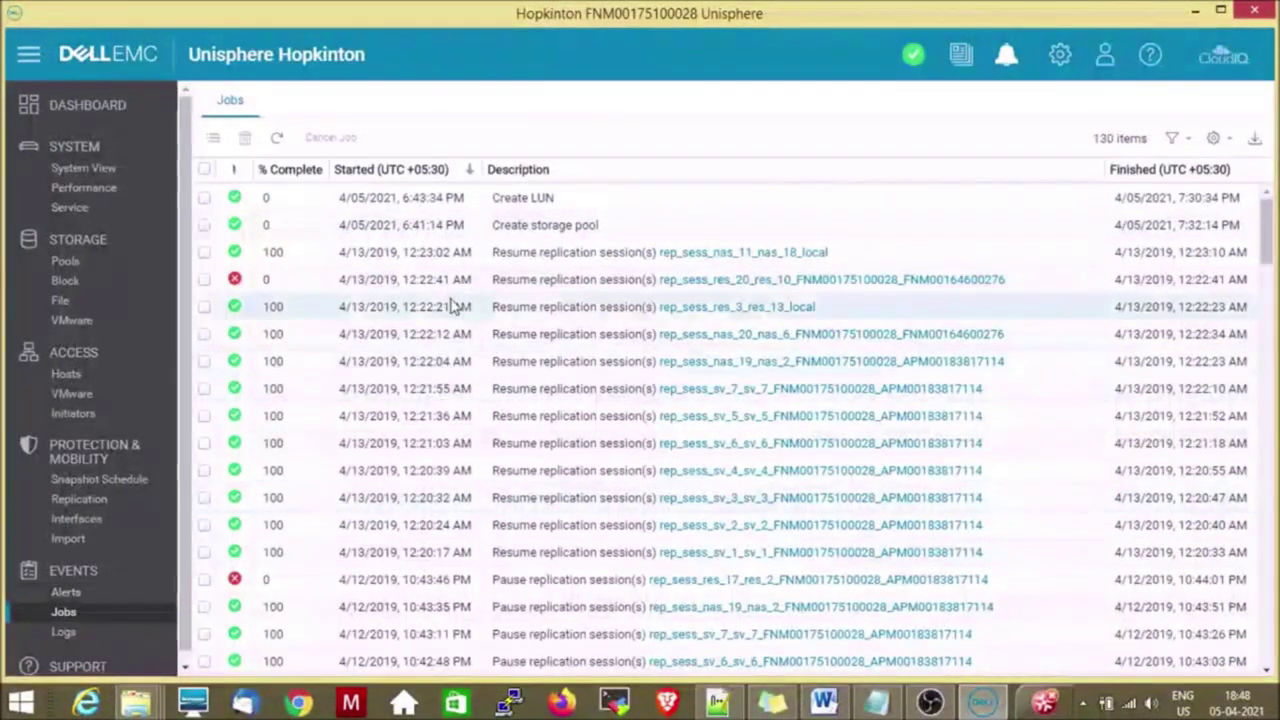
Scroll through the system logs, then launch Visit the Store from the Support page.
left_click(66, 634)
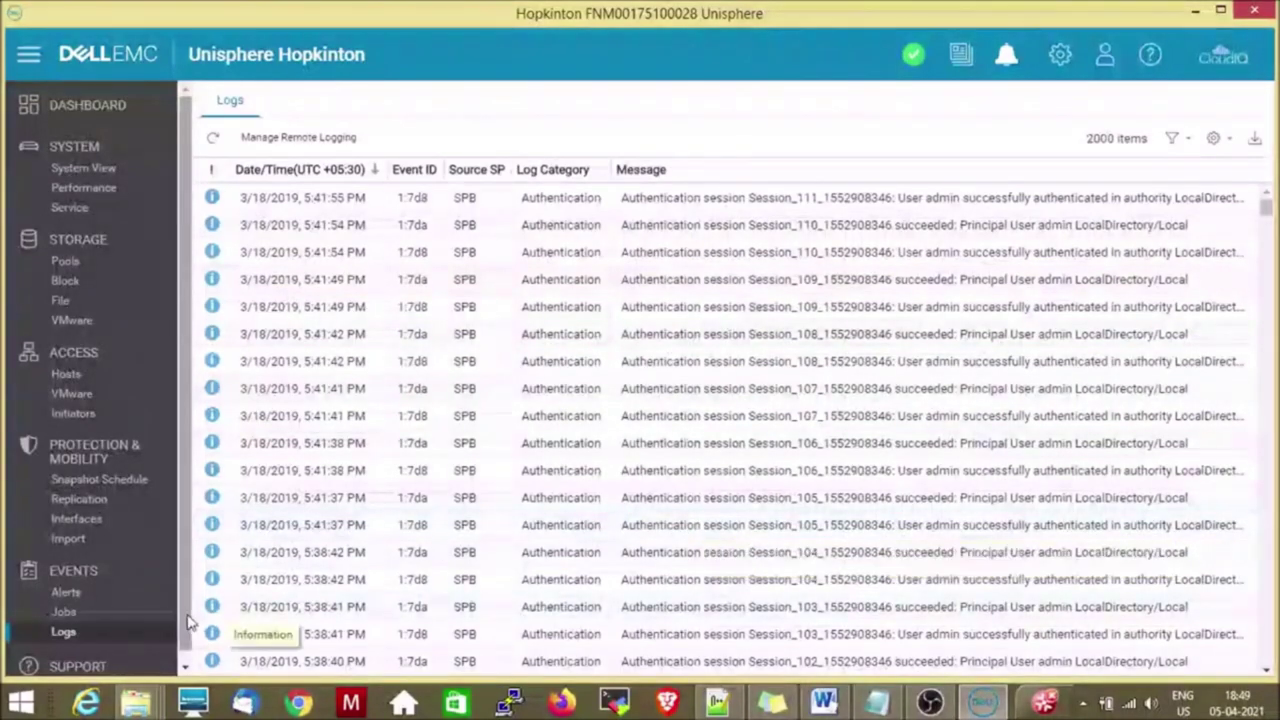
scroll(183, 662, "down", 1)
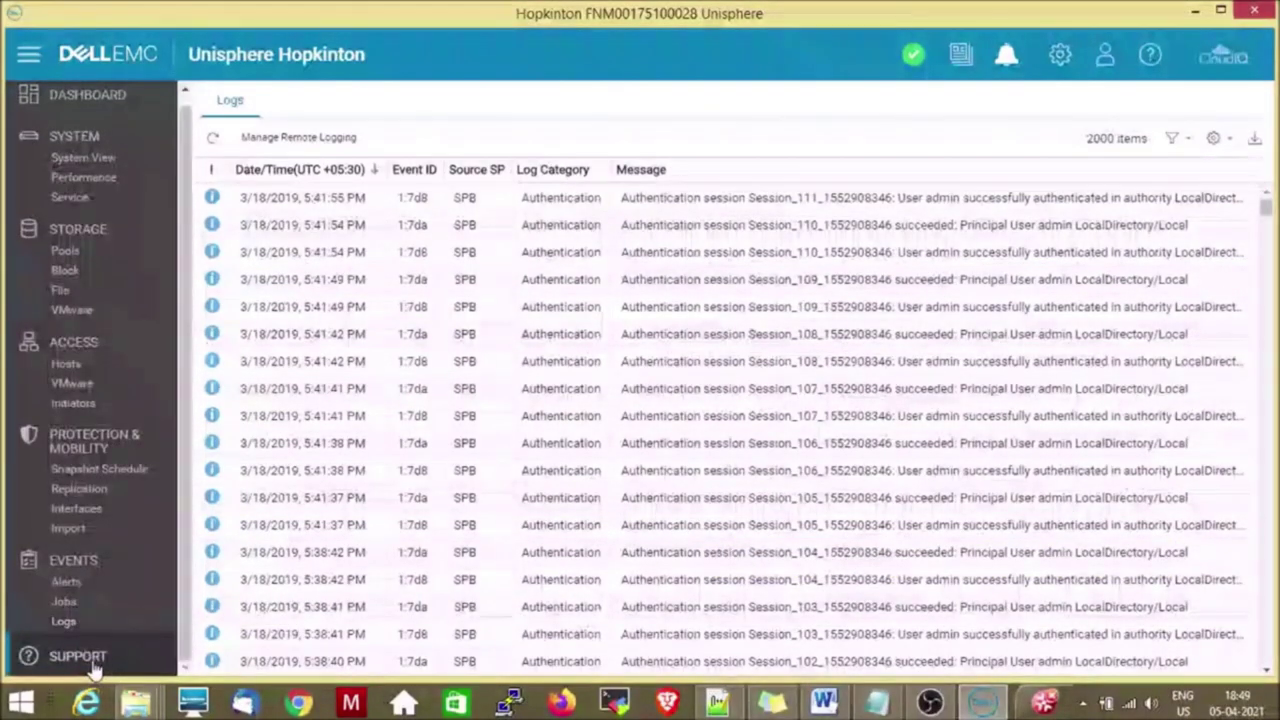
left_click(92, 664)
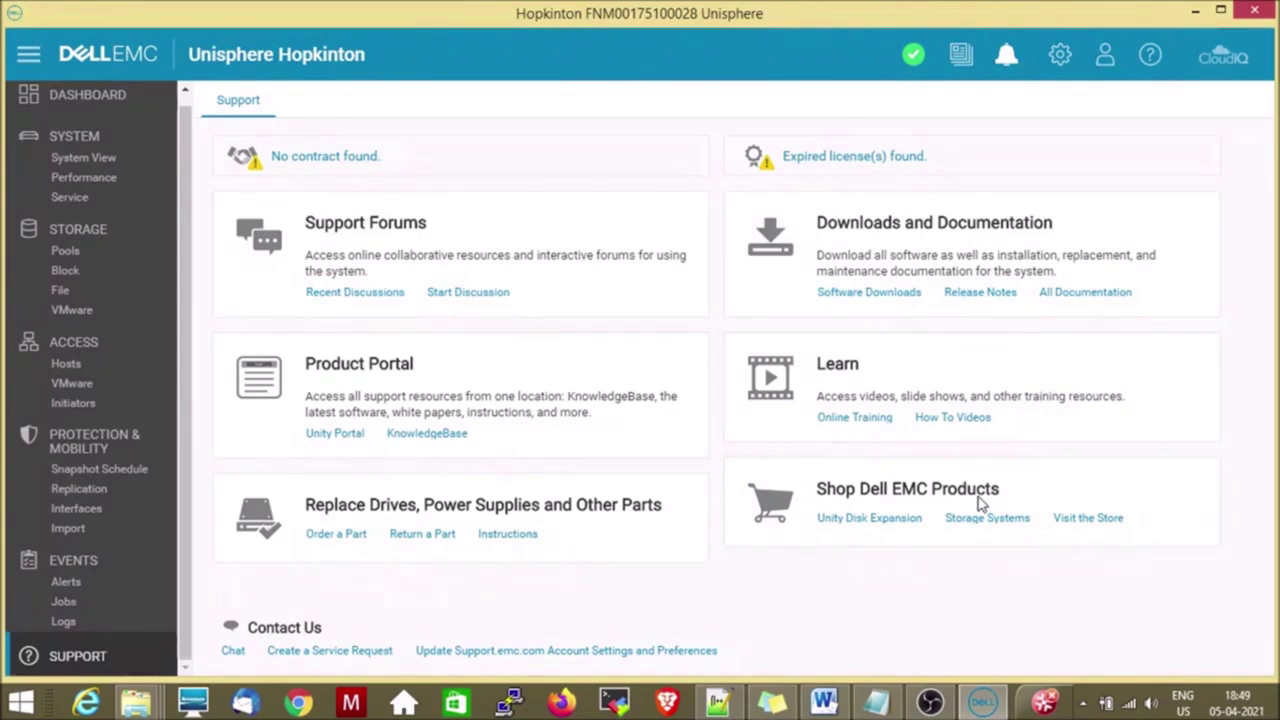
left_click(1088, 527)
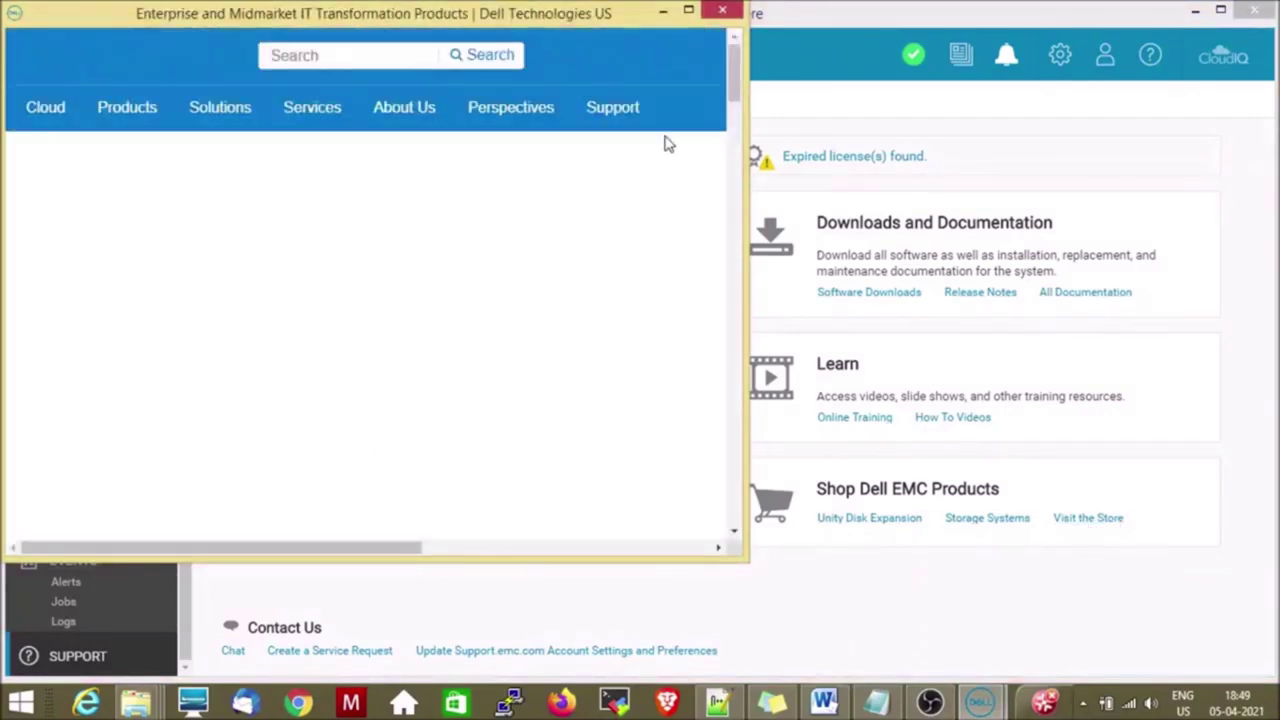
Maximize and close the Dell store window, then minimize the Unisphere window.
left_click(686, 10)
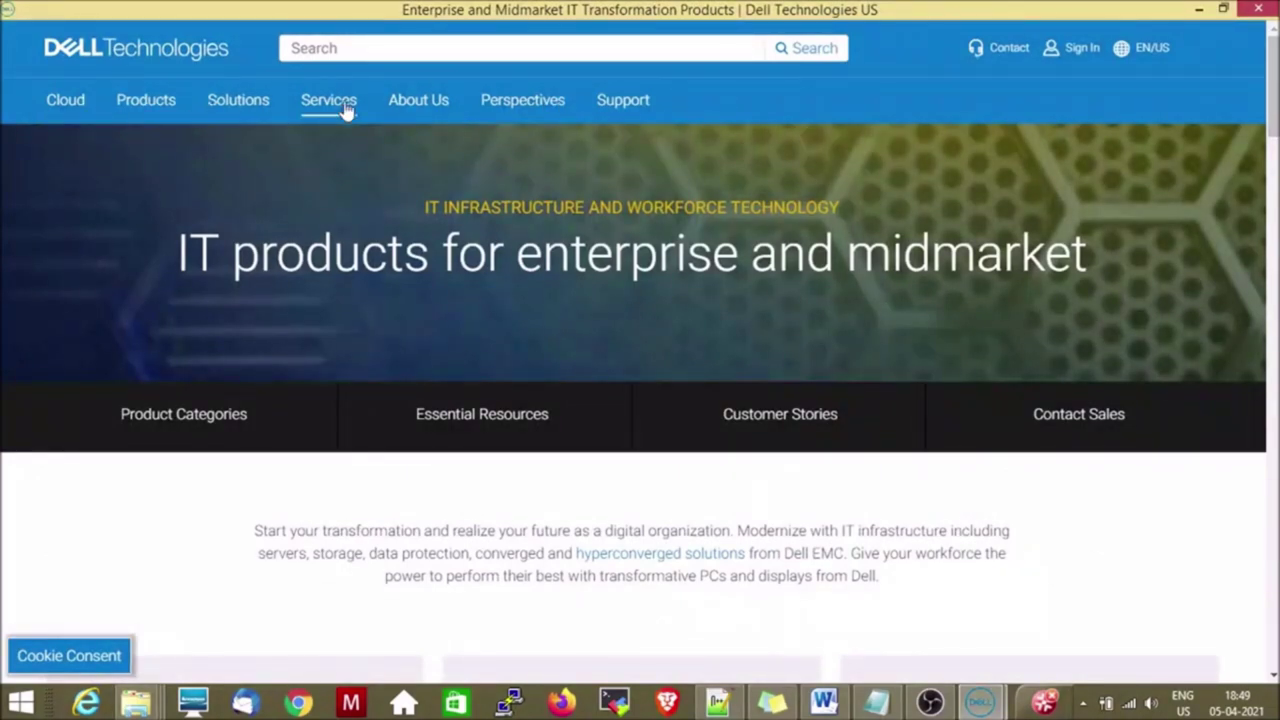
left_click(1259, 10)
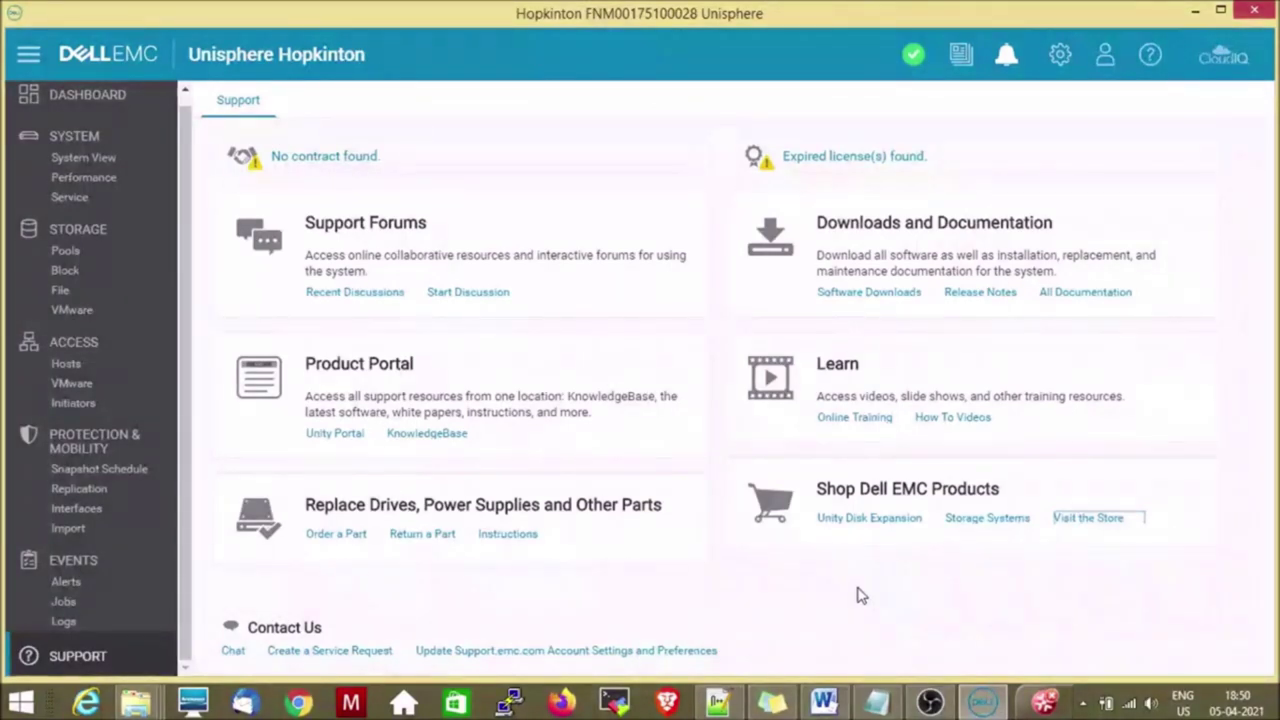
left_click(1197, 12)
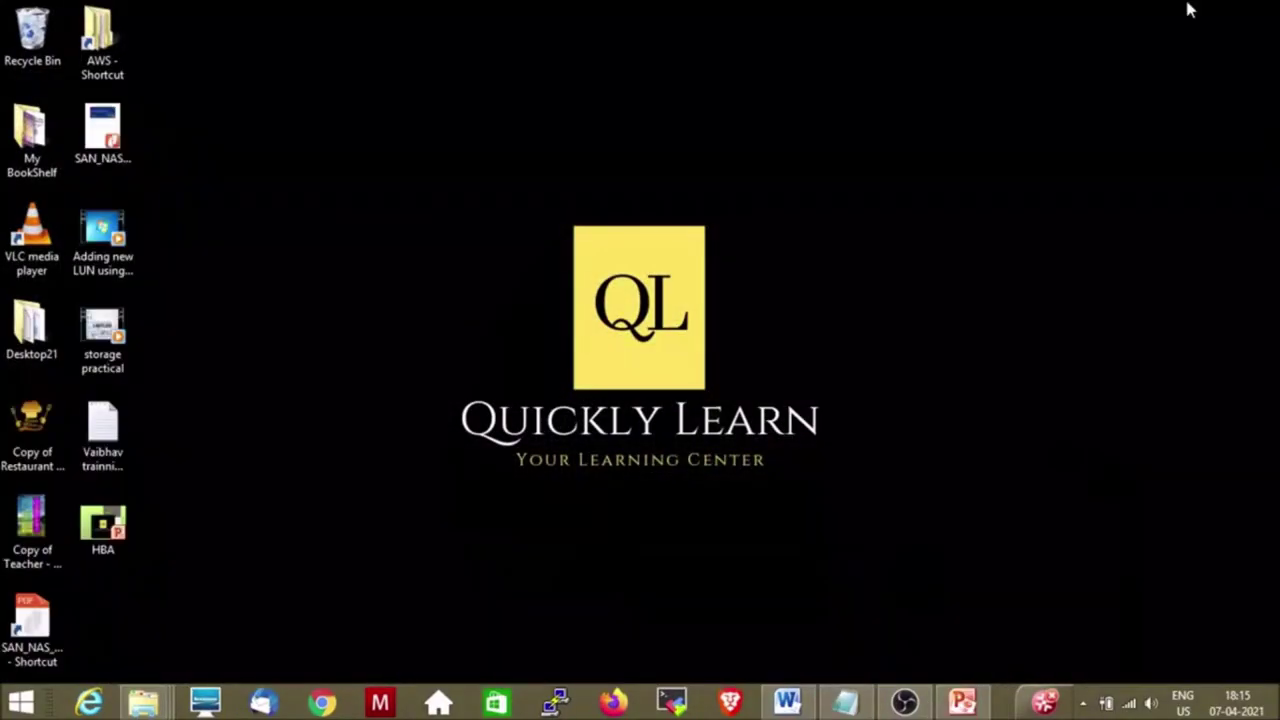
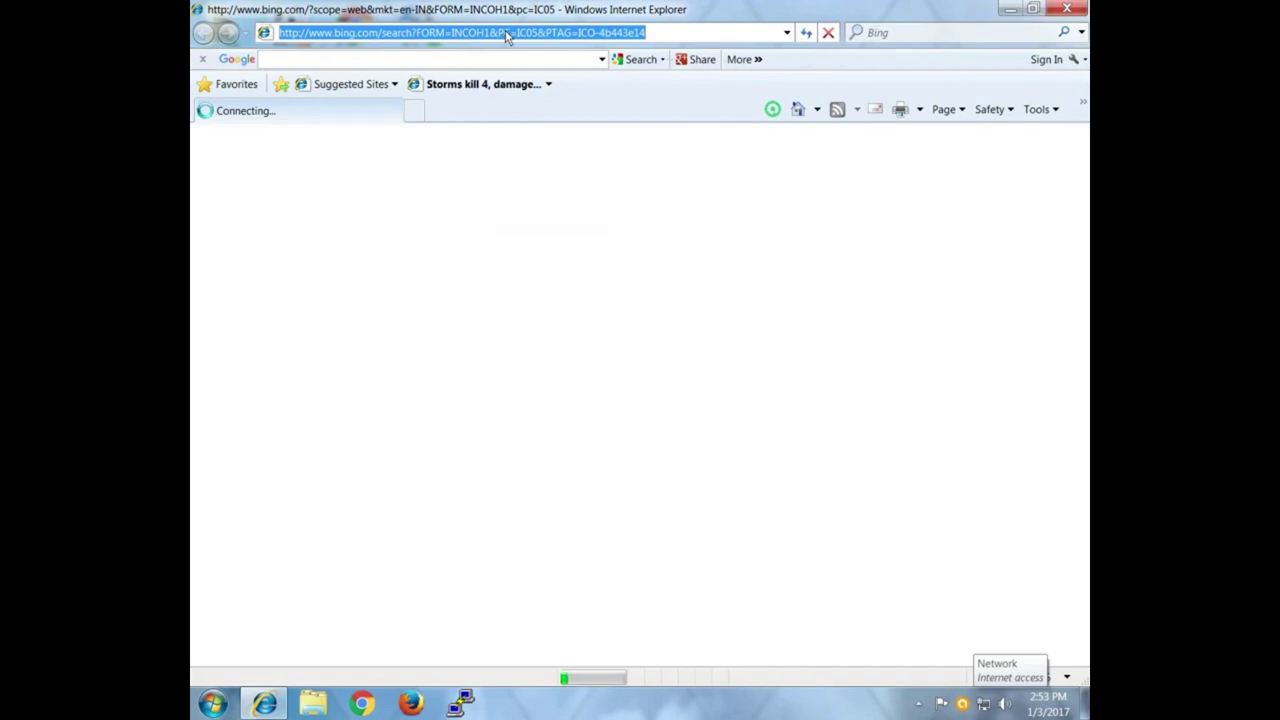
Load the array's management address 192.168.0.203 in Internet Explorer.
type("192.")
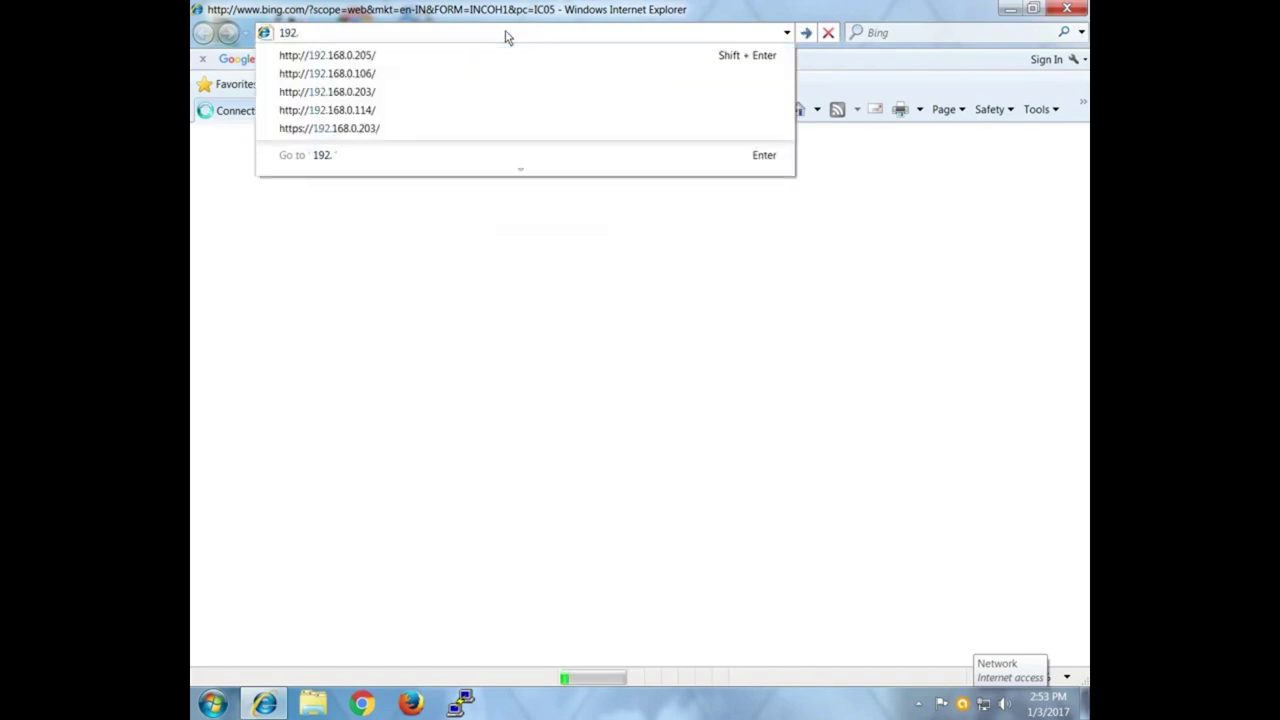
type("168.0.203")
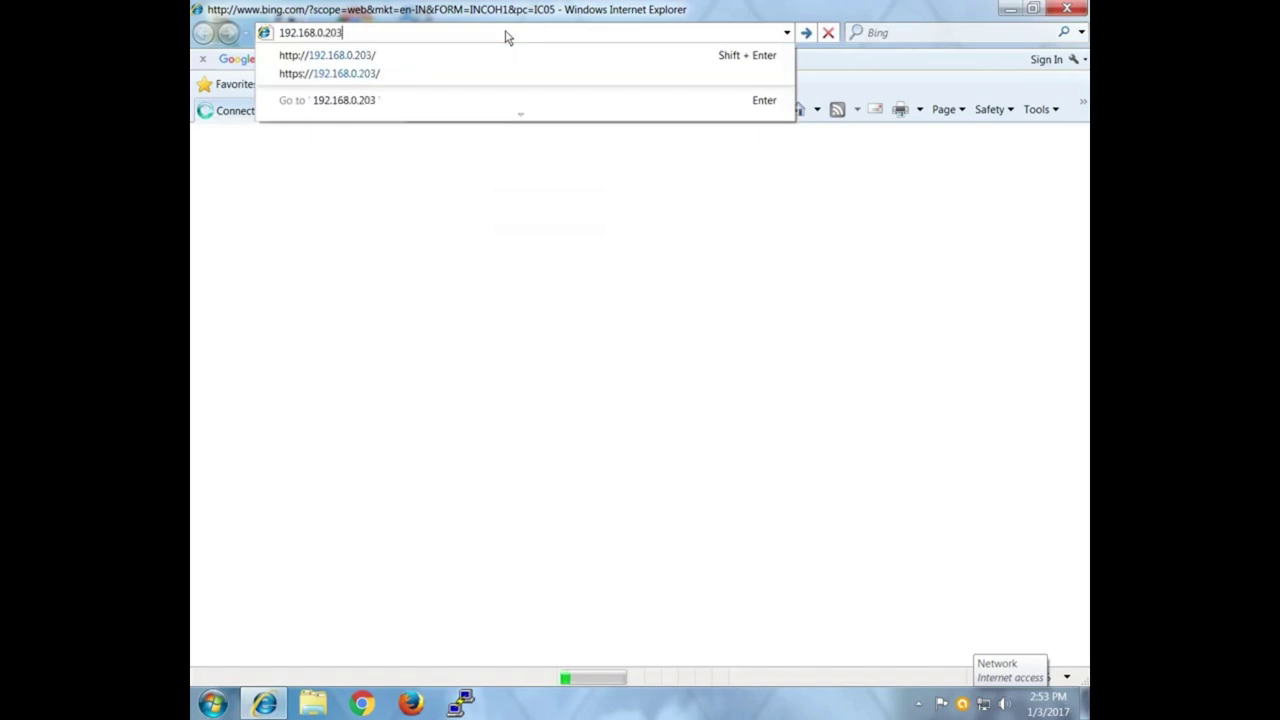
key("Return")
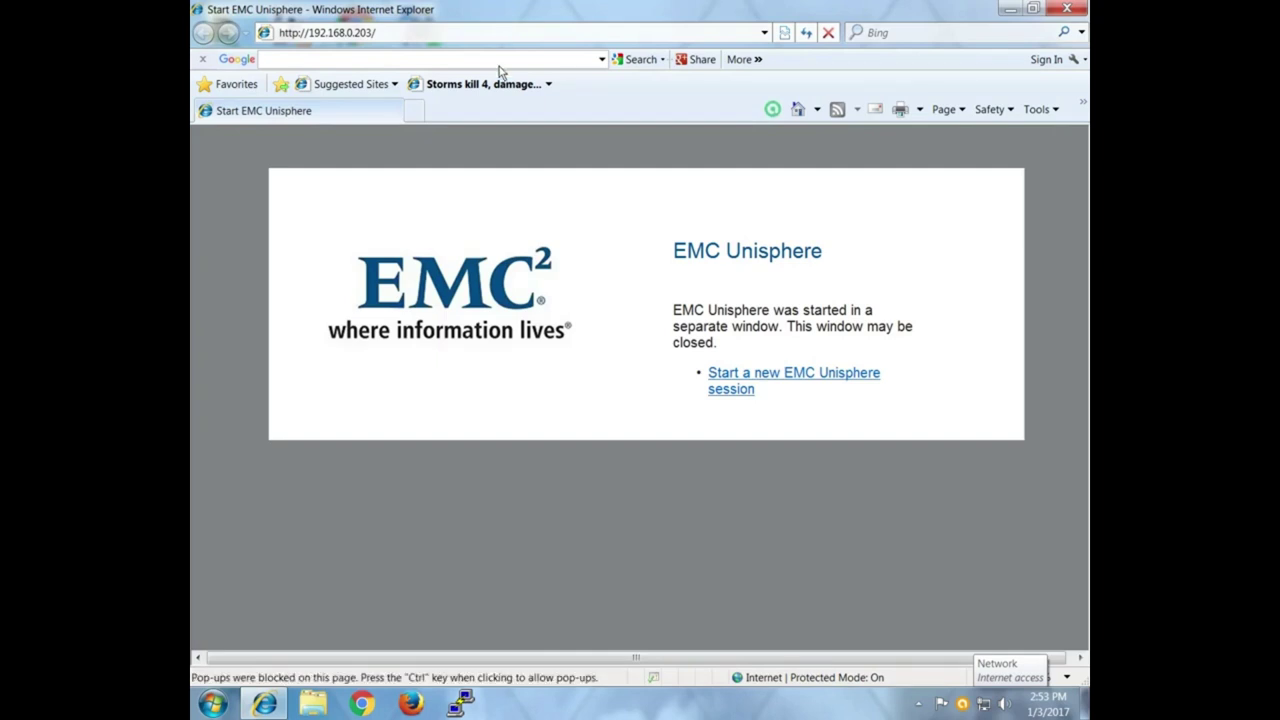
Start a new Unisphere session in its own window, close the Java console, and maximize it.
left_click(748, 381)
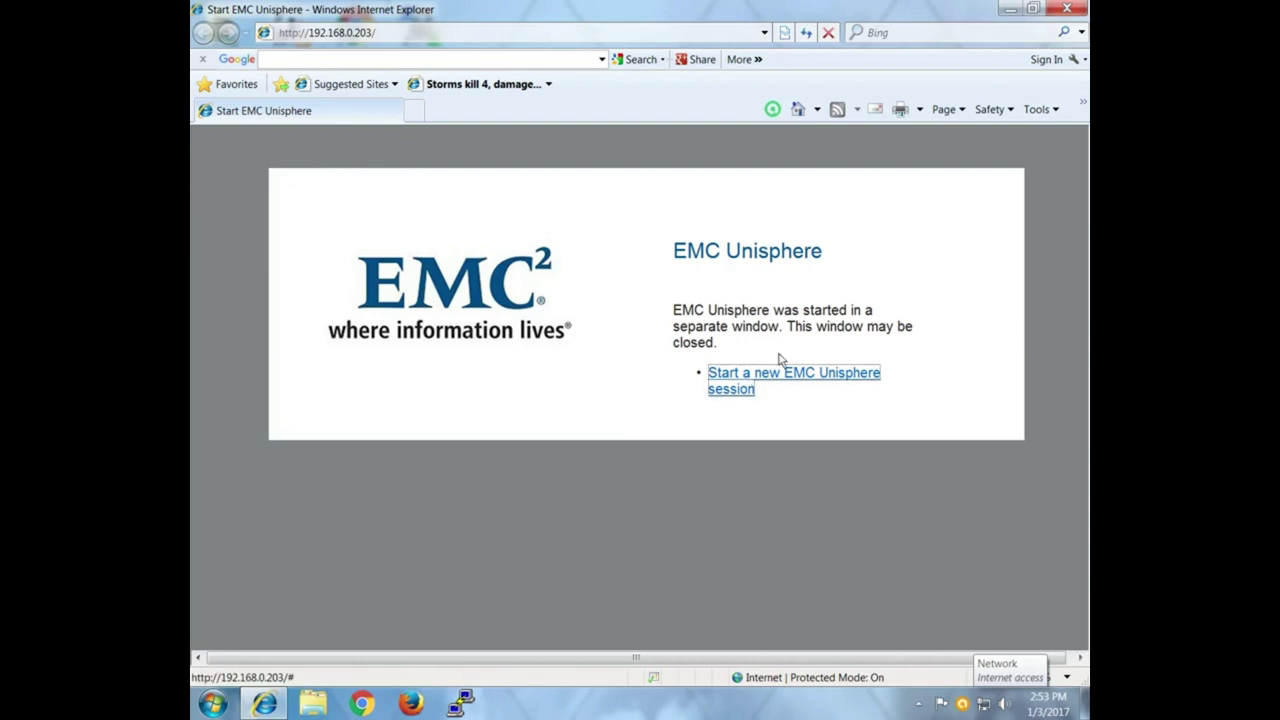
left_click(805, 378)
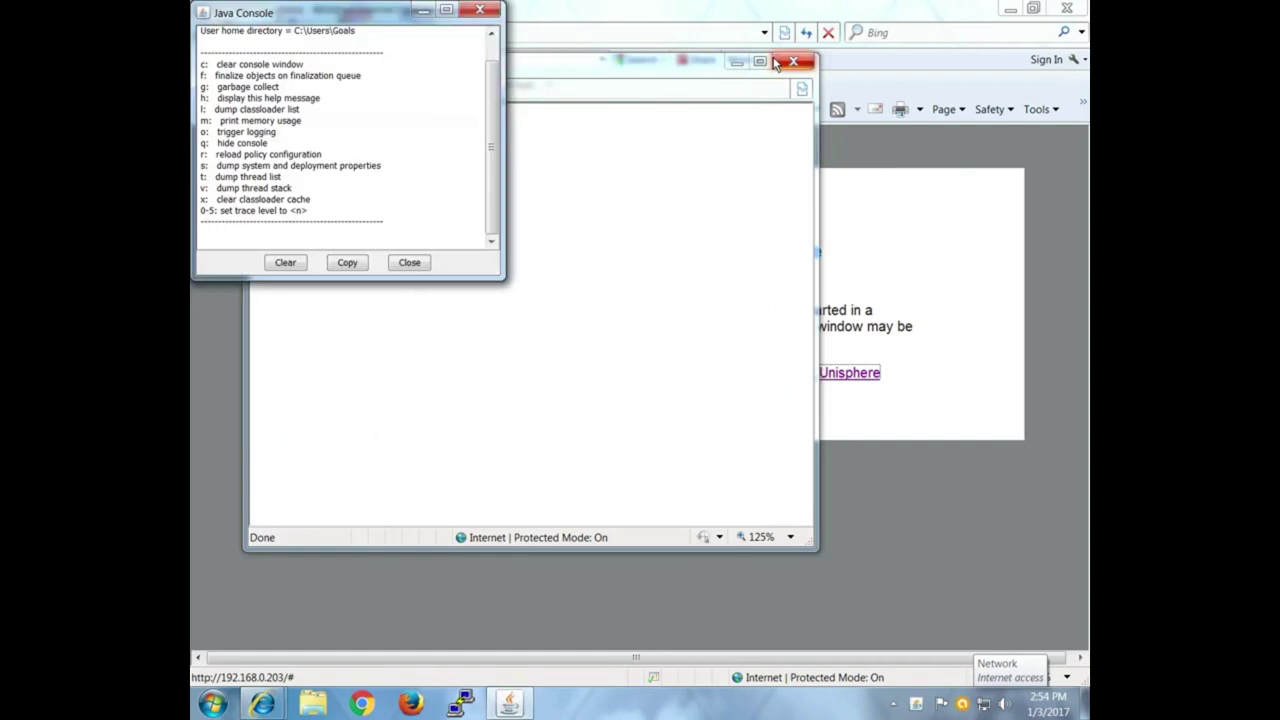
left_click(410, 264)
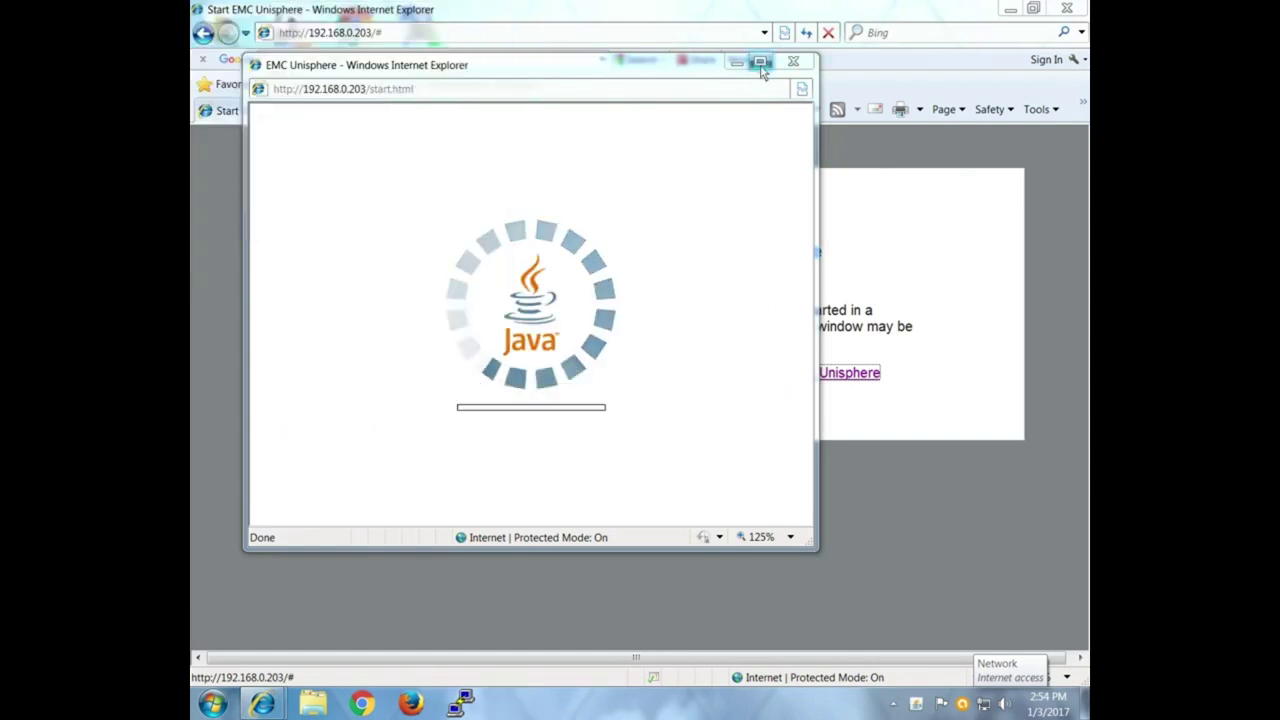
left_click(761, 61)
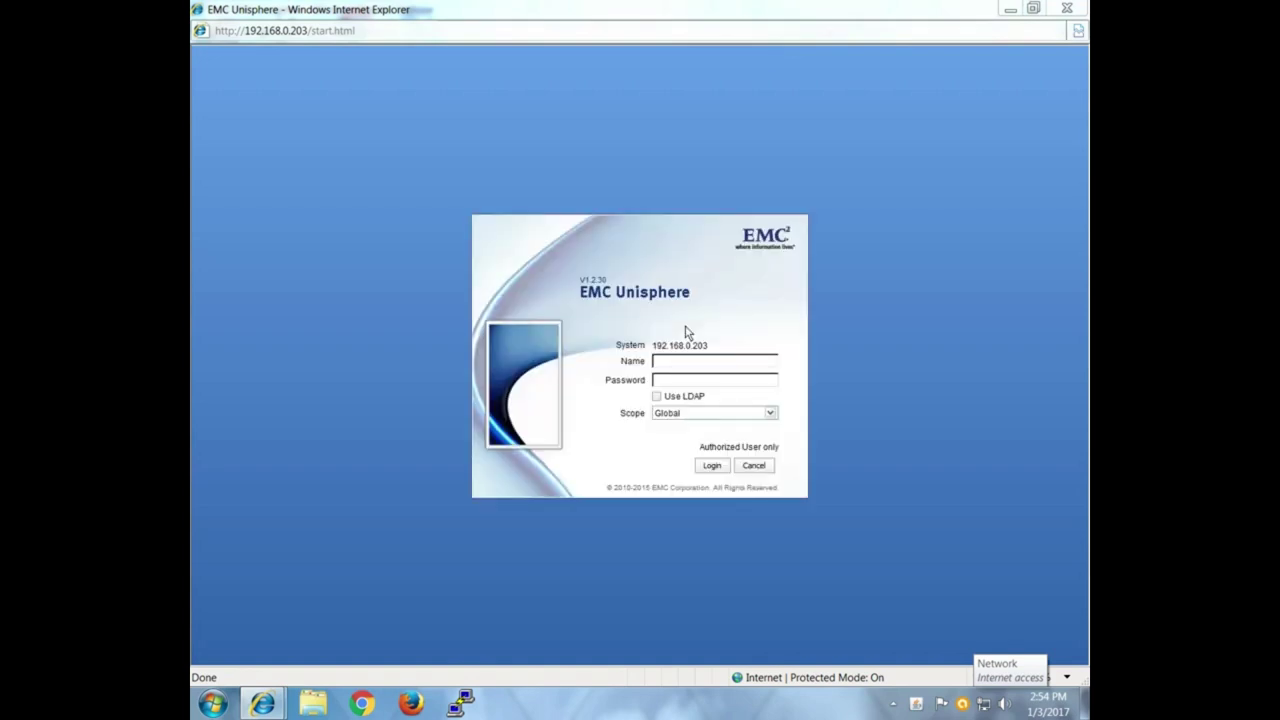
Sign in with the administrator username and its password.
type("sysadmin")
key("Tab")
type("sysadmin")
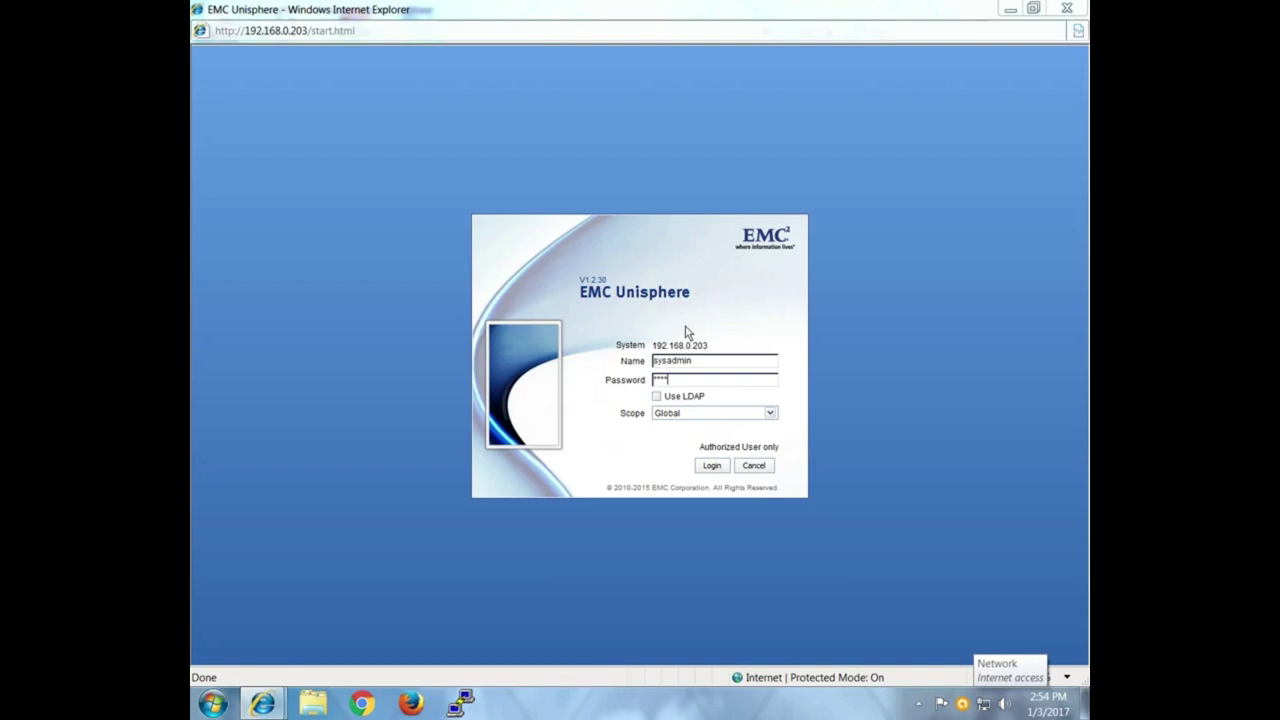
key("Return")
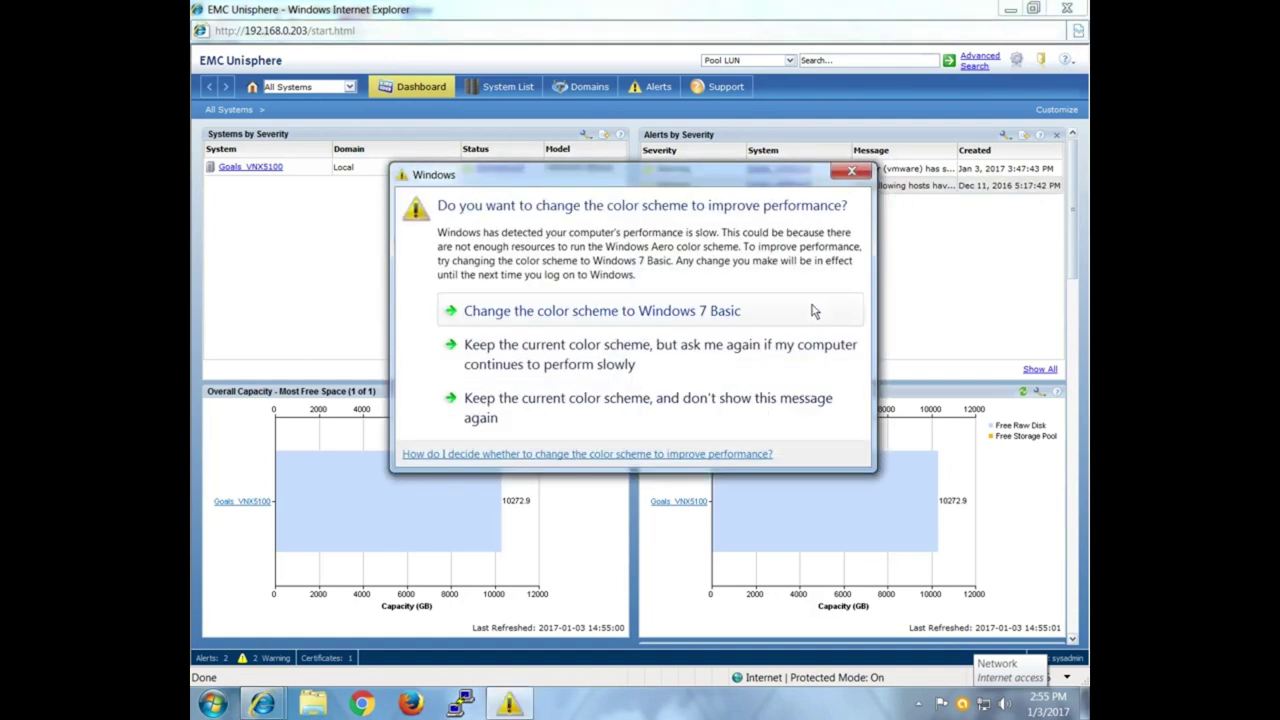
Dismiss the colour-scheme prompt, put Capacity for File on the bottom-right panel, then select Goals_VNX5100.
left_click(851, 172)
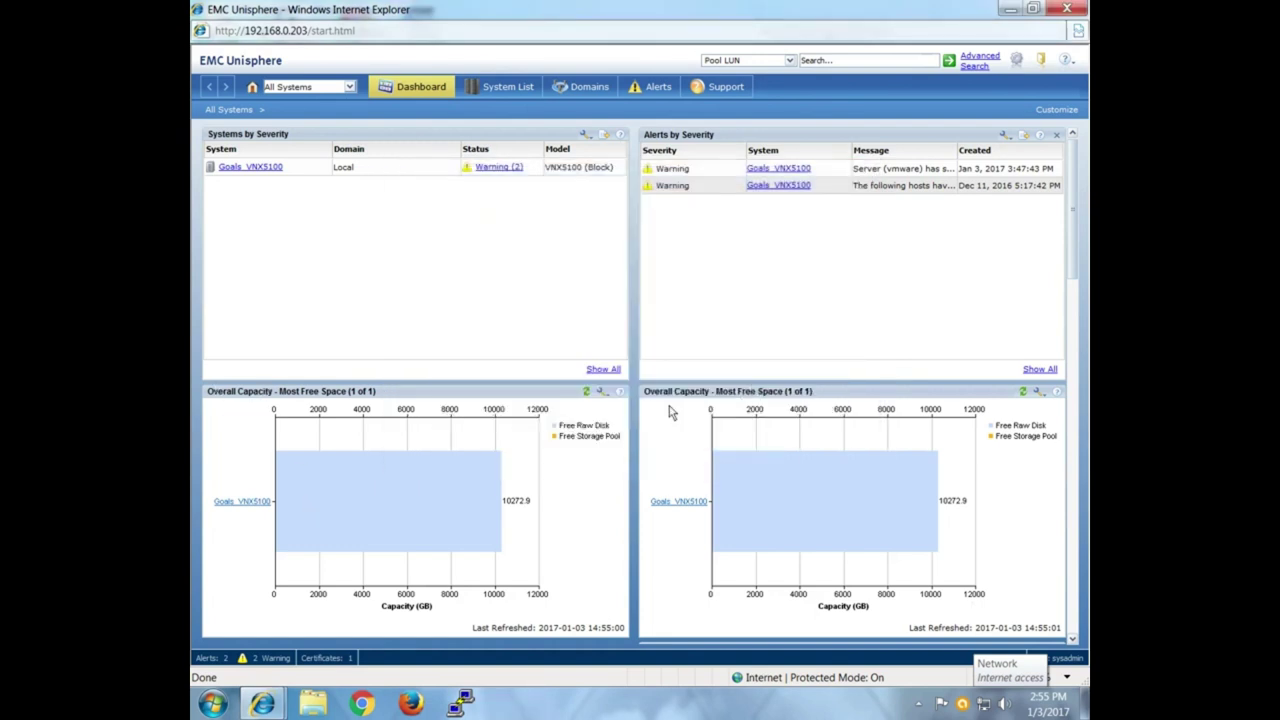
left_click(1066, 111)
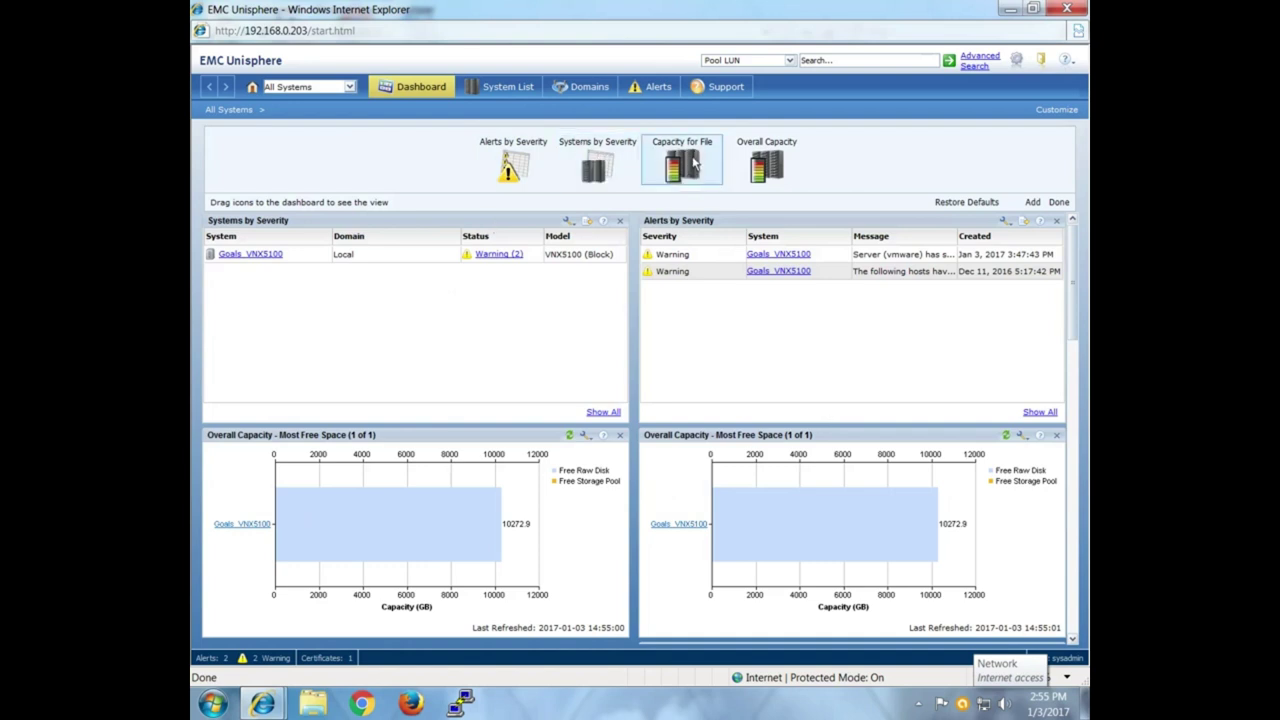
left_click_drag(695, 165, 760, 487)
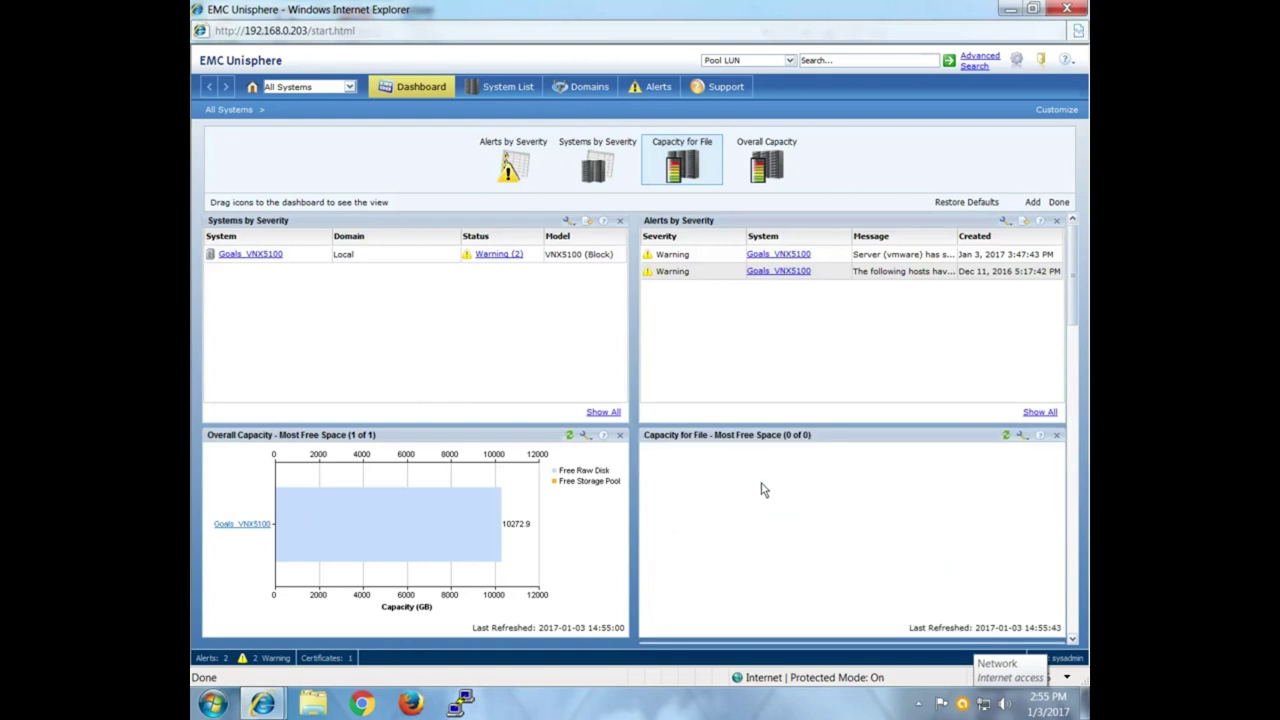
left_click(1059, 202)
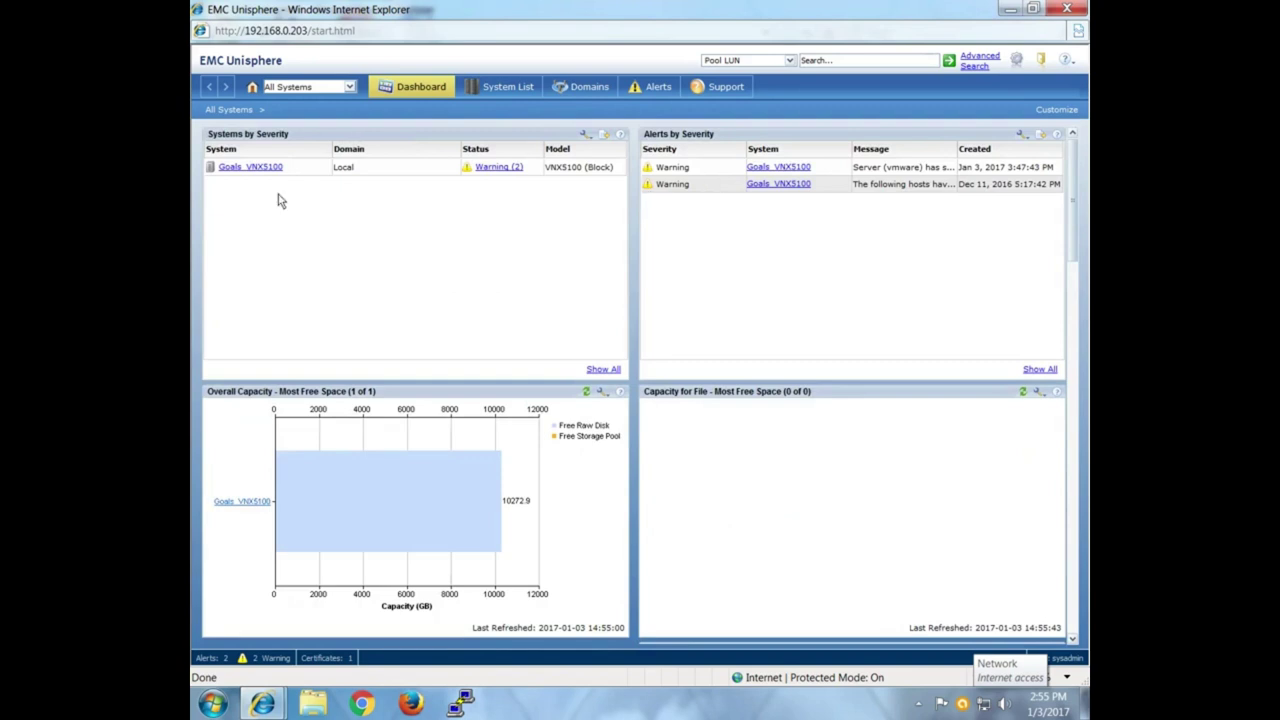
left_click(252, 176)
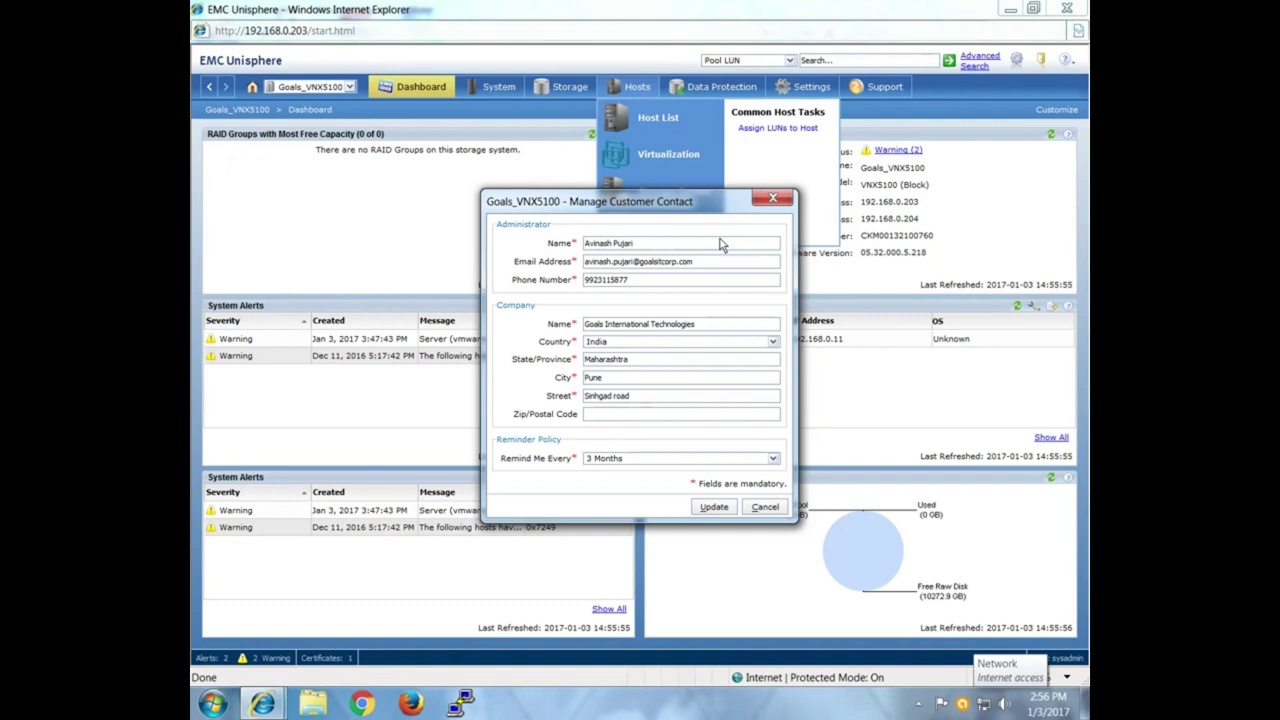
Fix the administrator's e-mail, enter the company's postal code, keep 3-month reminders, and save.
left_click(678, 262)
type("loud")
left_click(614, 418)
type("411030")
left_click(704, 460)
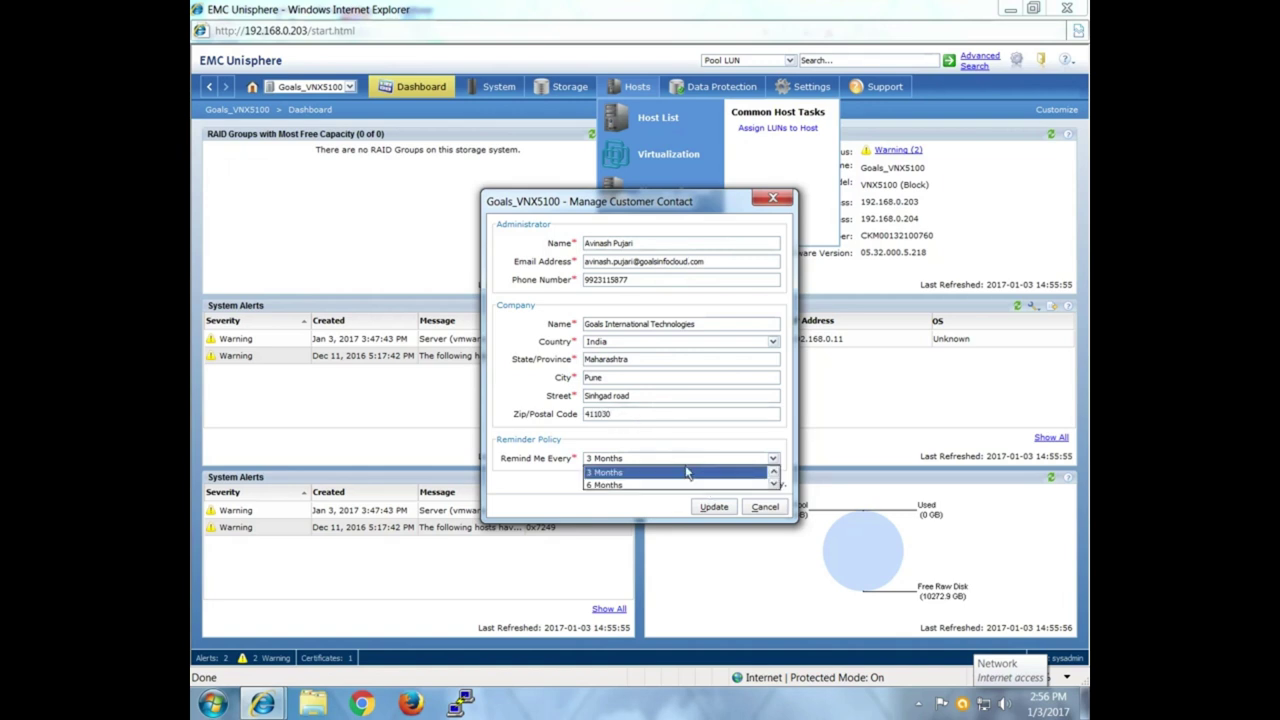
left_click(687, 474)
left_click(714, 508)
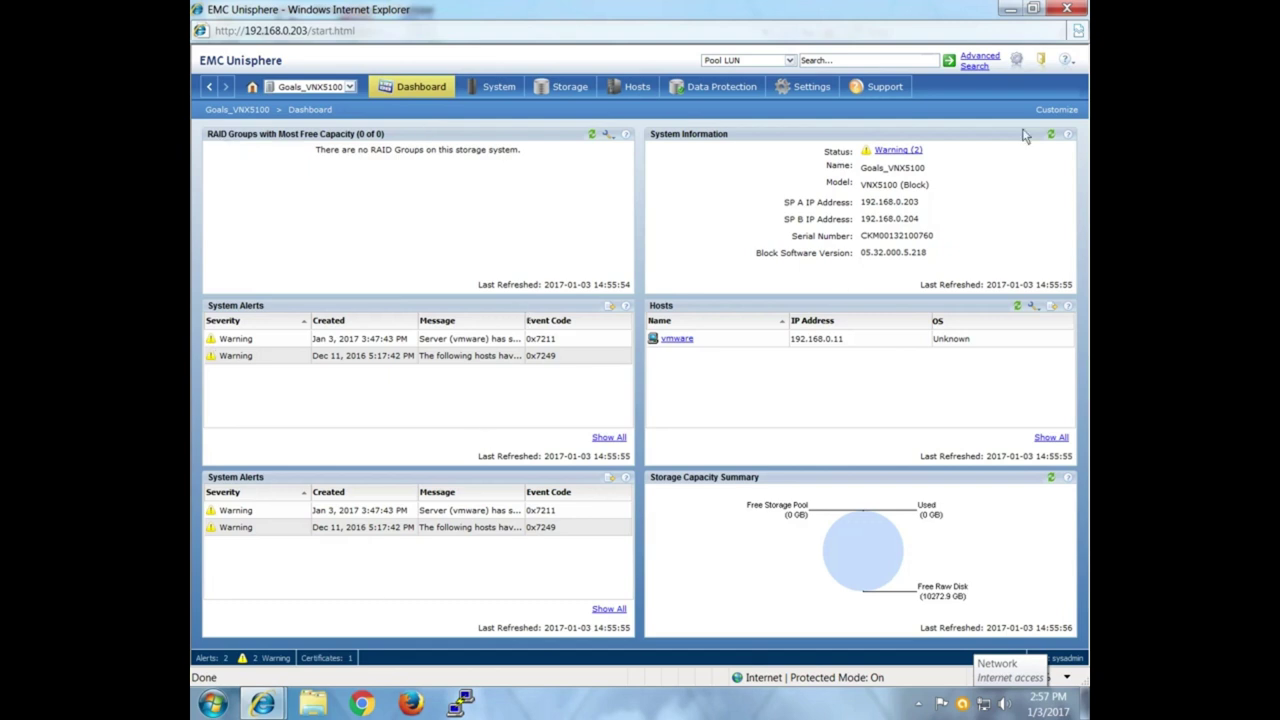
Close dashboard customization, keep the current colour scheme, and switch to the System page.
left_click(1055, 110)
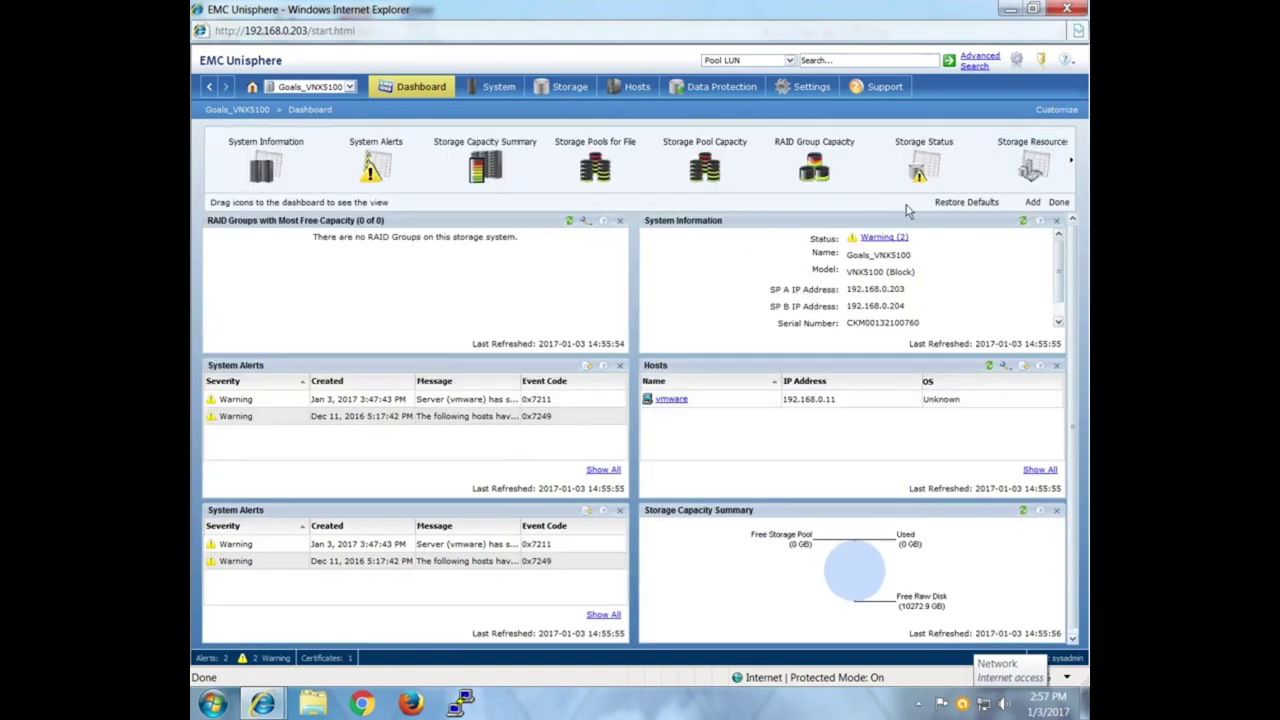
left_click(1059, 202)
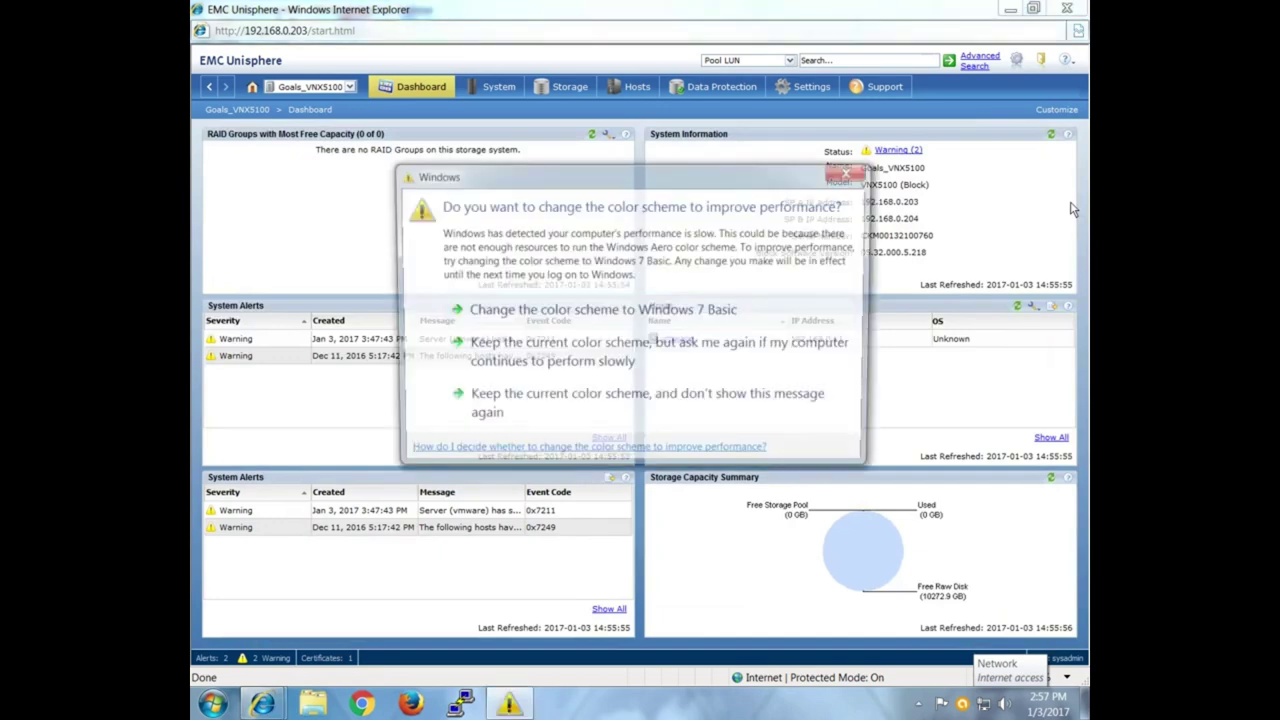
left_click(537, 418)
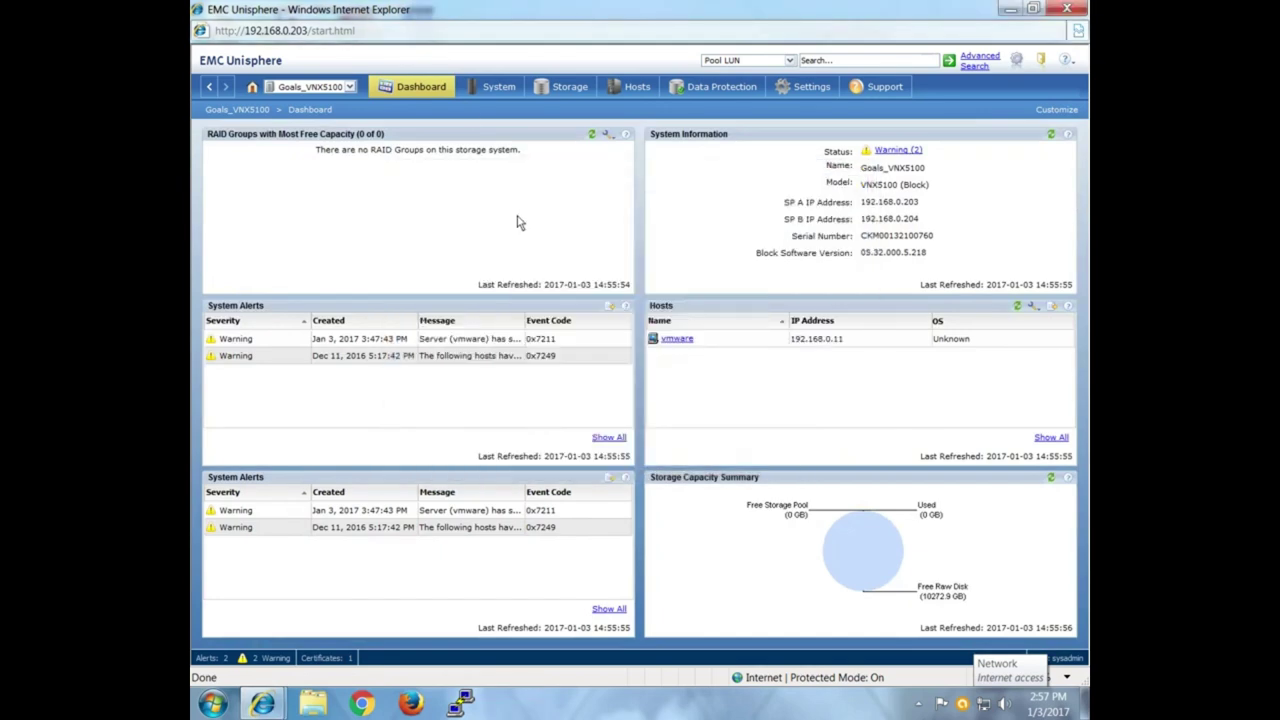
left_click(493, 86)
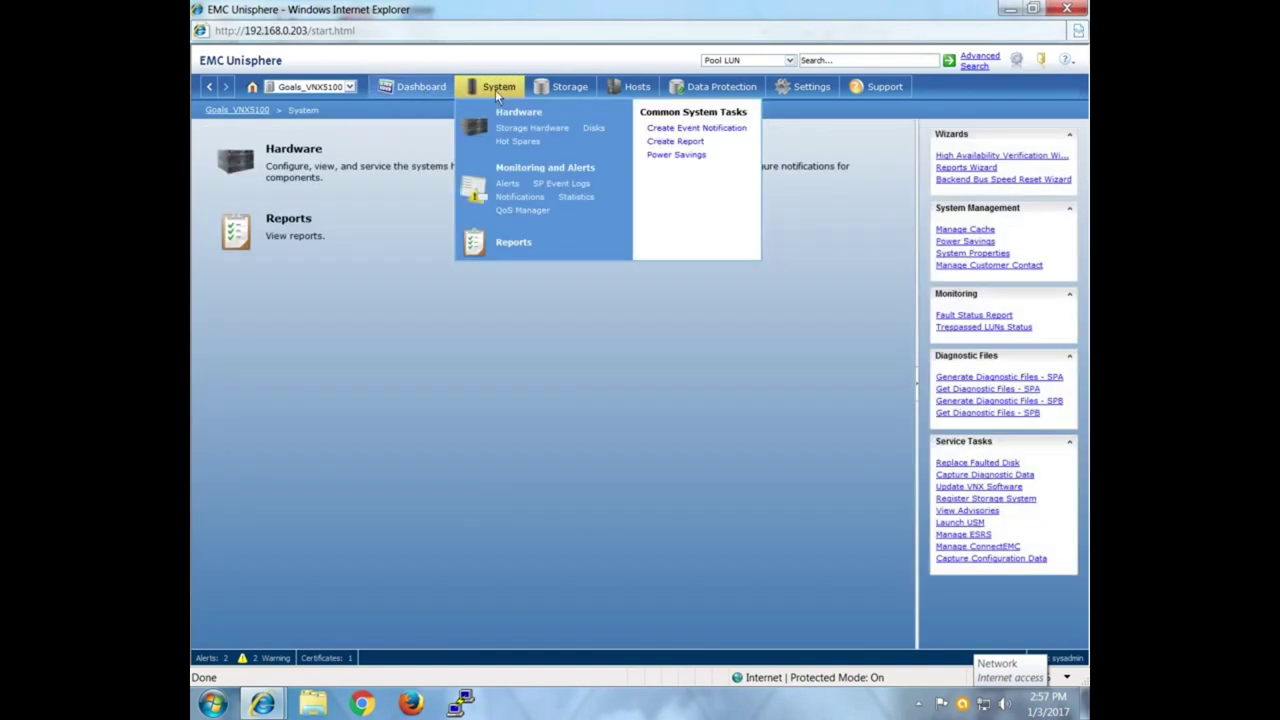
left_click(499, 87)
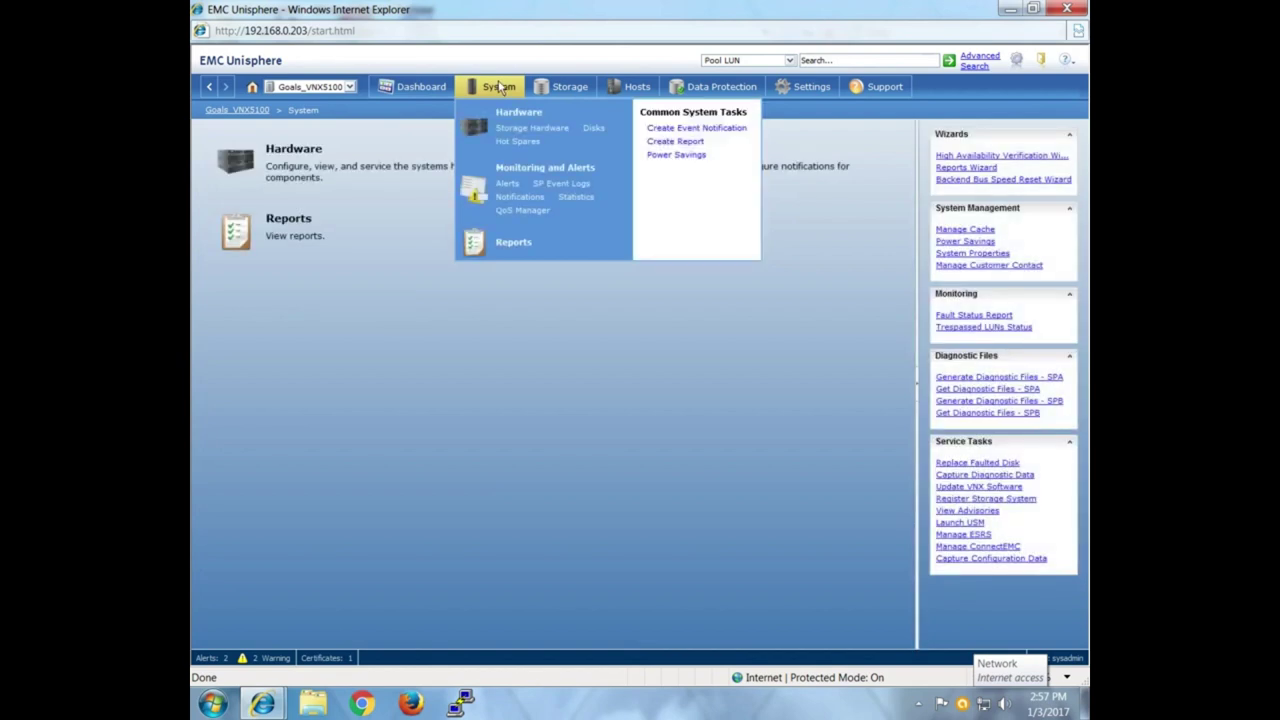
left_click(499, 87)
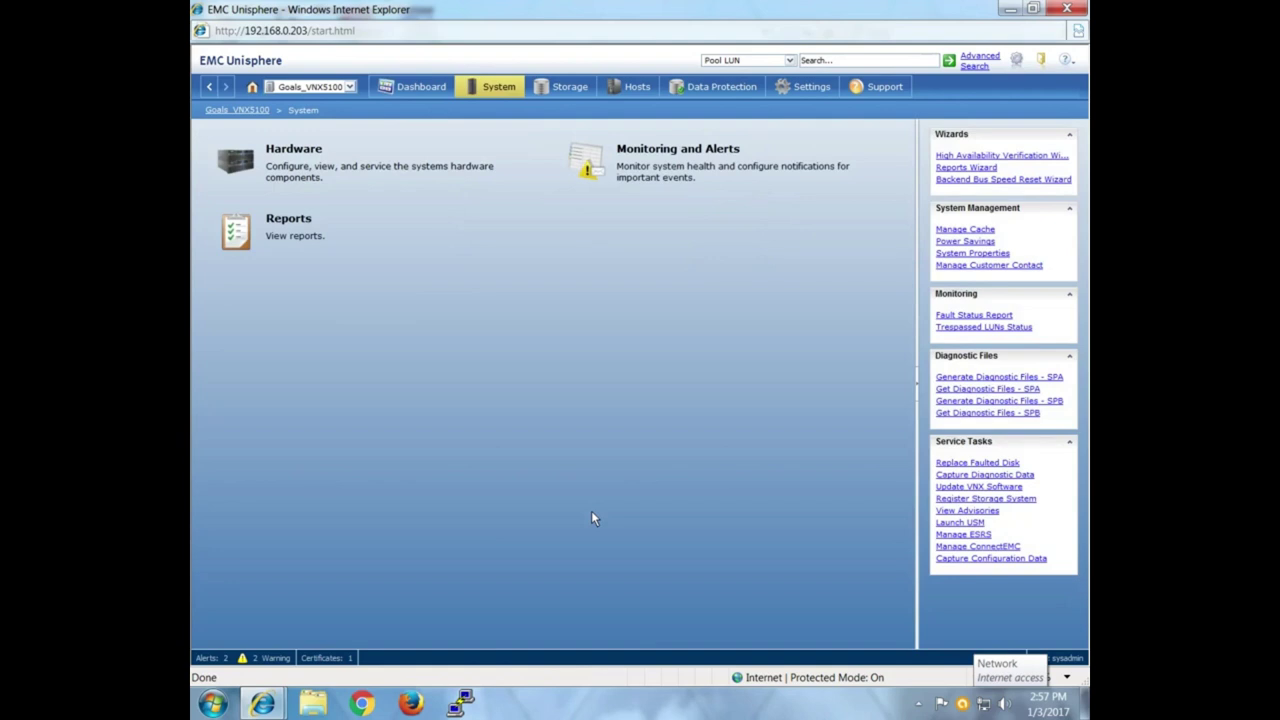
Open System > Hardware and choose Storage Hardware.
left_click(324, 158)
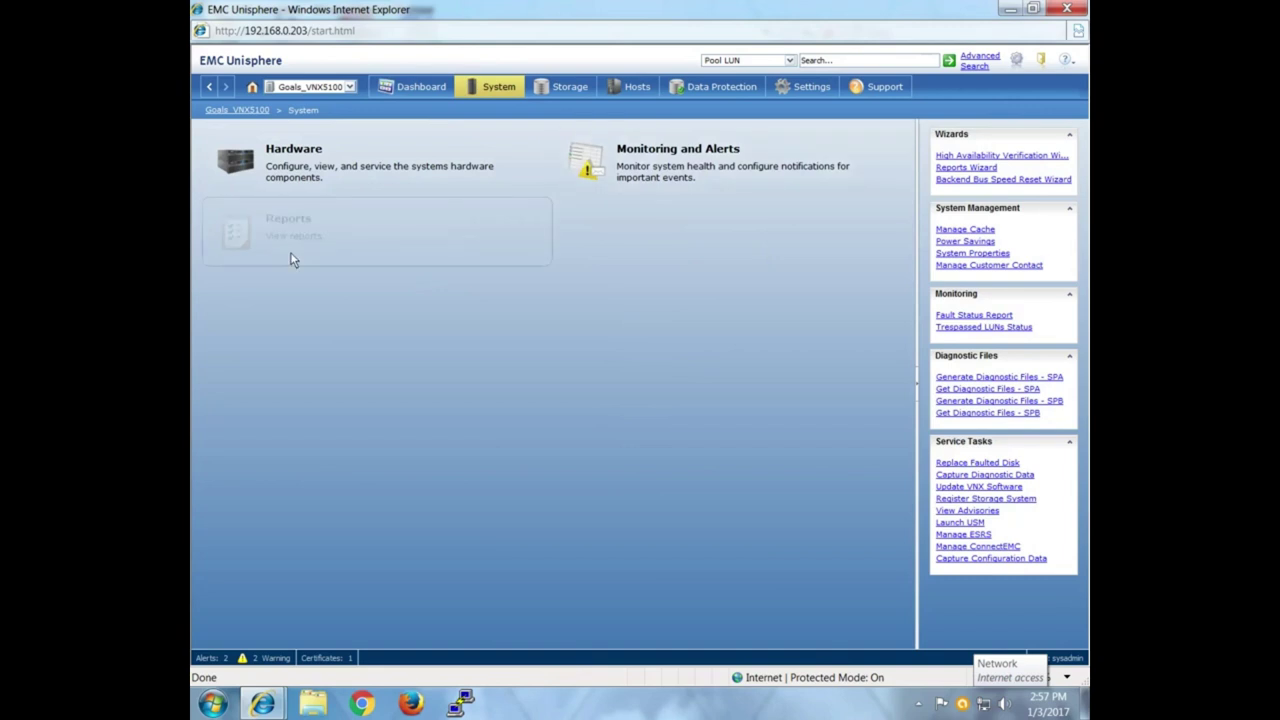
left_click(327, 167)
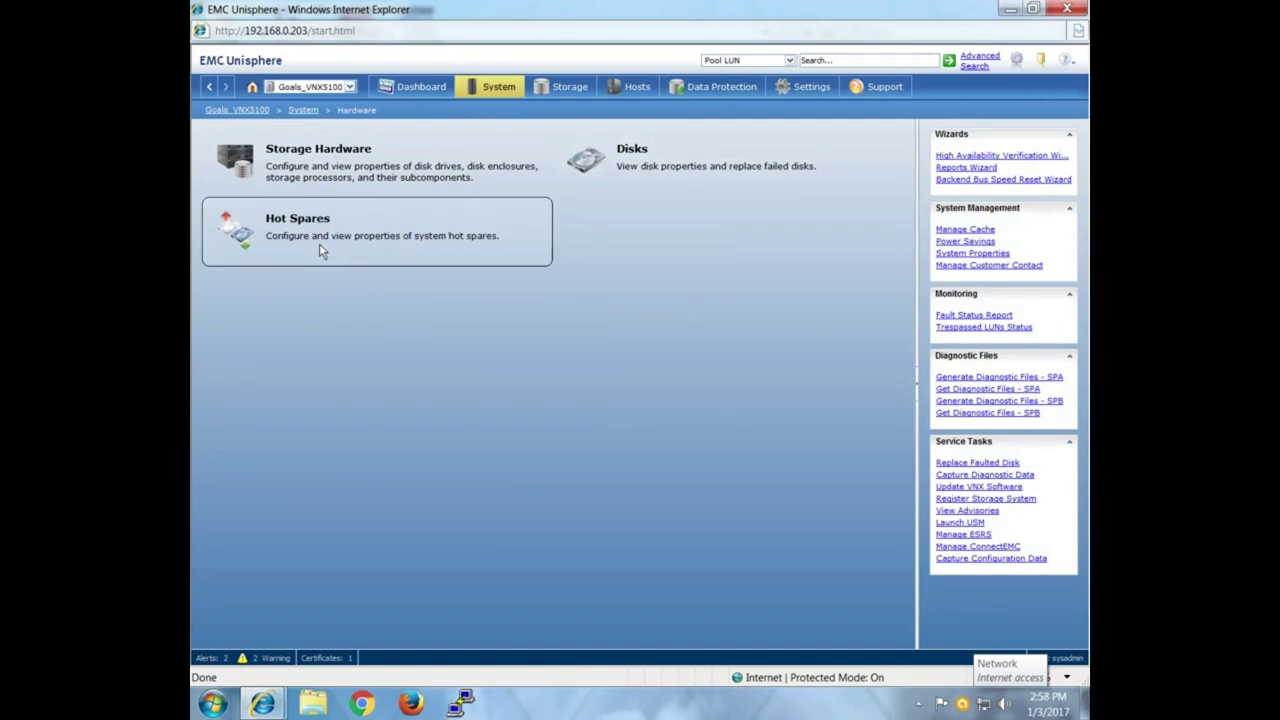
left_click(322, 177)
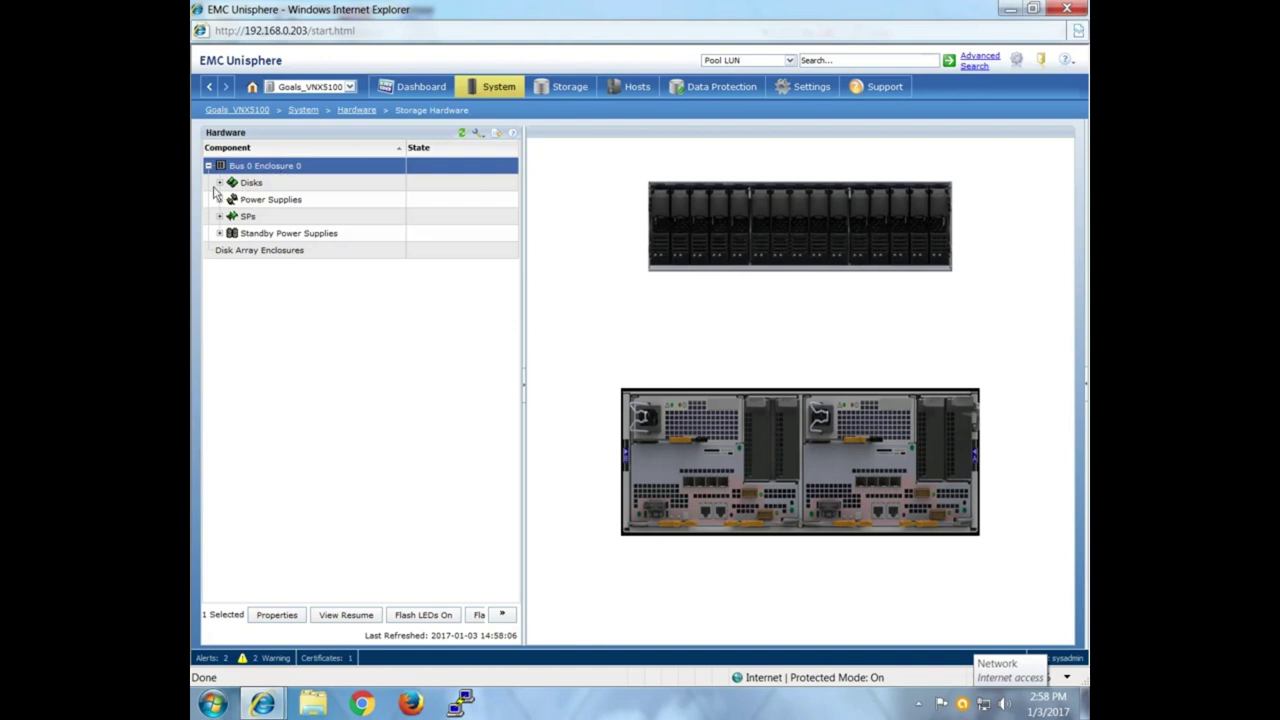
Highlight the disks, power supplies, SP A and SP B in the enclosure picture.
left_click(237, 188)
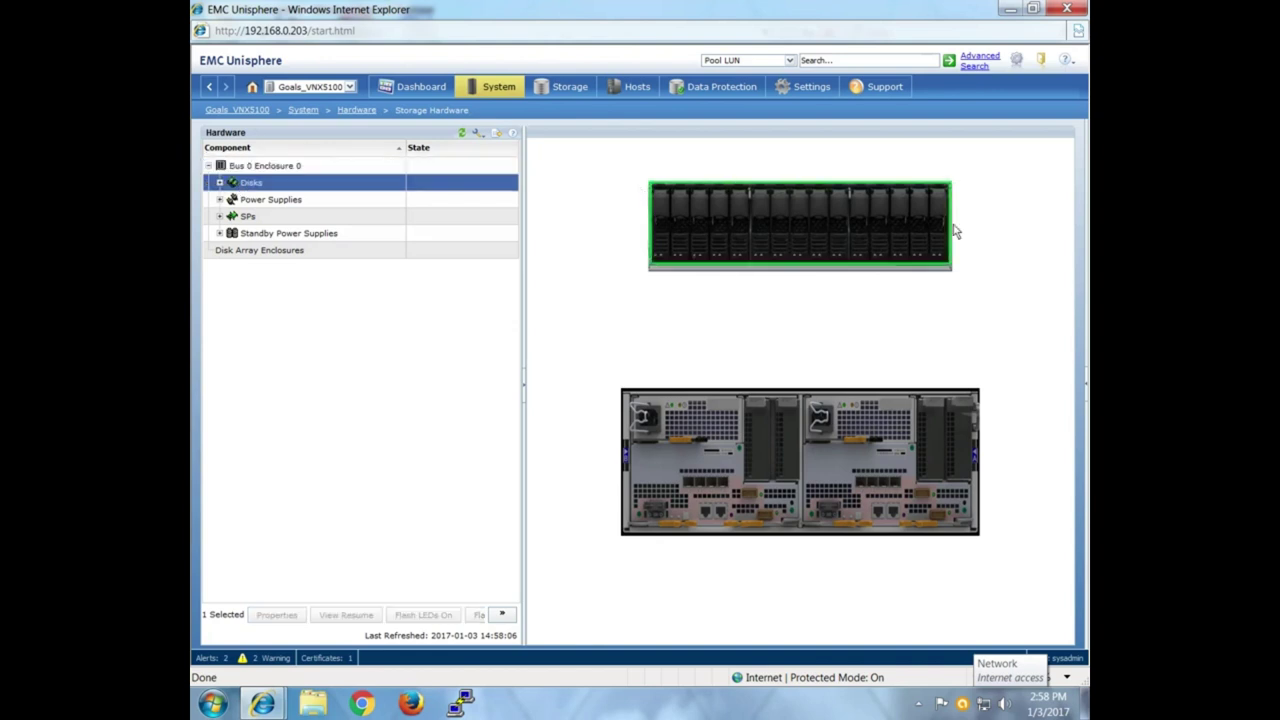
left_click(286, 200)
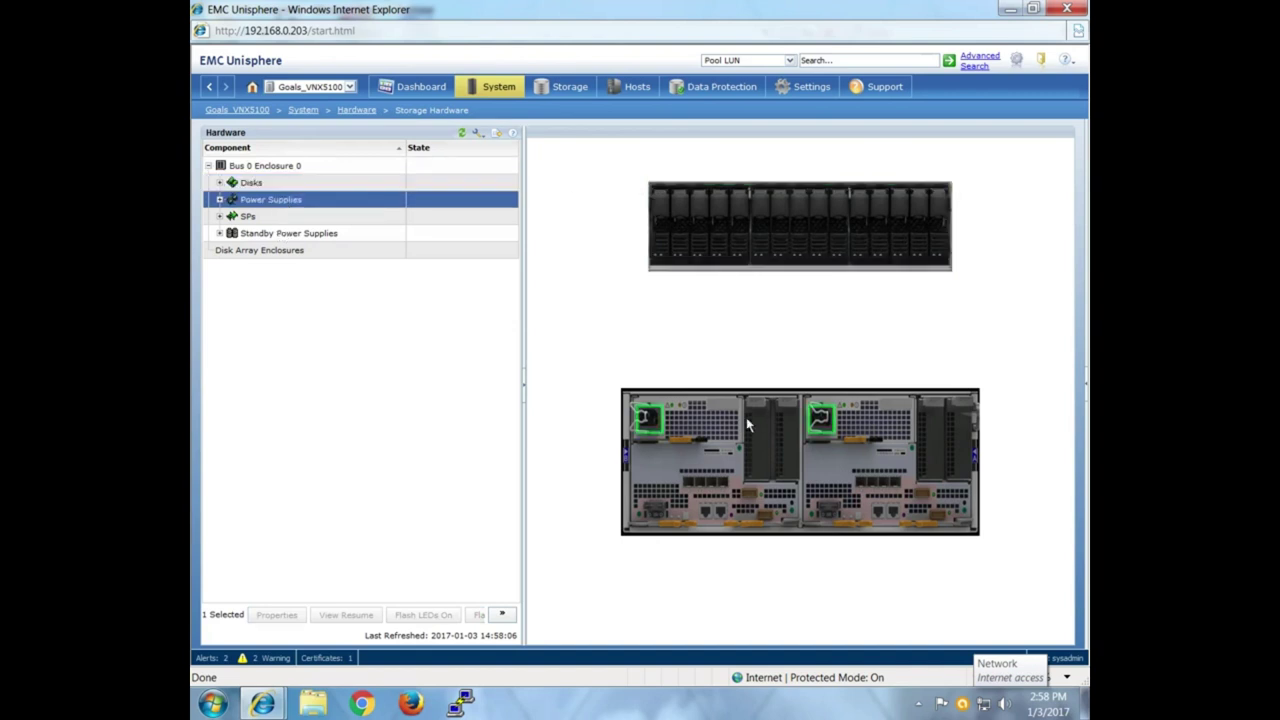
left_click(306, 219)
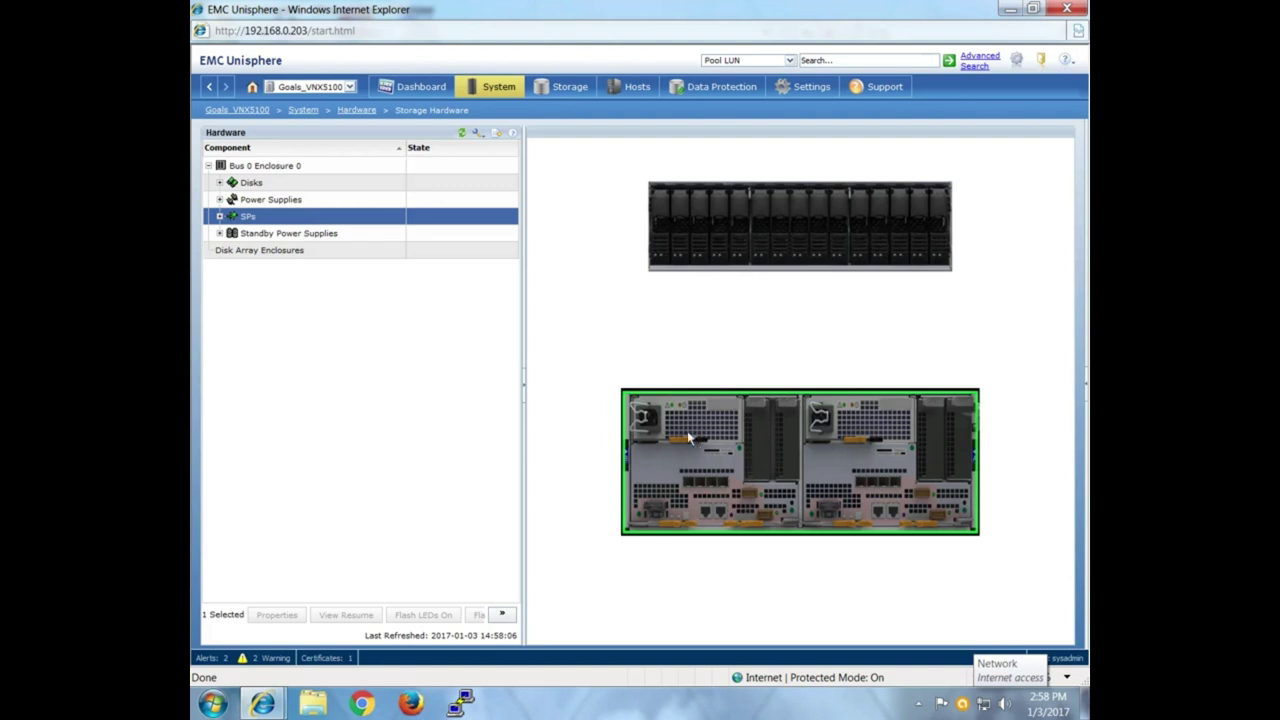
left_click(220, 216)
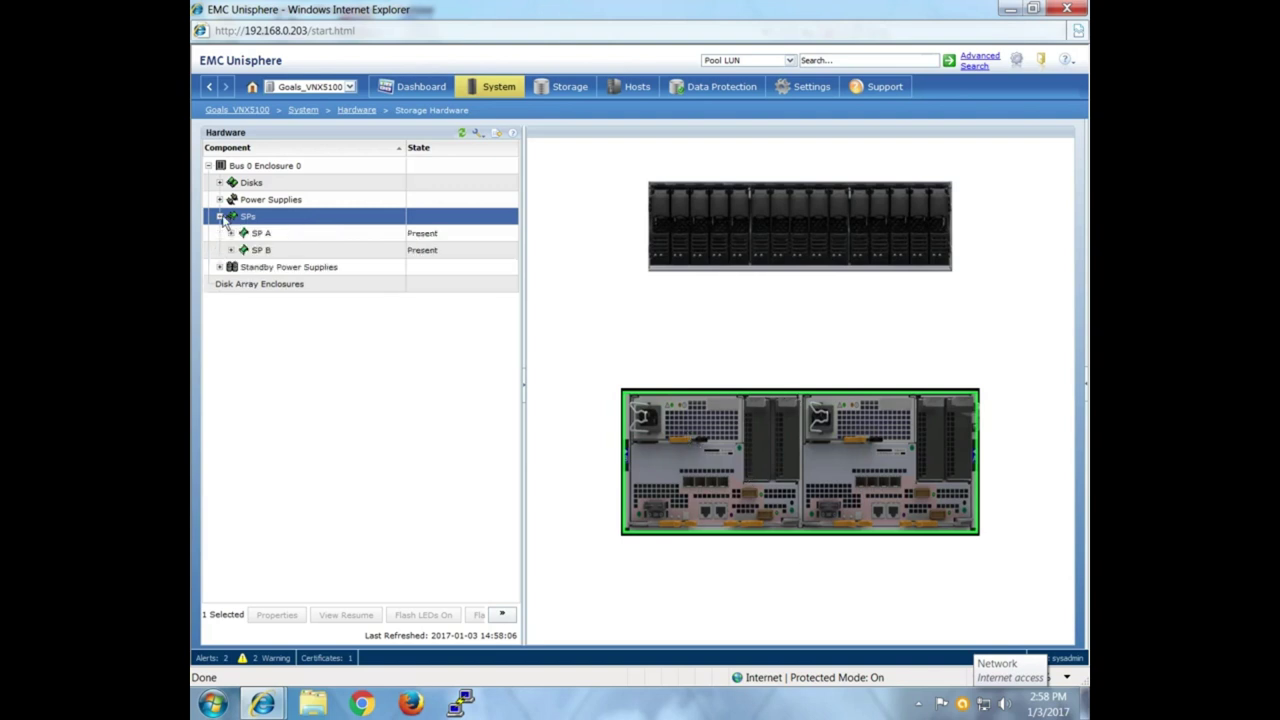
left_click(256, 236)
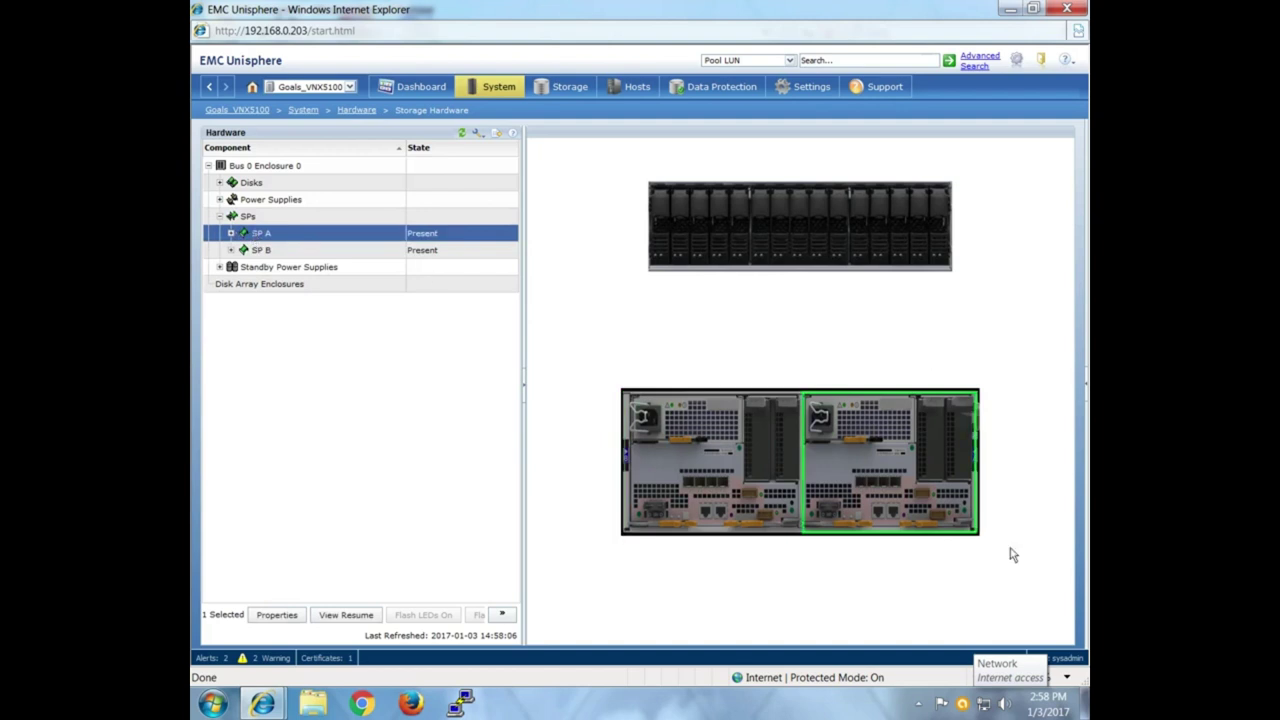
left_click(295, 250)
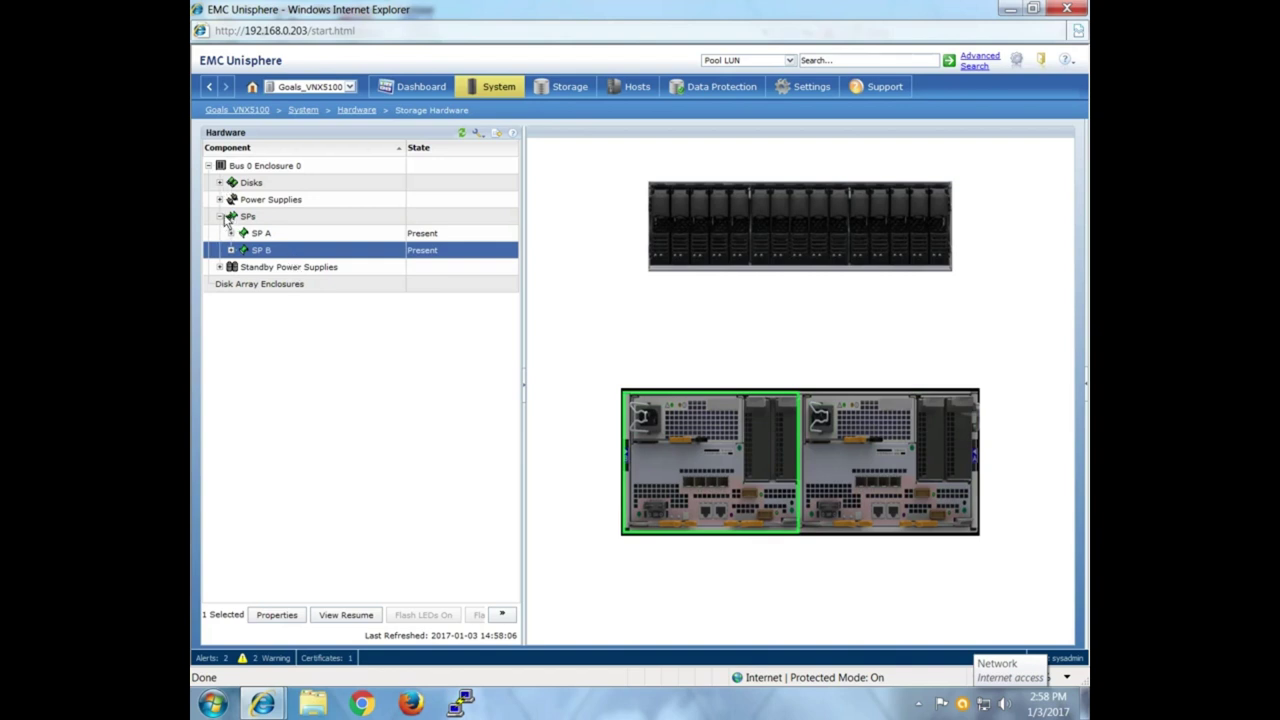
left_click(220, 216)
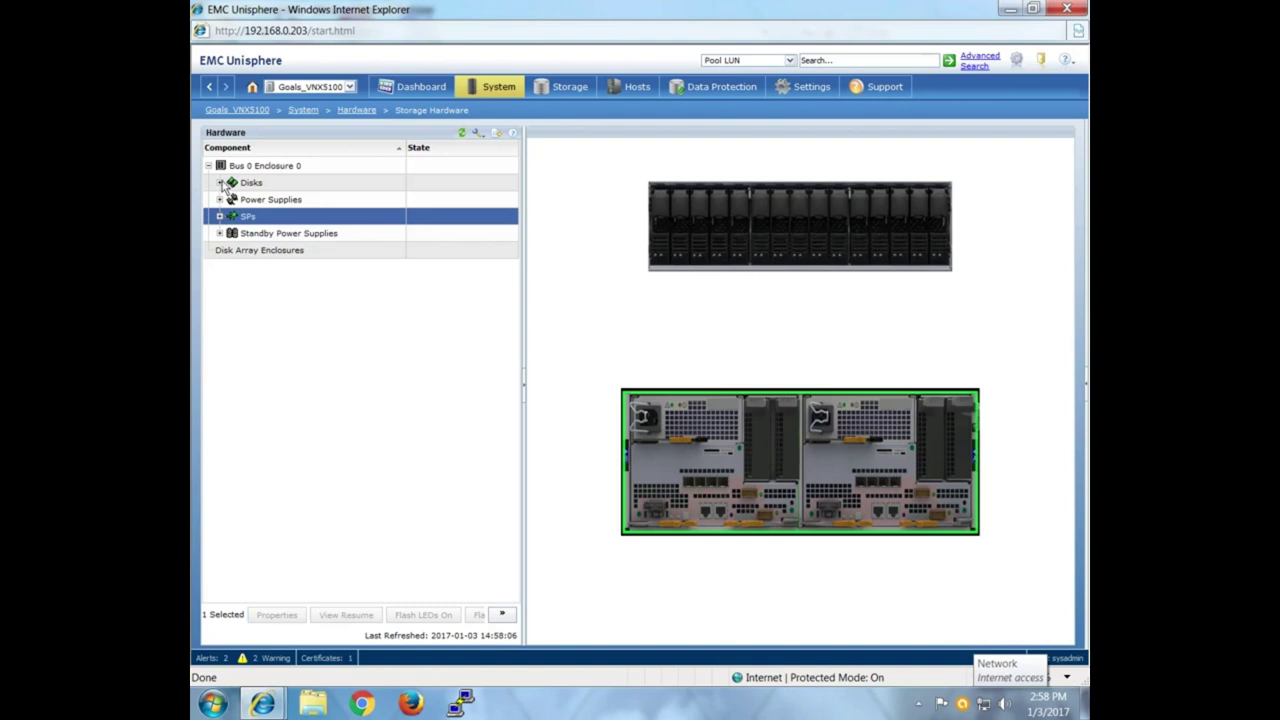
Expand the Disks and Power Supplies groups and locate power supplies A and B.
left_click(221, 183)
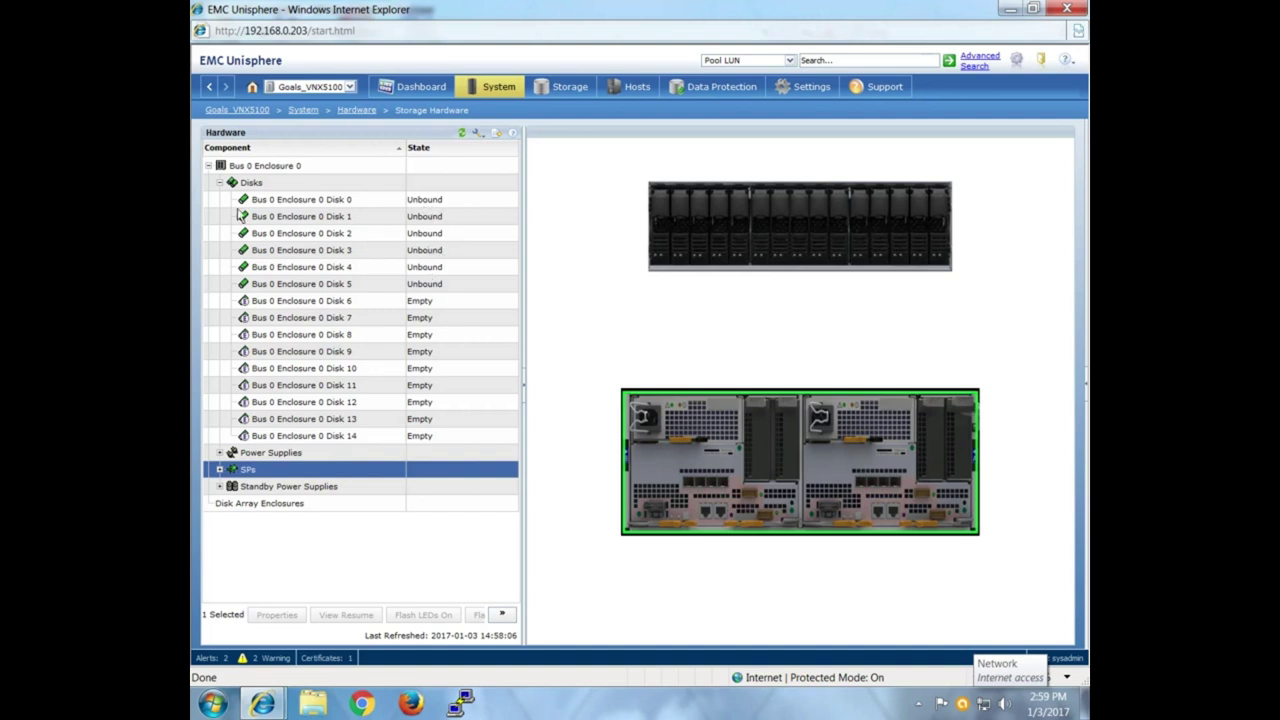
left_click(220, 182)
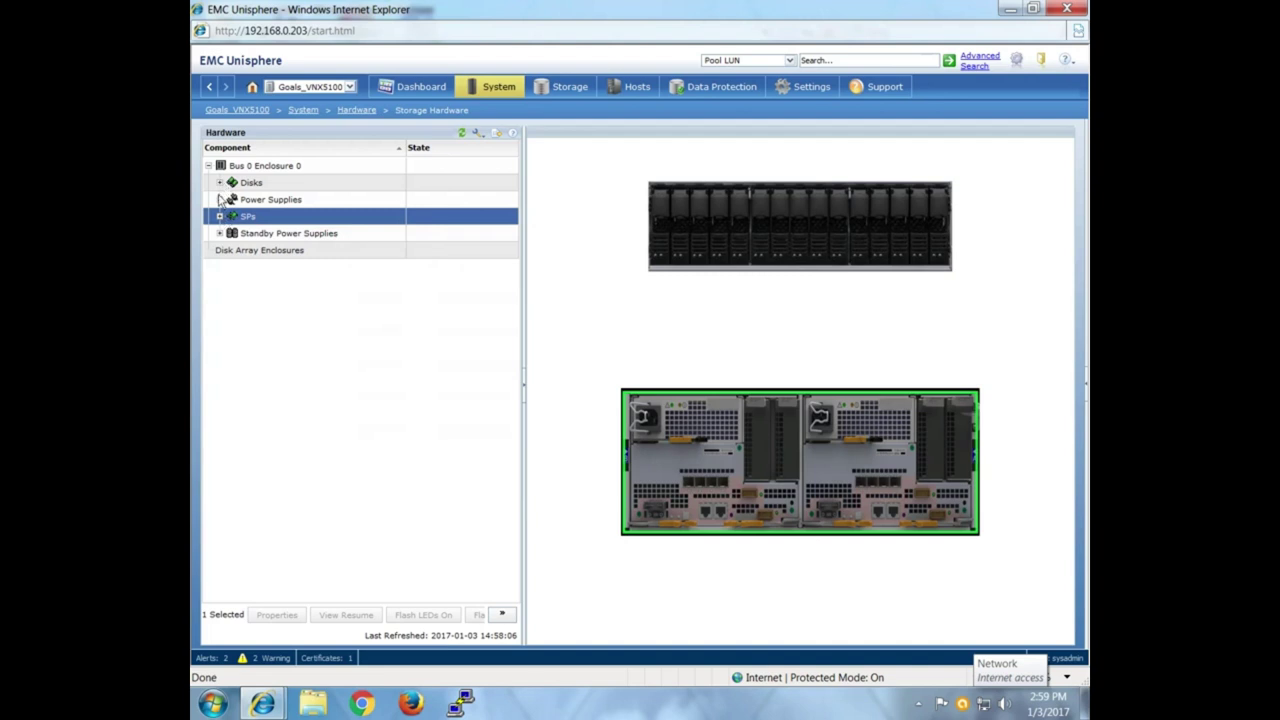
left_click(220, 200)
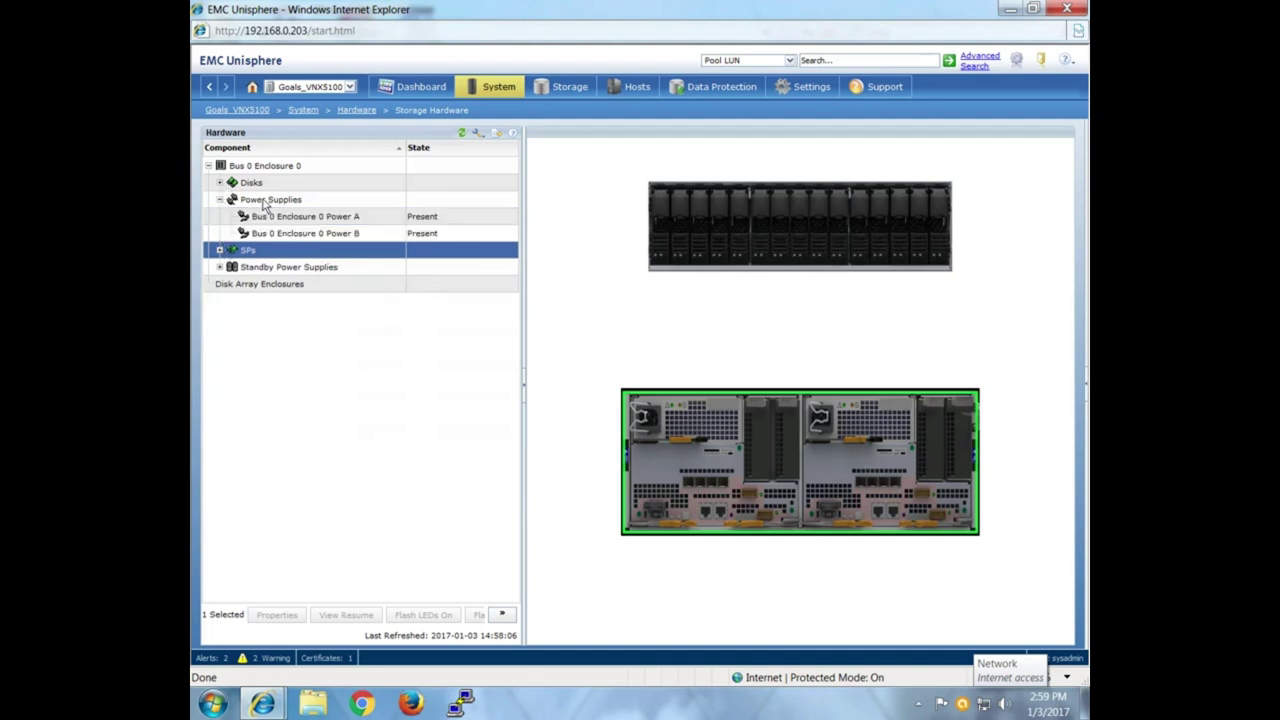
left_click(341, 218)
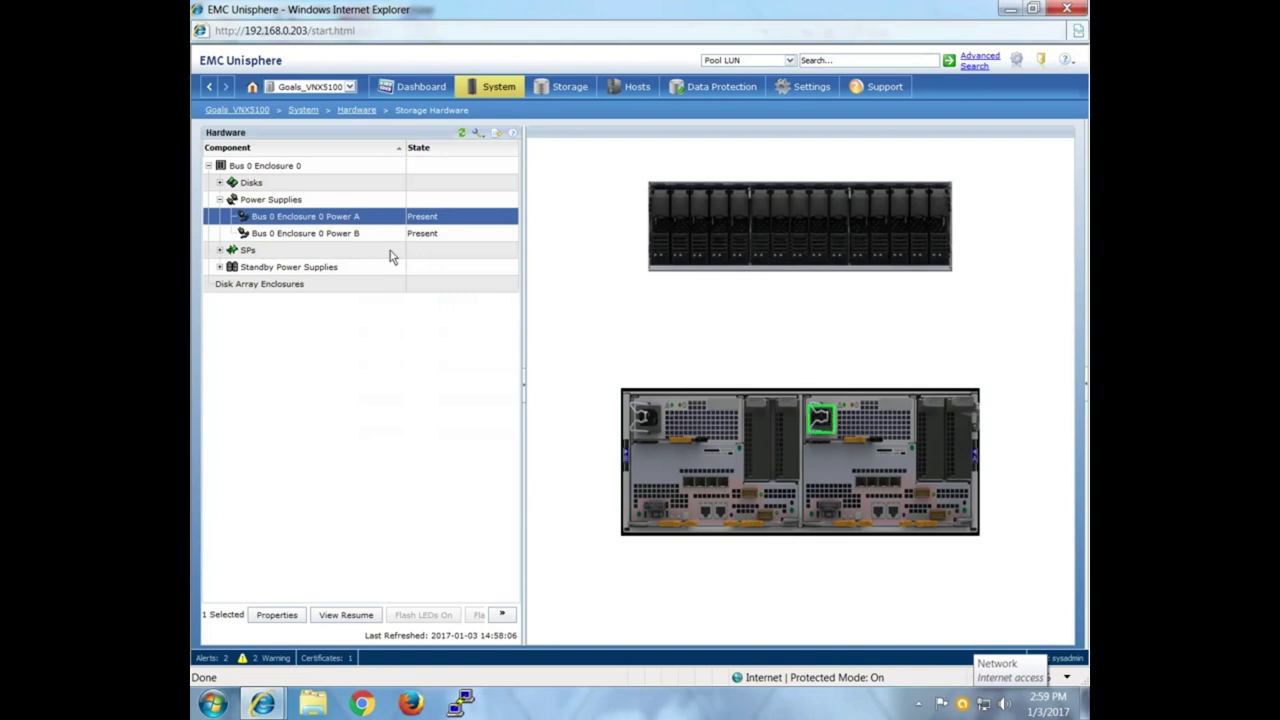
left_click(370, 236)
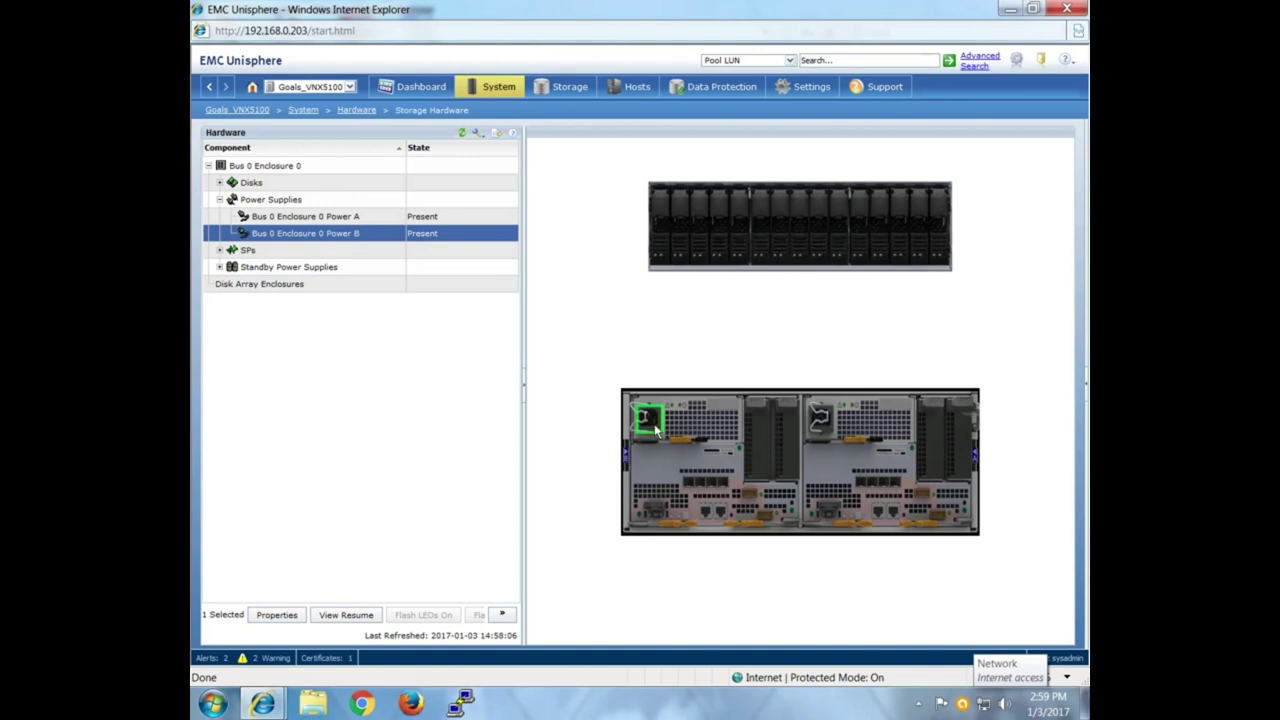
left_click(220, 200)
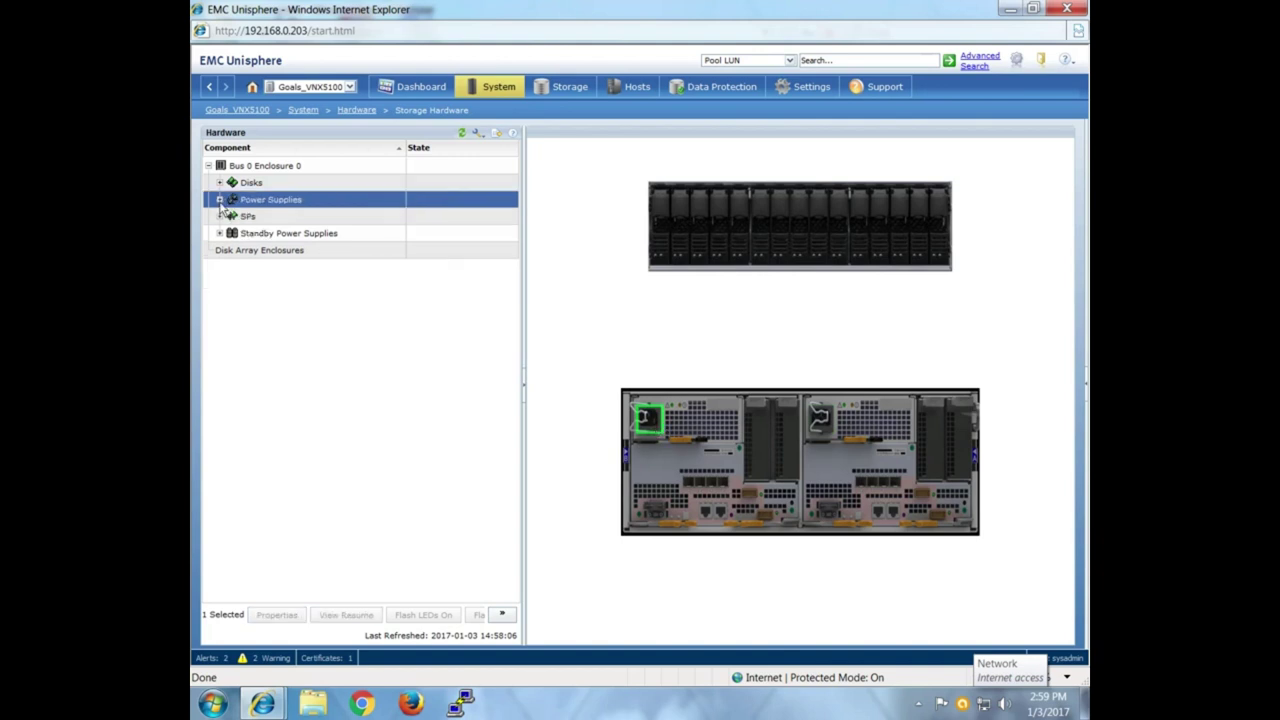
left_click(220, 200)
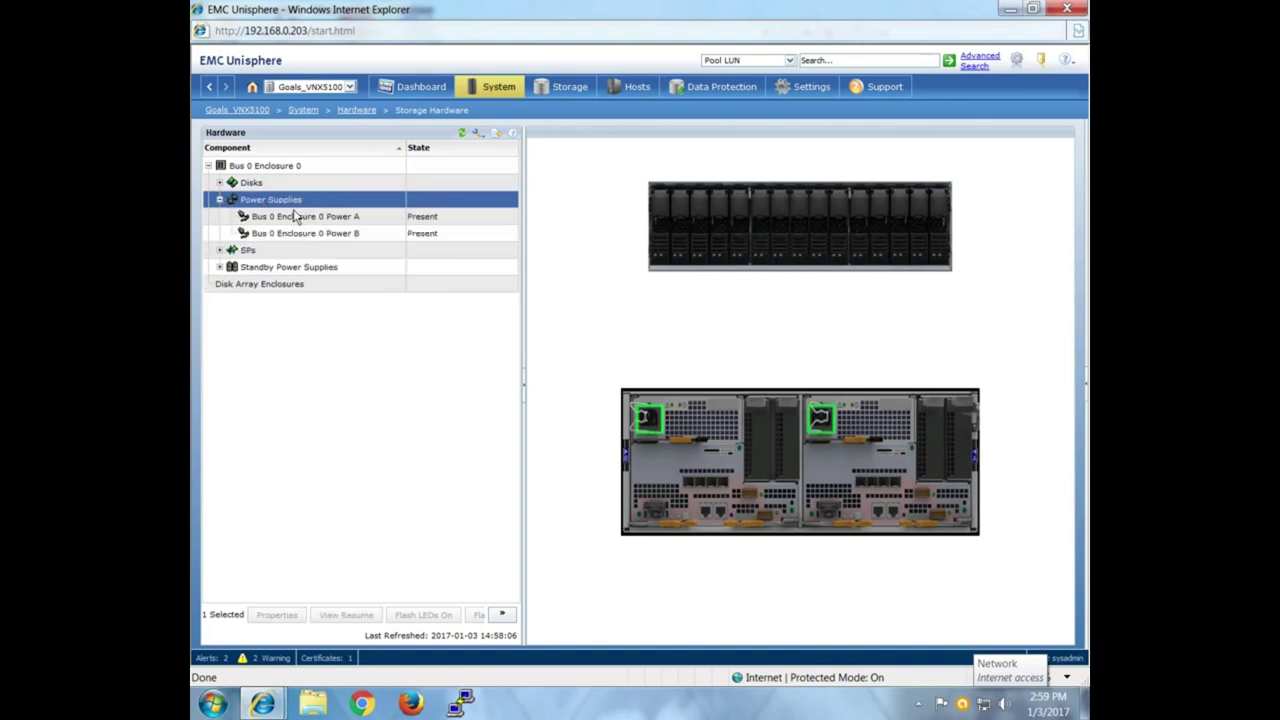
left_click(430, 234)
left_click(430, 217)
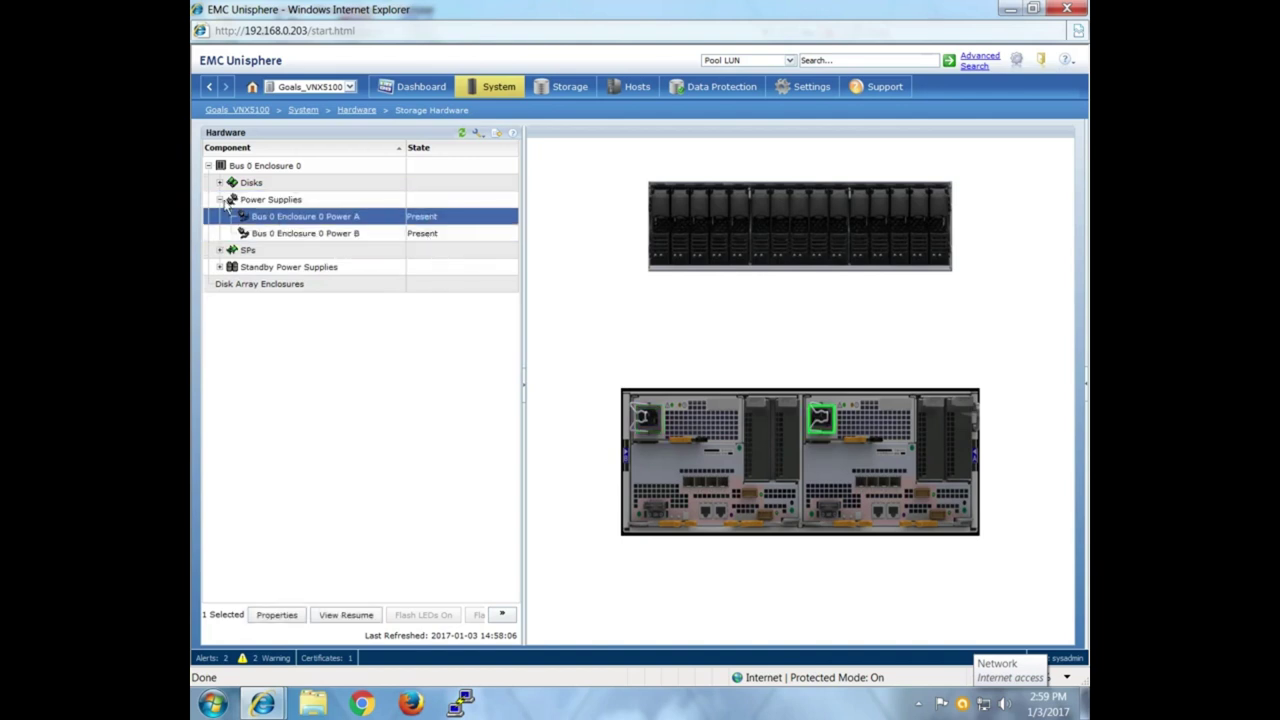
left_click(220, 200)
Expand SPs and SP A, locating SP A, SP B and CPU Module A.
left_click(220, 216)
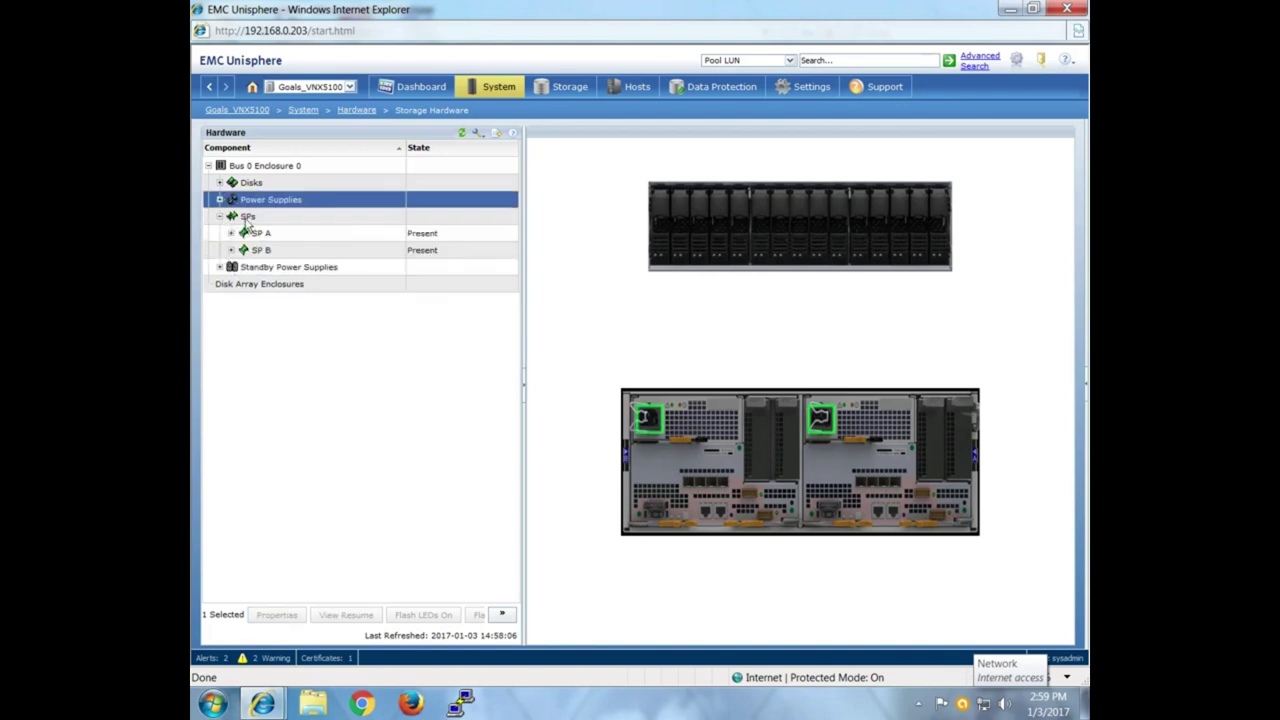
left_click(247, 217)
left_click(270, 236)
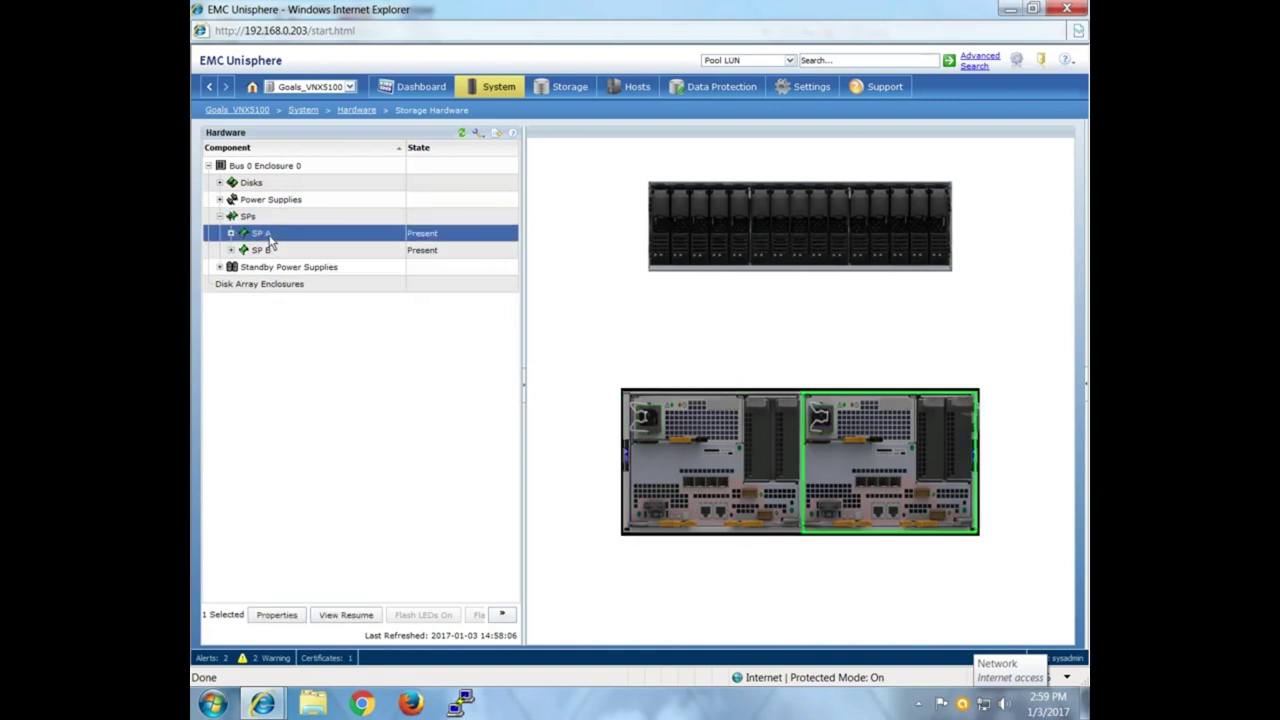
left_click(267, 252)
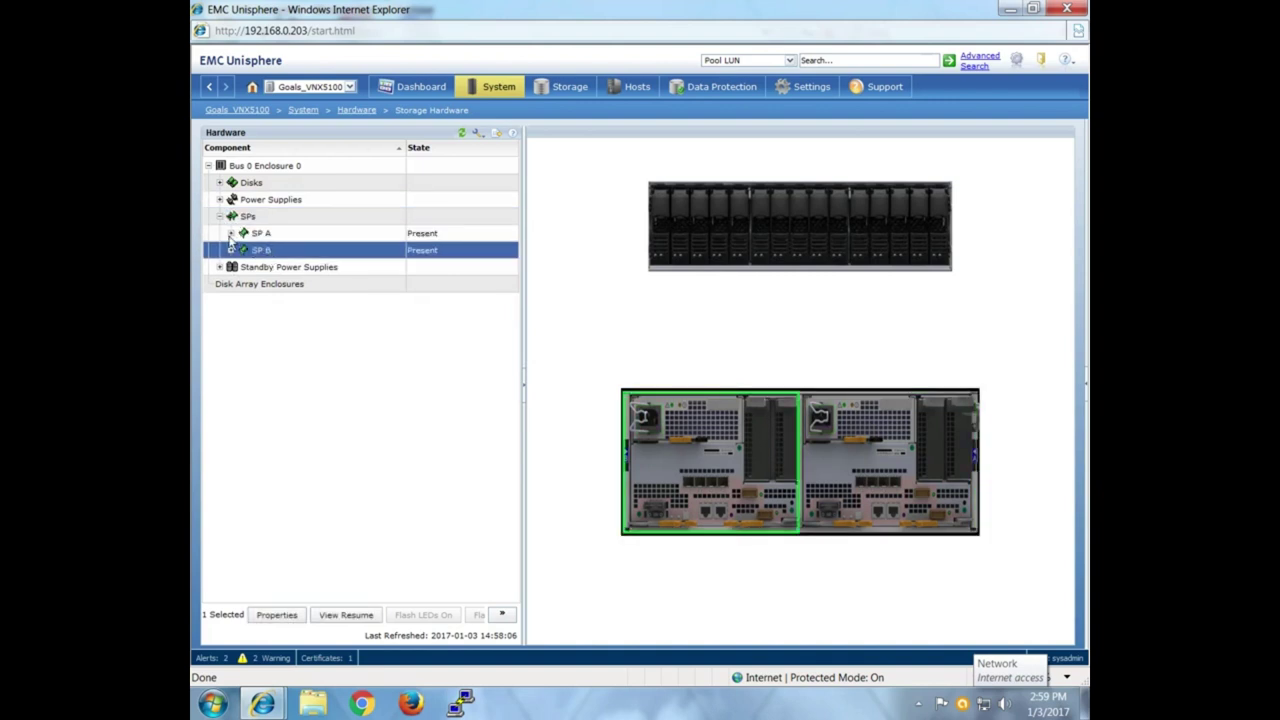
left_click(230, 234)
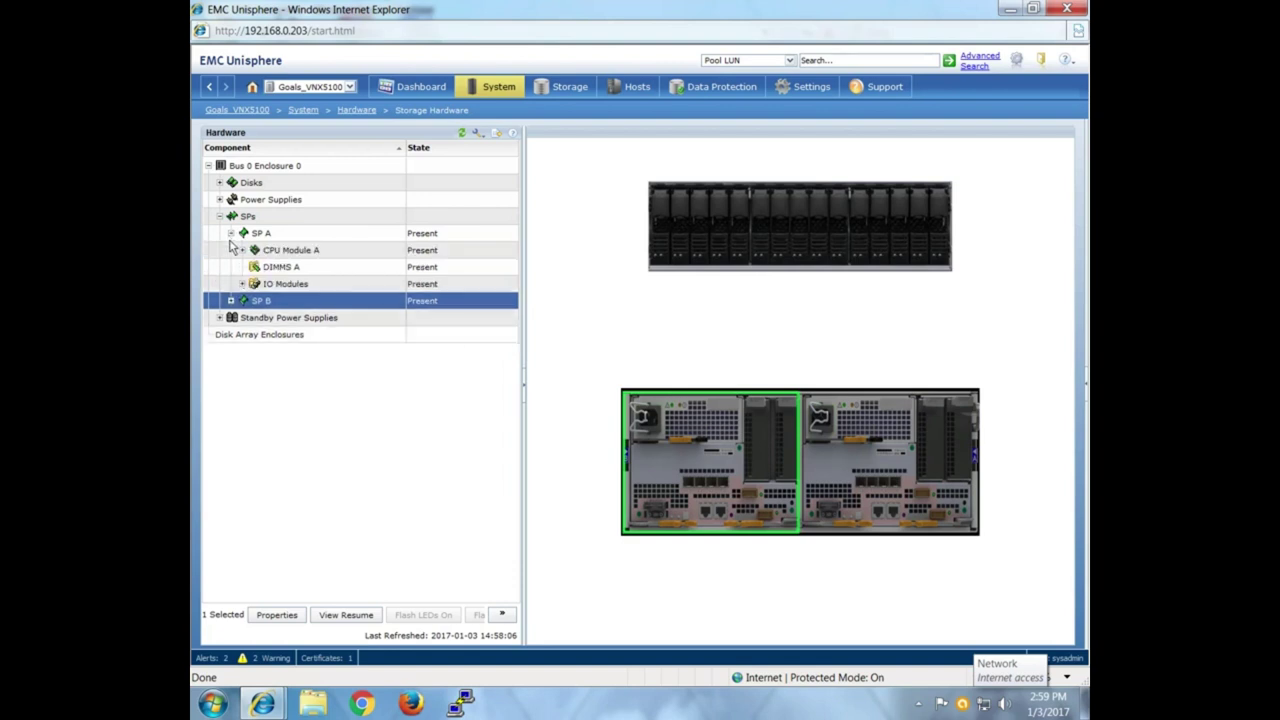
left_click(309, 250)
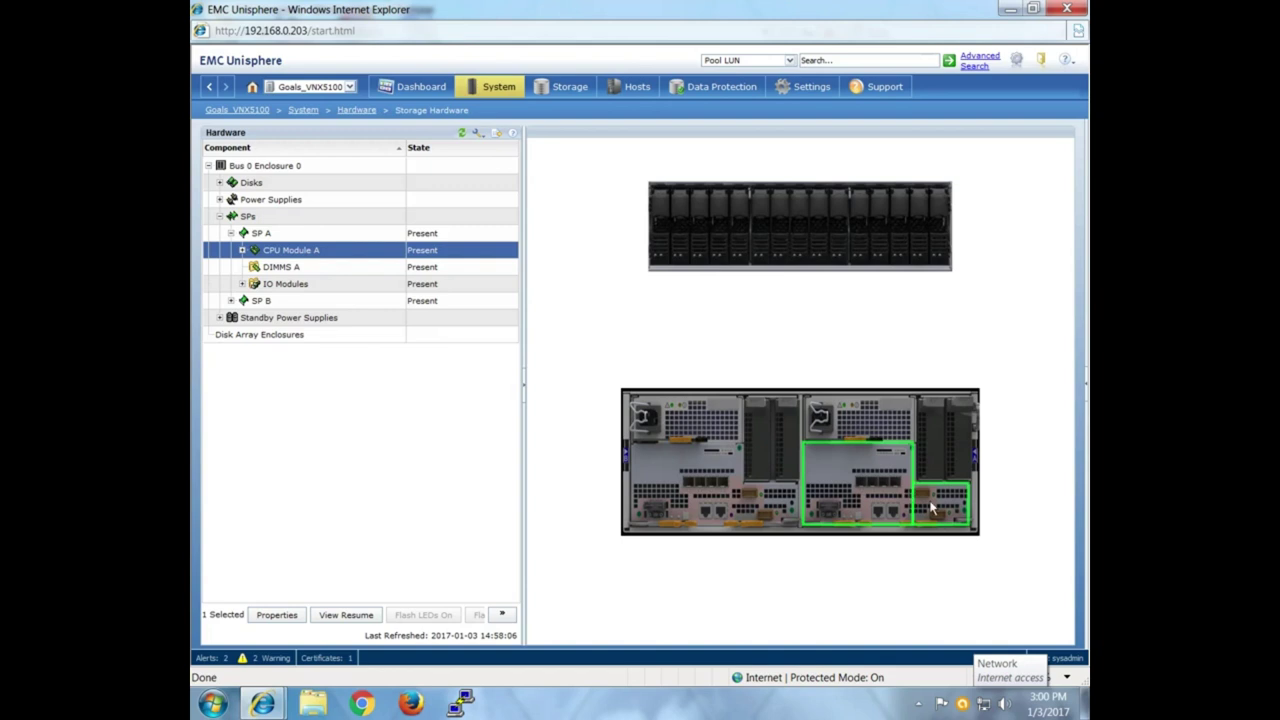
left_click(242, 250)
Expand Onboard IO Ports, step through Ports 0 and 1, and open Port 2's properties.
left_click(306, 271)
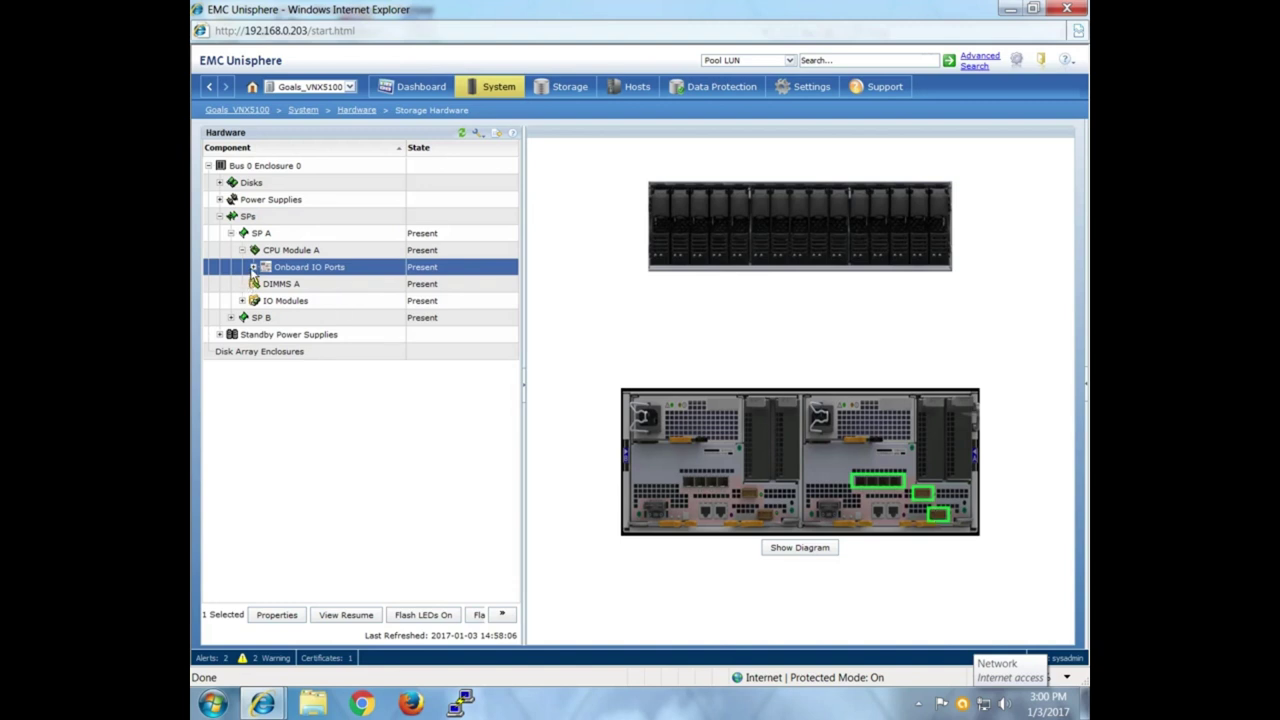
left_click(253, 267)
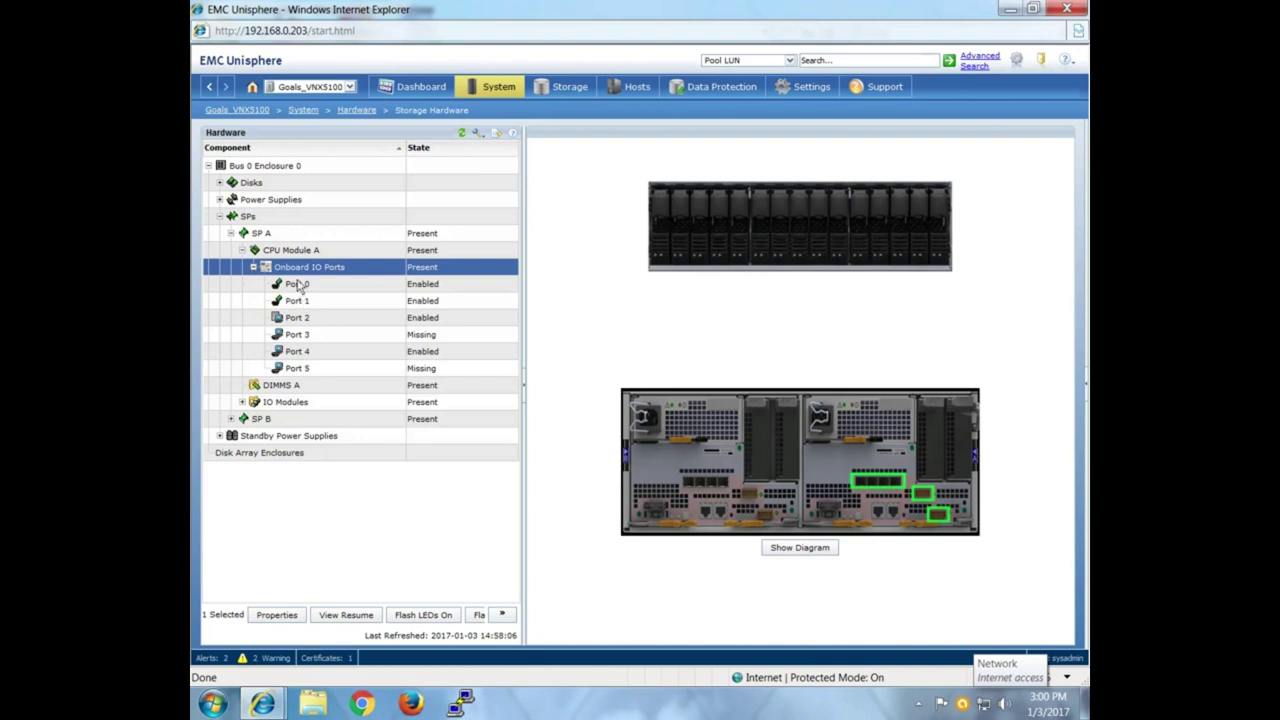
left_click(297, 285)
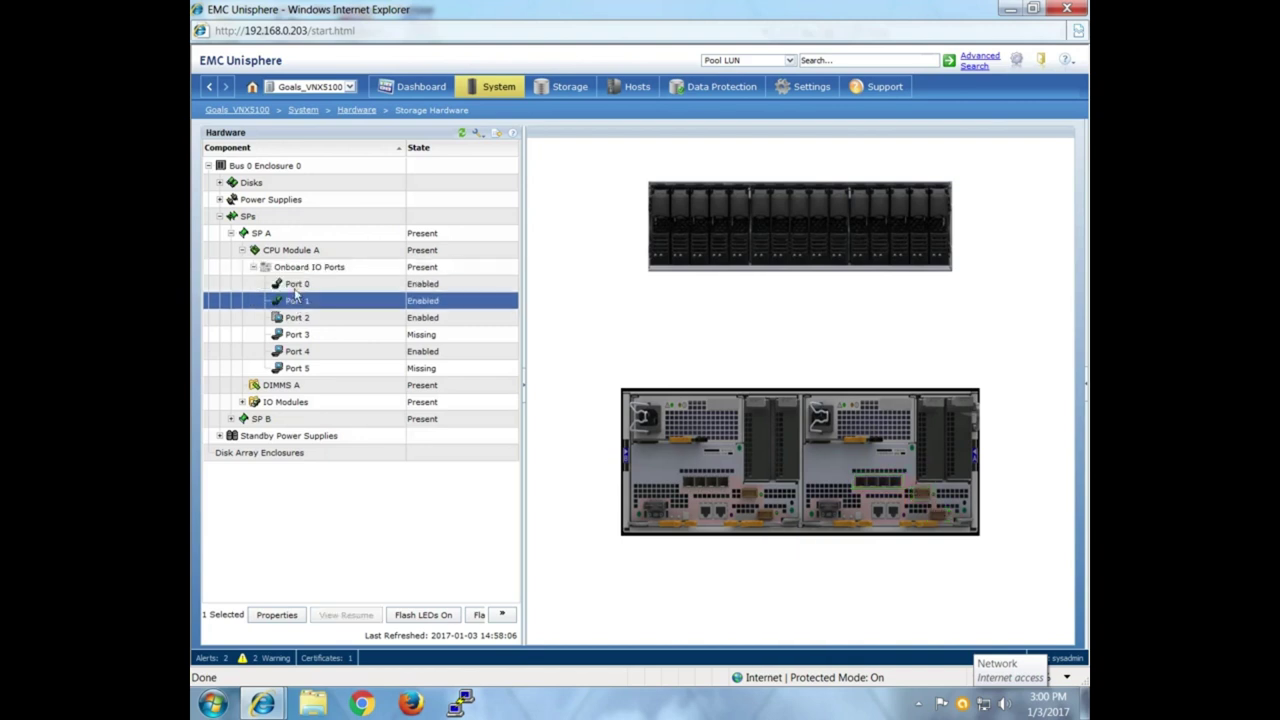
left_click(375, 268)
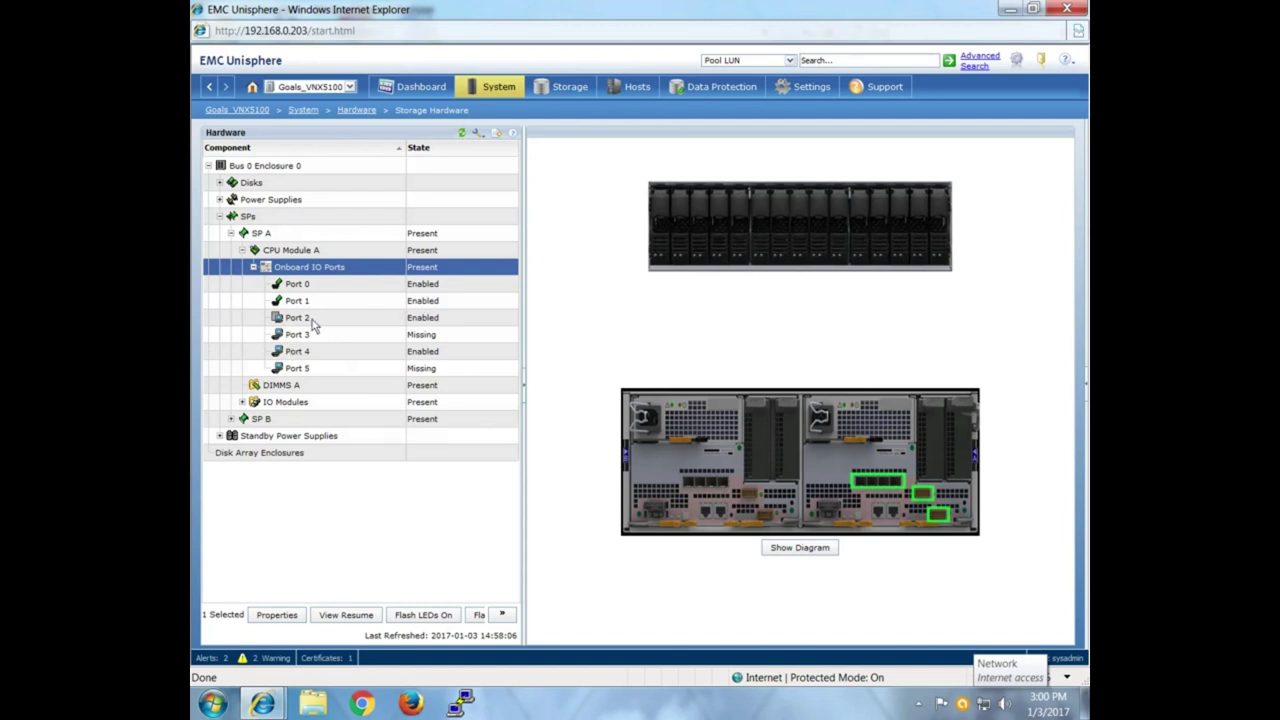
left_click(316, 286)
left_click(316, 302)
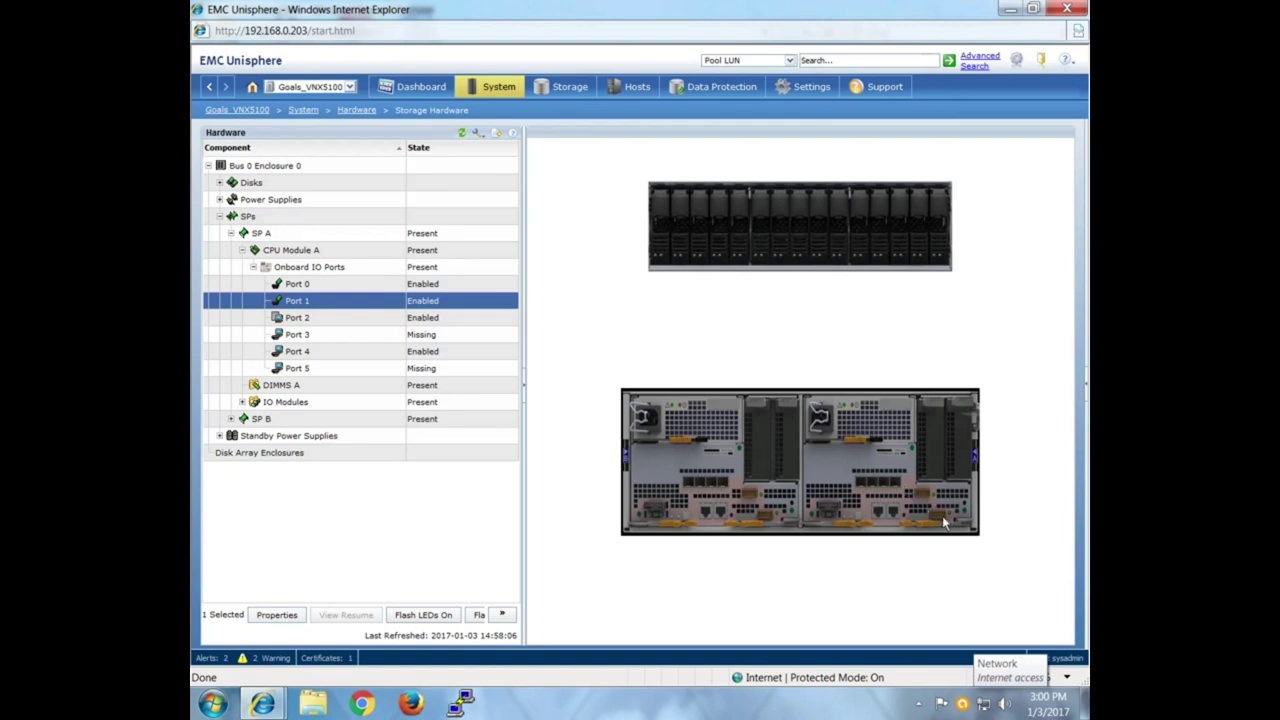
left_click(293, 285)
left_click(292, 301)
left_click(297, 287)
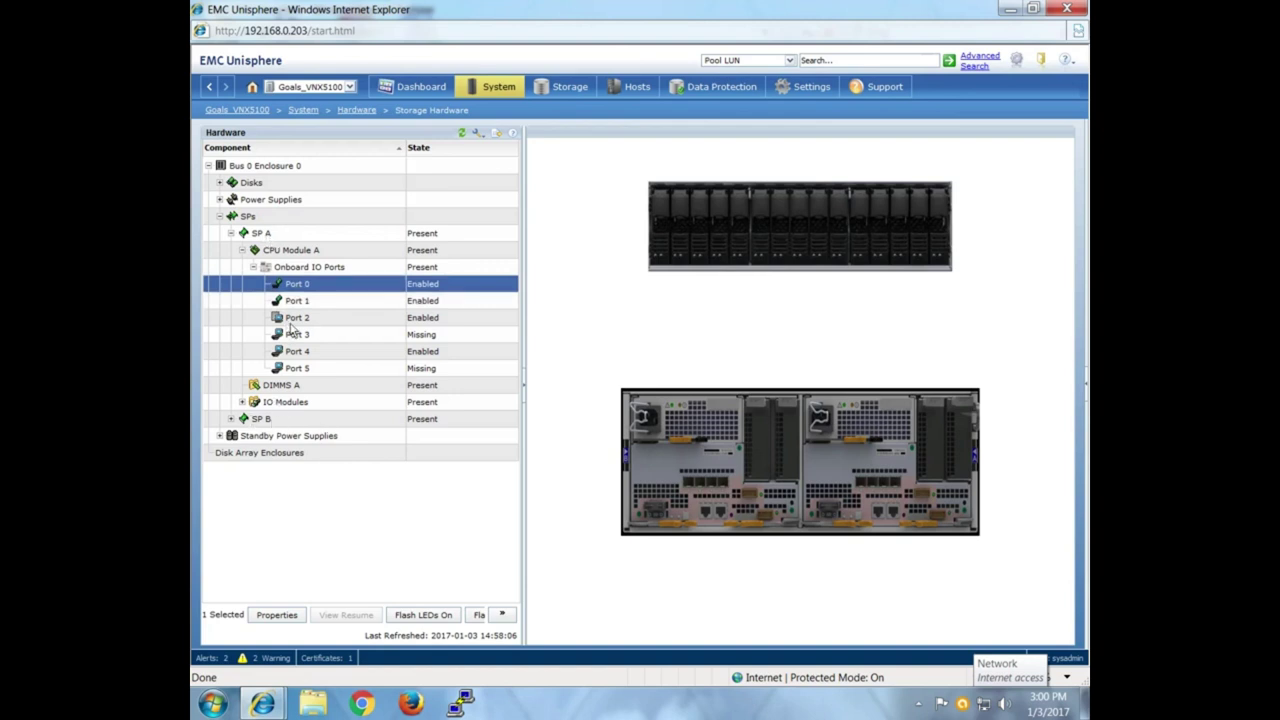
left_click(290, 322)
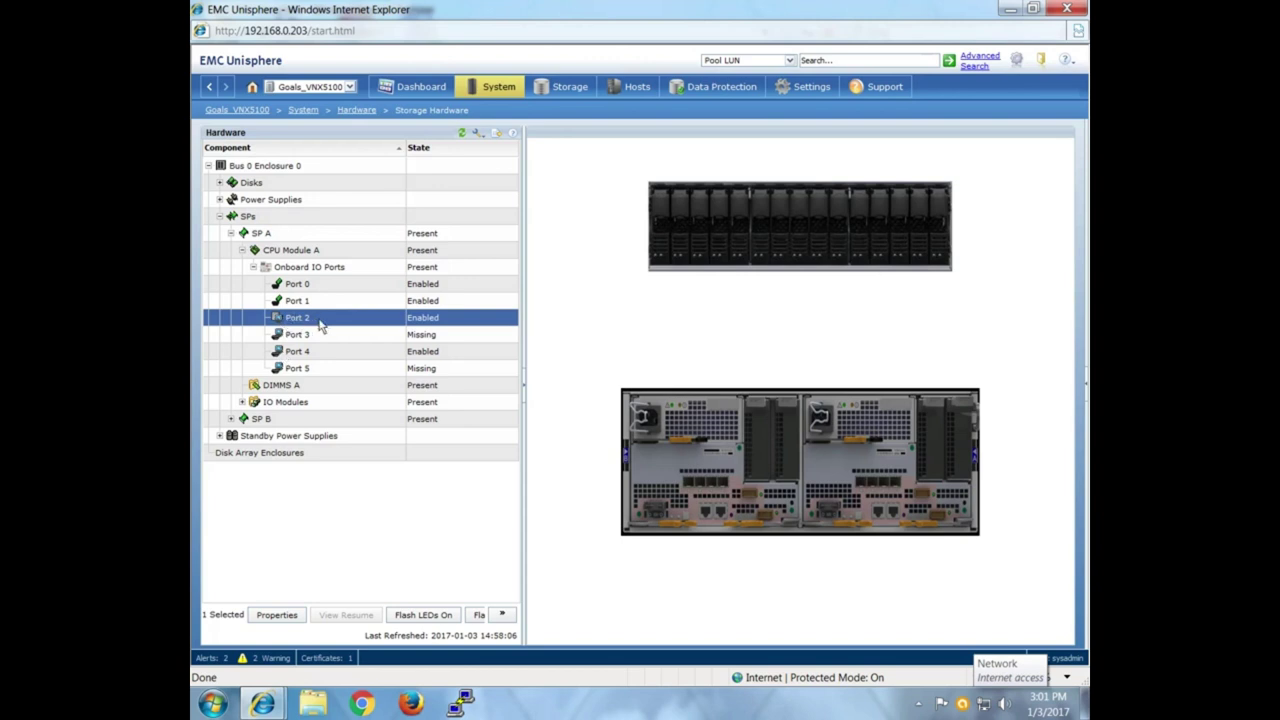
left_click(258, 618)
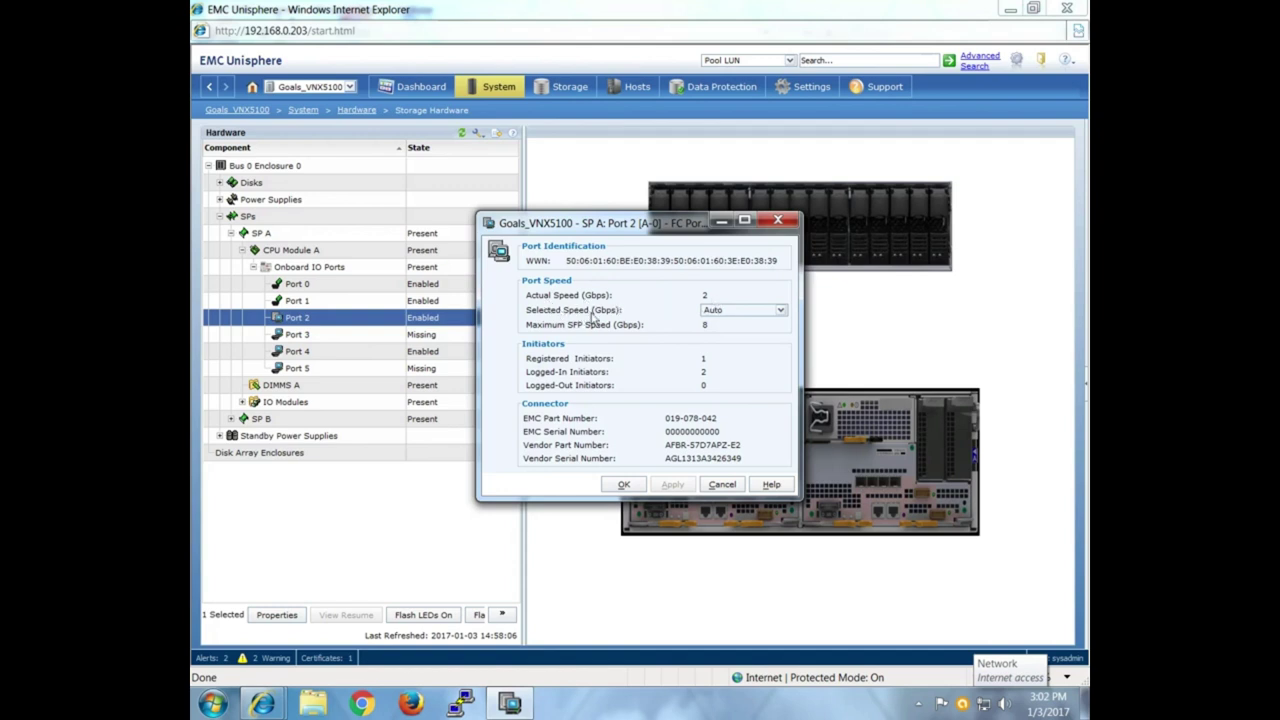
left_click(738, 312)
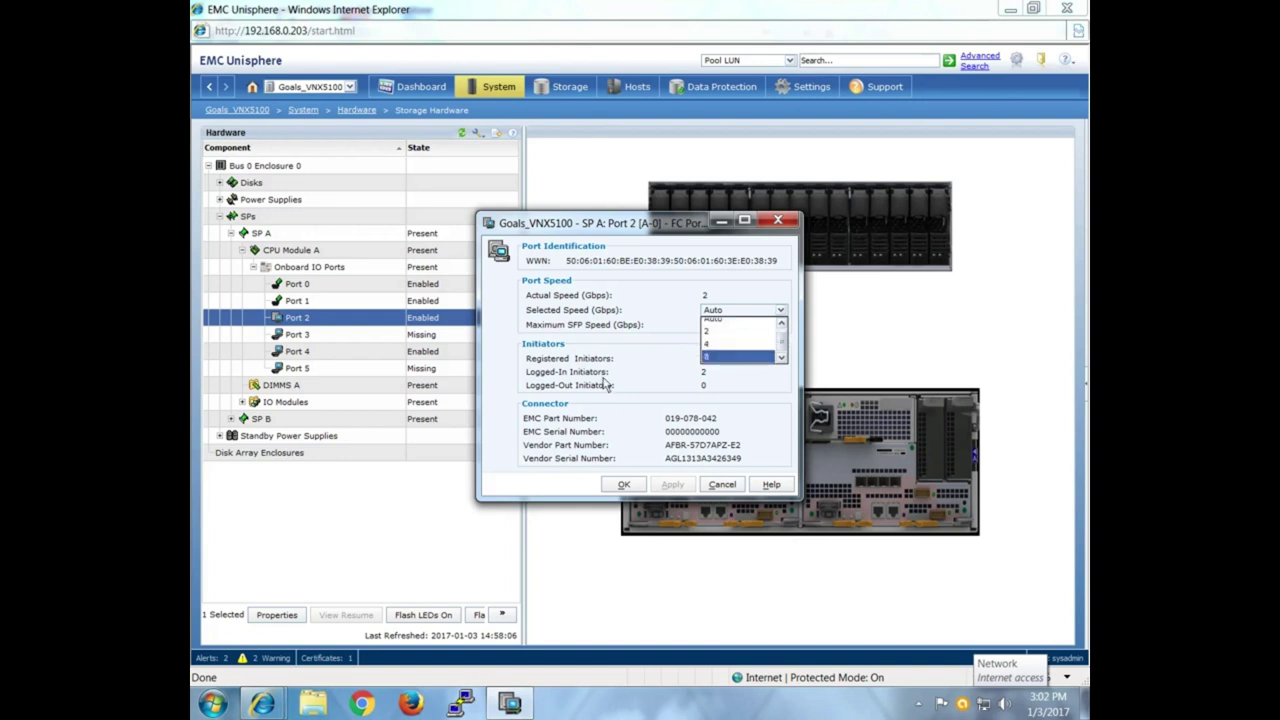
left_click(728, 317)
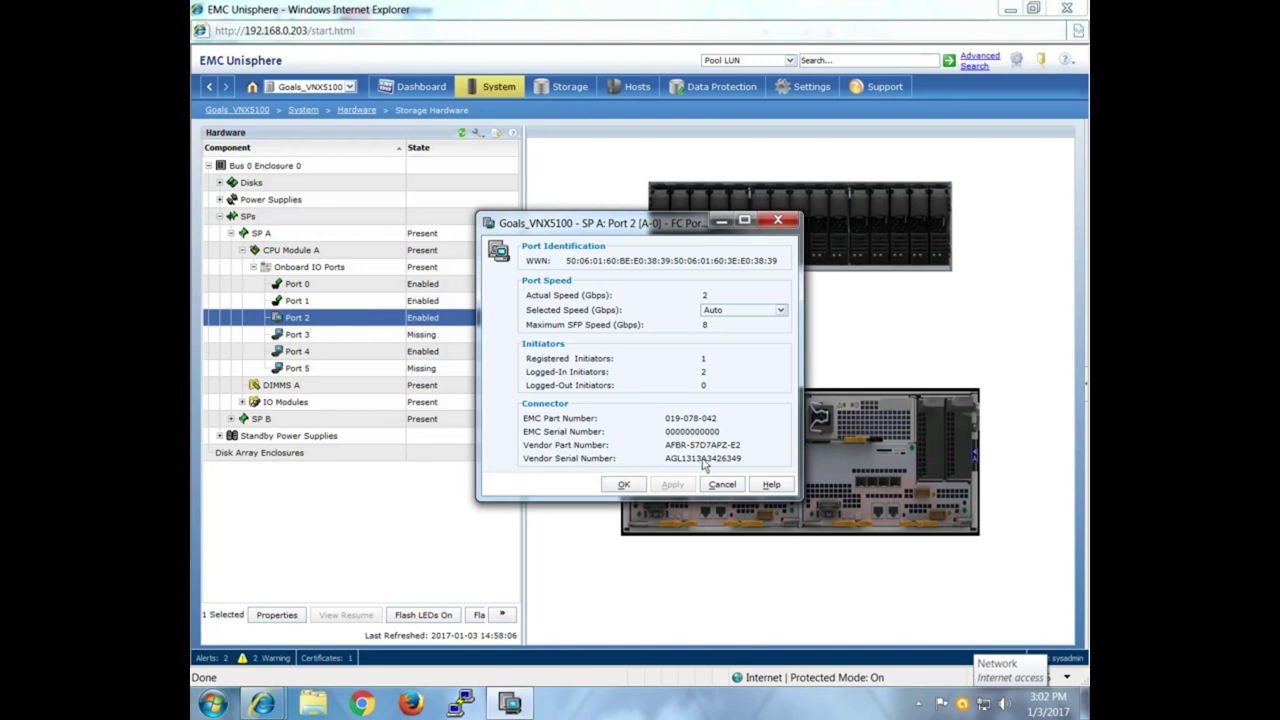
left_click(624, 484)
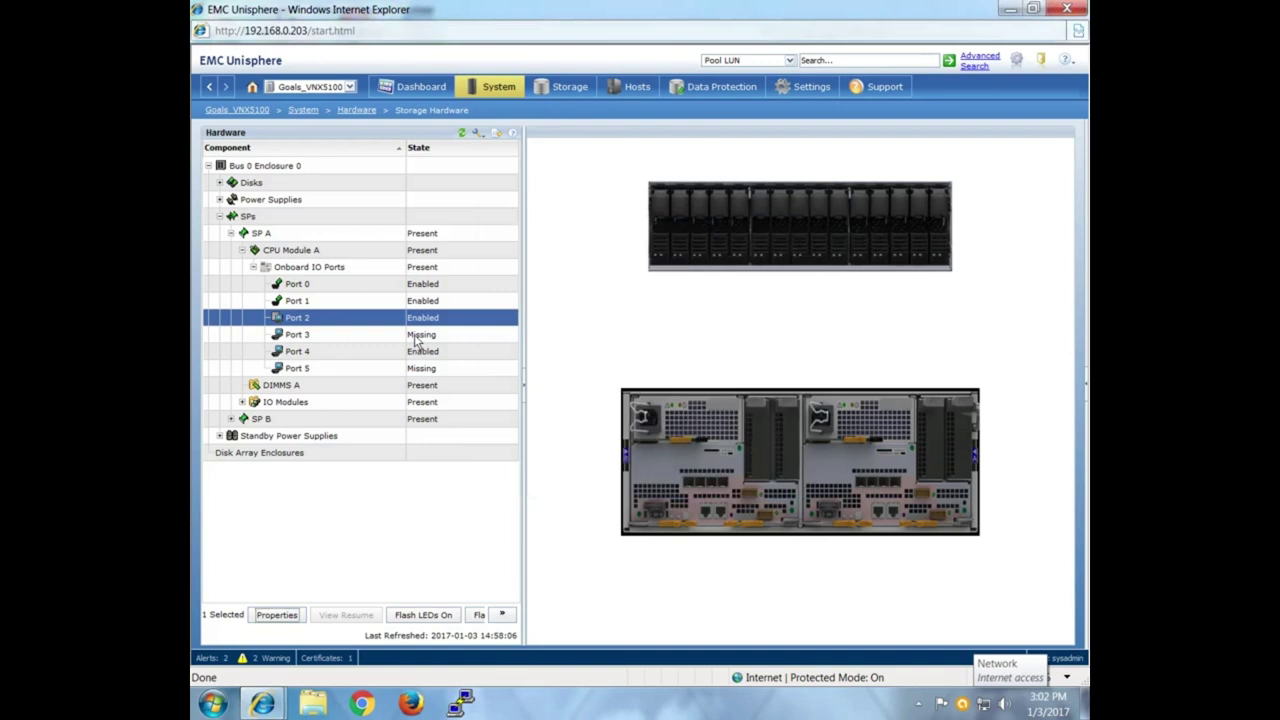
left_click(407, 336)
left_click(280, 614)
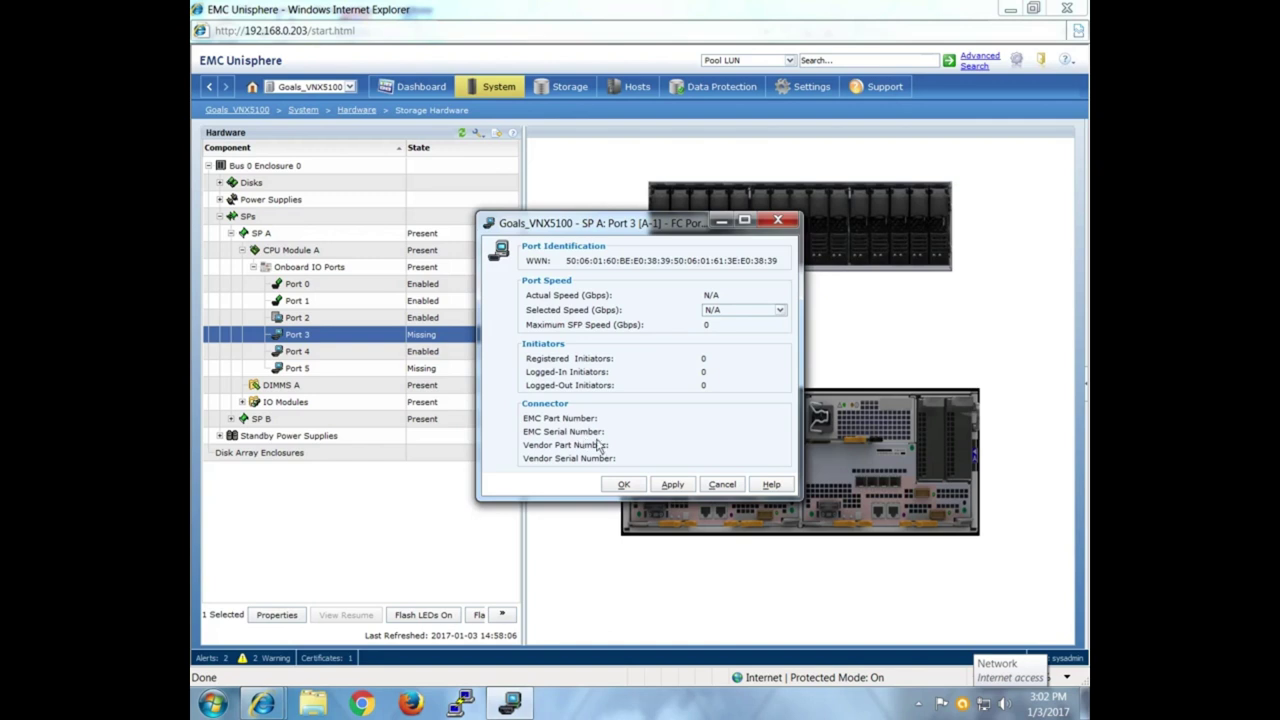
left_click(722, 484)
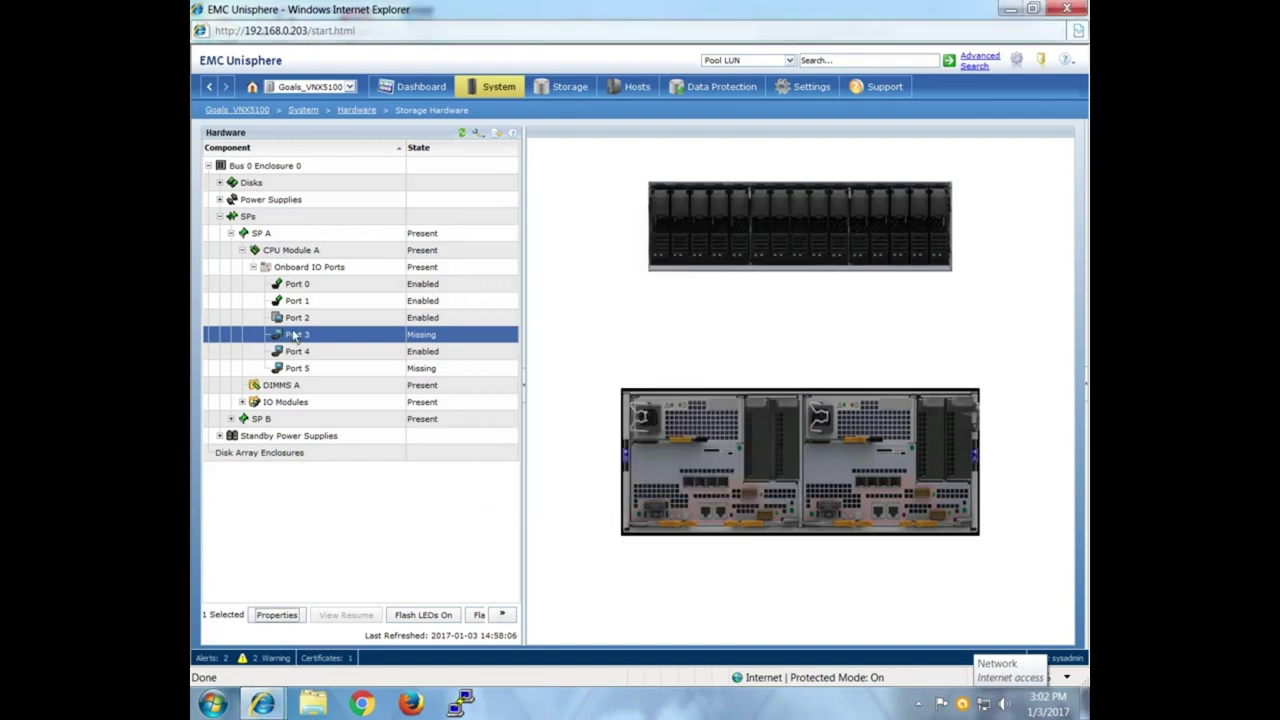
left_click(319, 272)
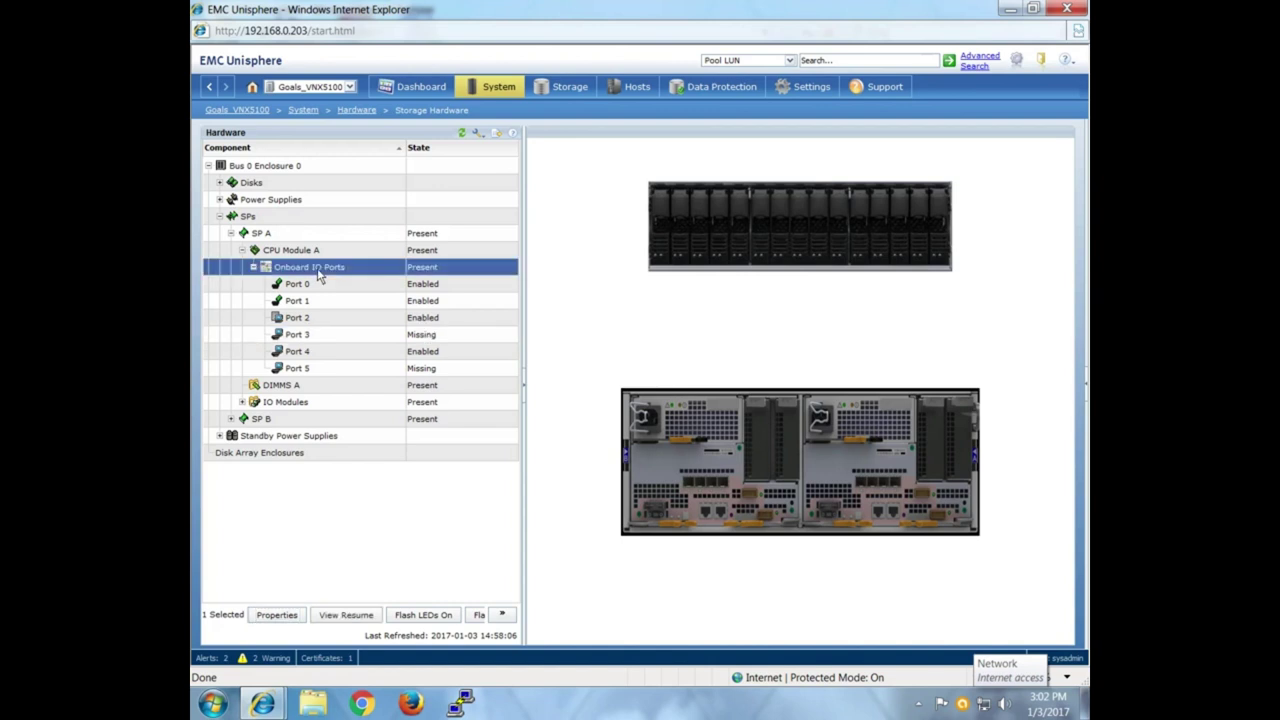
Check DIMMS A's status in Properties, then highlight SP A's IO Modules and collapse SP A.
left_click(253, 268)
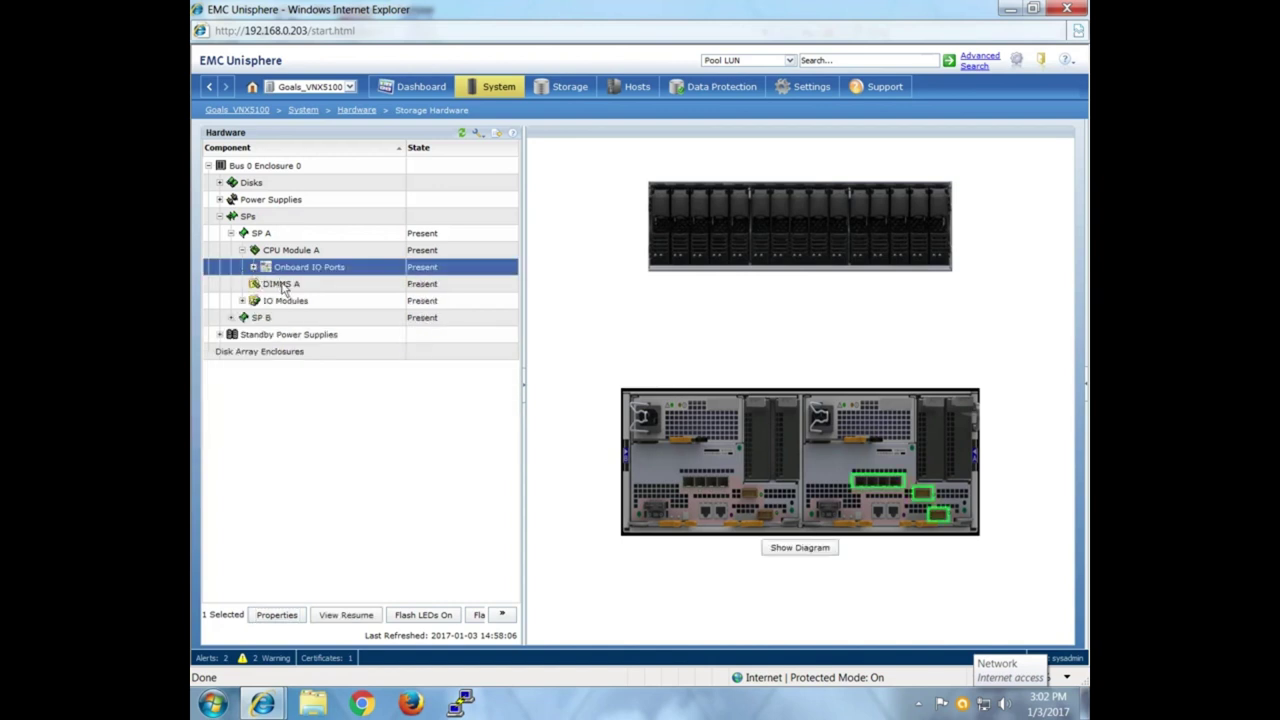
left_click(285, 286)
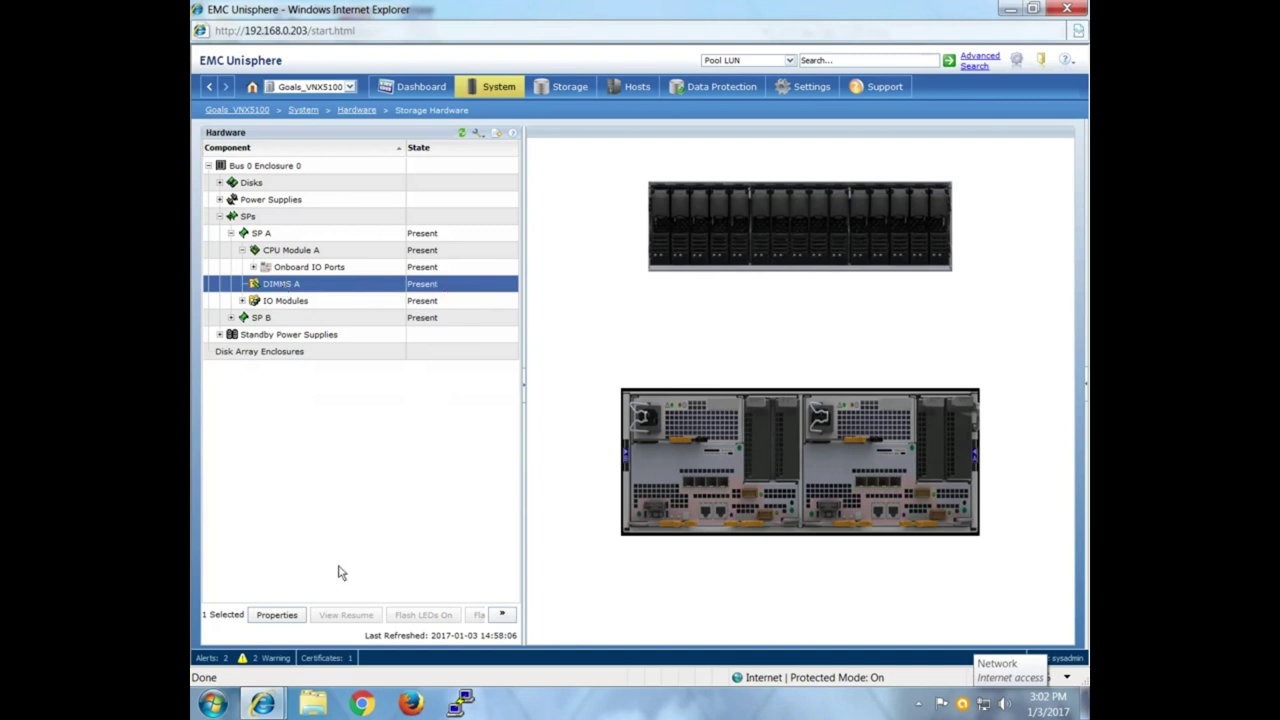
left_click(279, 614)
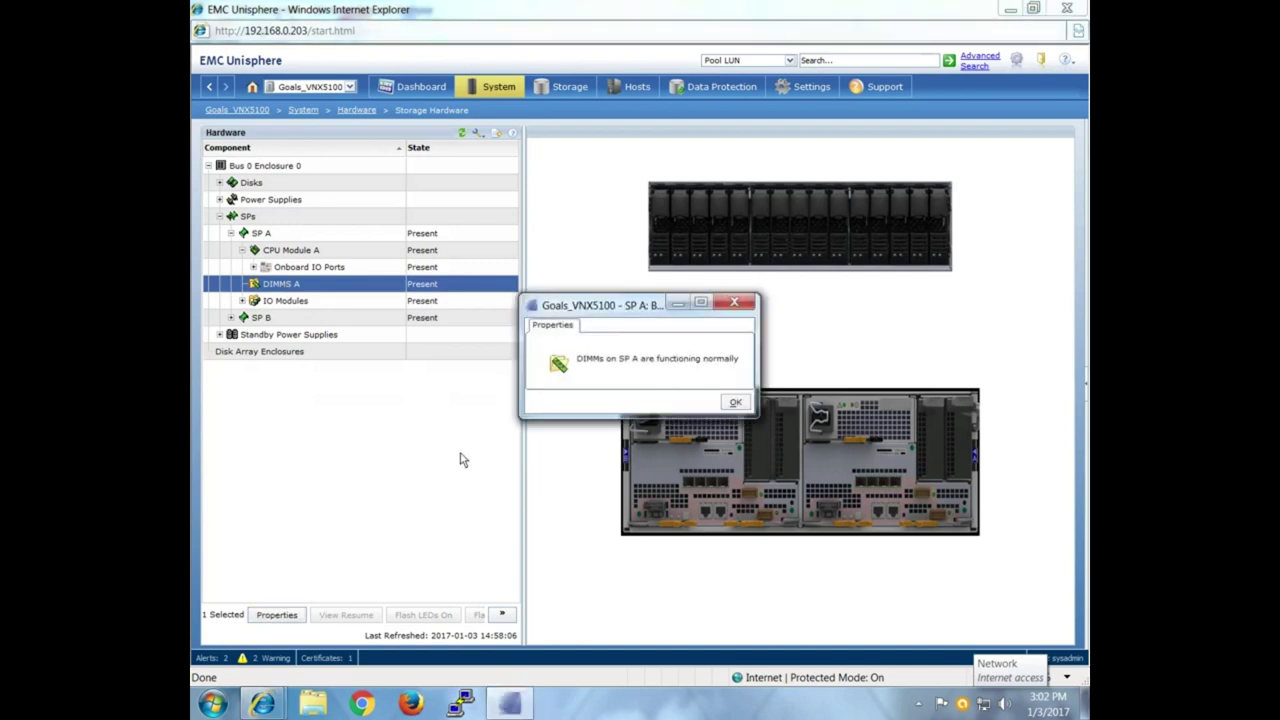
left_click(735, 402)
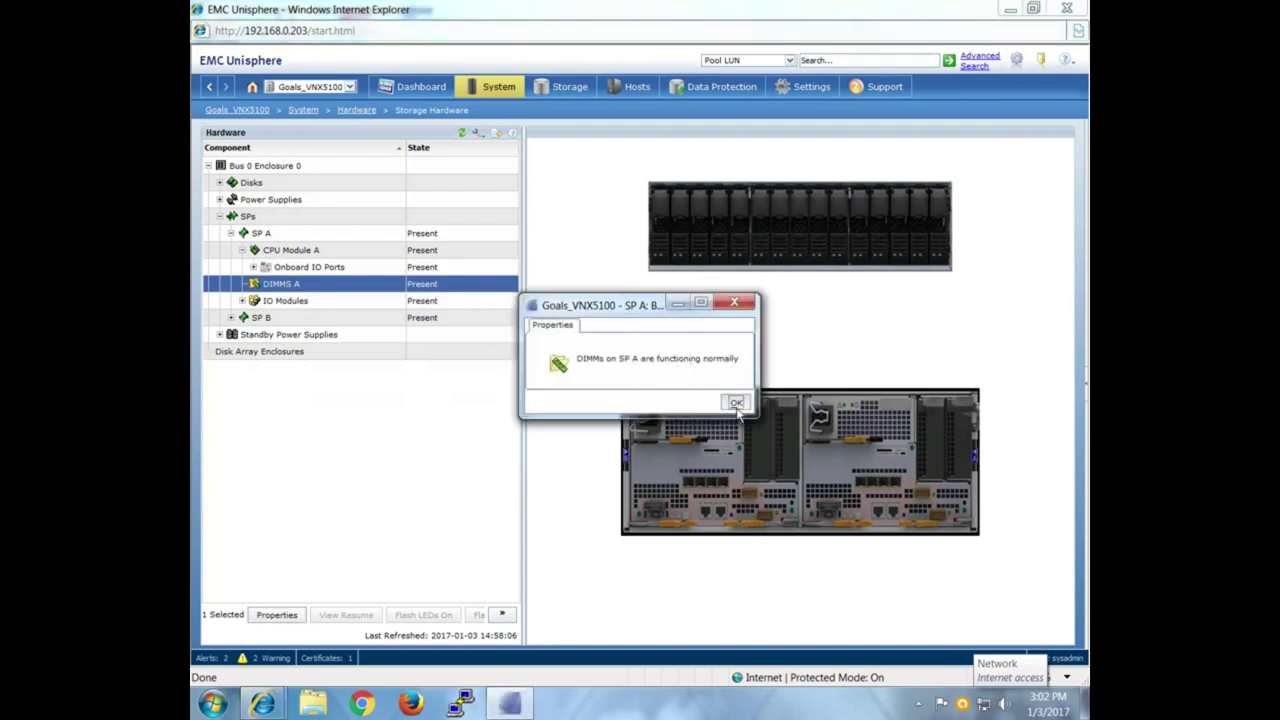
left_click(293, 304)
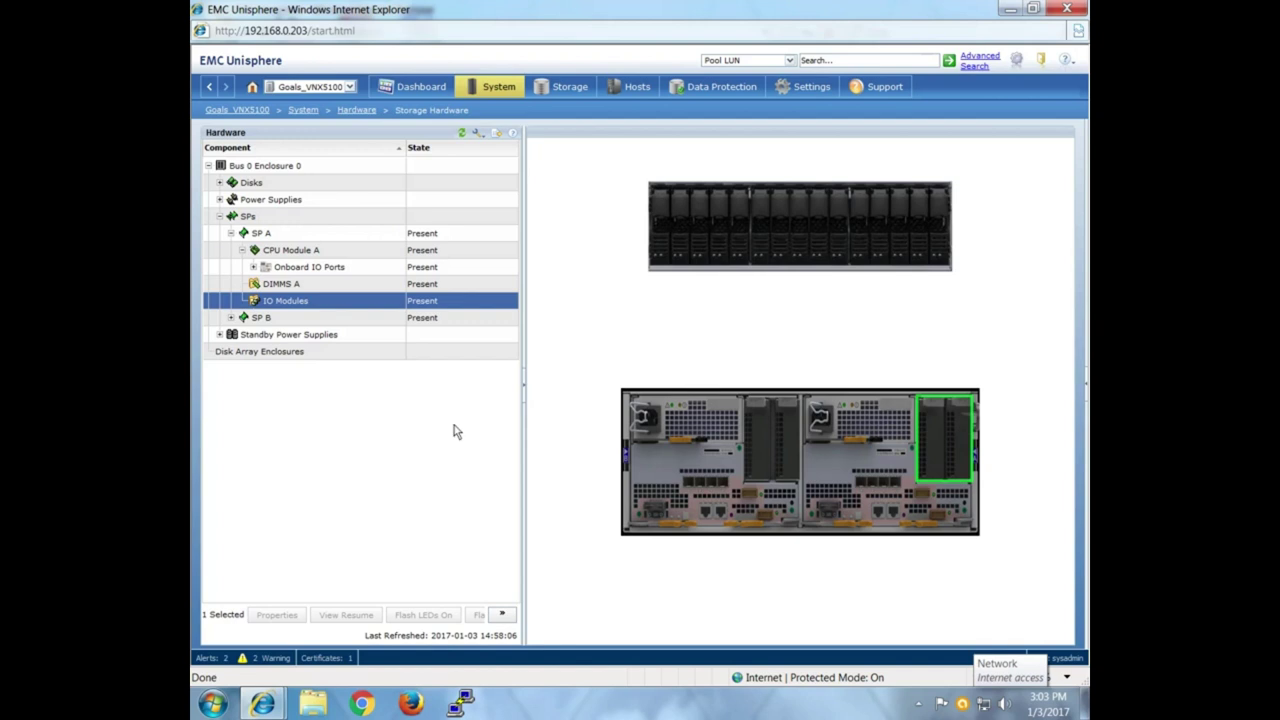
left_click(231, 234)
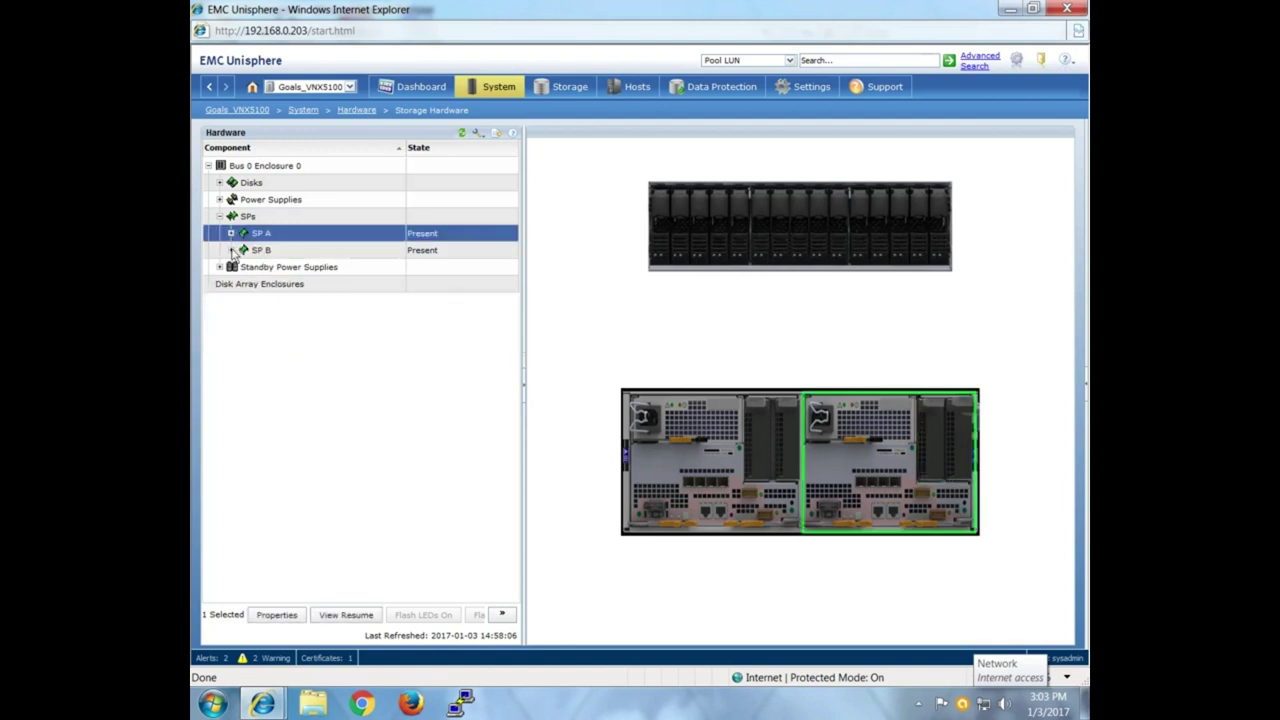
Expand and collapse SP B, collapse the SPs group, and display Standby Power Supplies.
left_click(231, 250)
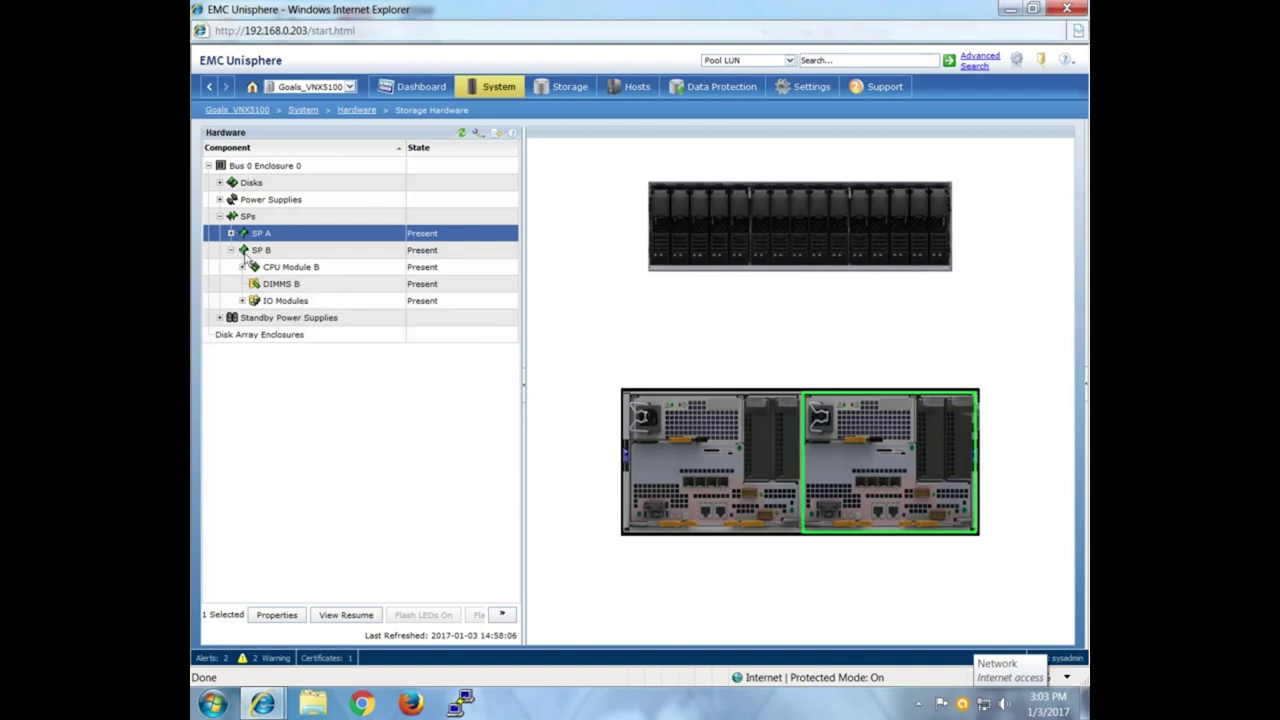
left_click(231, 250)
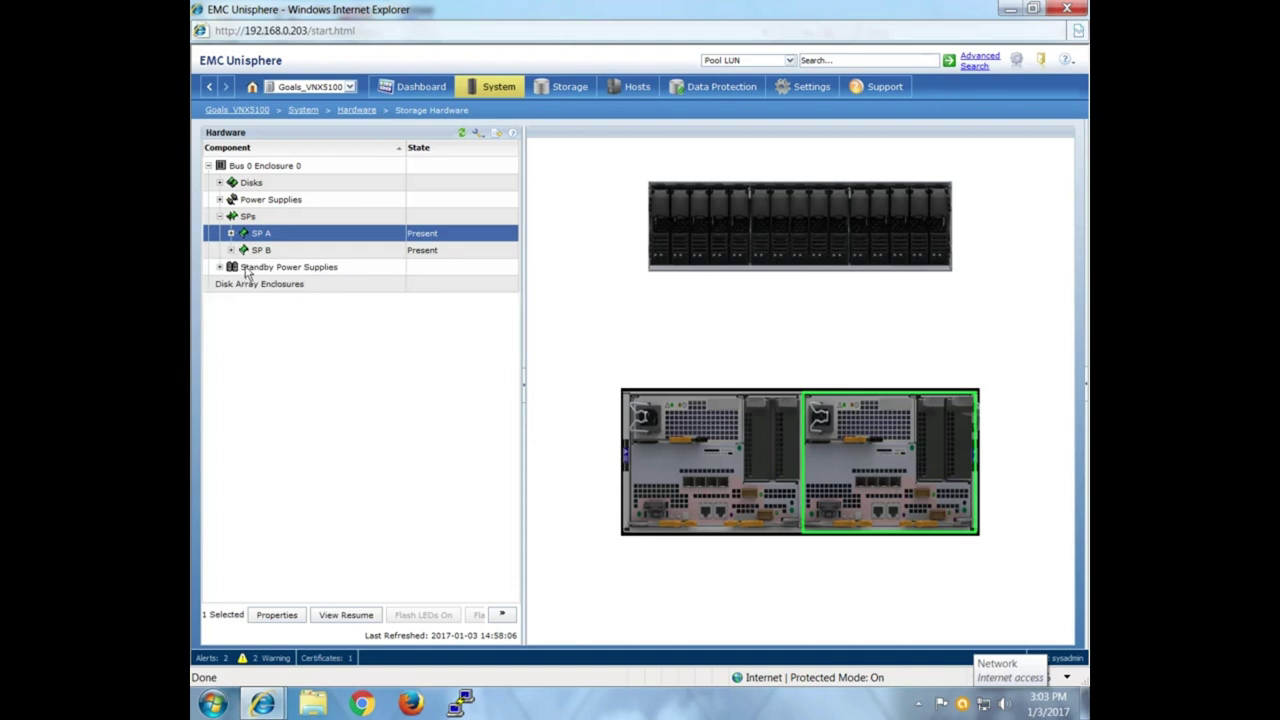
left_click(220, 216)
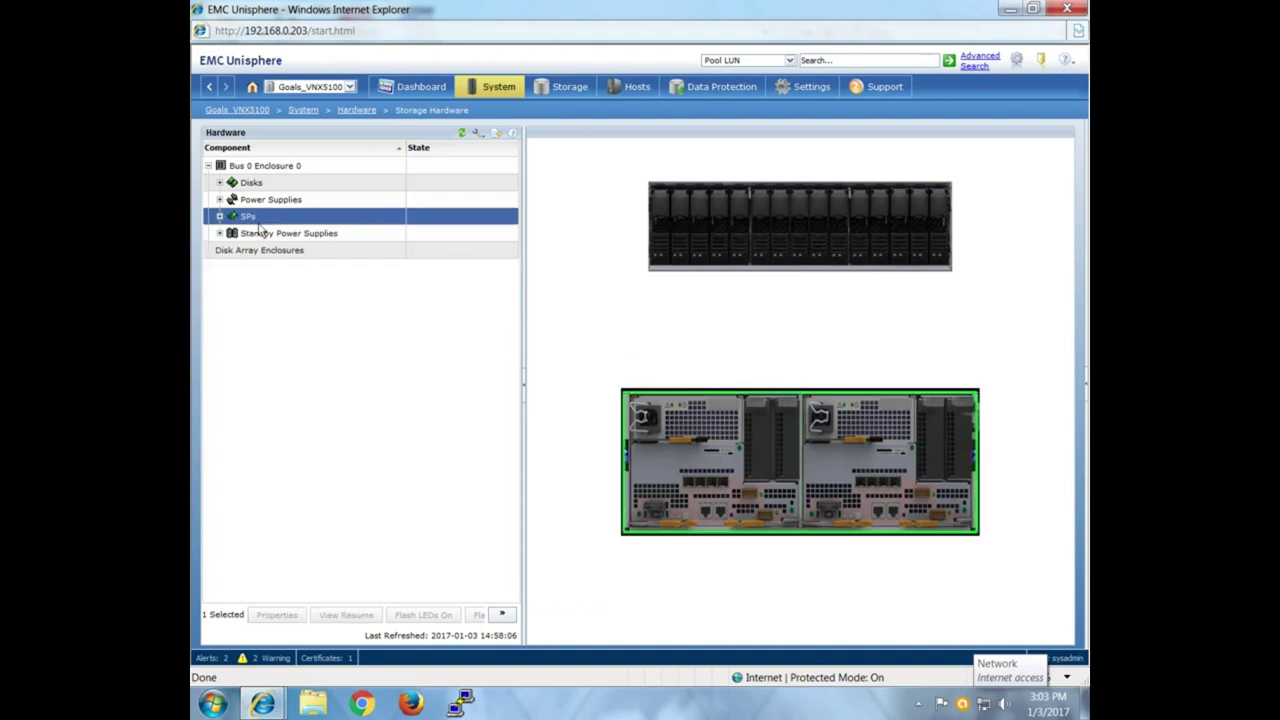
left_click(262, 234)
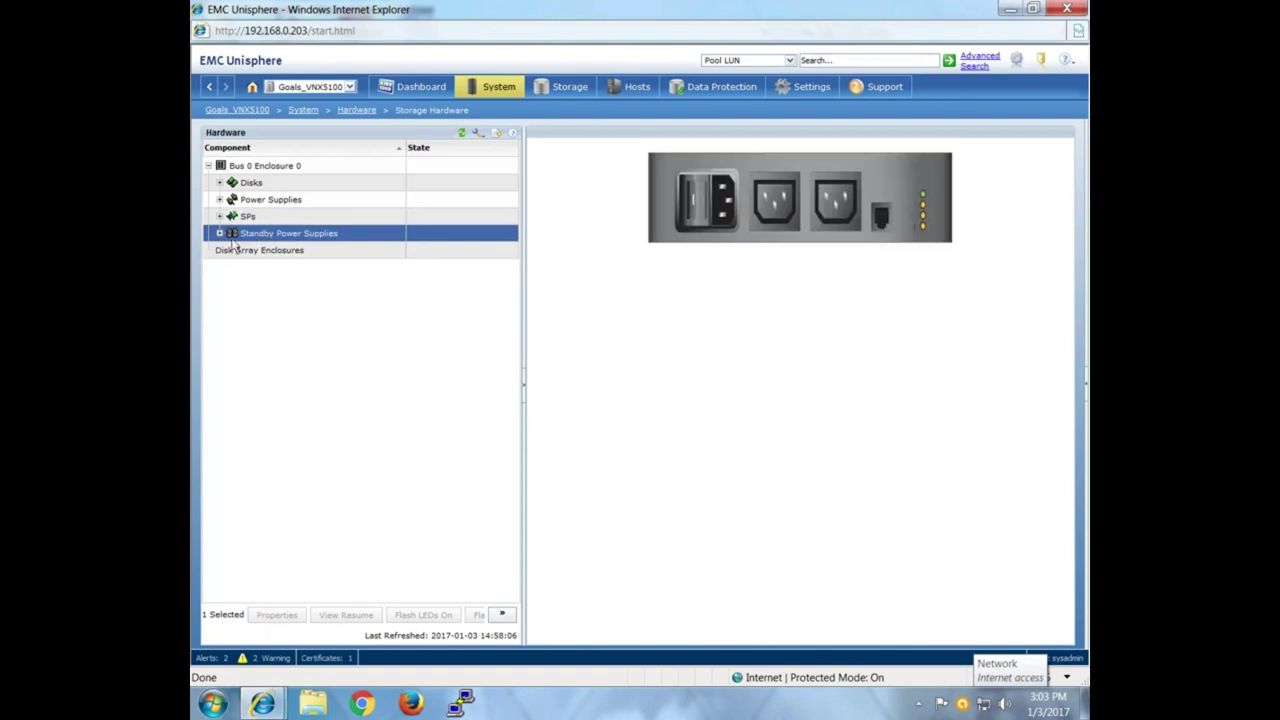
Expand Standby Power Supplies, view SPS A and SPS B, then collapse the branch.
left_click(219, 234)
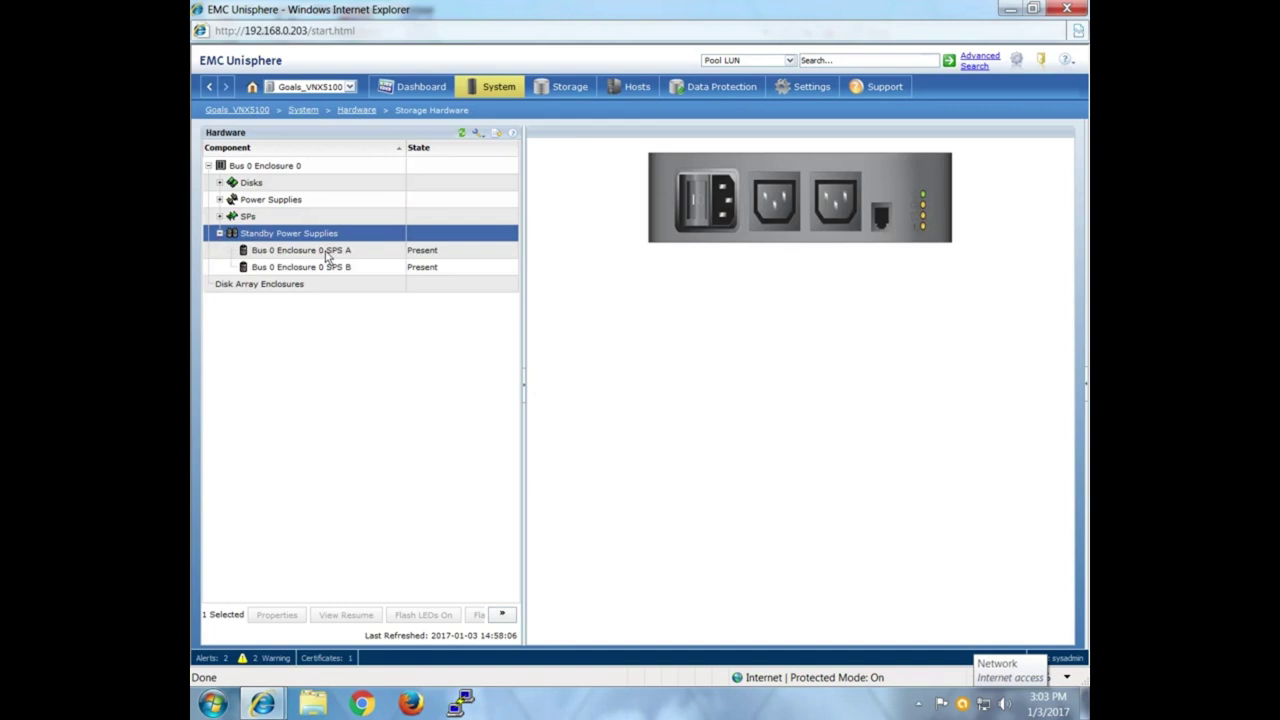
left_click(330, 251)
left_click(333, 270)
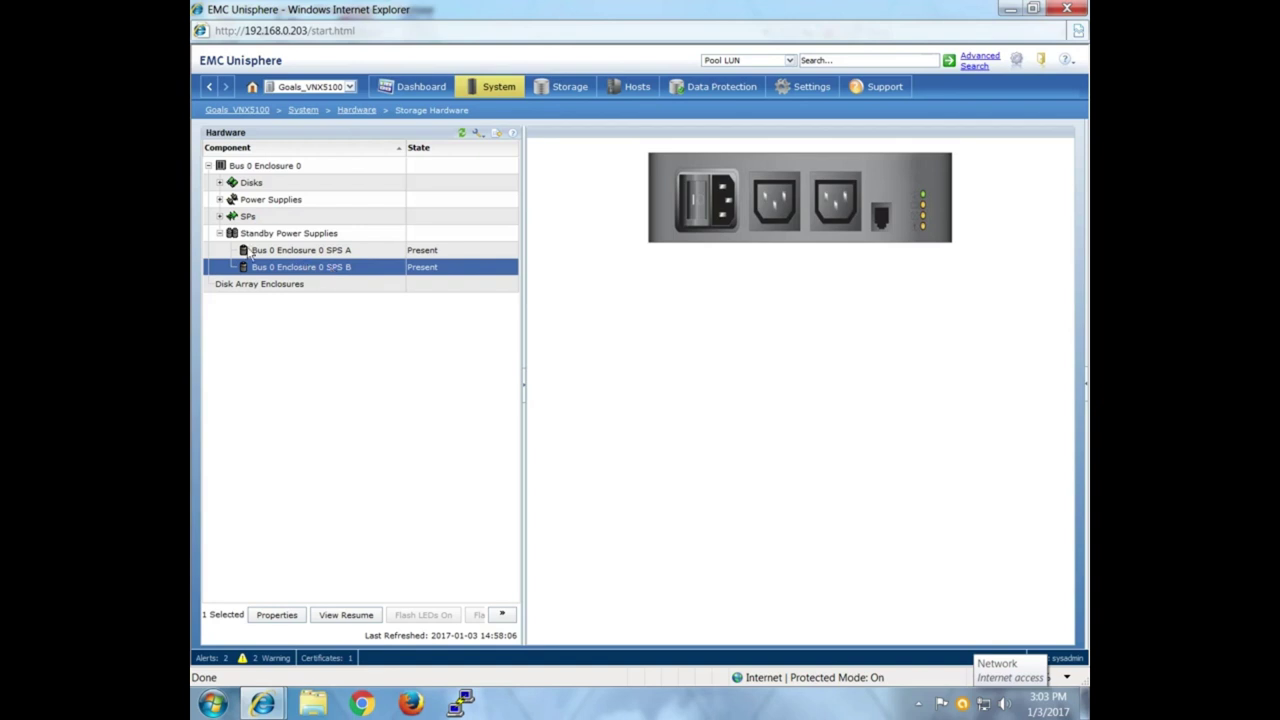
left_click(219, 233)
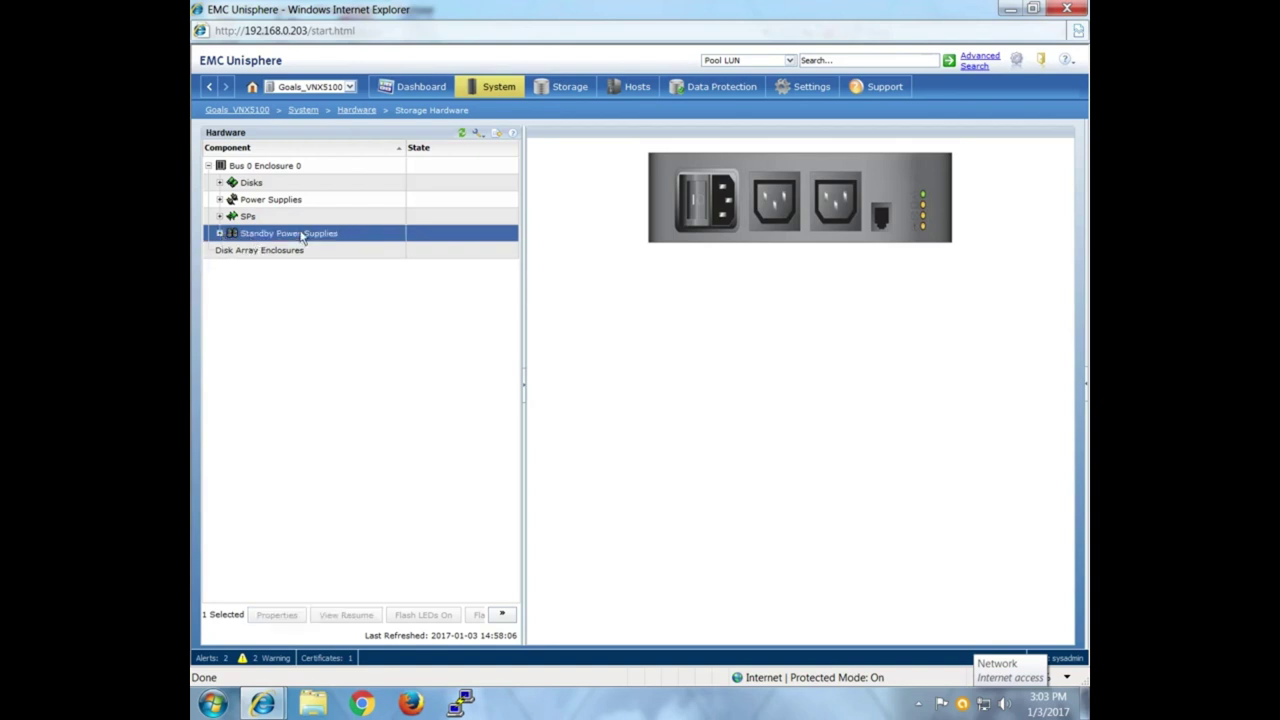
Recheck SPS A and SPS B, view Disk Array Enclosures, and return to the Hardware overview.
left_click(219, 233)
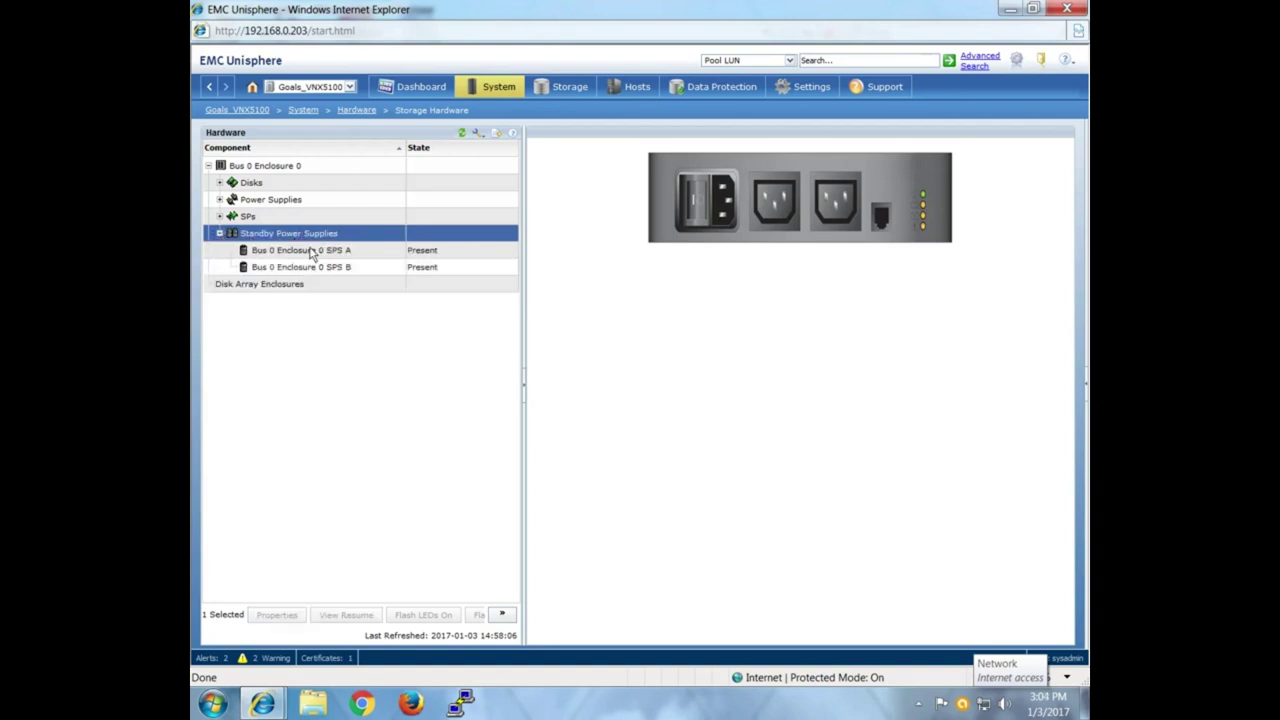
left_click(424, 250)
left_click(426, 284)
left_click(421, 267)
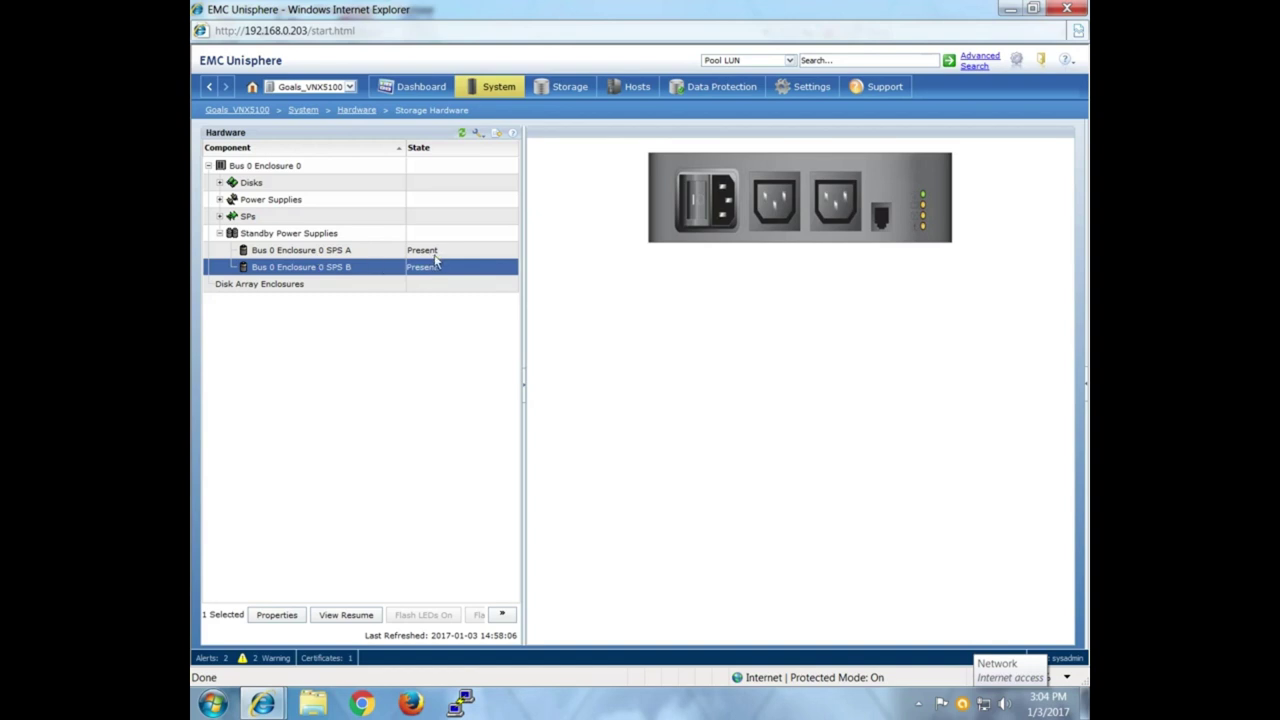
left_click(219, 233)
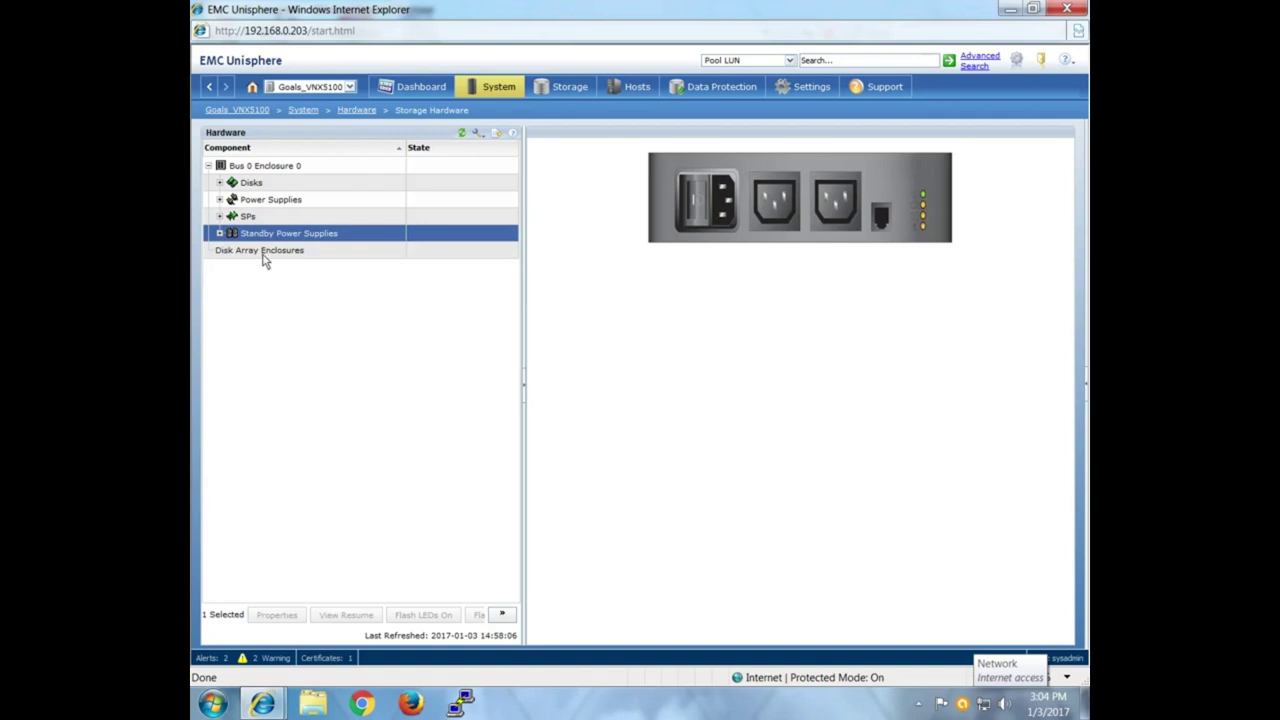
left_click(262, 252)
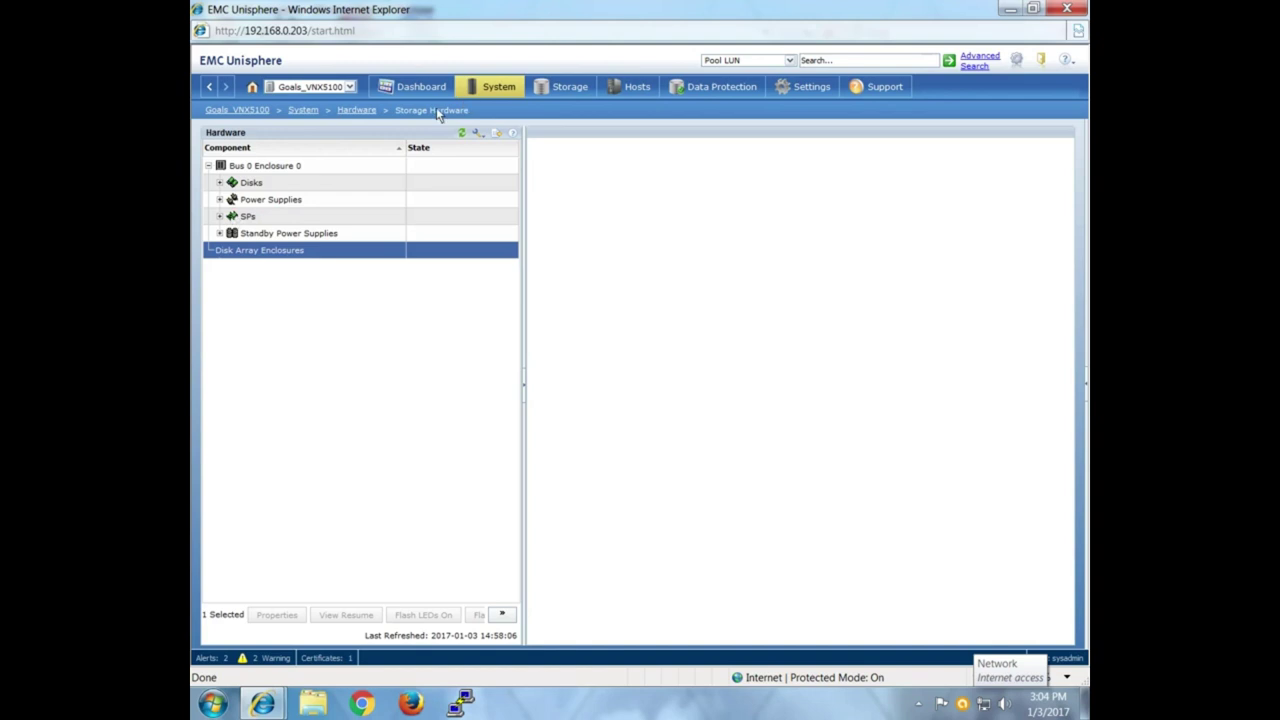
left_click(210, 88)
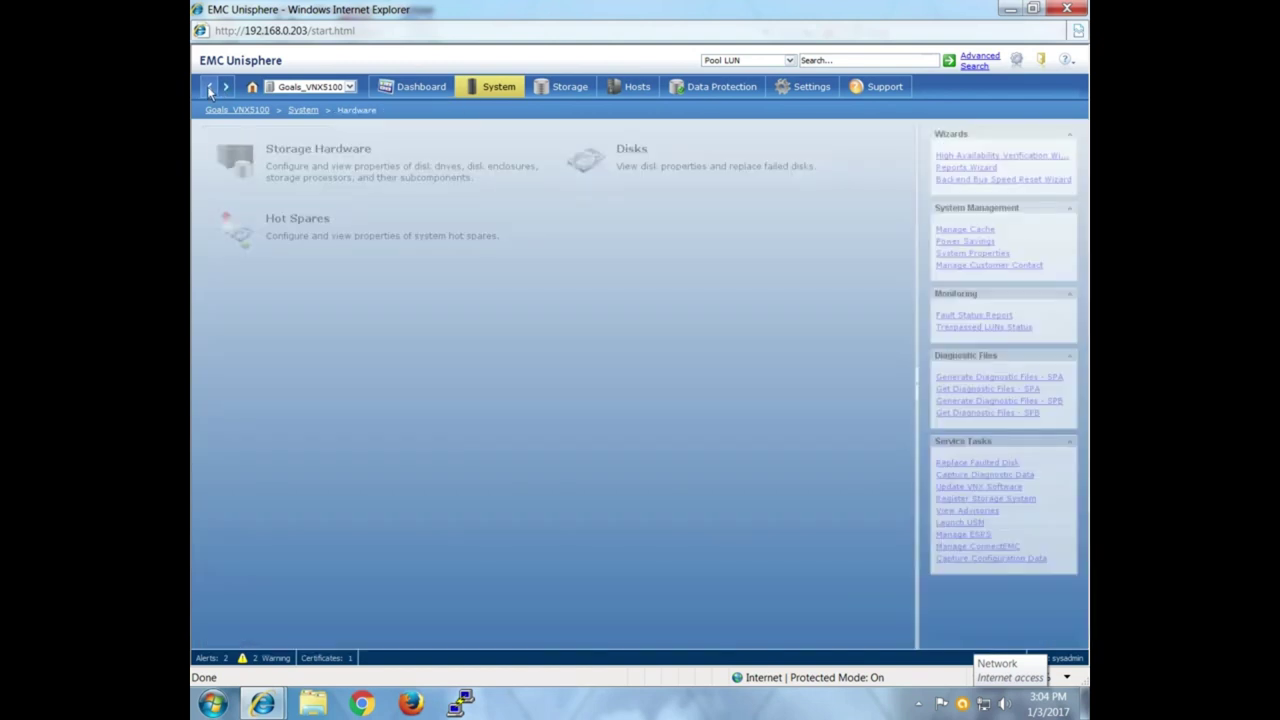
Open the Disks page listing Bus 0 Enclosure 0's 15 disk slots.
left_click(643, 160)
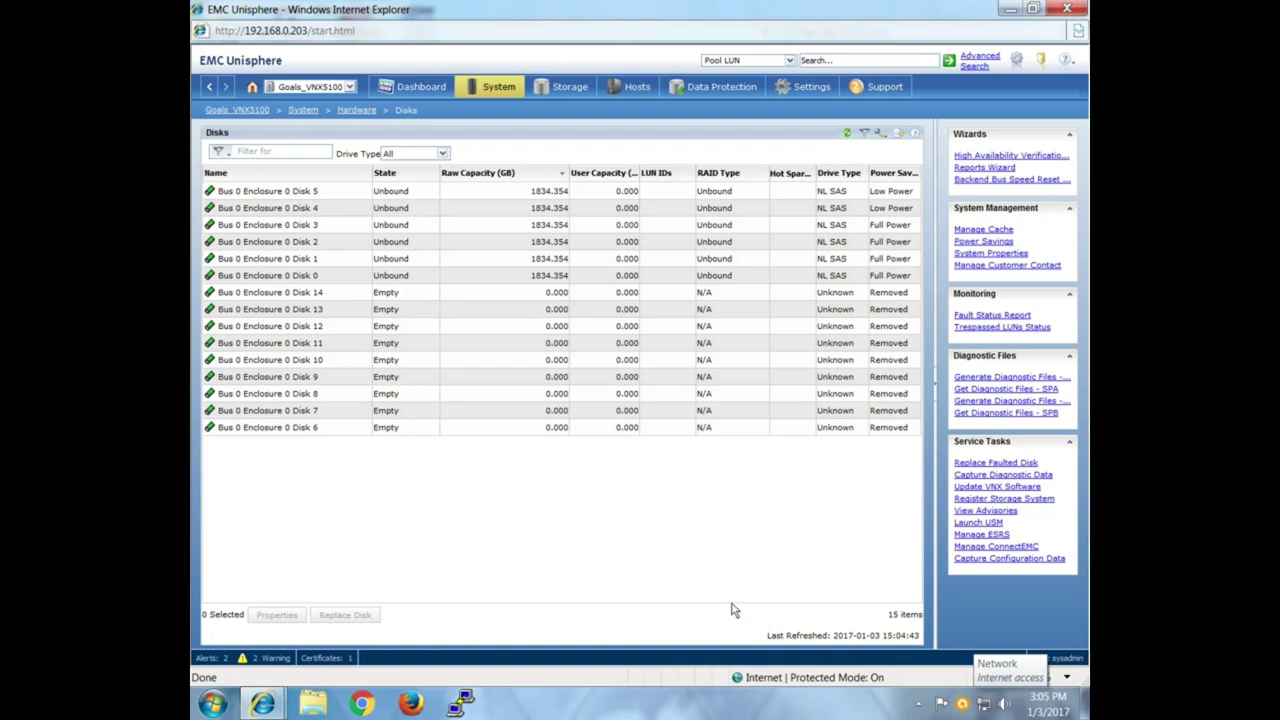
left_click(432, 191)
left_click(282, 614)
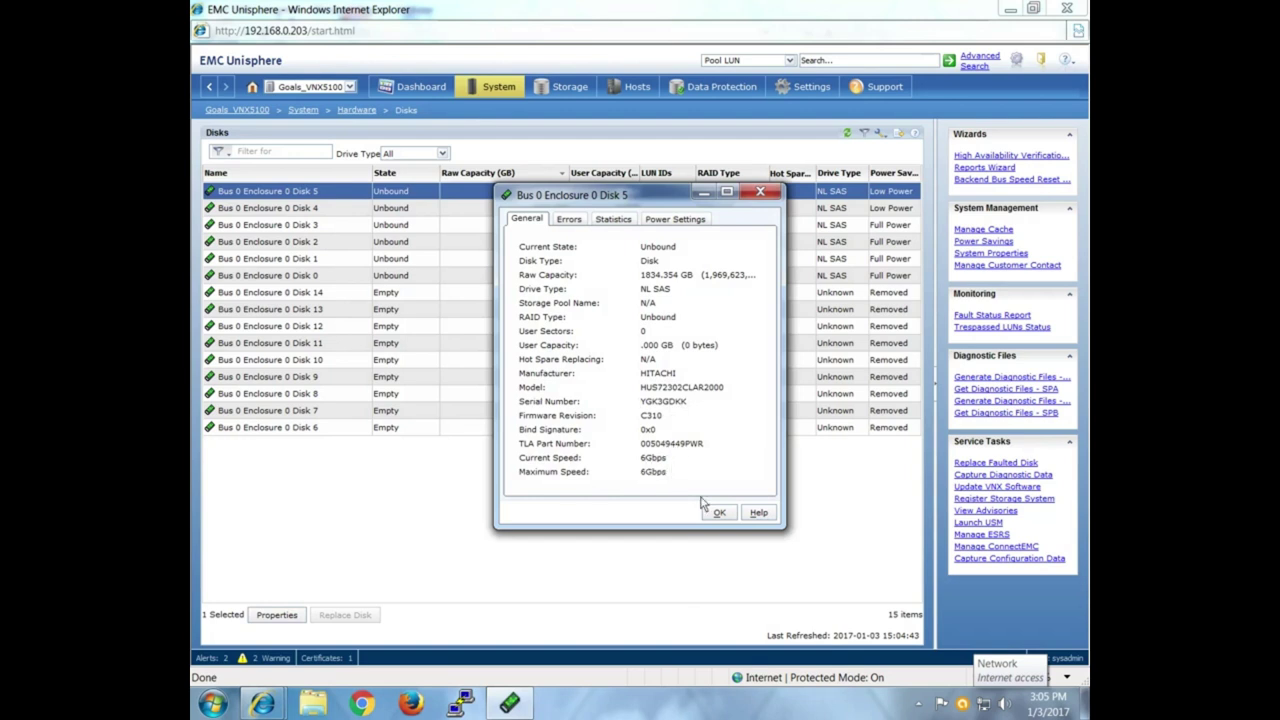
left_click(698, 224)
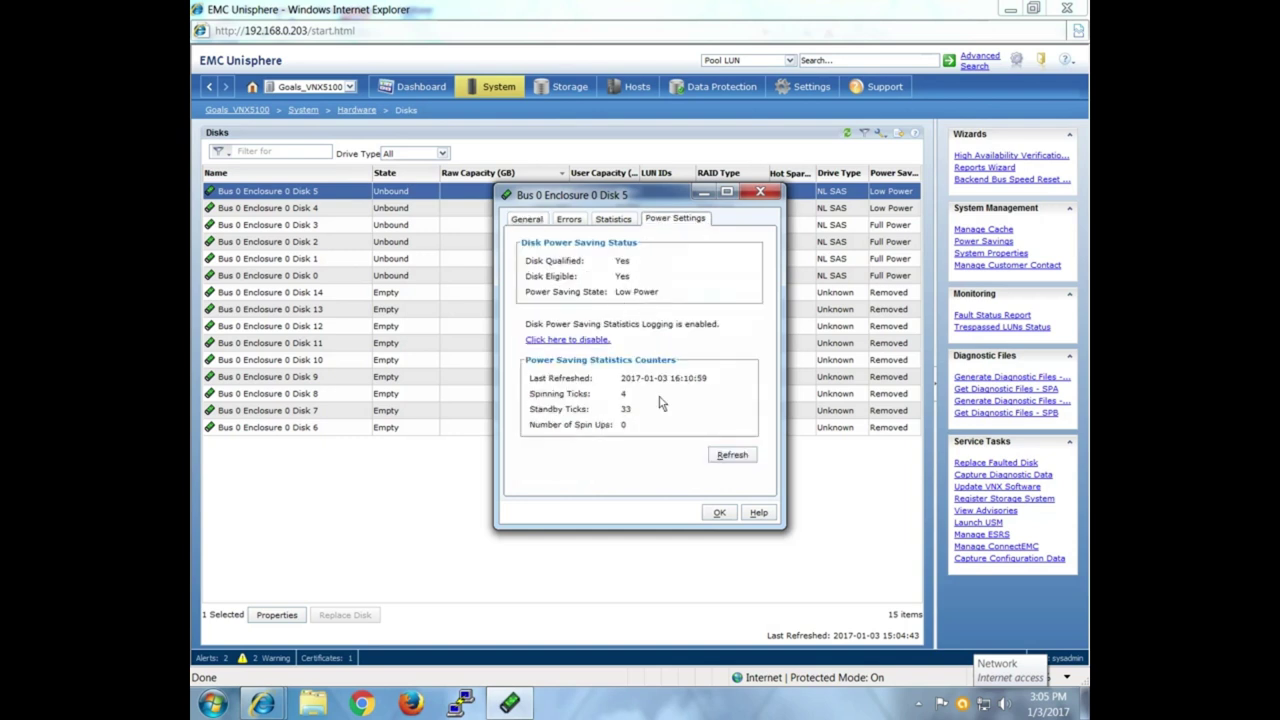
left_click(612, 222)
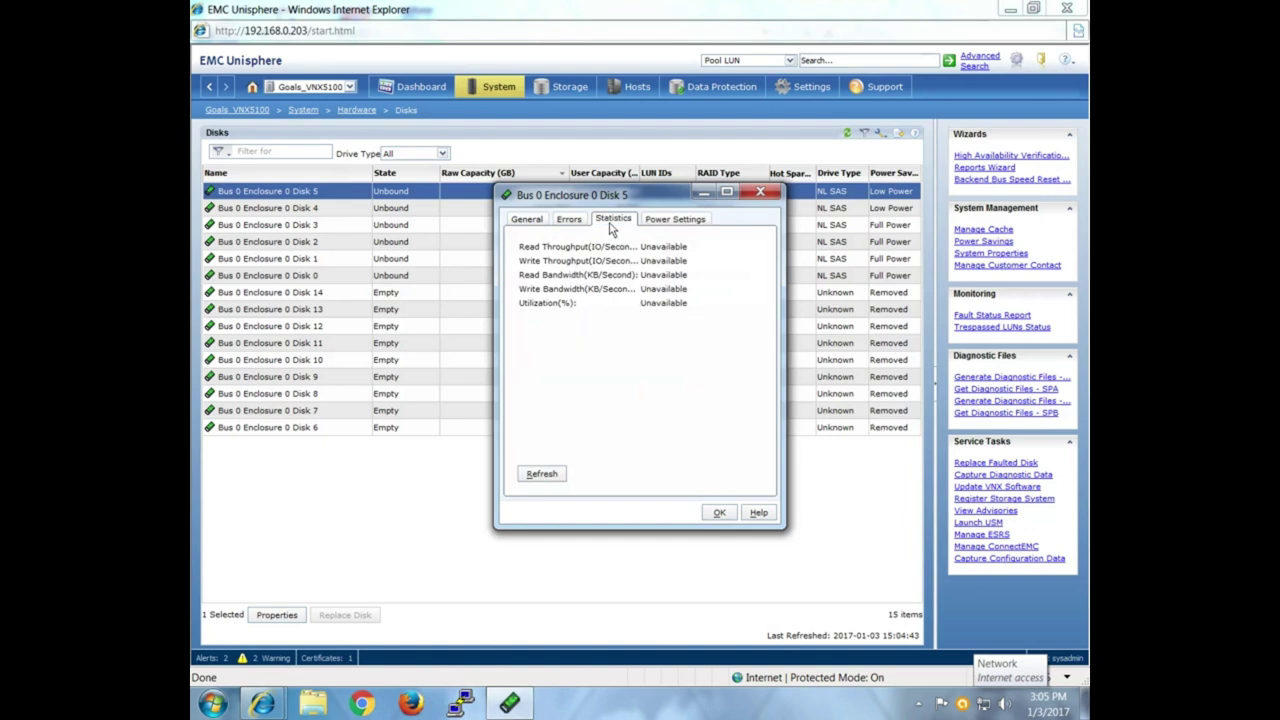
left_click(570, 221)
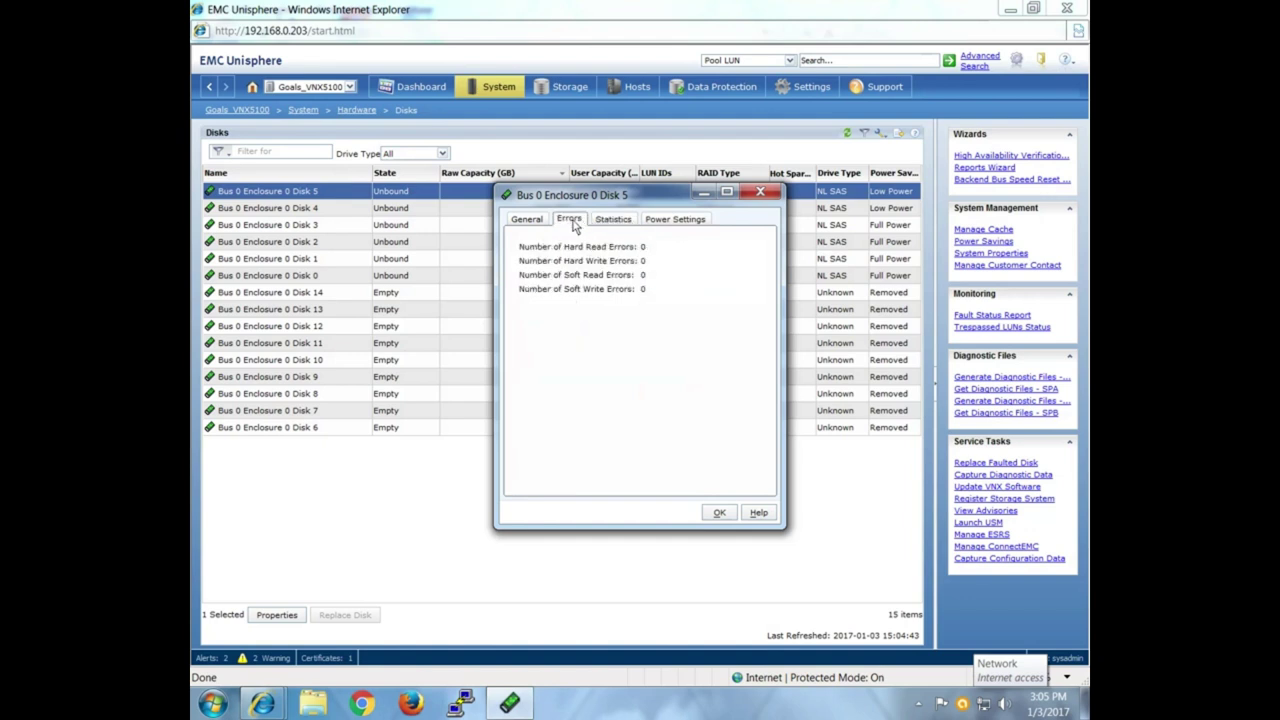
left_click(527, 221)
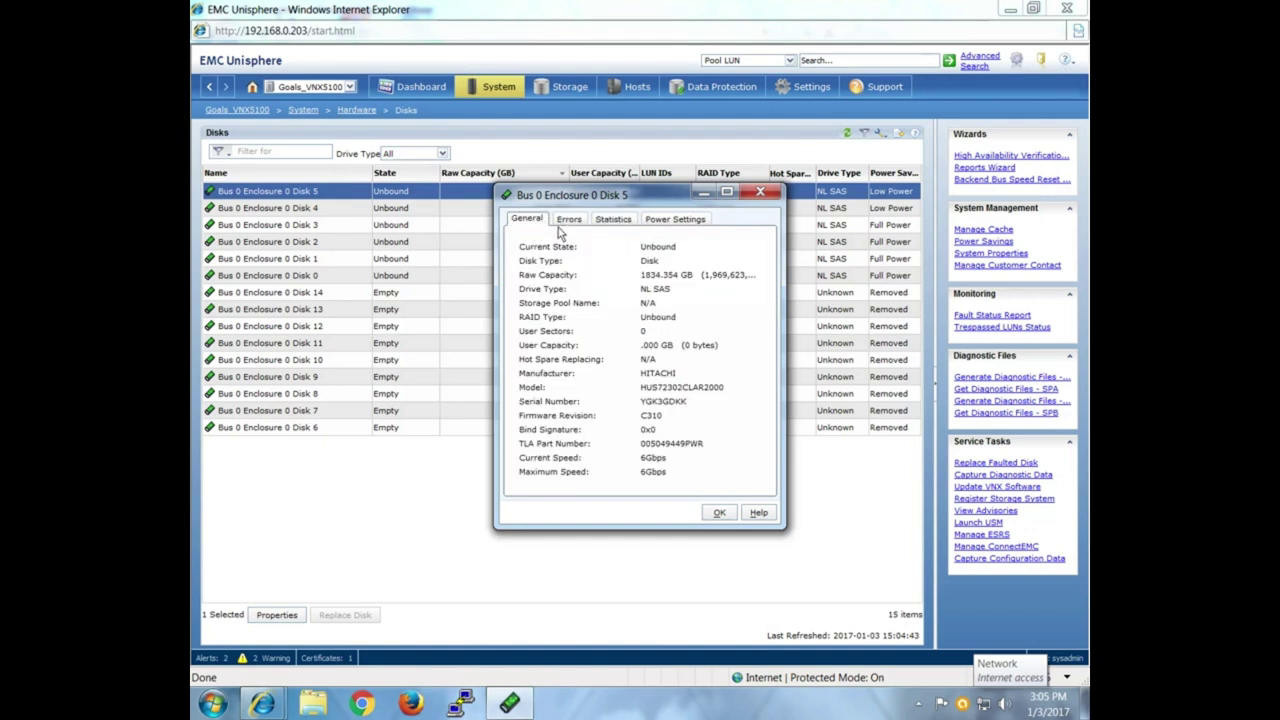
left_click(719, 512)
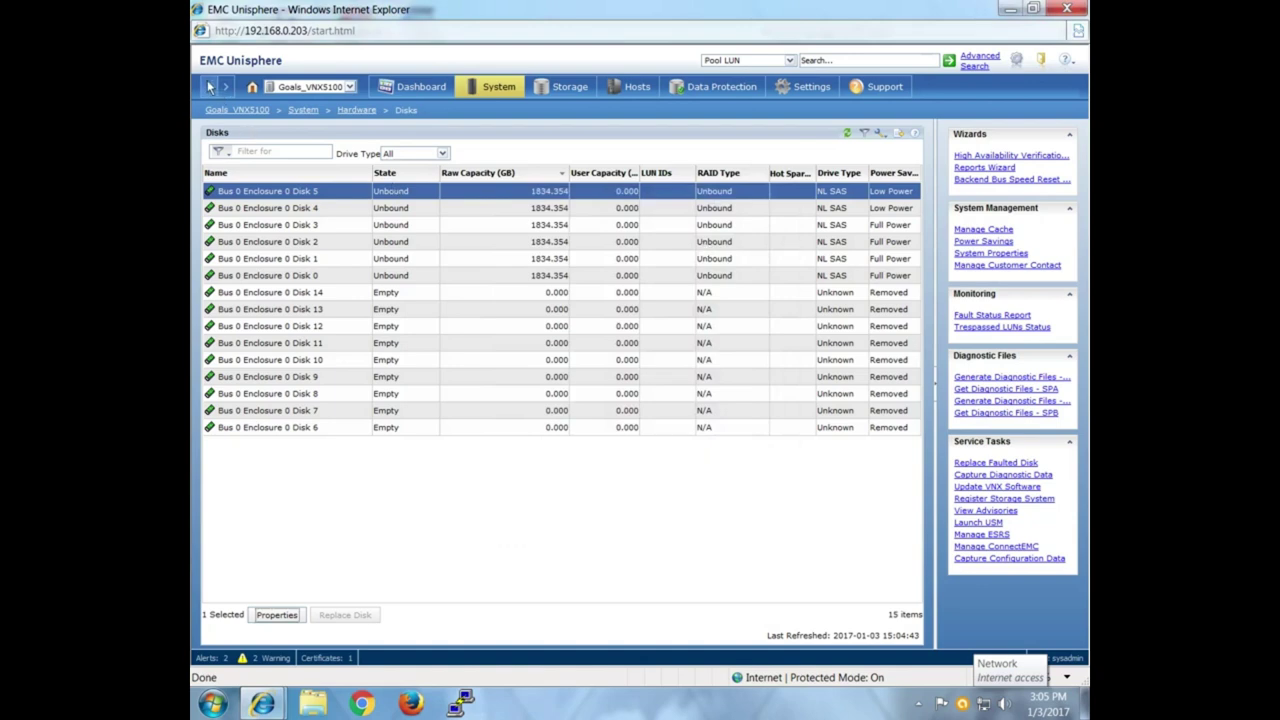
left_click(209, 88)
Check Hot Spares, dismiss the no-hot-spares message, and return to the System overview.
left_click(331, 236)
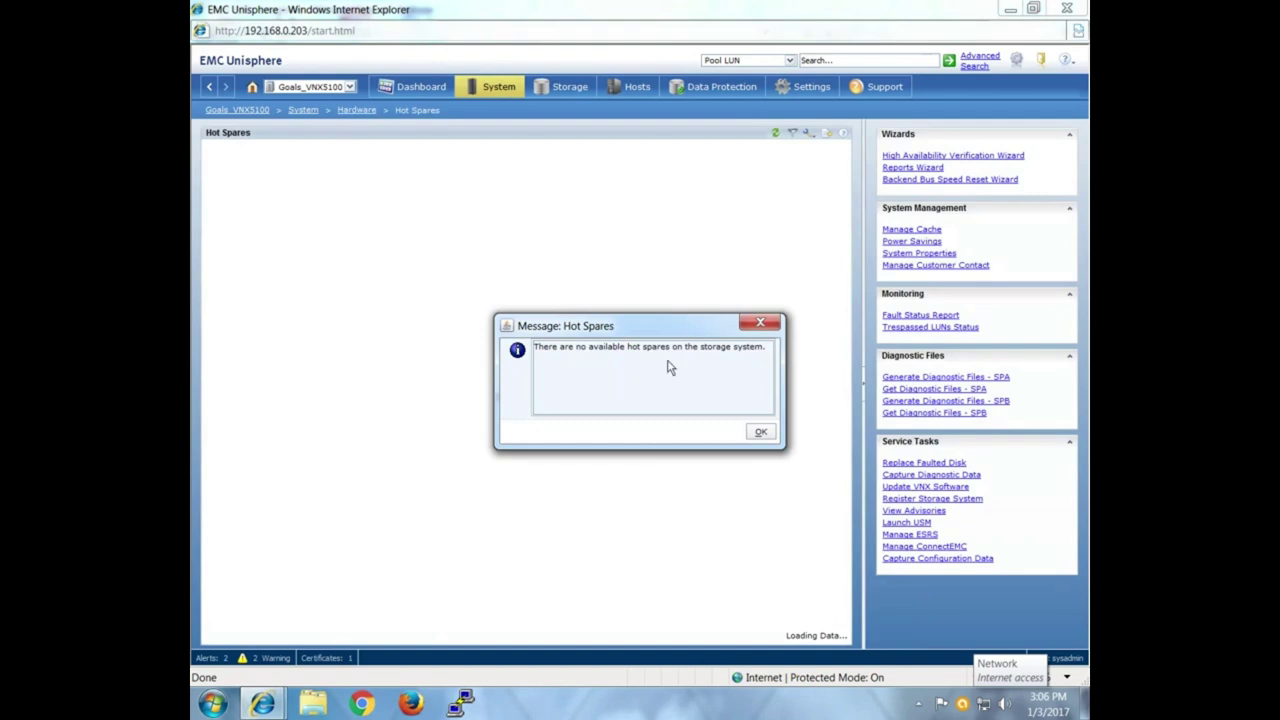
left_click(762, 432)
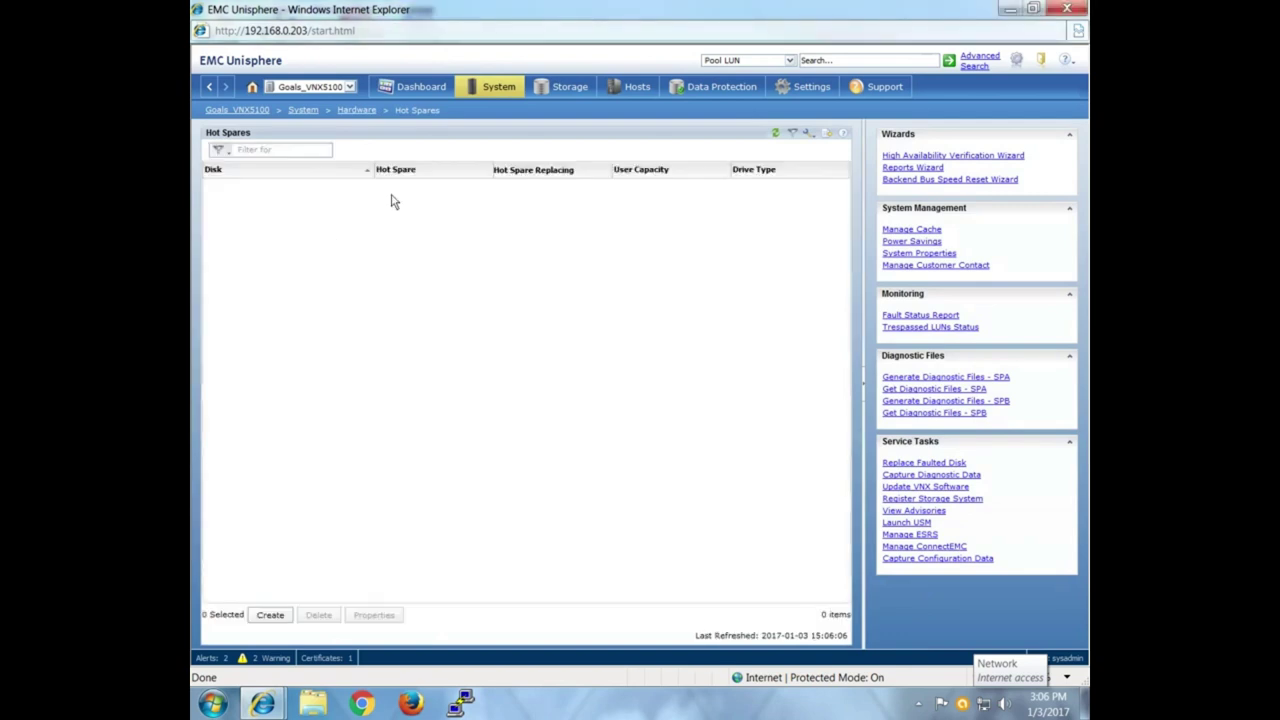
left_click(203, 88)
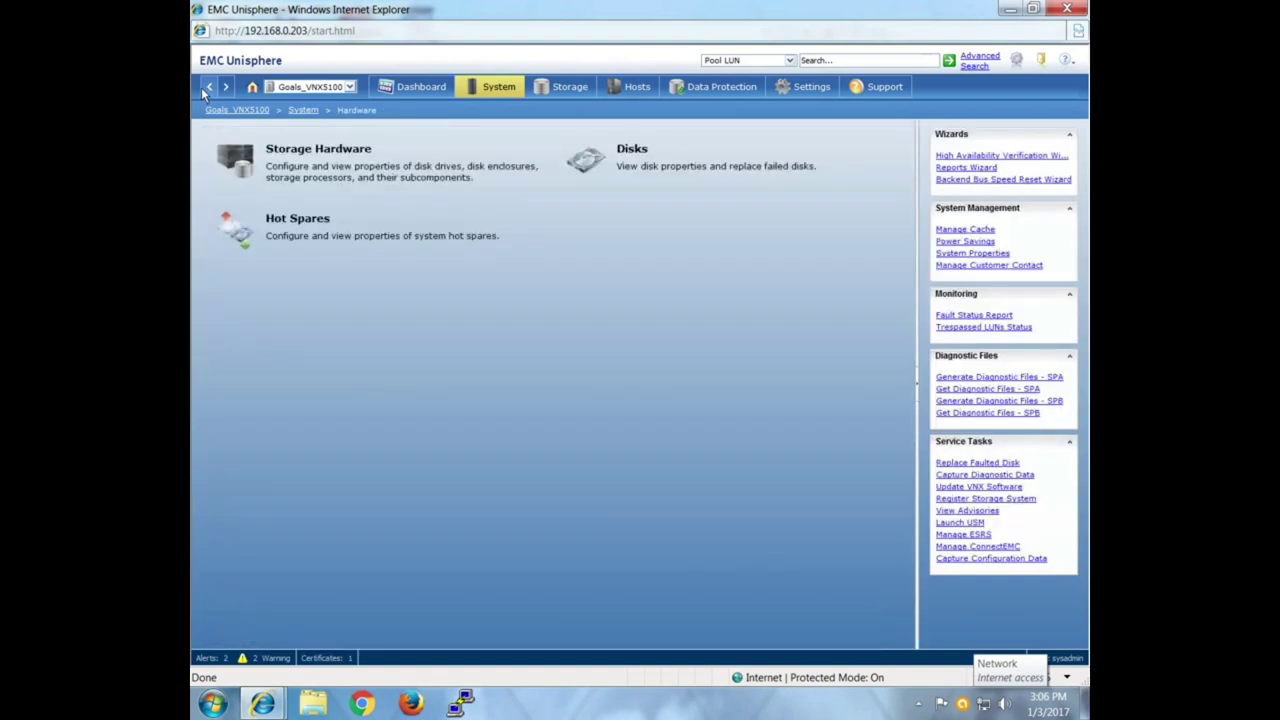
left_click(201, 87)
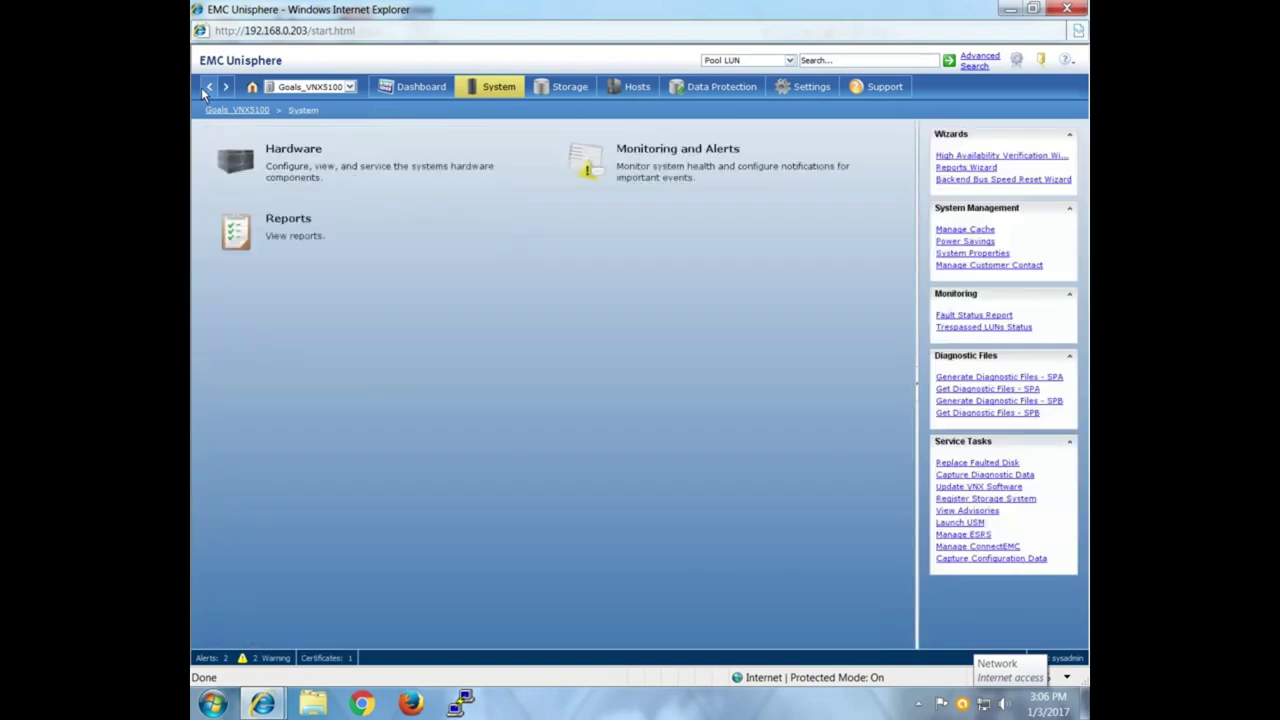
Read the vmware unregistered-HBA warning's details in Alerts, then return to Monitoring and Alerts.
left_click(655, 145)
left_click(337, 160)
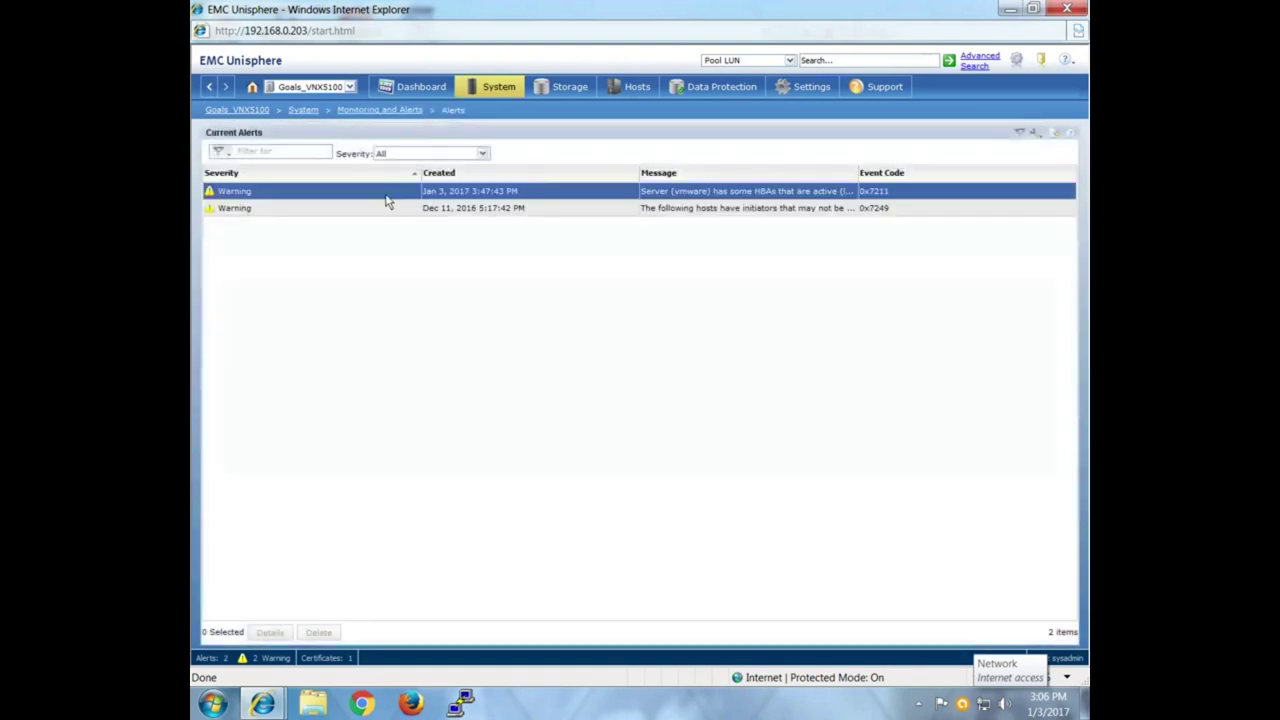
left_click(421, 210)
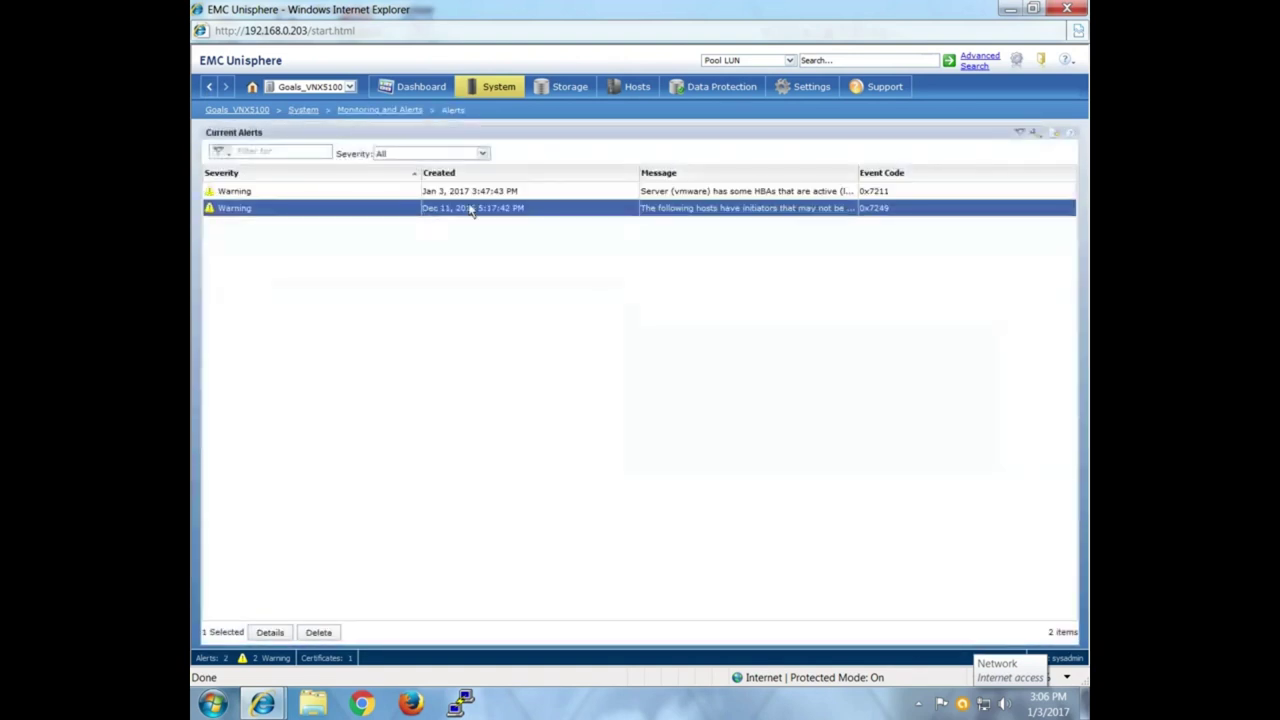
left_click(672, 194)
double_click(672, 194)
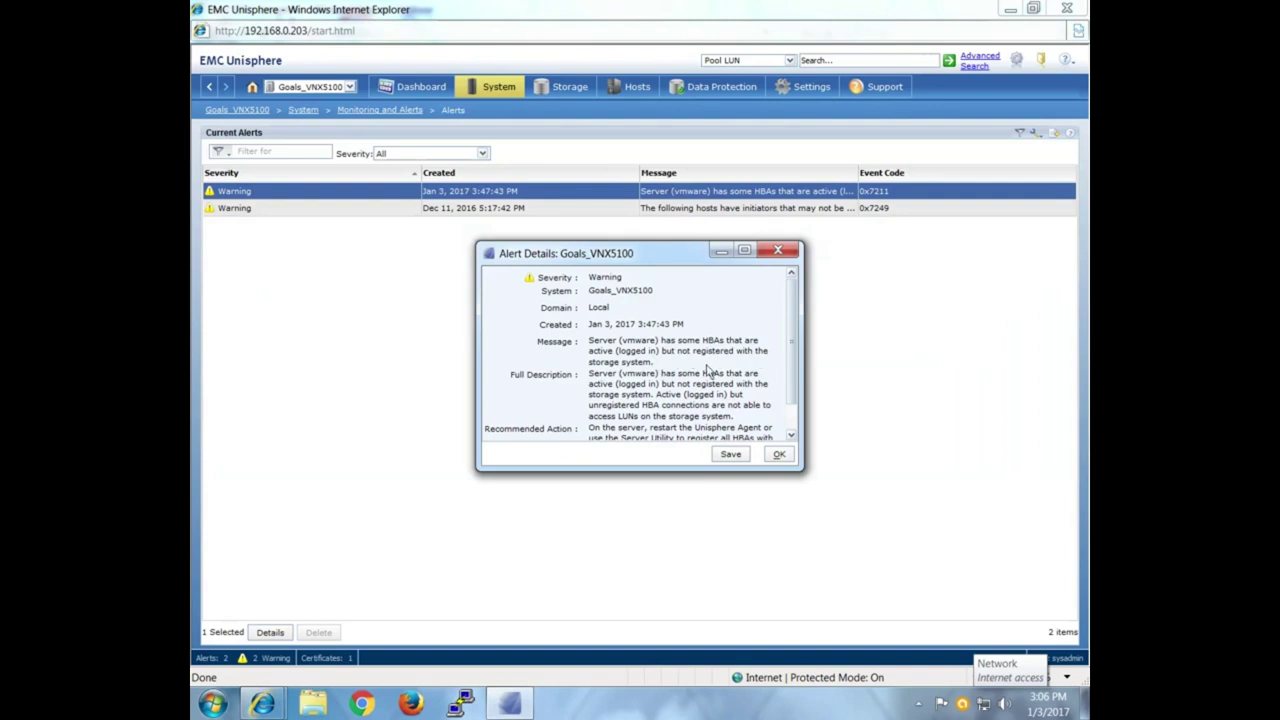
left_click(779, 454)
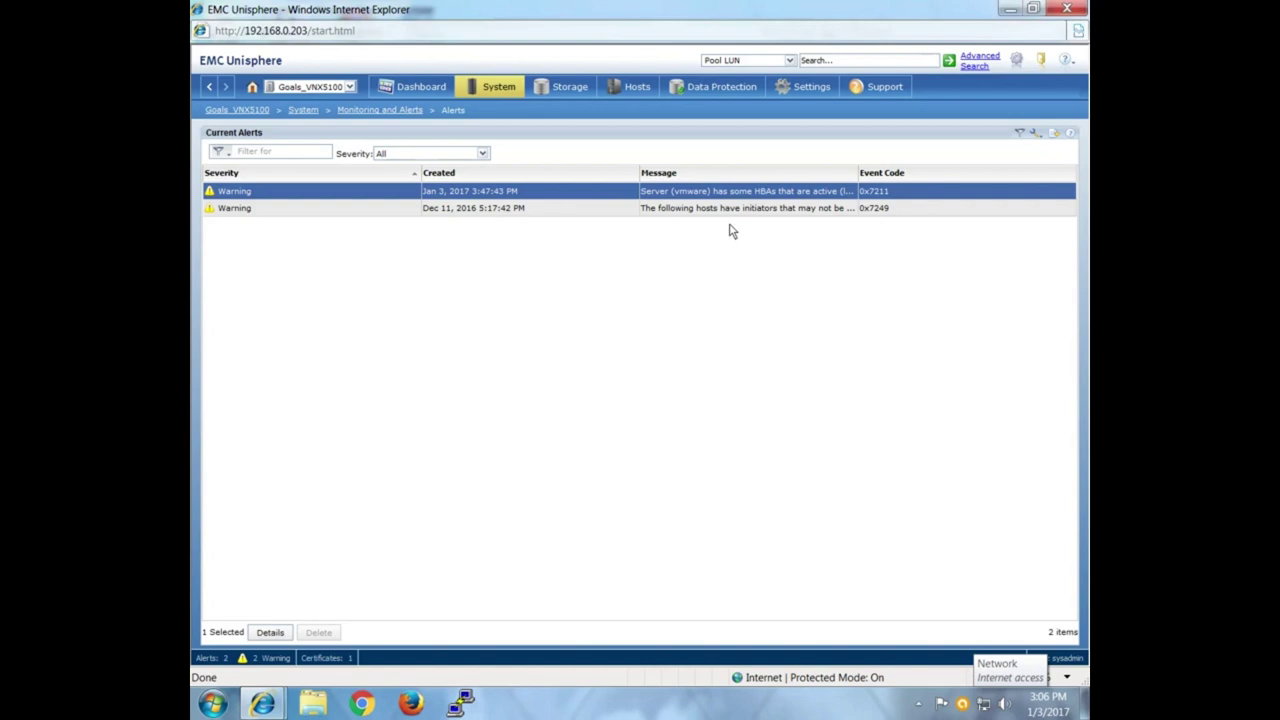
left_click(212, 87)
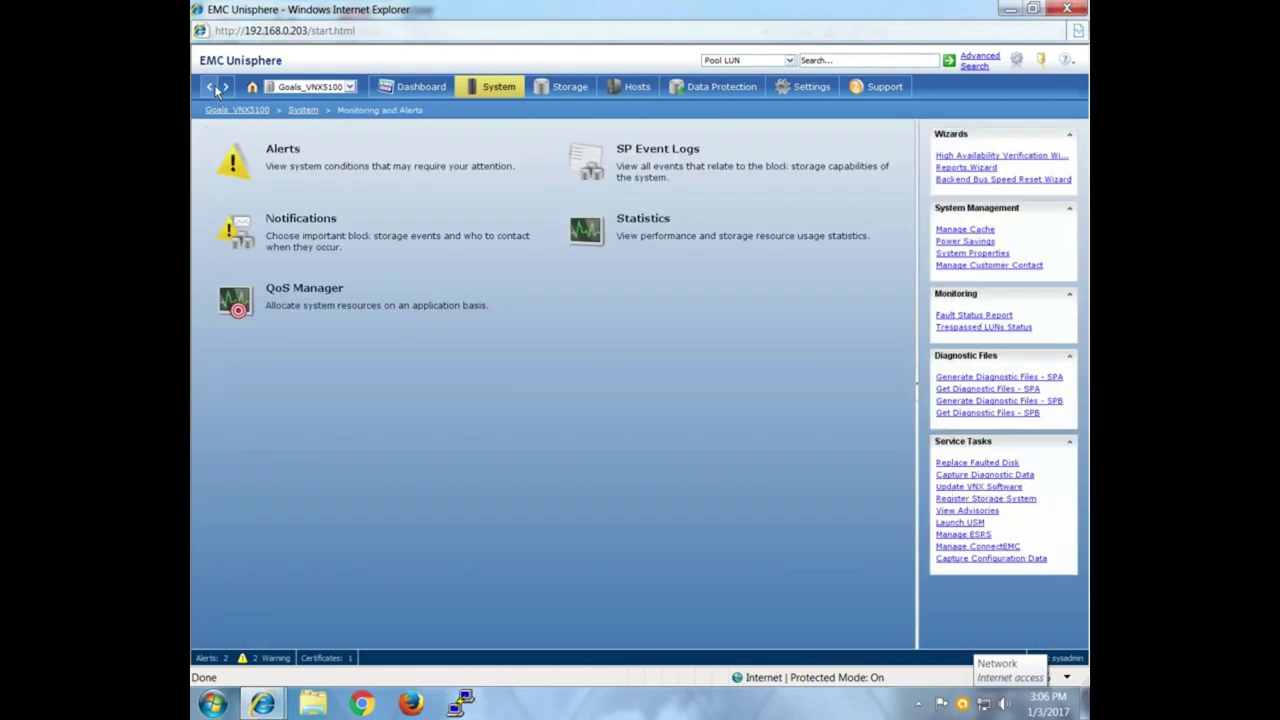
left_click(718, 156)
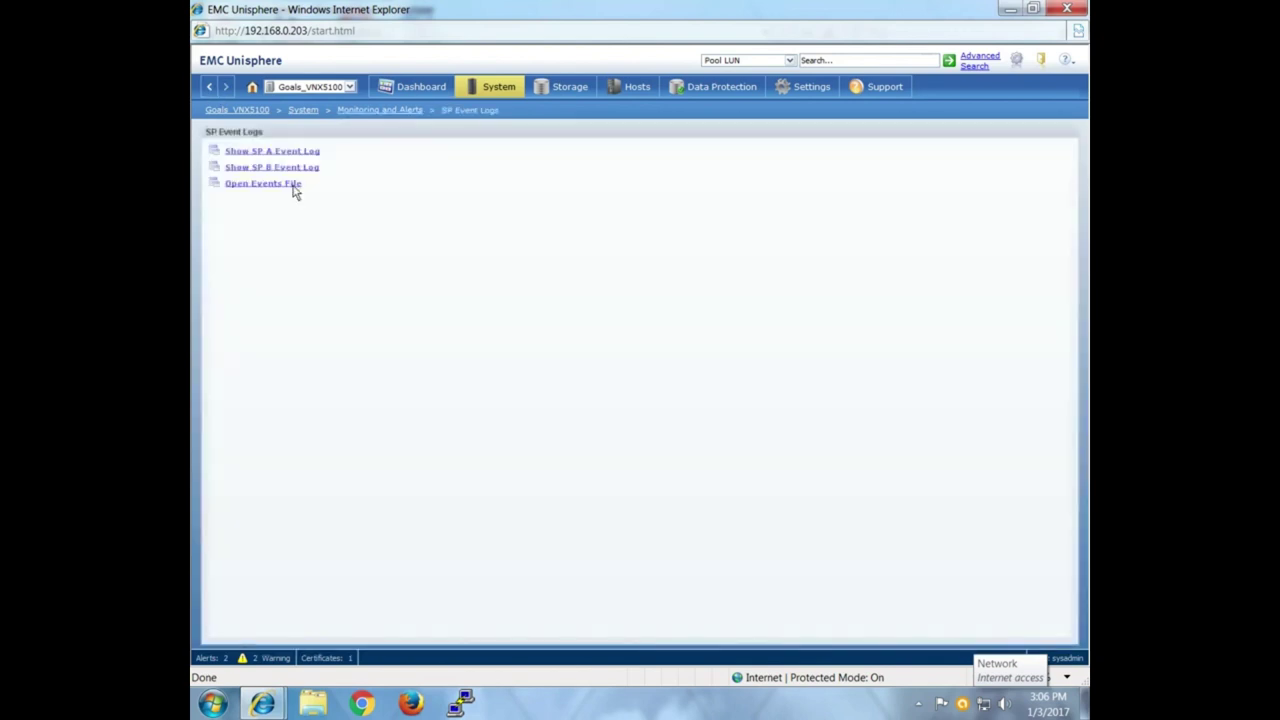
left_click(271, 153)
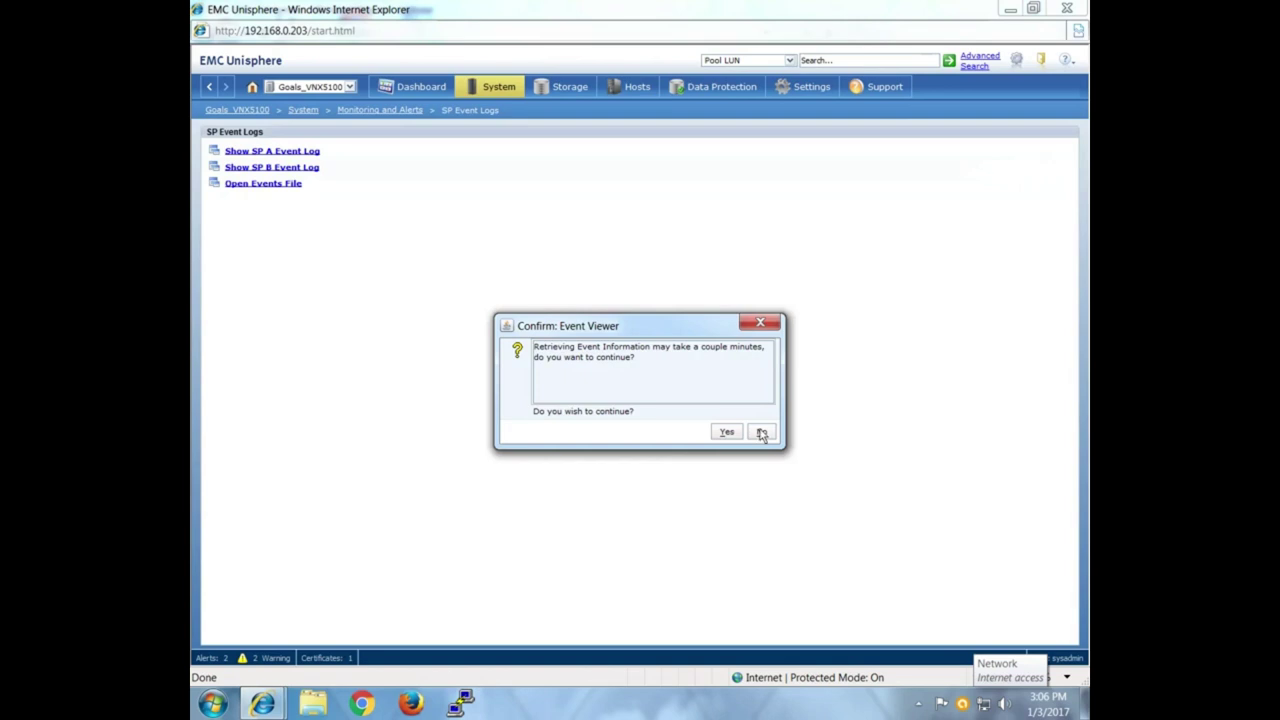
left_click(760, 432)
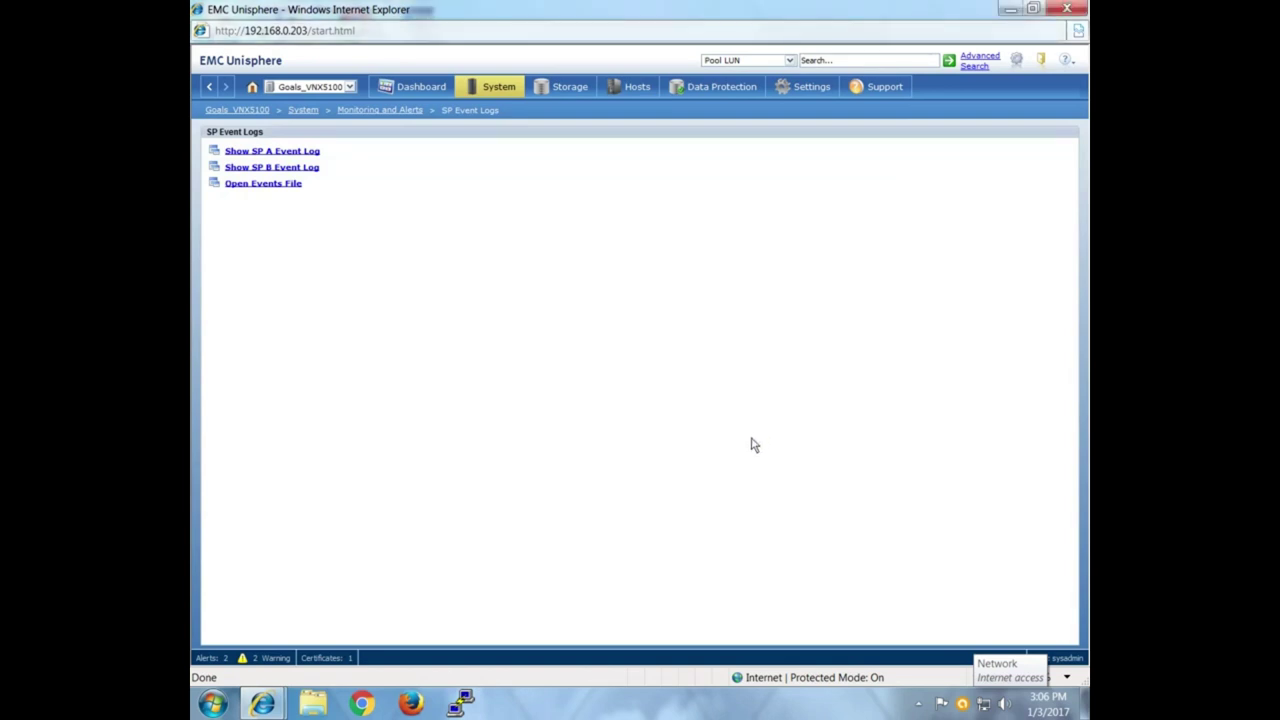
left_click(208, 87)
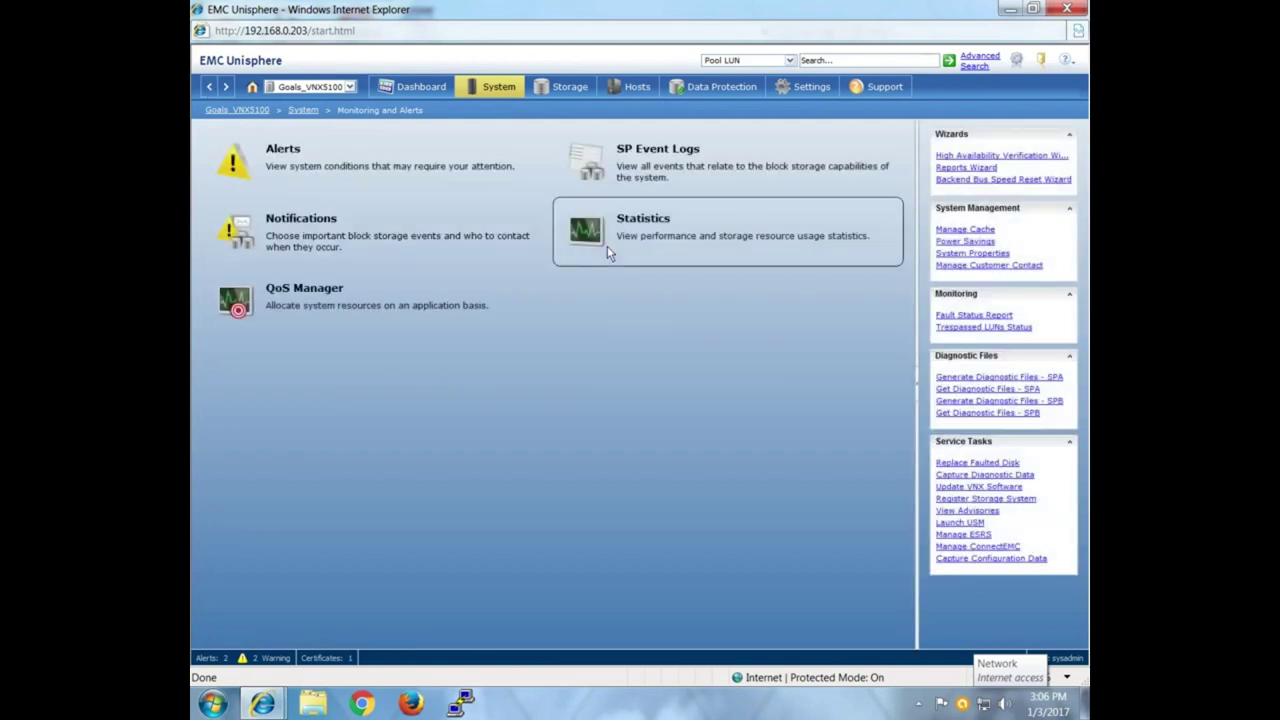
left_click(302, 308)
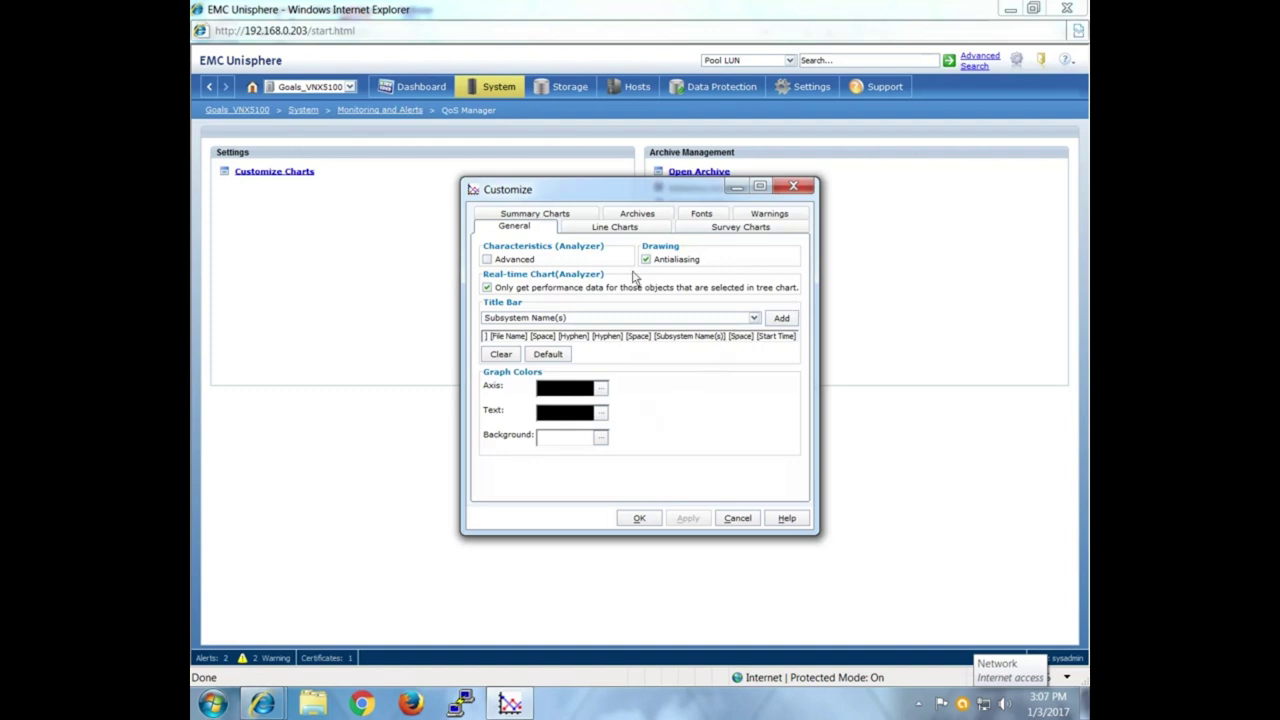
left_click(632, 230)
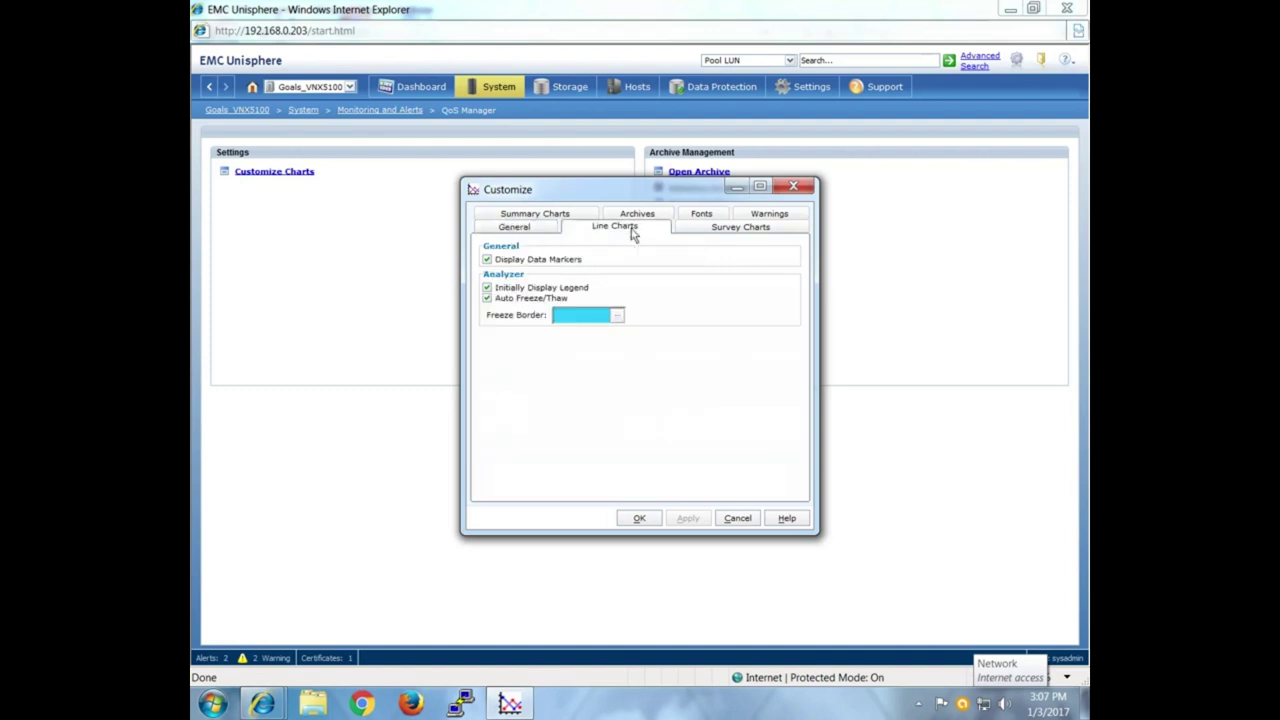
left_click(565, 216)
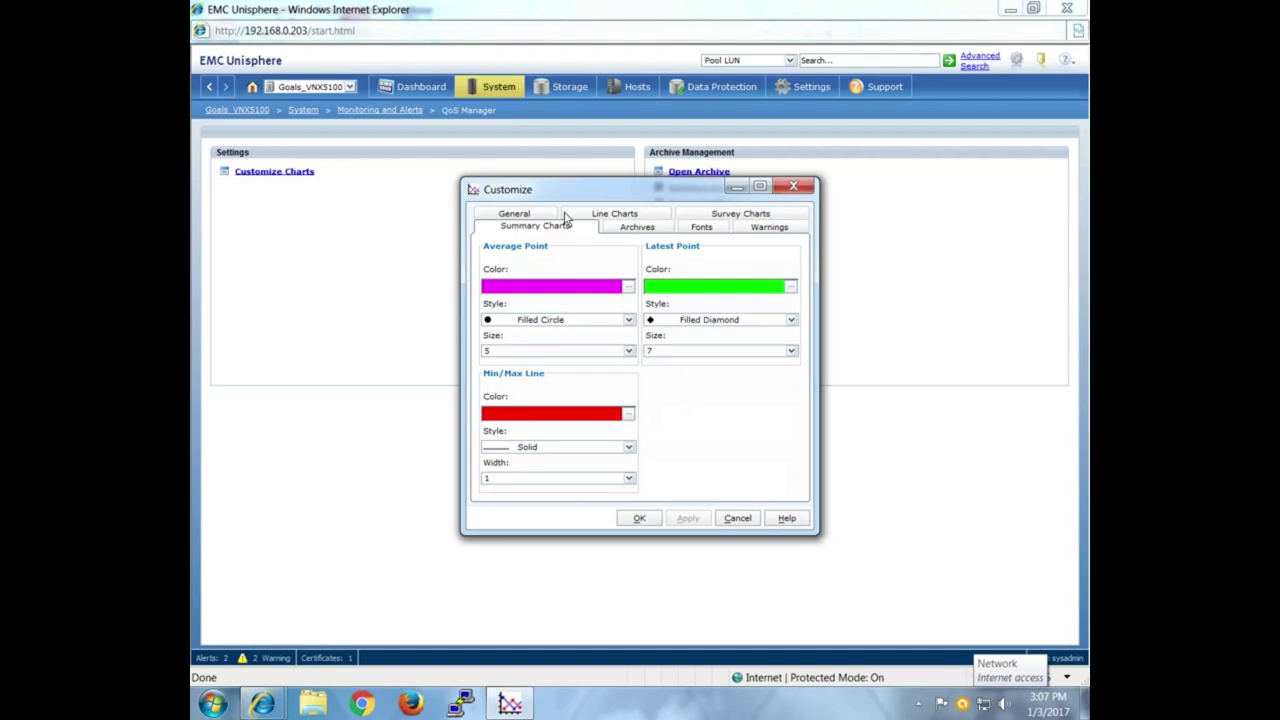
left_click(793, 187)
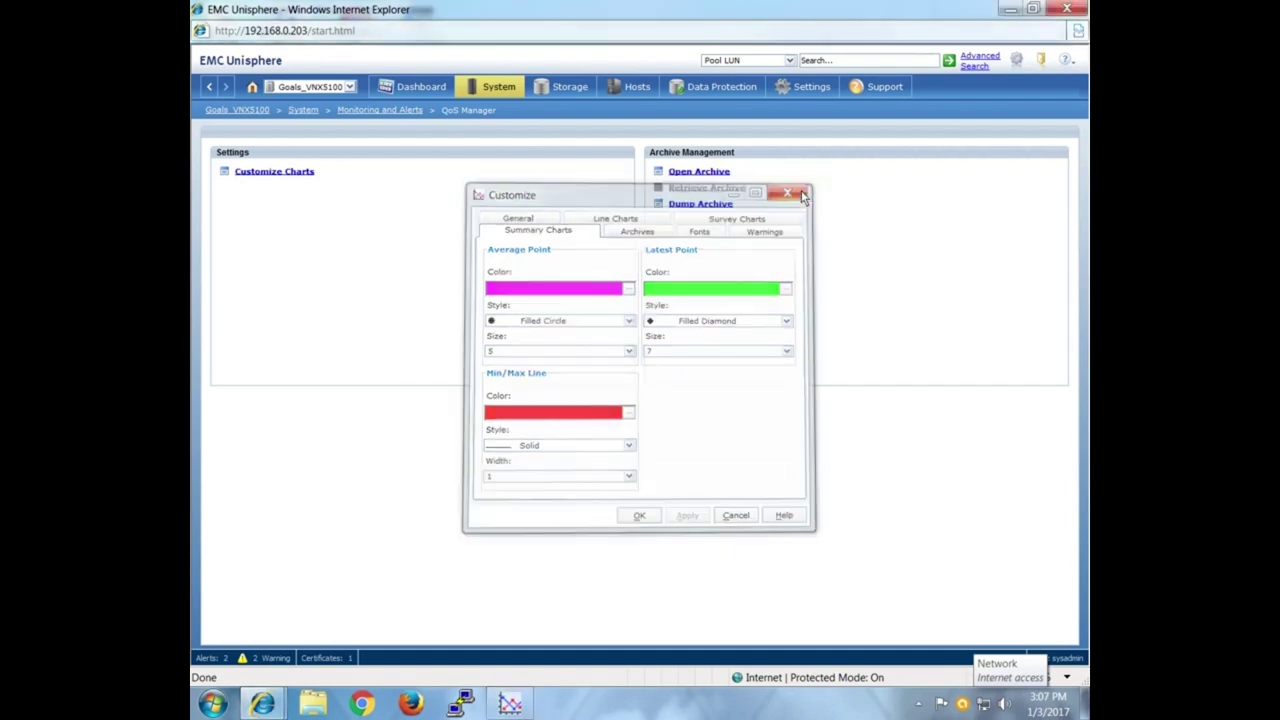
left_click(208, 90)
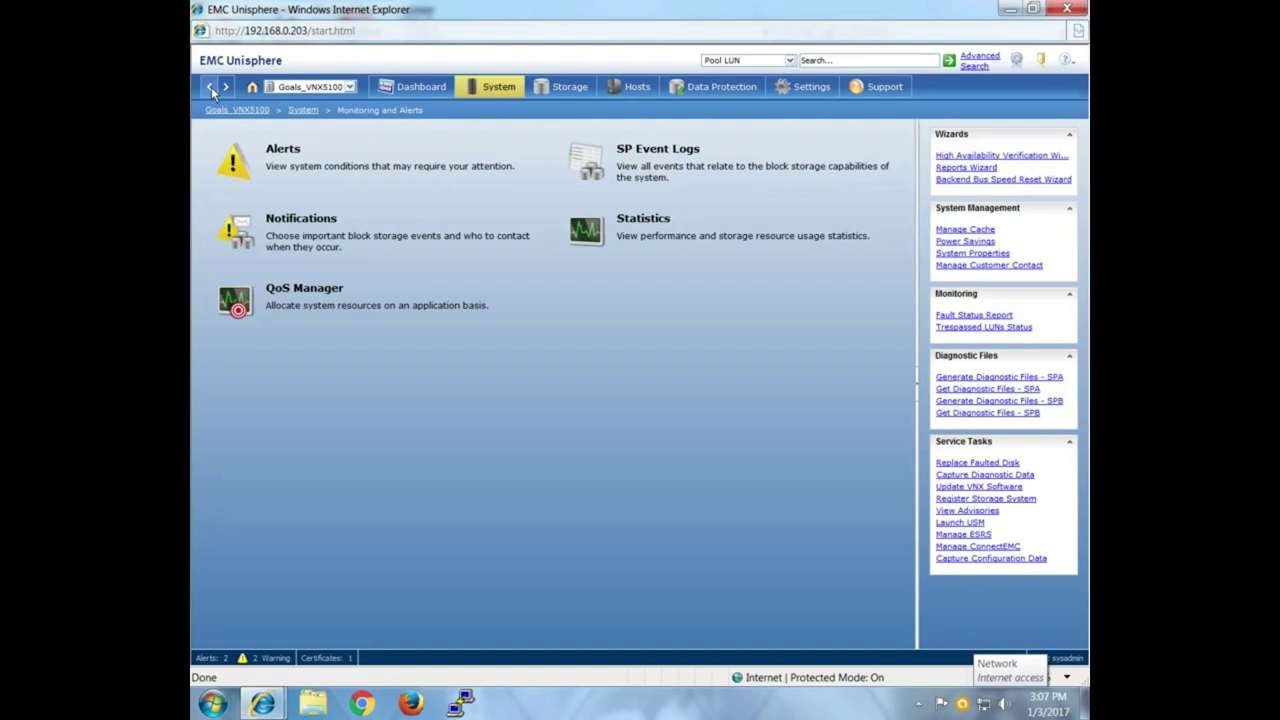
left_click(211, 88)
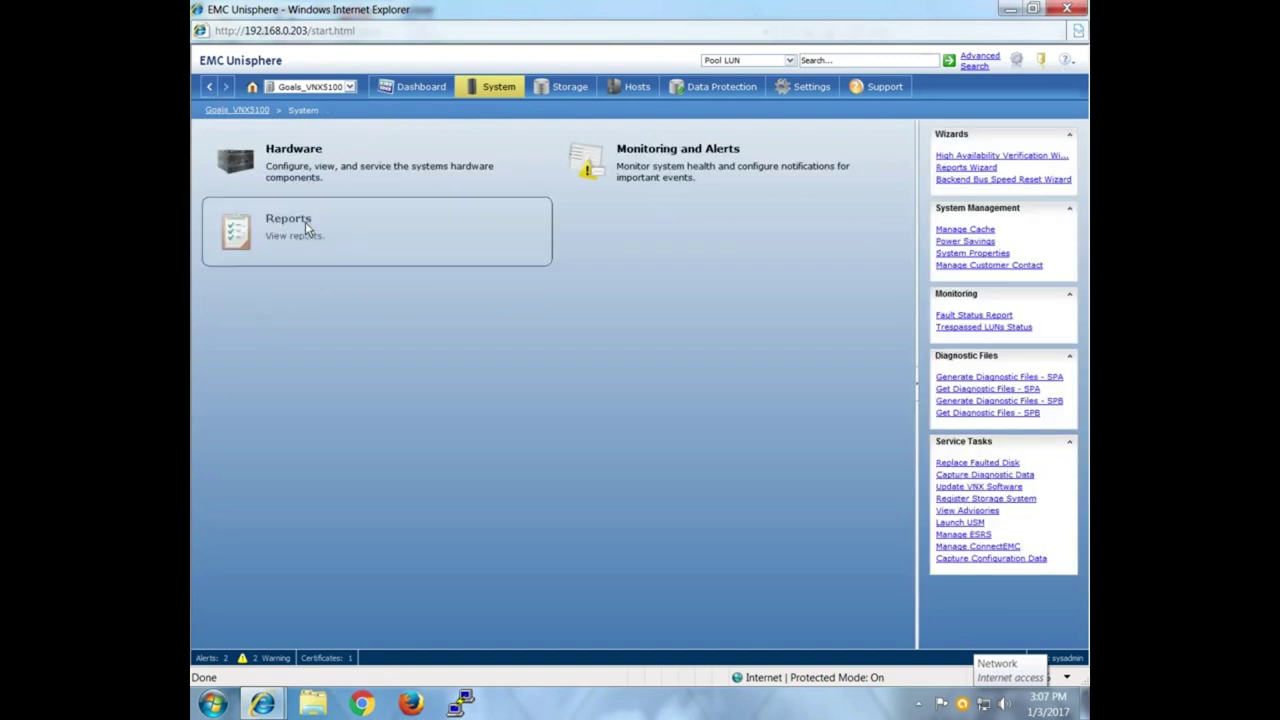
View the Trespassed LUNs Status and Fault Status reports on the Reports page.
left_click(305, 229)
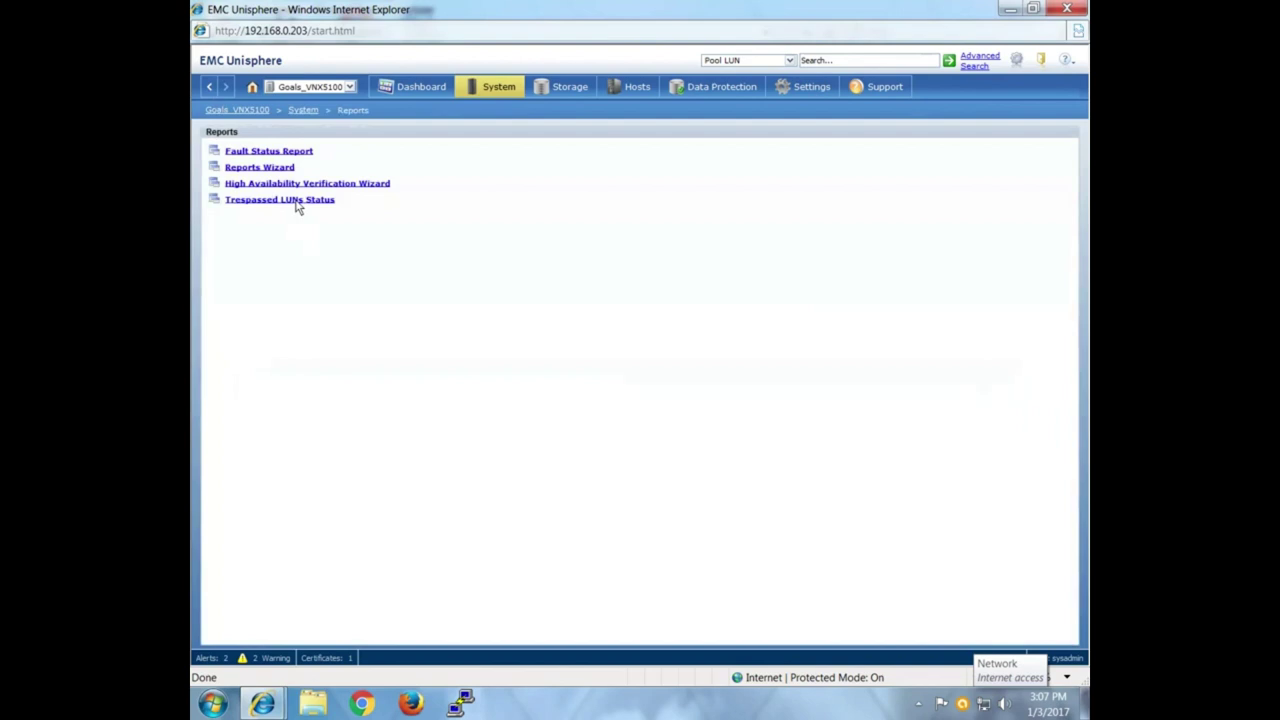
left_click(315, 203)
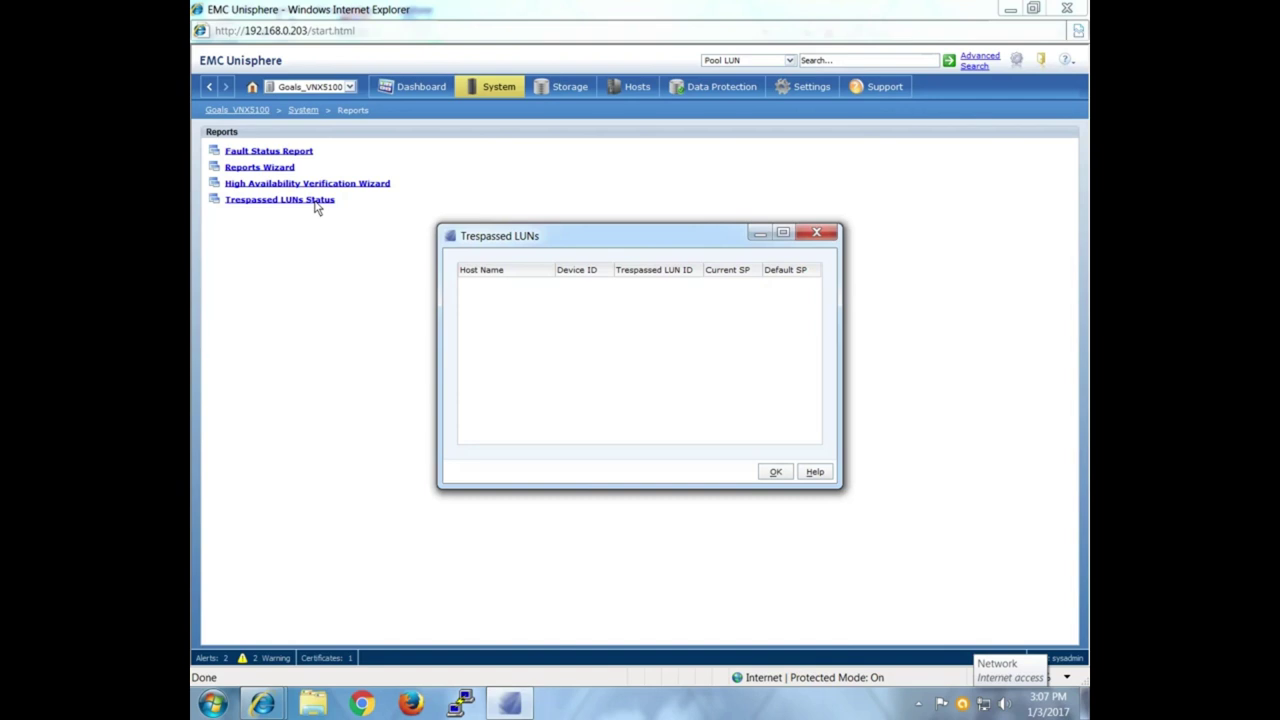
left_click(773, 471)
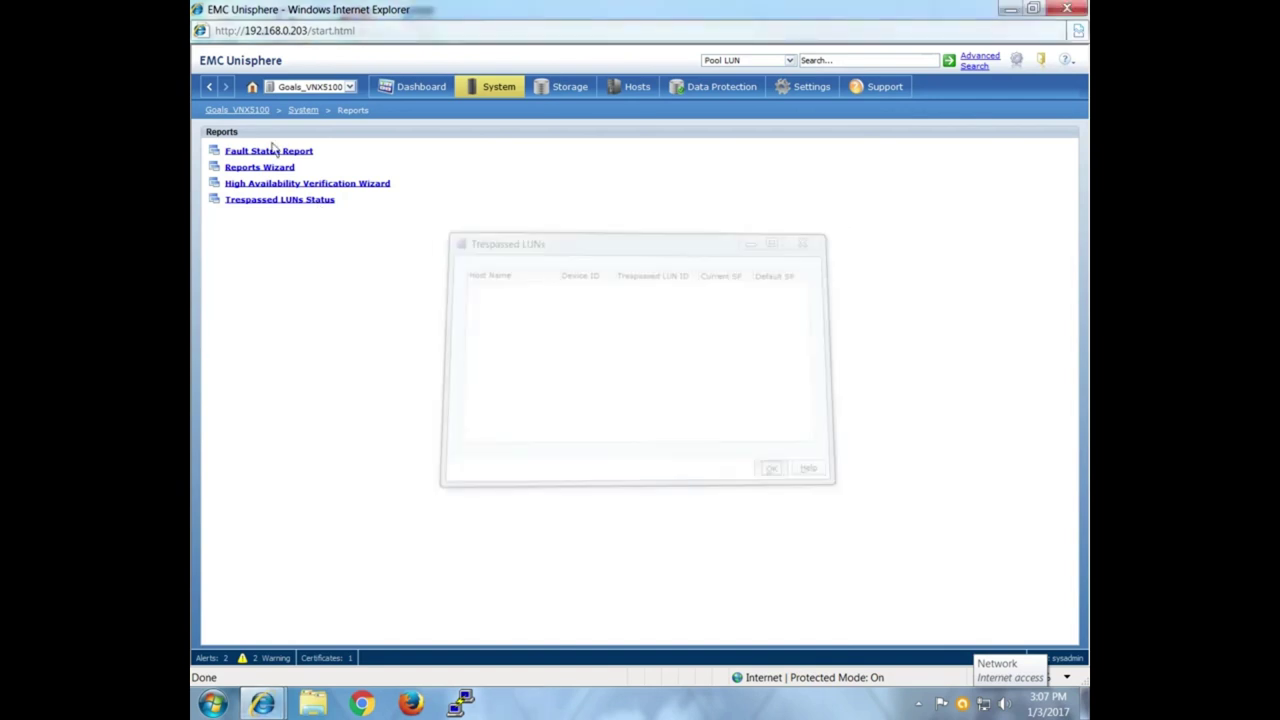
left_click(275, 151)
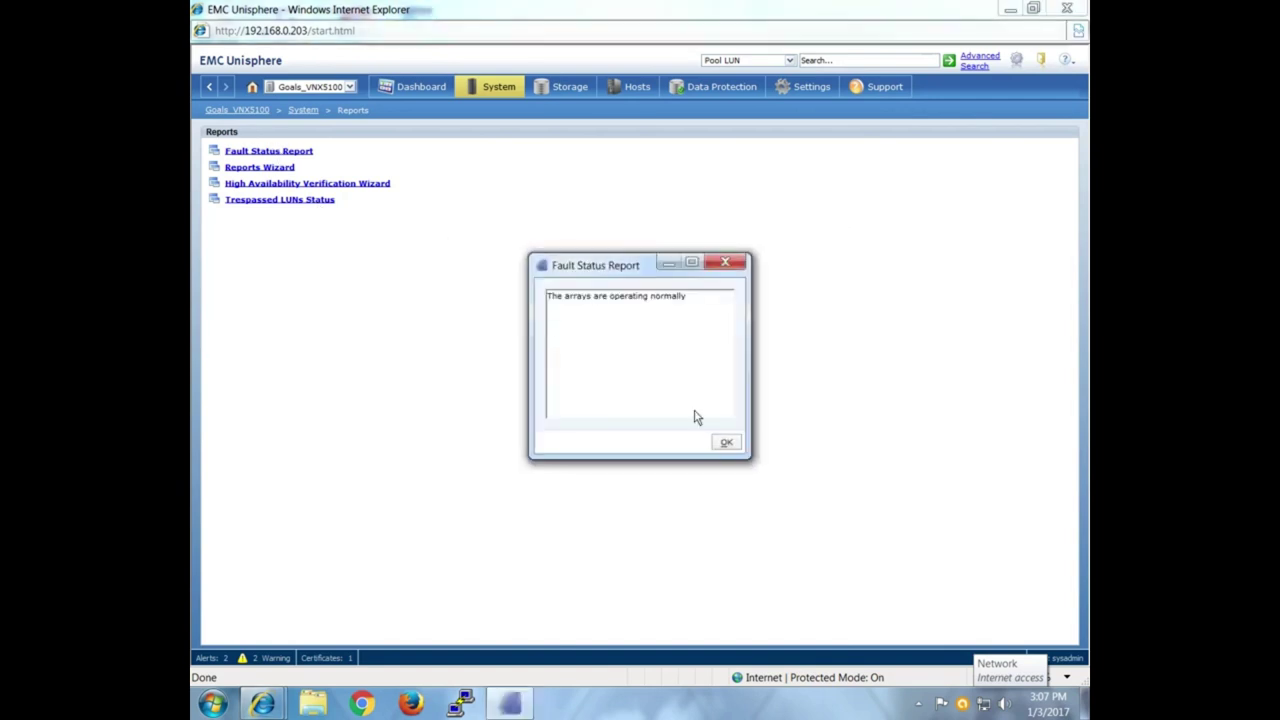
left_click(725, 442)
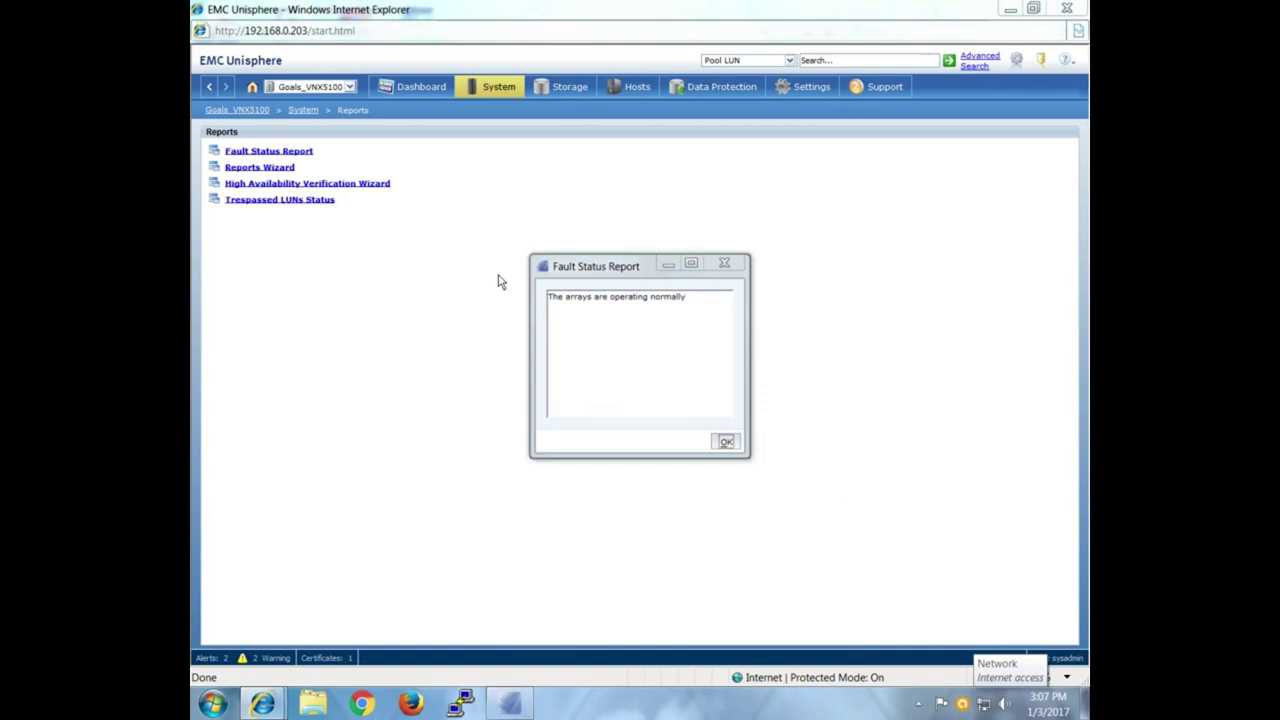
Start the Reports Wizard, cancel it without generating a report, and go back.
left_click(275, 168)
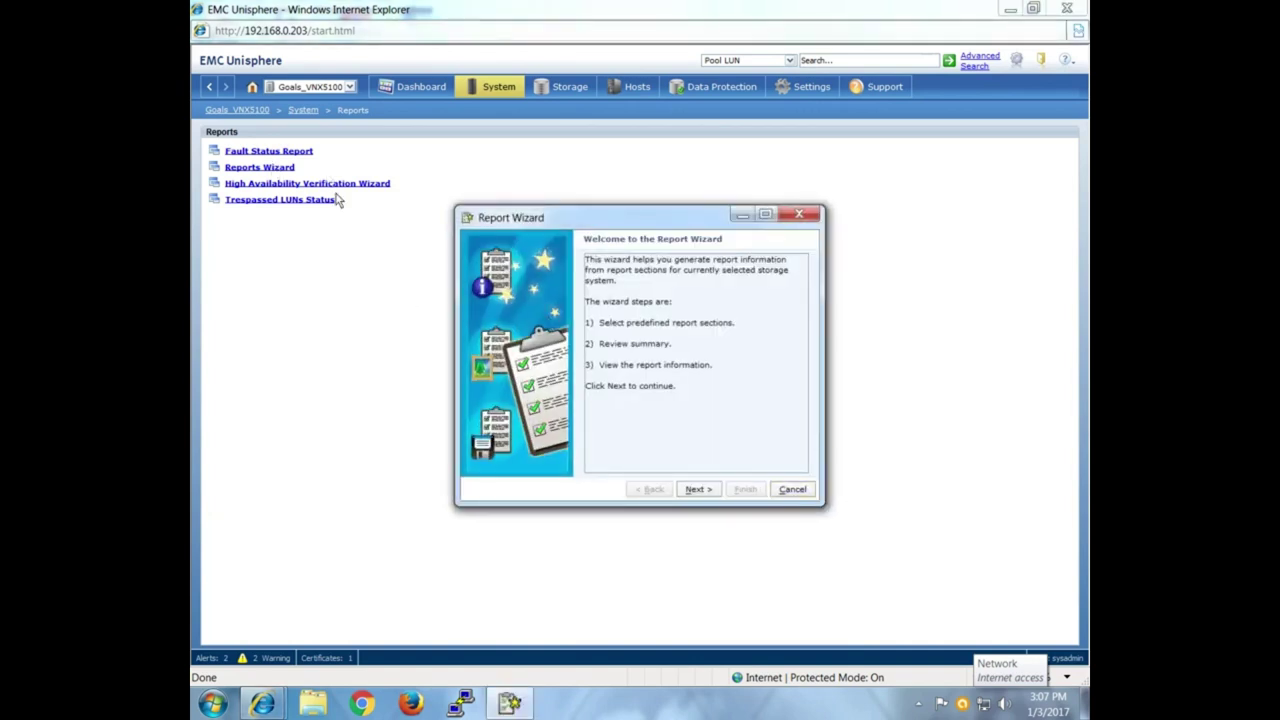
left_click(698, 489)
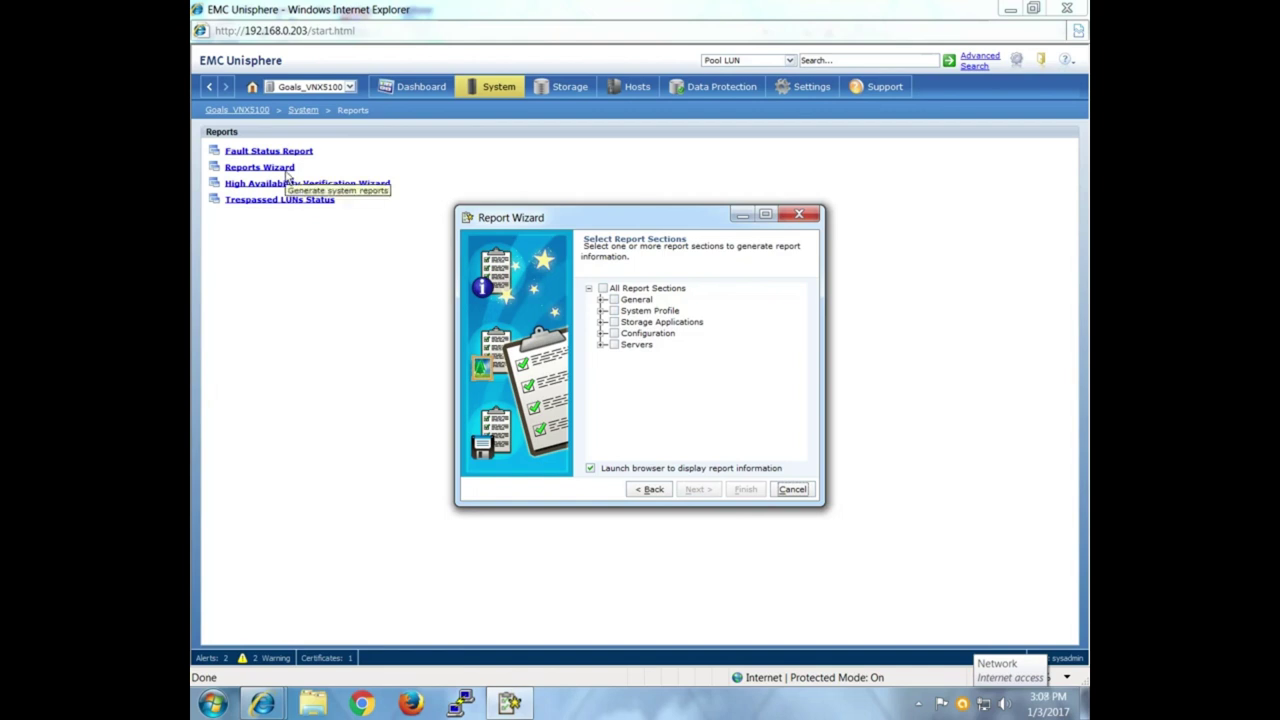
left_click(785, 494)
left_click(727, 432)
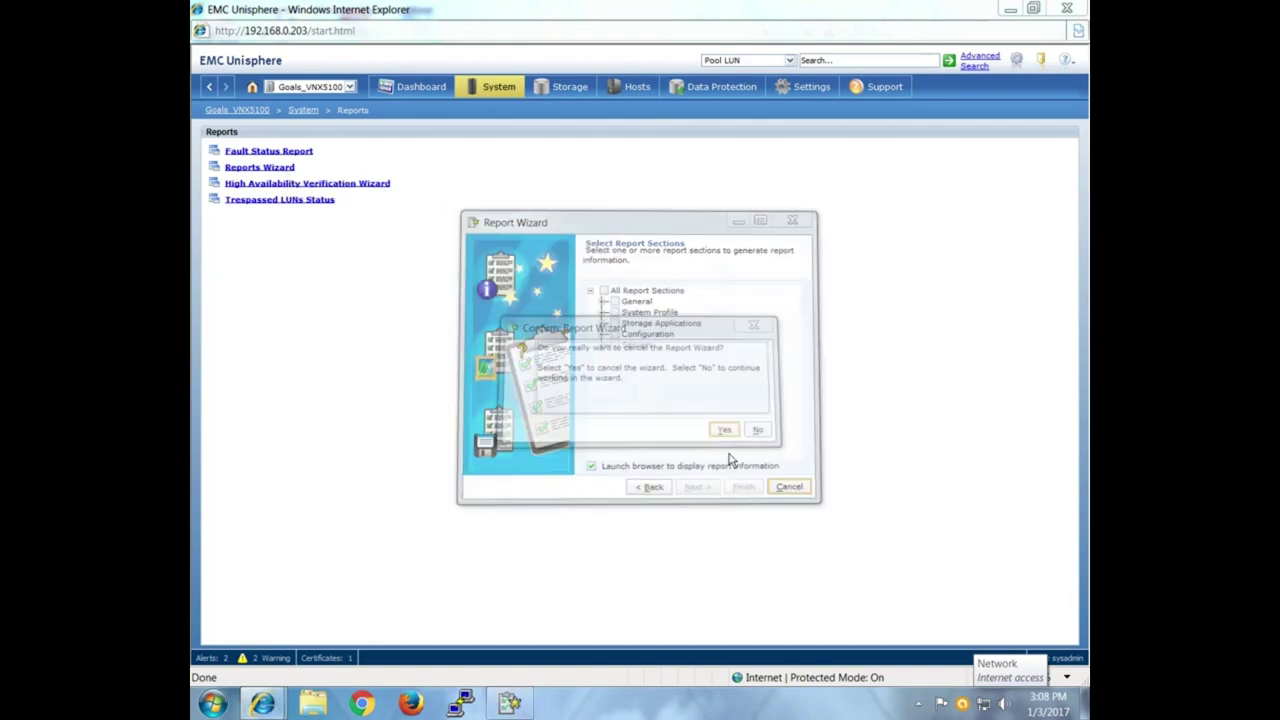
left_click(205, 87)
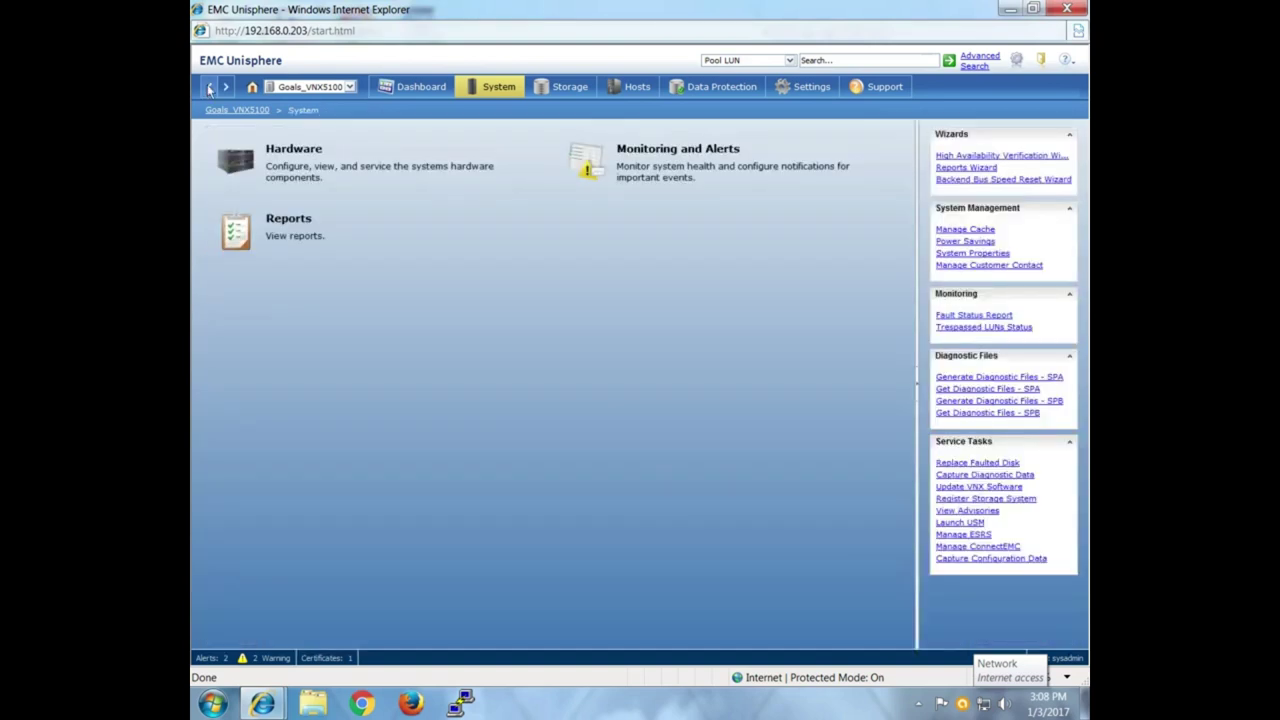
Return to the full System overview and switch to the Hosts section.
left_click(496, 92)
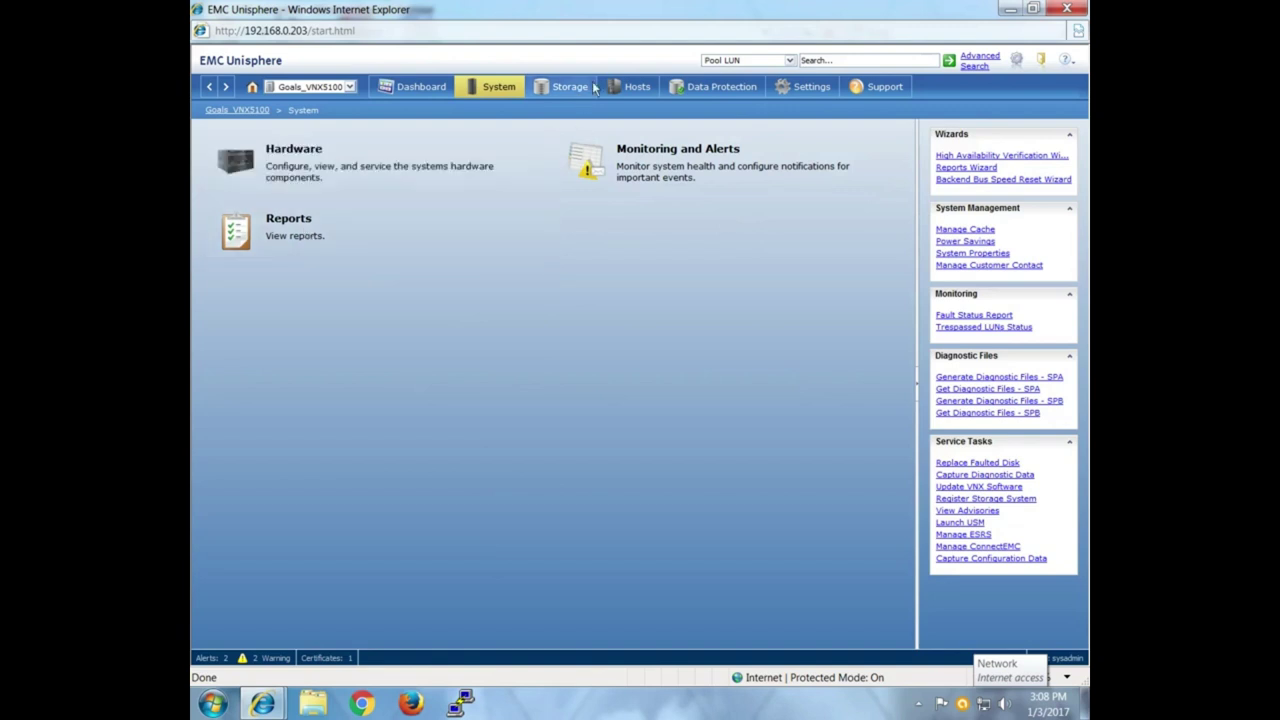
mouse_move(789, 103)
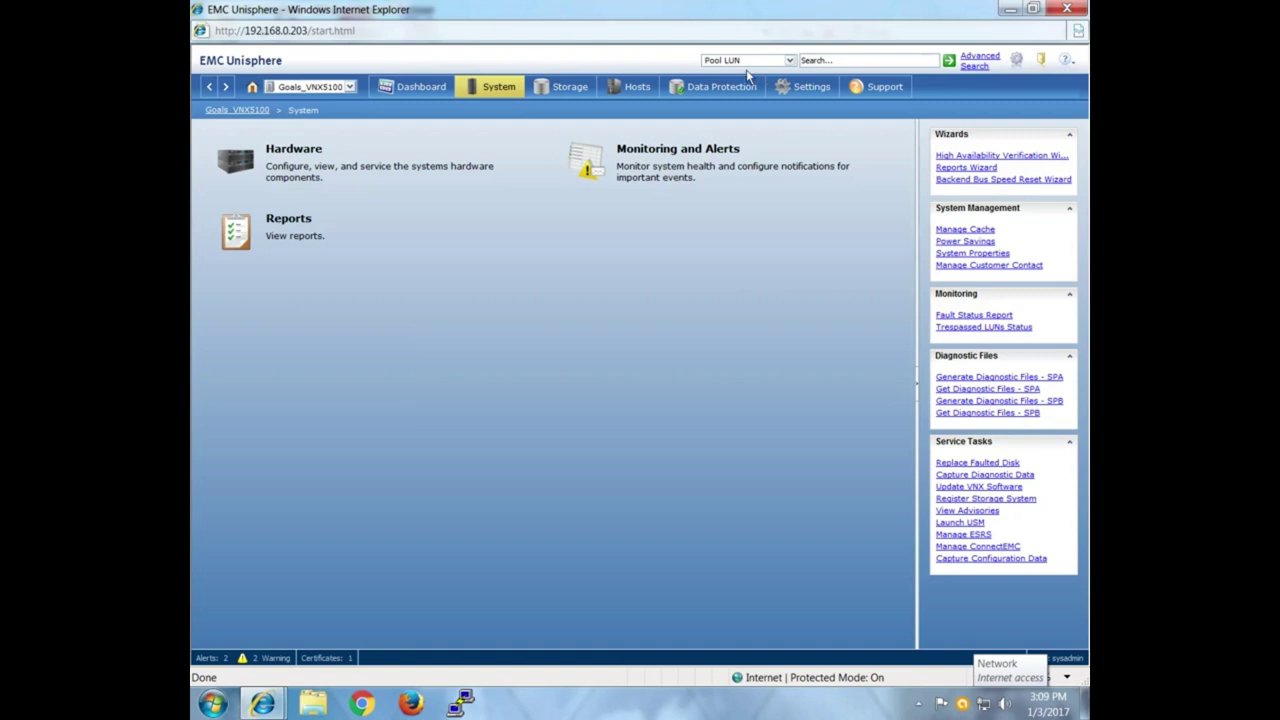
left_click(646, 88)
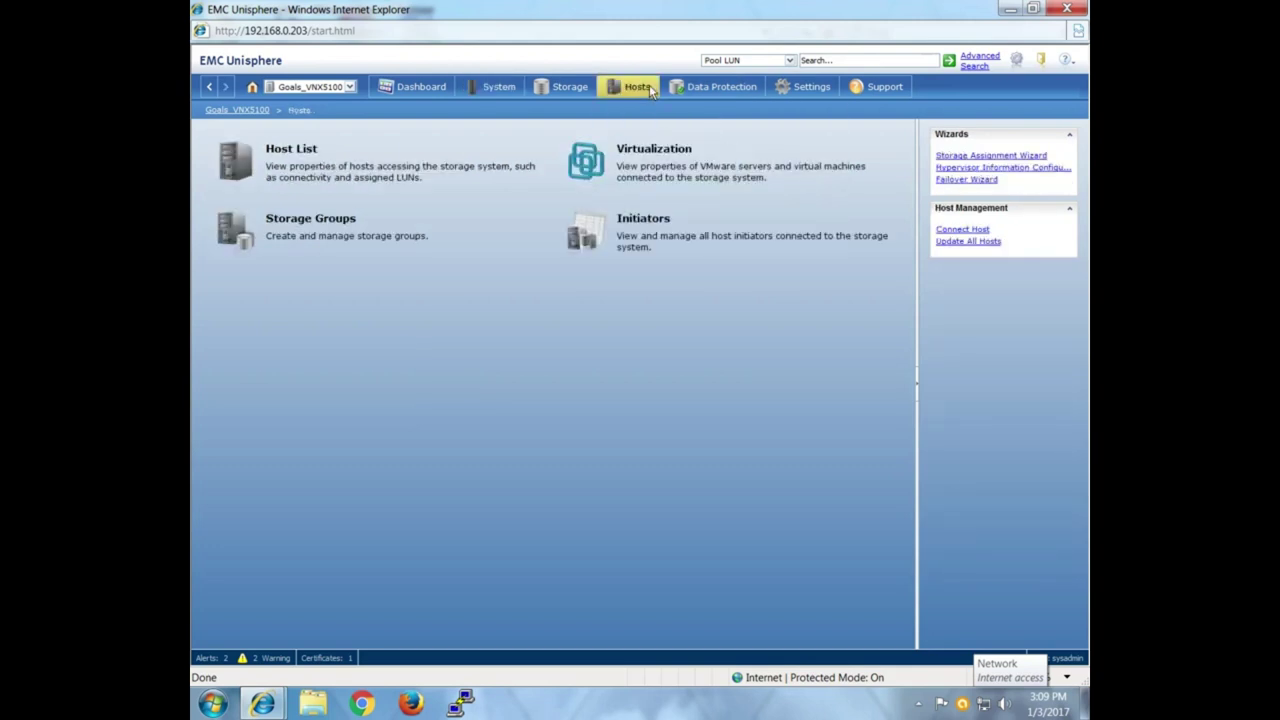
Open the Initiators list and compare the registered A-0 and B-0 vmware records.
left_click(647, 244)
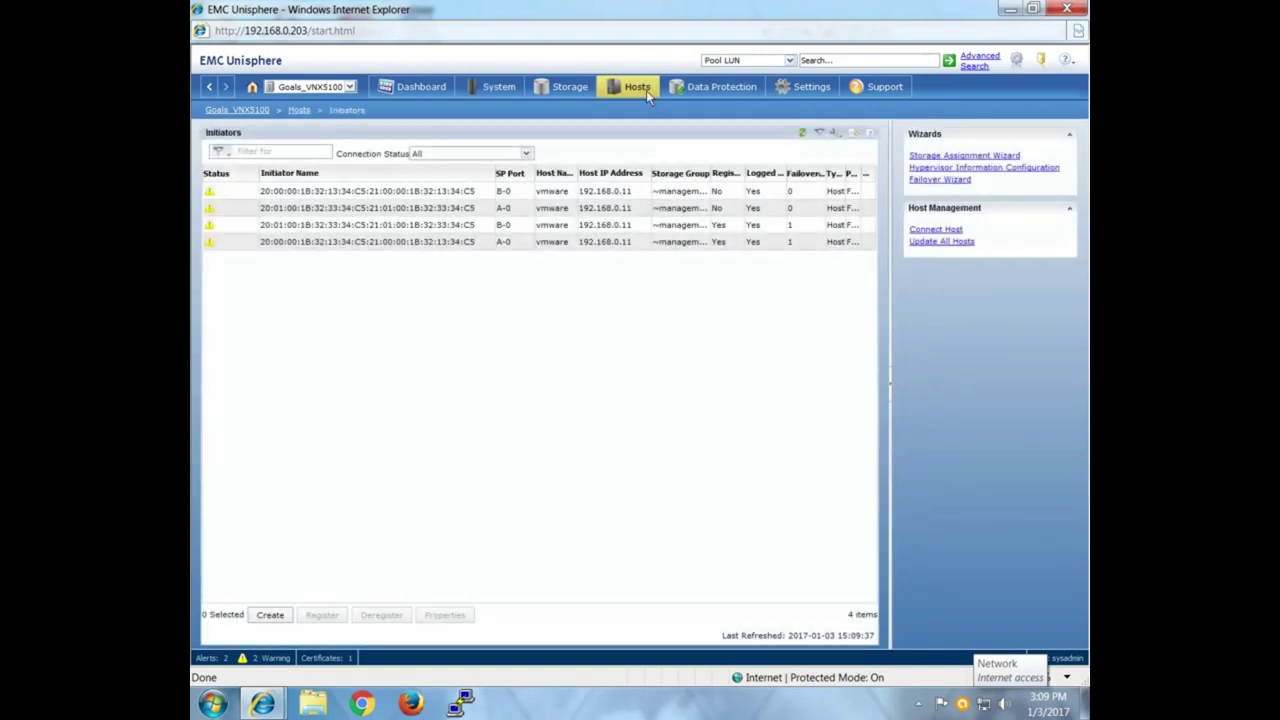
left_click(646, 90)
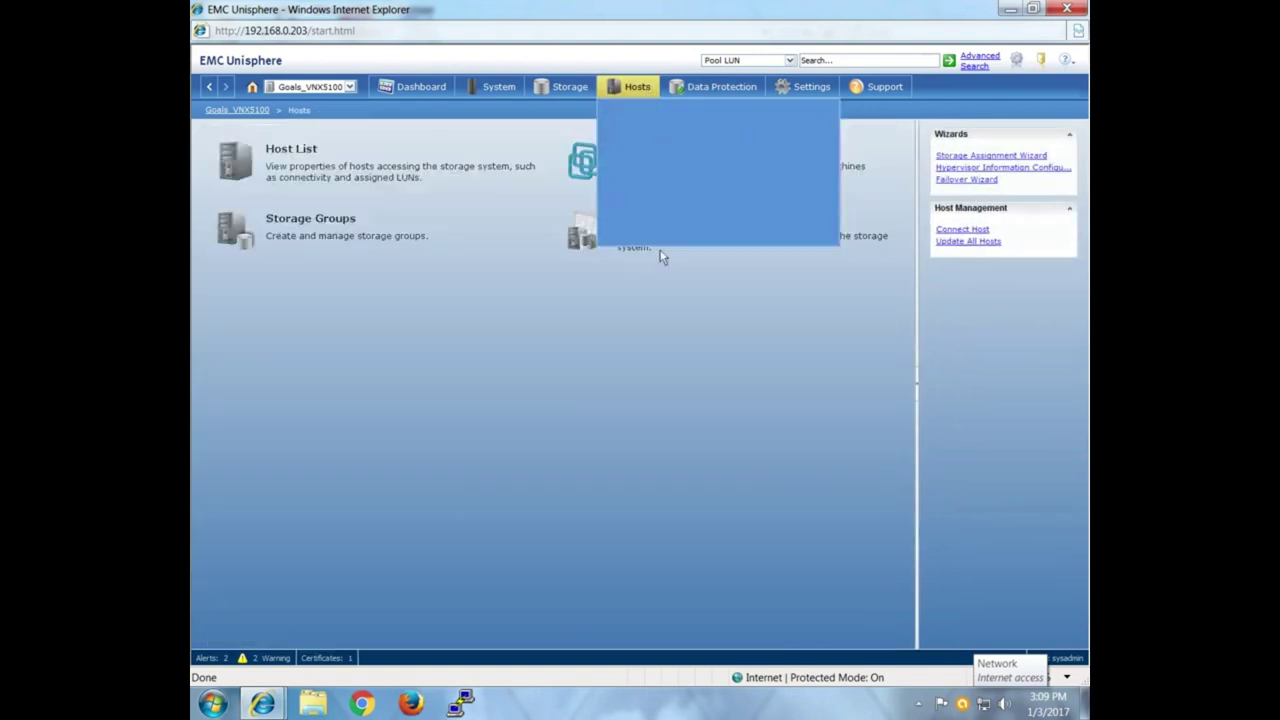
left_click(586, 218)
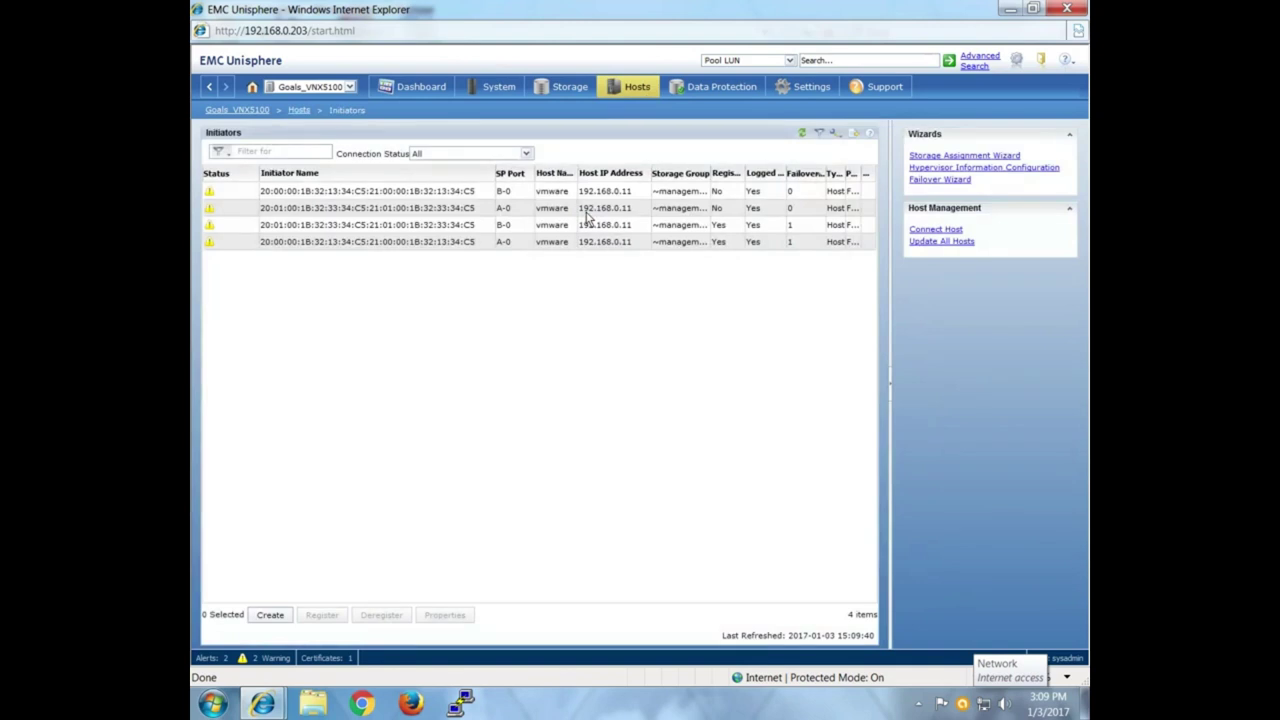
left_click(485, 194)
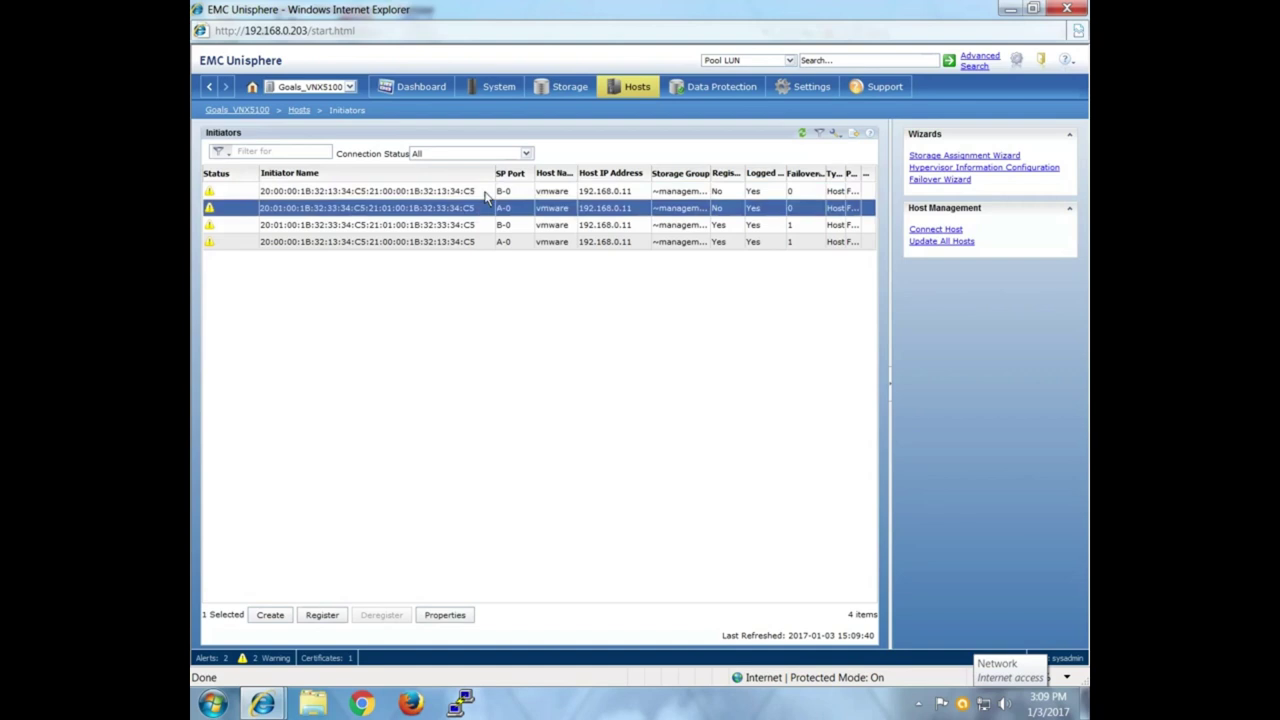
left_click(491, 227)
left_click(491, 241)
left_click(491, 228)
left_click(491, 245)
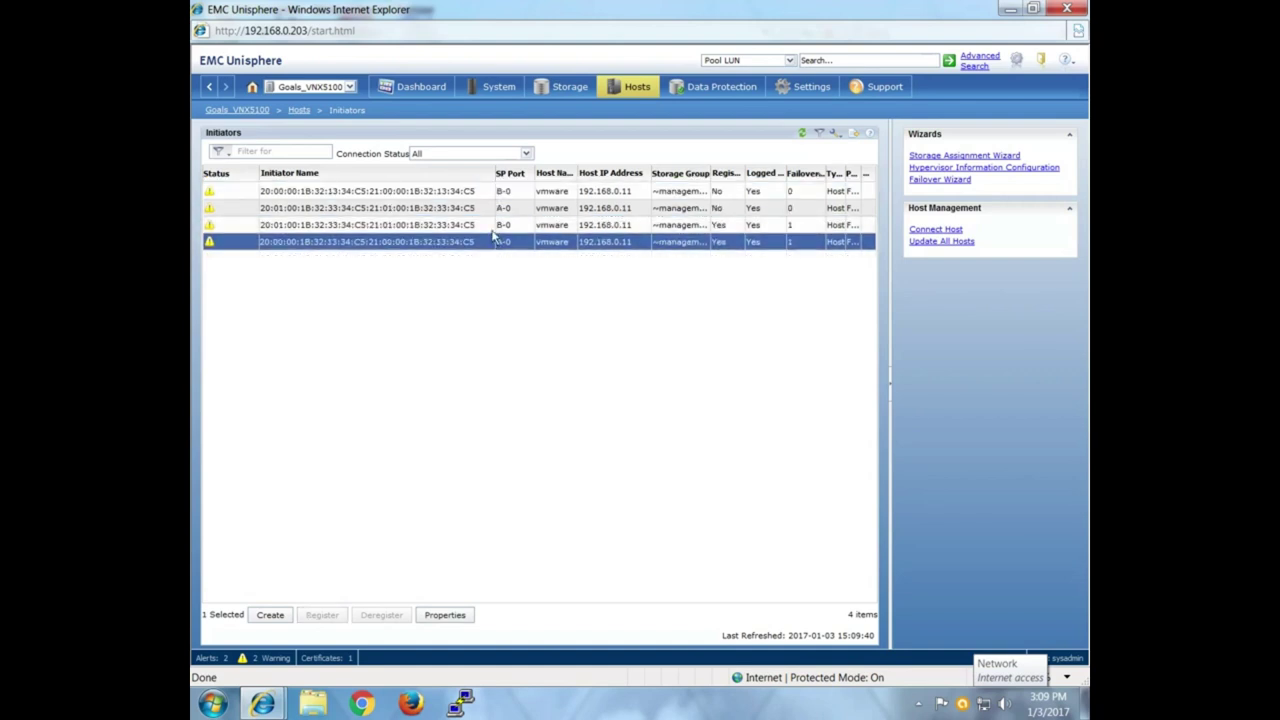
left_click(499, 229)
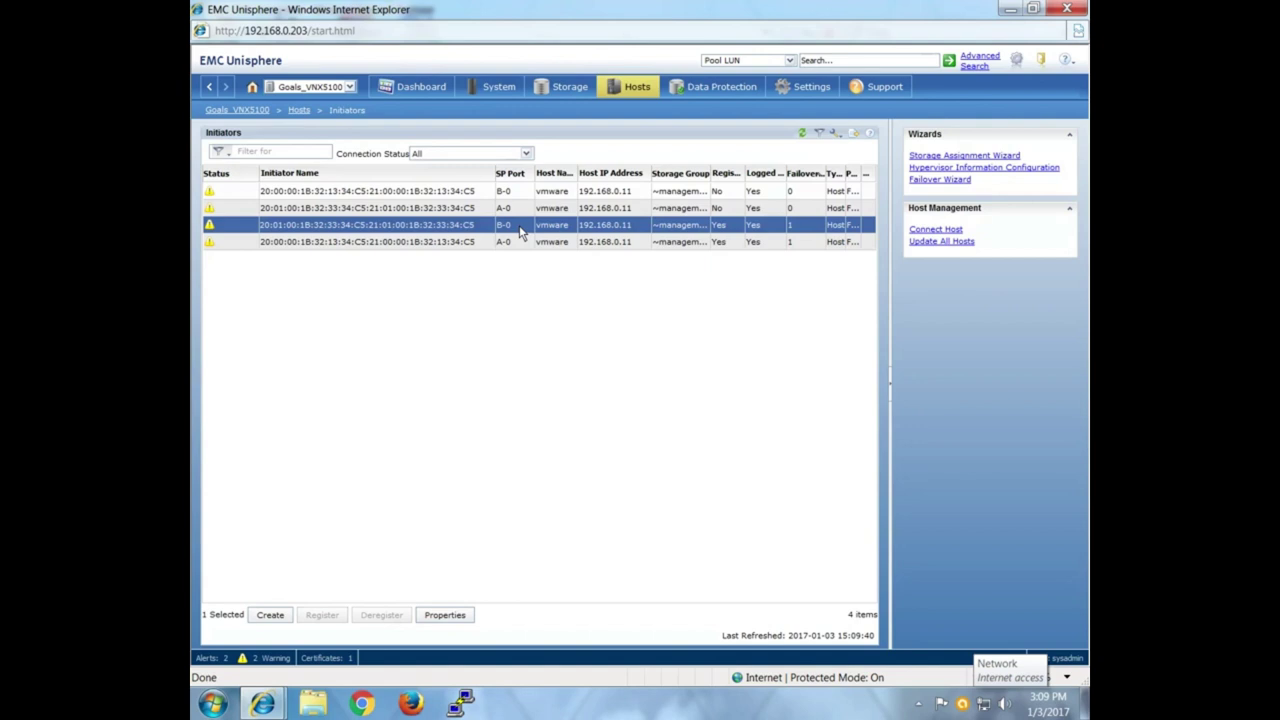
left_click(500, 244)
left_click(505, 227)
Select the unregistered vmware A-0 initiator and open Register for it.
left_click(514, 211)
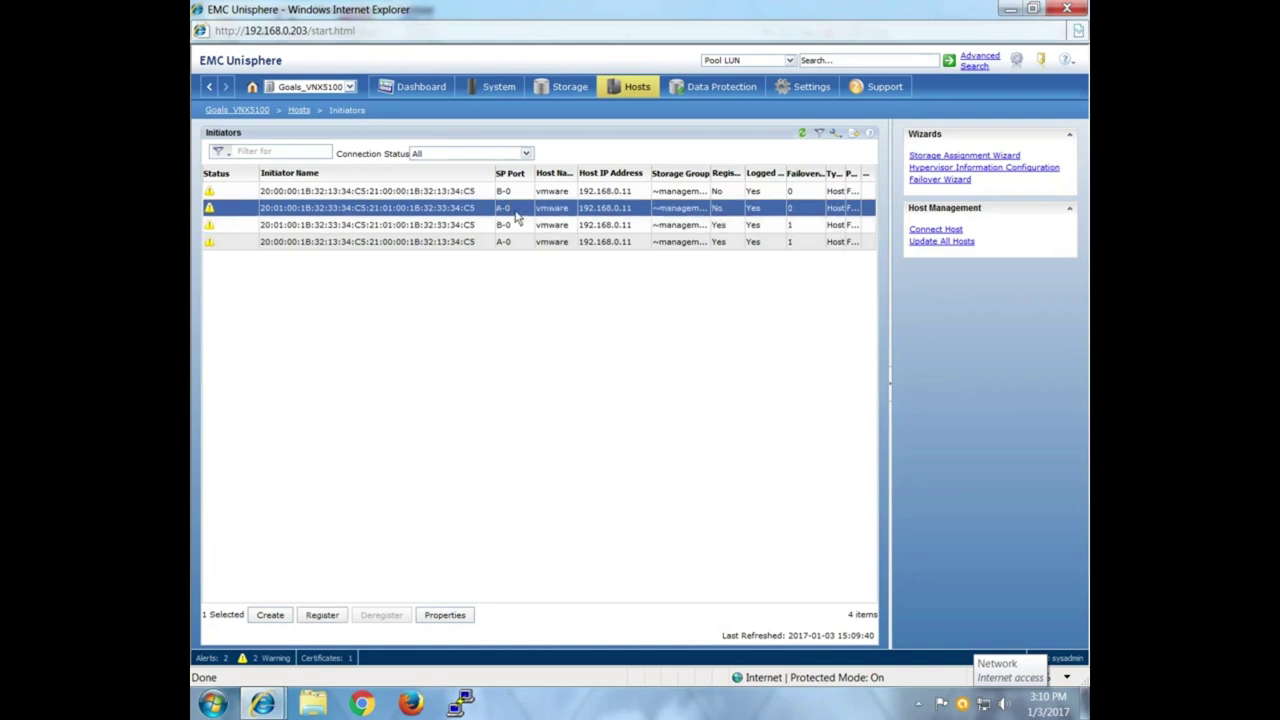
left_click(521, 198)
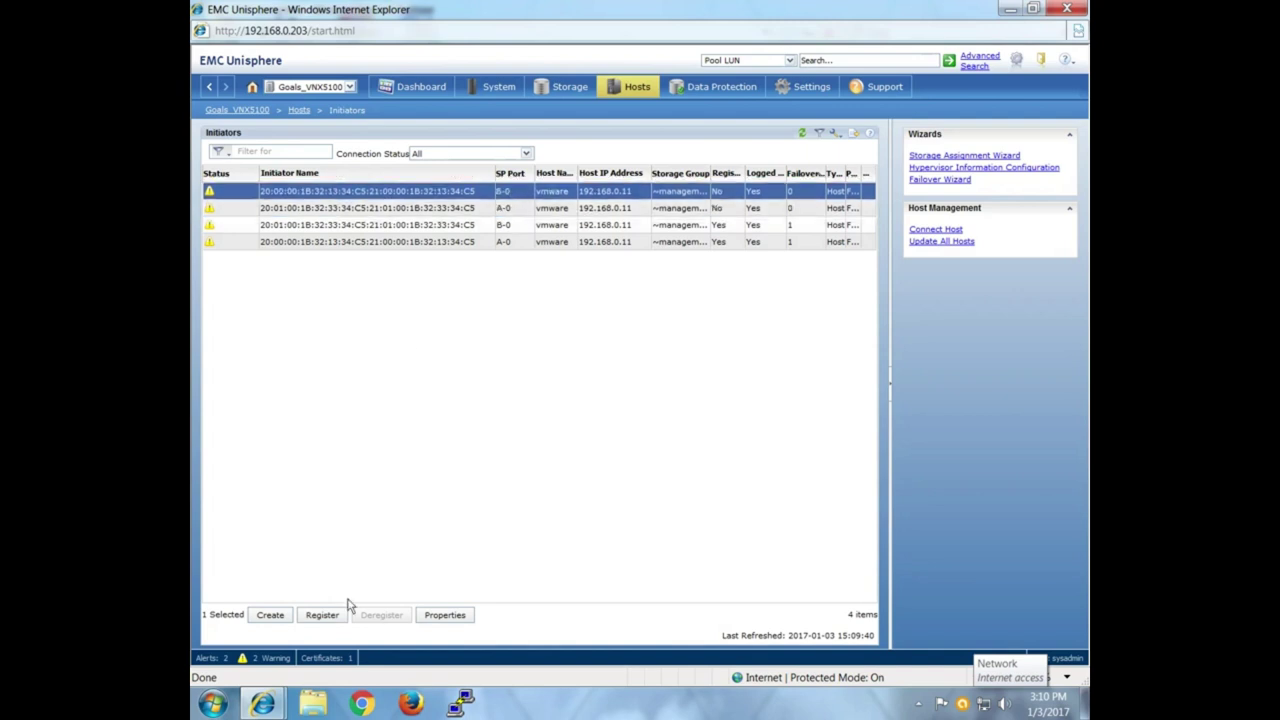
left_click(469, 226)
left_click(474, 244)
left_click(473, 228)
left_click(473, 243)
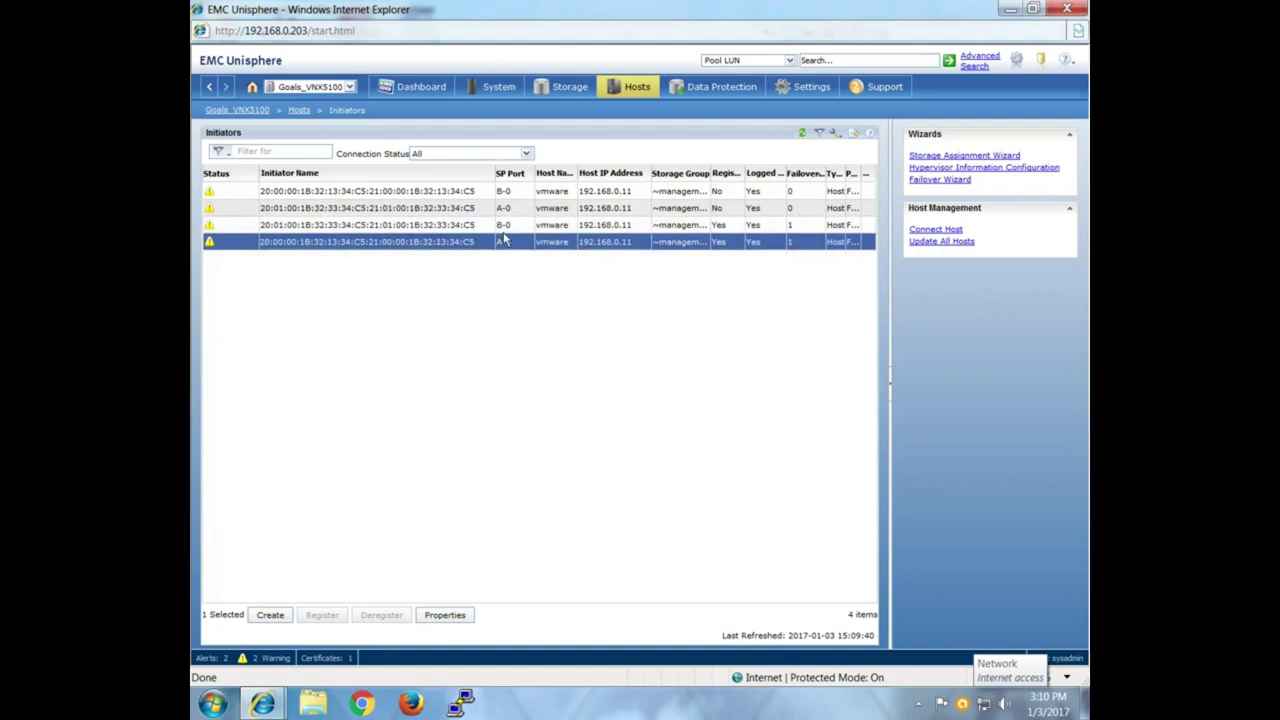
left_click(501, 227)
left_click(499, 210)
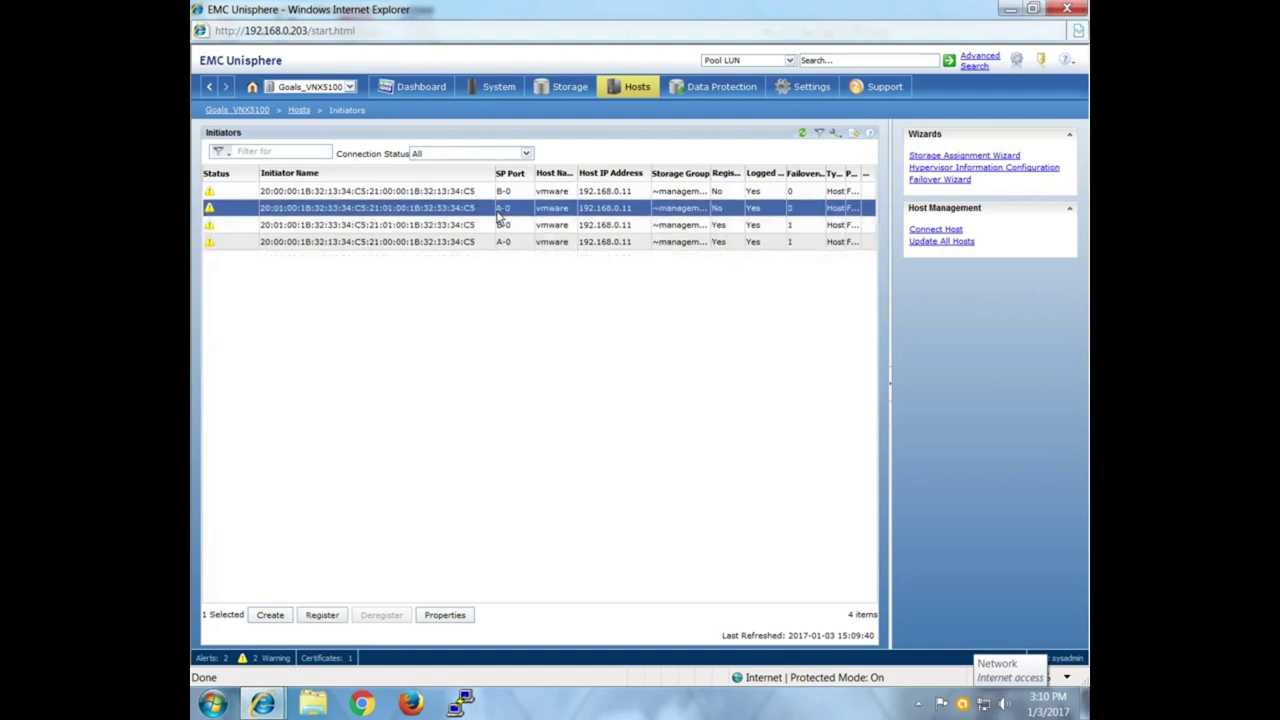
left_click(323, 615)
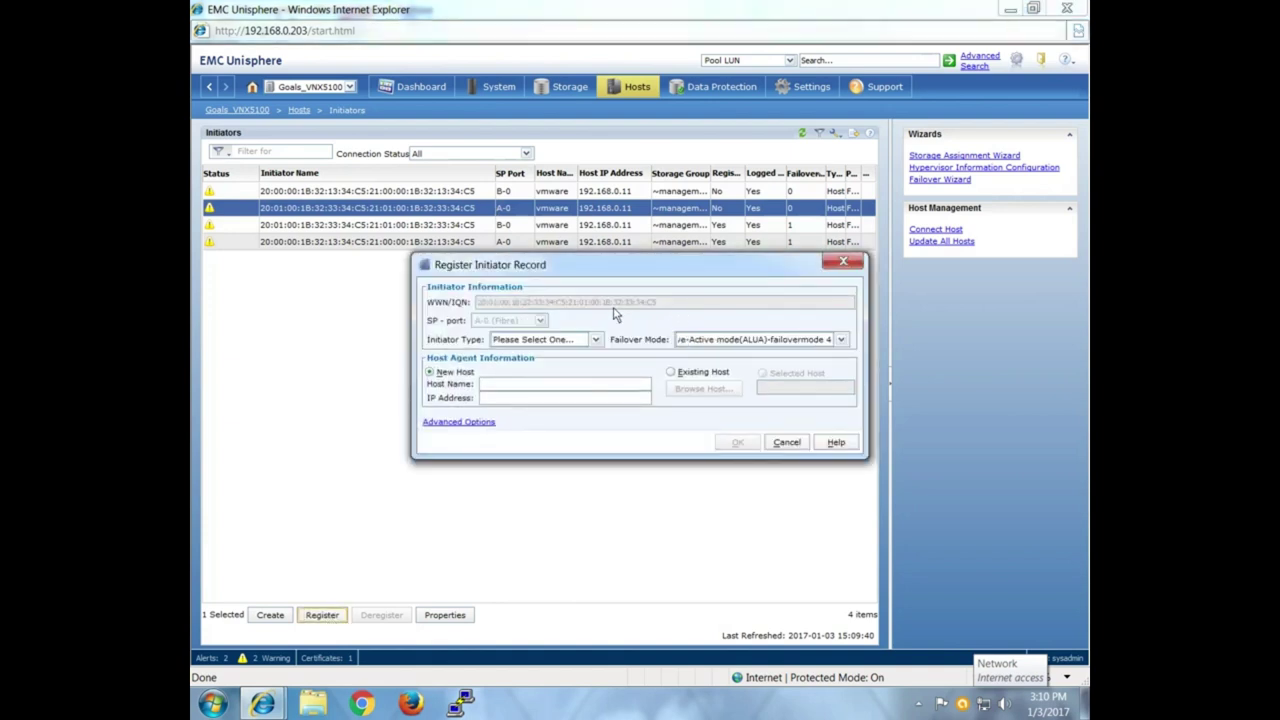
Cancel Register Initiator Record, then open and close Create Initiator Record without saving.
left_click(787, 442)
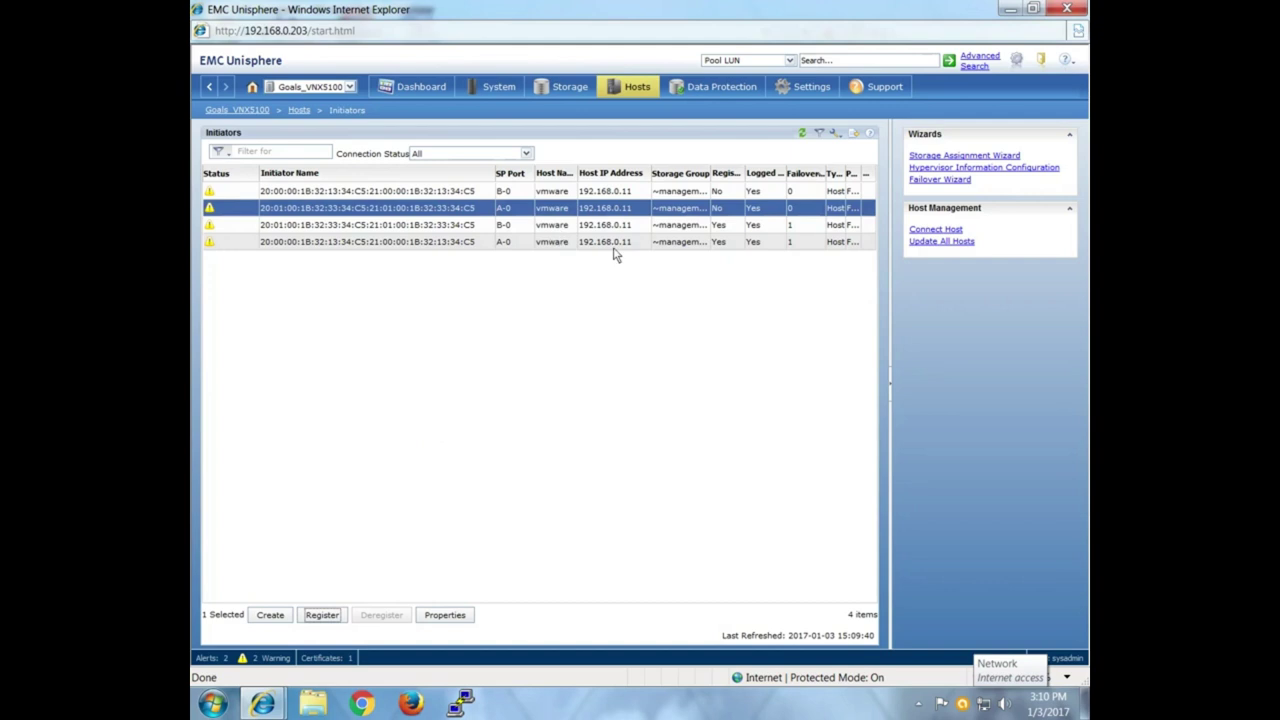
left_click(288, 617)
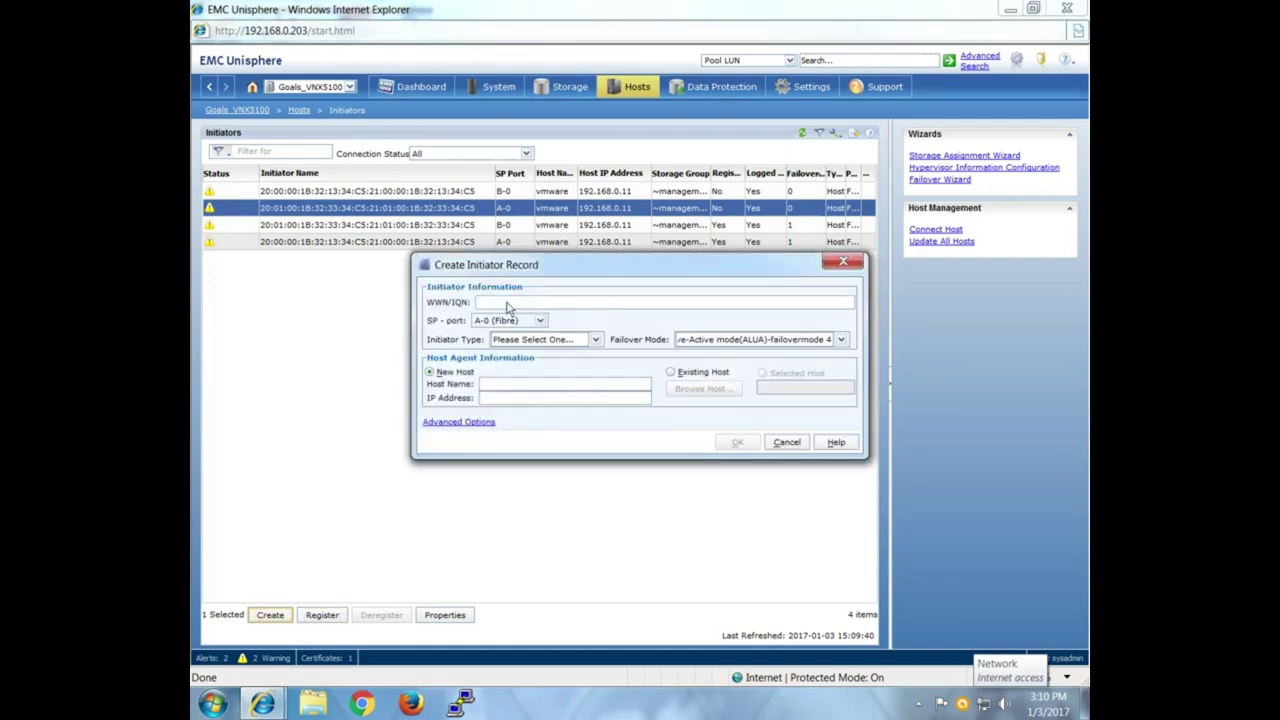
left_click(843, 261)
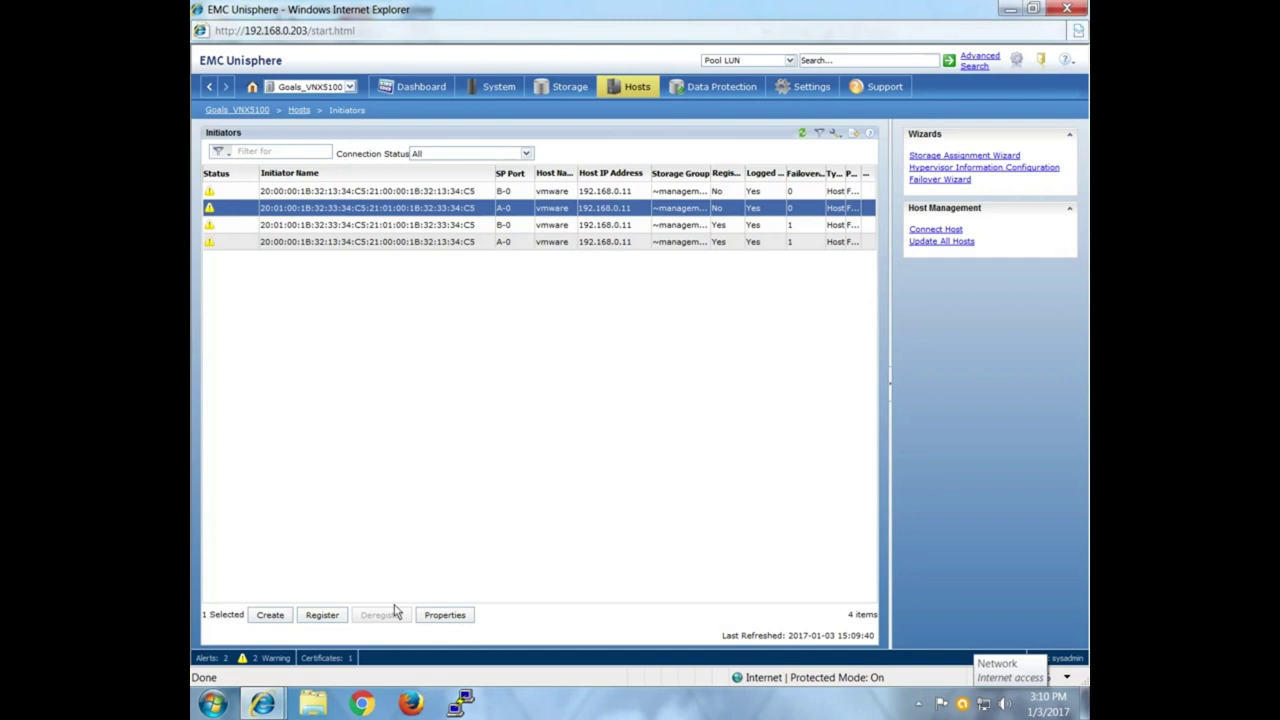
Connect PuTTY to the switch at 192.168.0.114 and log in as admin.
left_click(478, 704)
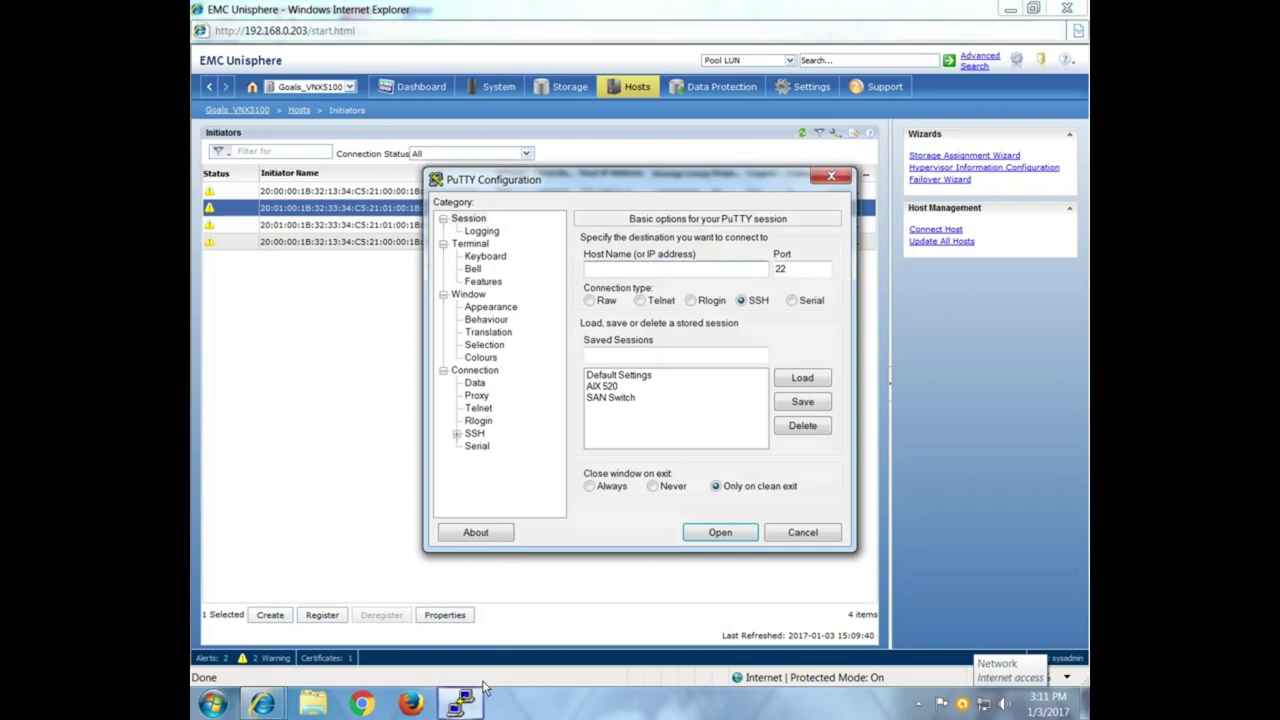
left_click(628, 272)
type("192.168.0.14")
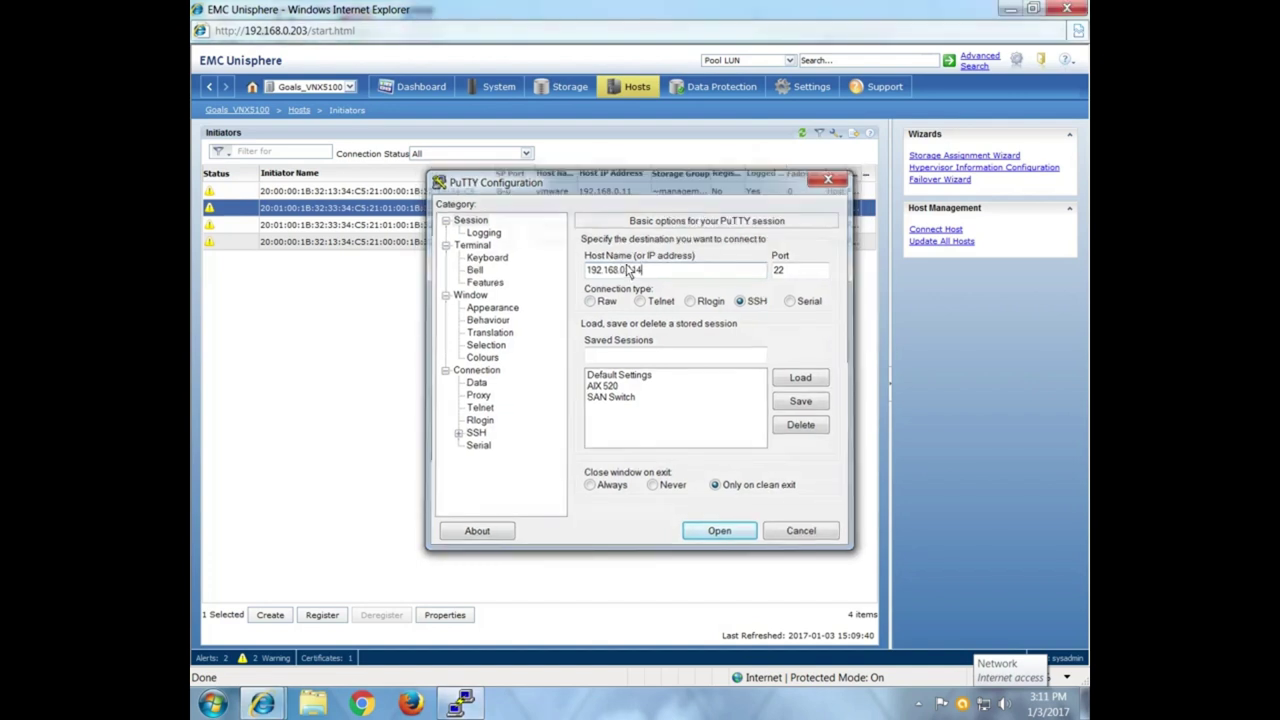
key("Return")
type("admin")
key("Return")
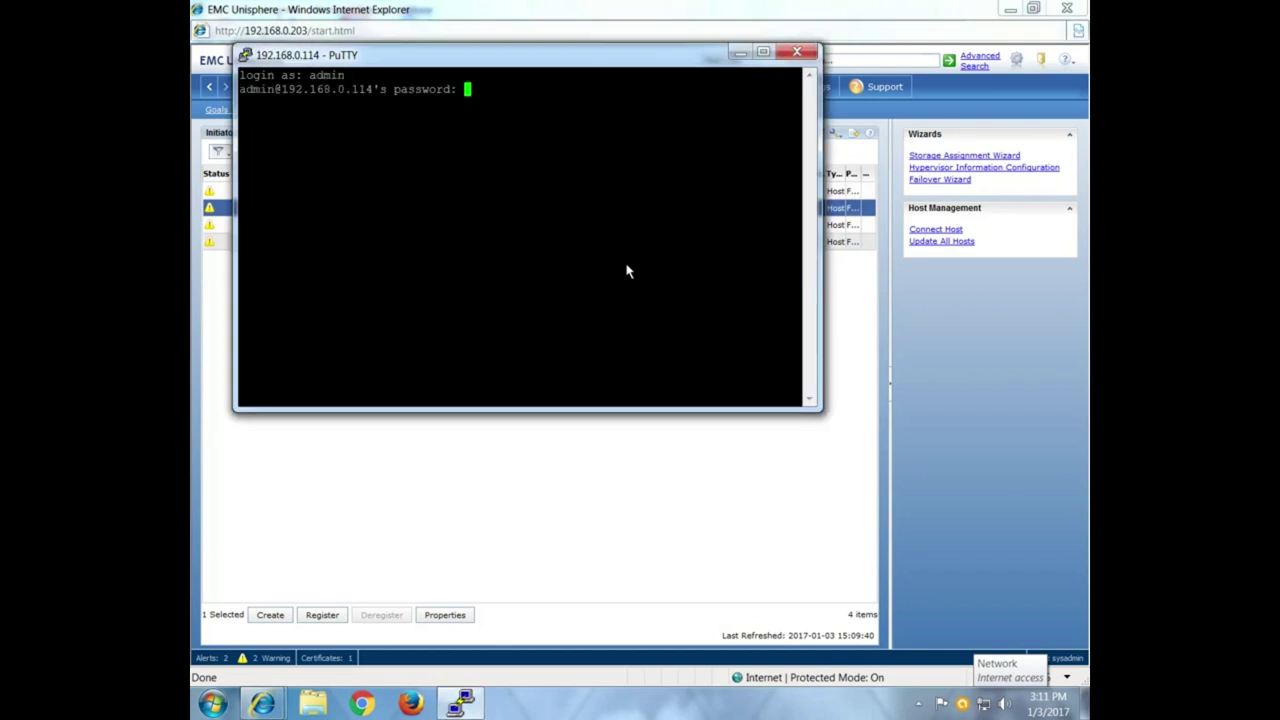
key("Return")
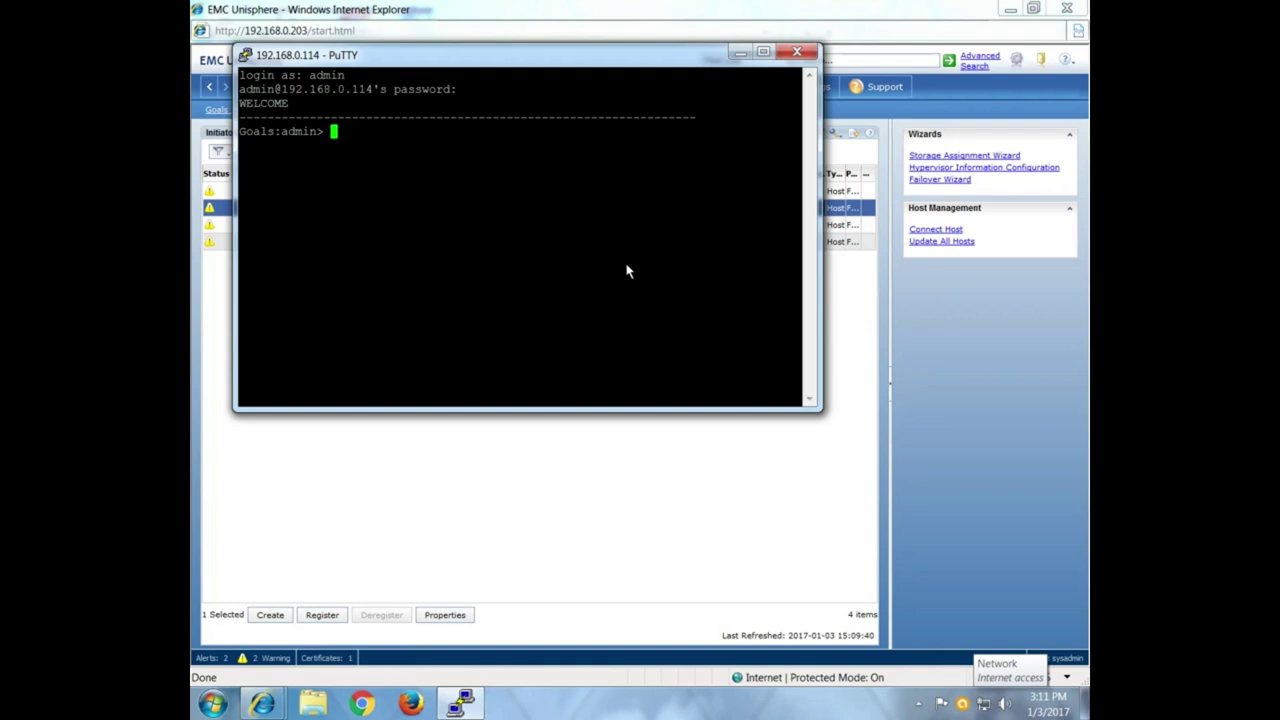
Run switchshow to list port states and WWNs, with the terminal maximized.
type("switchshow")
key("Return")
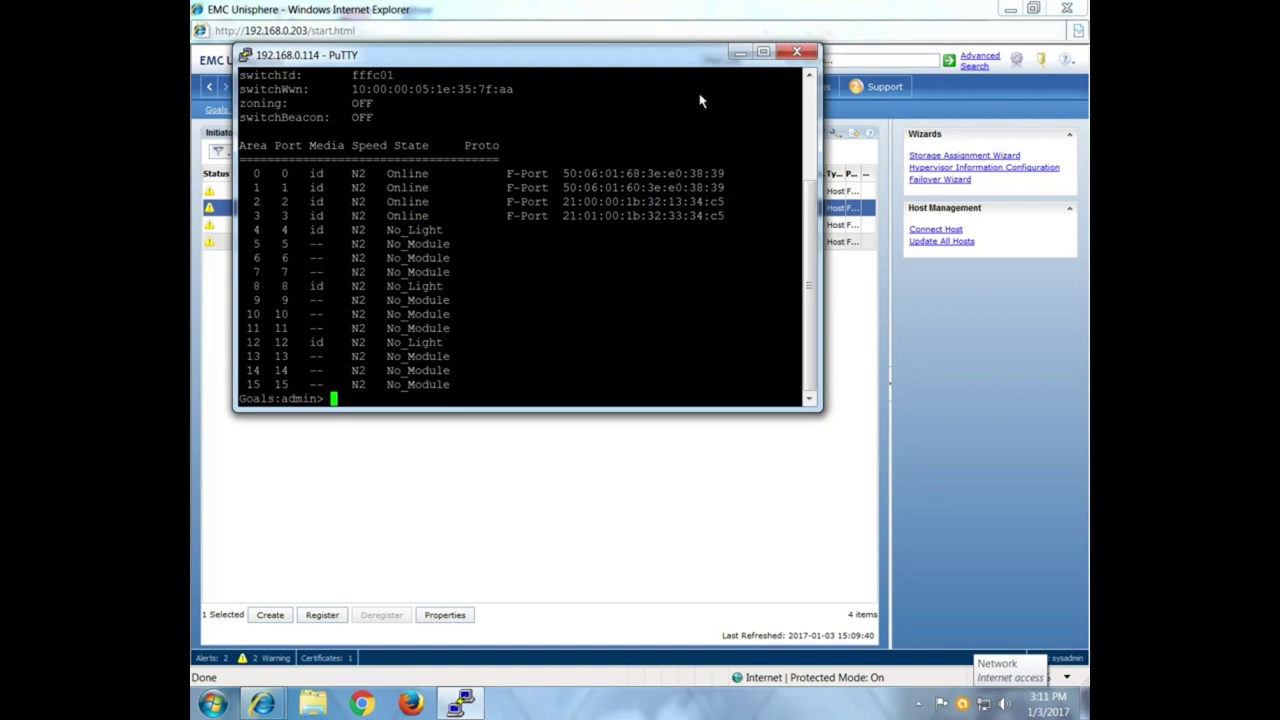
left_click(764, 52)
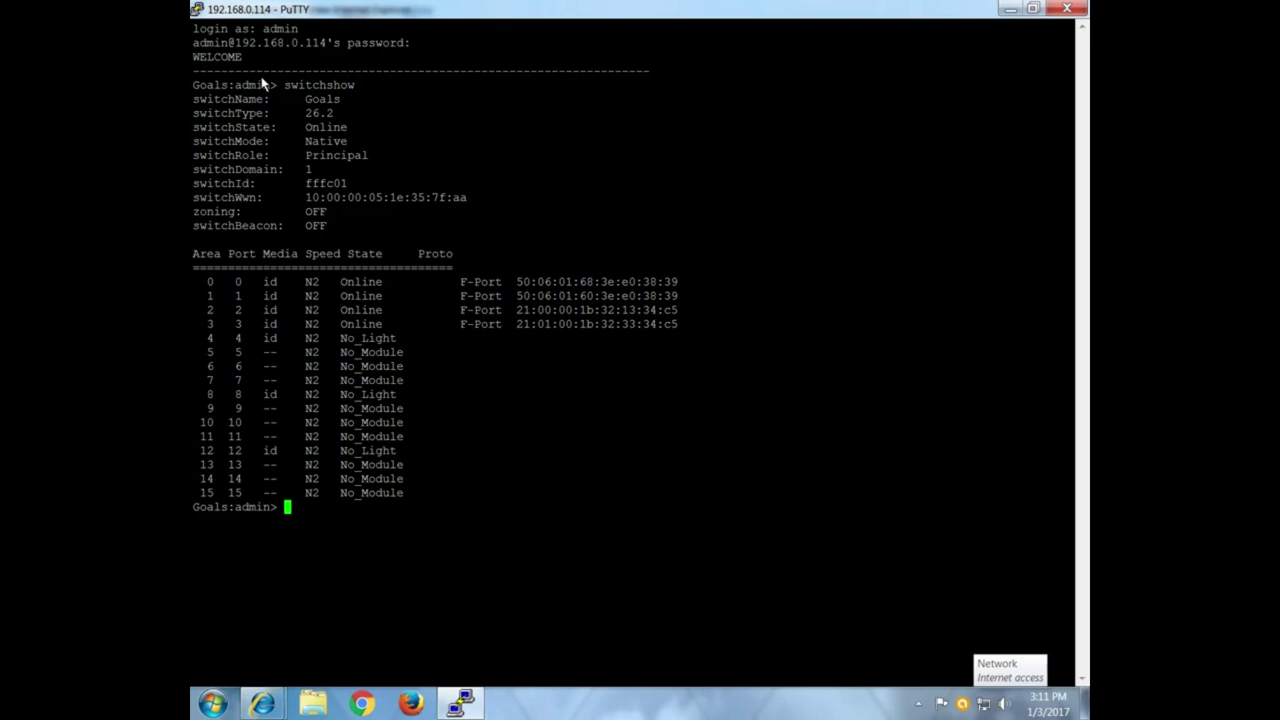
left_click_drag(205, 287, 503, 506)
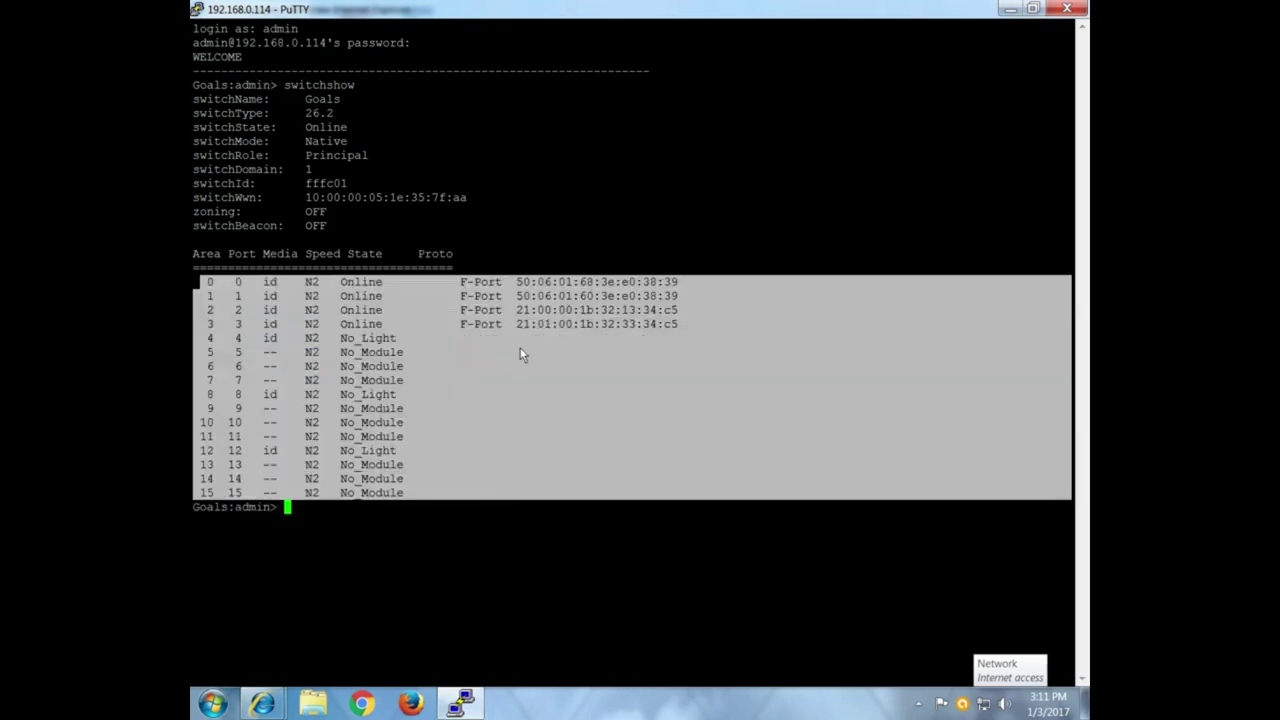
left_click_drag(694, 298, 516, 297)
left_click_drag(418, 311, 730, 336)
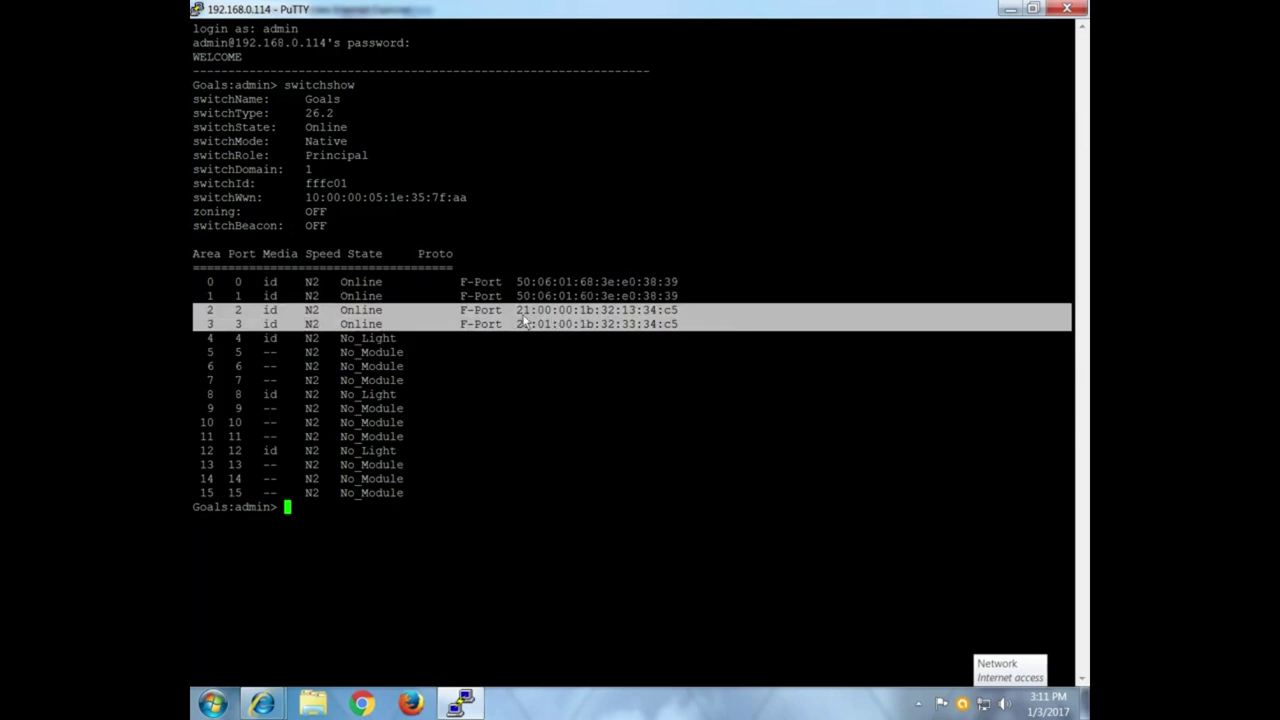
mouse_move(523, 311)
left_mouse_down()
mouse_move(688, 322)
mouse_move(530, 317)
left_mouse_up()
left_click_drag(688, 299, 193, 280)
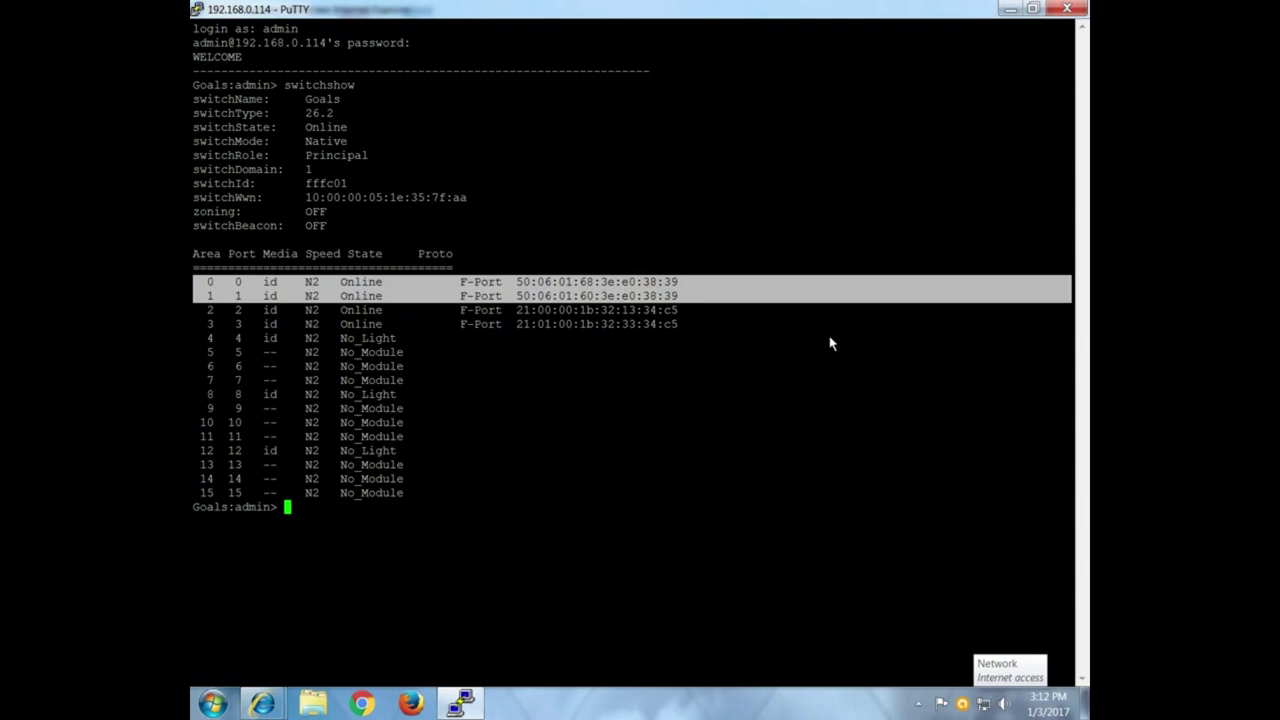
left_click(695, 336)
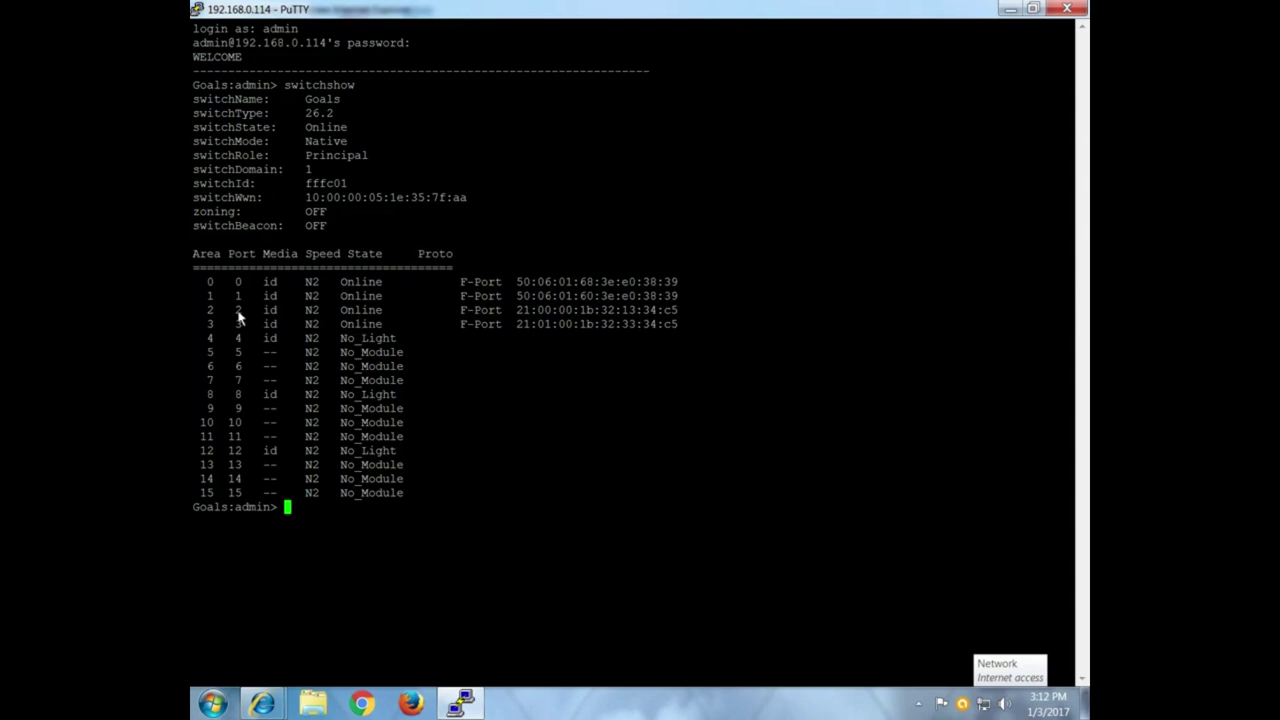
triple_click(336, 314)
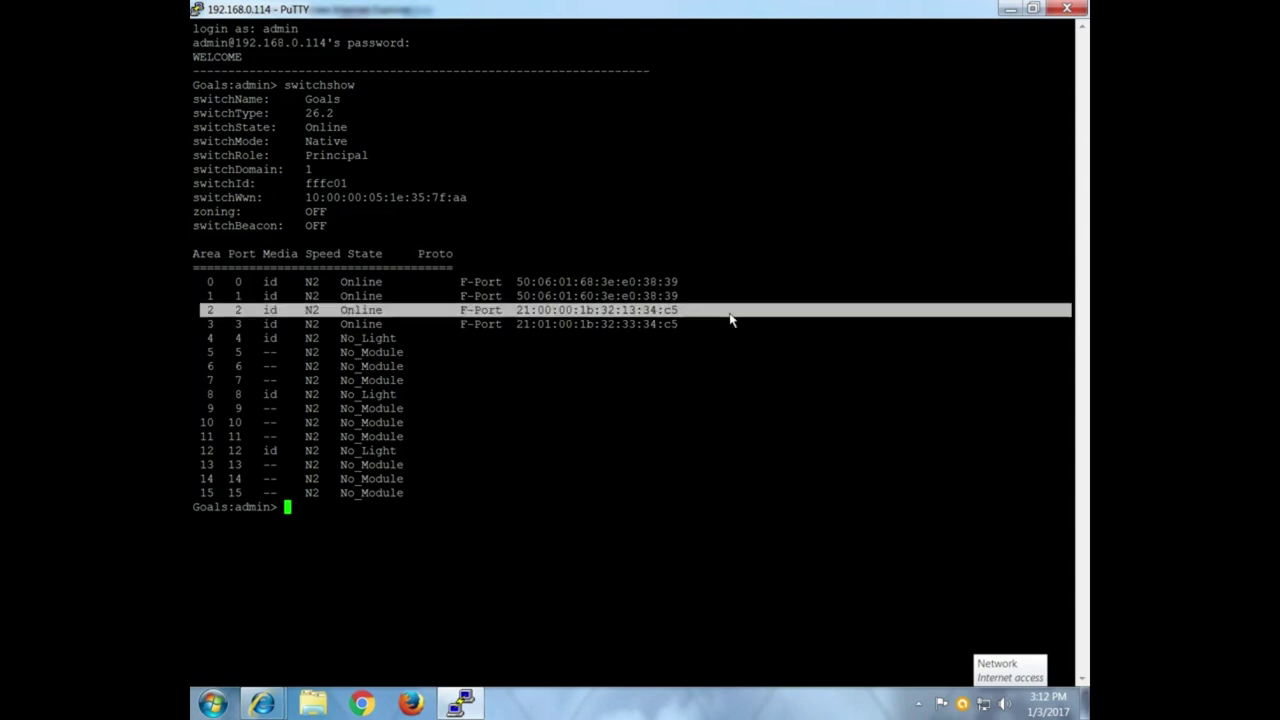
left_click_drag(688, 330, 203, 318)
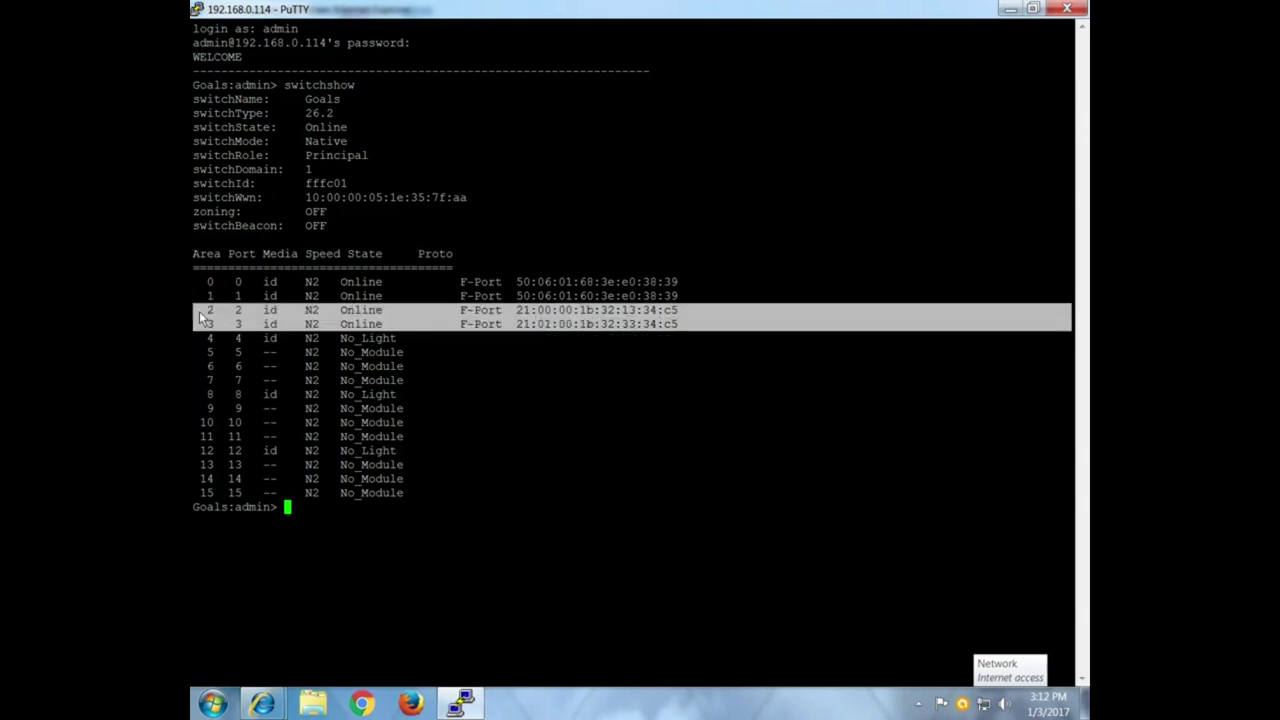
left_click(266, 686)
left_click(449, 594)
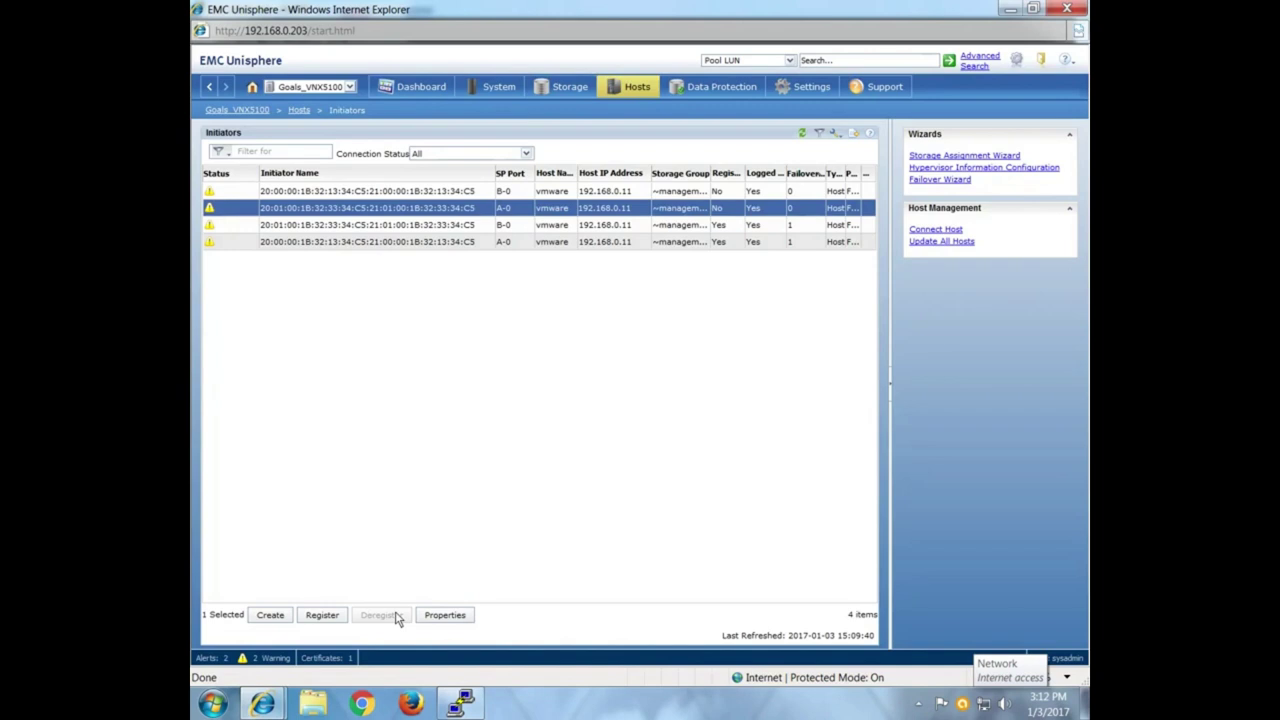
left_click(461, 703)
Disable switch ports 2 and 3 with portdisable 2 and portdisable 3.
type("po")
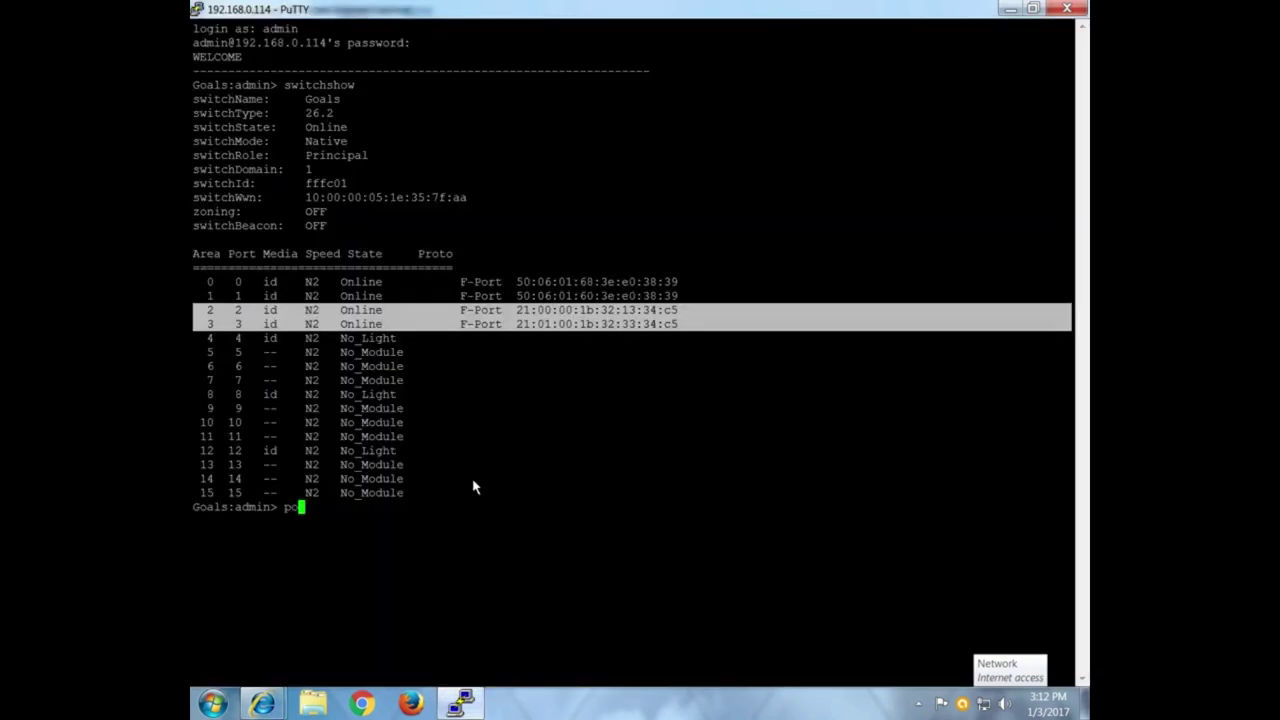
type("rtdisable")
left_click(216, 318)
mouse_move(214, 318)
left_mouse_down()
mouse_move(236, 316)
mouse_move(210, 318)
left_mouse_up()
right_click(223, 313)
key("Return")
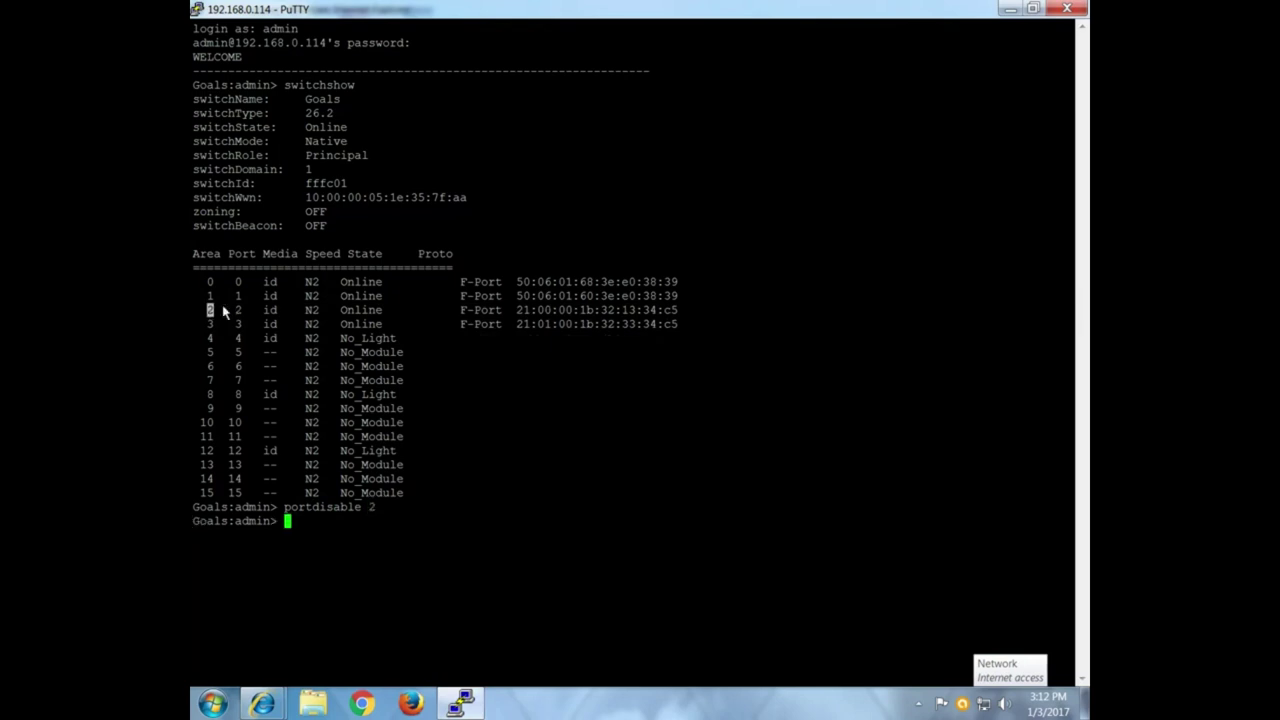
key("Up")
key("BackSpace")
type("3")
key("Return")
Rerun switchshow to confirm both ports are Disabled, then refresh Unisphere's Initiators list.
key("Up")
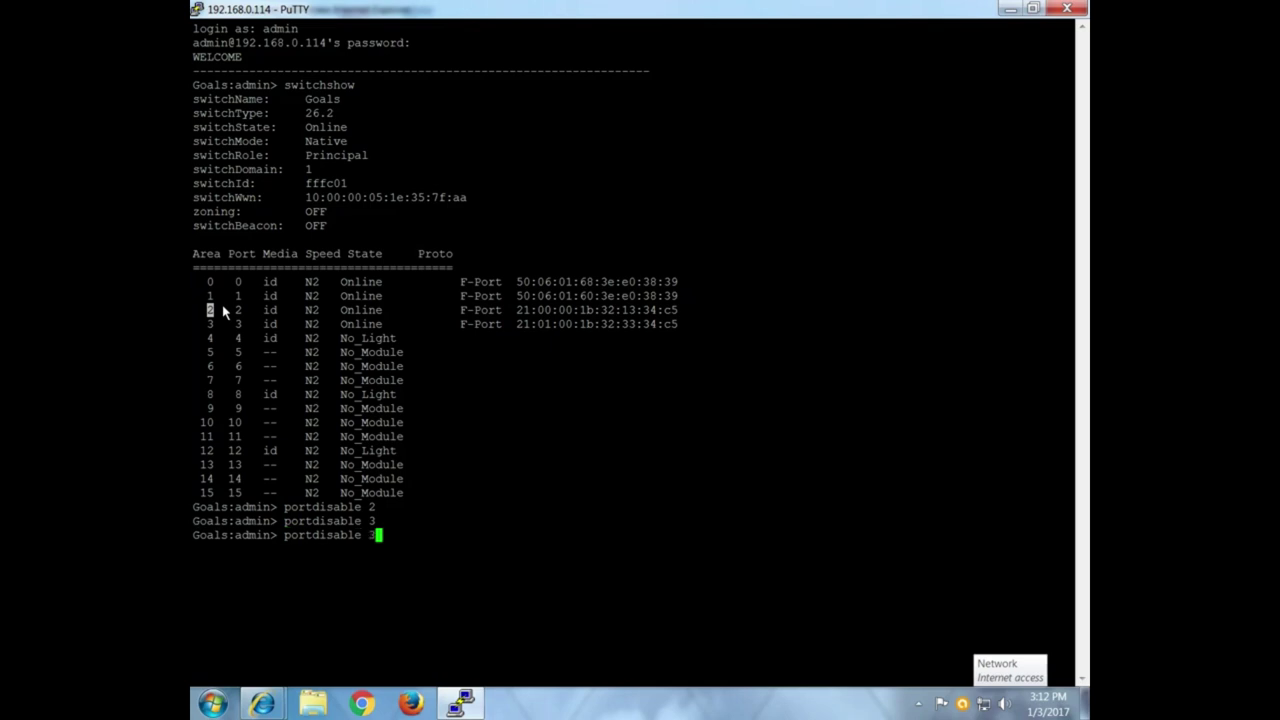
key("Up")
key("Return")
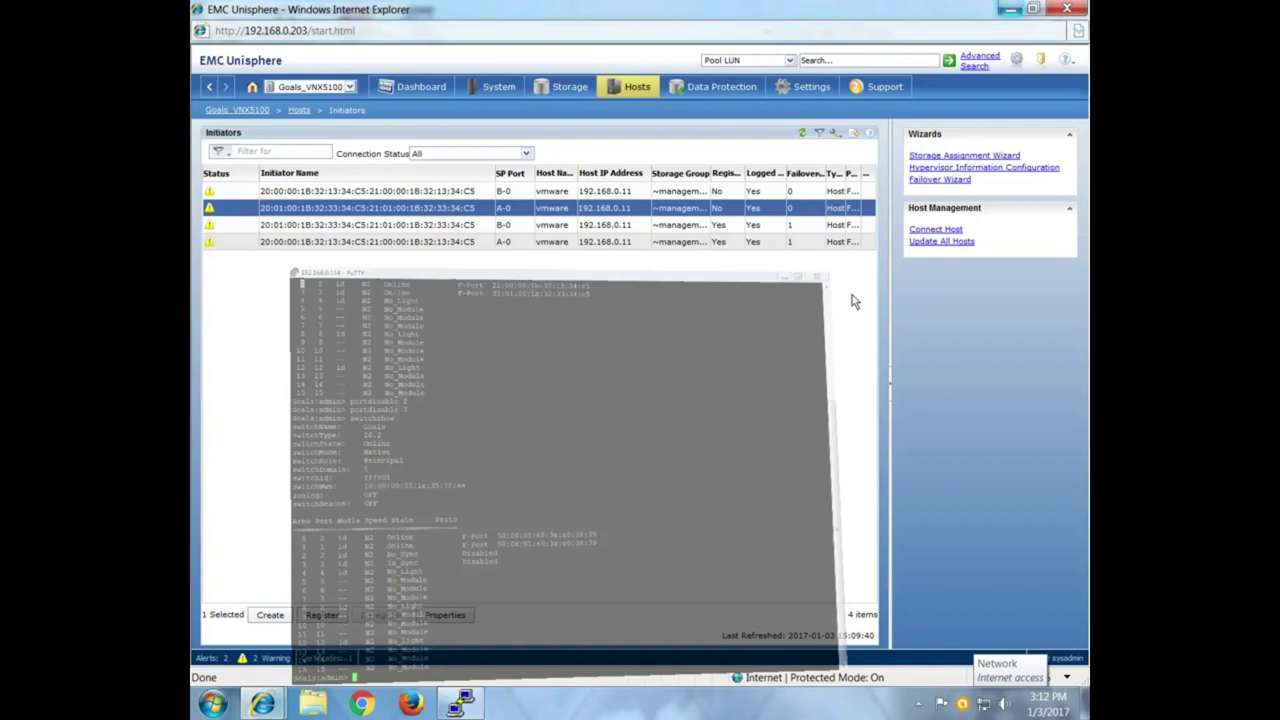
left_click(1010, 8)
left_click(801, 133)
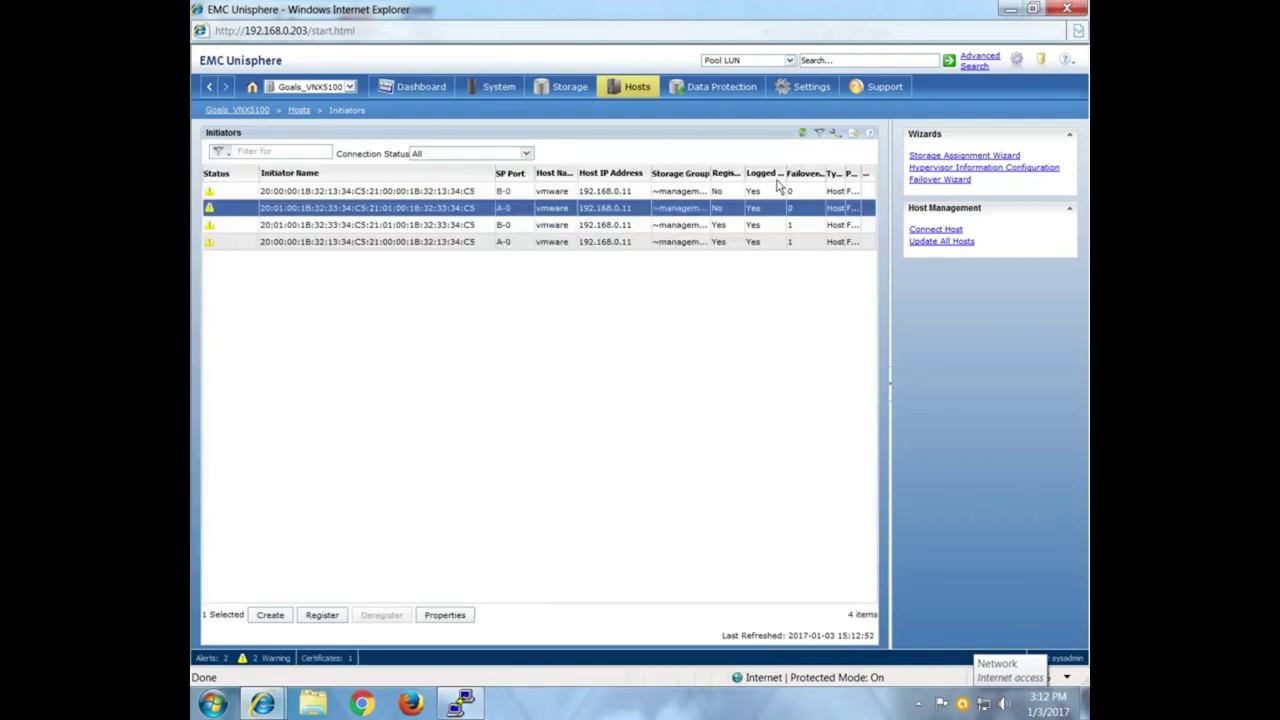
Inspect the registered and unregistered B-0 and A-0 initiator records, then refresh the Initiators list.
left_click(621, 228)
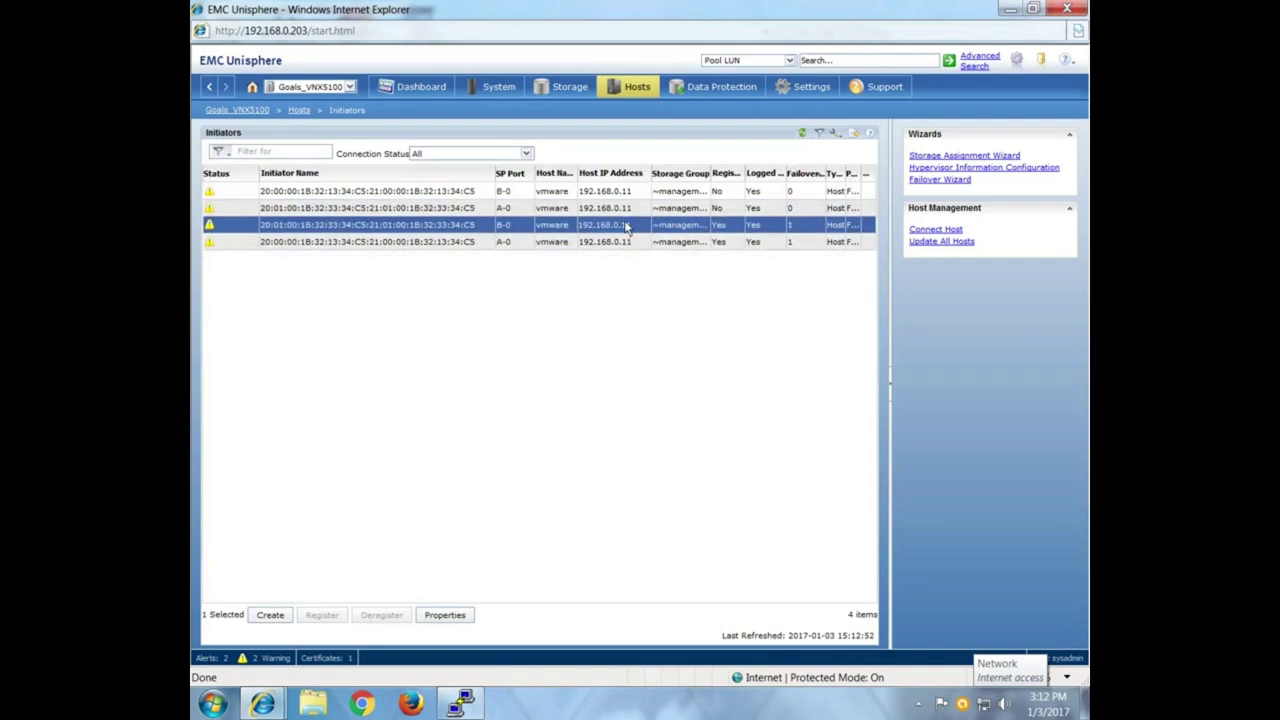
left_click(628, 194)
left_click(628, 209)
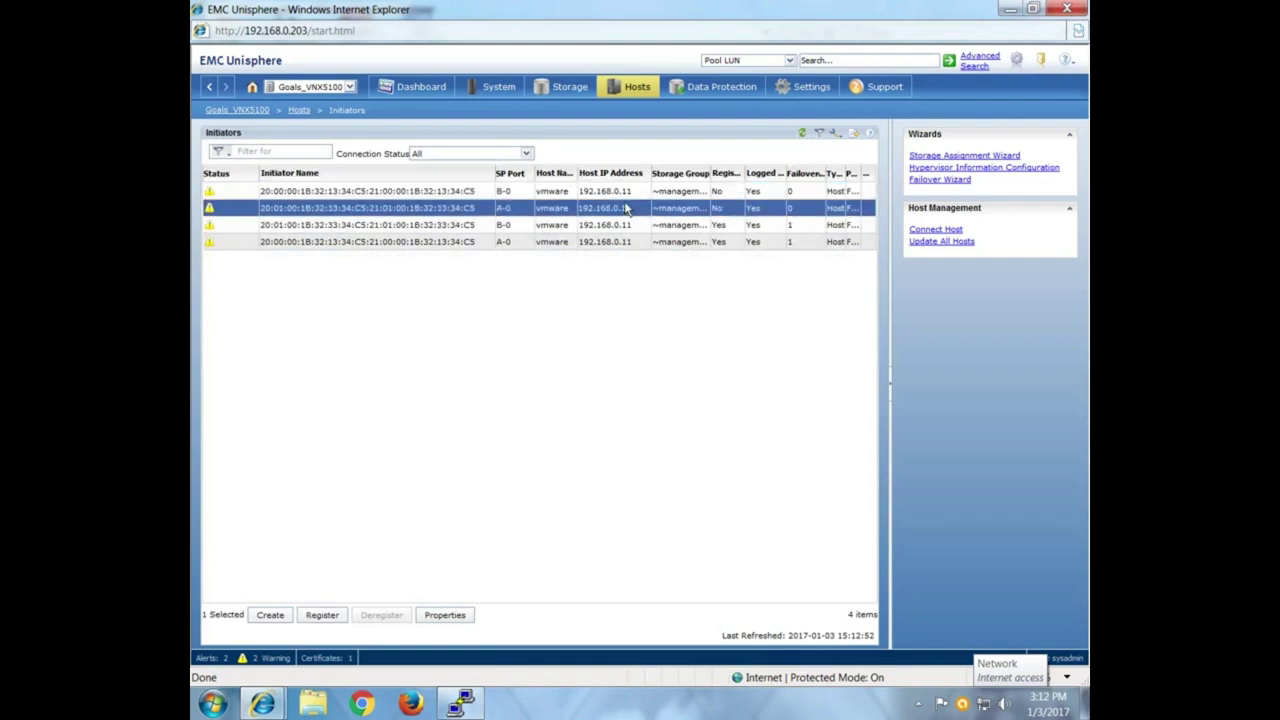
left_click(802, 135)
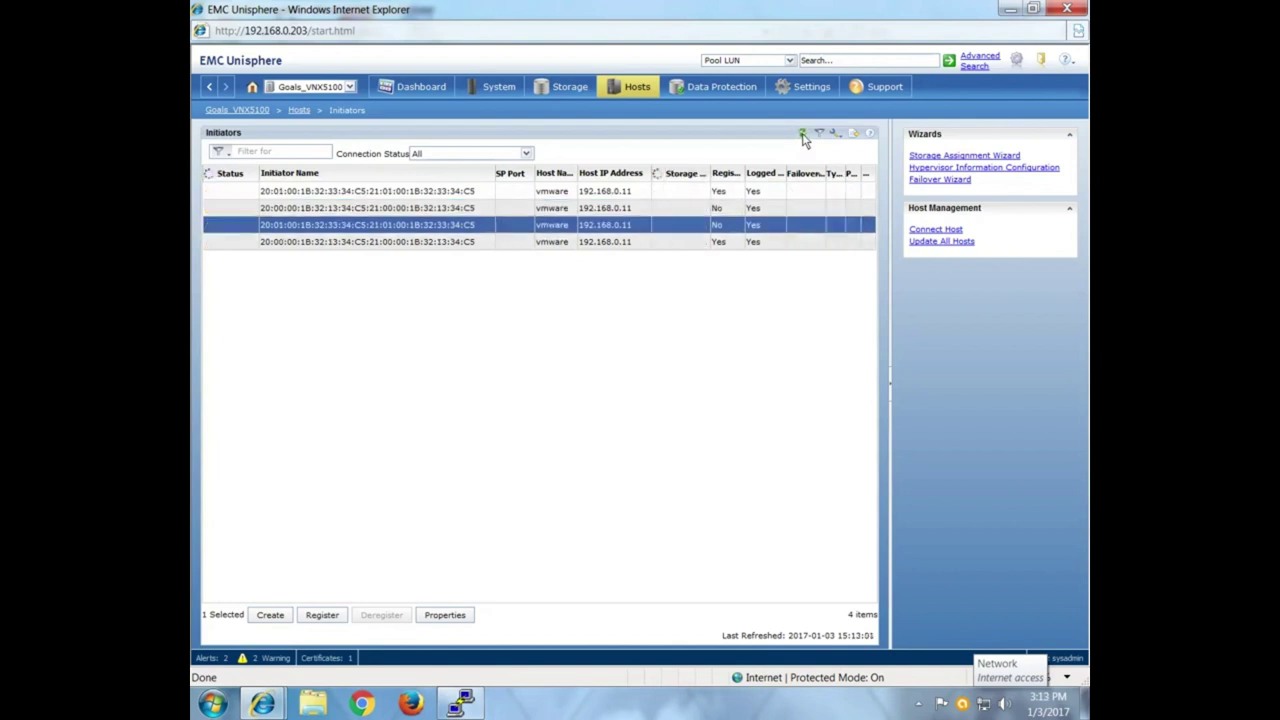
left_click(802, 134)
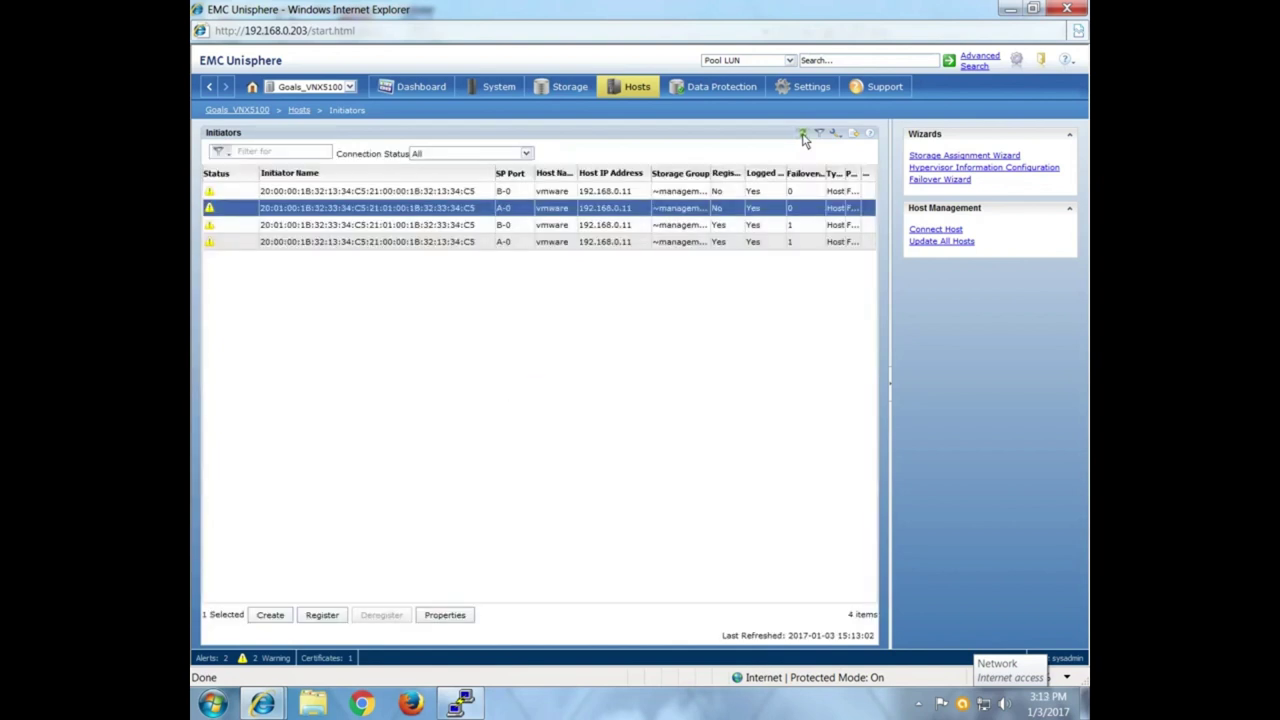
Reopen Hosts > Initiators and refresh repeatedly so the SP ports fill in.
left_click(626, 89)
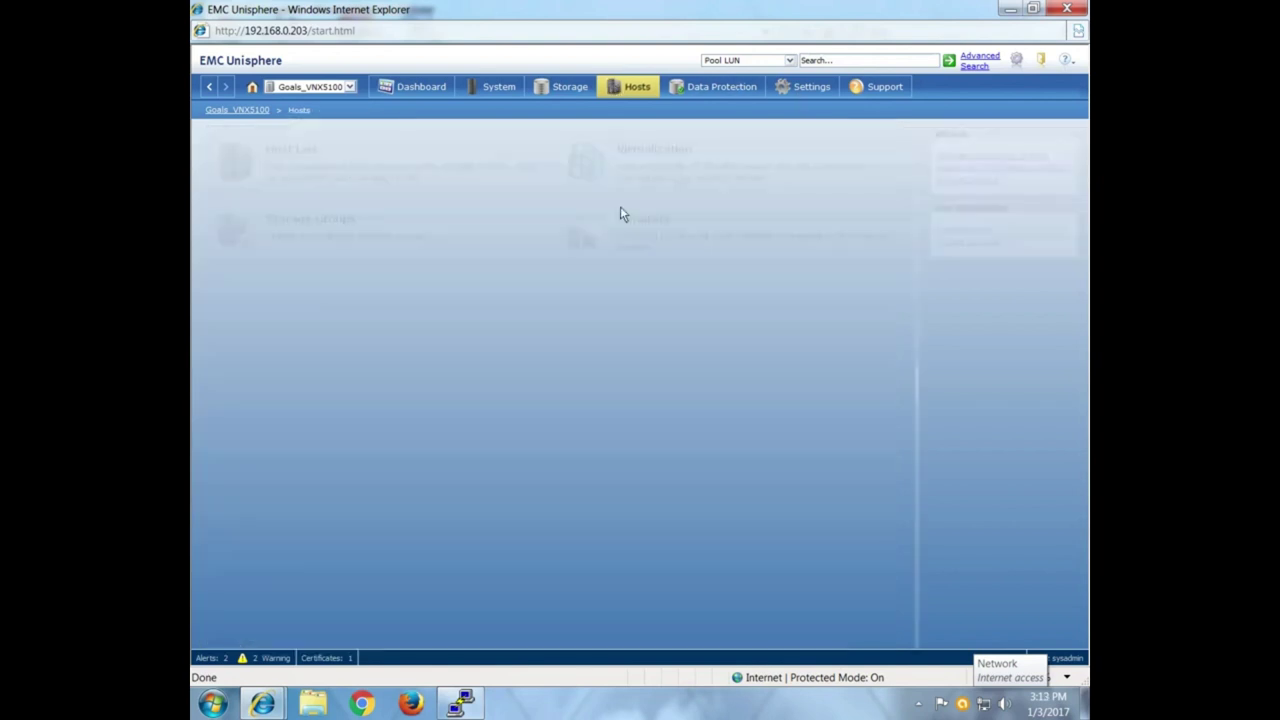
left_click(691, 226)
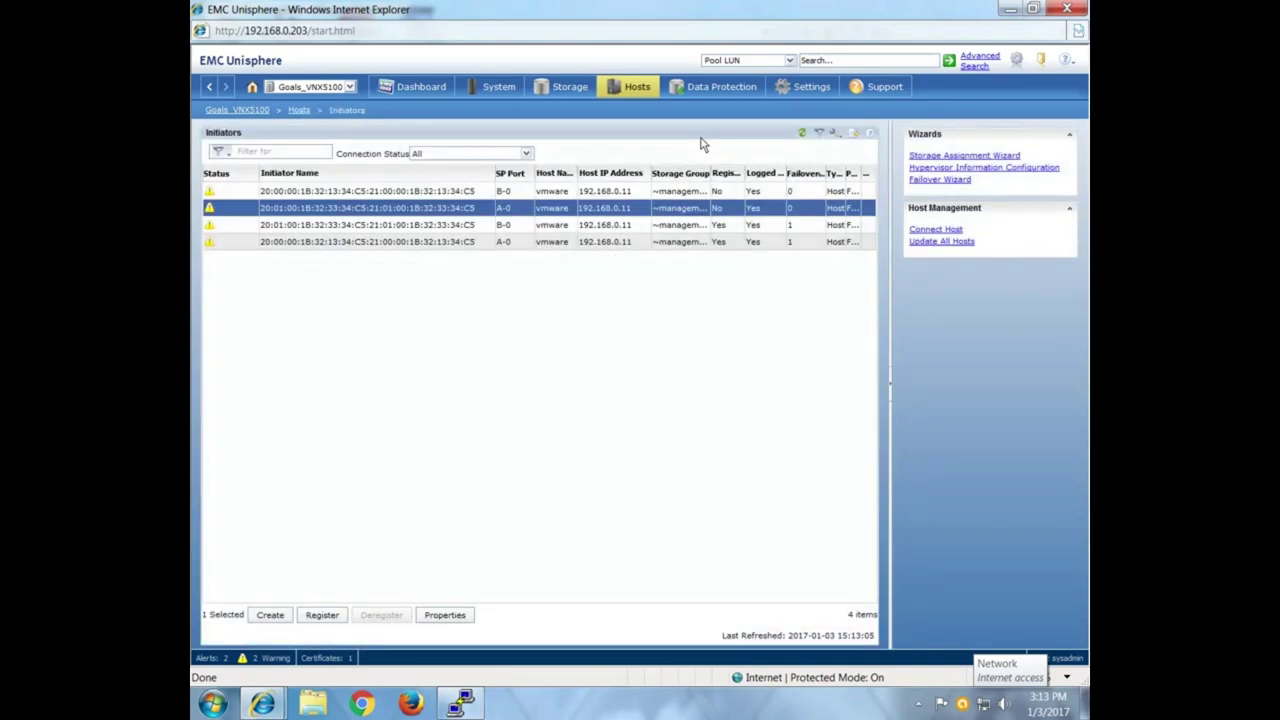
left_click(807, 135)
left_click(807, 135)
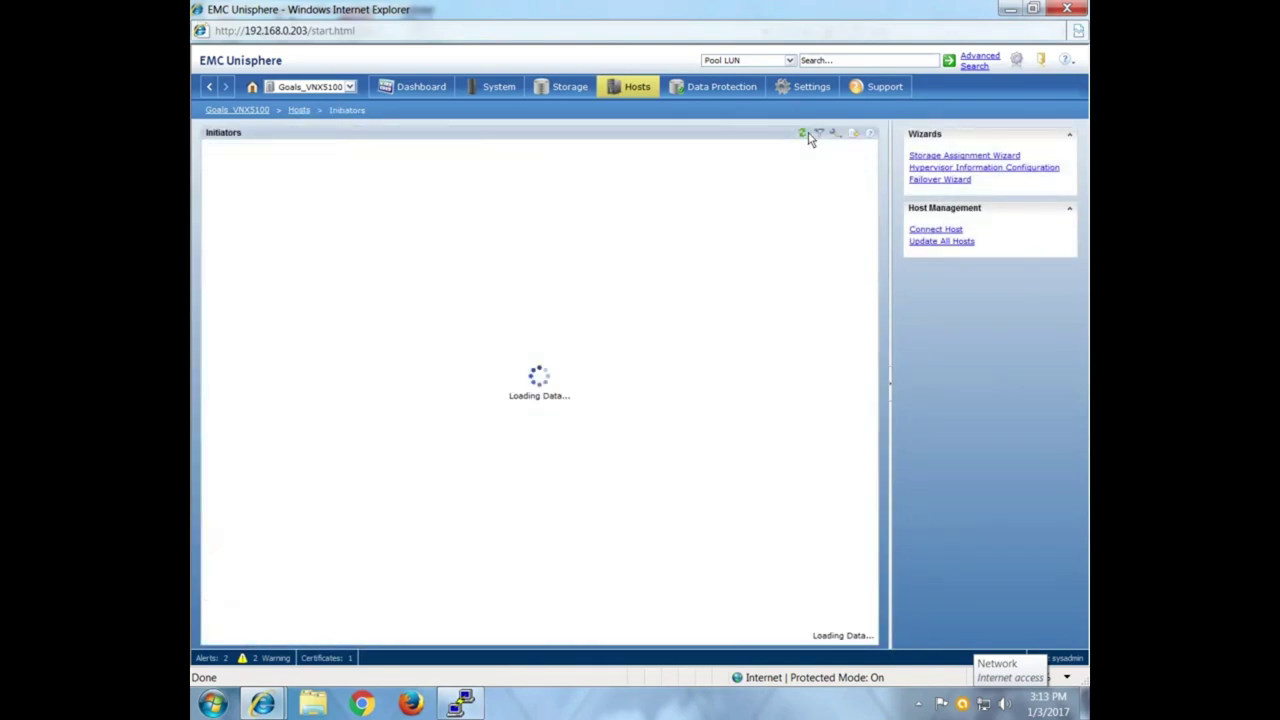
left_click(809, 137)
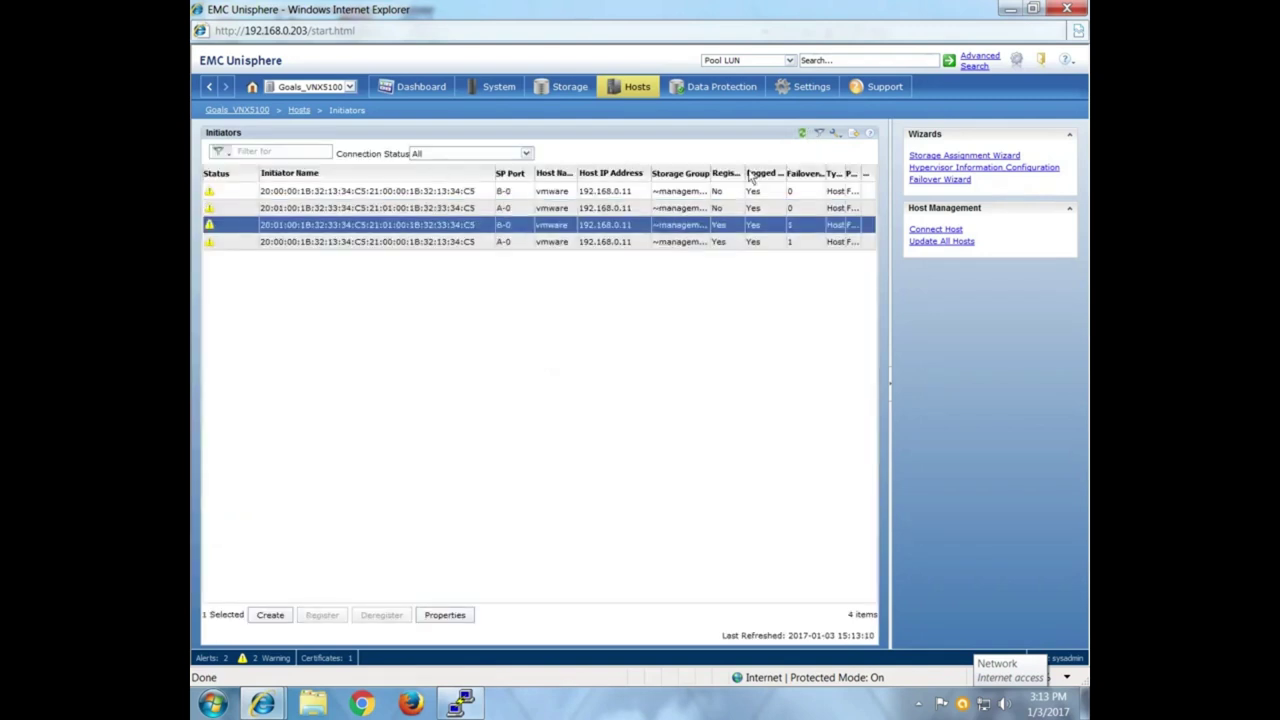
left_click(804, 140)
left_click(803, 137)
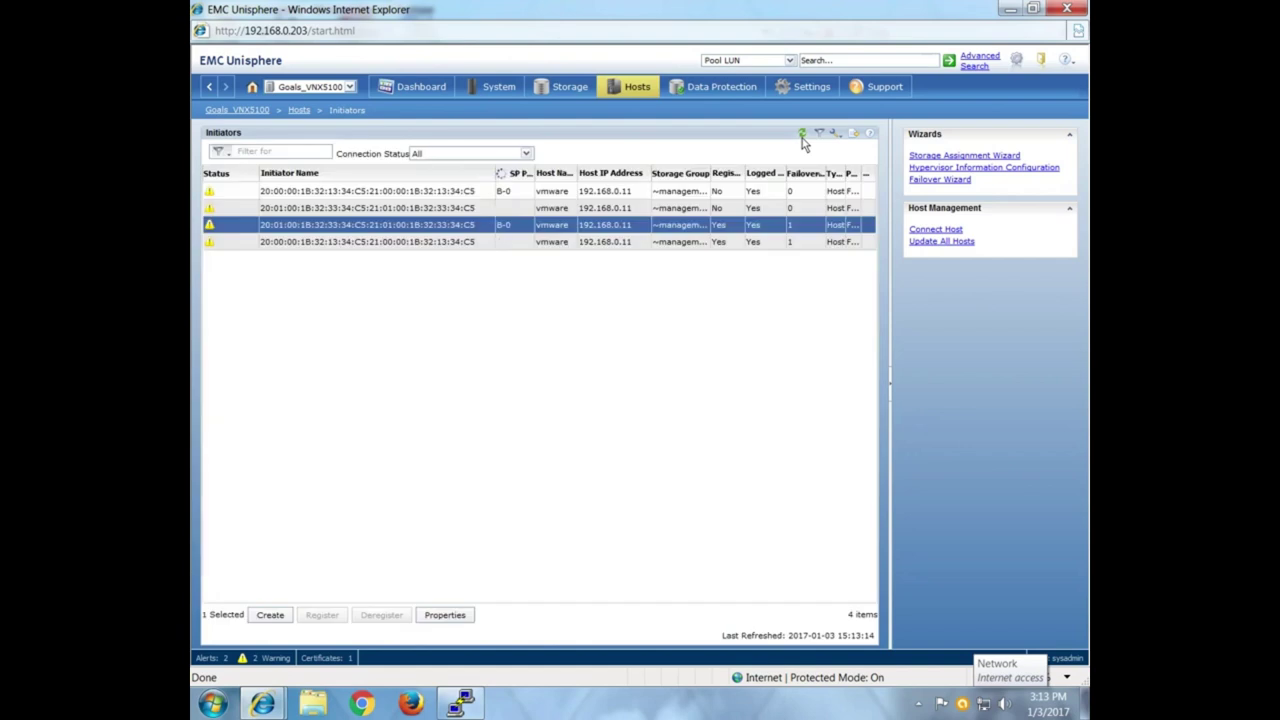
left_click(803, 137)
left_click(805, 136)
Reopen Initiators and refresh until only the two logged-out vmware records on B-0 and A-0 remain.
left_click(635, 91)
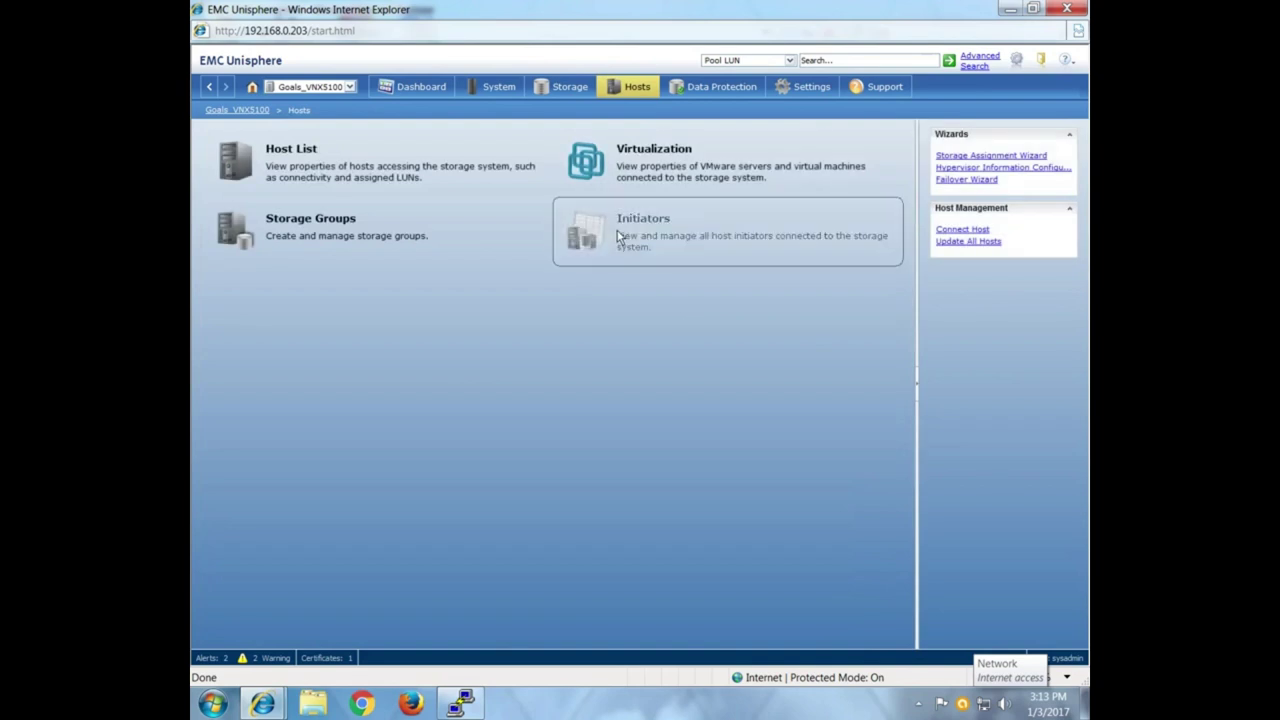
left_click(668, 240)
left_click(801, 135)
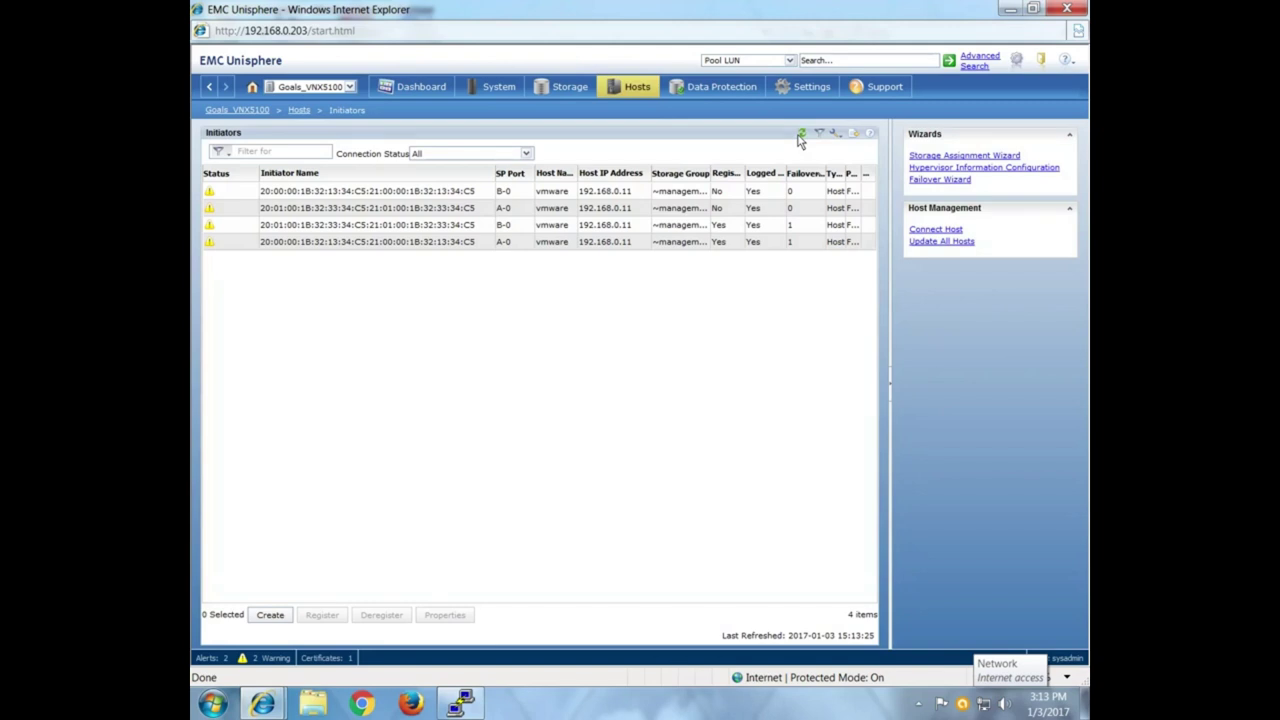
left_click(801, 135)
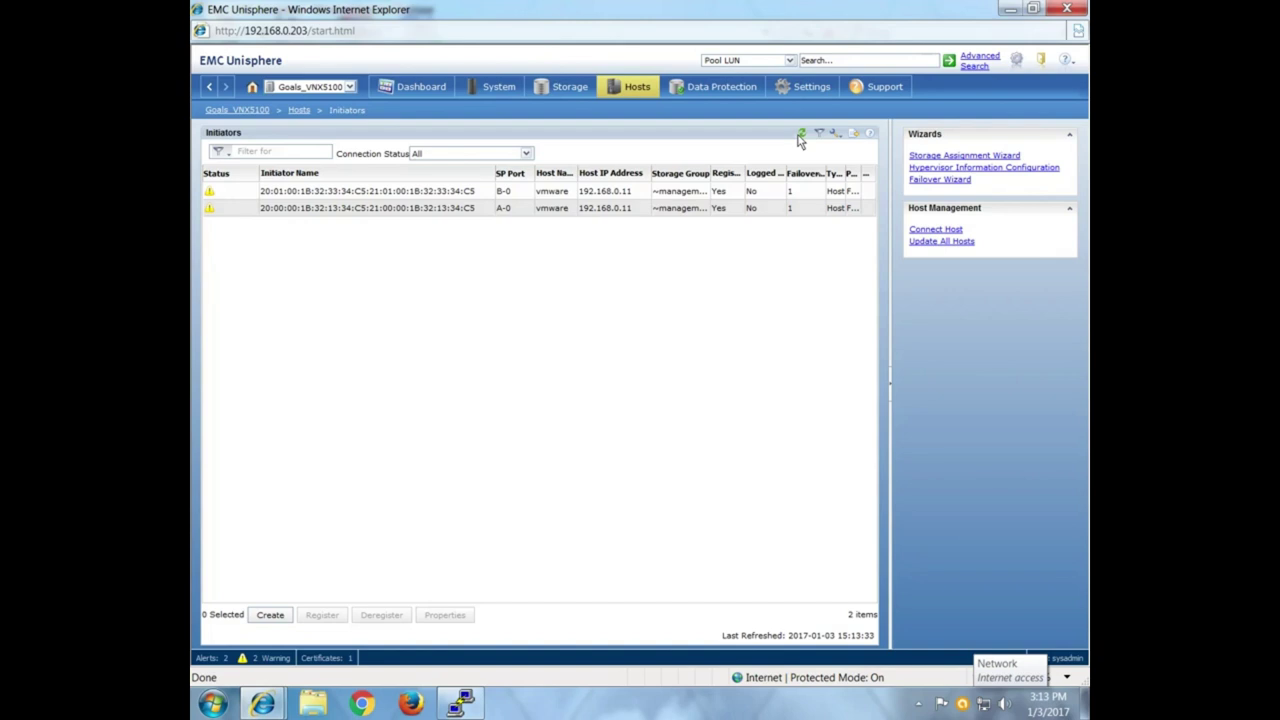
left_click(801, 134)
left_click(801, 134)
Deregister the B-0 vmware initiator record, confirming the warning and success message.
left_click(587, 197)
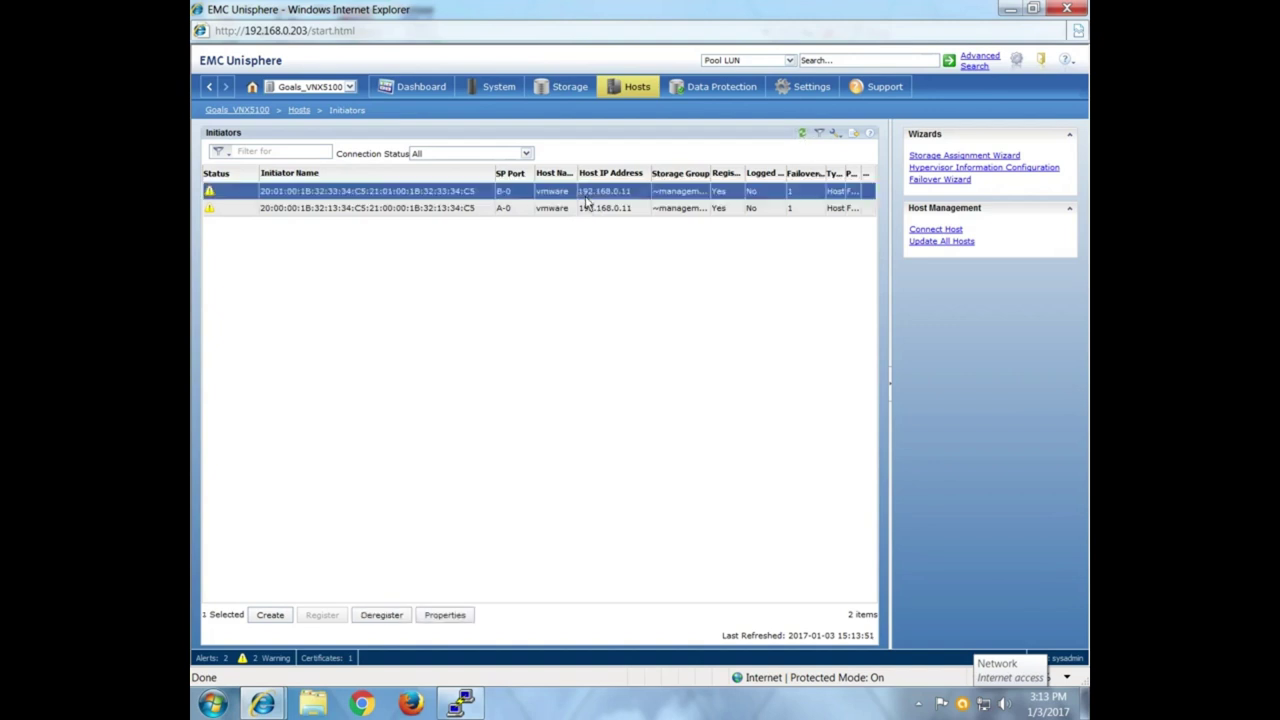
left_click(383, 615)
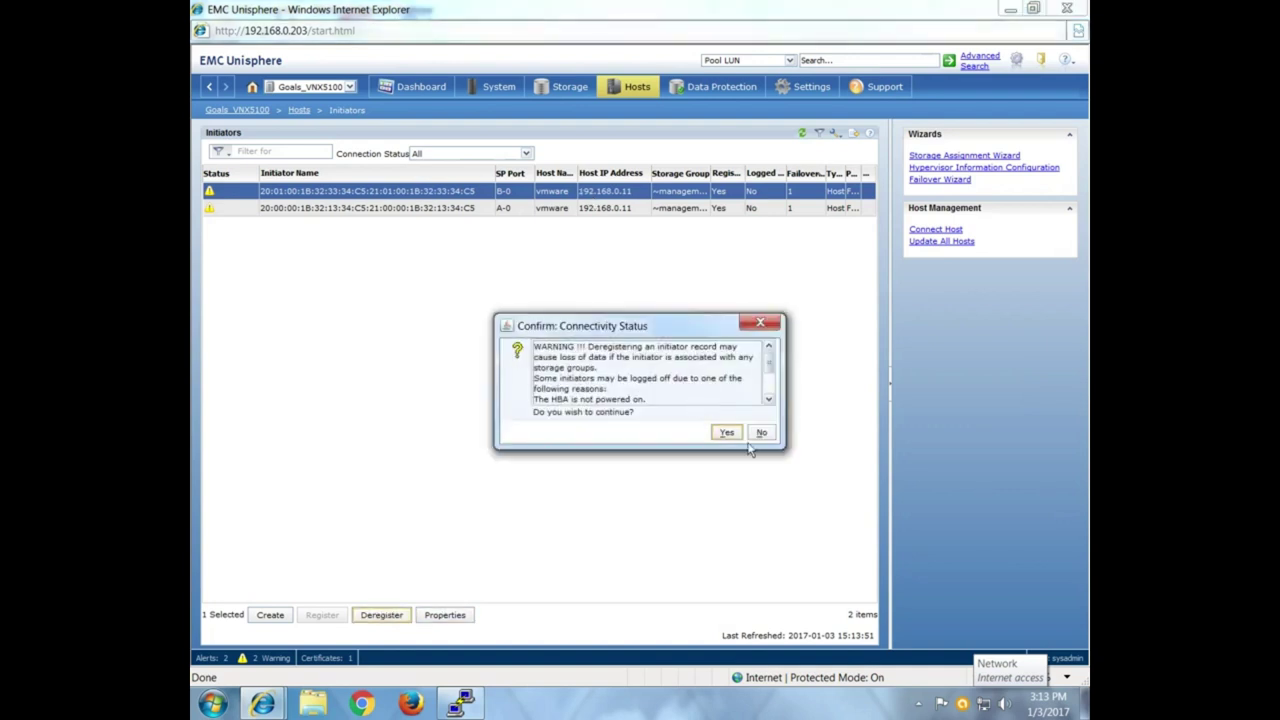
left_click(736, 434)
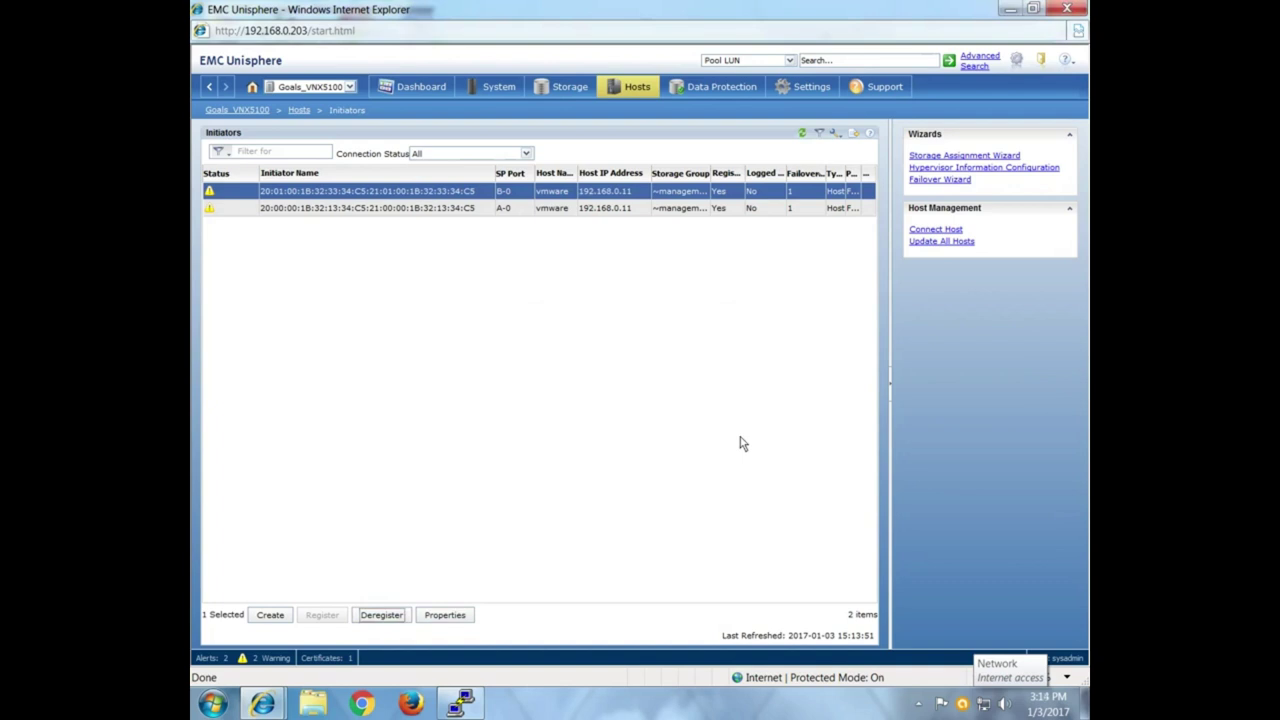
left_click(758, 433)
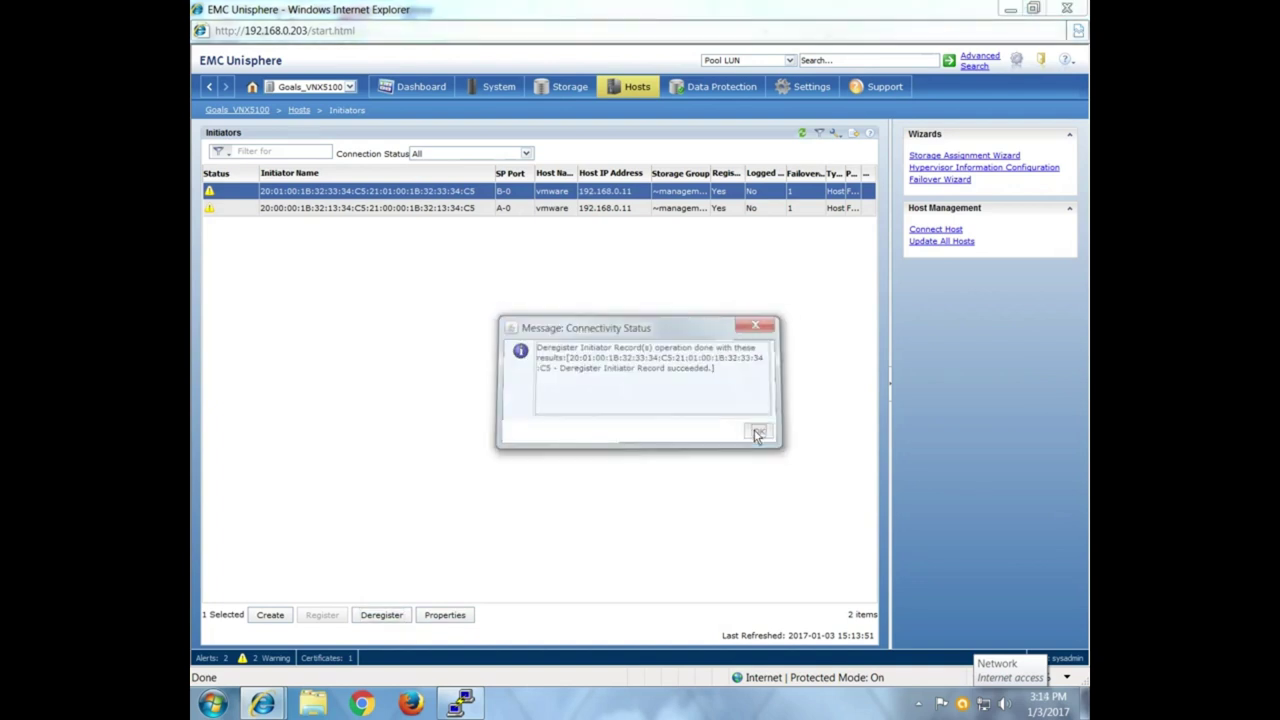
Deregister the remaining A-0 vmware initiator record, confirming the warning and success message.
left_click(580, 191)
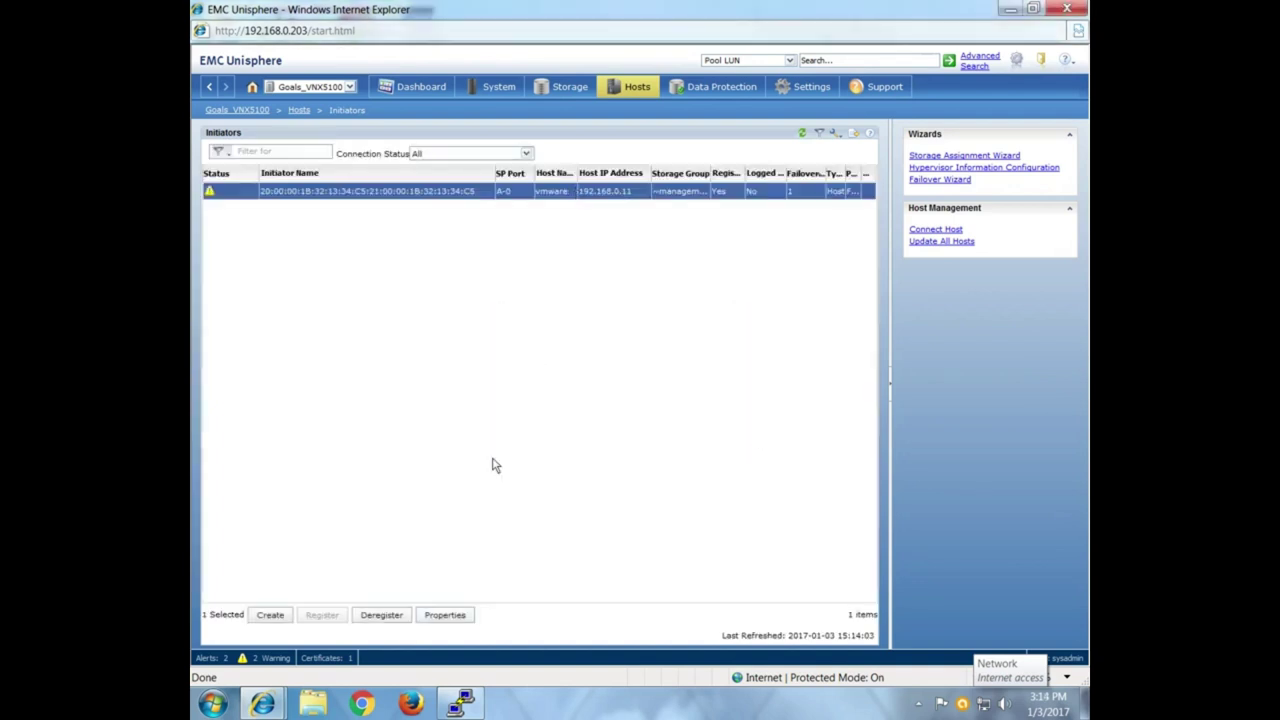
left_click(388, 619)
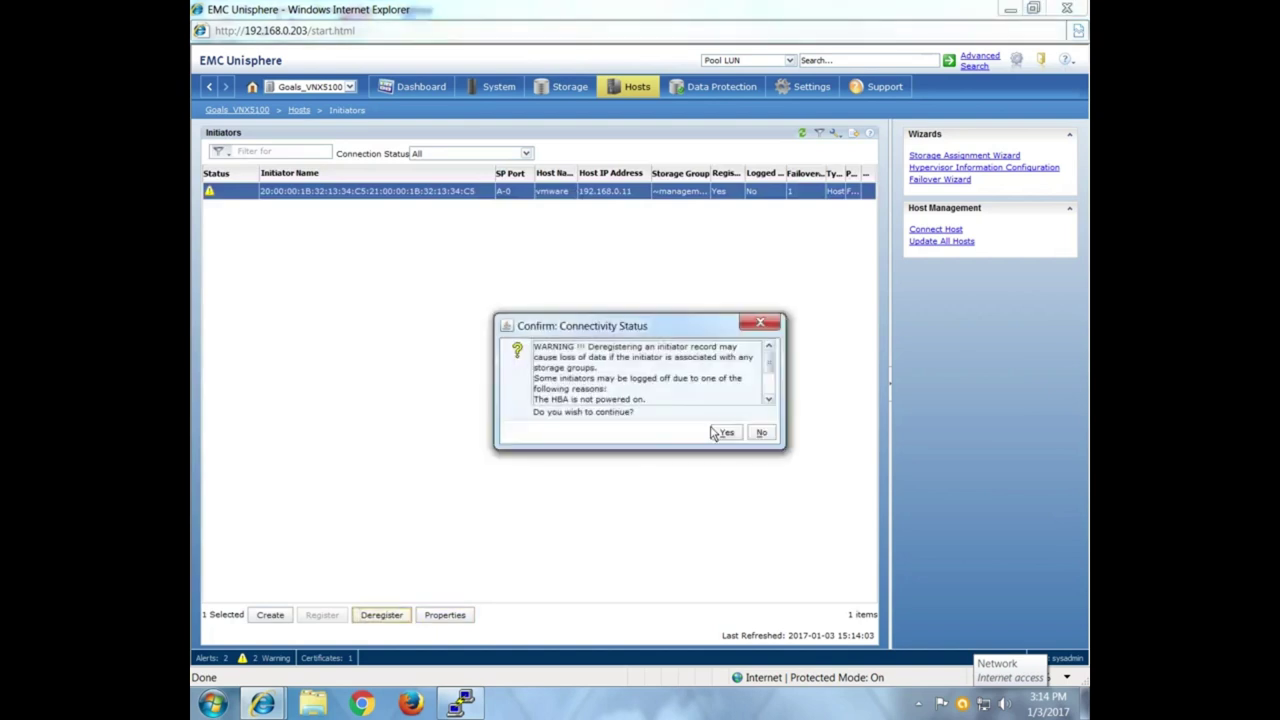
left_click(724, 433)
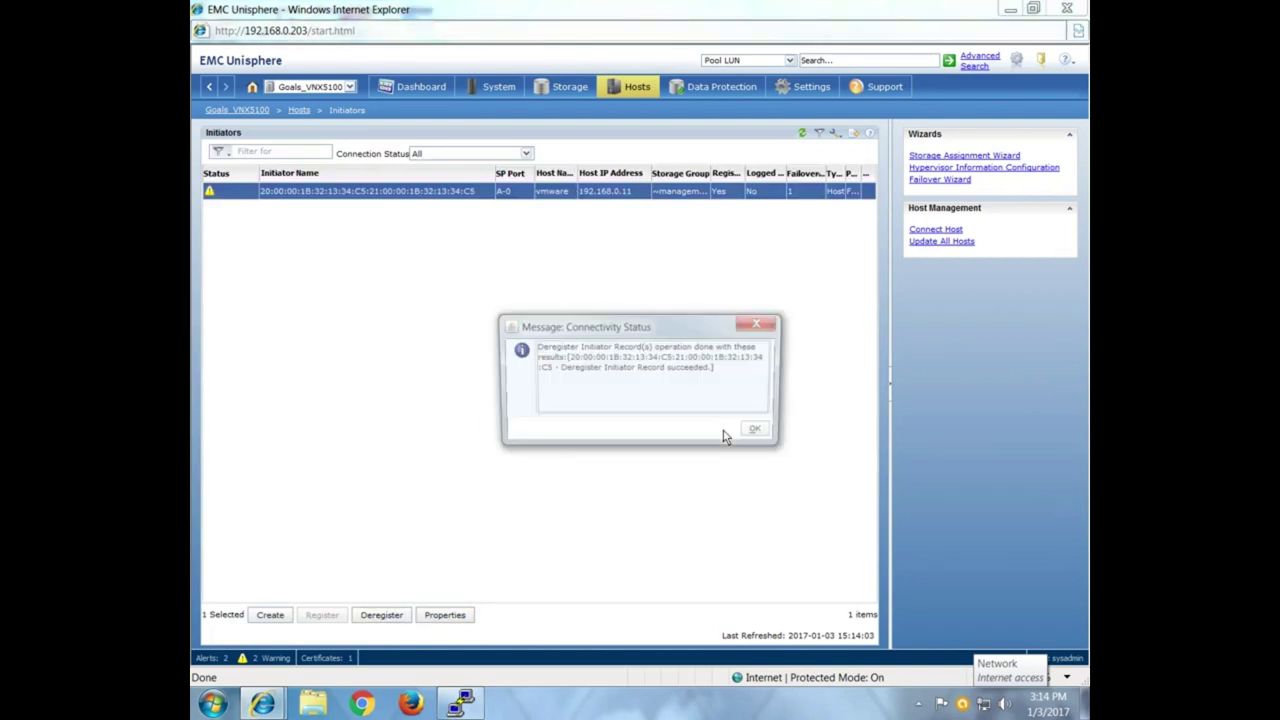
left_click(755, 429)
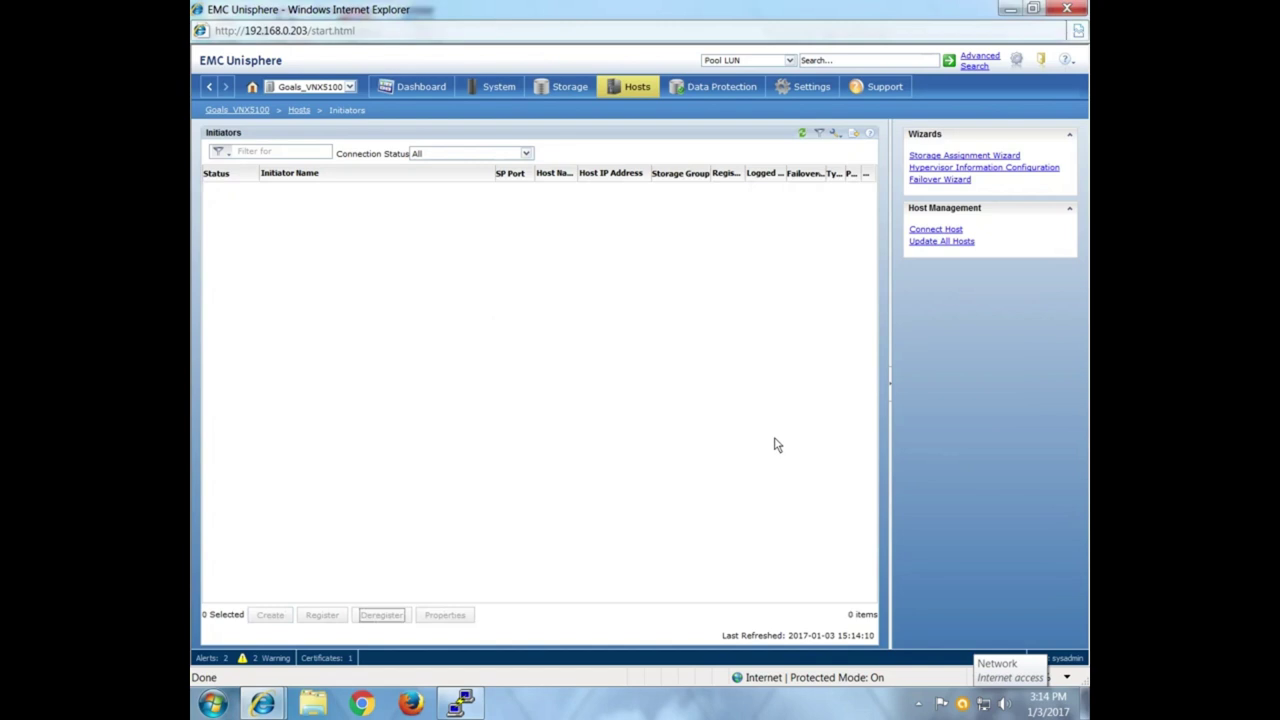
Refresh the now-empty Initiators list and start a new initiator record with Create.
left_click(800, 136)
left_click(800, 135)
left_click(621, 94)
mouse_move(621, 96)
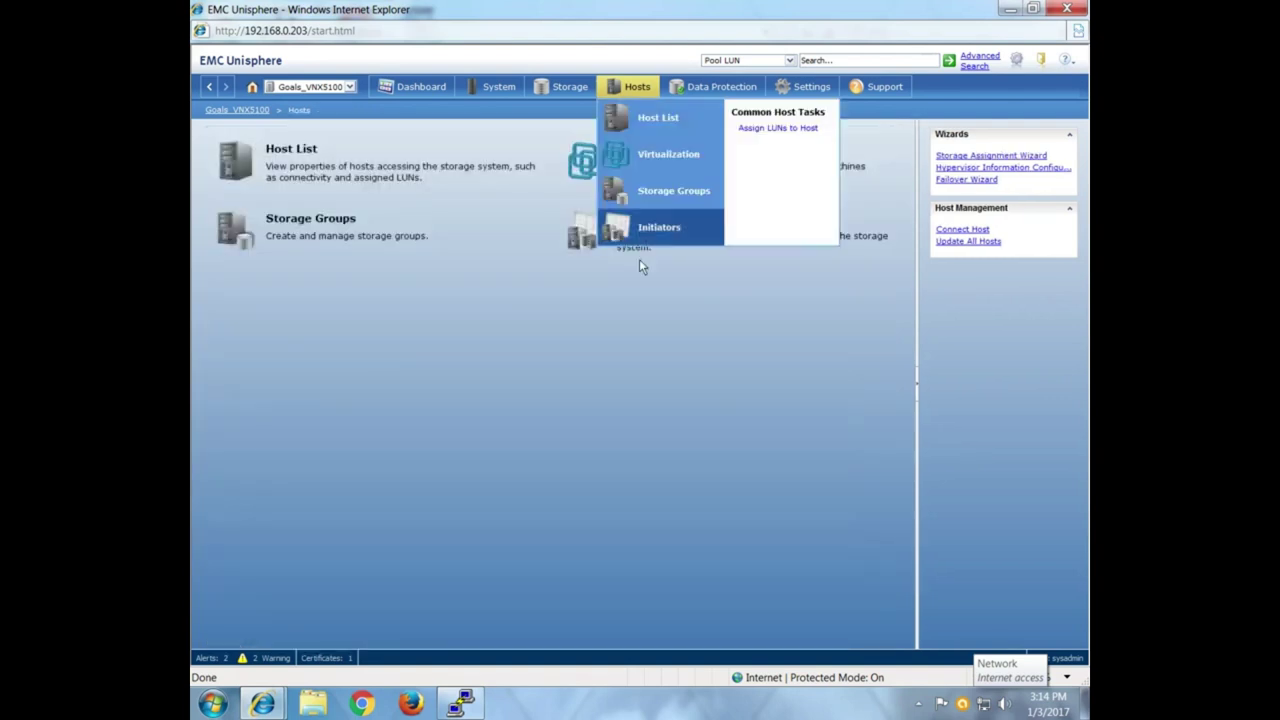
left_click(648, 229)
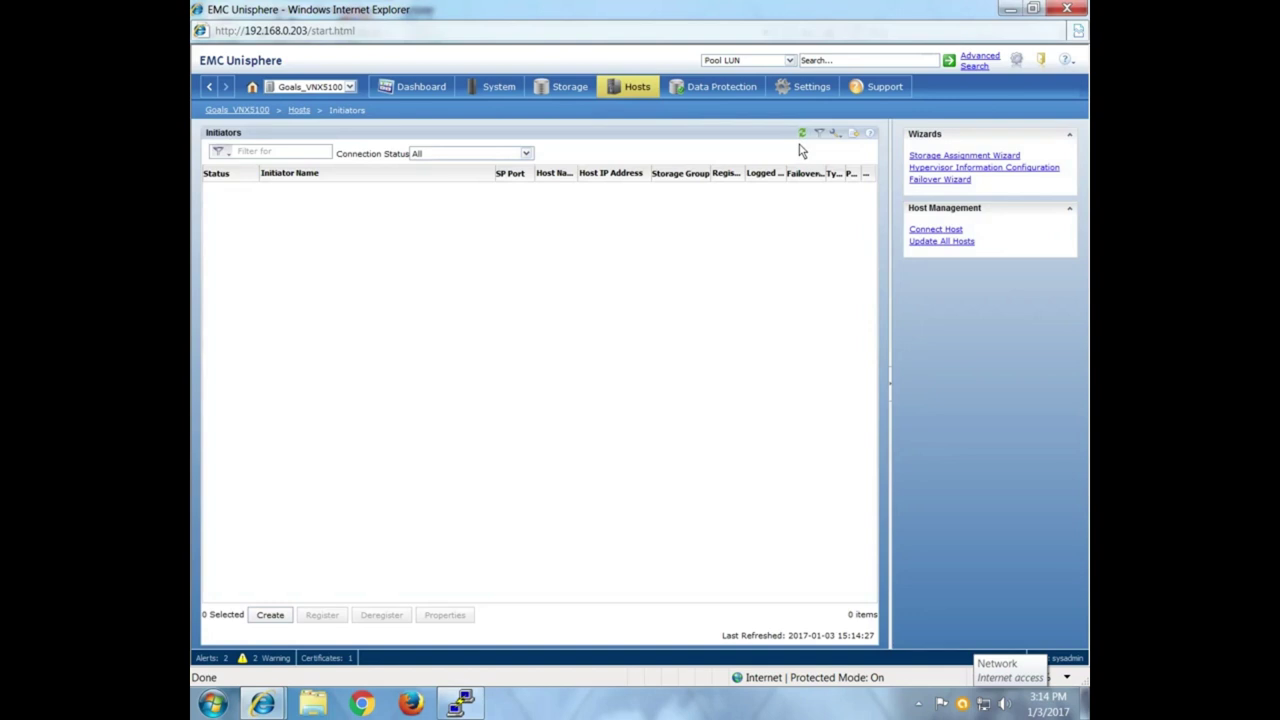
left_click(803, 133)
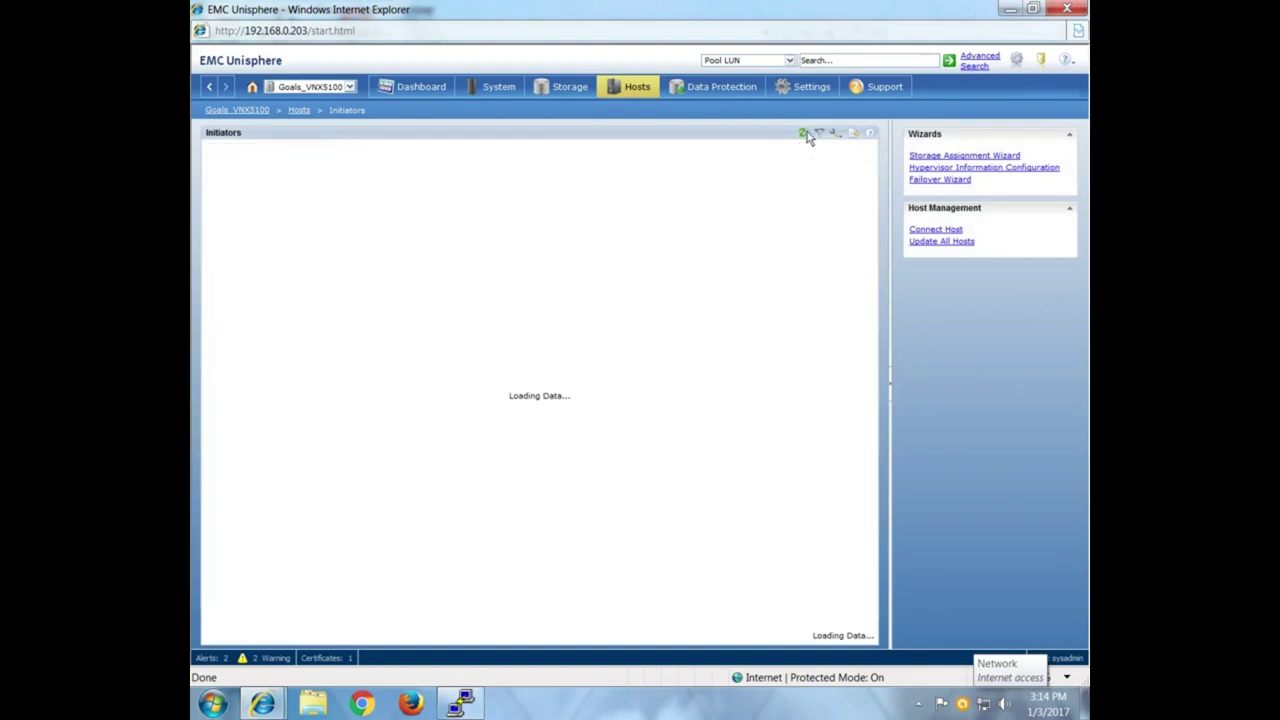
left_click(268, 616)
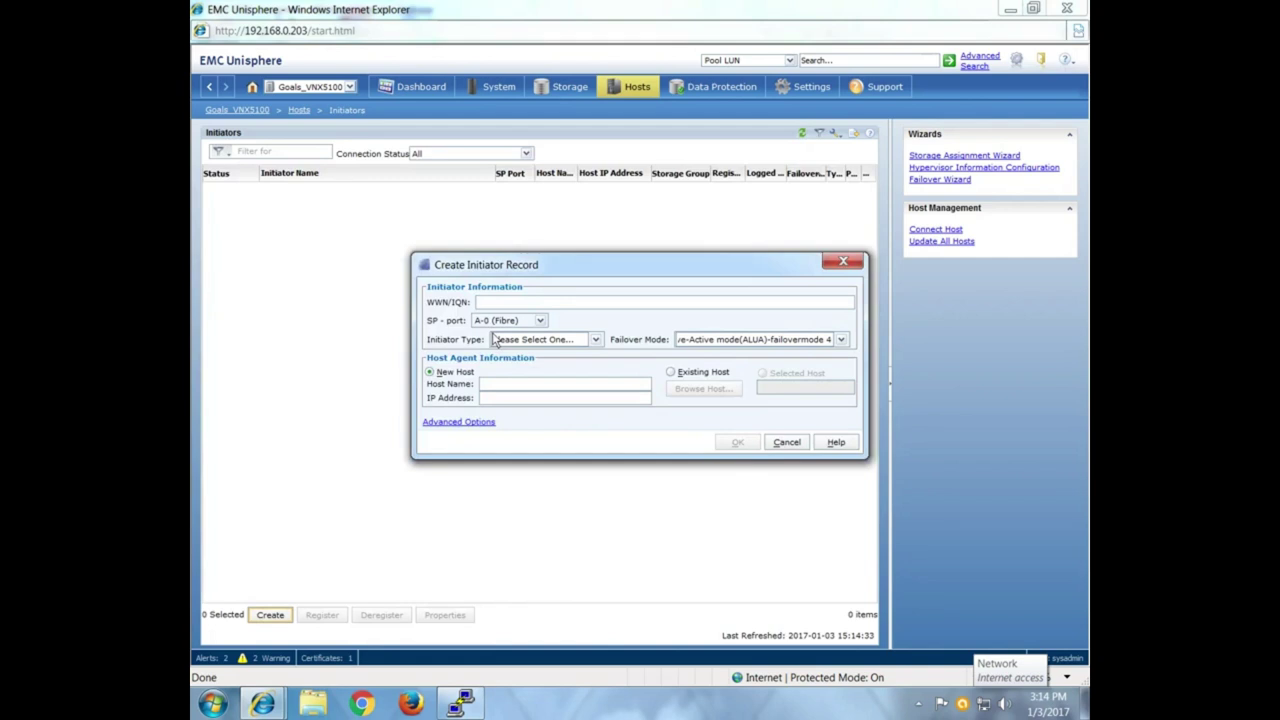
Check the switch's PuTTY output, then minimize PuTTY and both Unisphere windows.
left_click(460, 704)
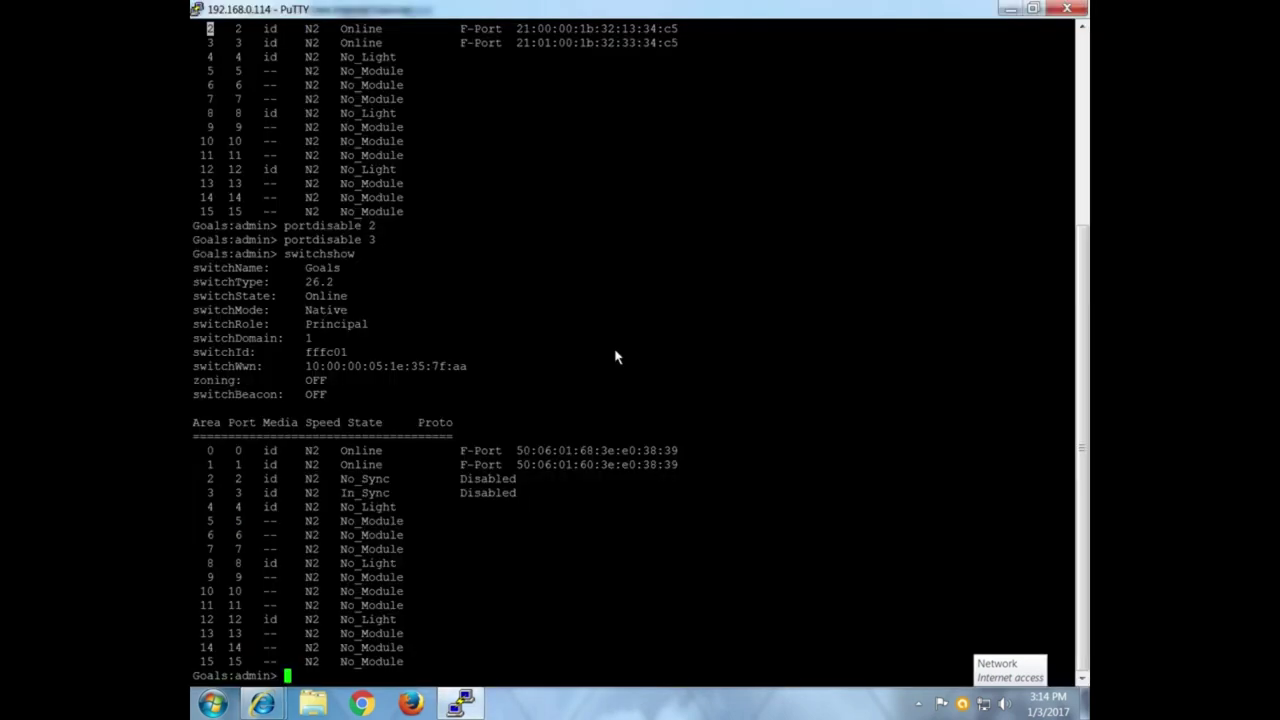
scroll(528, 75, "up", 7)
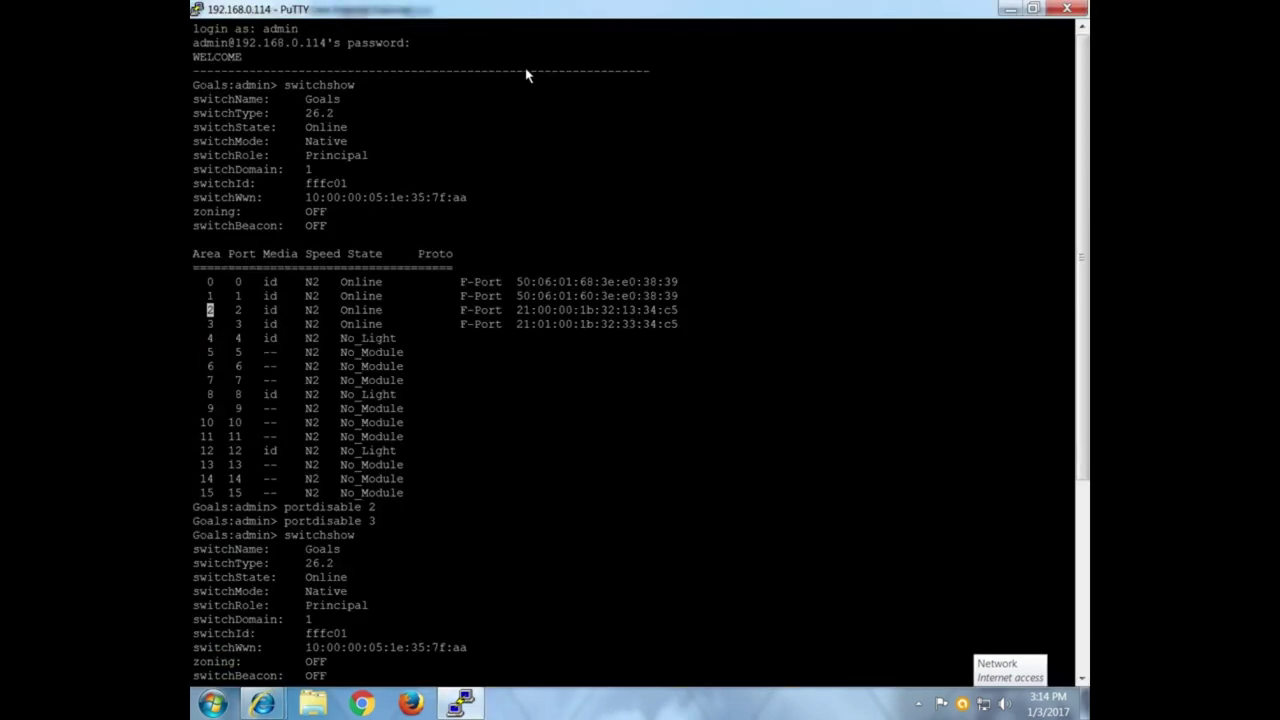
left_click(1011, 8)
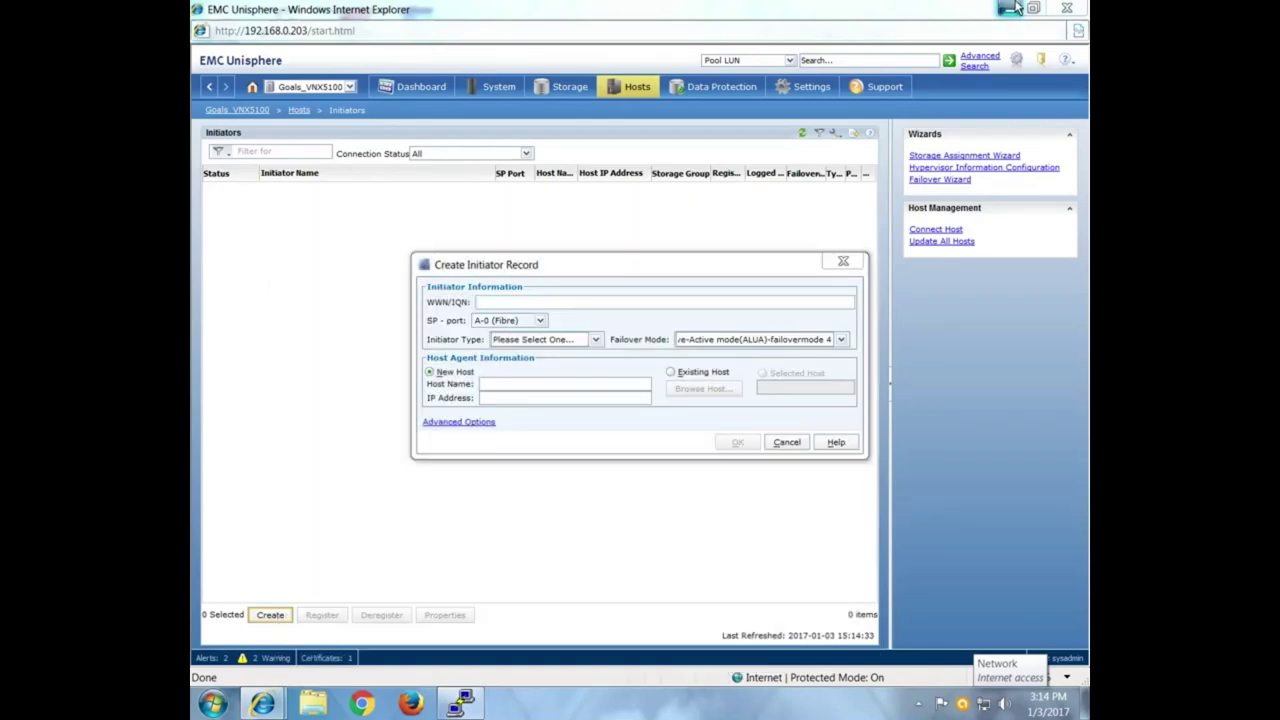
left_click(1014, 8)
left_click(1014, 8)
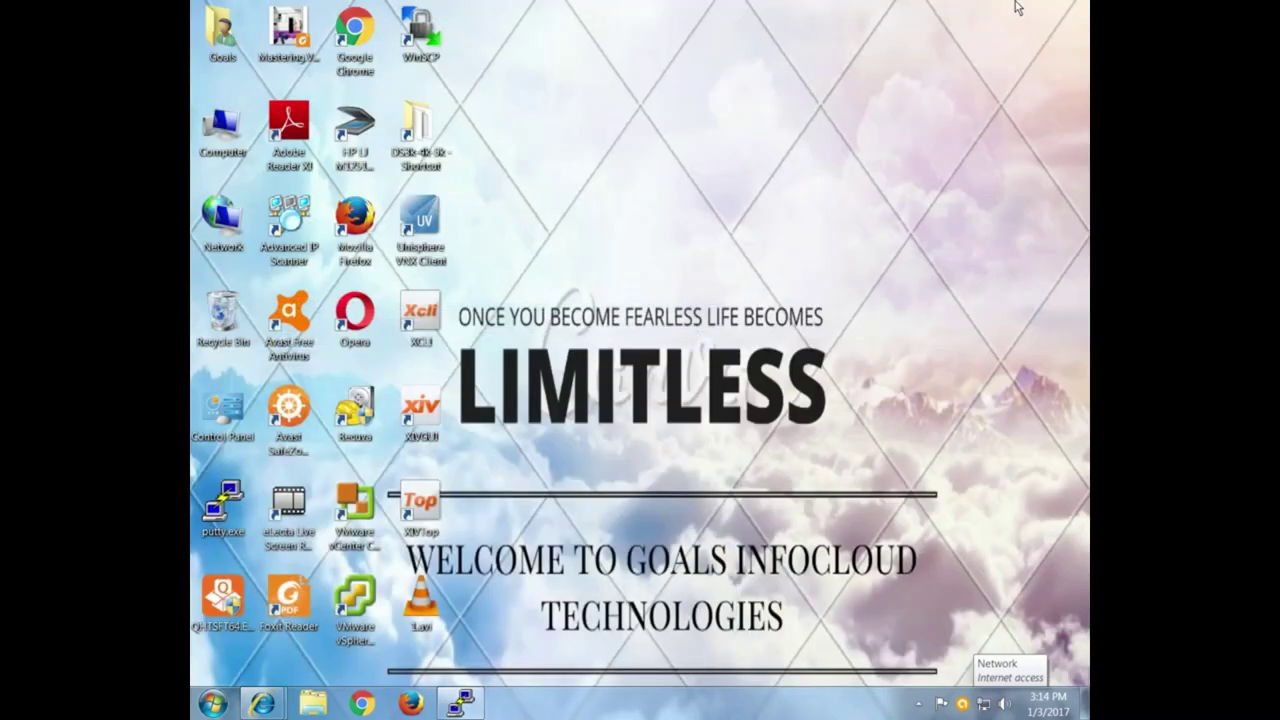
Launch vSphere Client and log in to 192.168.0.11 as root with the account password.
left_click(358, 638)
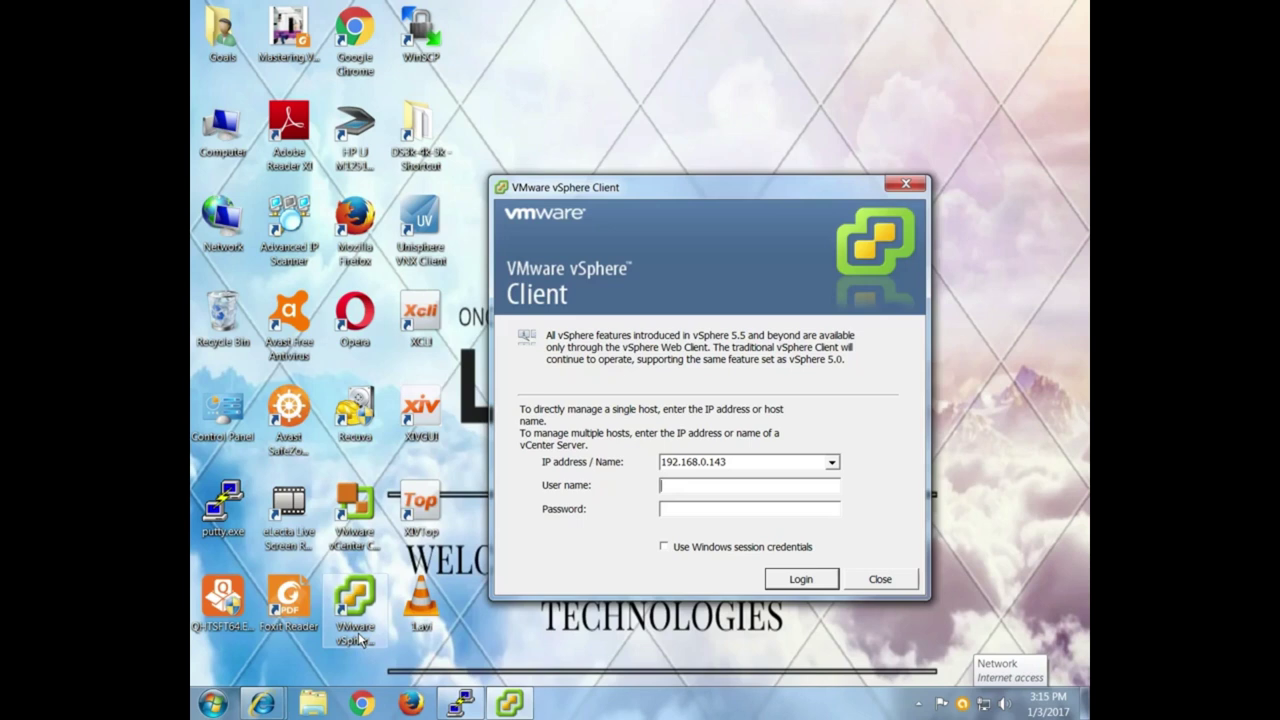
left_click(758, 470)
left_click(776, 470)
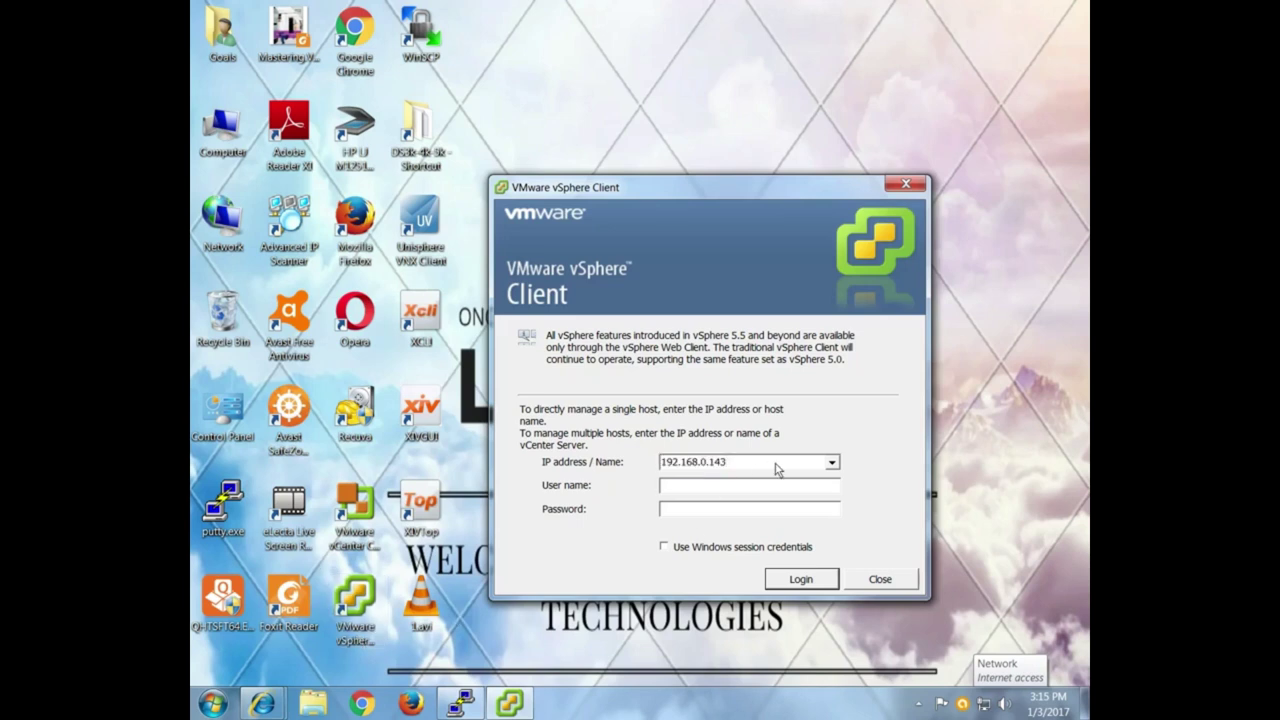
key("BackSpace")
key("BackSpace")
type("1")
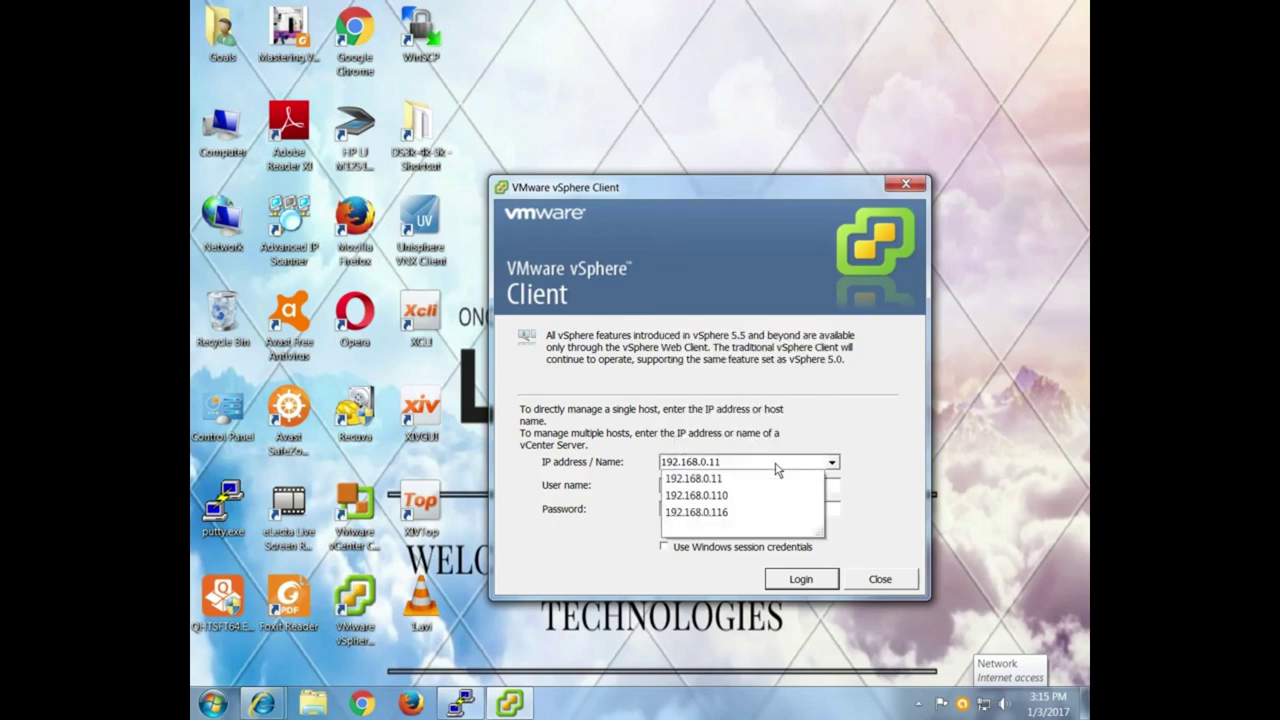
key("Tab")
type("root")
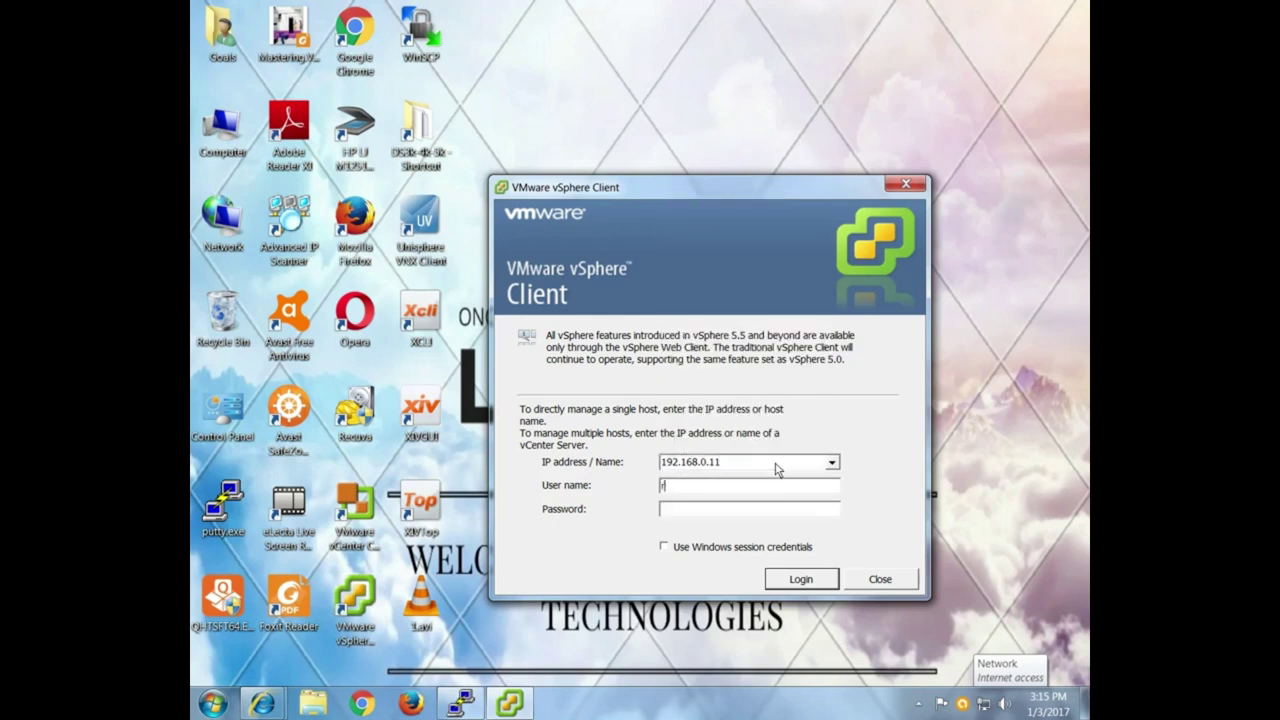
key("Tab")
type("*******")
key("Return")
Ignore the untrusted SSL certificate warning and accept using the new certificate.
key("shift+Tab")
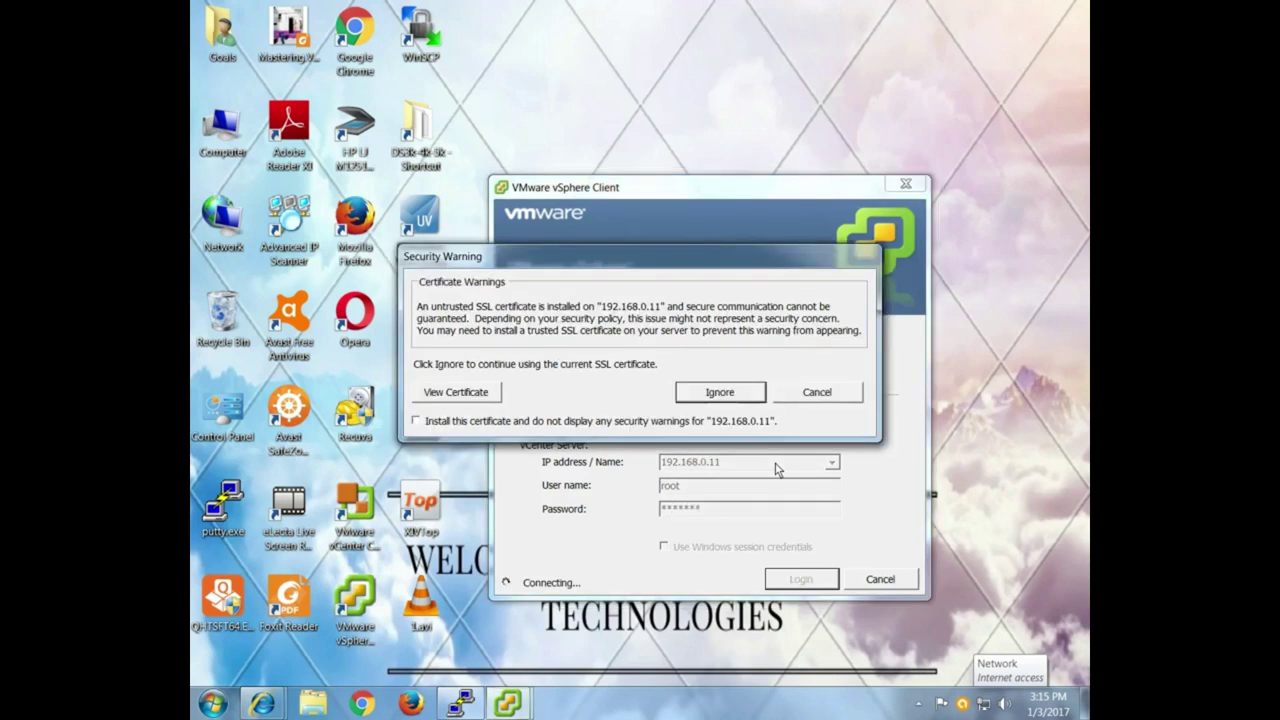
key("Return")
key("shift+Tab")
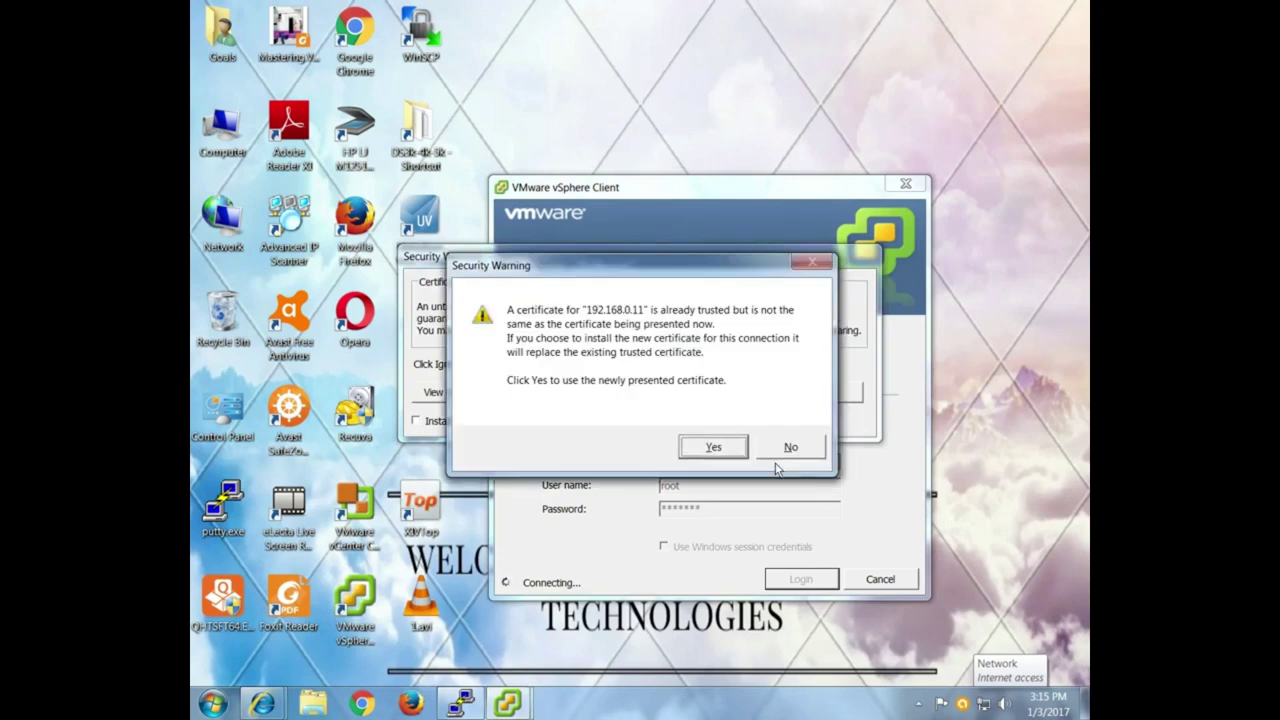
key("Return")
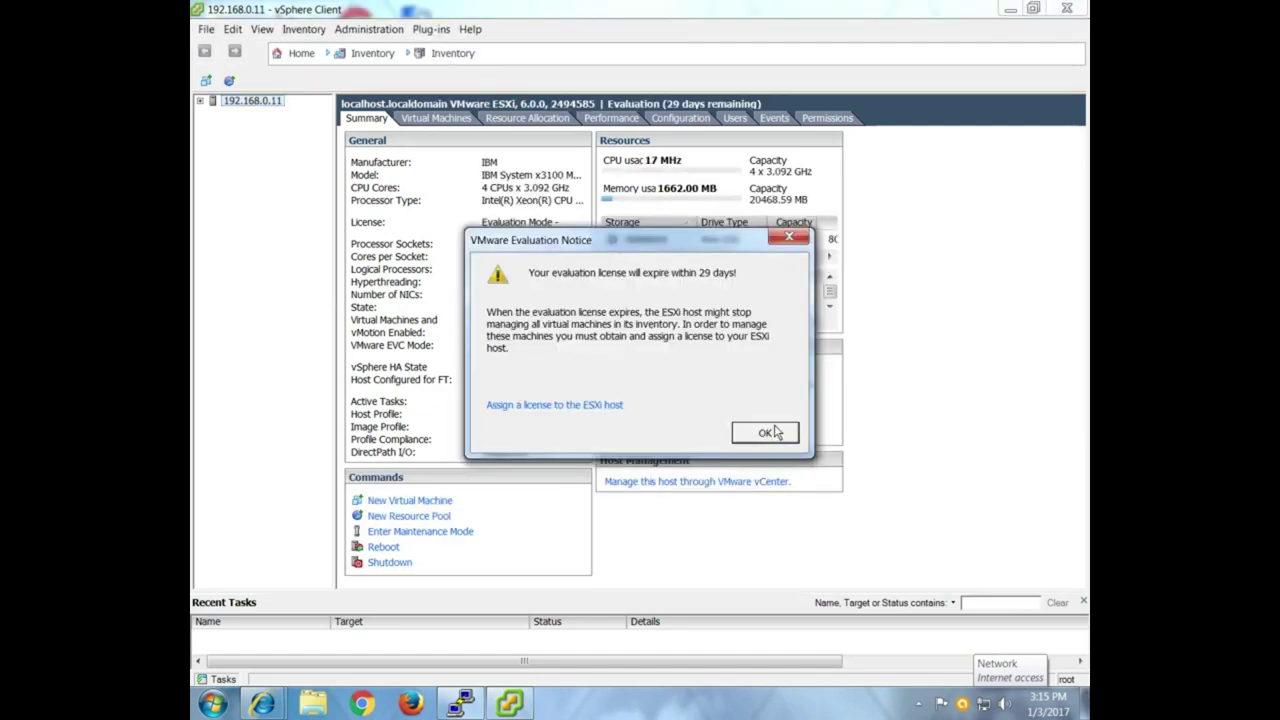
Dismiss the evaluation notice and show vmhba2's details under Configuration > Storage Adapters.
left_click(765, 432)
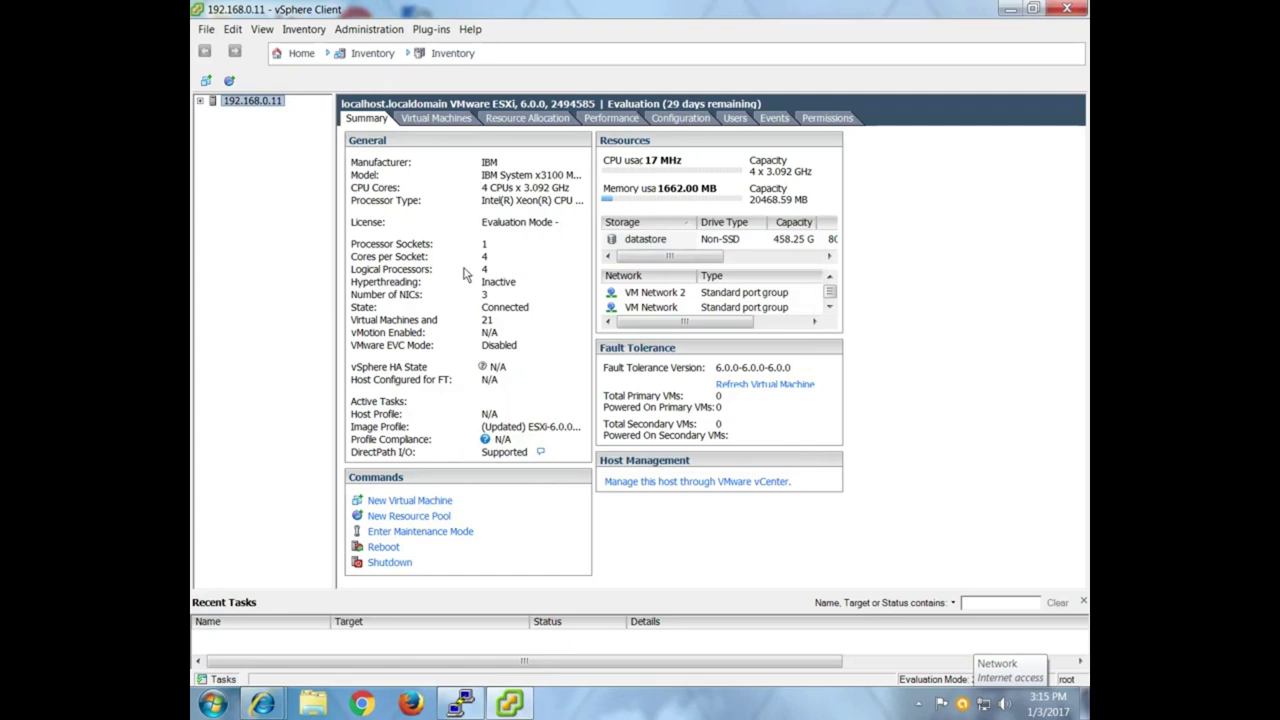
left_click(706, 118)
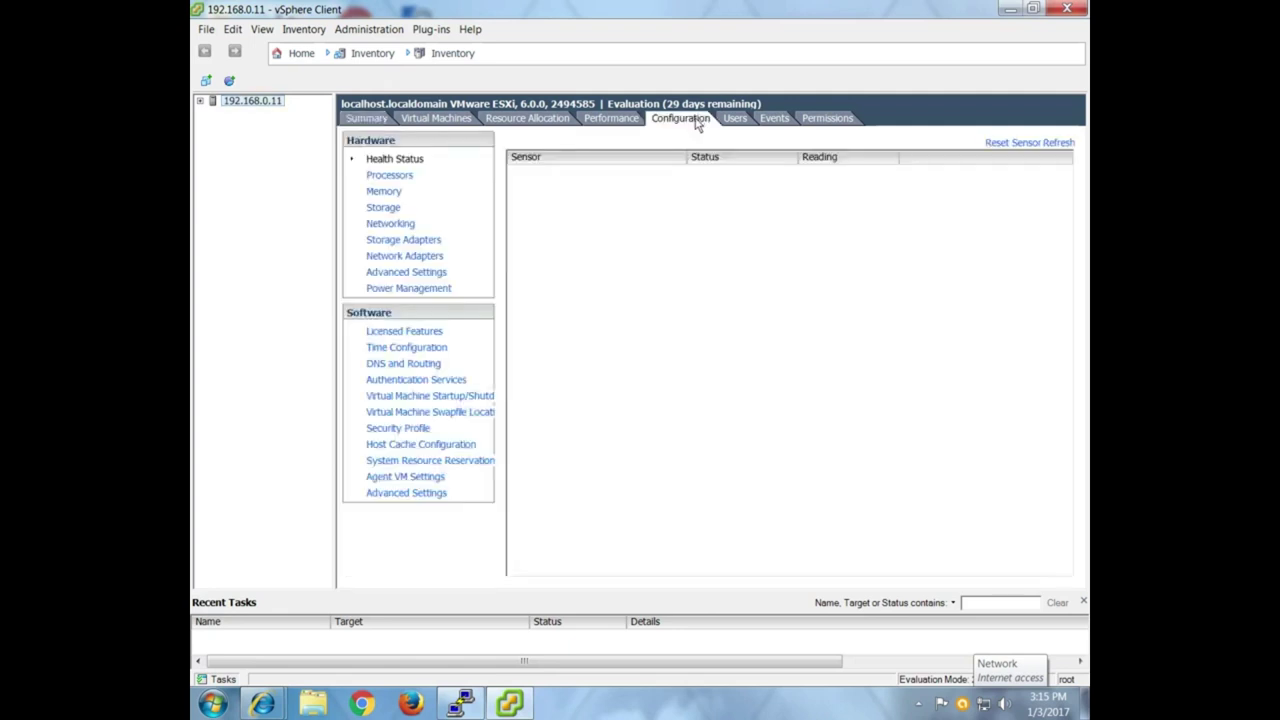
left_click(422, 242)
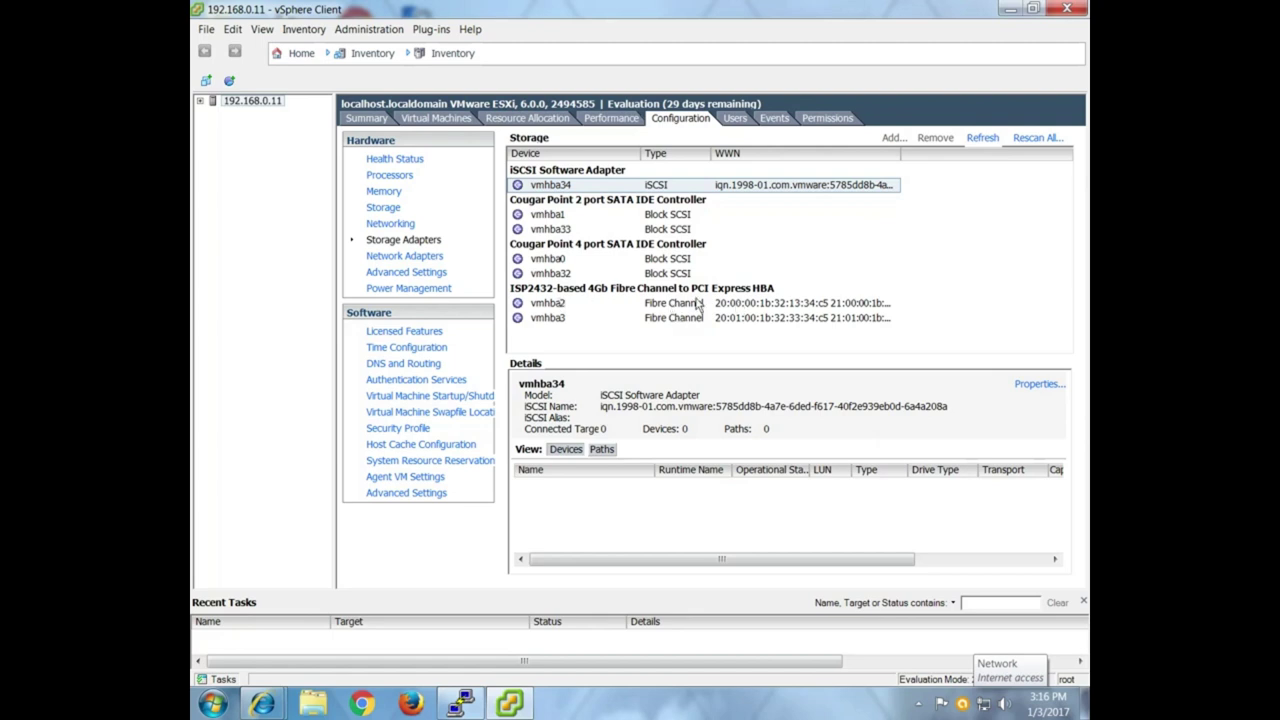
left_click(775, 318)
left_click(785, 304)
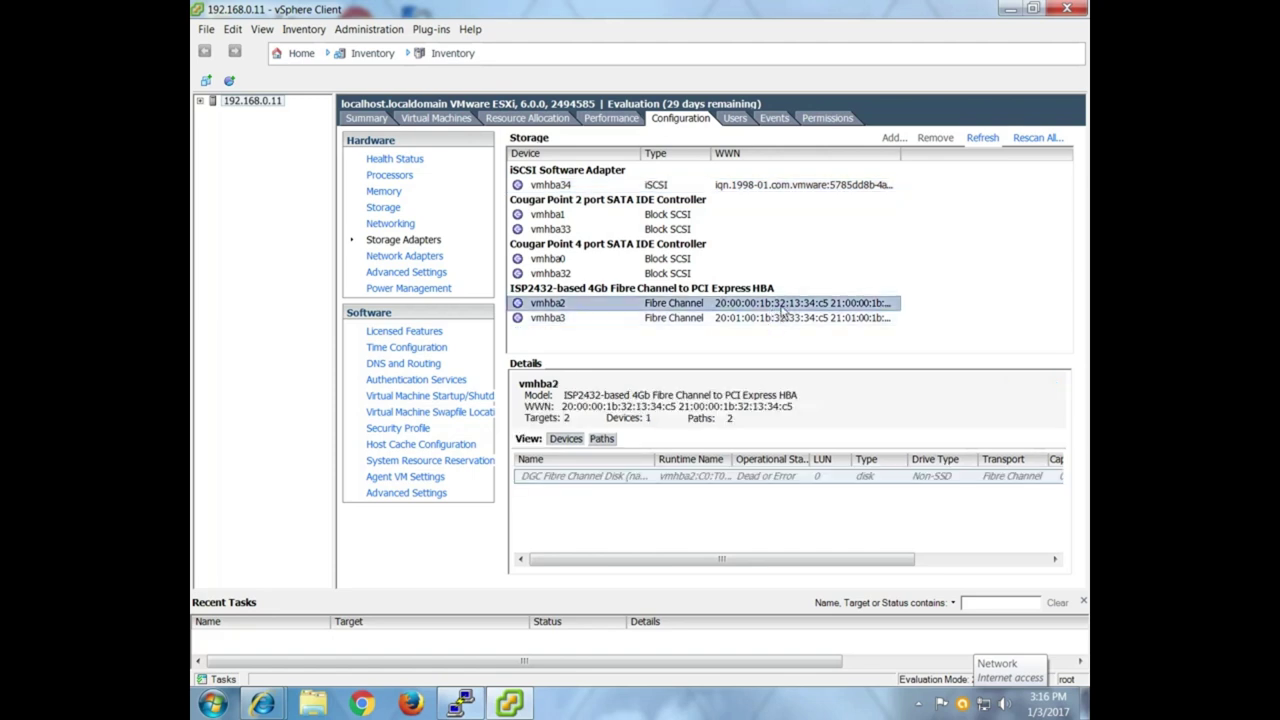
left_click_drag(336, 322, 312, 322)
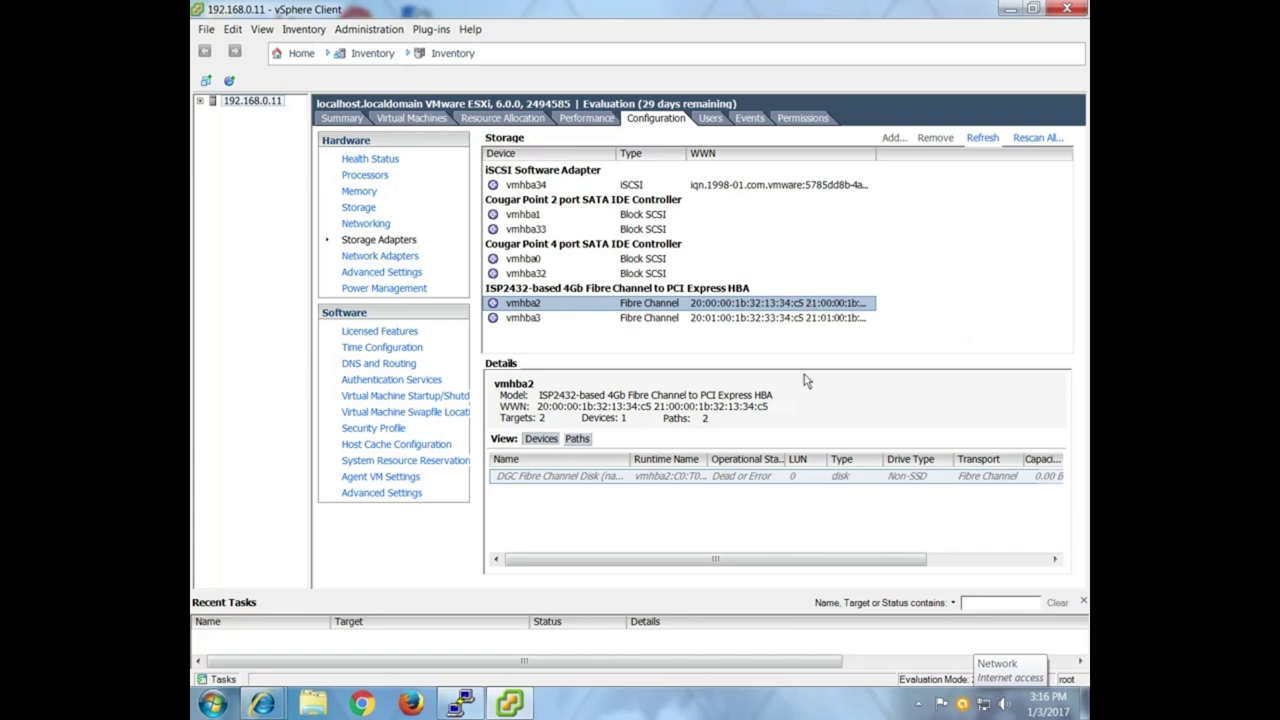
Copy vmhba2's WWN and return to Unisphere's Create Initiator Record dialog.
left_click(769, 408)
left_click_drag(708, 418, 537, 420)
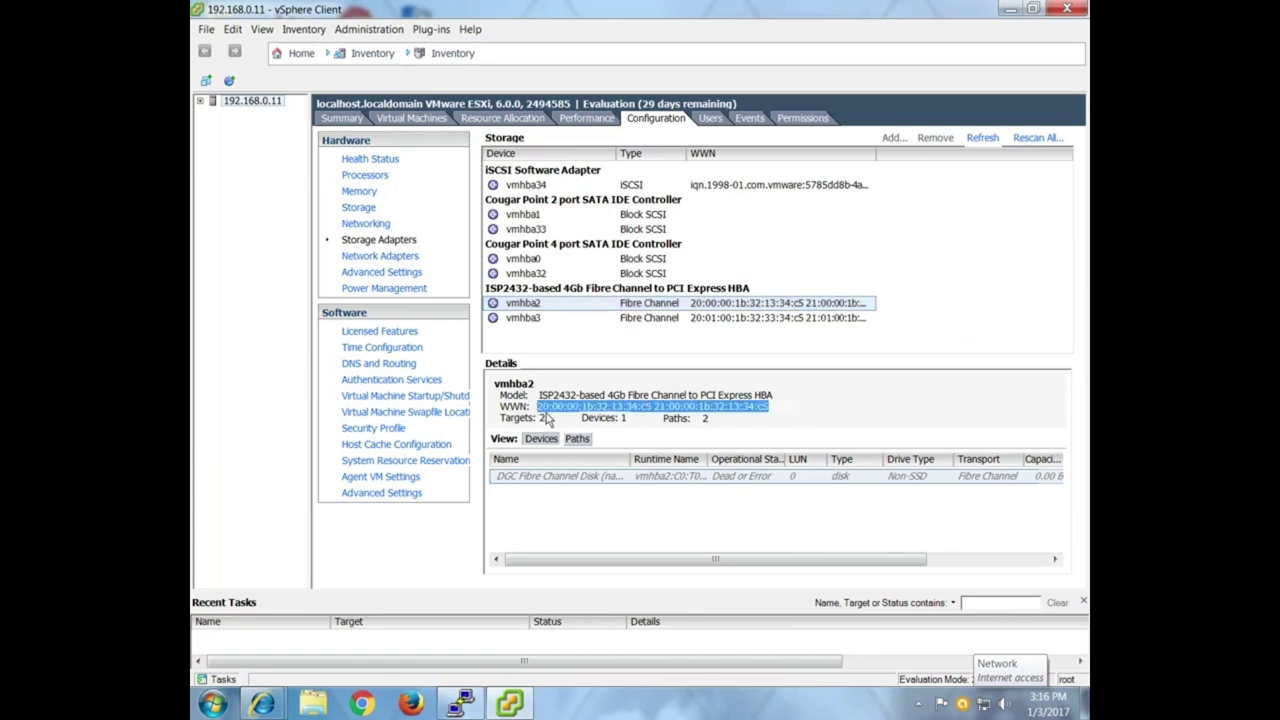
right_click(552, 410)
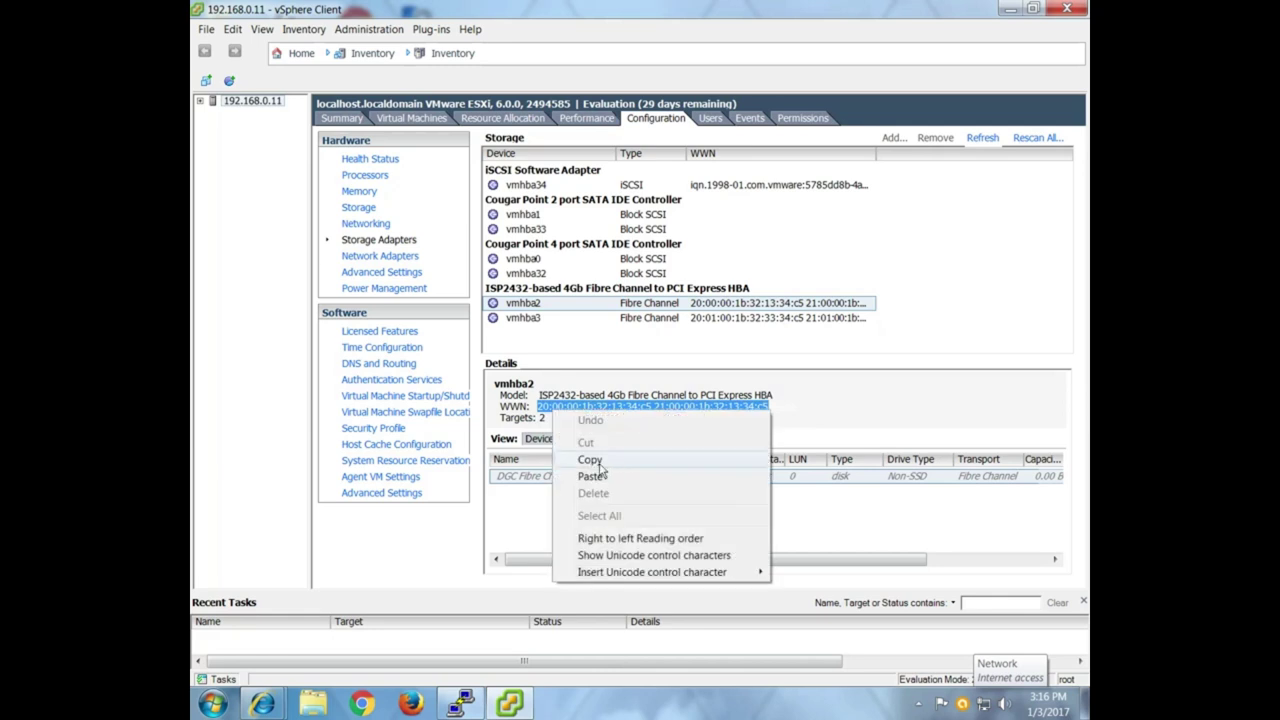
left_click(592, 460)
mouse_move(262, 704)
left_click(449, 540)
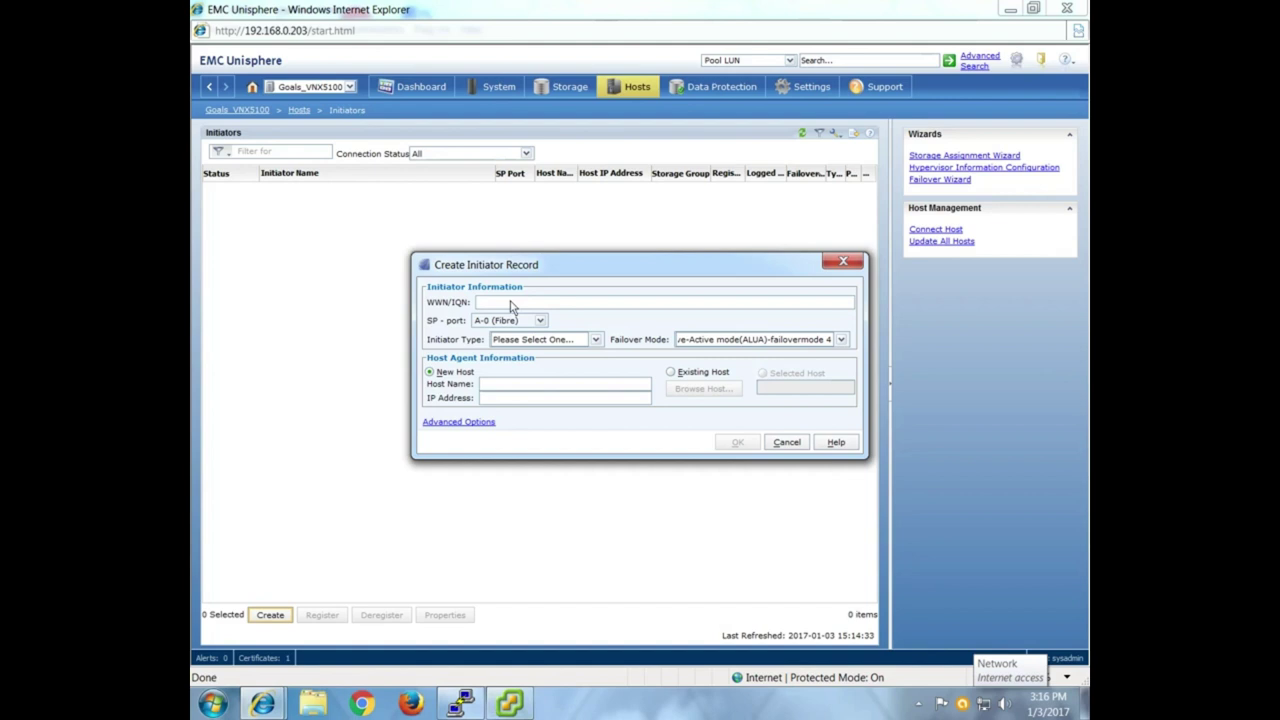
Paste the WWN as 20:00:00:1b:32:13:34:c5:21:00:00:1b:32:13:34:c5, replacing the middle space with a colon.
key("ctrl+v")
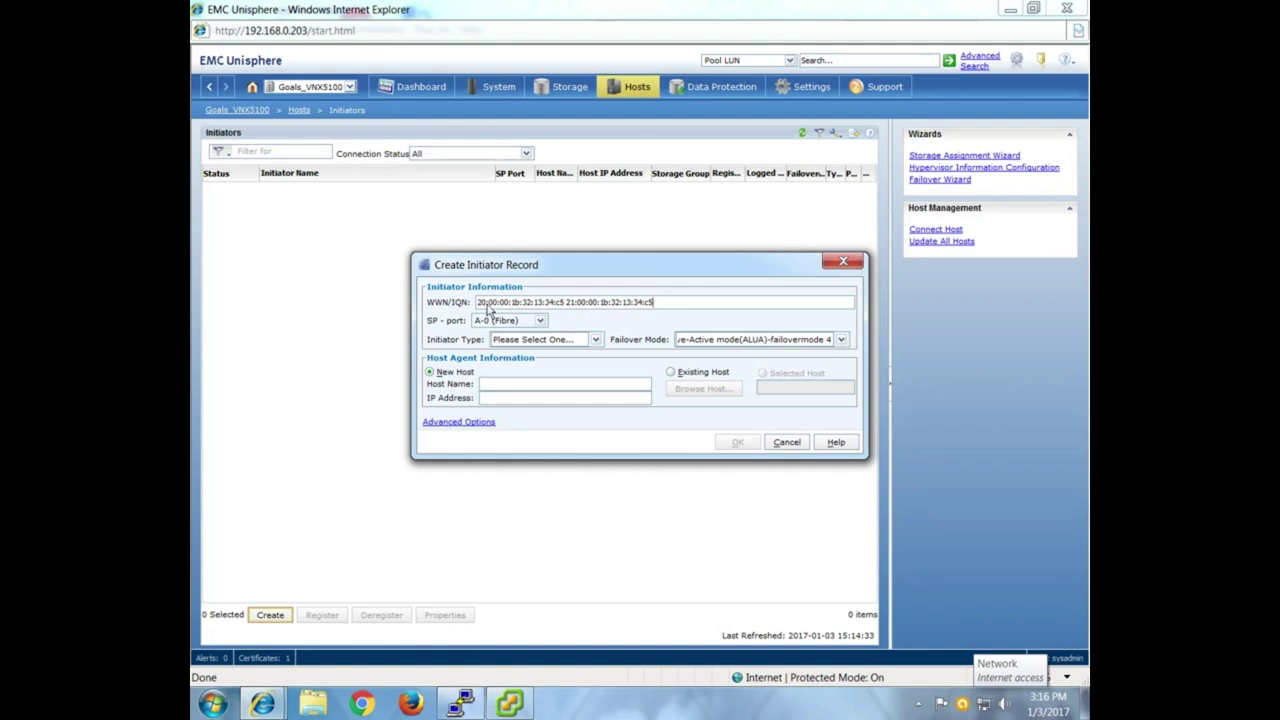
left_click_drag(478, 309, 563, 313)
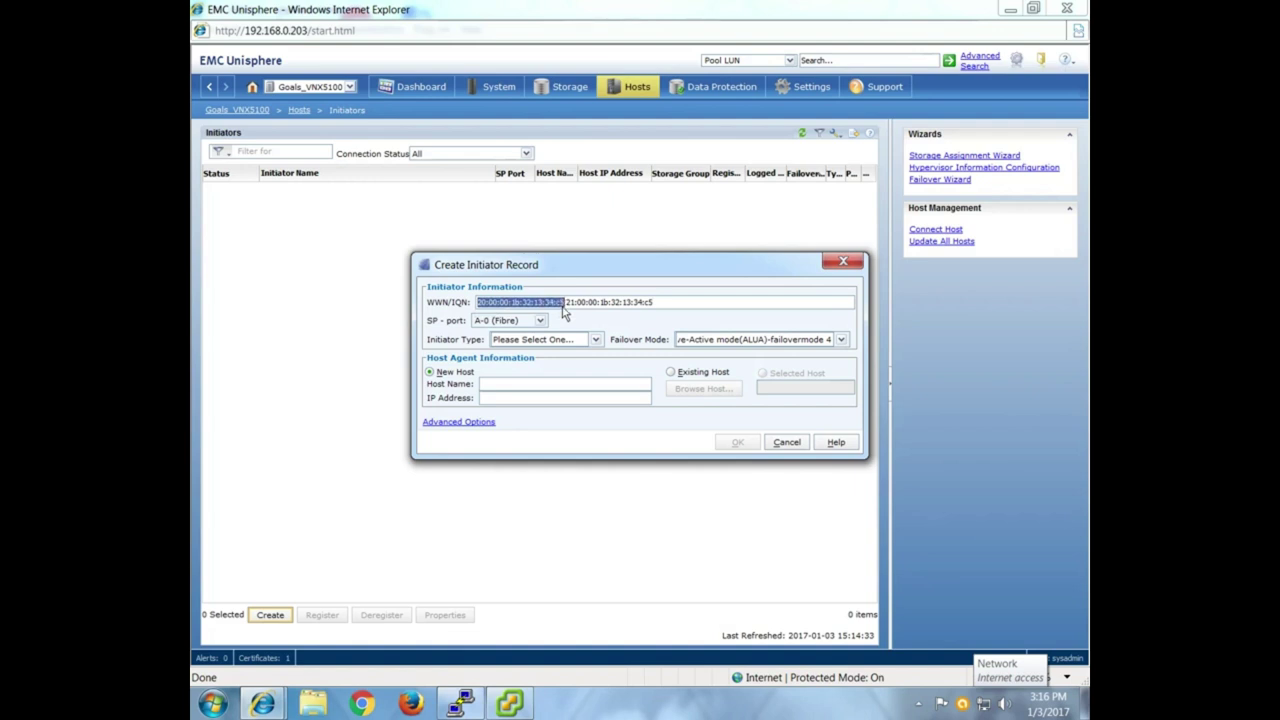
left_click_drag(567, 305, 650, 308)
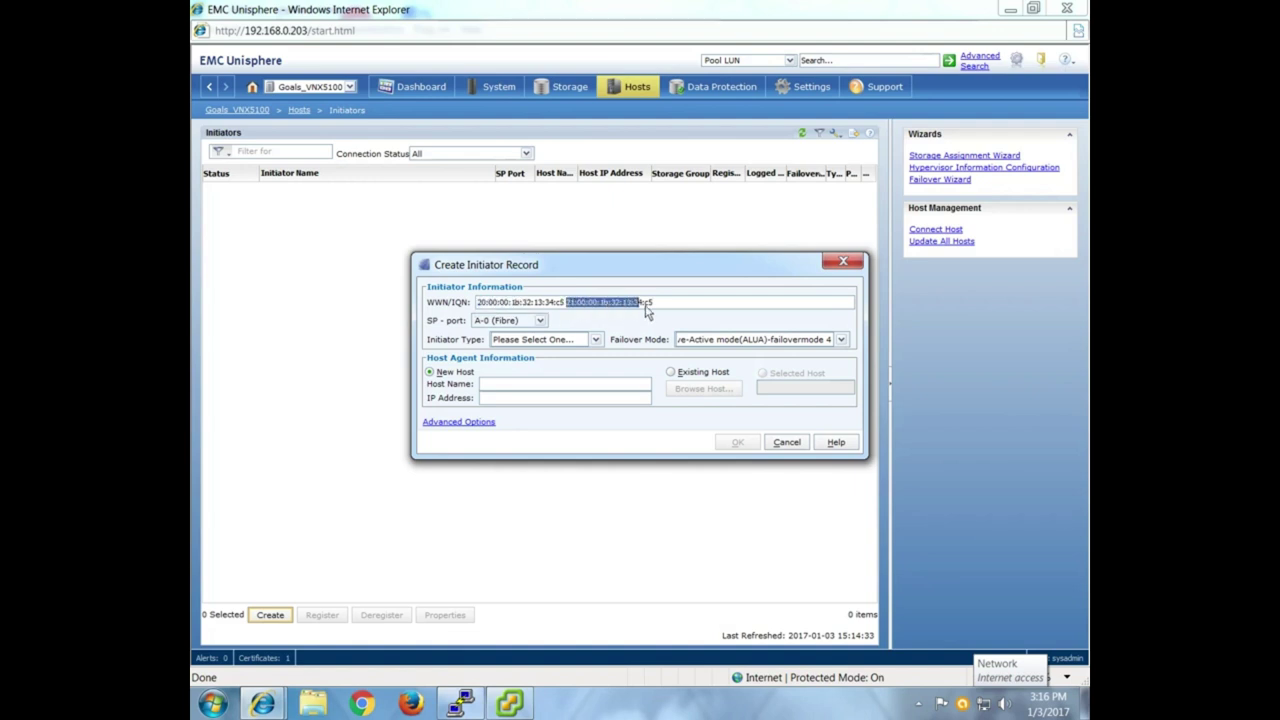
left_click(571, 306)
key("BackSpace")
type(":")
left_click(667, 306)
Keep the SP port set to A-0 (Fibre) after reviewing the port options.
left_click(540, 321)
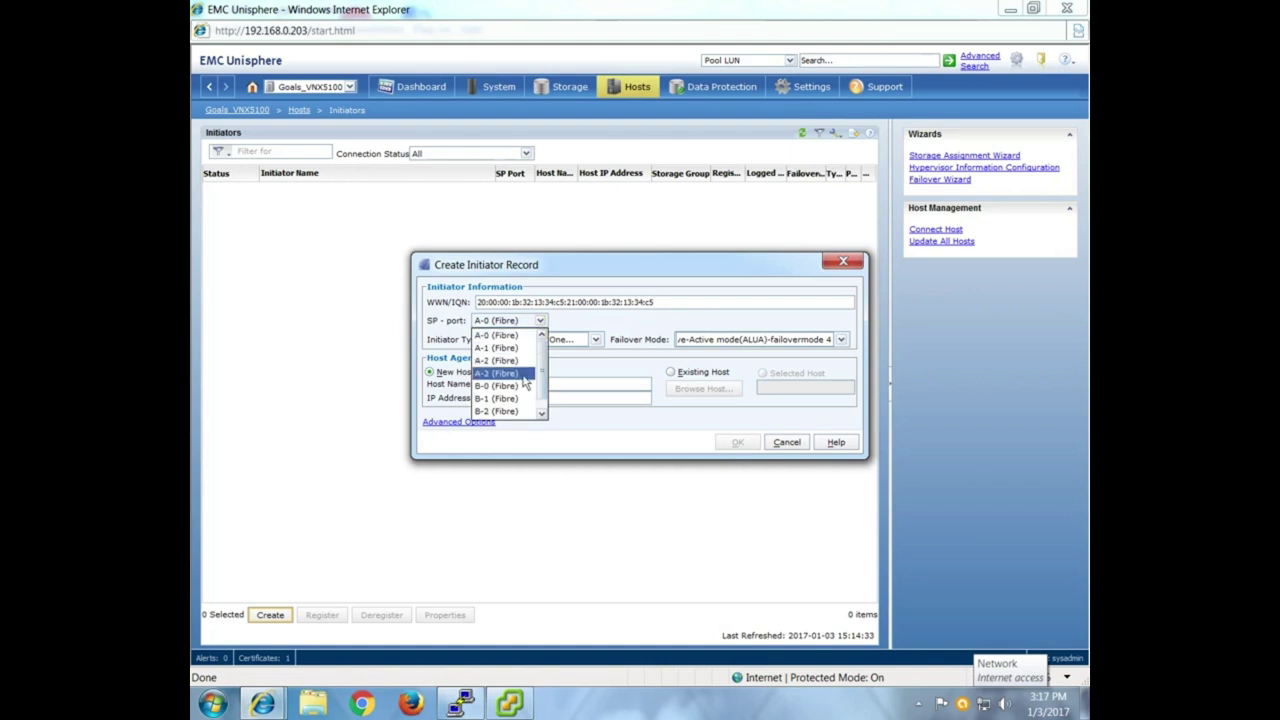
left_click(541, 412)
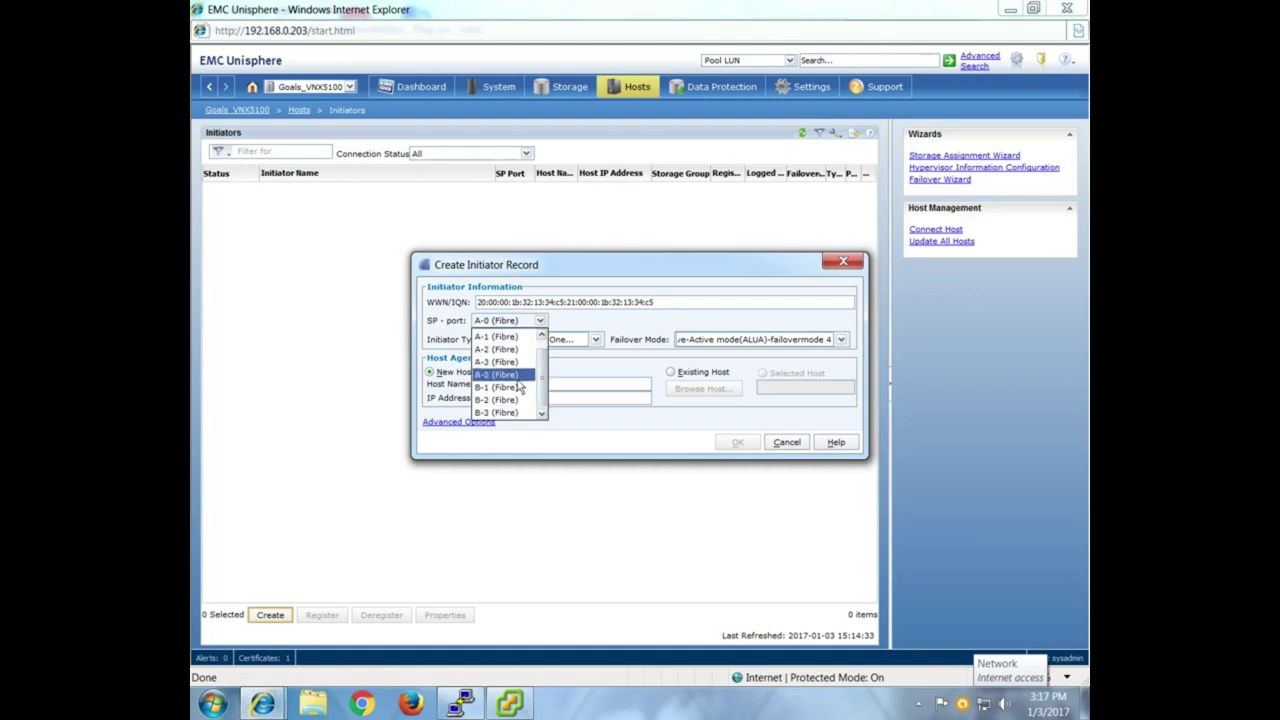
scroll(515, 400, "up", 1)
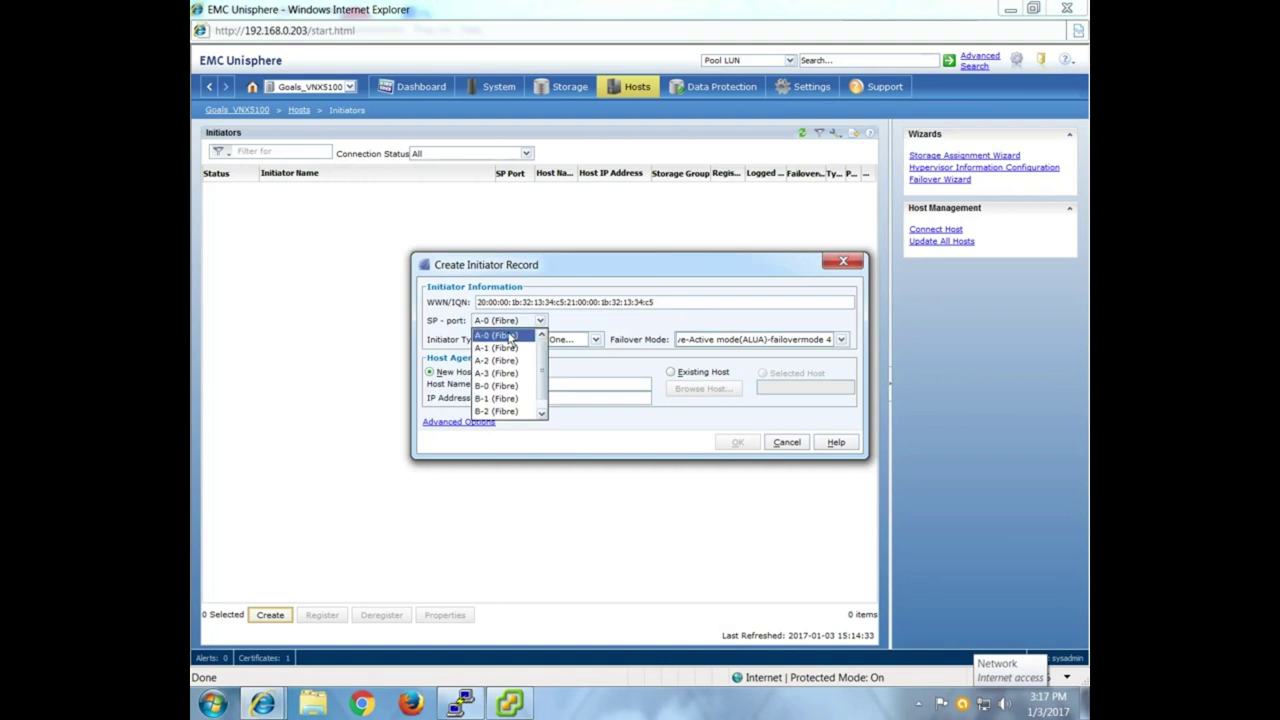
left_click(512, 336)
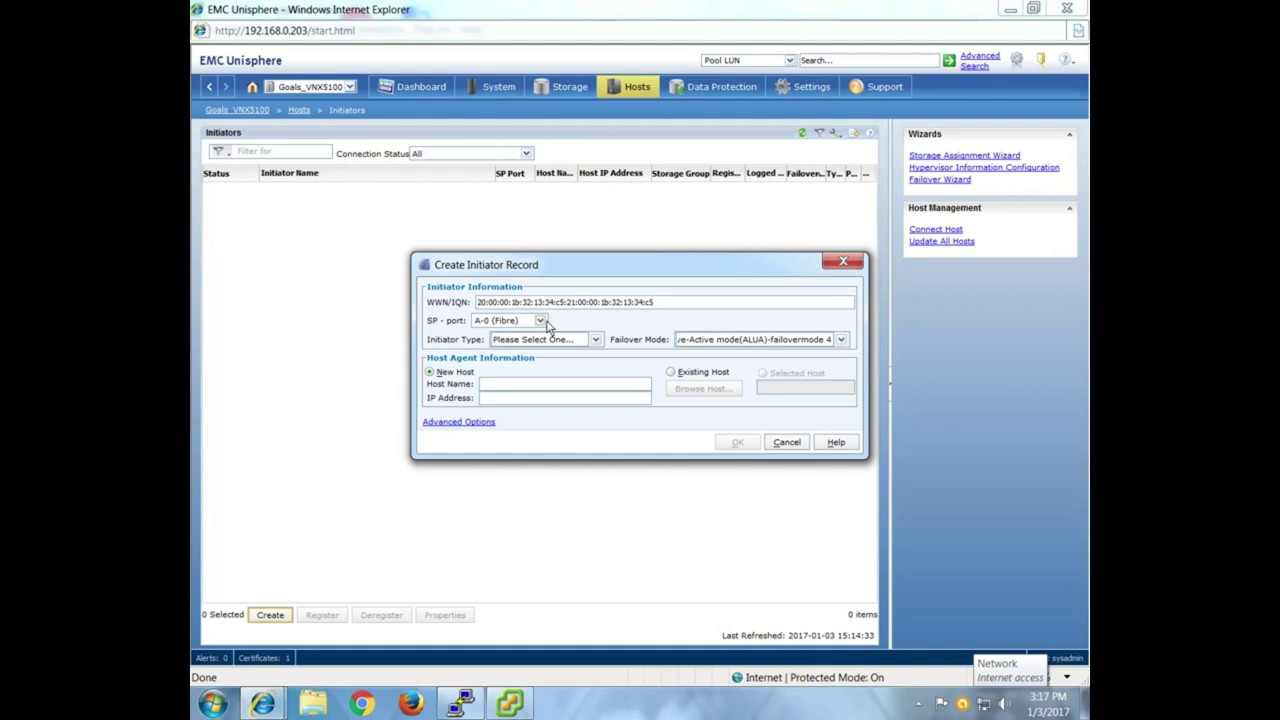
left_click(540, 321)
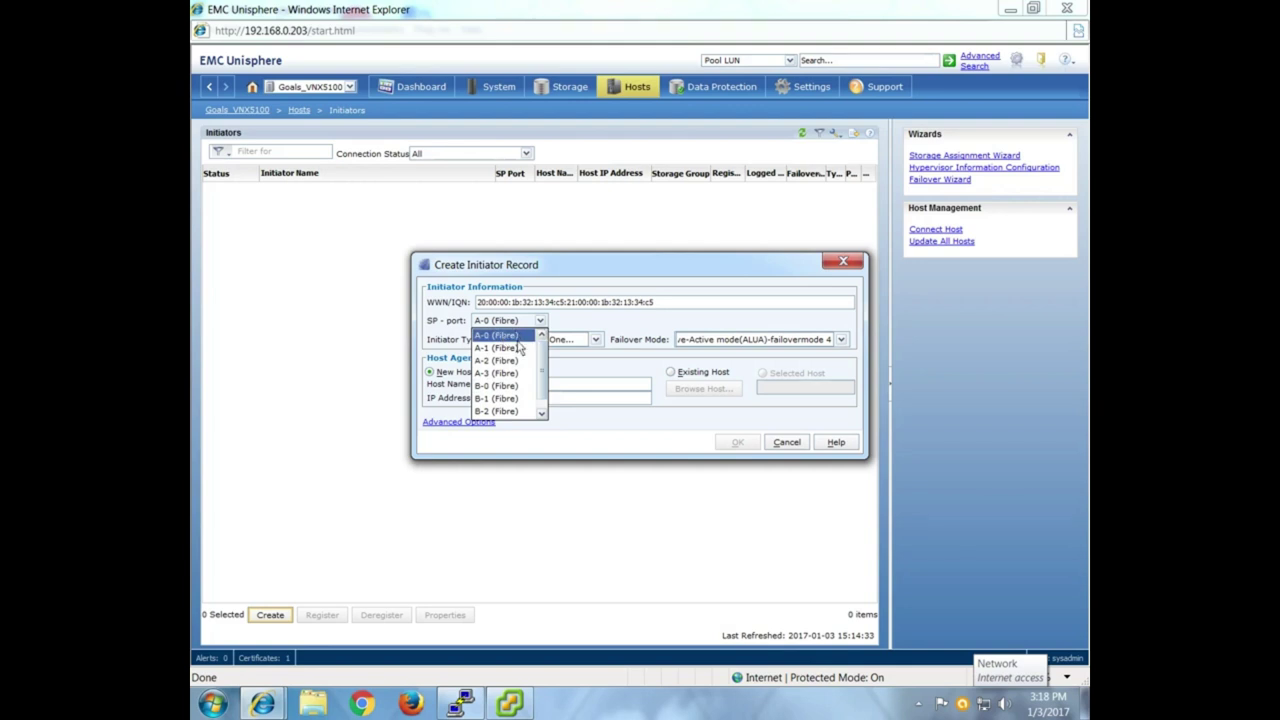
left_click(516, 337)
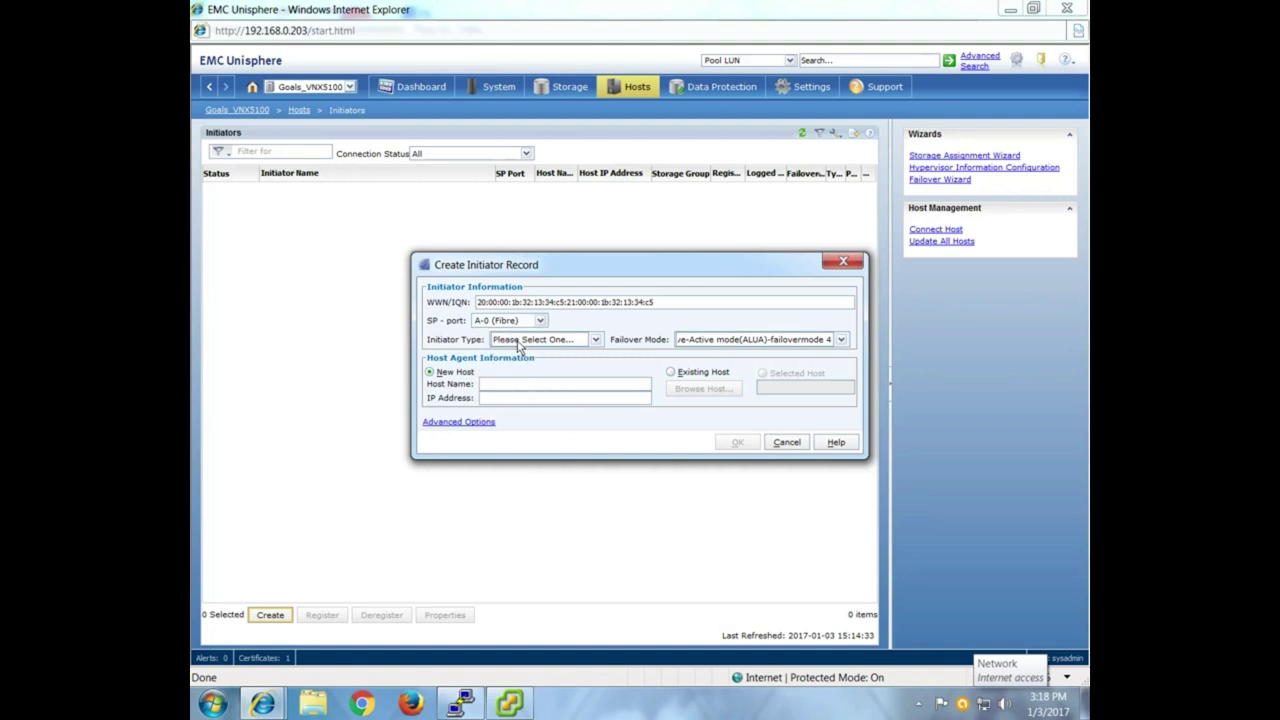
Choose initiator type CLARiiON/VNX and failover mode Active/Passive mode(PNR)-failovermode 1 instead of ALUA.
left_click(595, 341)
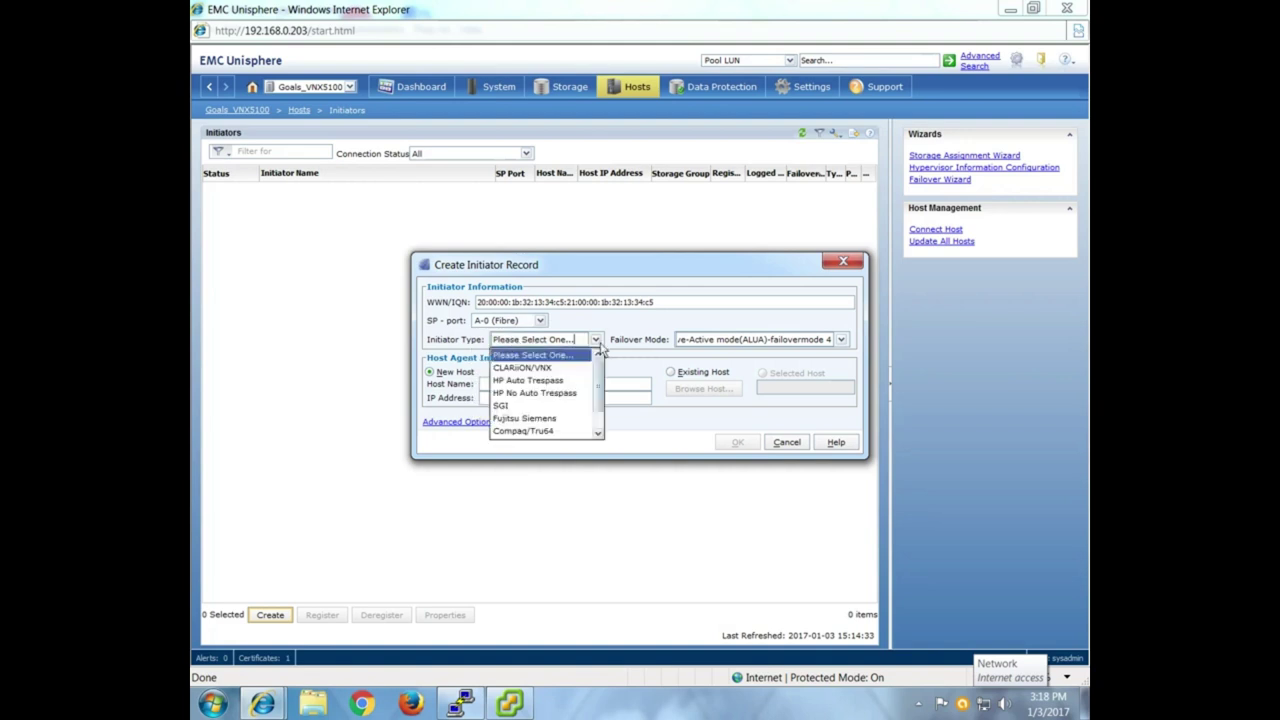
left_click(547, 369)
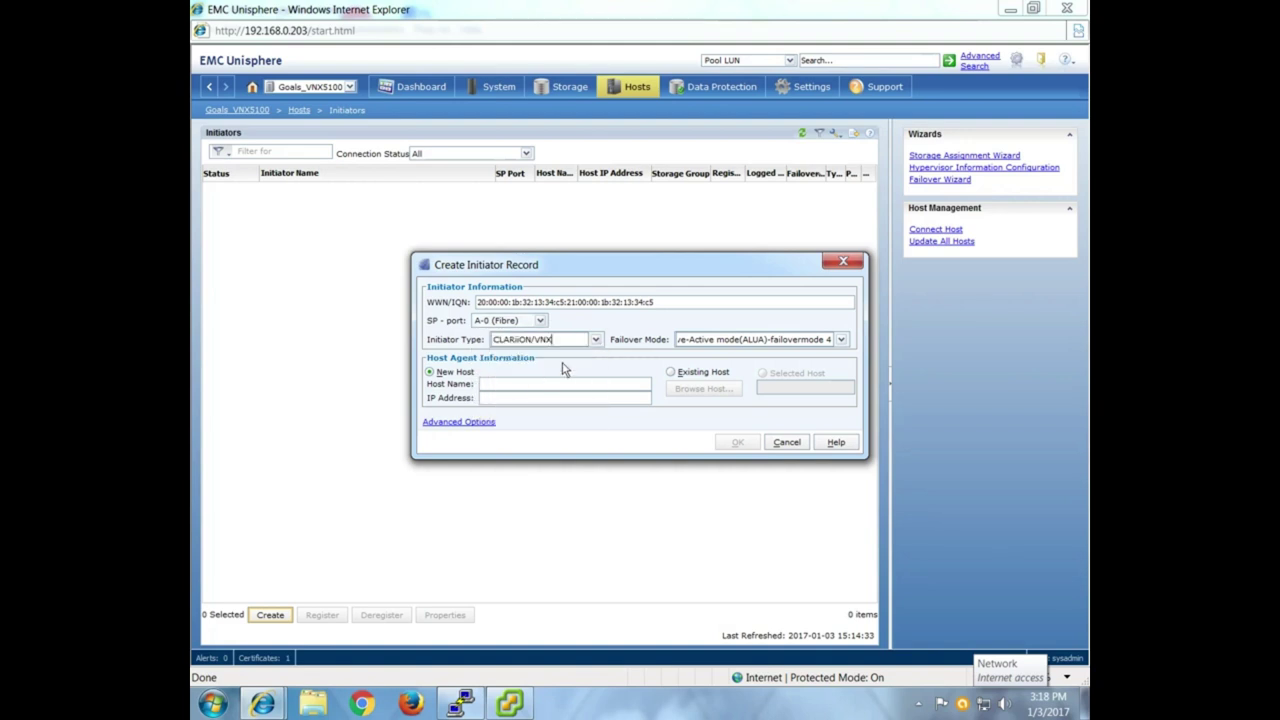
left_click(840, 341)
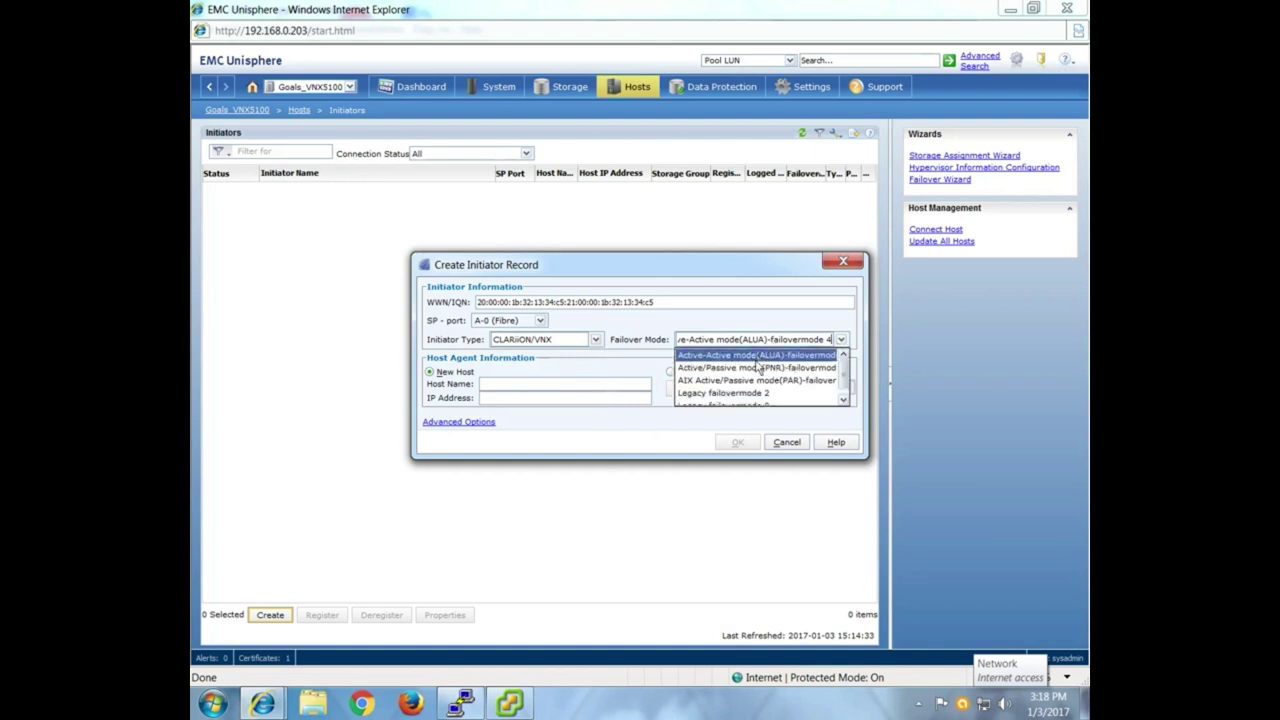
left_click(757, 368)
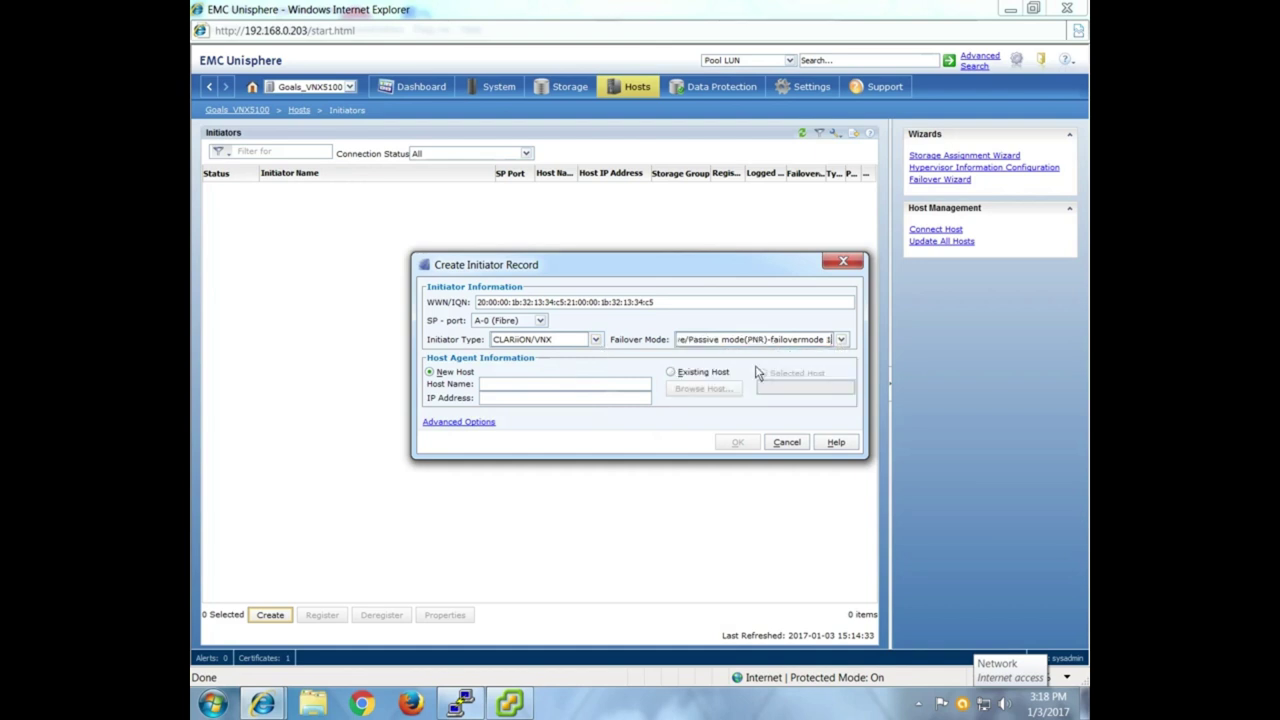
left_click(490, 388)
left_click(840, 344)
scroll(828, 388, "down", 1)
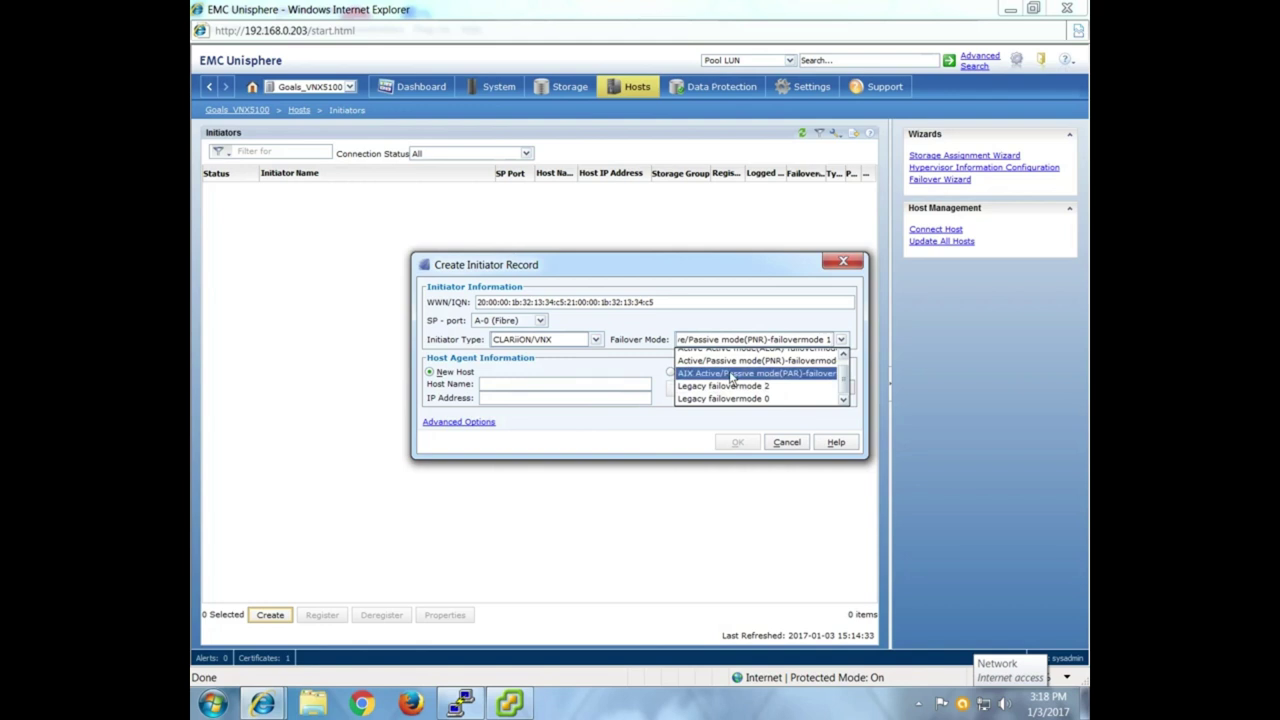
scroll(731, 378, "up", 1)
left_click(729, 367)
left_click(572, 388)
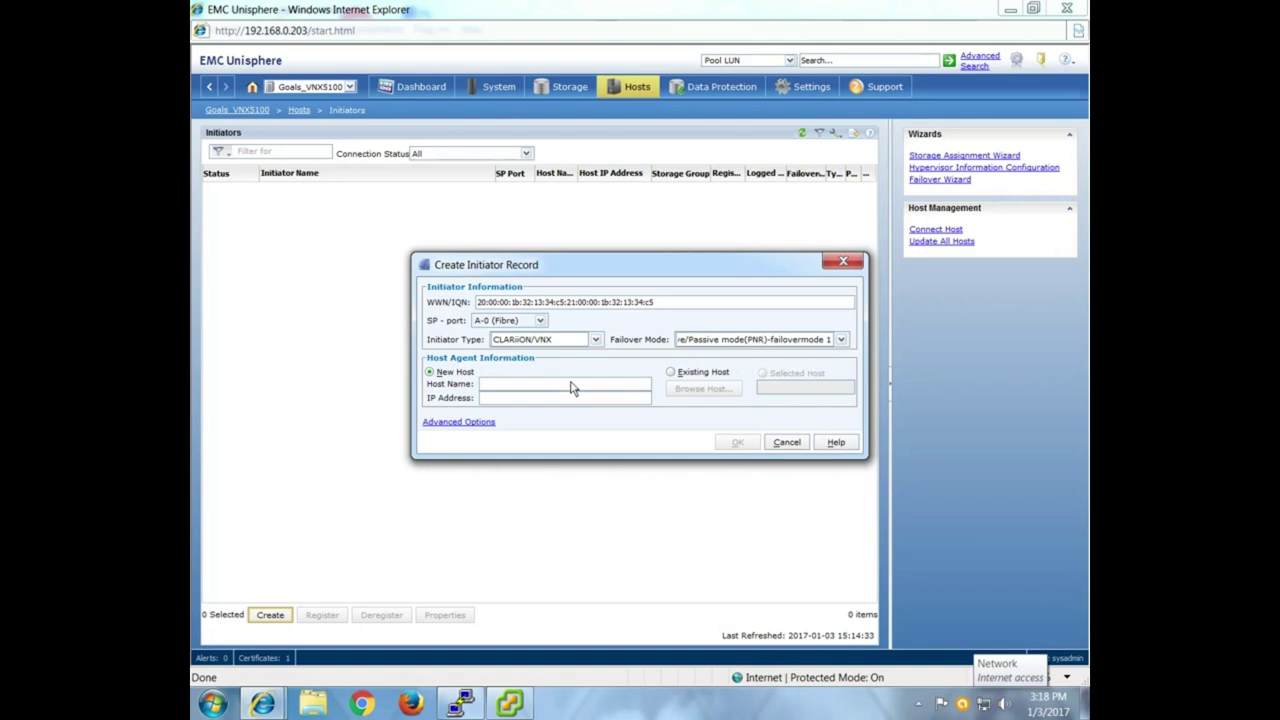
Enter host name VMWARE and IP address 192.168.0.11 for the new initiator.
left_click(572, 386)
type("esx")
key("BackSpace")
key("BackSpace")
key("BackSpace")
type("VMWARE")
left_click(584, 399)
type("192.1638")
key("BackSpace")
key("BackSpace")
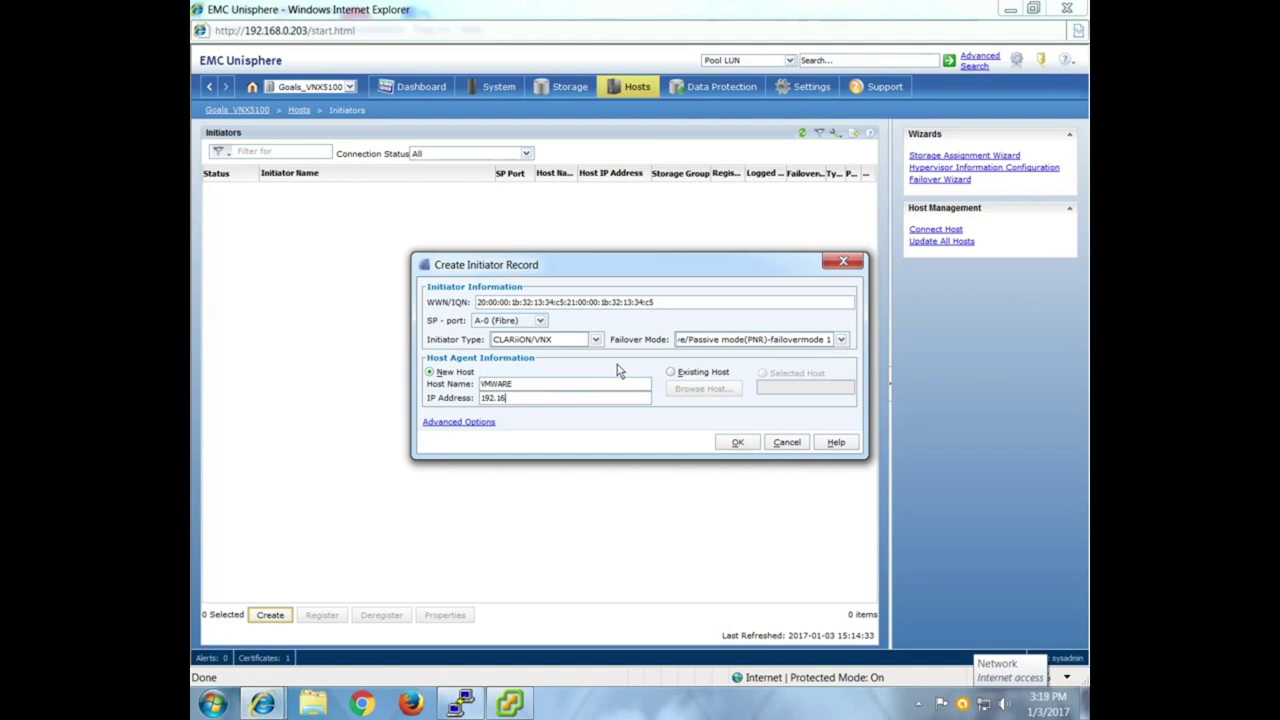
type("8.0.11")
Submit the record, confirm both prompts, and acknowledge the success and unmanaged-host messages.
left_click(737, 442)
left_click(727, 432)
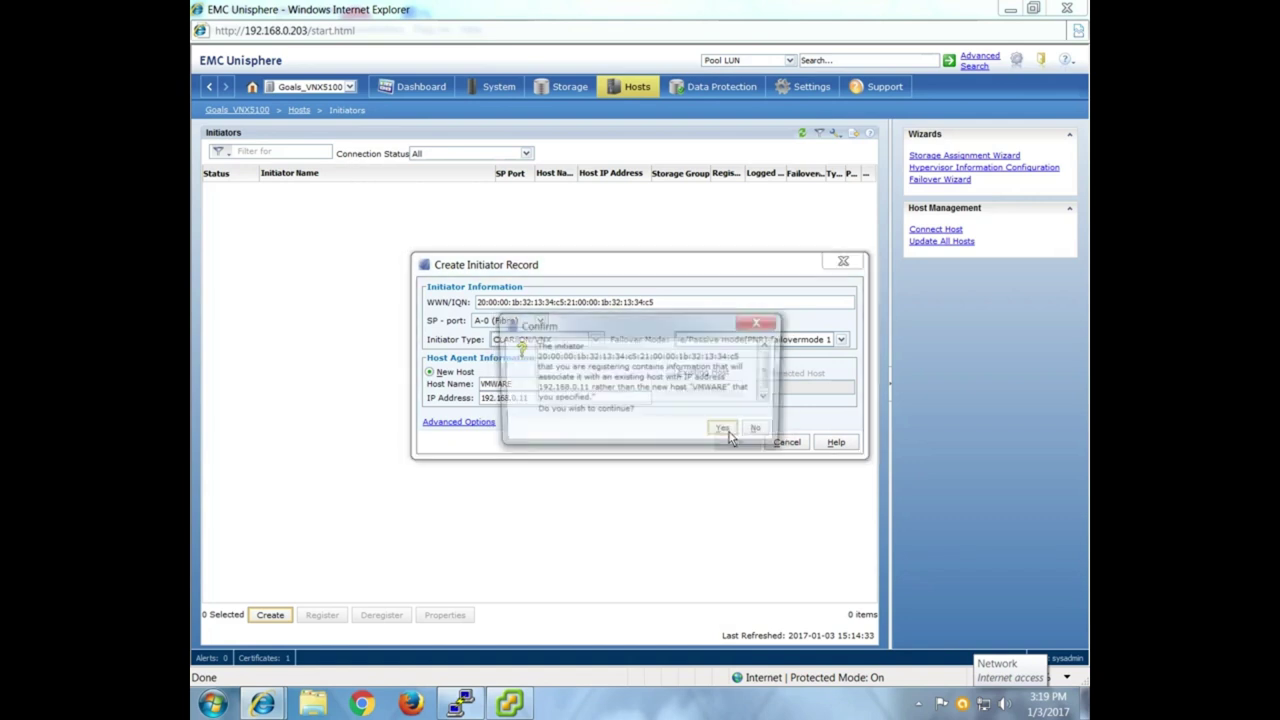
left_click(727, 432)
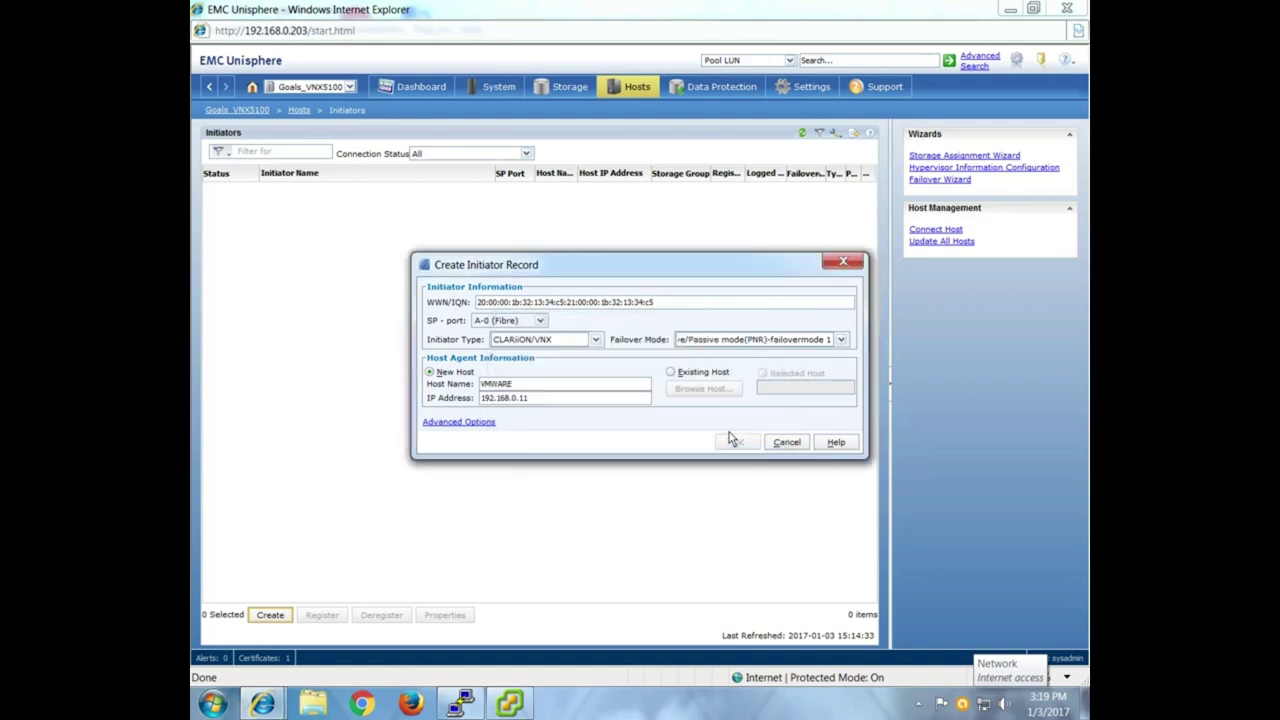
left_click(760, 432)
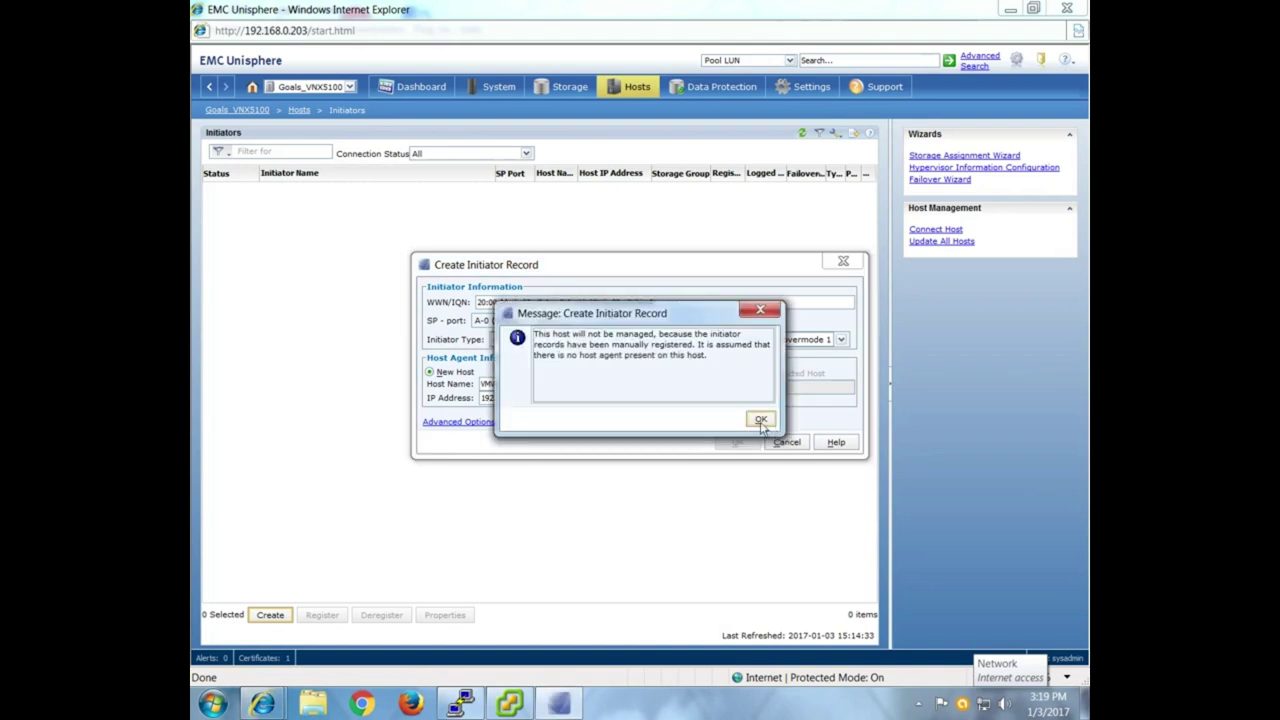
left_click(760, 420)
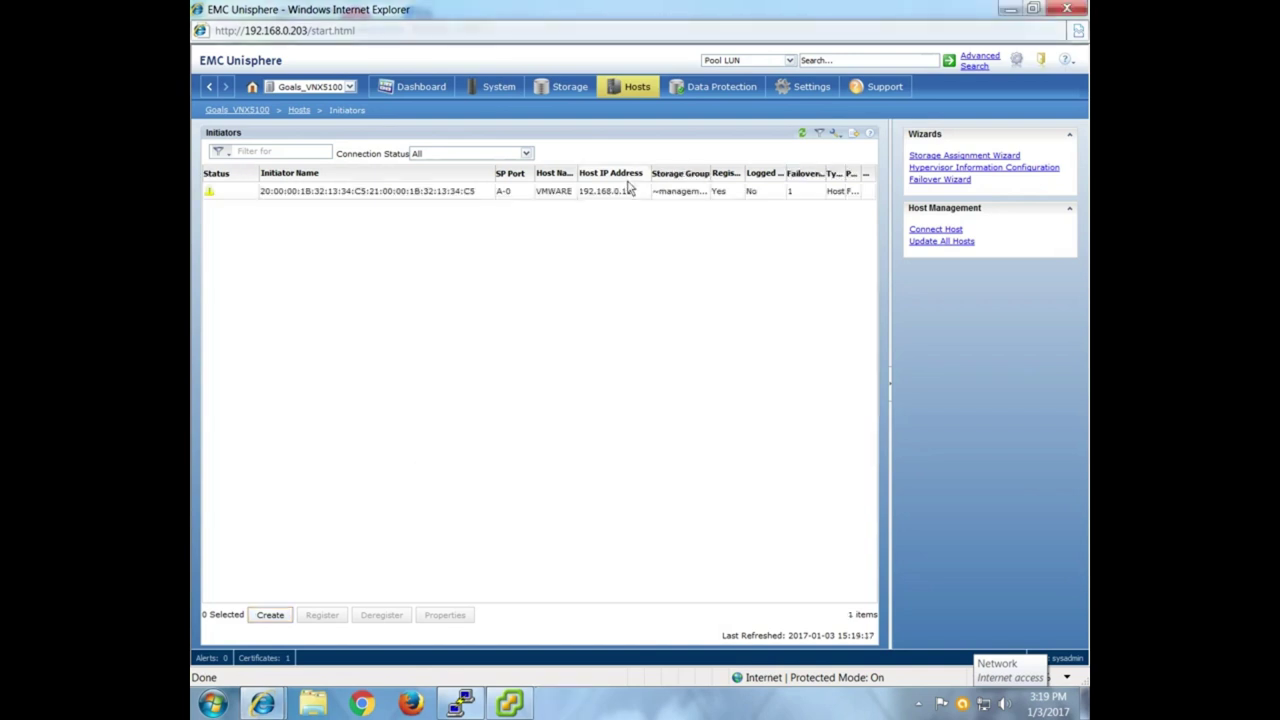
Check the new VMWARE A-0 record's Registered and Logged In columns, then open a blank Create Initiator Record form.
left_click(668, 192)
left_click_drag(745, 180, 795, 180)
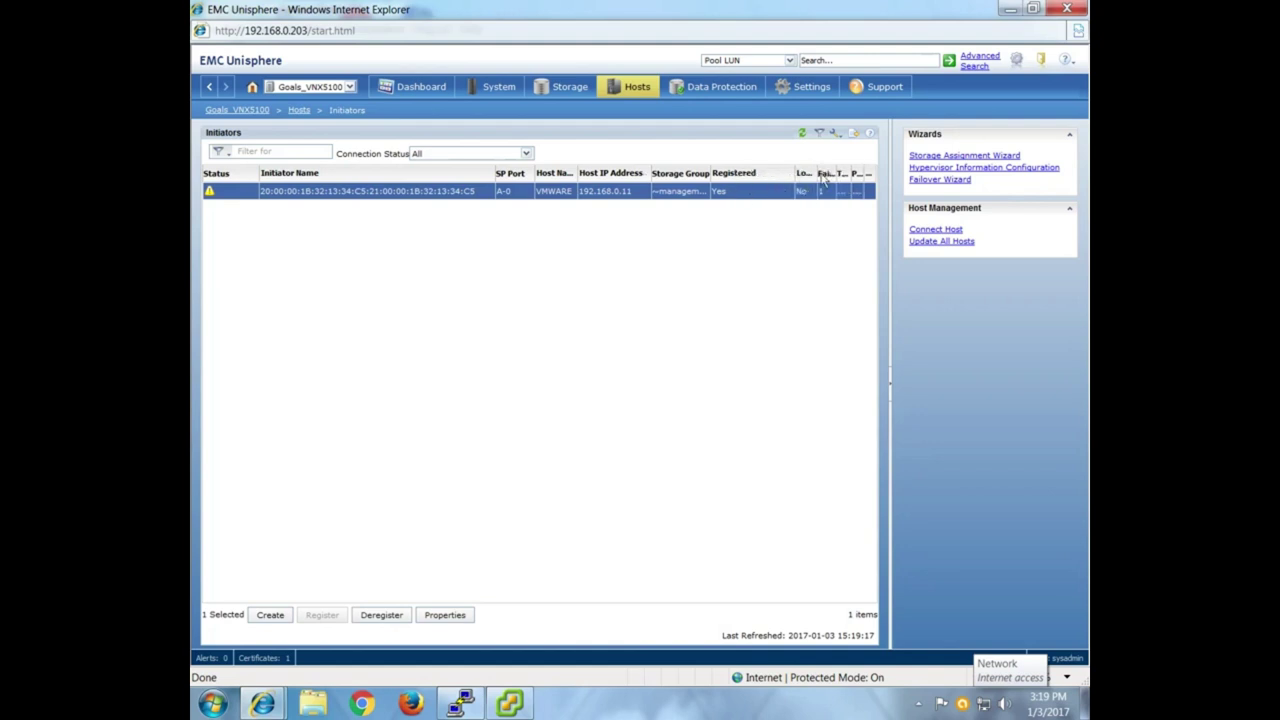
left_click_drag(817, 176, 836, 176)
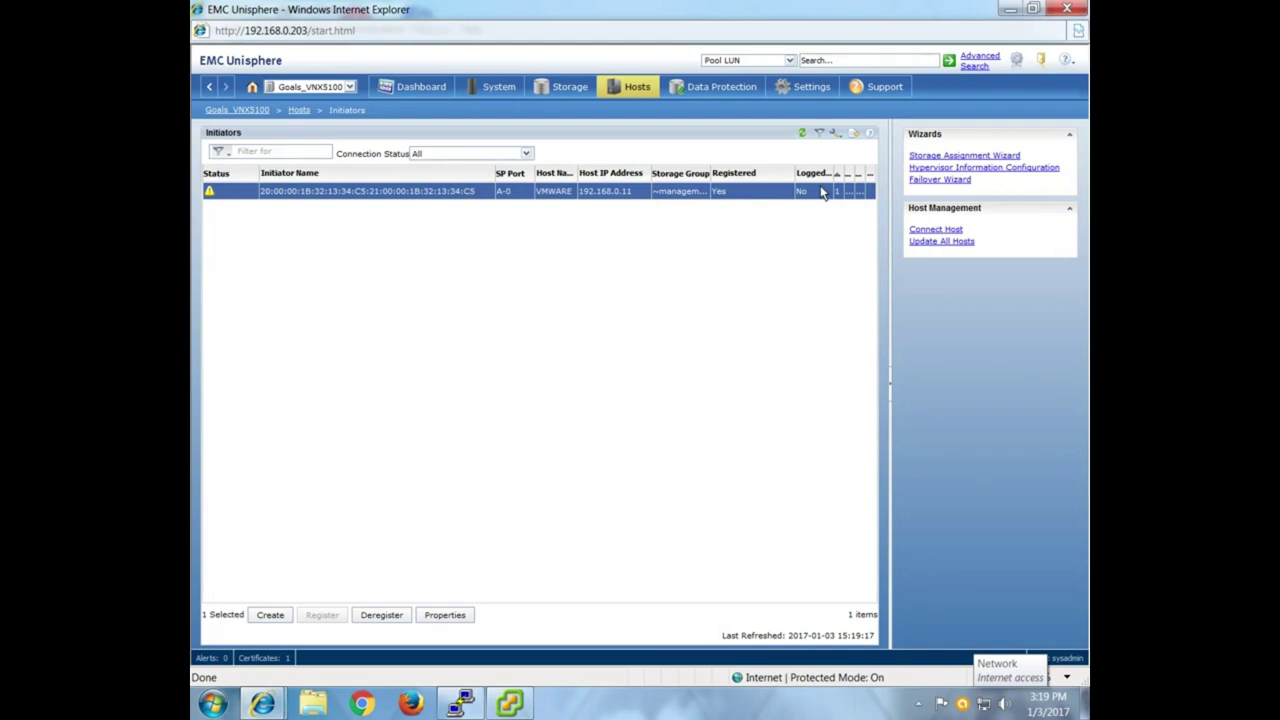
left_click_drag(495, 176, 424, 180)
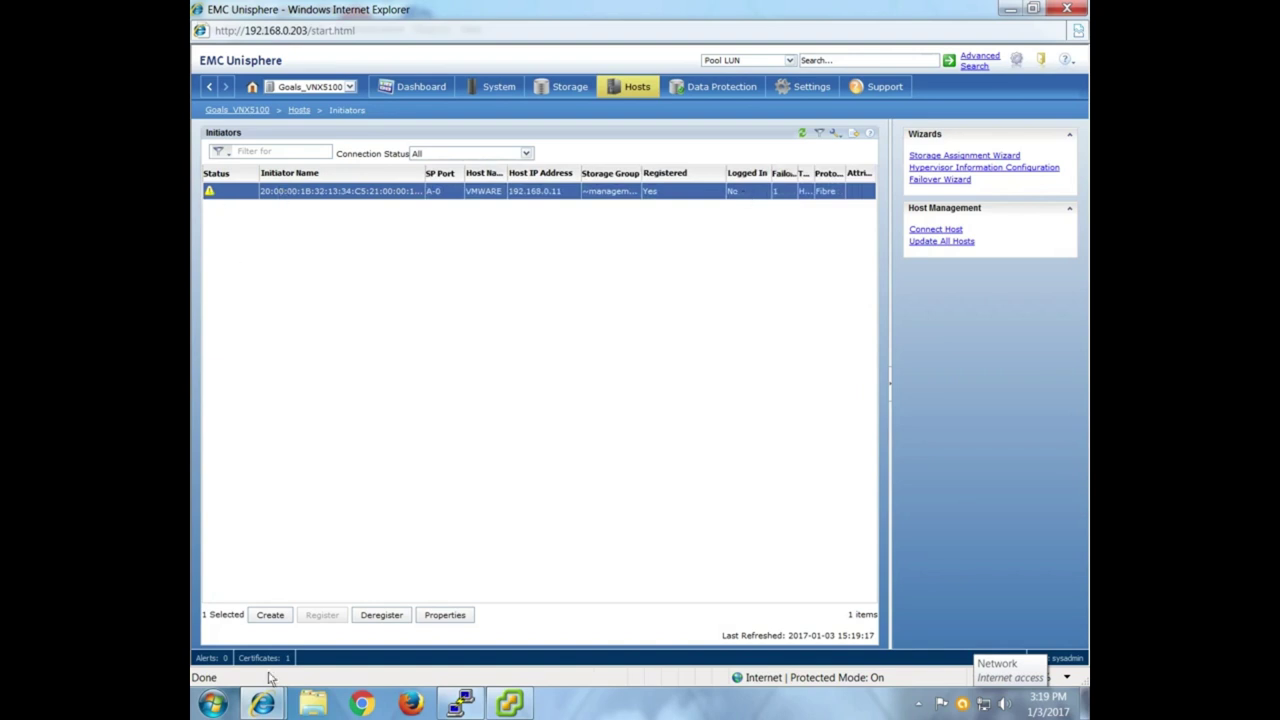
left_click(270, 616)
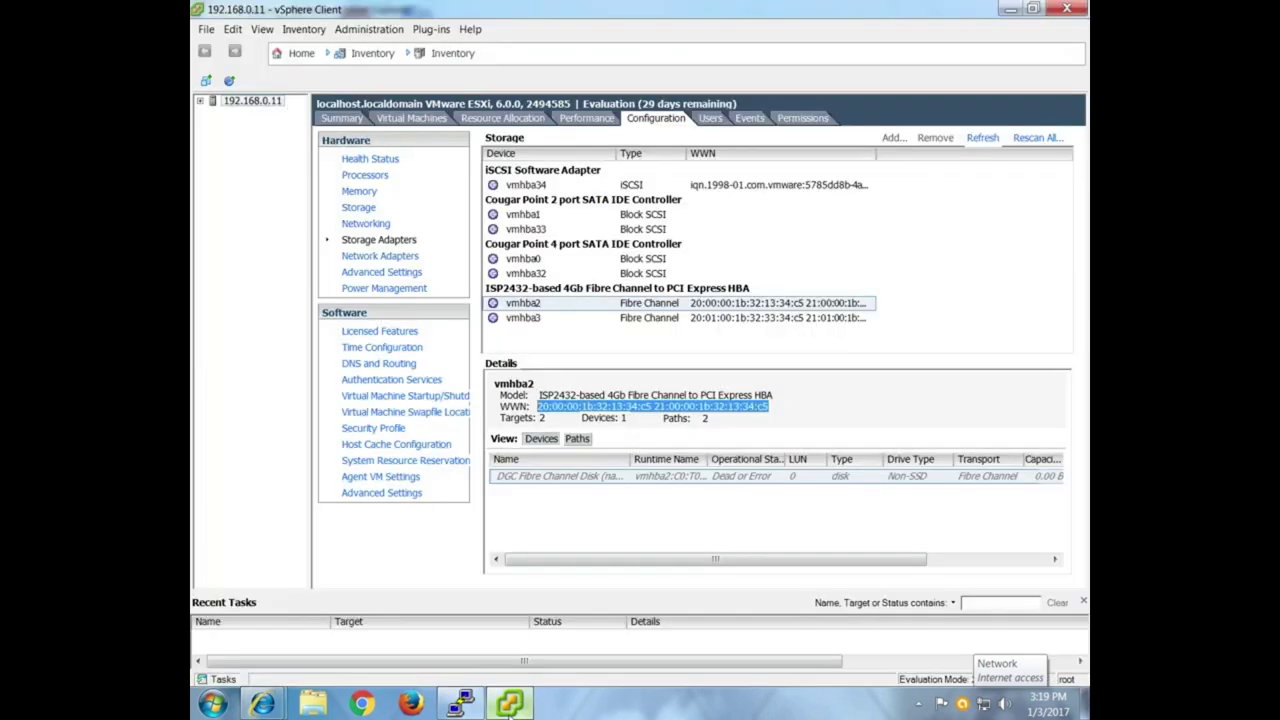
Copy vmhba3's WWN from vSphere Client's Storage Adapters details and return to the Unisphere form.
left_click(522, 704)
left_click(662, 319)
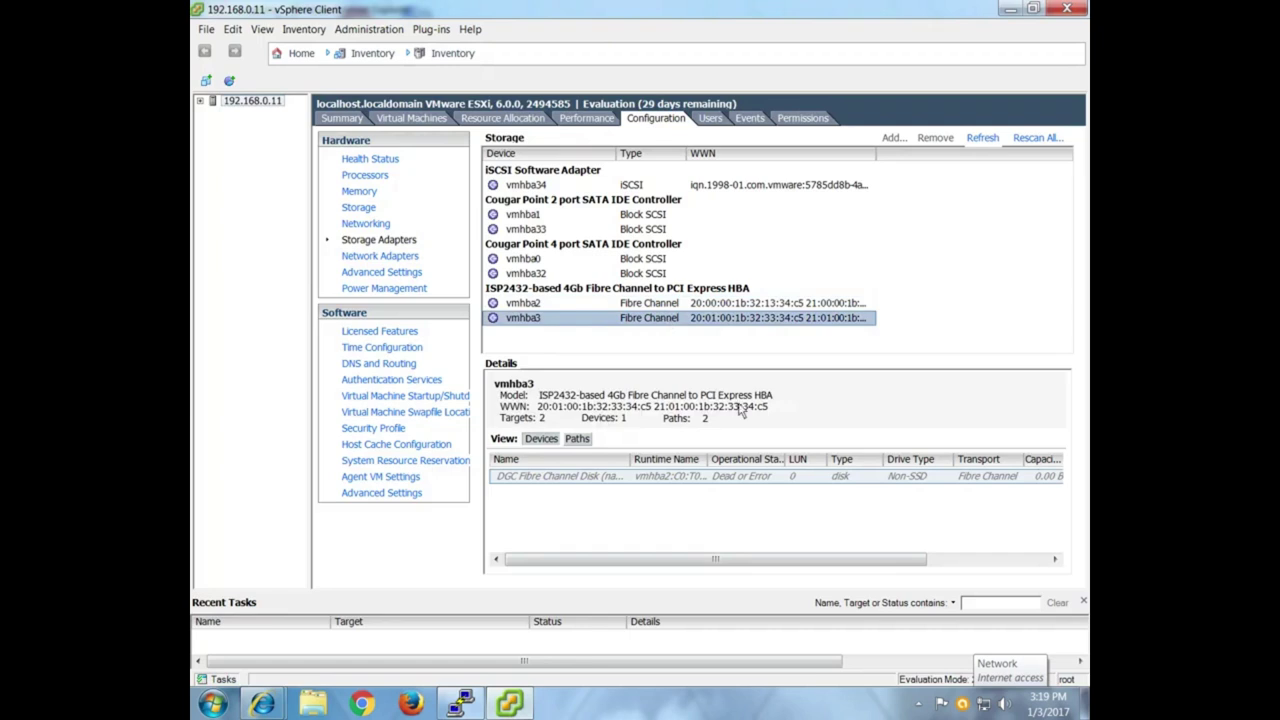
left_click_drag(771, 410, 536, 410)
right_click(541, 408)
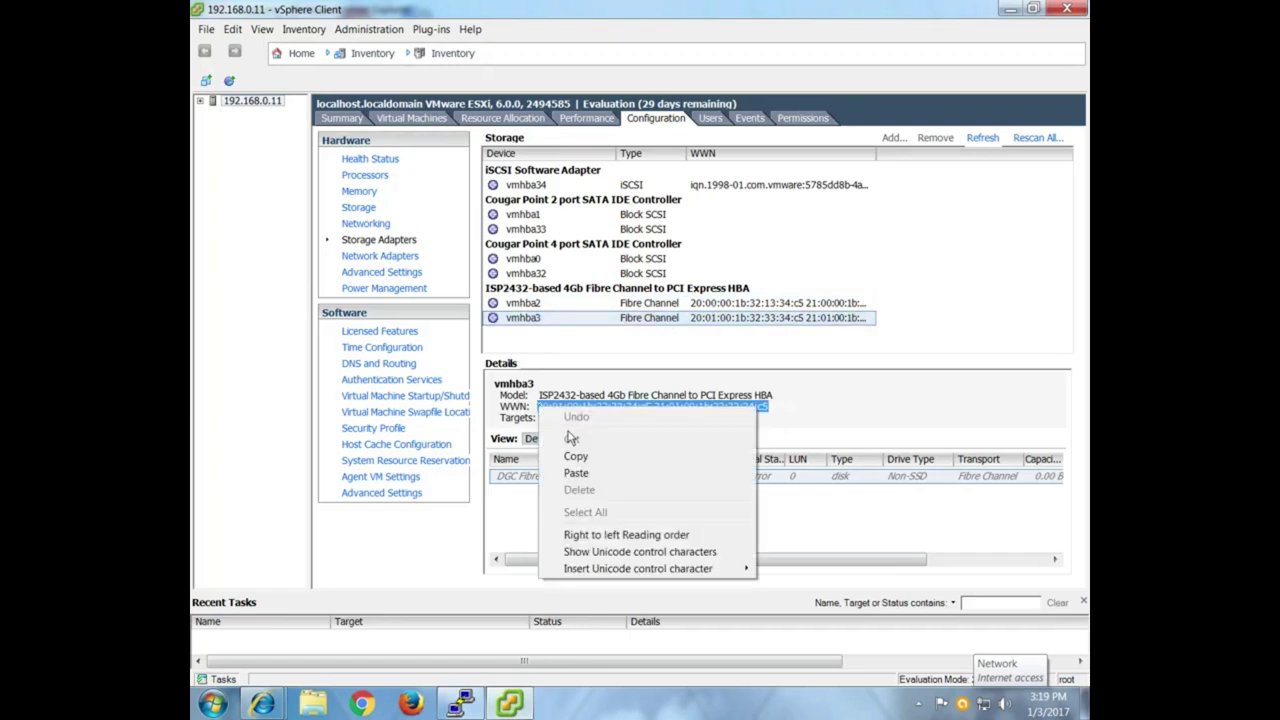
left_click(575, 456)
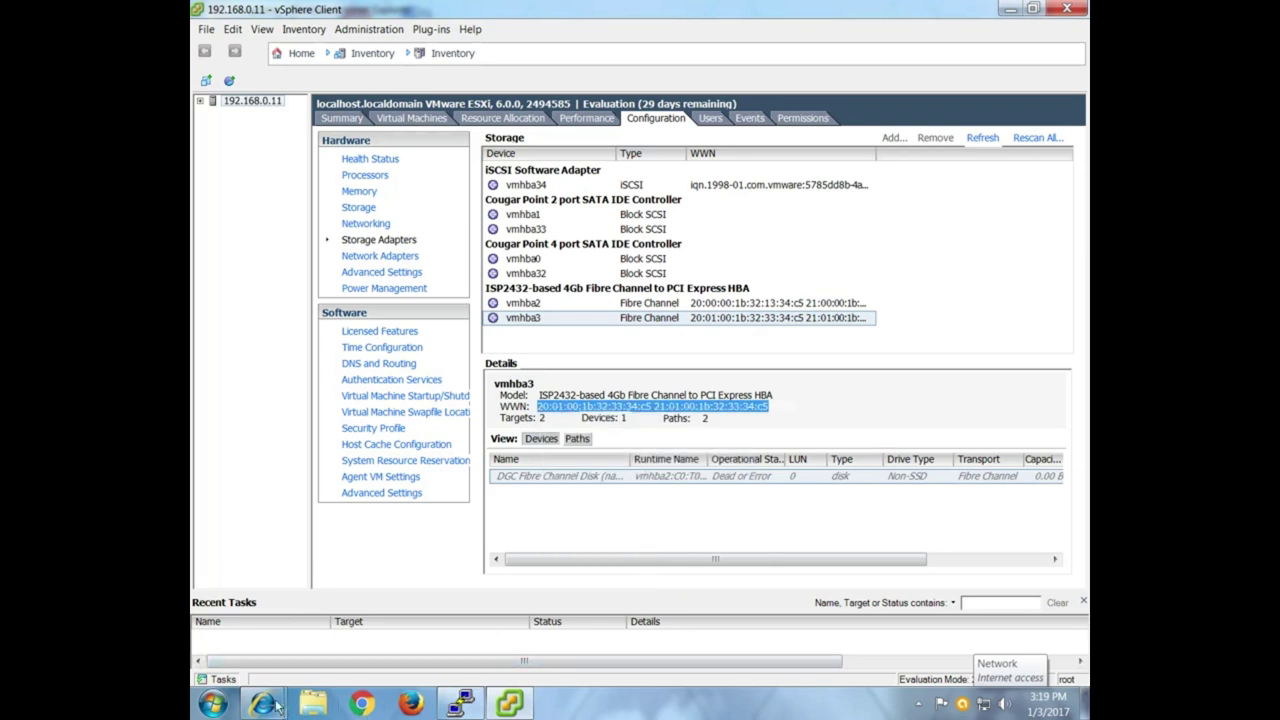
left_click(264, 705)
left_click(480, 628)
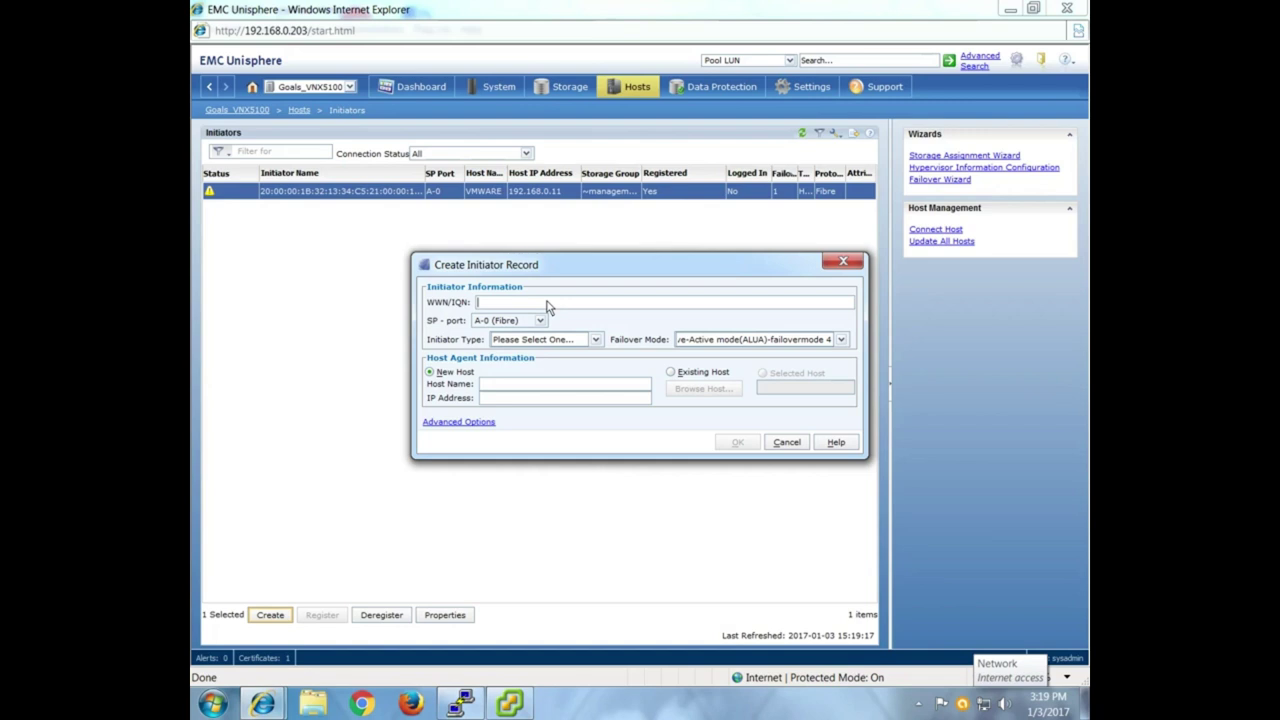
Paste the vmhba3 WWN into WWN/IQN, replacing the middle space with ':'.
key("ctrl+v")
left_click(567, 305)
key("BackSpace")
type(":")
Set SP port B-0, initiator type CLARiiON/VNX, failover mode Active/Passive PNR 1, and choose Existing Host.
left_click(540, 320)
left_click(512, 390)
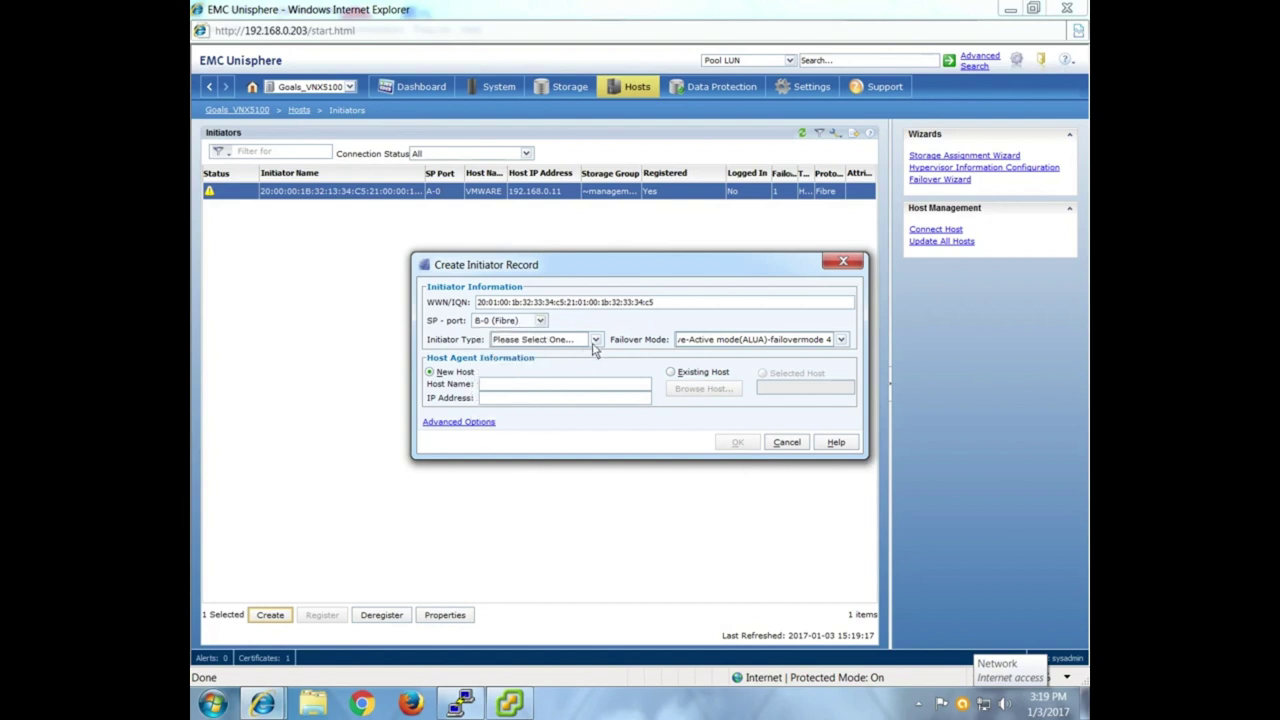
left_click(596, 340)
left_click(548, 370)
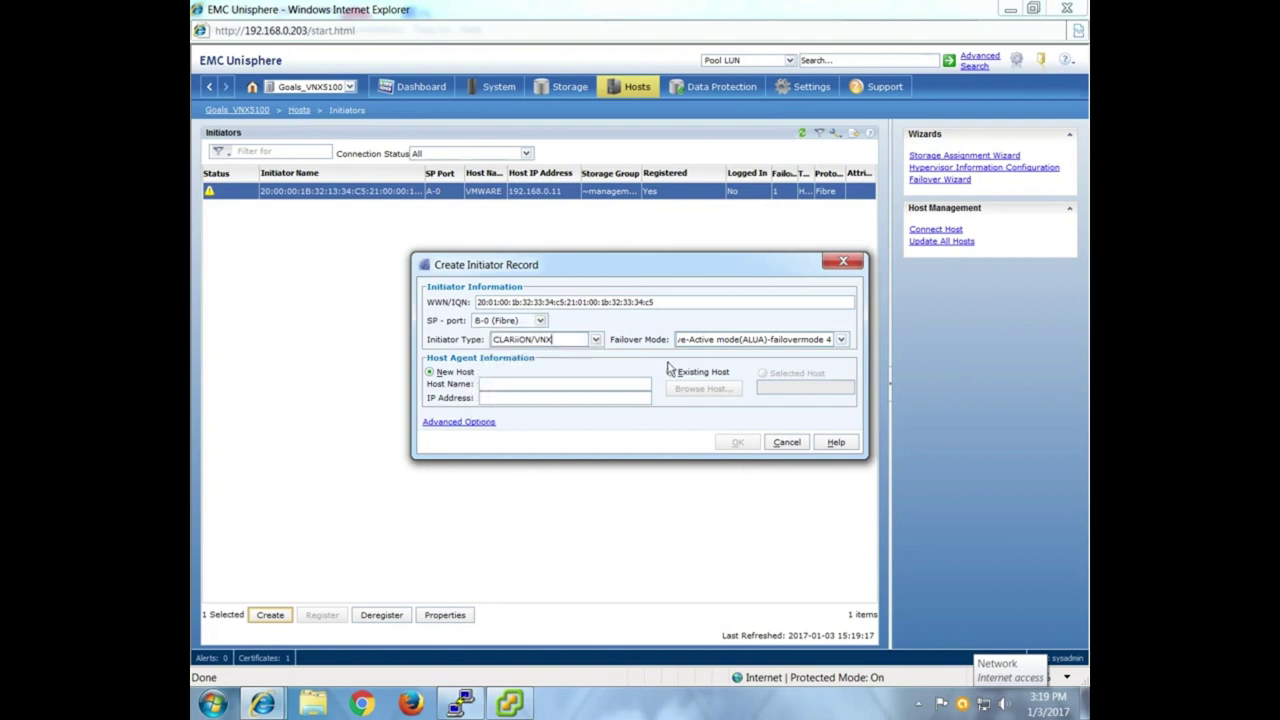
left_click(841, 340)
left_click(751, 369)
left_click(671, 372)
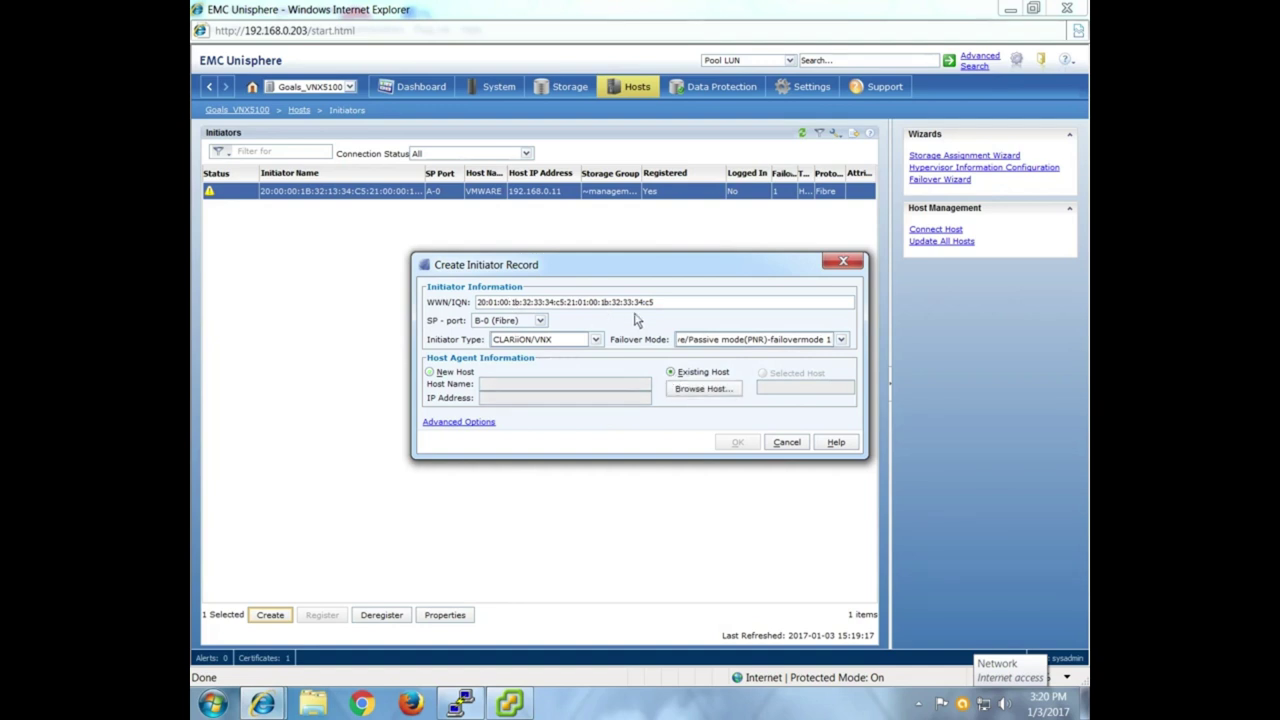
Browse the known hosts and select VMWARE as the initiator's host.
left_click(698, 390)
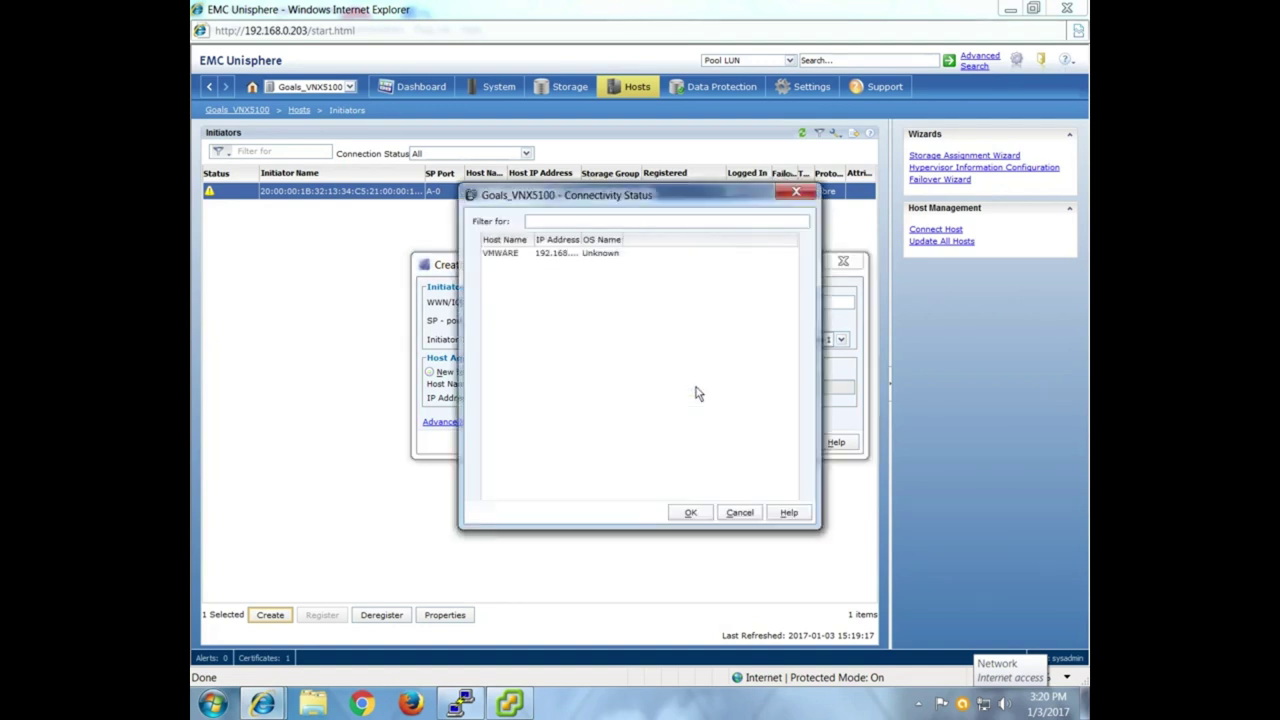
left_click(560, 257)
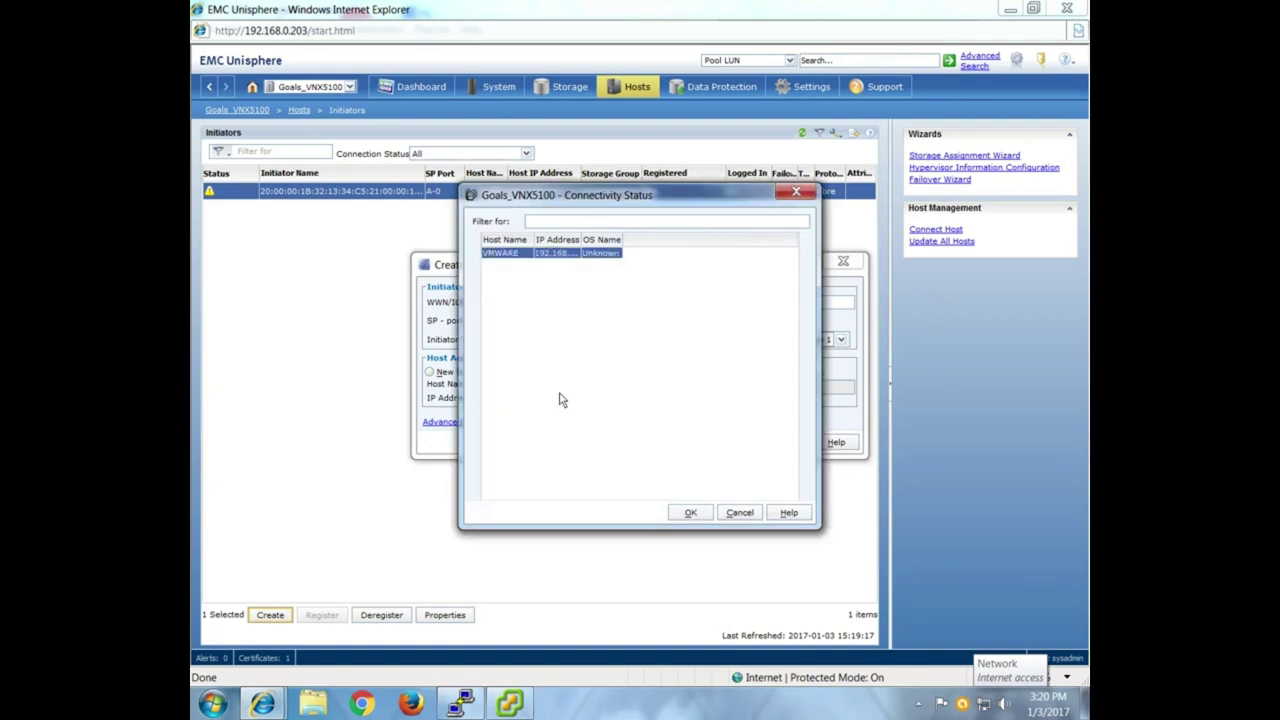
left_click(689, 512)
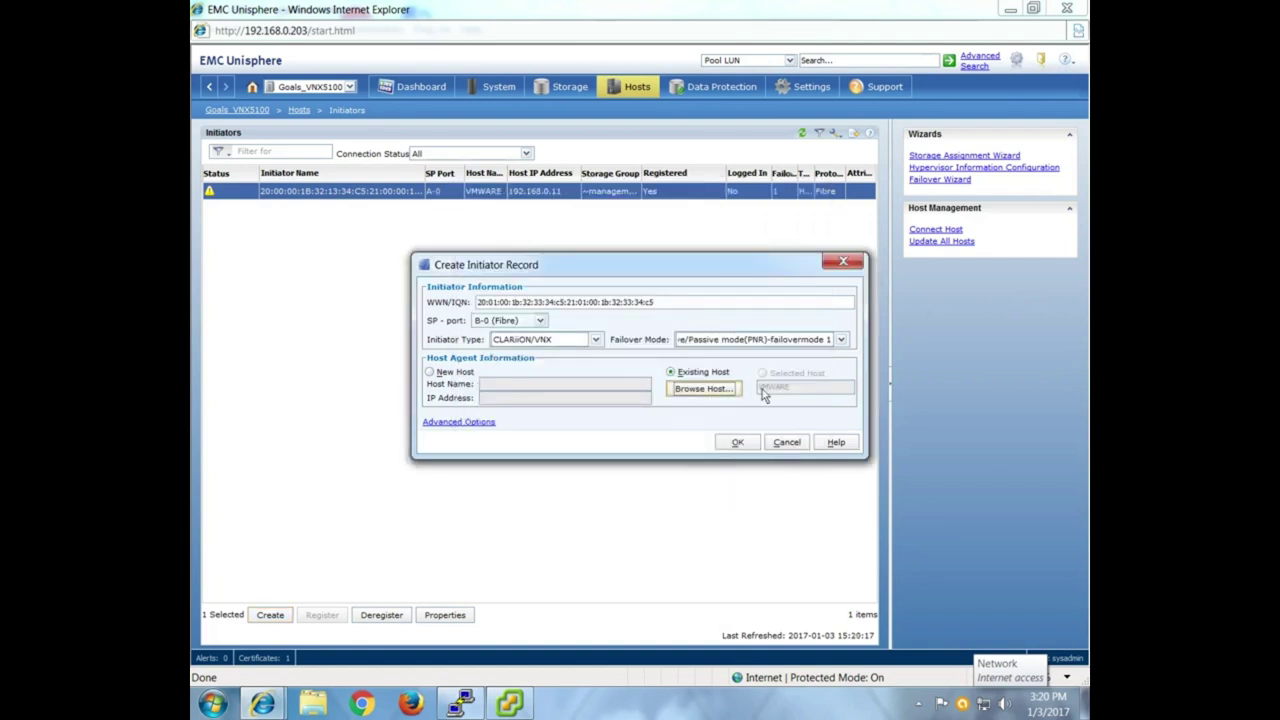
Submit the B-0 initiator record, confirm registration and dismiss both messages.
left_click(746, 449)
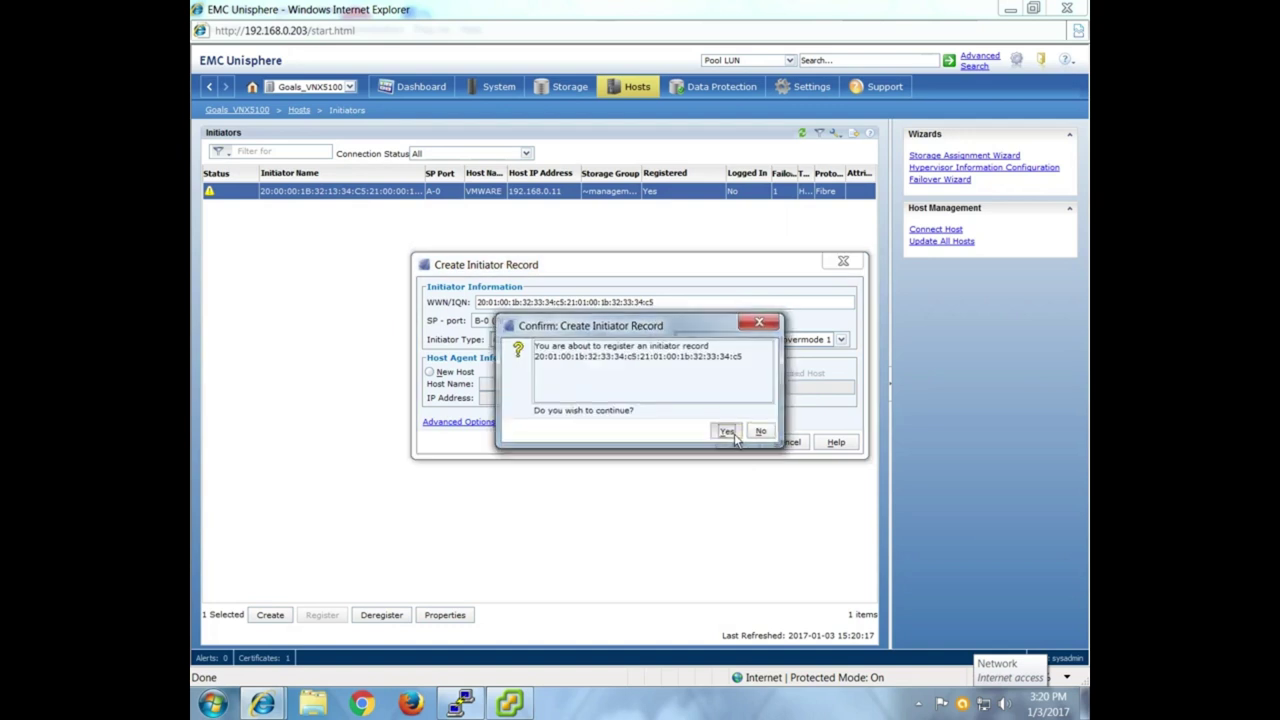
left_click(727, 431)
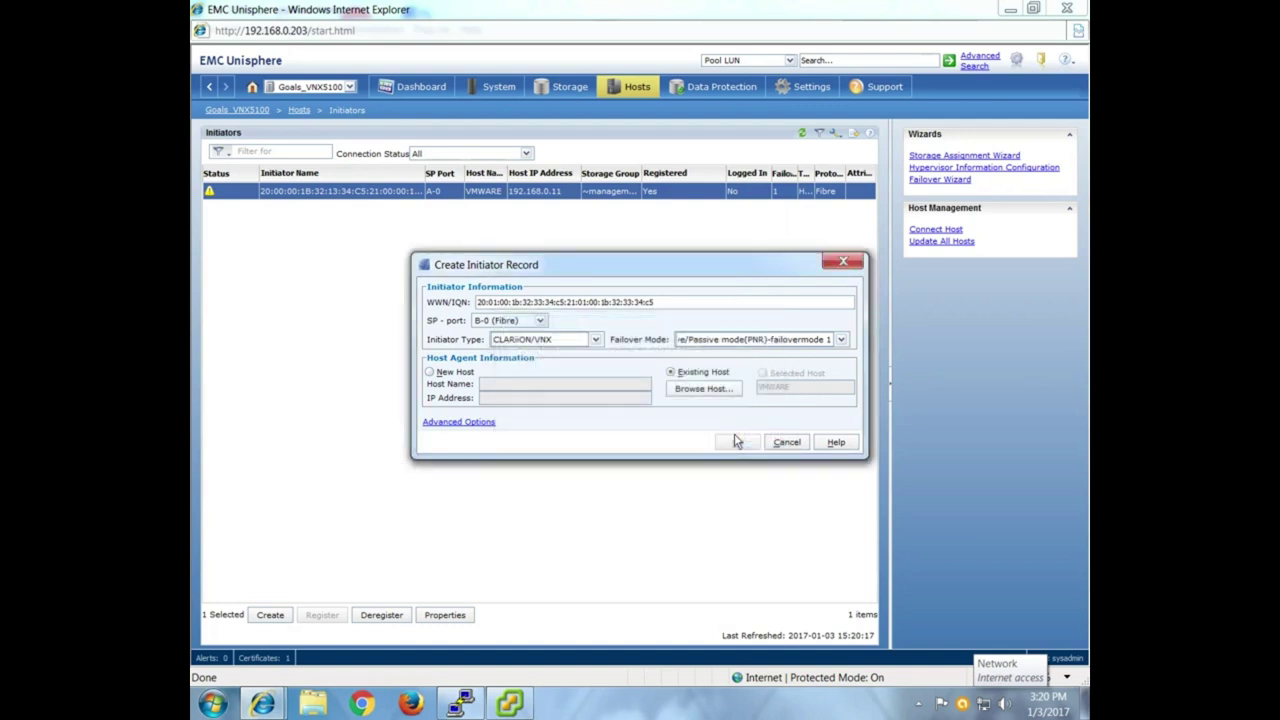
left_click(760, 428)
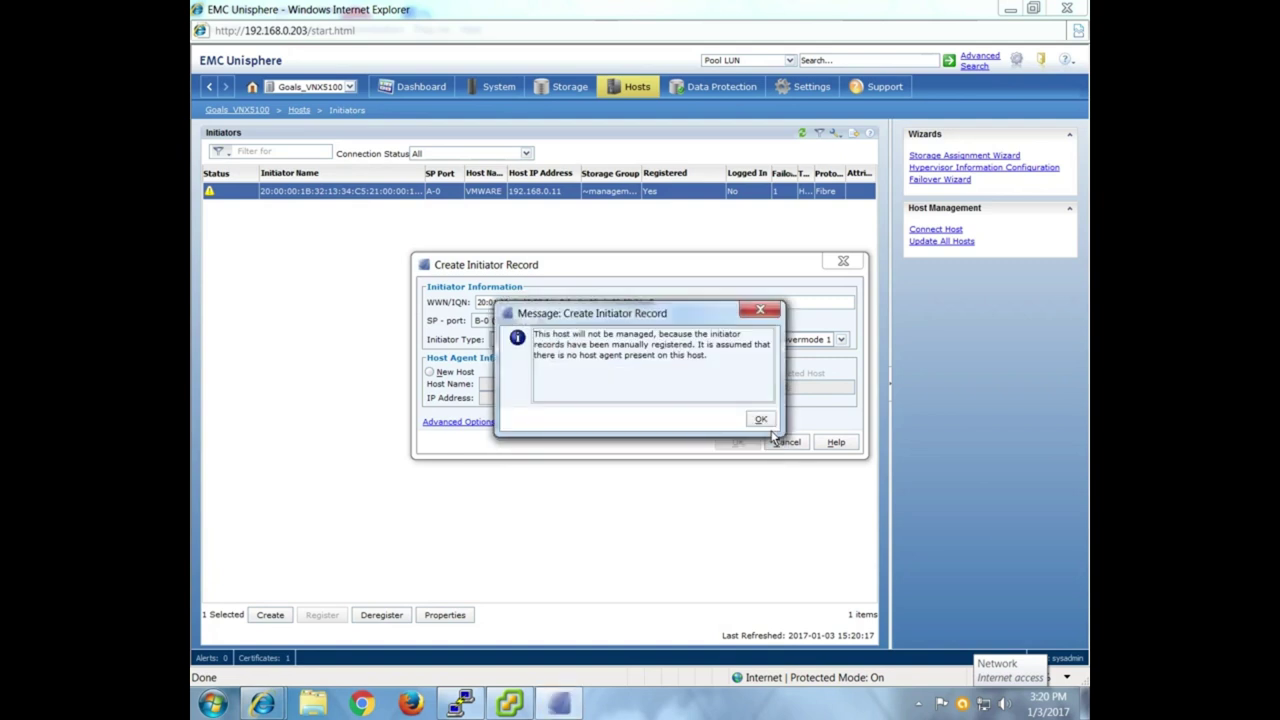
left_click(760, 420)
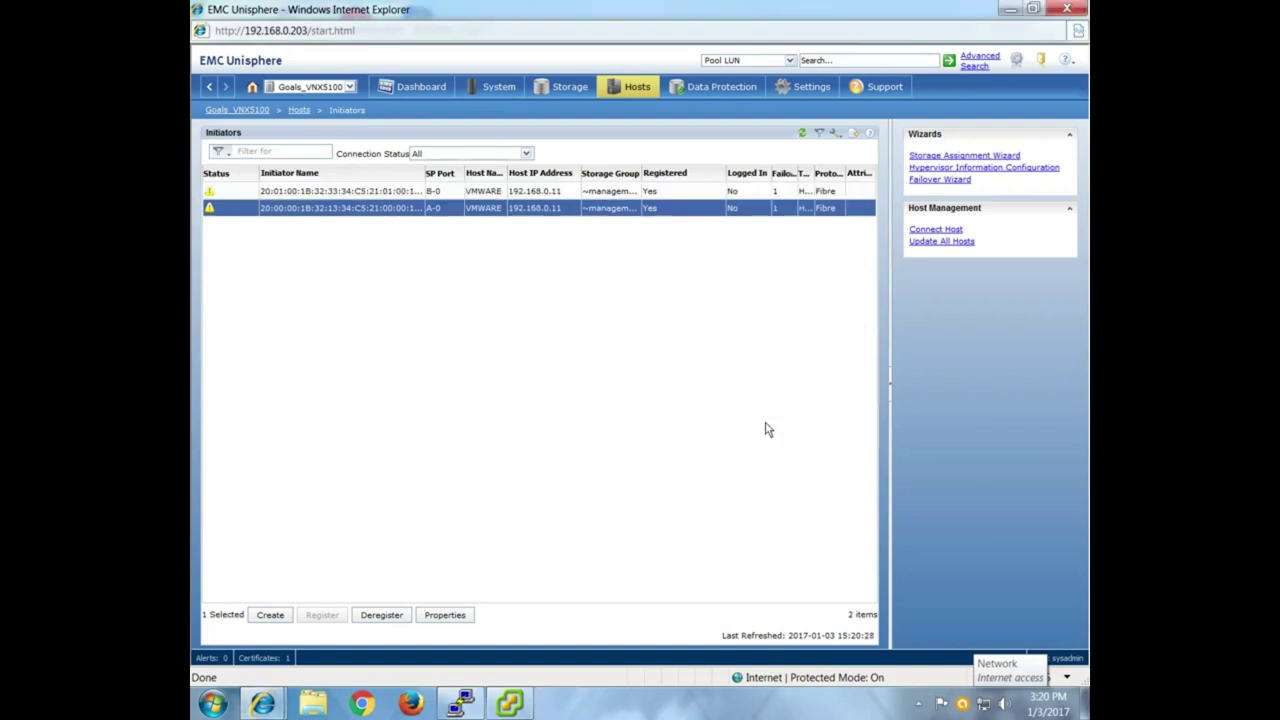
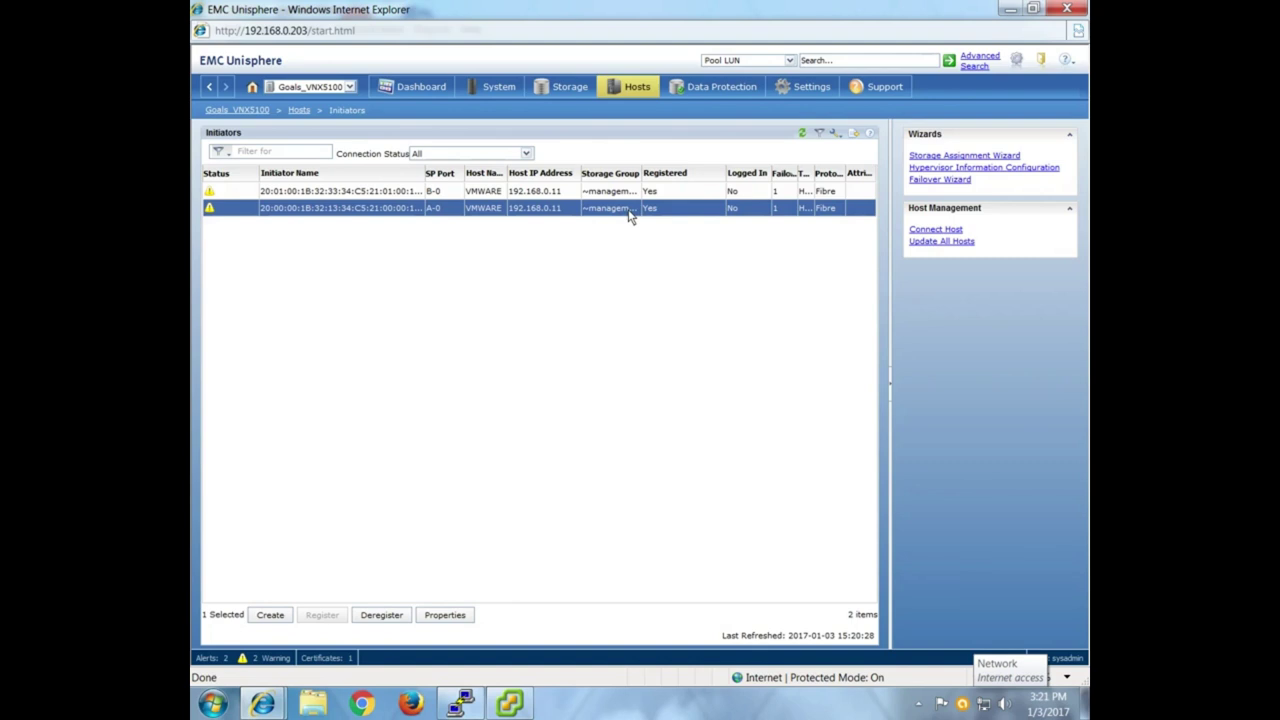
Review the host initiators under Hosts > Initiators, then minimize the Unisphere browser window.
left_click(572, 89)
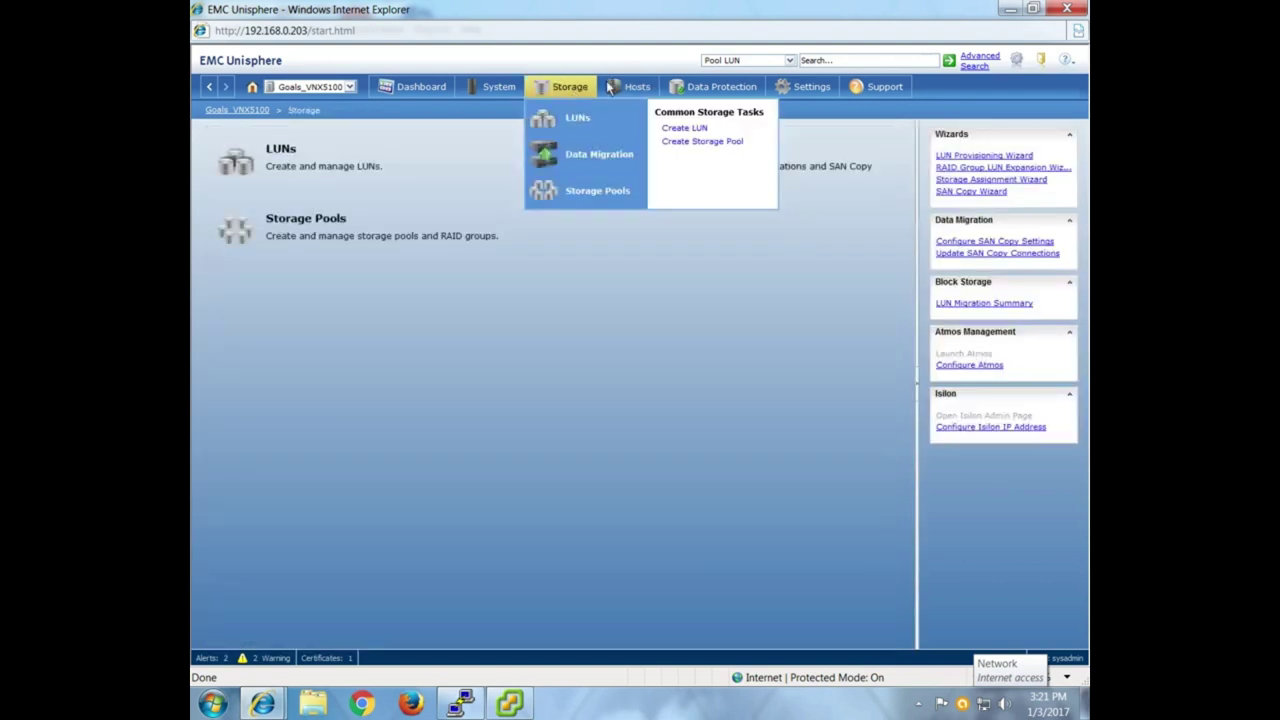
left_click(636, 88)
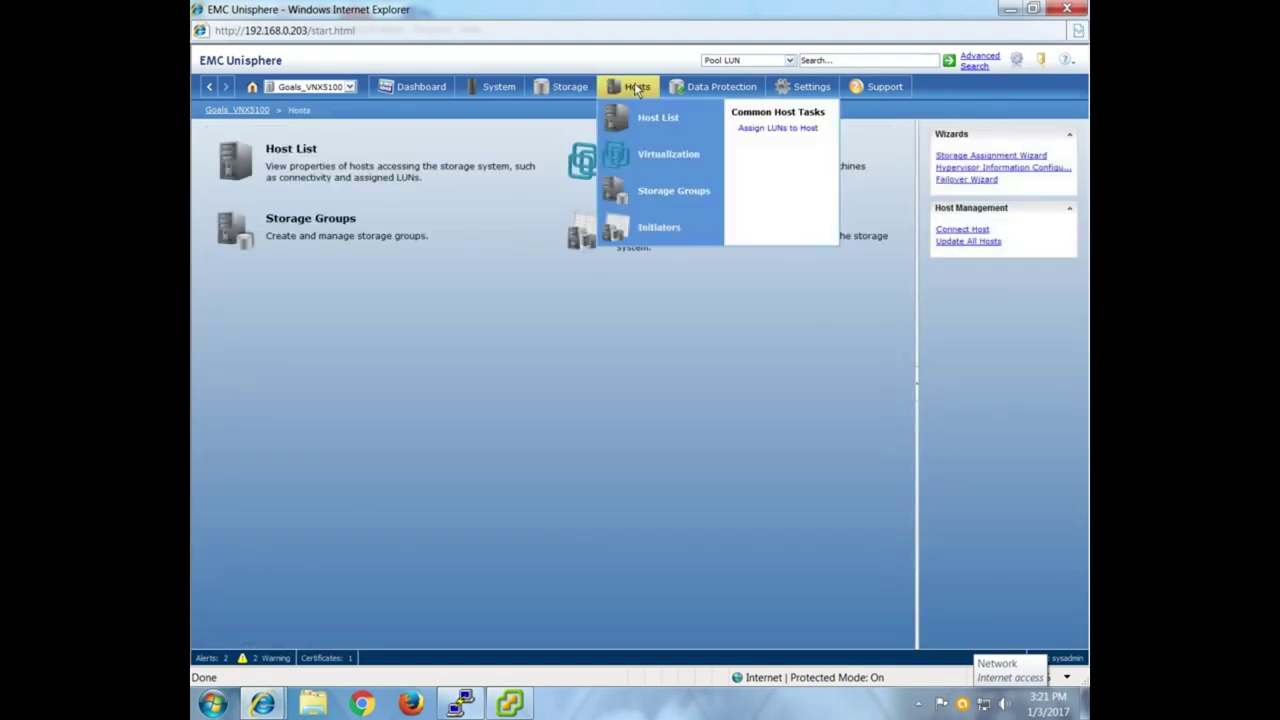
left_click(659, 234)
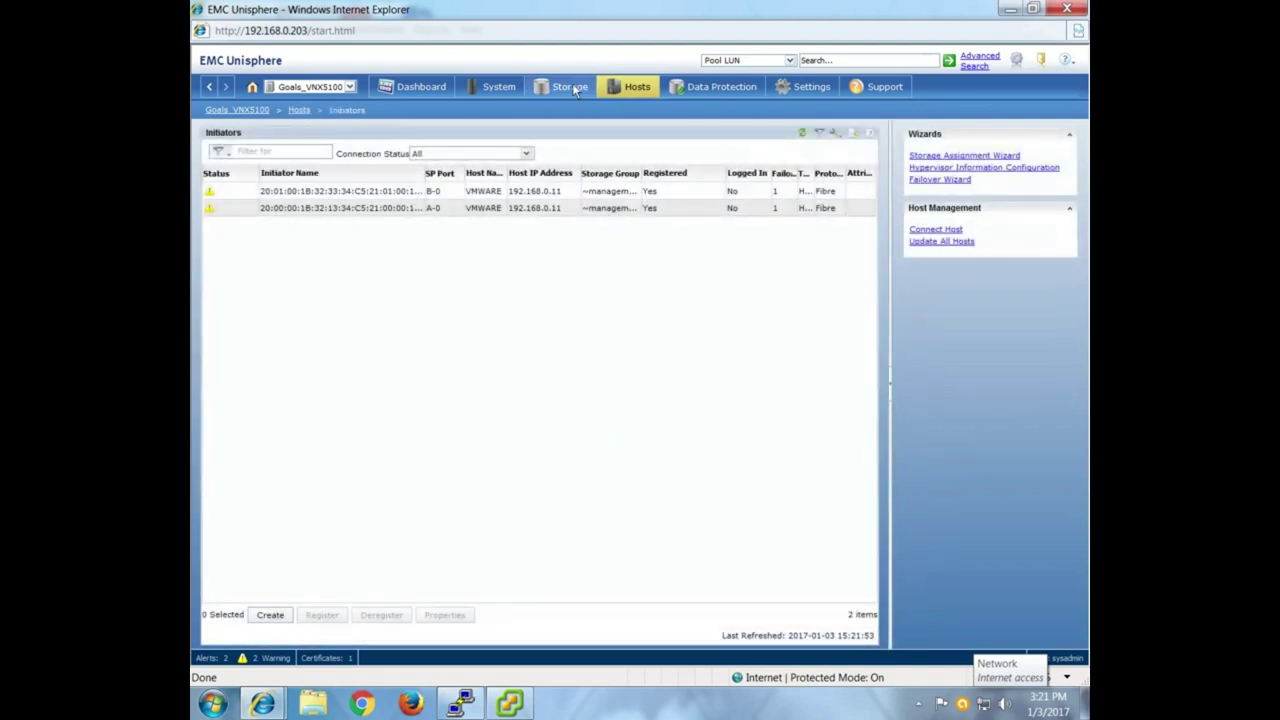
left_click(570, 86)
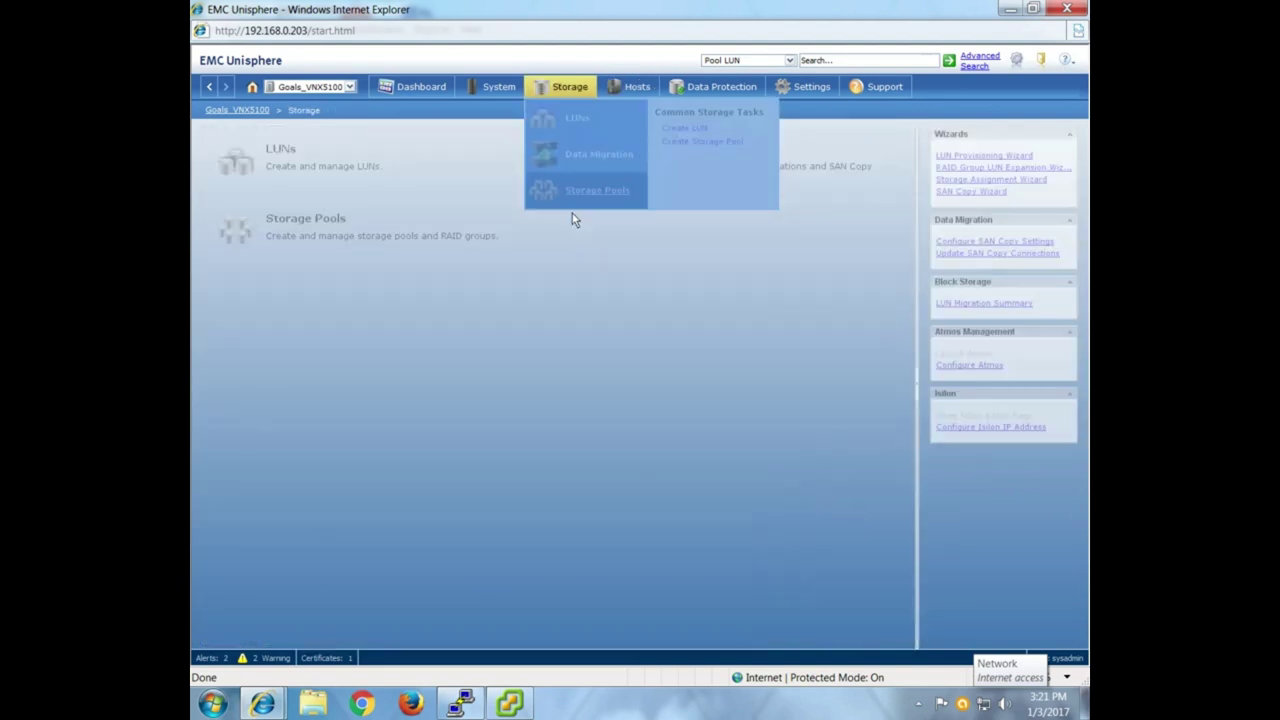
left_click(1012, 15)
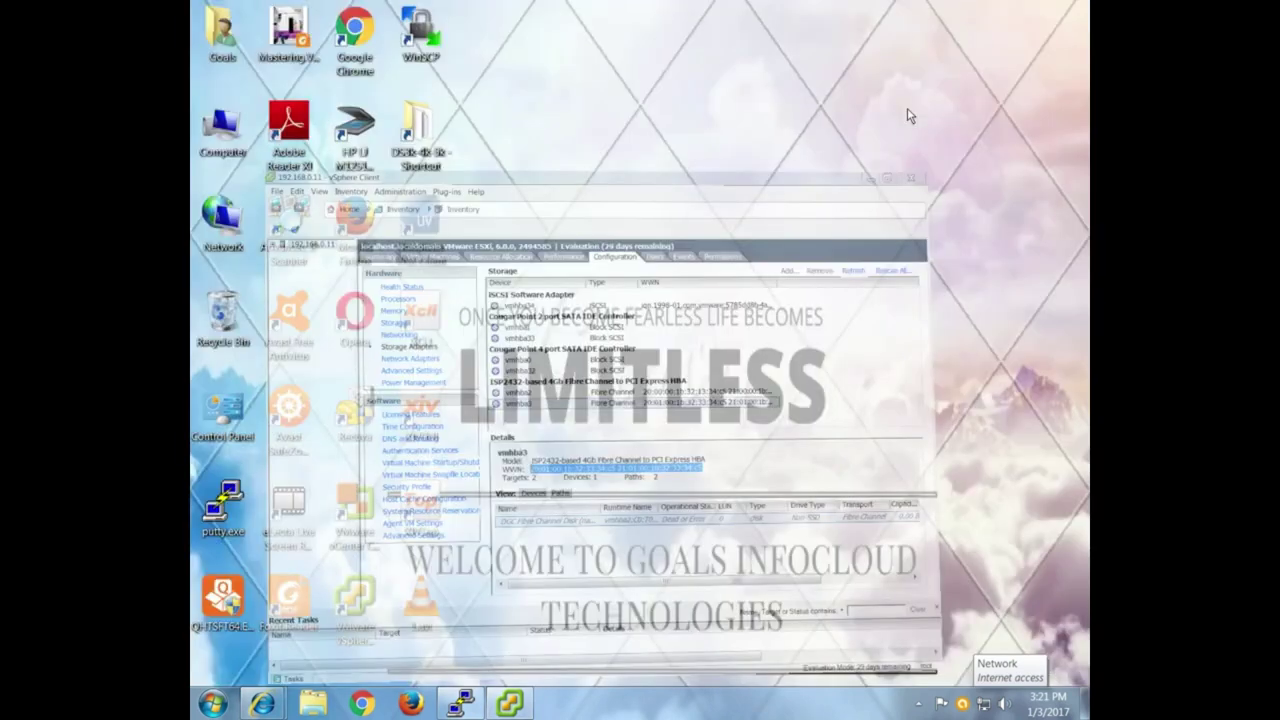
Refresh the Windows desktop from its context menu.
right_click(598, 121)
left_click(614, 171)
right_click(606, 148)
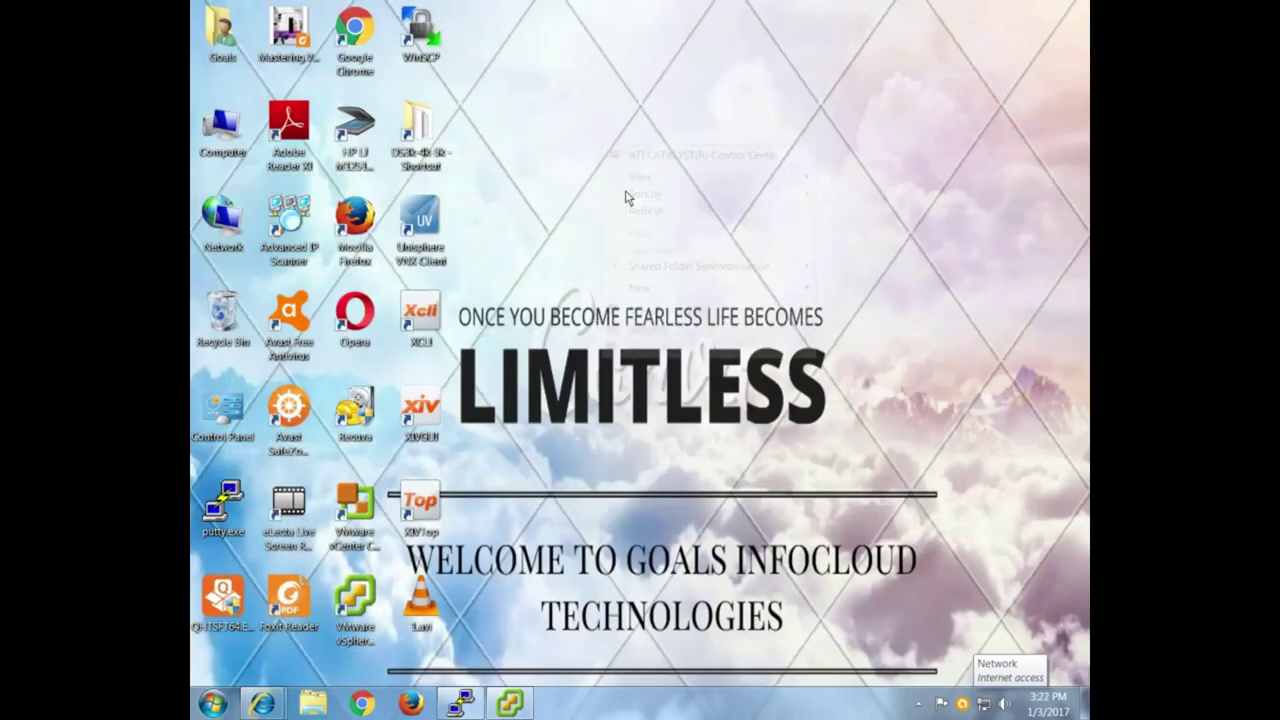
left_click(646, 211)
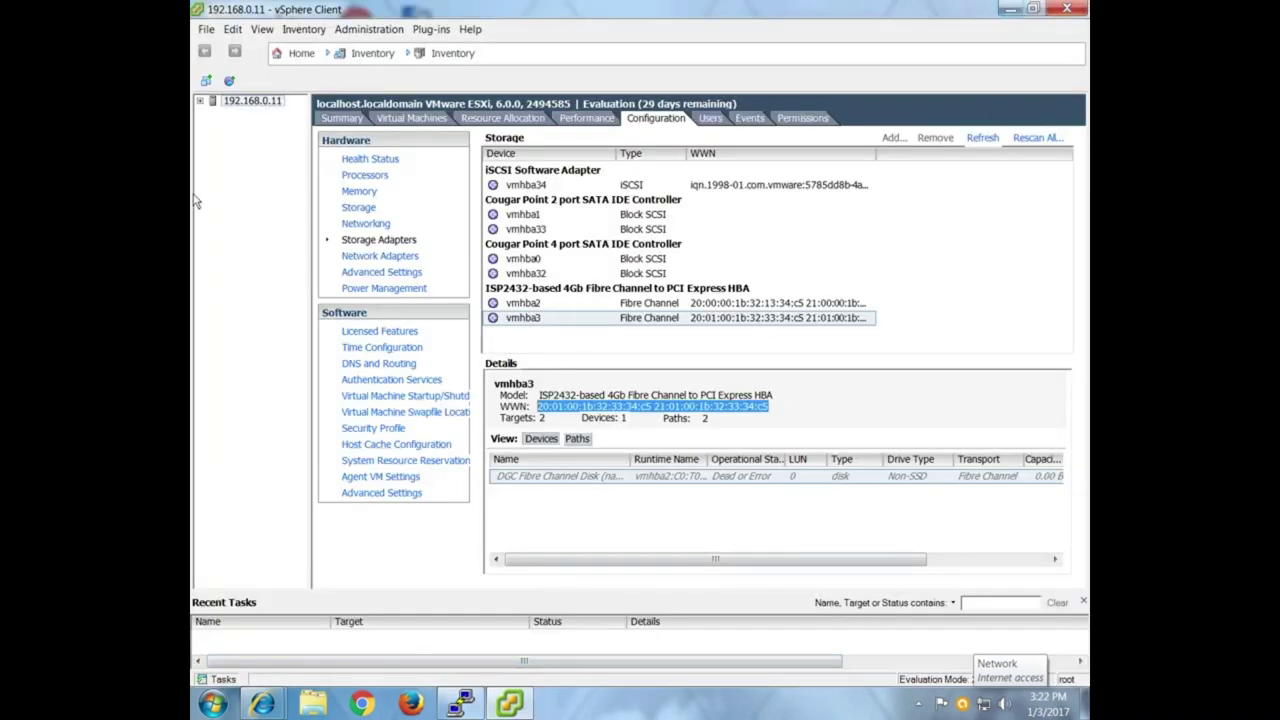
Expand host 192.168.0.11 to list its virtual machines, then close the vSphere Client.
left_click(200, 102)
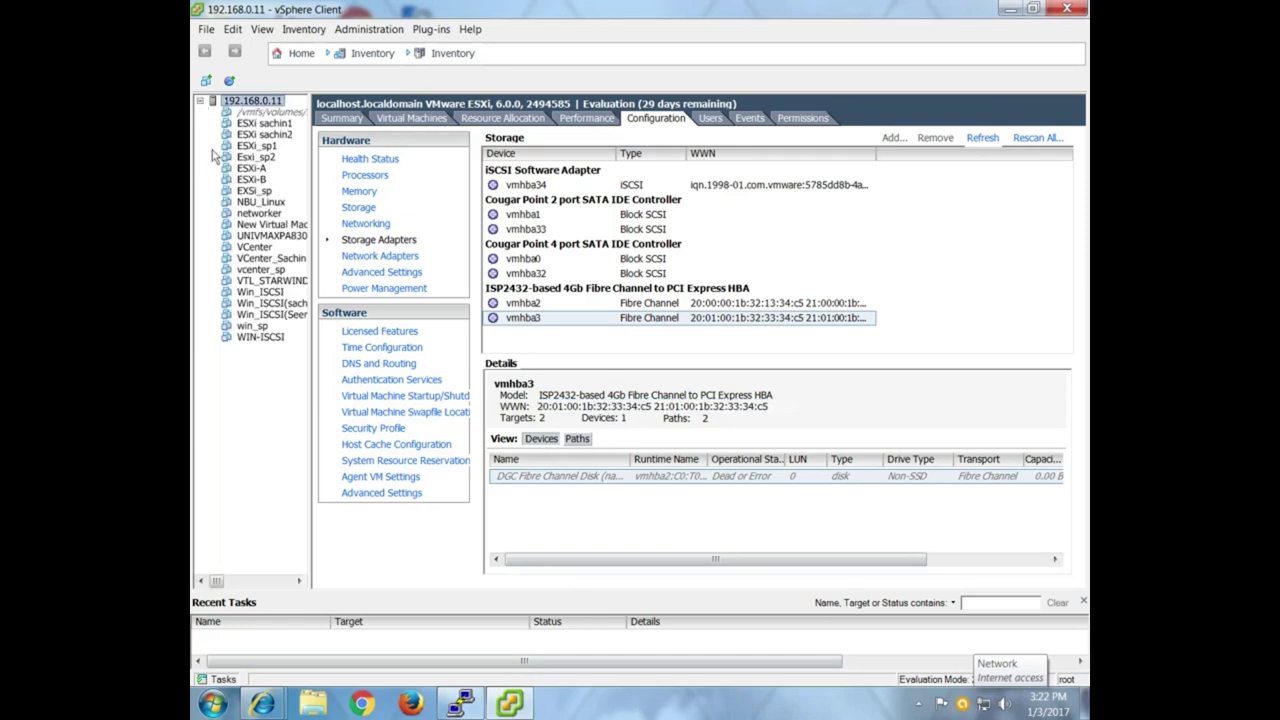
left_click(1075, 10)
right_click(623, 180)
left_click(657, 252)
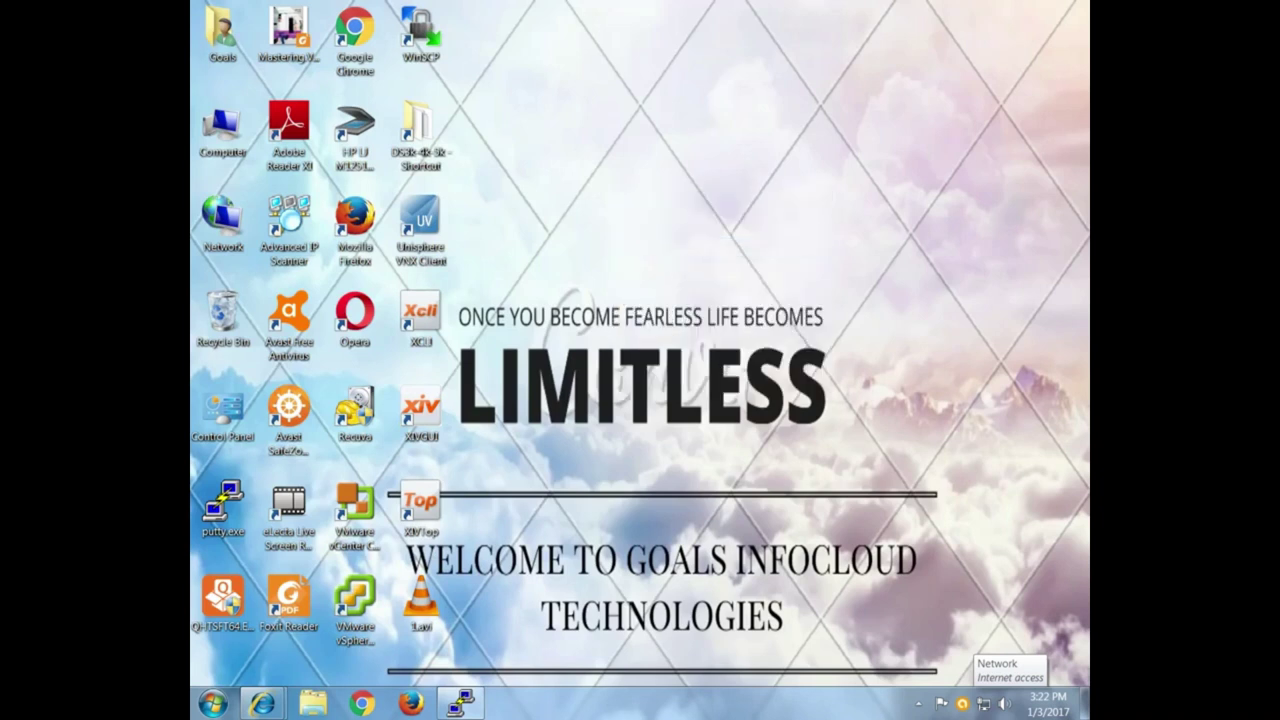
In Task Manager's process list, end the powershell.exe process.
key("ctrl+shift+Escape")
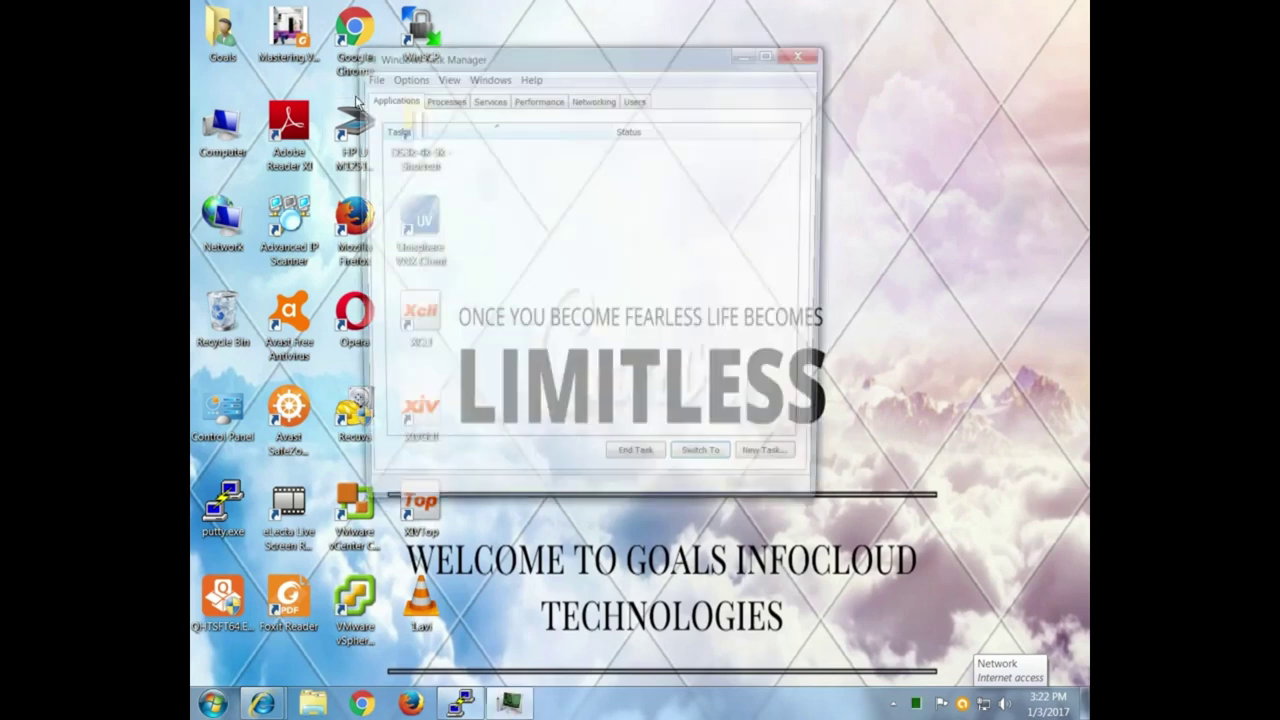
left_click(440, 99)
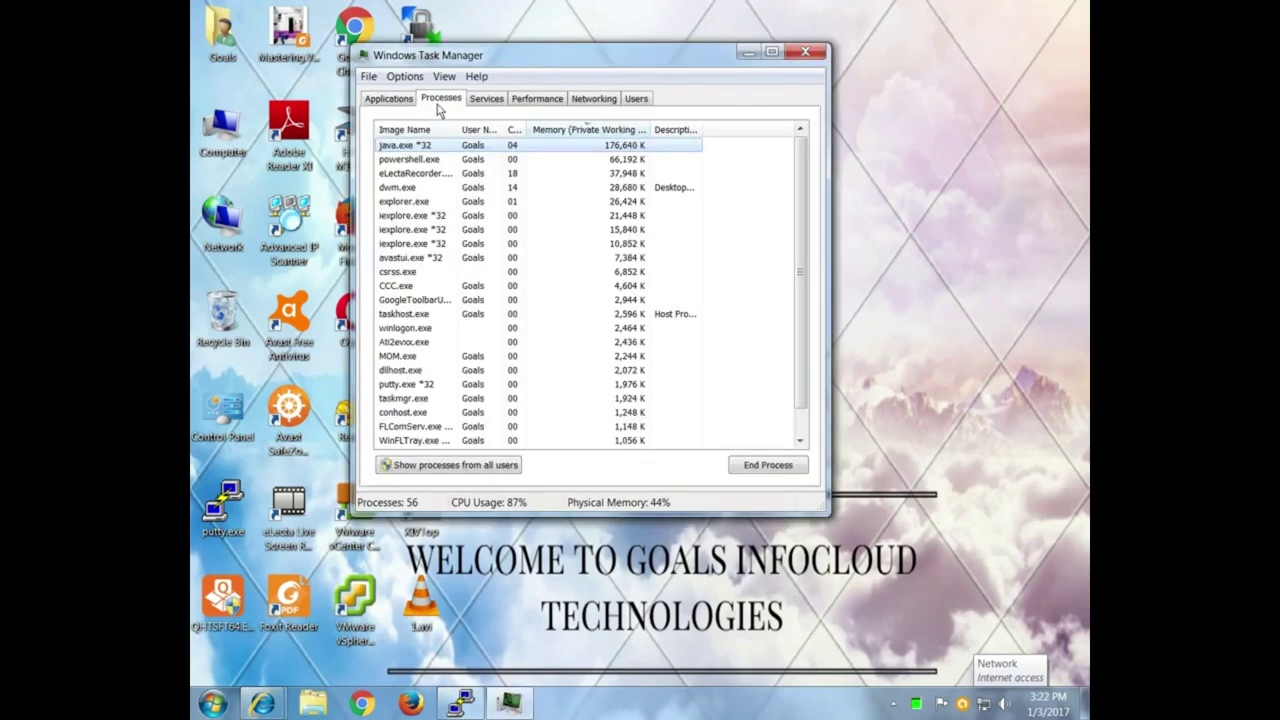
left_click(437, 165)
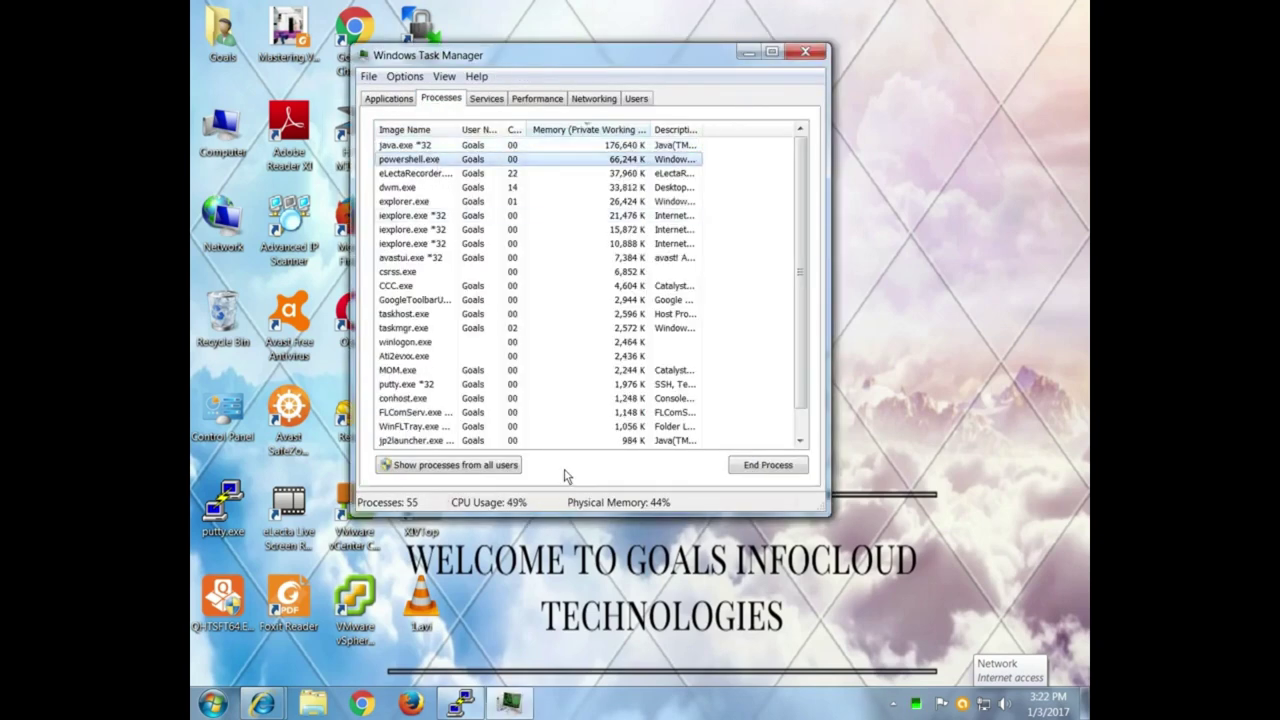
left_click(748, 465)
left_click(679, 374)
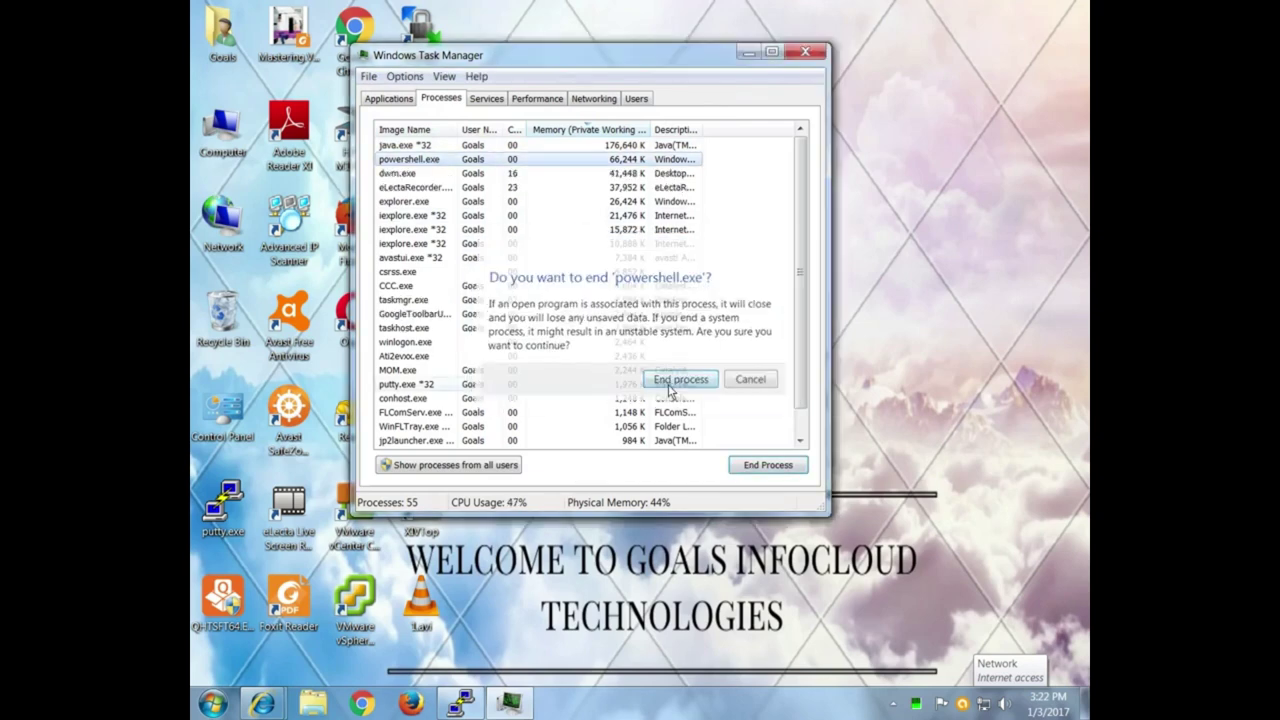
left_click(449, 173)
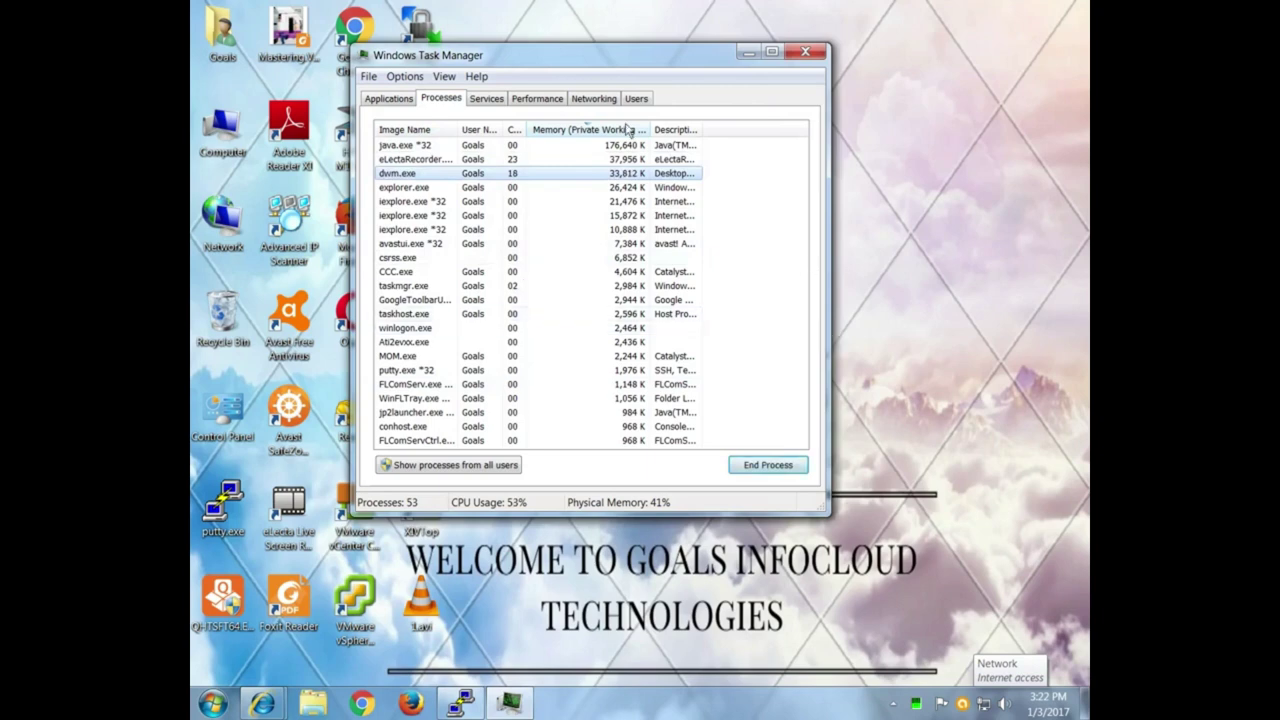
Check the Services list, close Task Manager, refresh the desktop and bring Unisphere back.
left_click(478, 104)
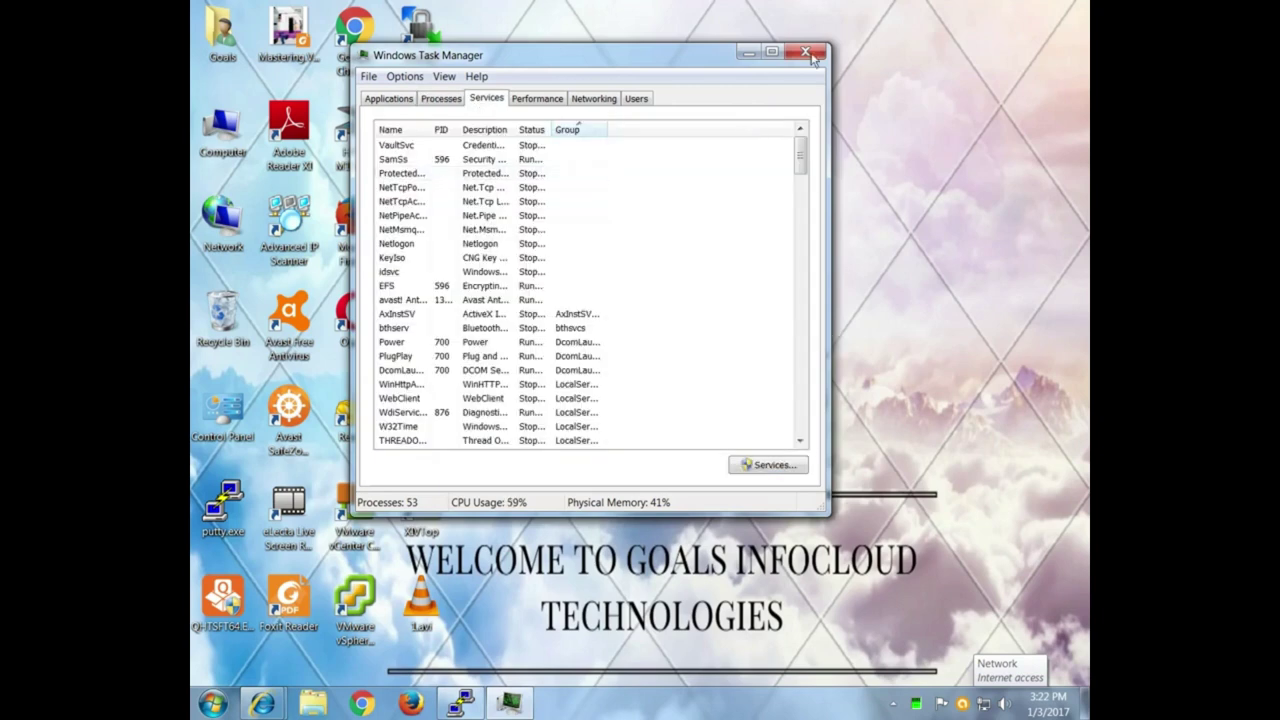
left_click(806, 52)
right_click(684, 394)
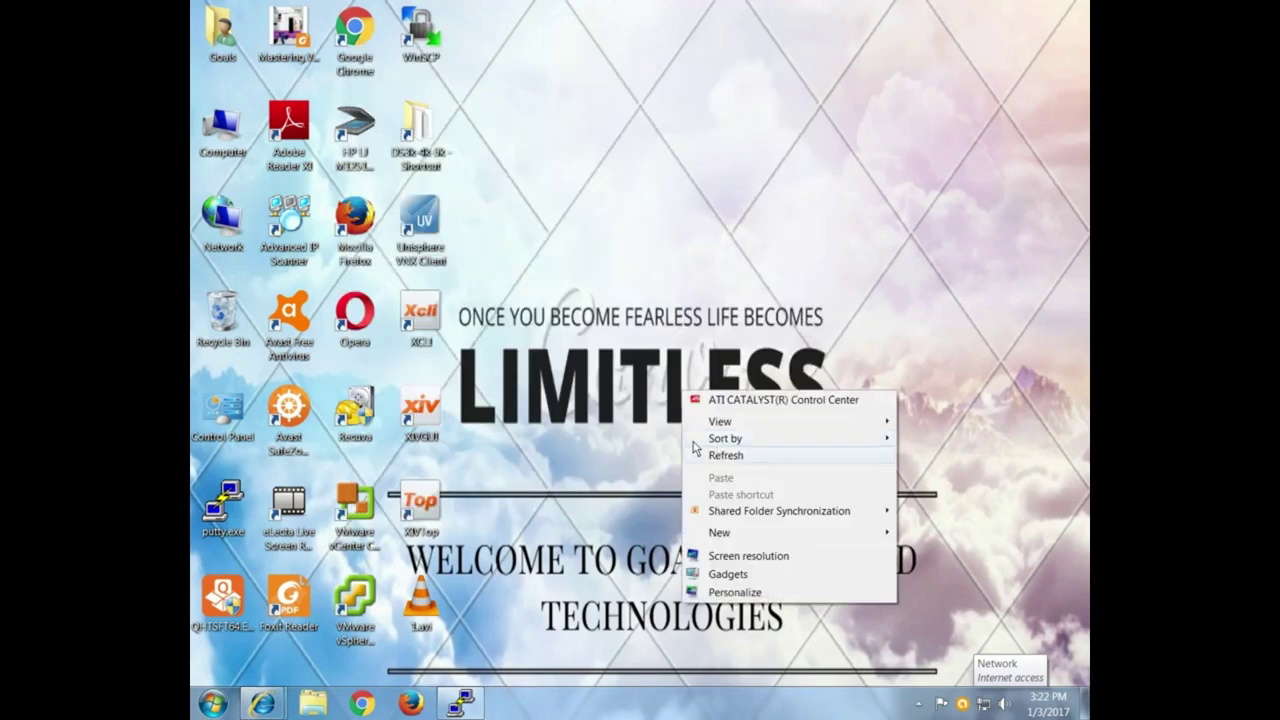
left_click(706, 458)
right_click(606, 316)
left_click(645, 381)
right_click(586, 320)
left_click(623, 387)
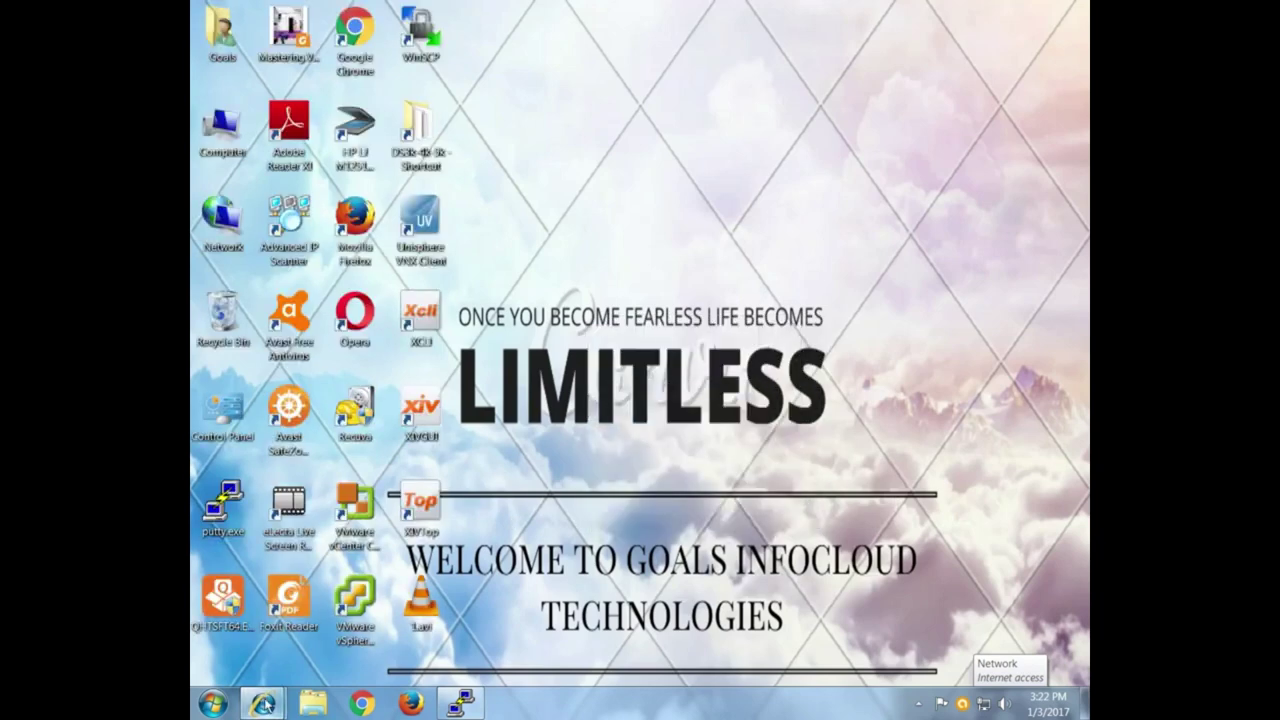
left_click(501, 620)
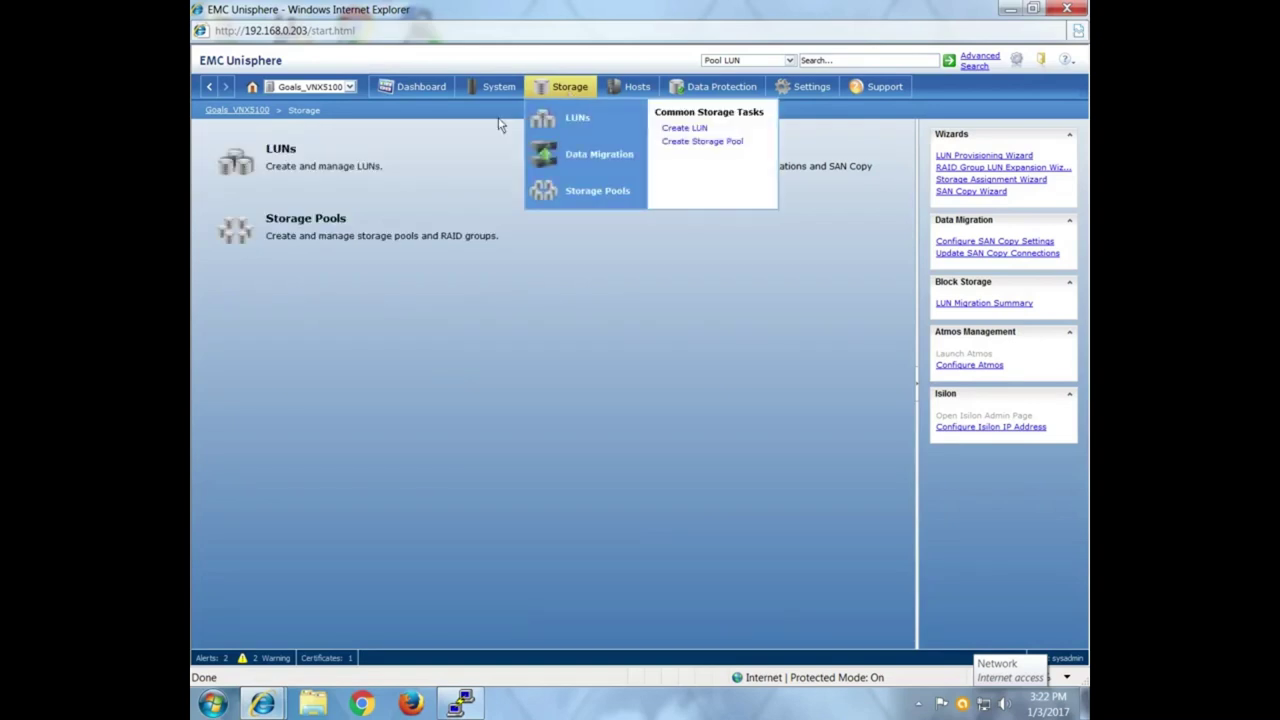
Confirm the Pools and RAID Groups lists under Storage Pools are empty, then begin a new RAID group.
left_click(299, 231)
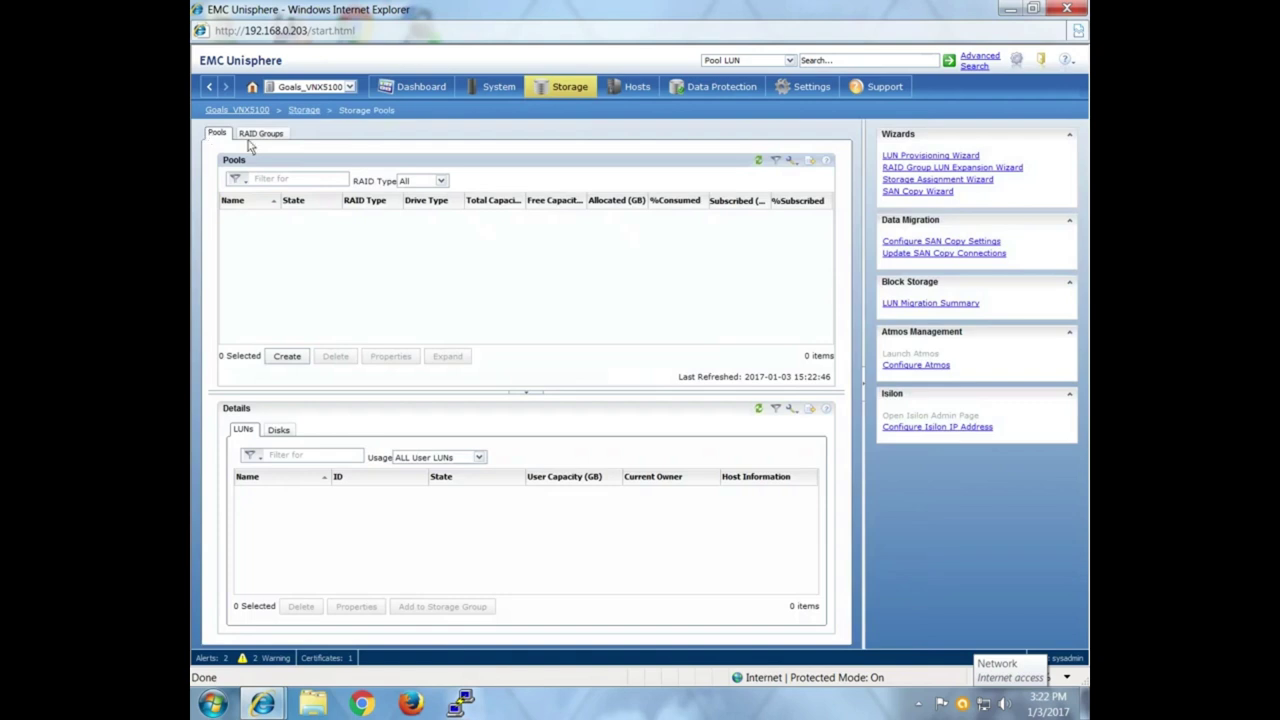
left_click(262, 134)
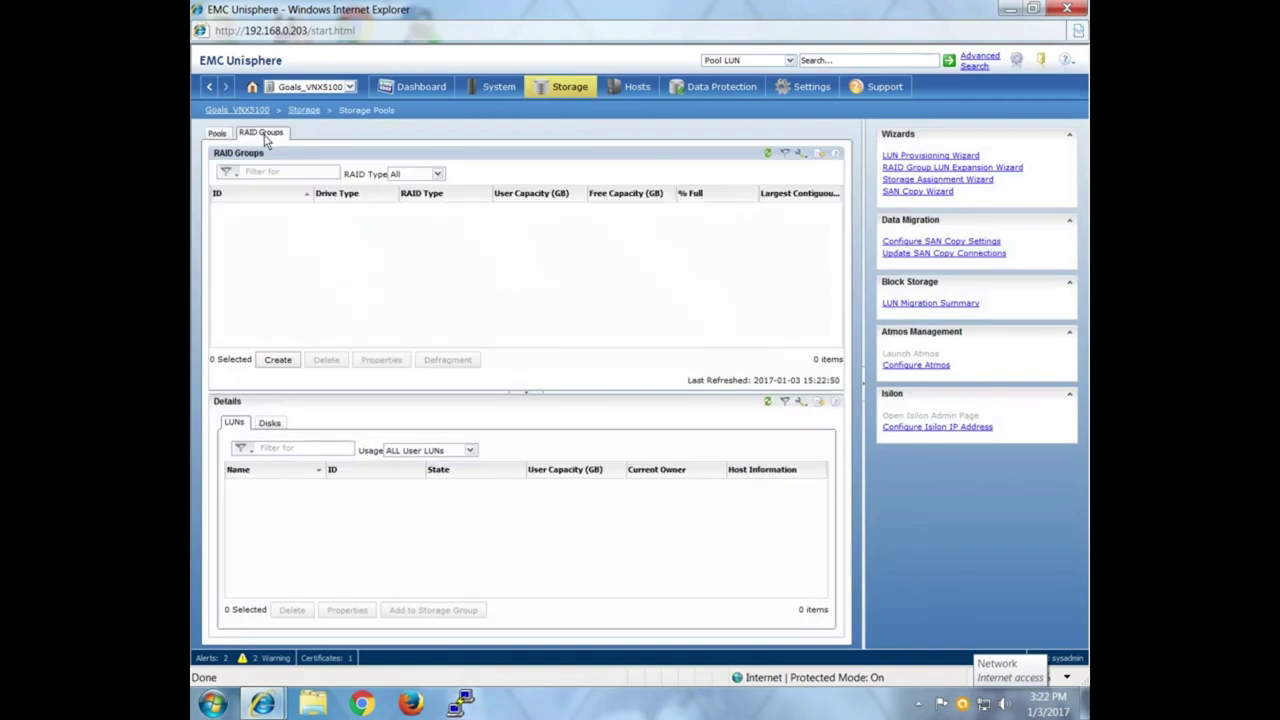
left_click(220, 136)
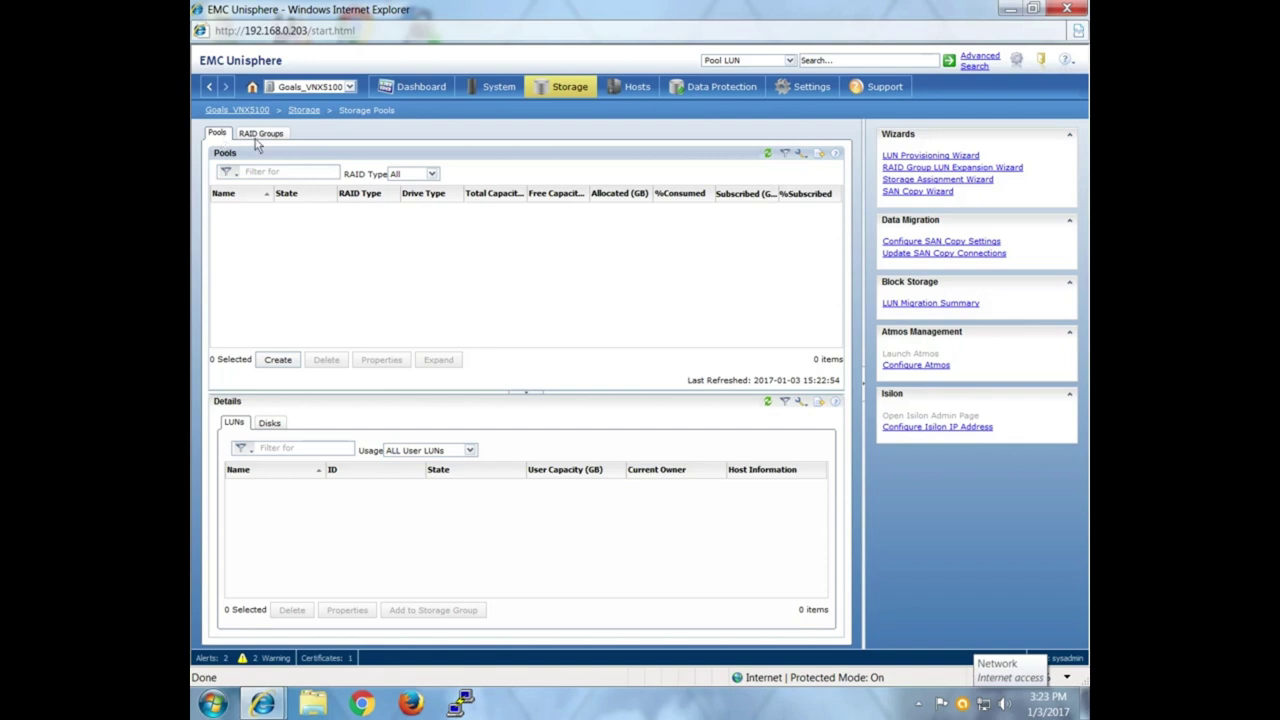
left_click(262, 134)
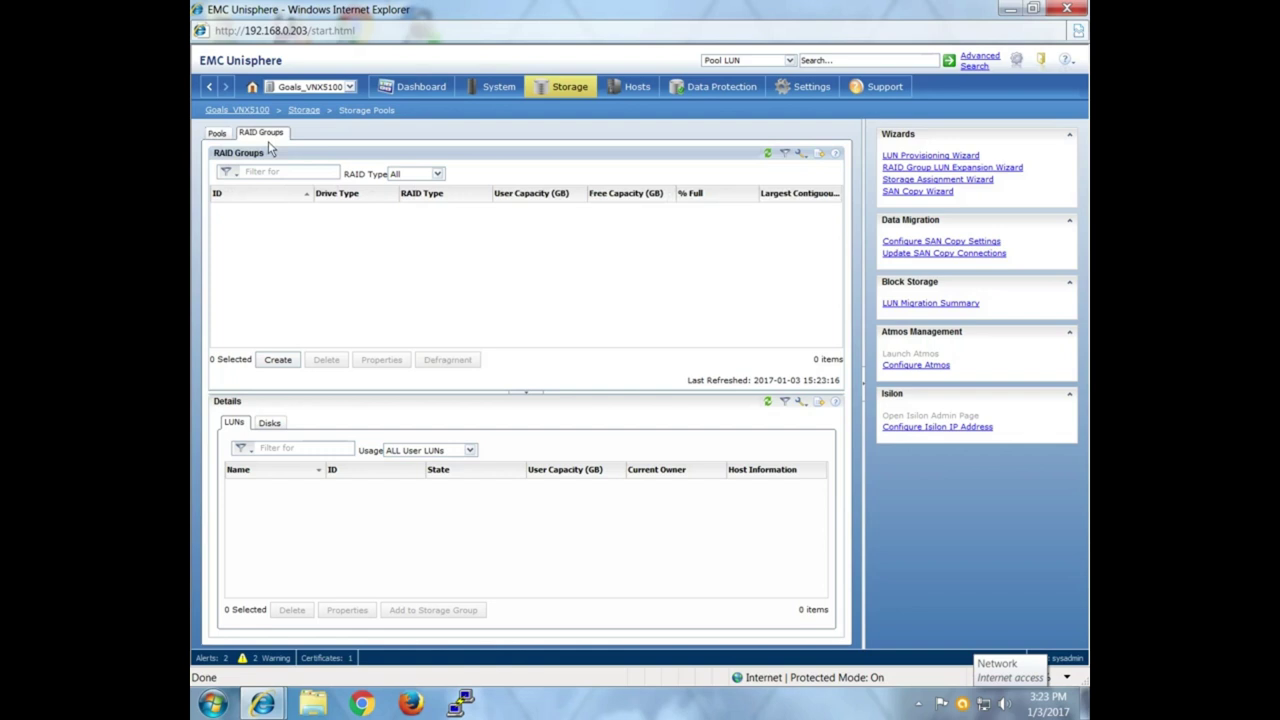
left_click(277, 360)
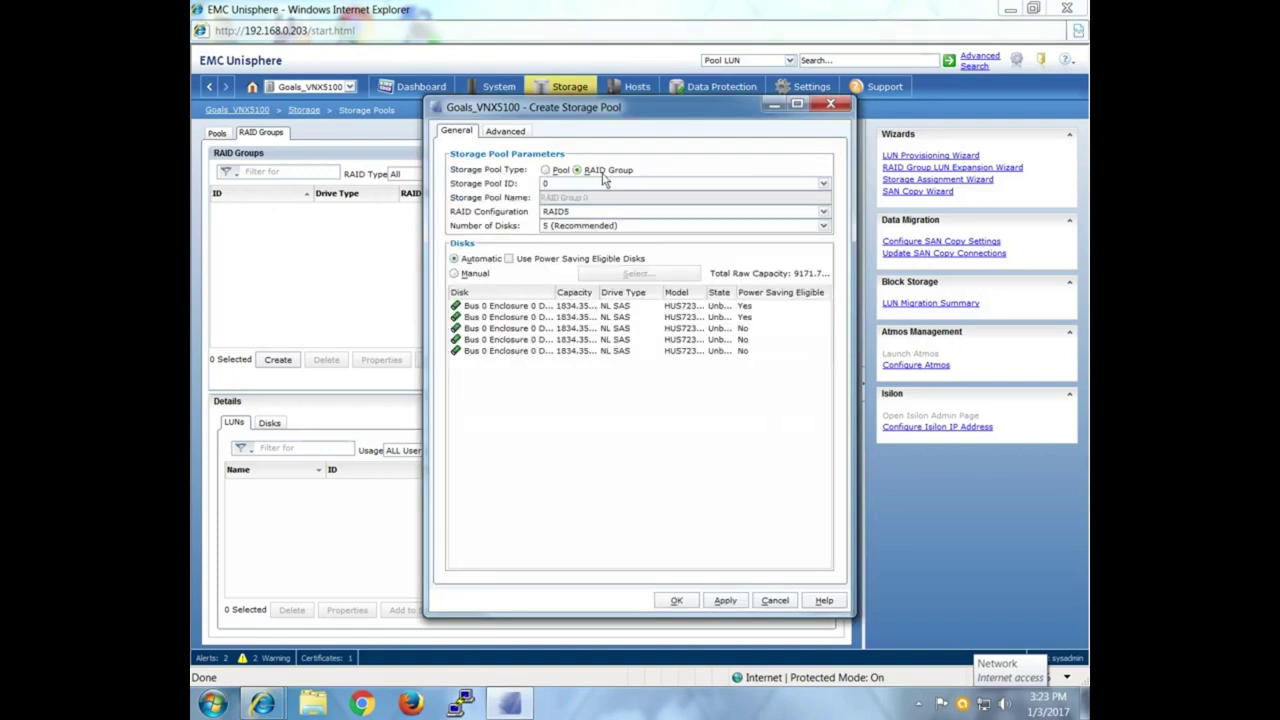
Keep storage pool ID 0 and RAID5 as the configuration for the new RAID group.
left_click(823, 185)
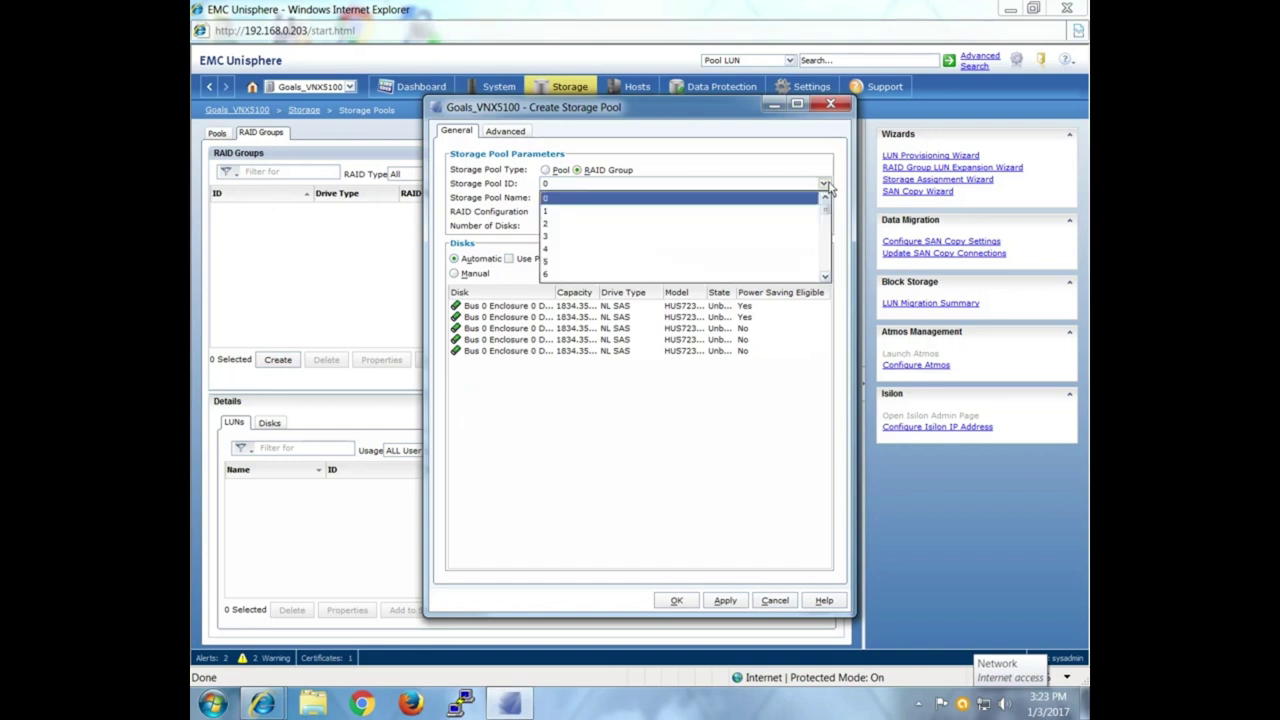
left_click(640, 209)
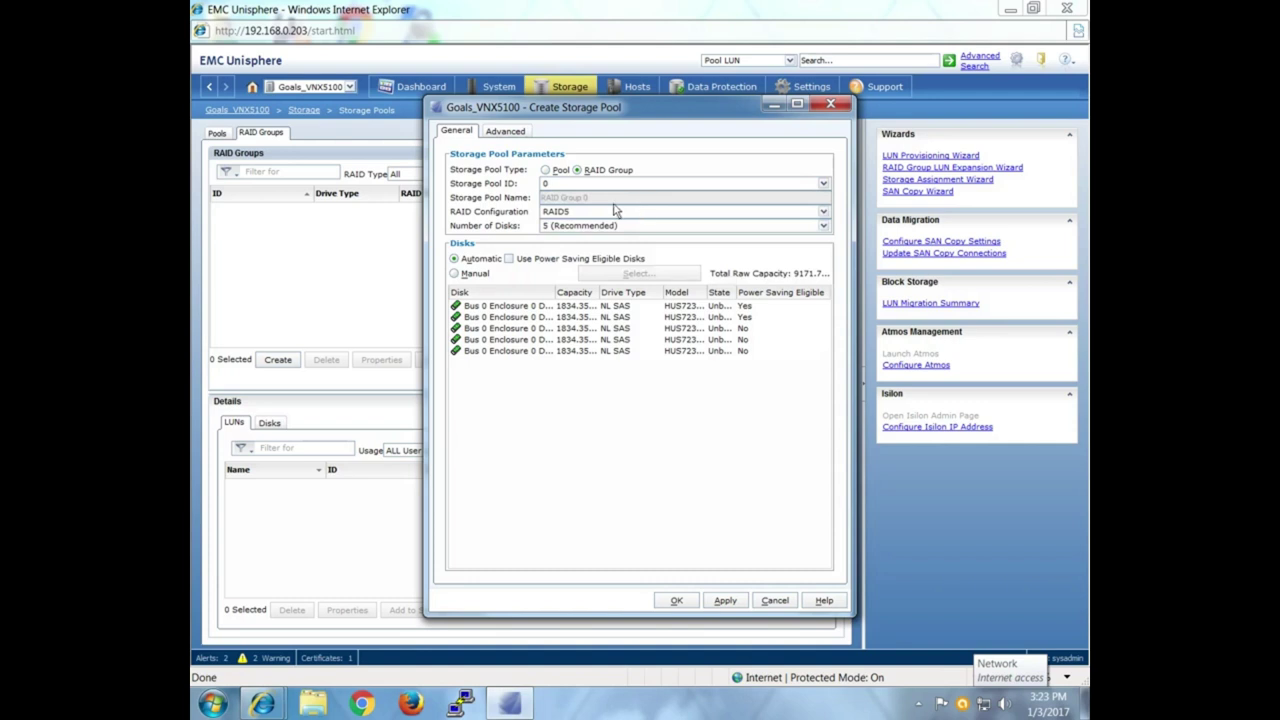
scroll(580, 260, "up", 1)
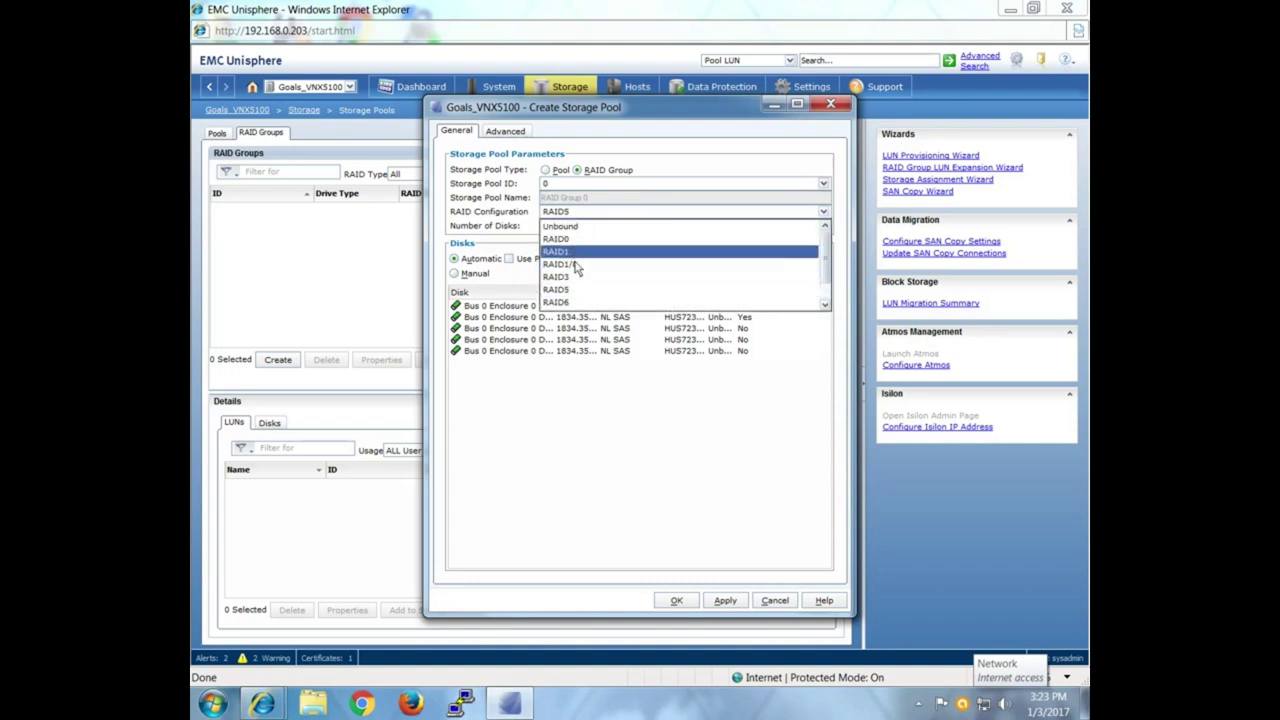
scroll(578, 295, "down", 1)
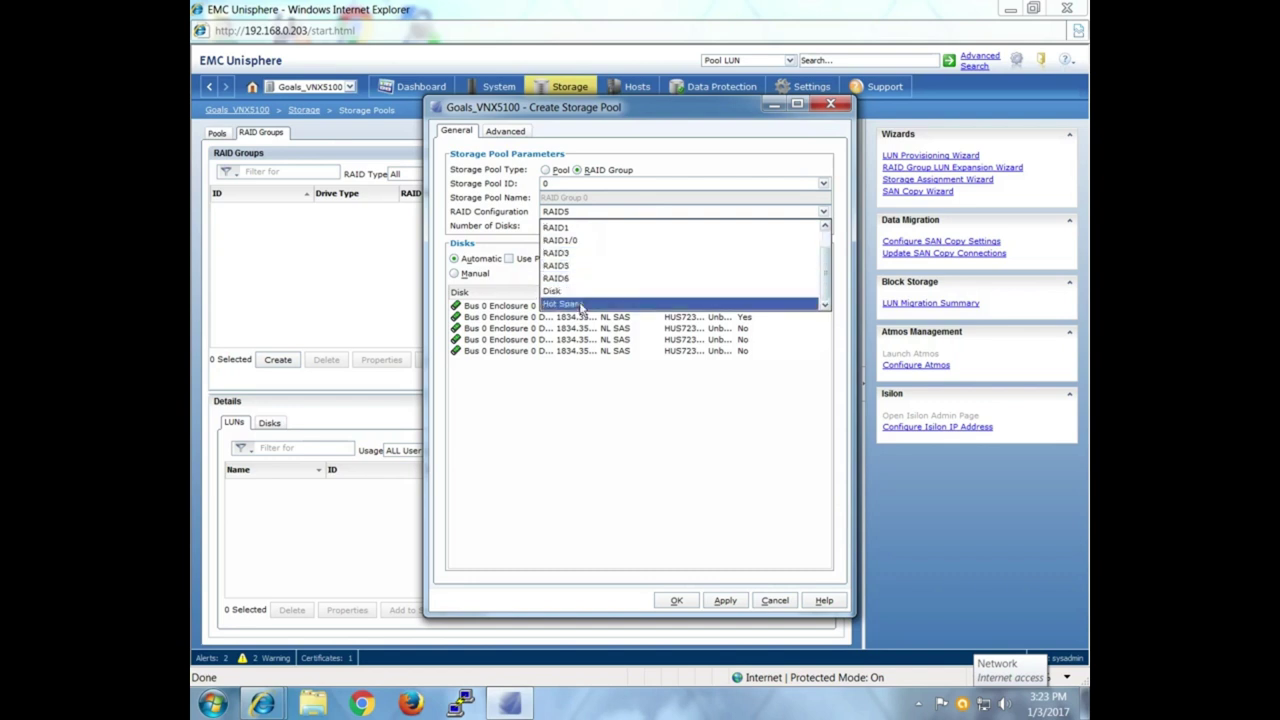
left_click(575, 266)
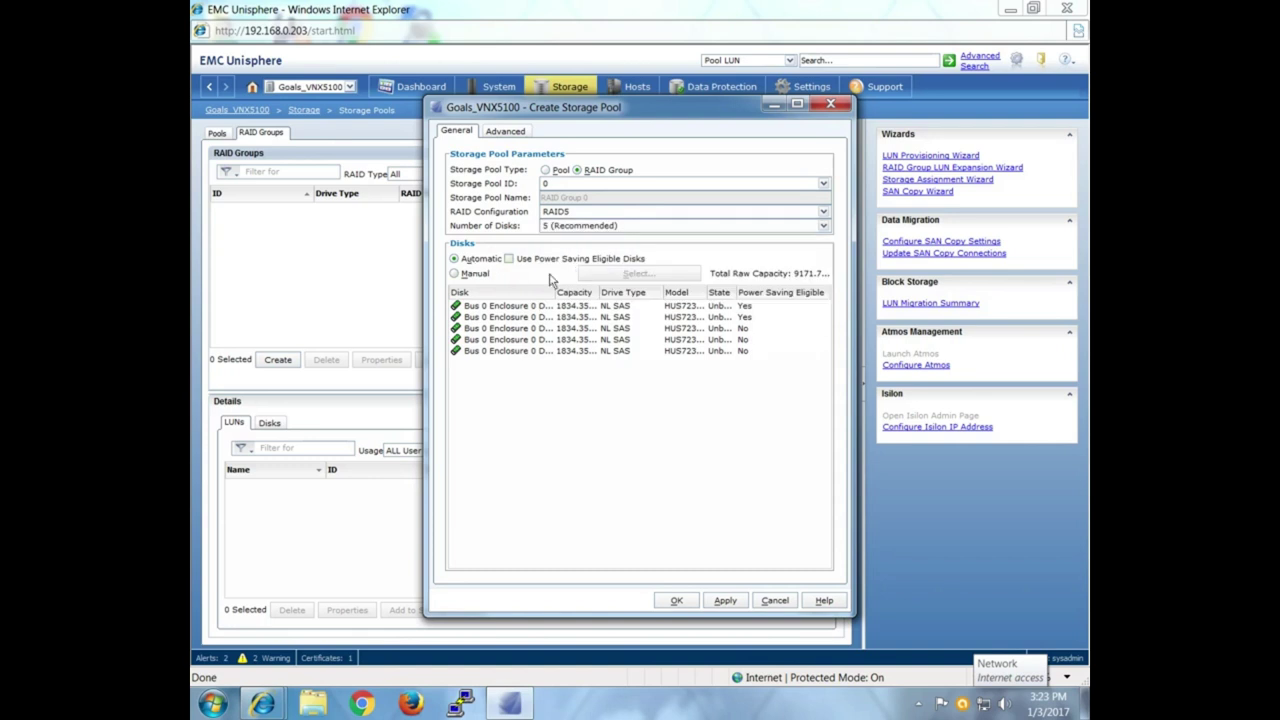
double_click(555, 292)
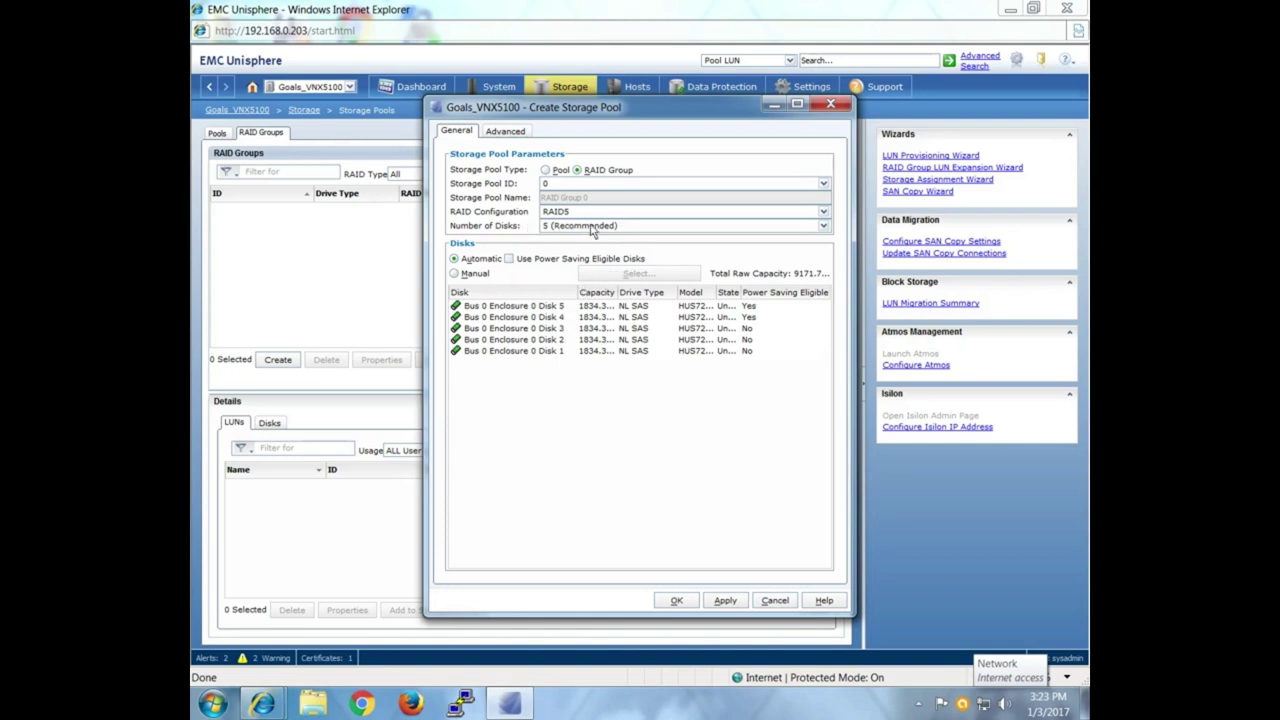
Set the RAID group to 3 disks with manual disk selection.
left_click(593, 227)
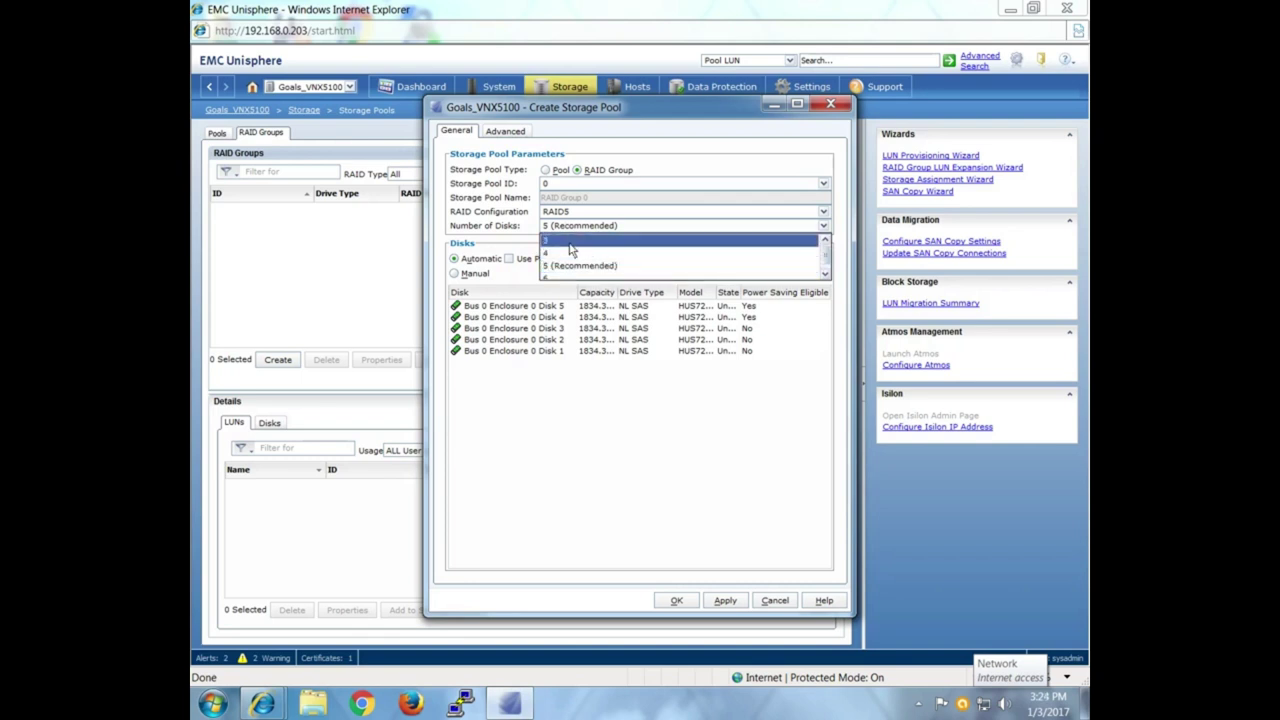
left_click(571, 242)
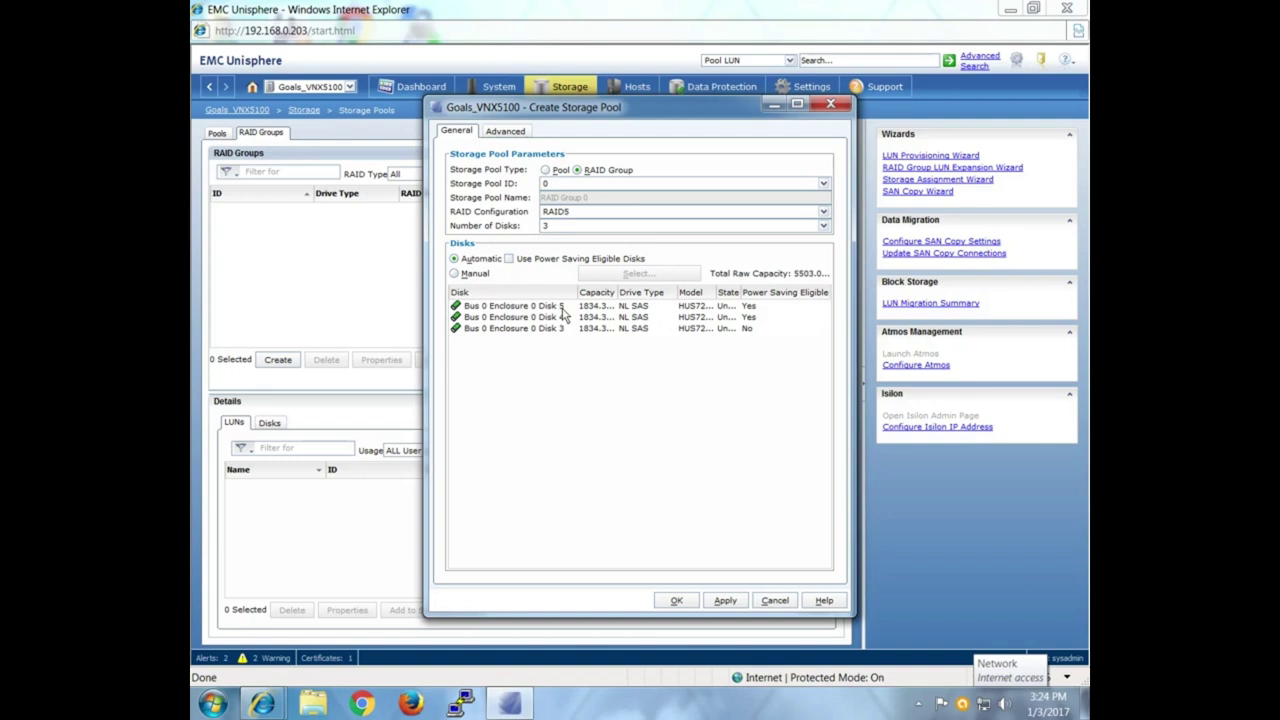
left_click(474, 276)
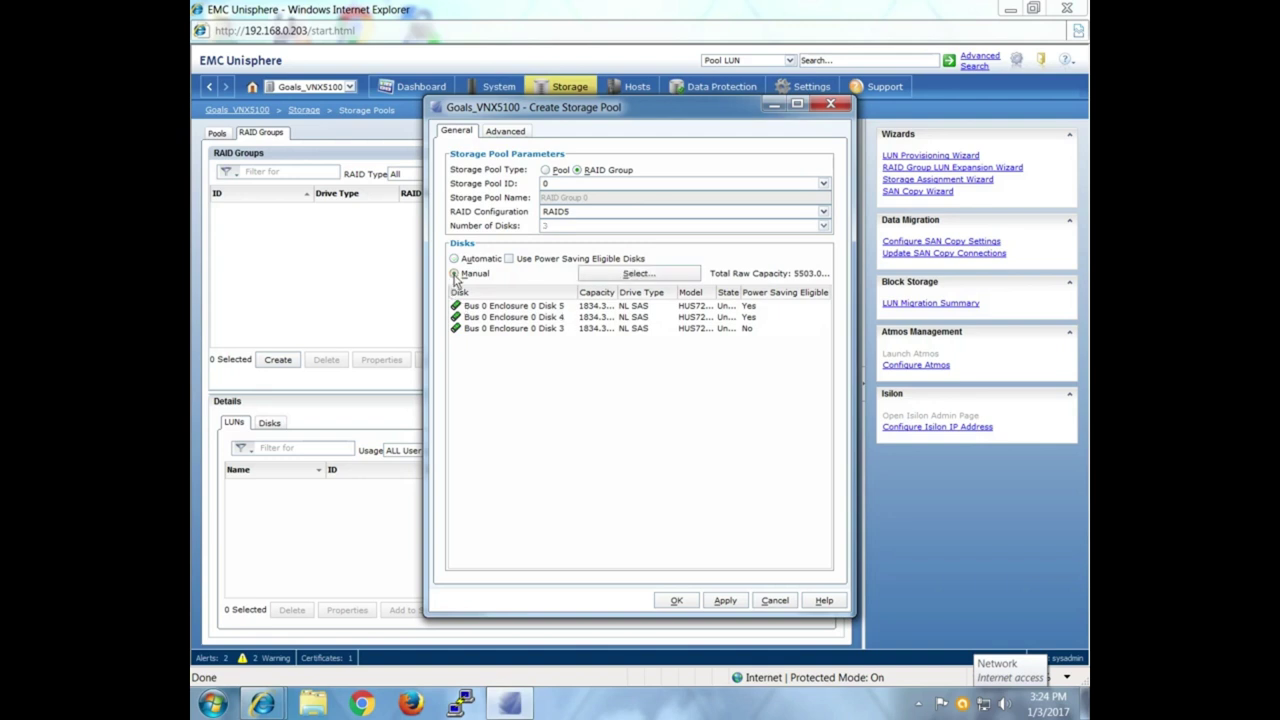
left_click(607, 274)
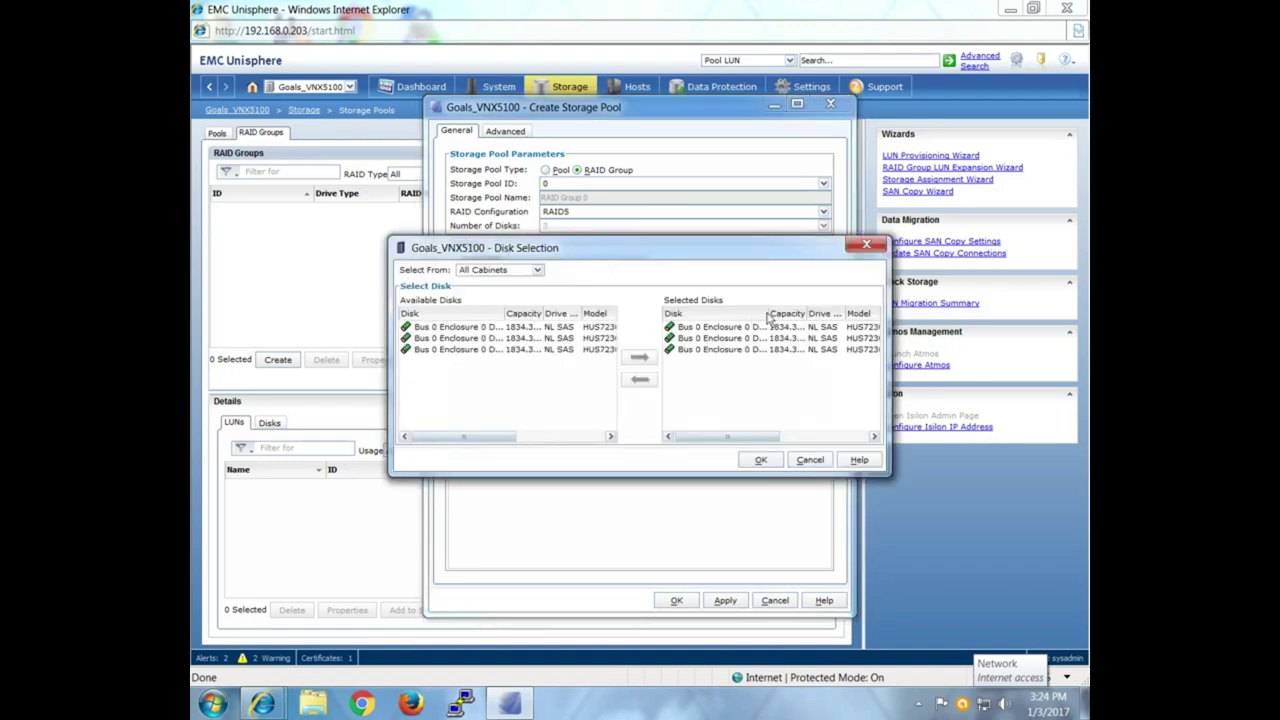
In Disk Selection, replace Disks 3, 4 and 5 with Disks 0, 1 and 2.
double_click(767, 320)
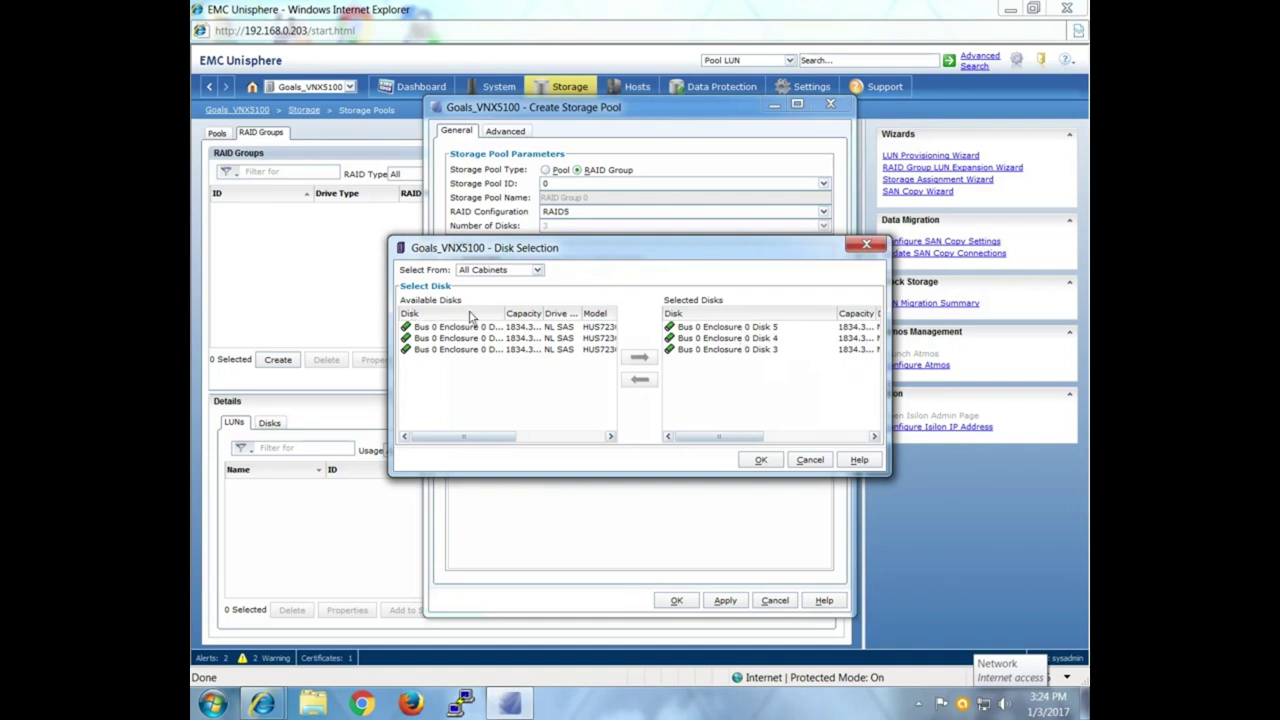
left_click_drag(503, 315, 533, 318)
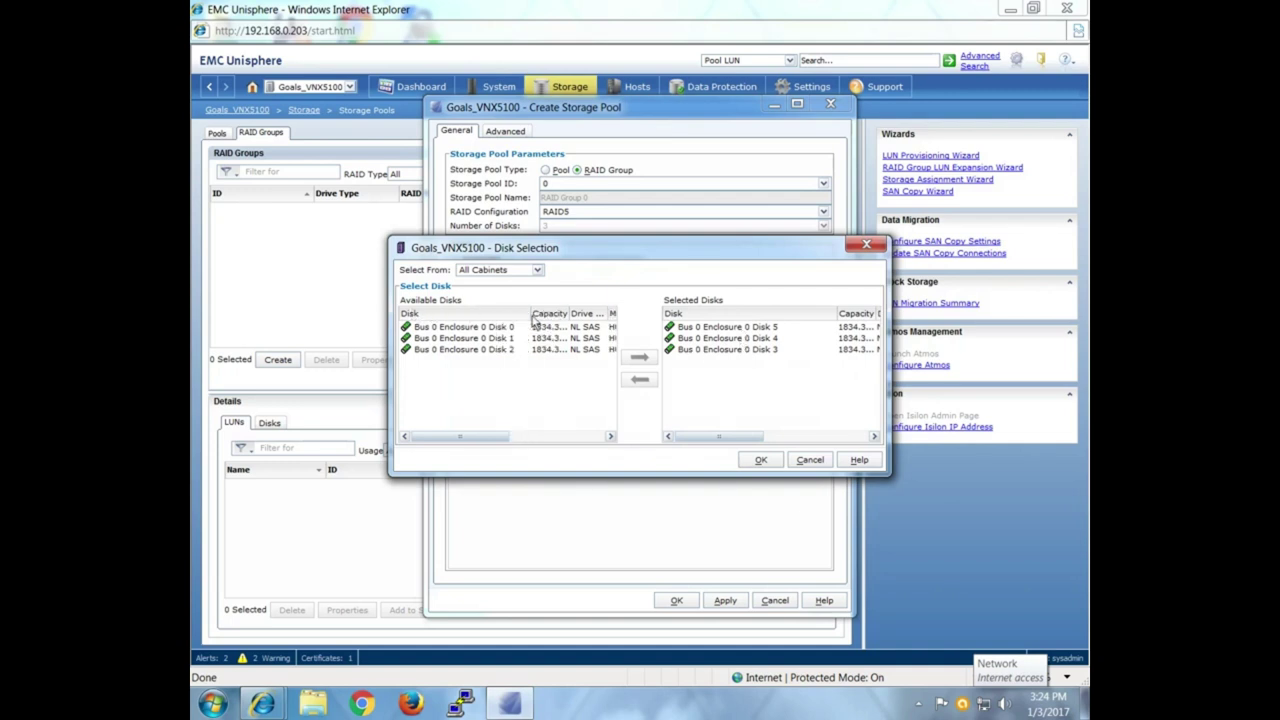
left_click(708, 328)
left_click(712, 349, "shift")
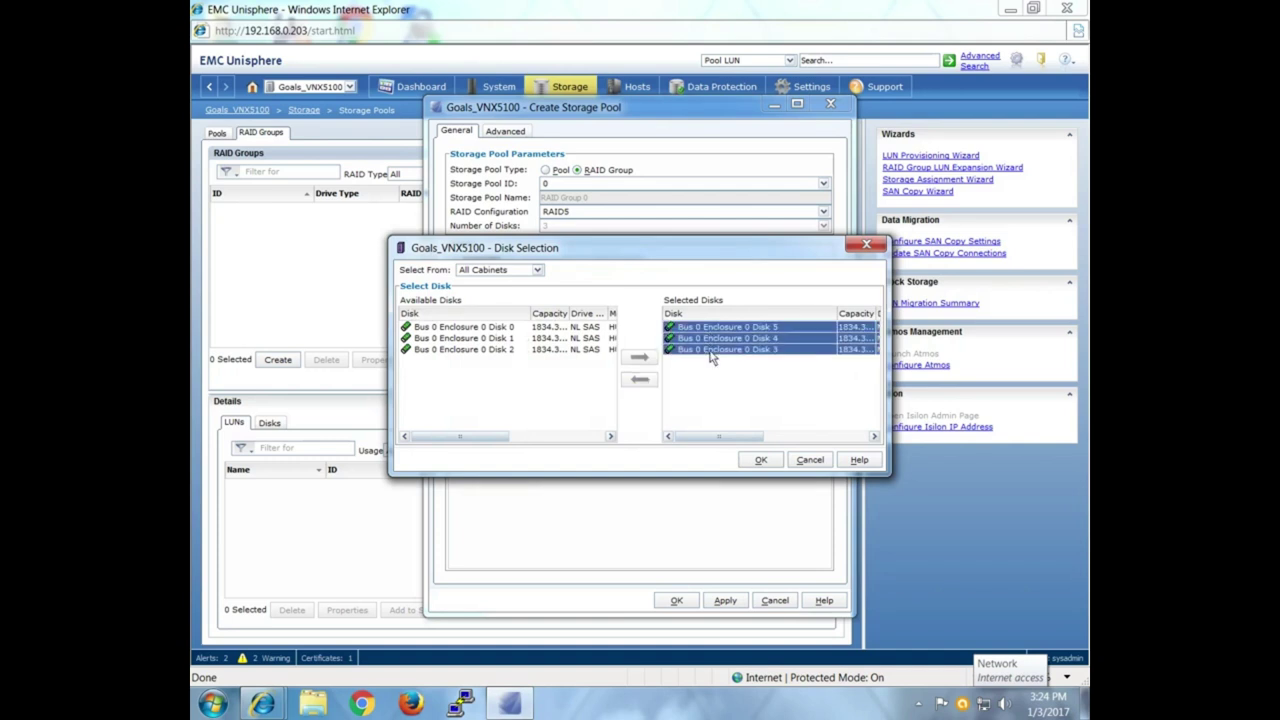
left_click(639, 379)
left_click_drag(497, 327, 577, 358)
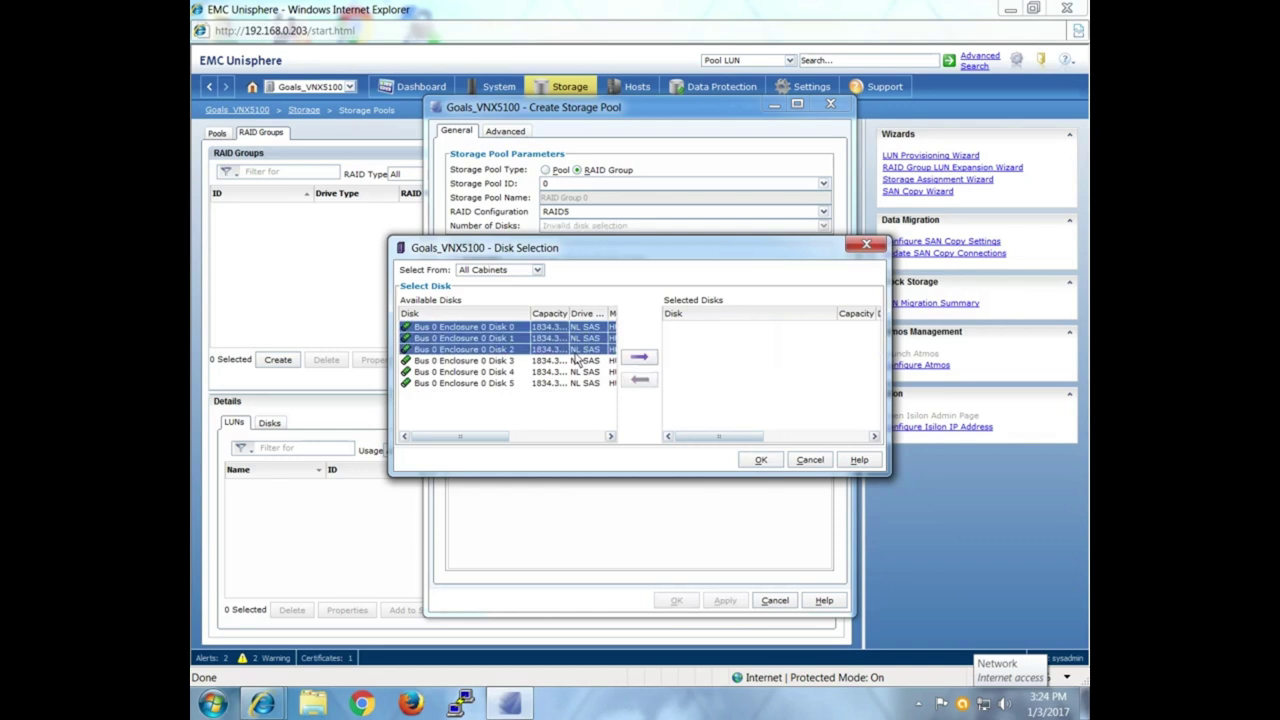
left_click(639, 357)
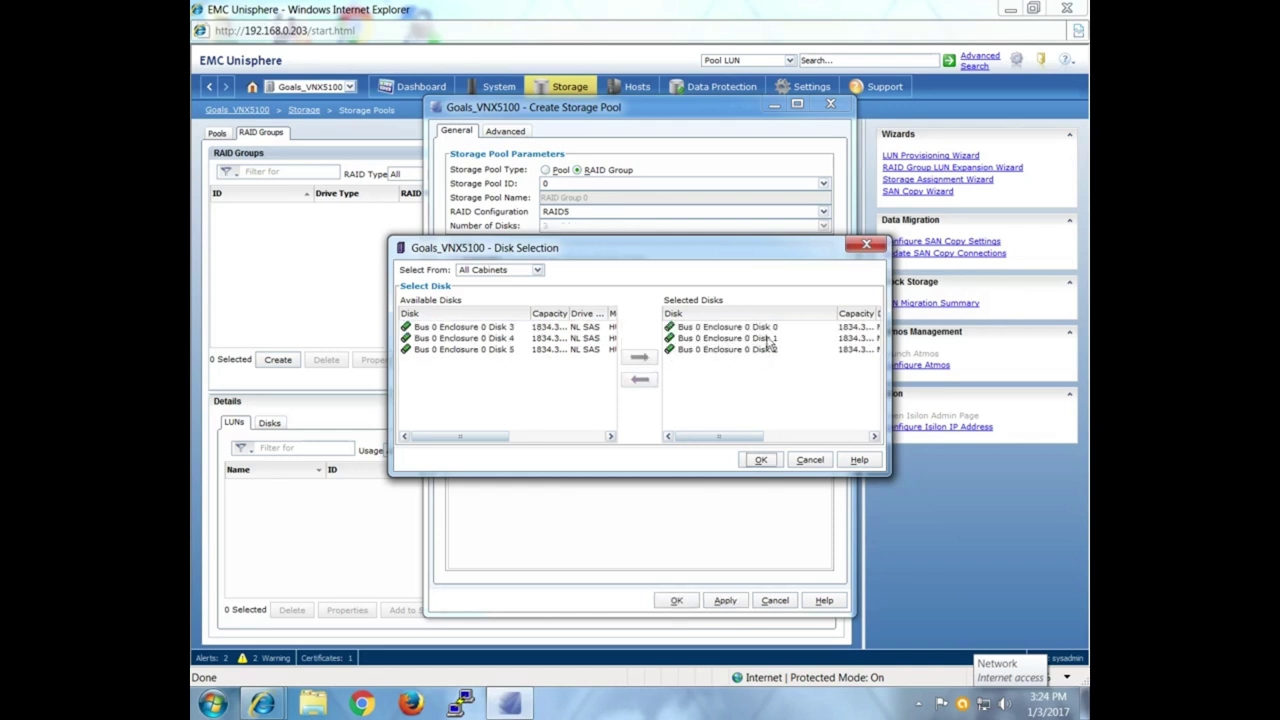
left_click(762, 461)
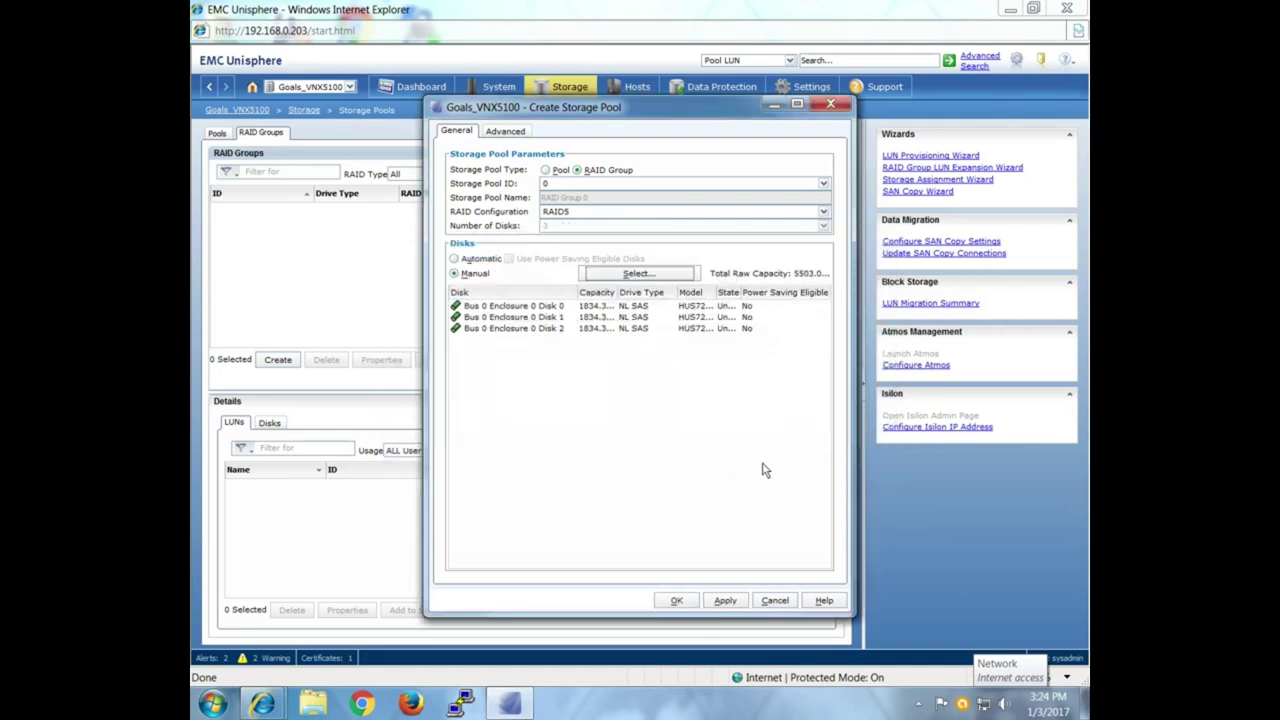
Create RAID Group 0, confirming both prompts and dismissing the success message.
left_click(687, 602)
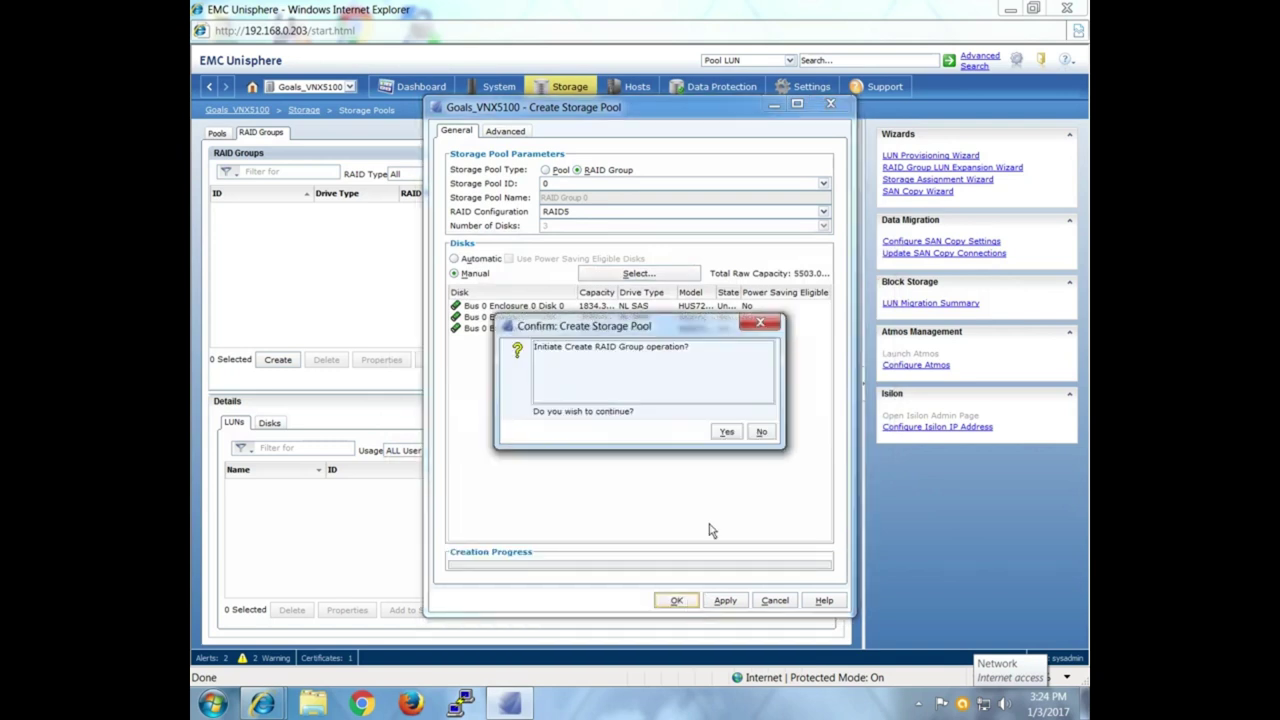
left_click(725, 434)
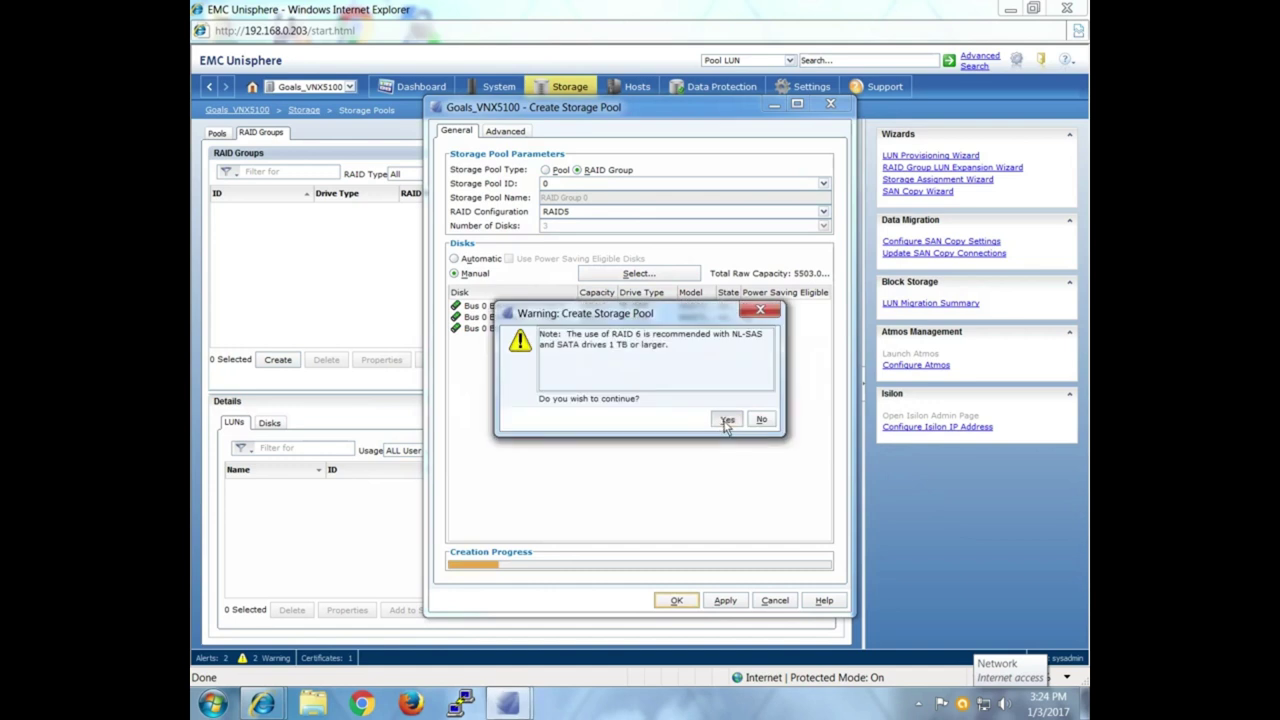
left_click(726, 426)
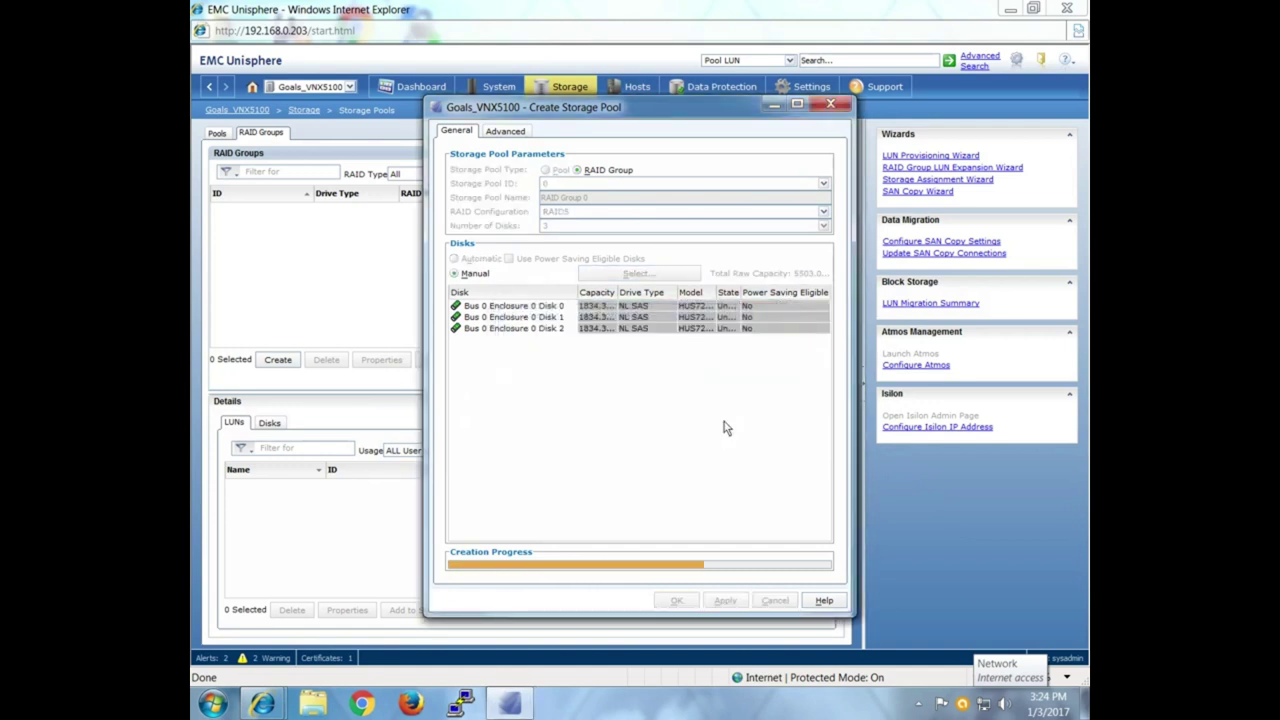
left_click(757, 431)
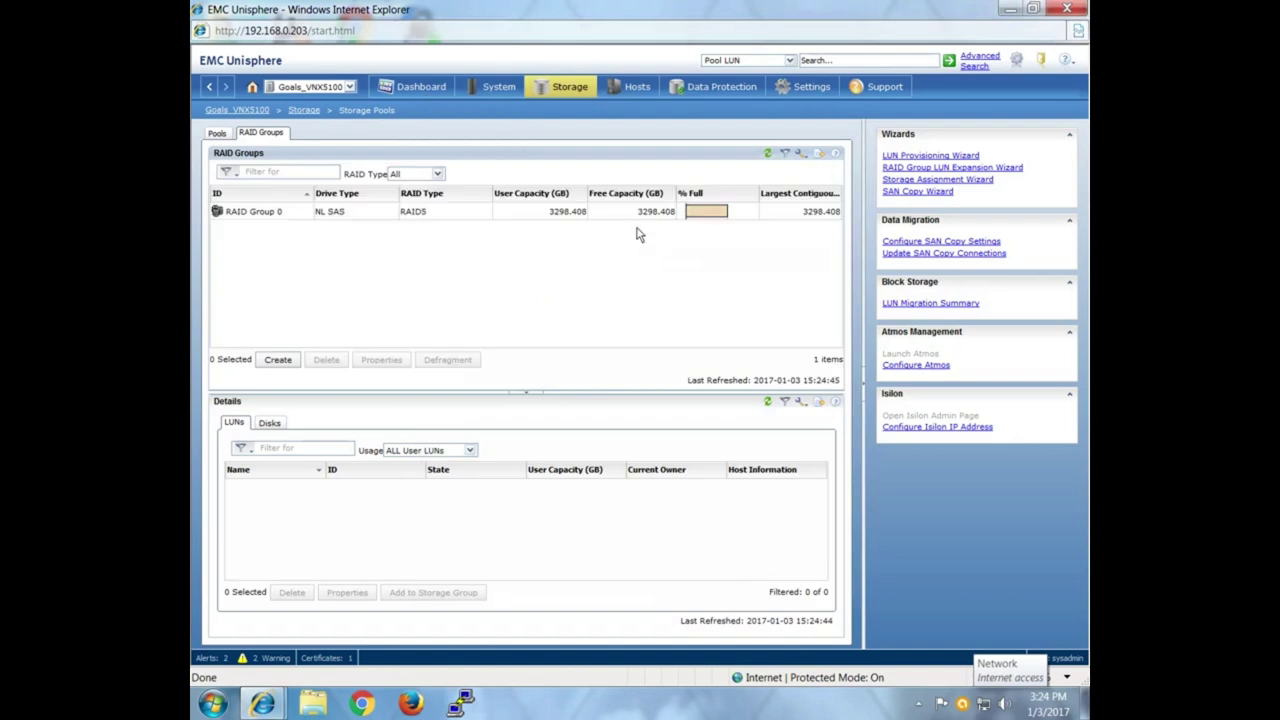
Start another RAID group configured as RAID1 with two disks.
left_click(285, 361)
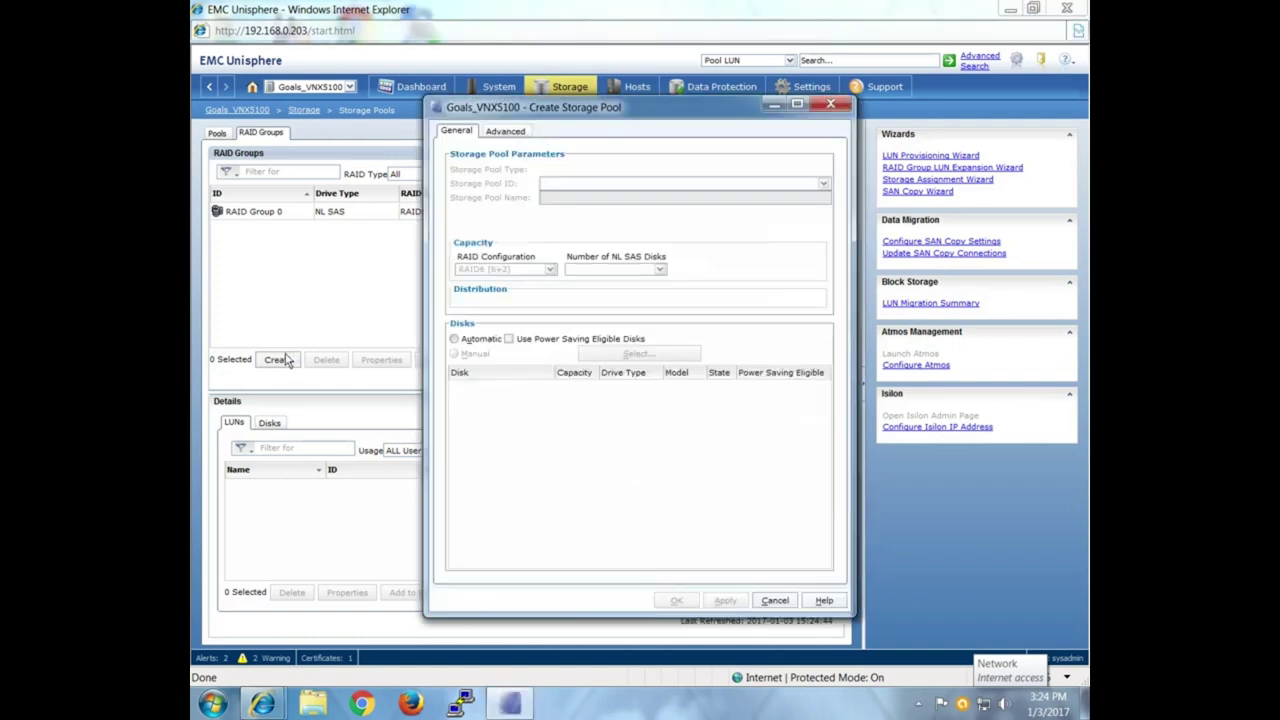
left_click(628, 212)
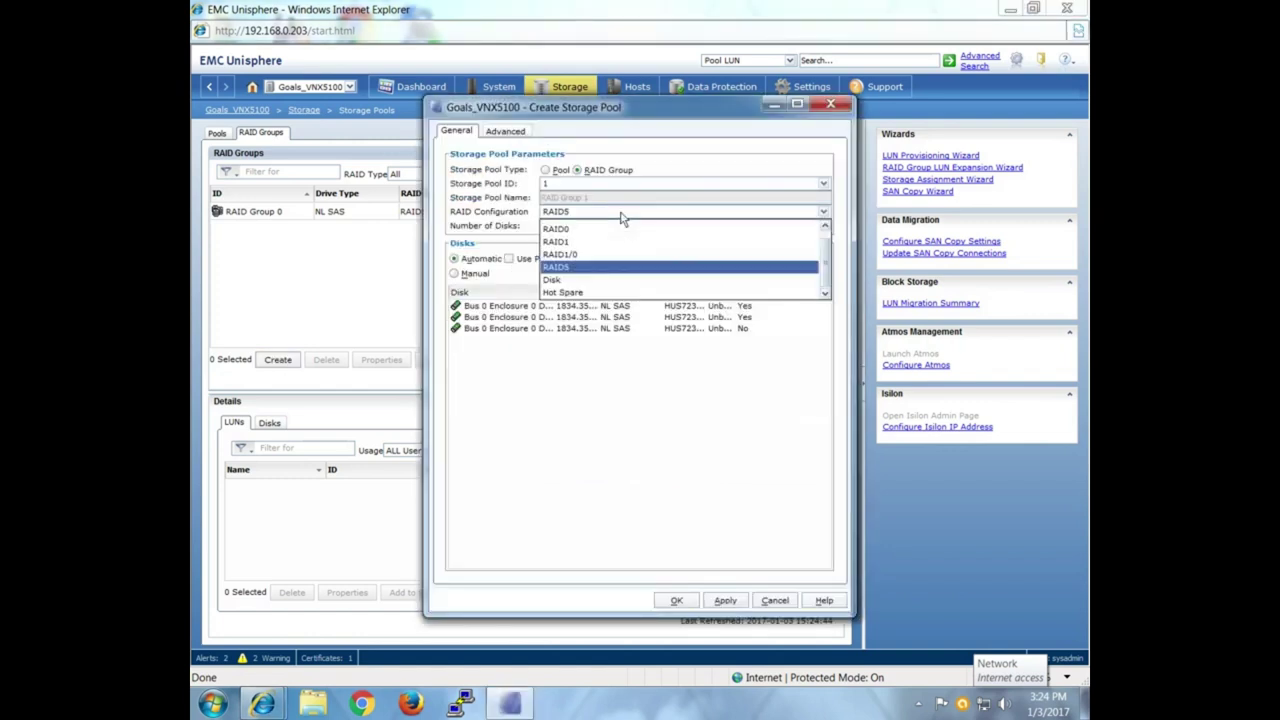
left_click(573, 243)
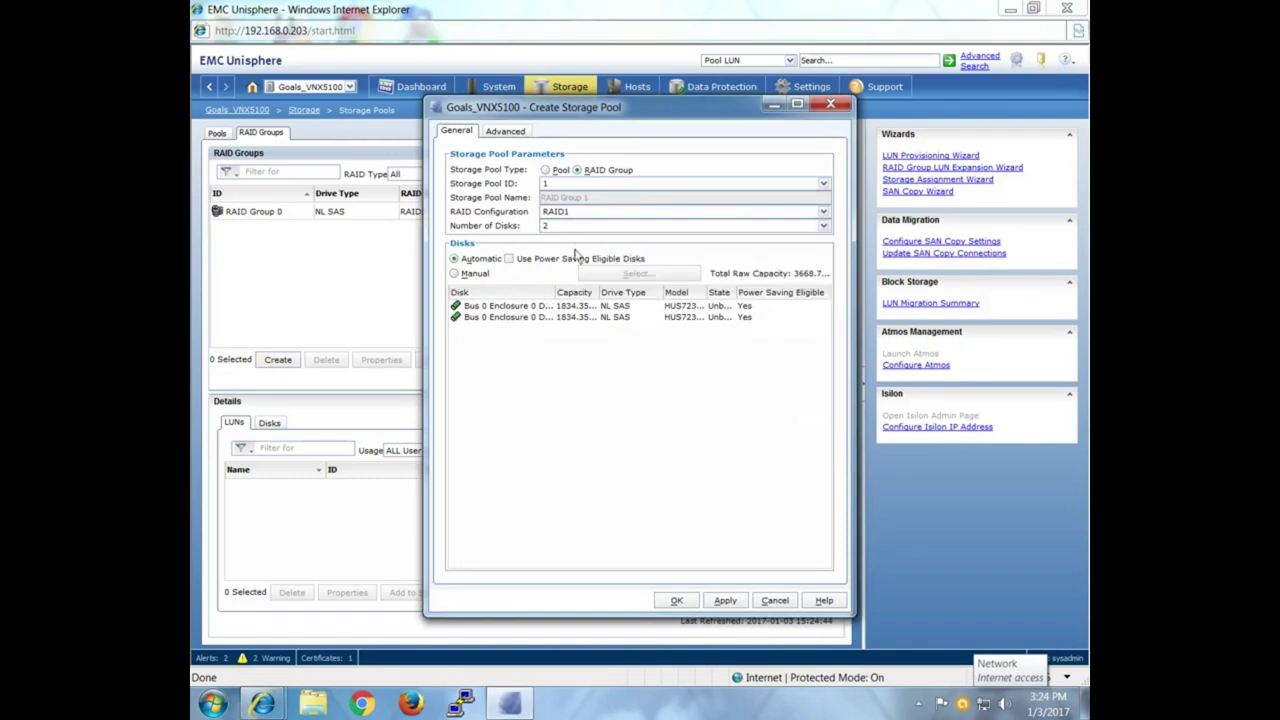
left_click(587, 226)
left_click(587, 239)
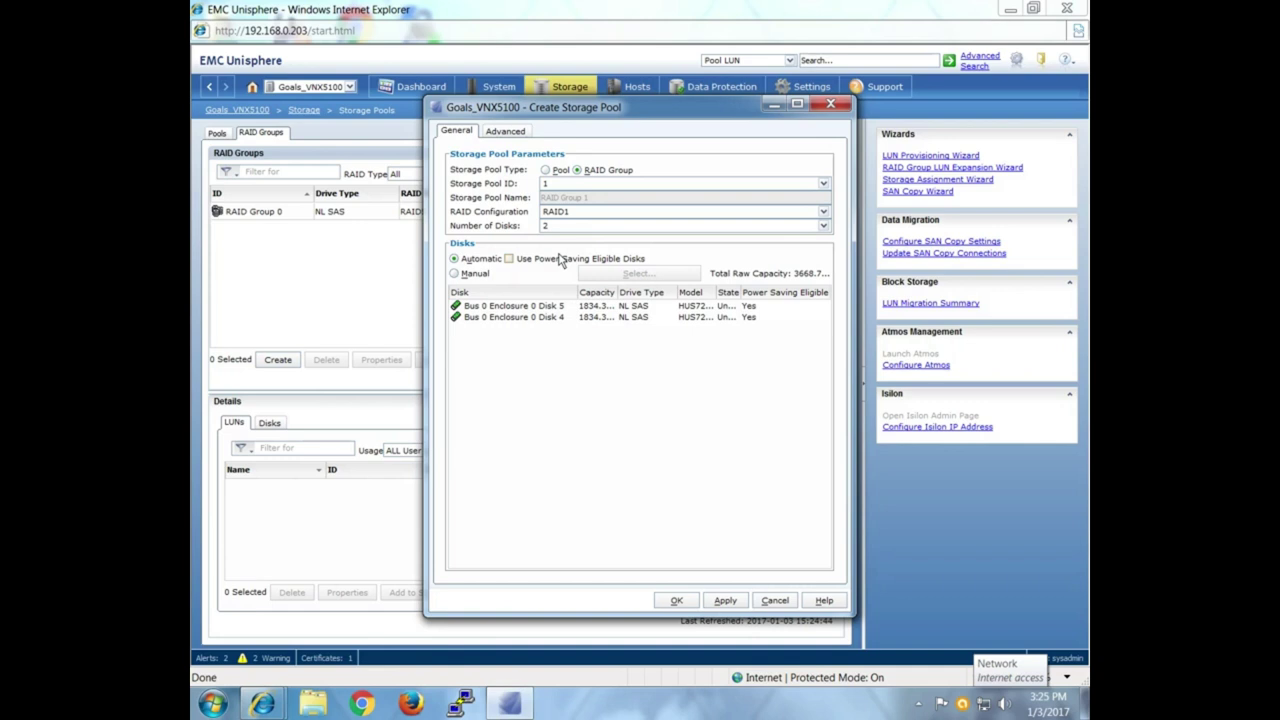
left_click(550, 318)
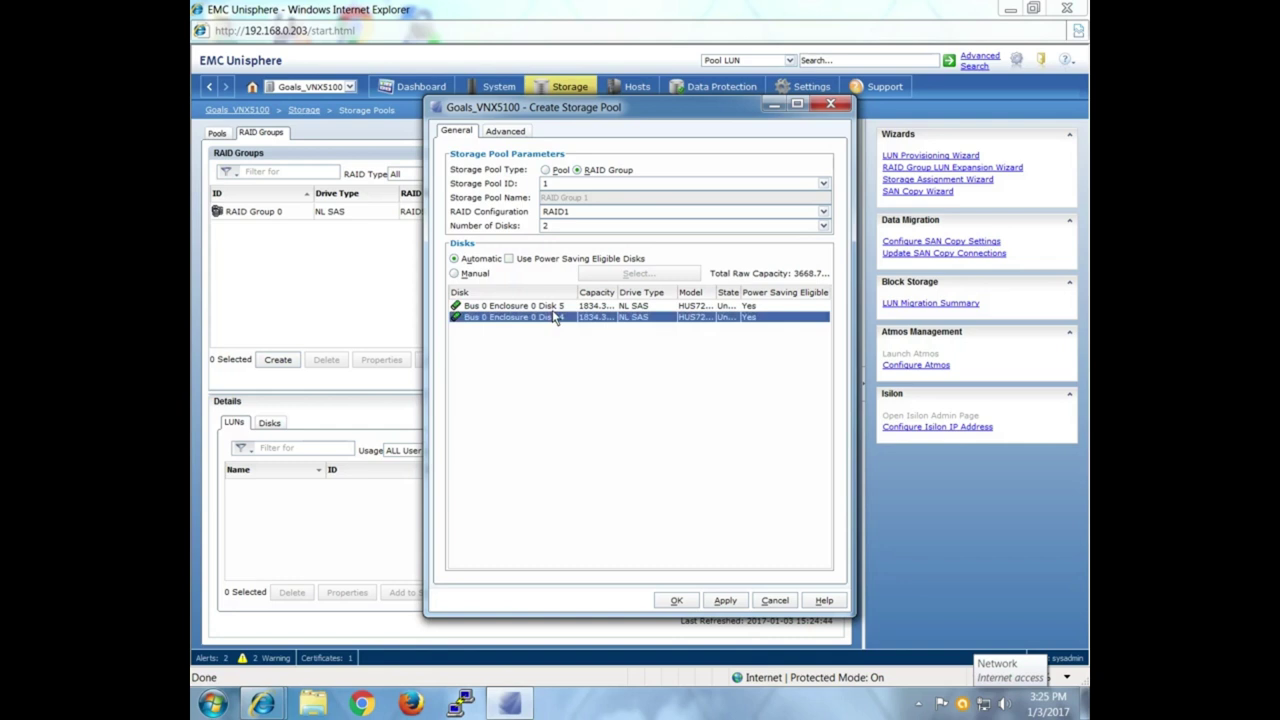
left_click(552, 309)
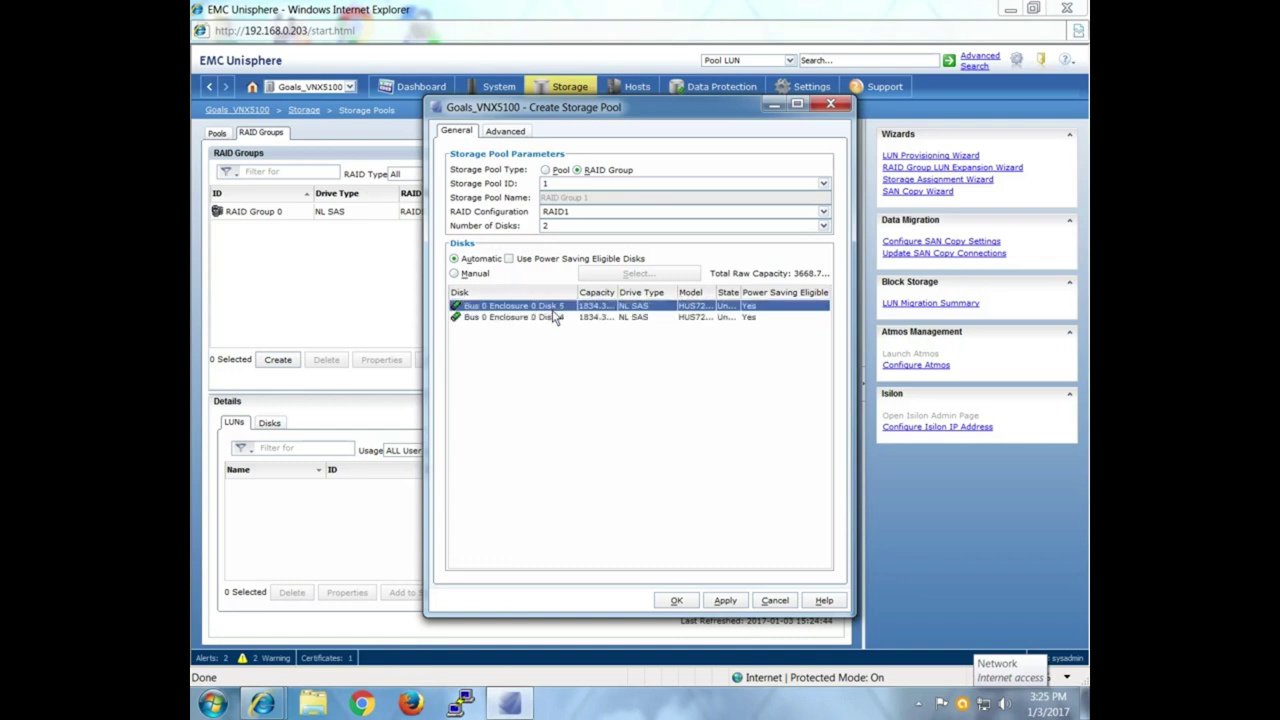
Manually choose Disks 4 and 3 for the group, swapping out Disk 5.
left_click(480, 275)
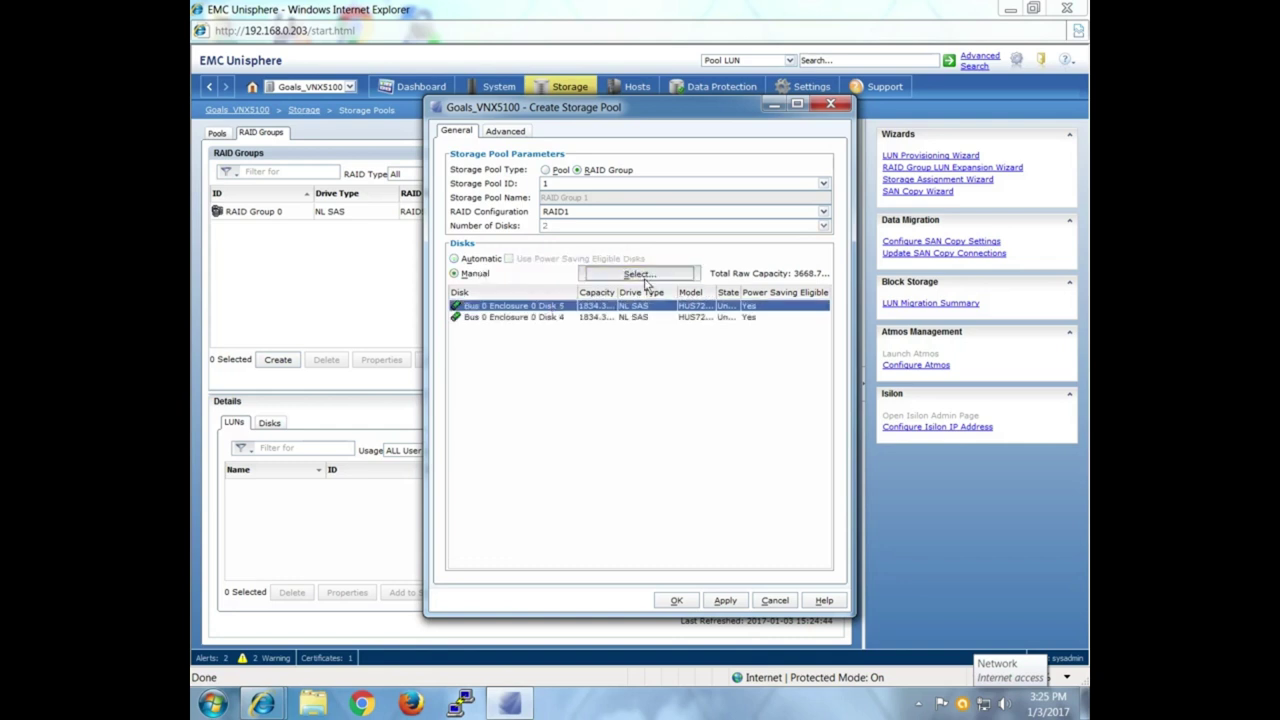
left_click(640, 275)
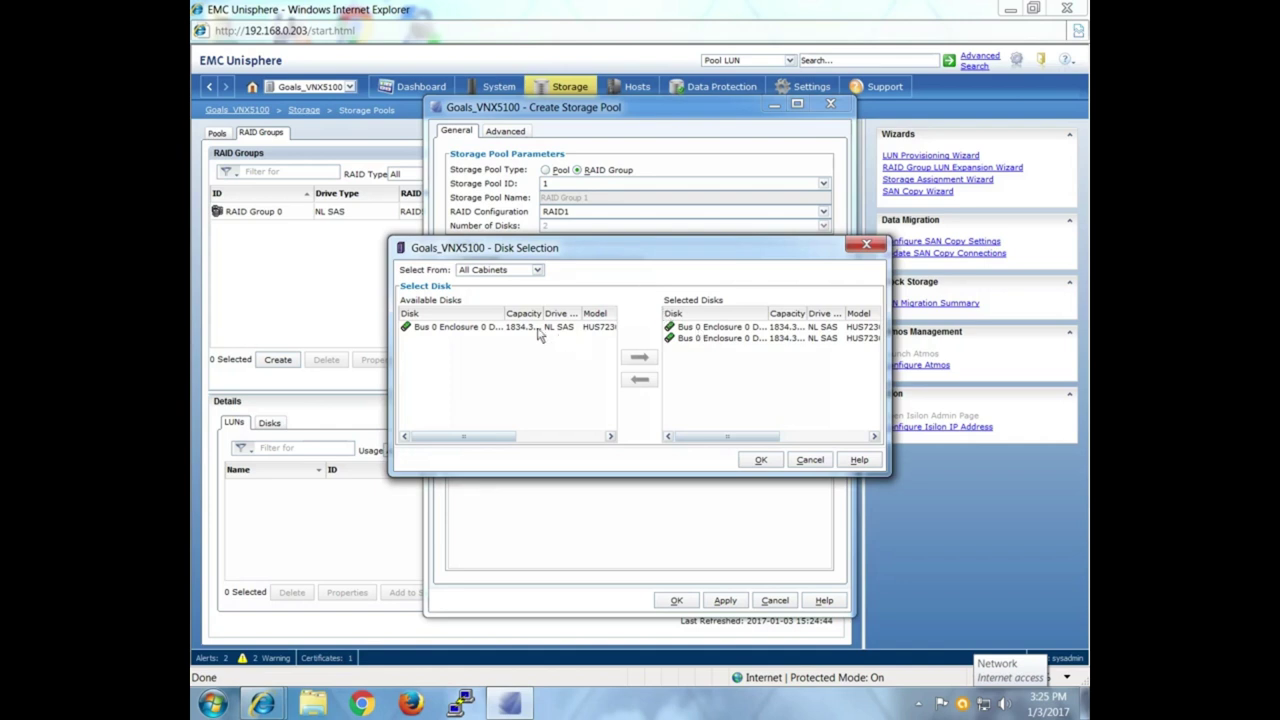
left_click(538, 330)
left_click(506, 316)
left_click_drag(506, 316, 531, 316)
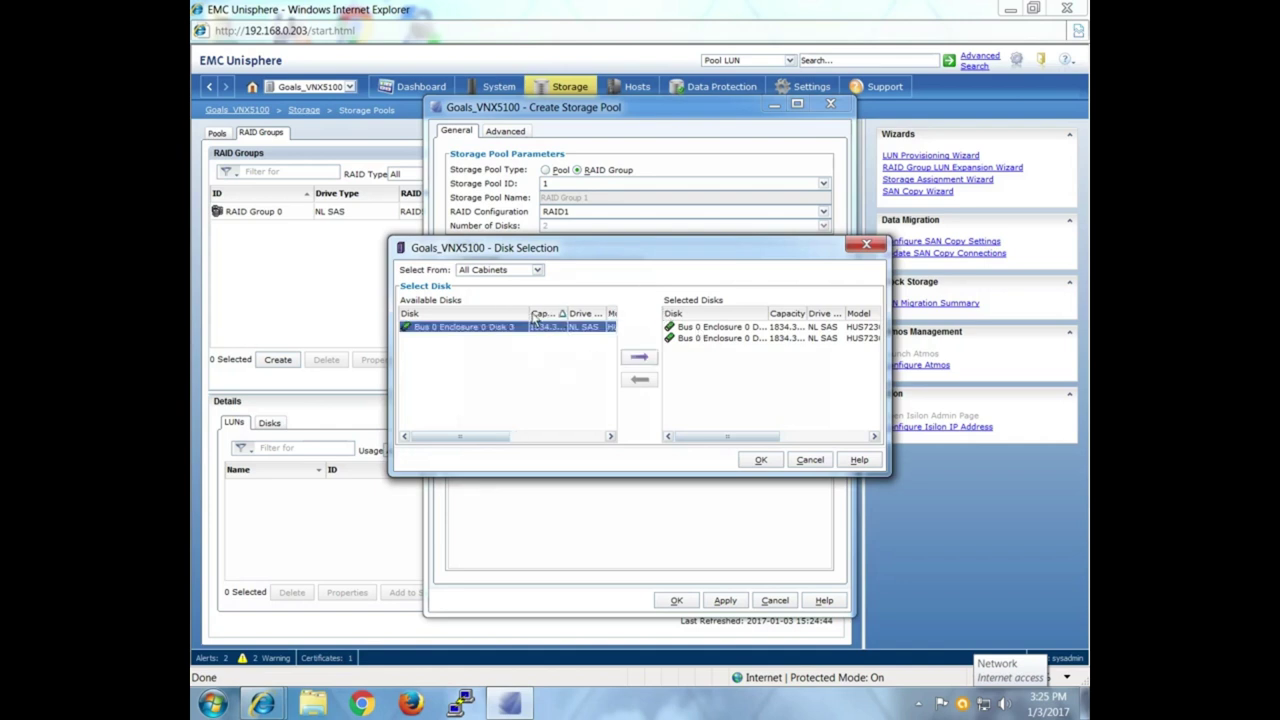
left_click(634, 367)
left_click_drag(767, 315, 793, 333)
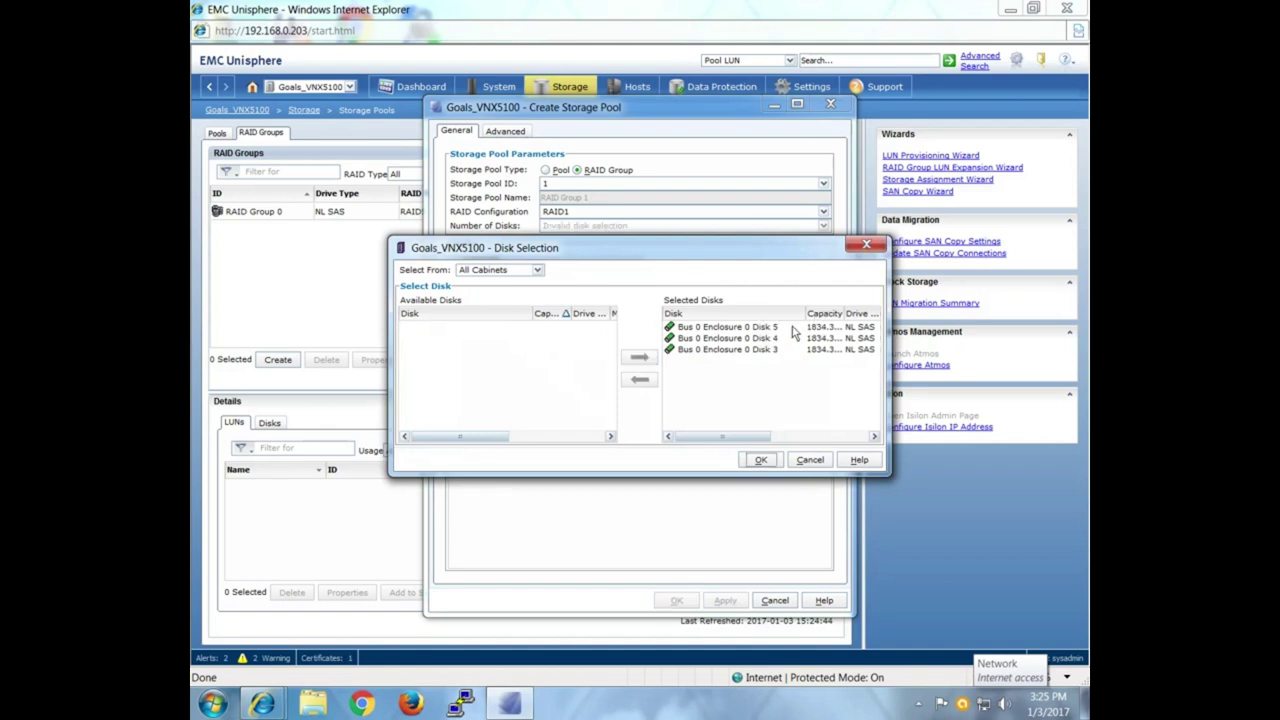
left_click(790, 328)
left_click(639, 379)
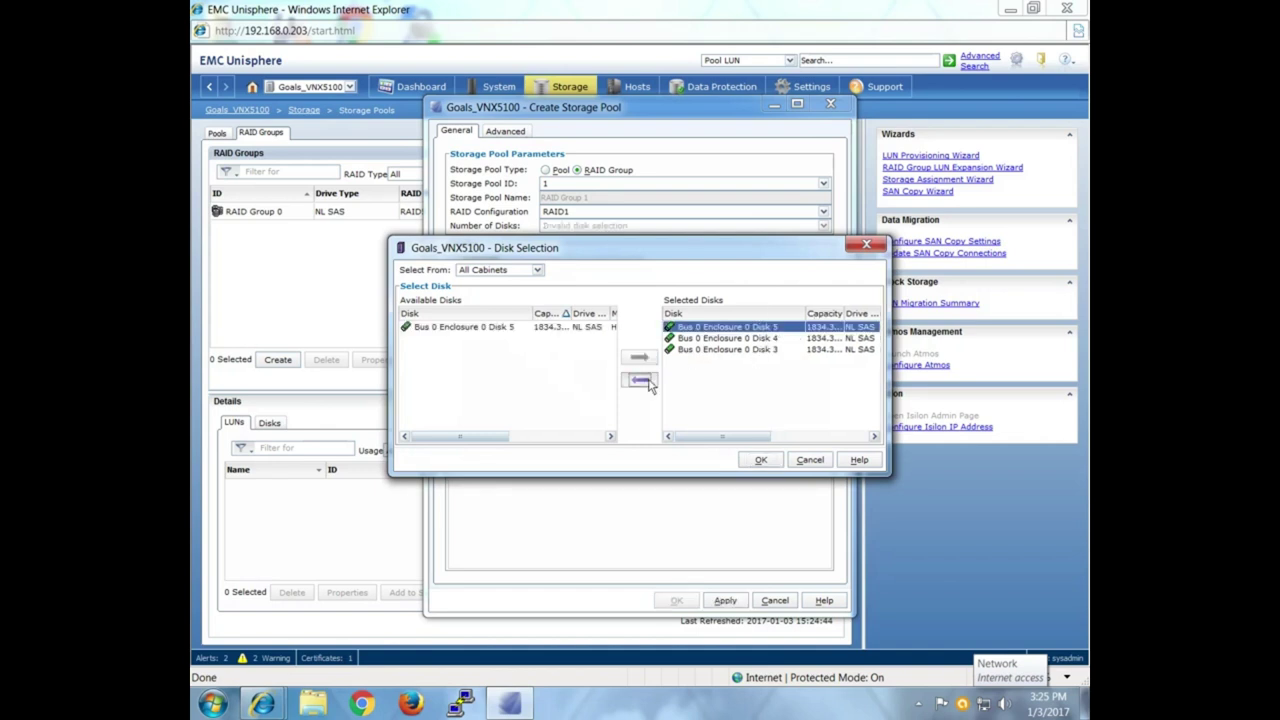
left_click(760, 460)
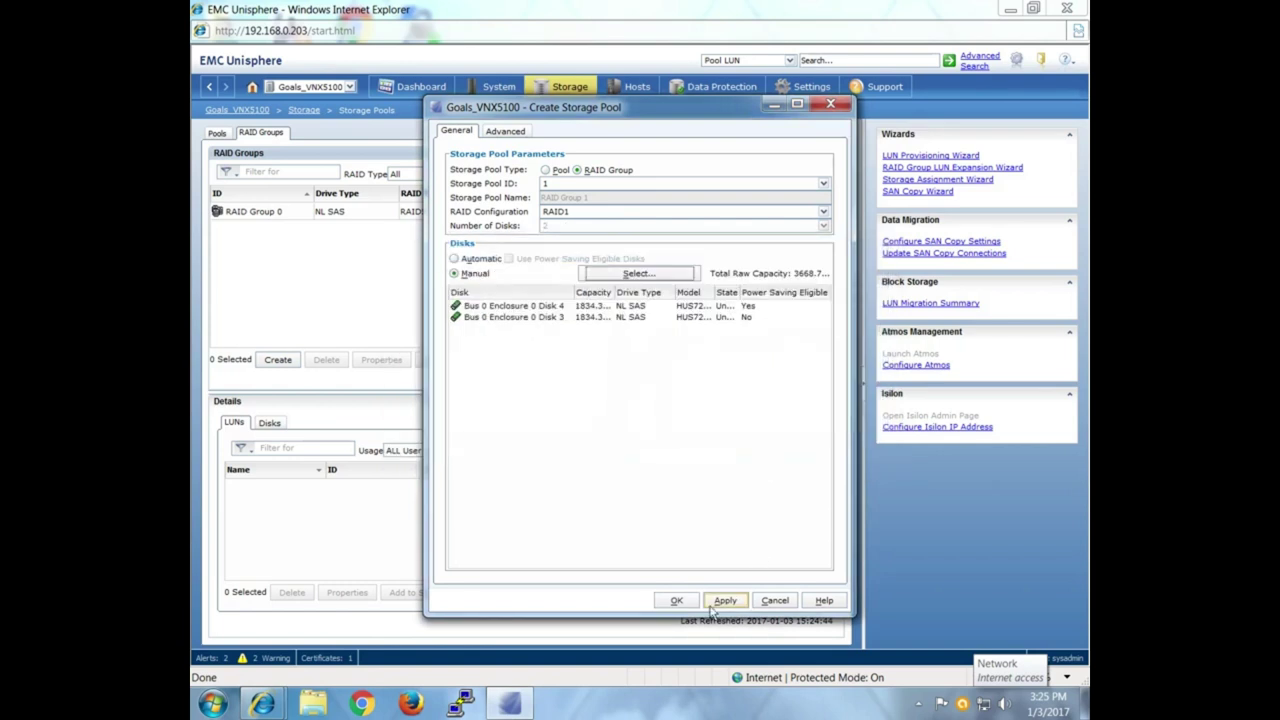
Create RAID Group 1, confirming both prompts and dismissing the success message.
left_click(676, 601)
left_click(727, 433)
left_click(730, 424)
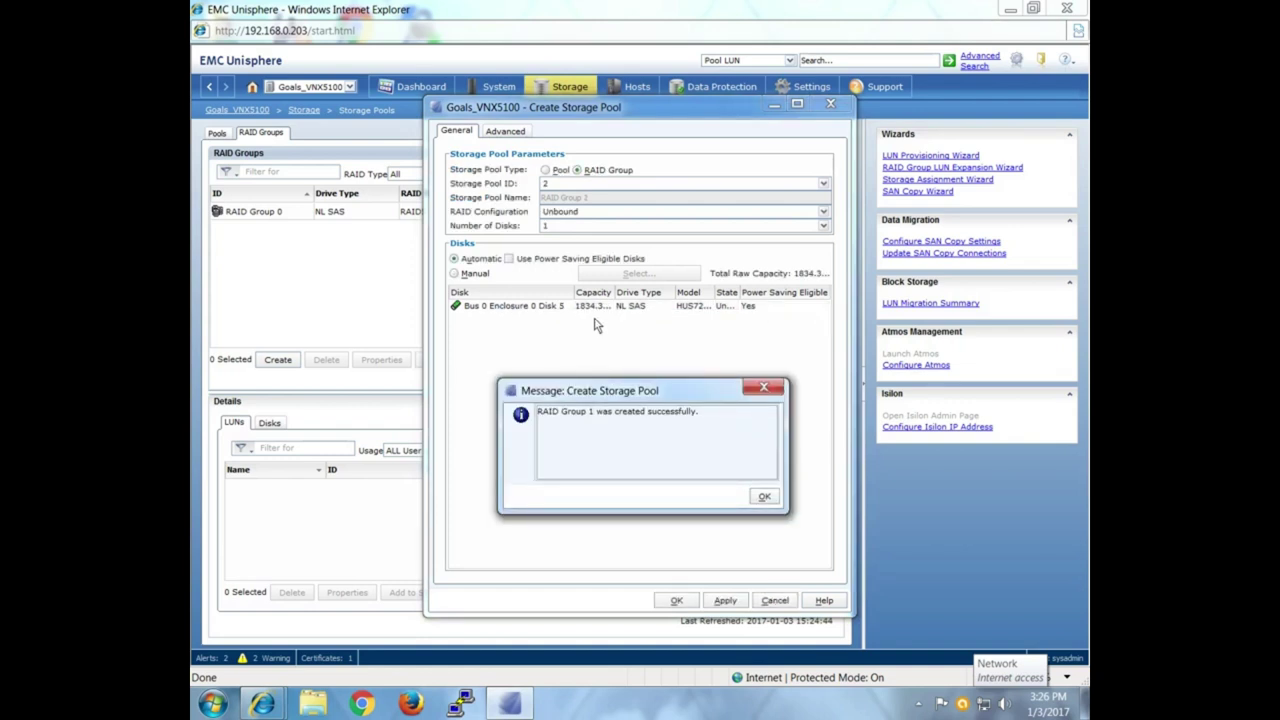
left_click(760, 497)
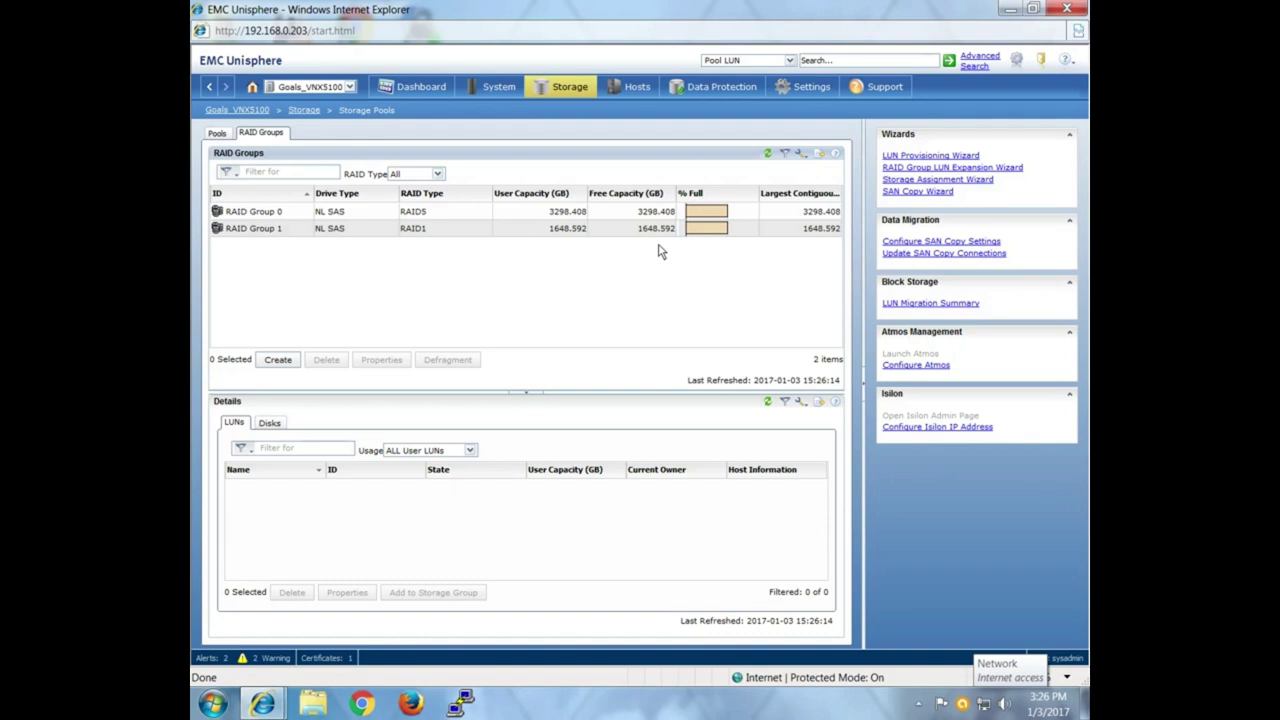
left_click(282, 360)
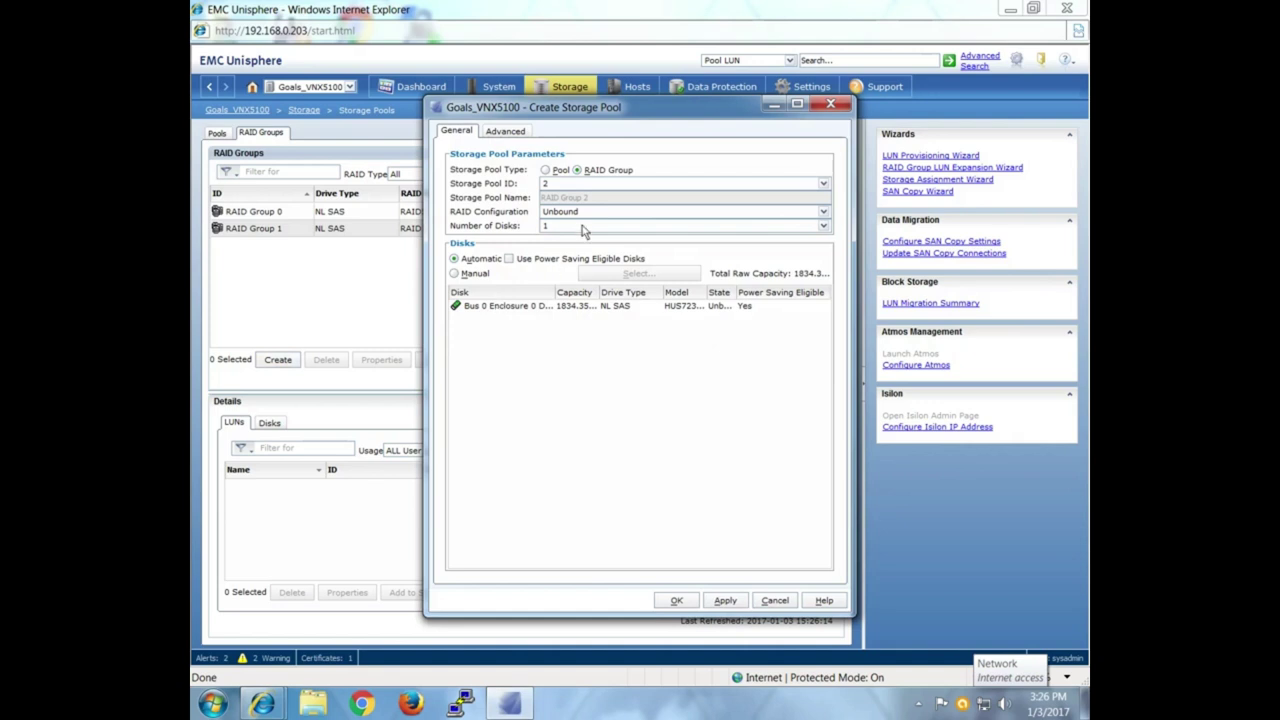
Make the new group a Hot Spare and create it, dismissing the RAID Group 2 success message.
left_click(592, 211)
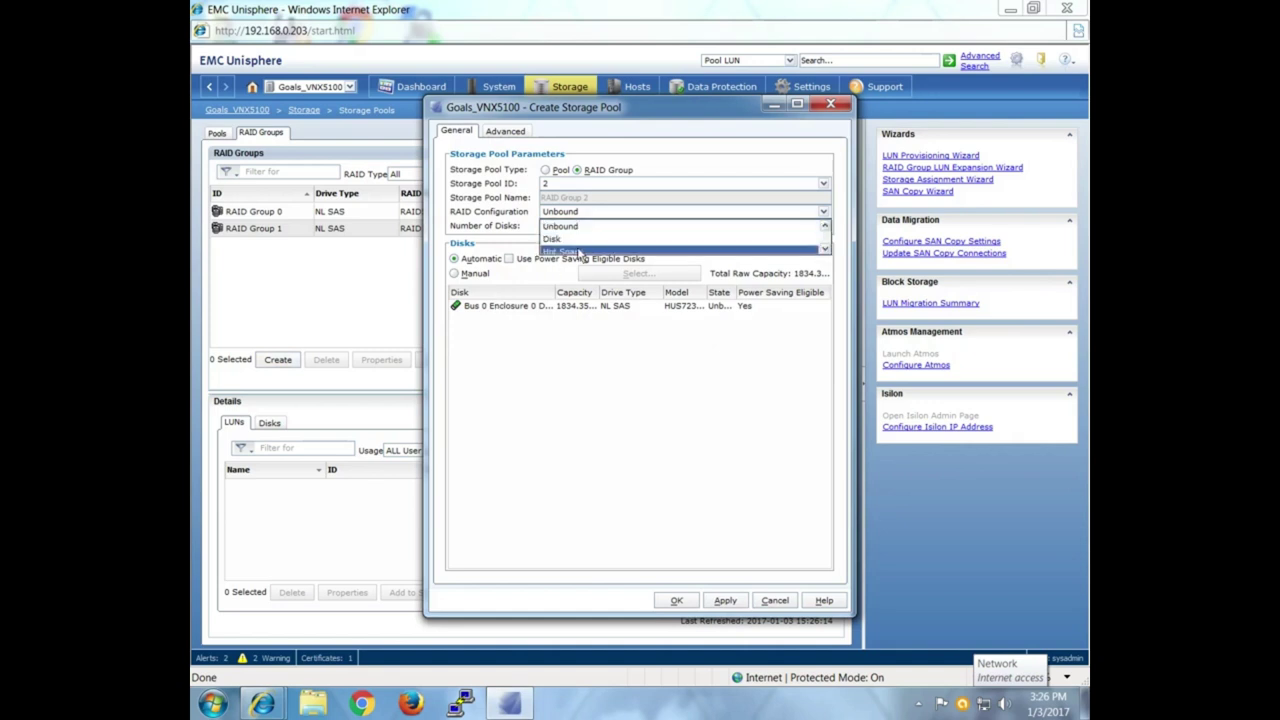
left_click(580, 252)
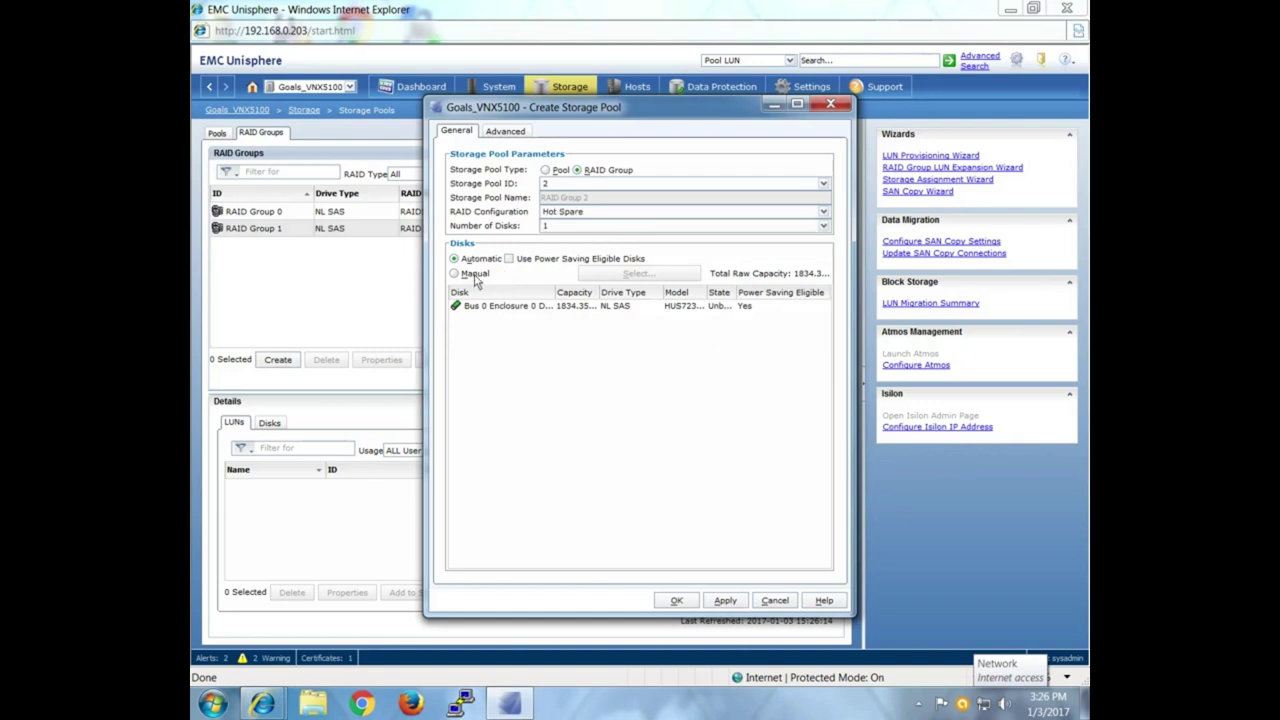
left_click(676, 600)
left_click(728, 431)
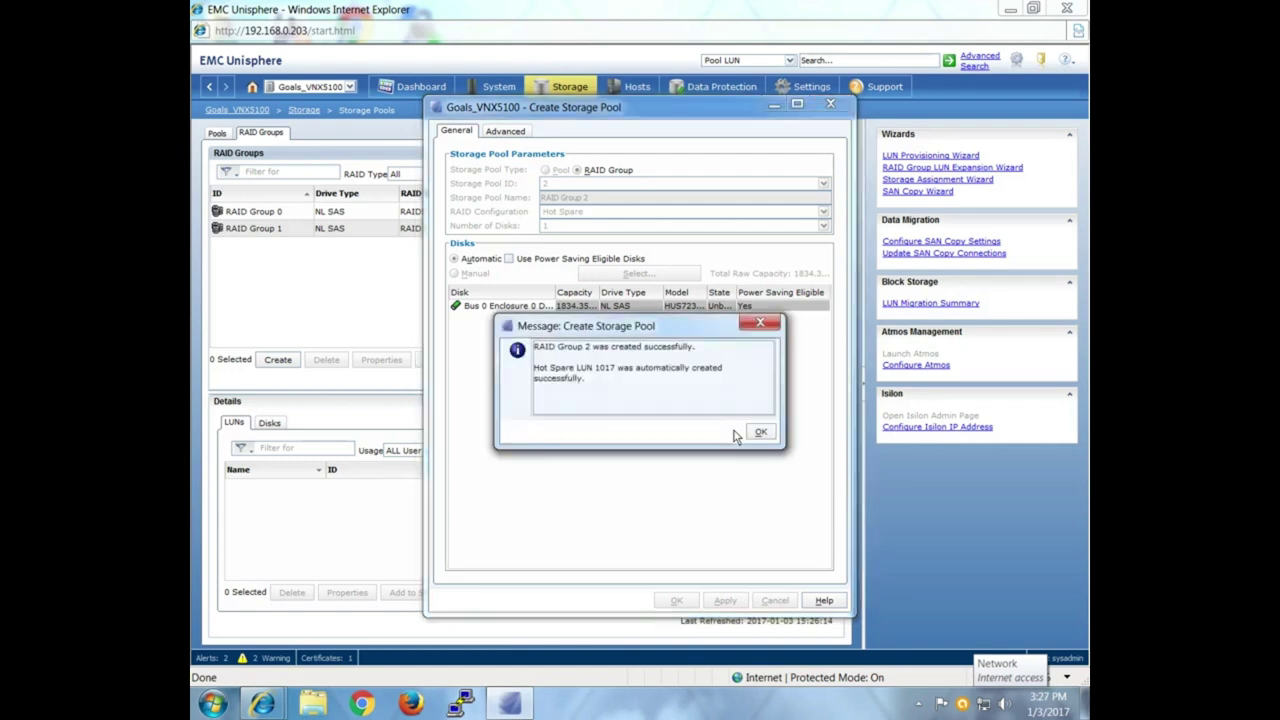
left_click(760, 432)
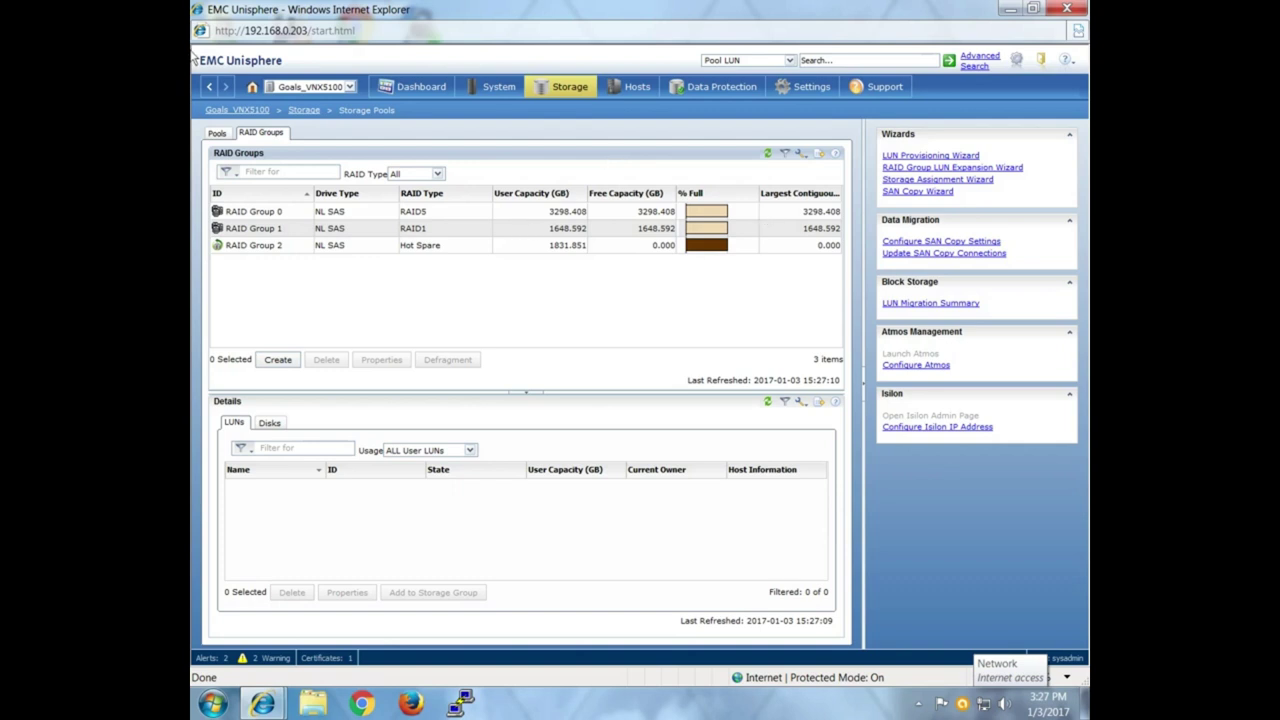
Go to Storage > LUNs and start a new LUN built from a RAID group.
mouse_move(578, 92)
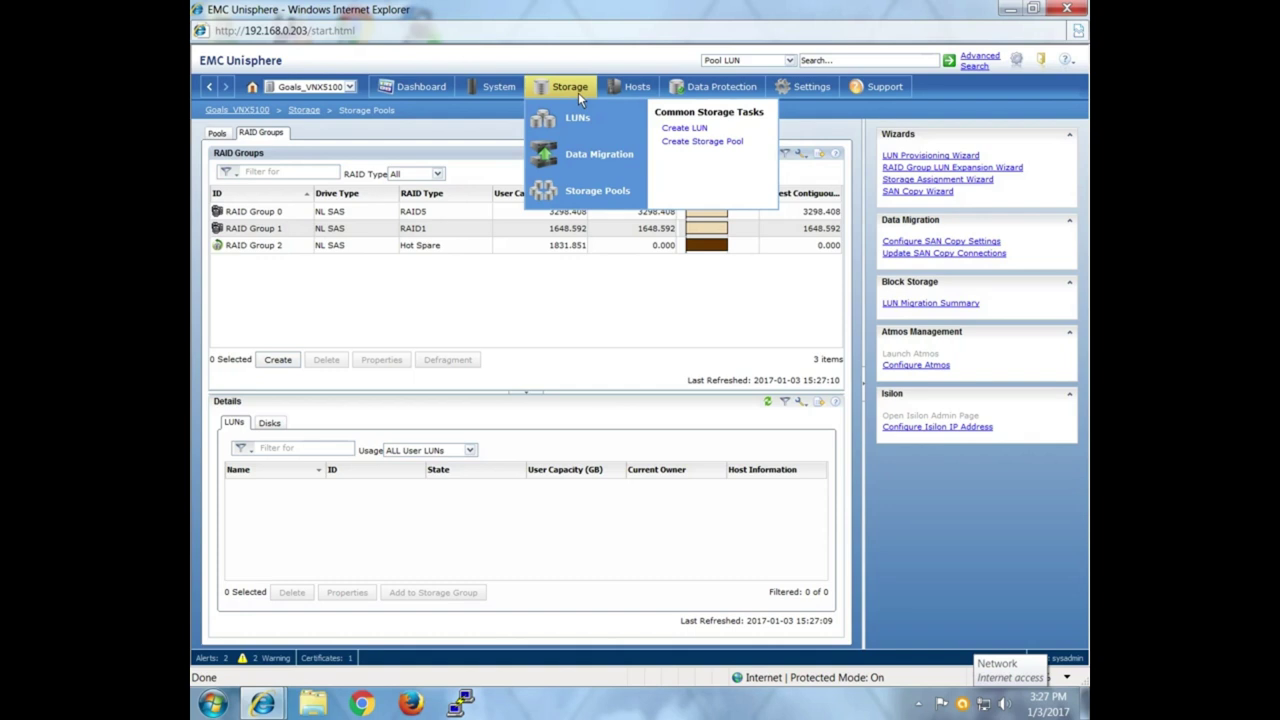
left_click(555, 87)
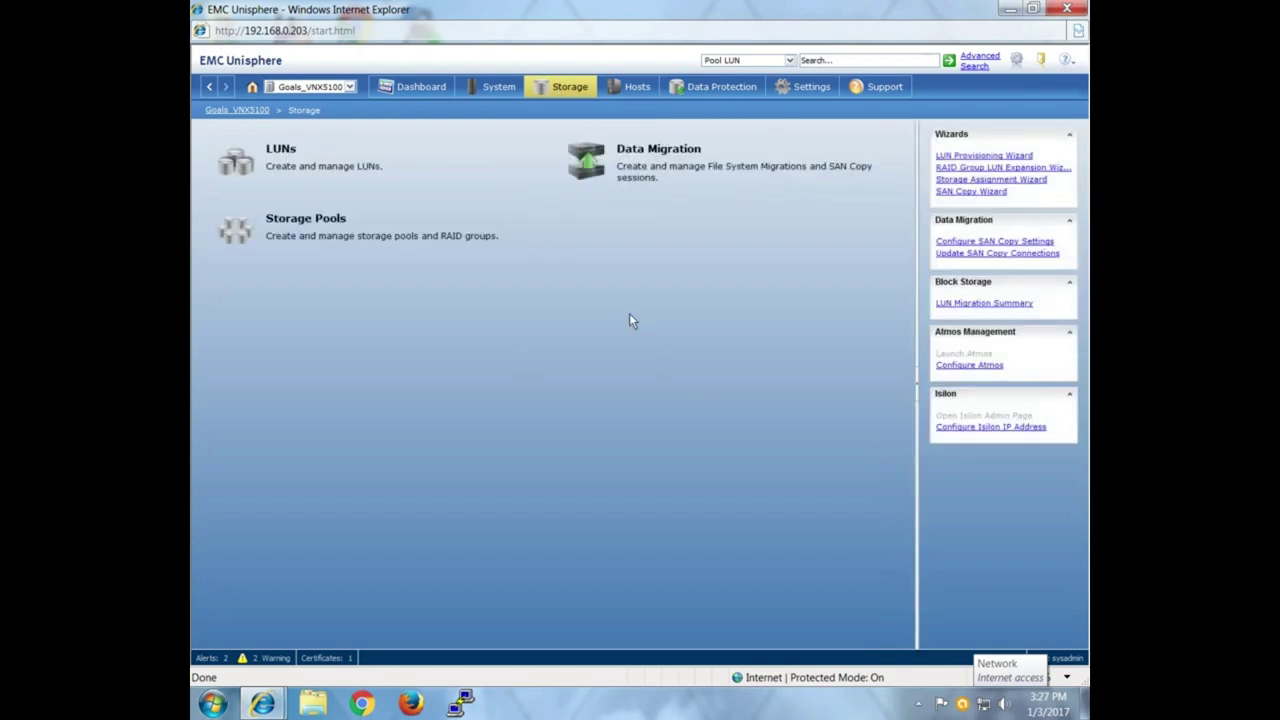
left_click(316, 158)
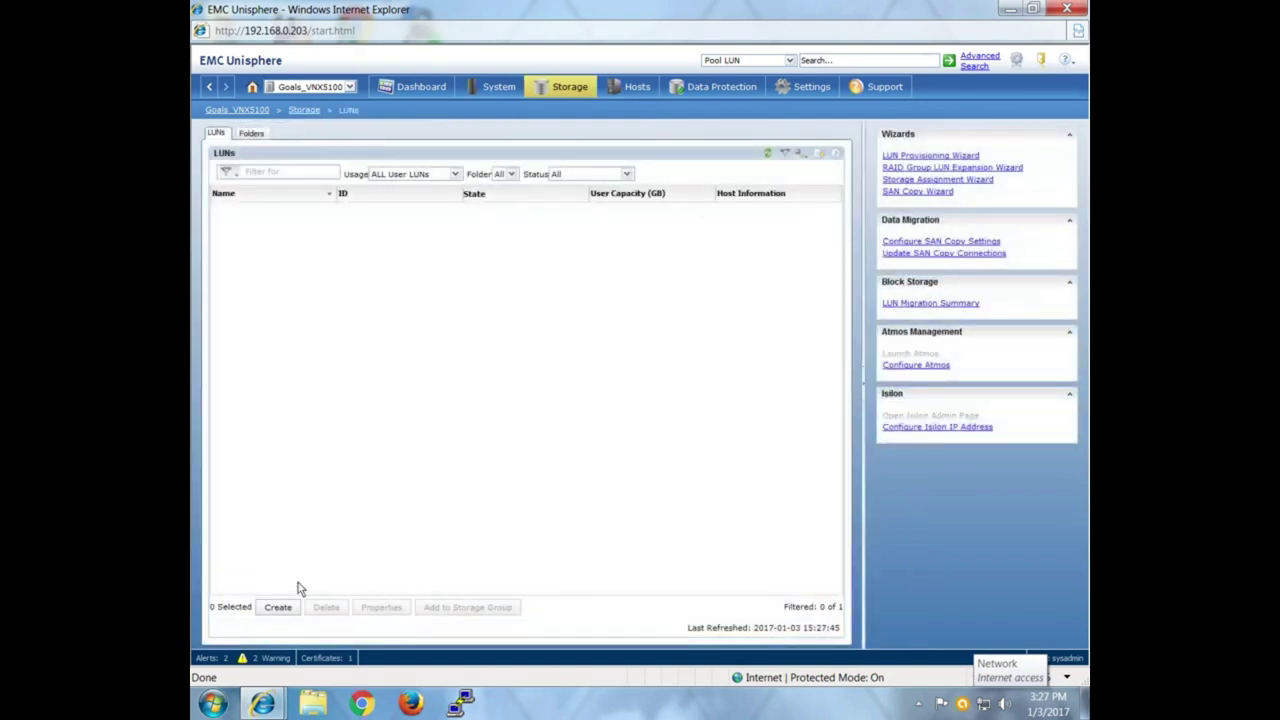
left_click(278, 607)
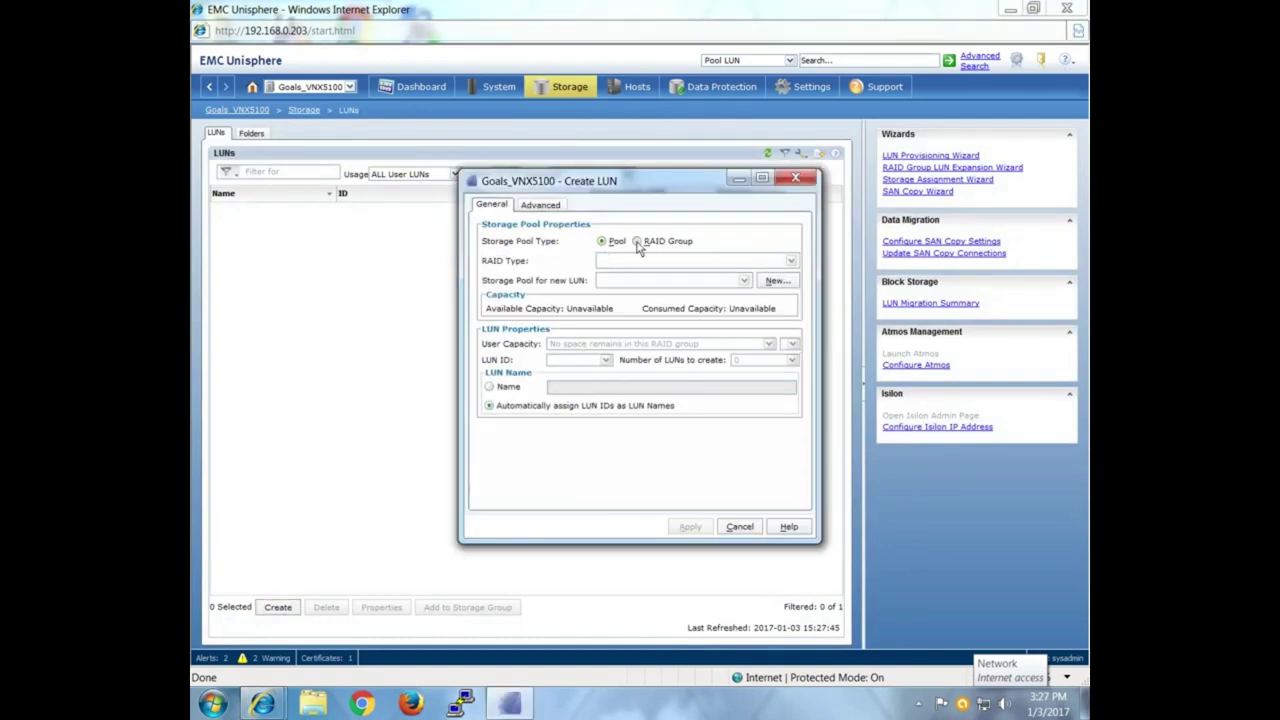
left_click(637, 241)
Choose RAID5 and RAID Group 0 (3298.408 GB free) for the new LUN, then edit its capacity.
left_click(642, 262)
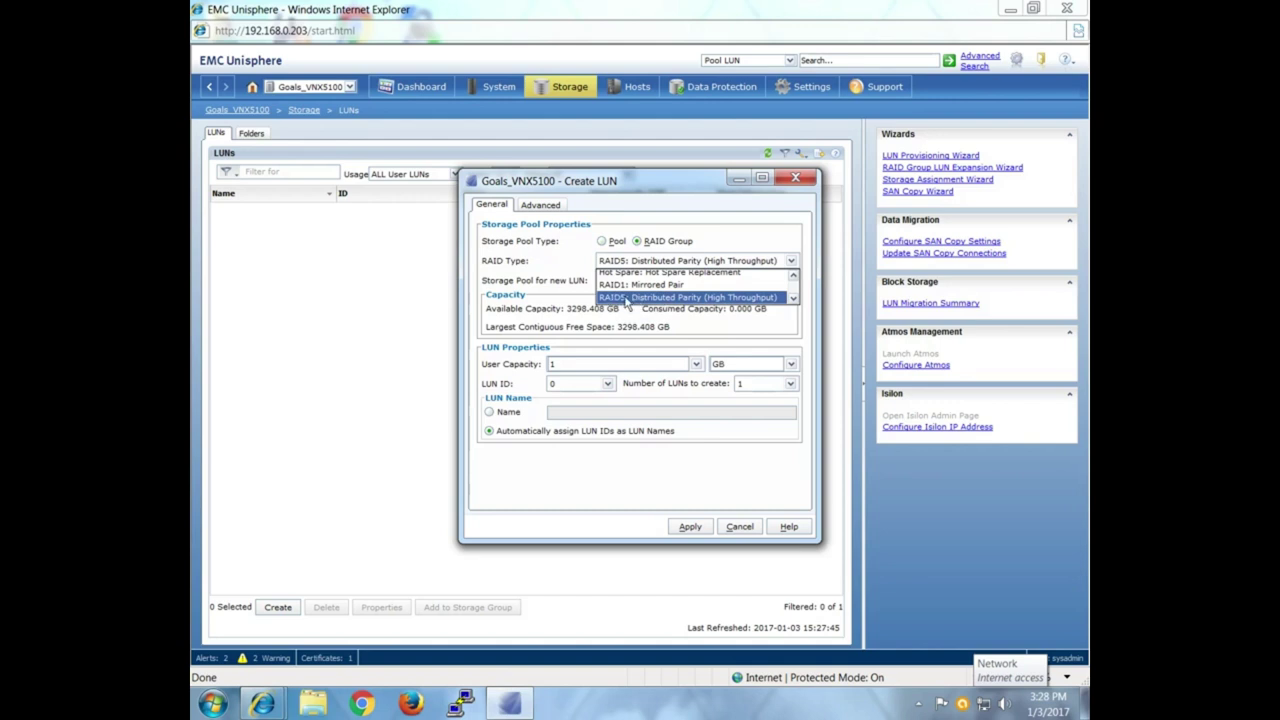
left_click(627, 298)
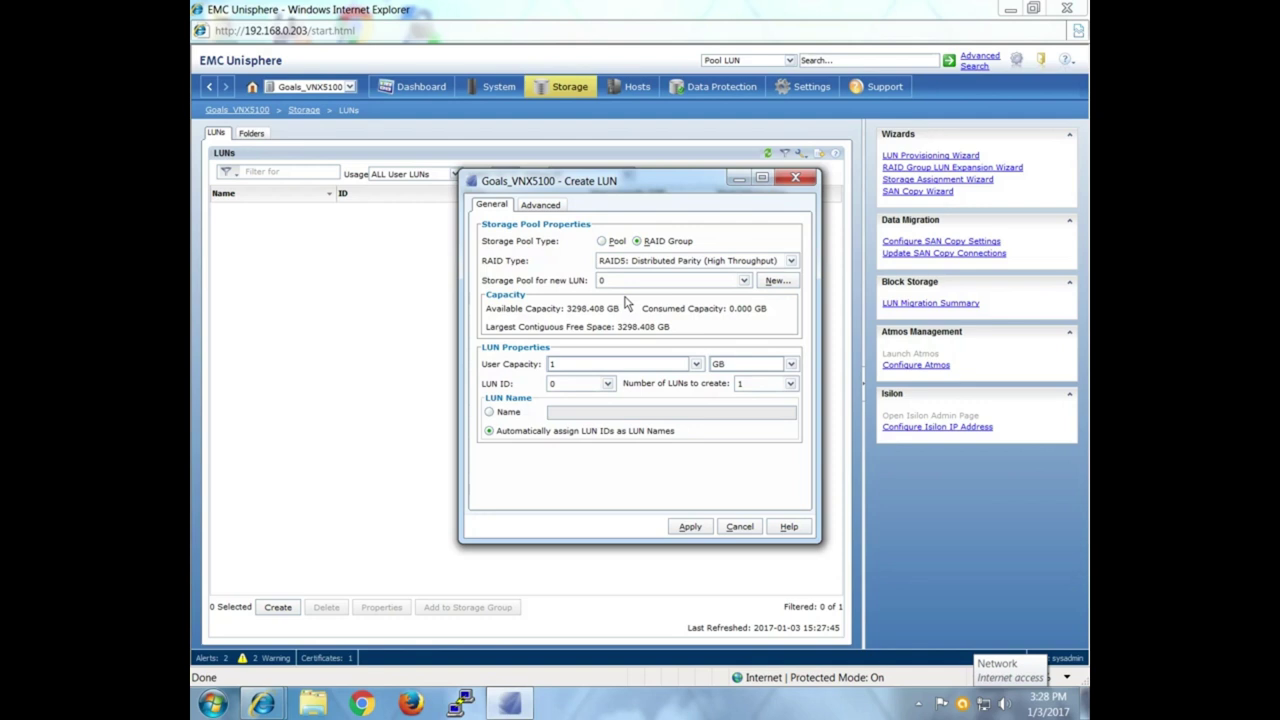
left_click(746, 282)
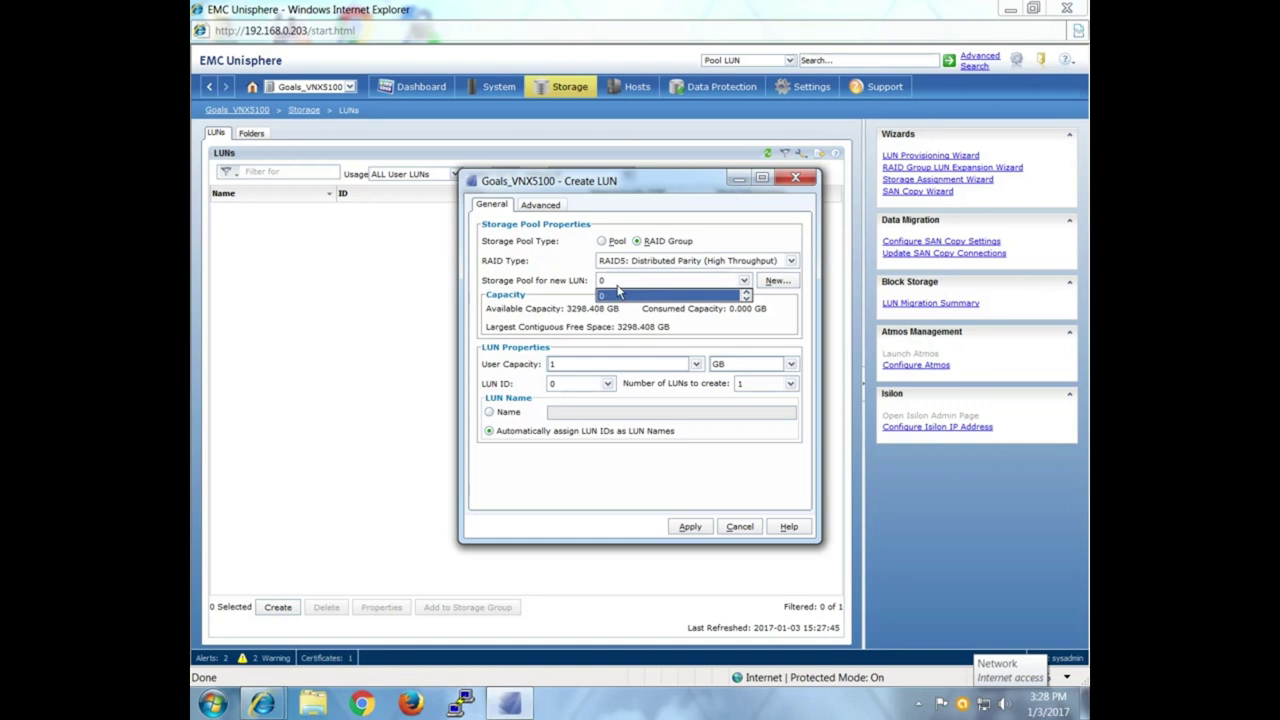
left_click(618, 292)
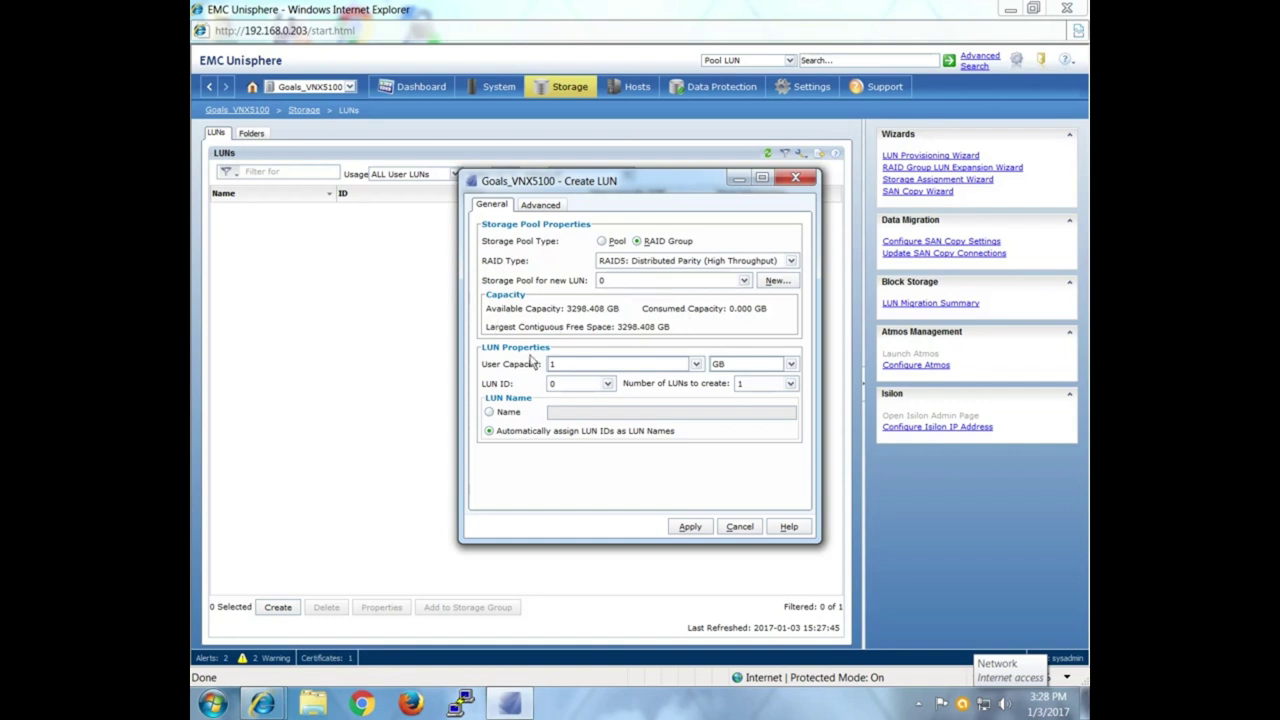
left_click(583, 366)
Configure three 10 GB LUNs with first LUN ID 0 and the base name LUN.
type("0")
left_click(790, 384)
left_click(752, 425)
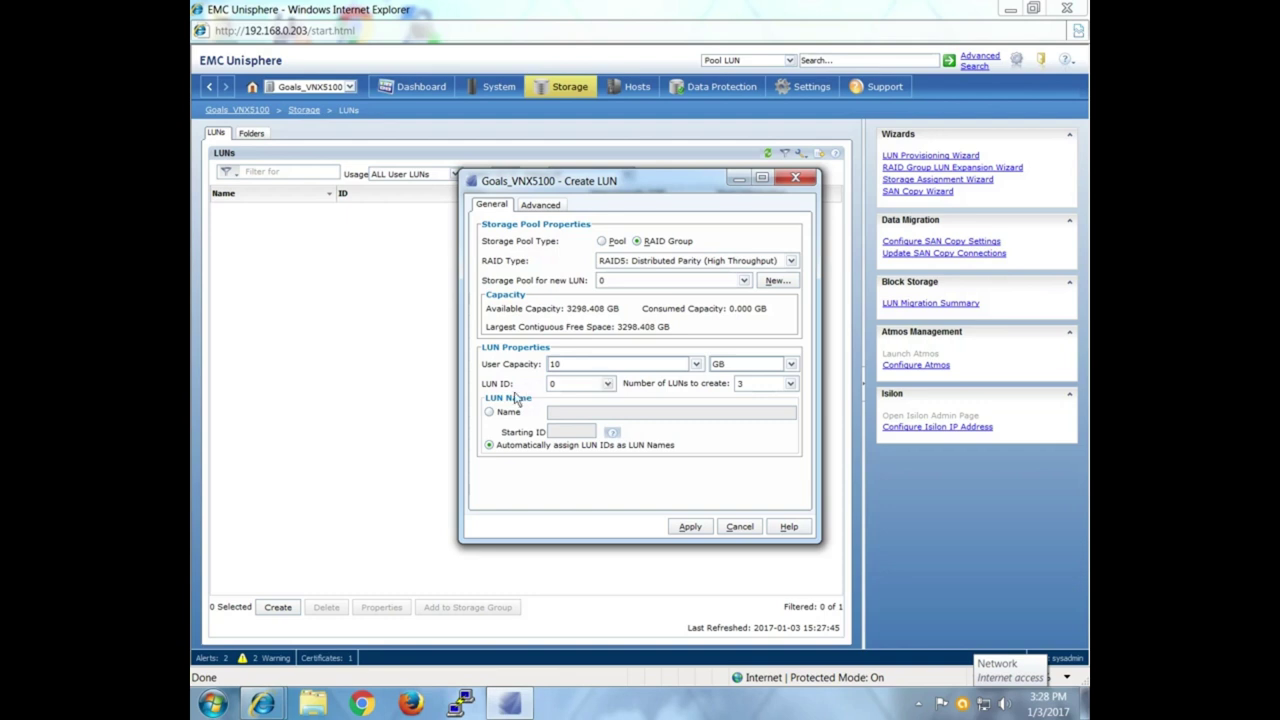
left_click(607, 385)
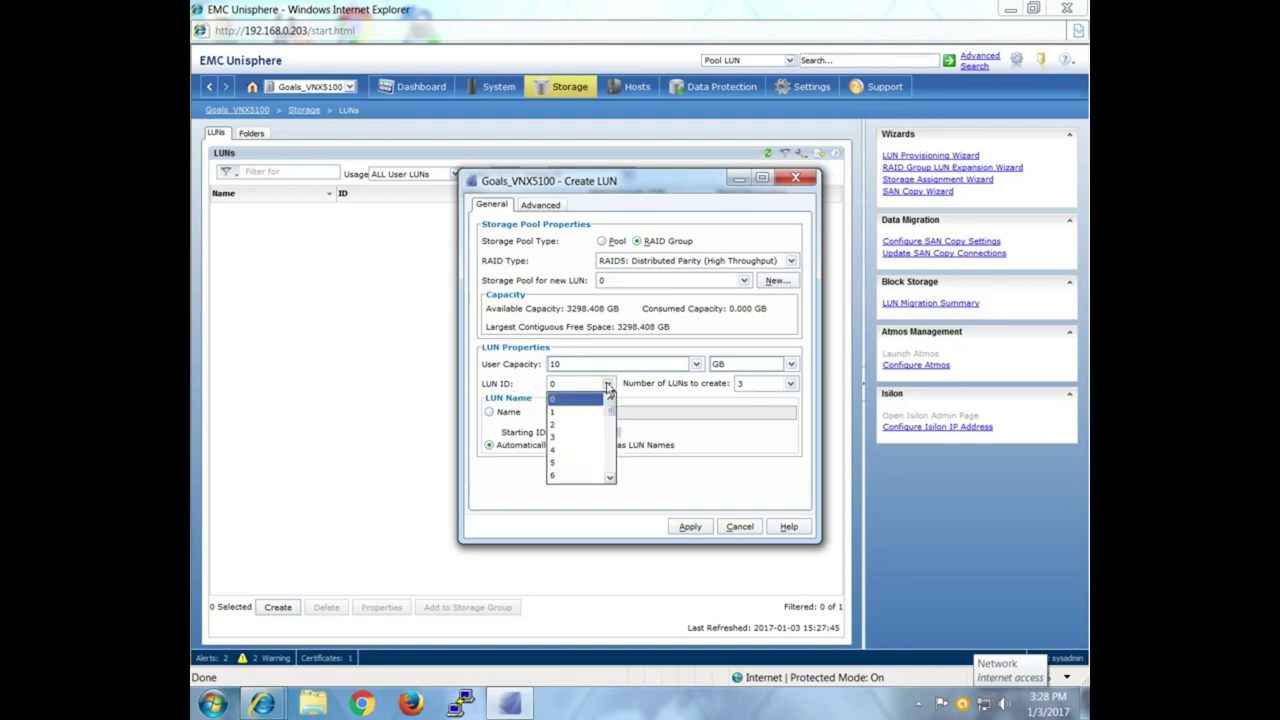
left_click(607, 385)
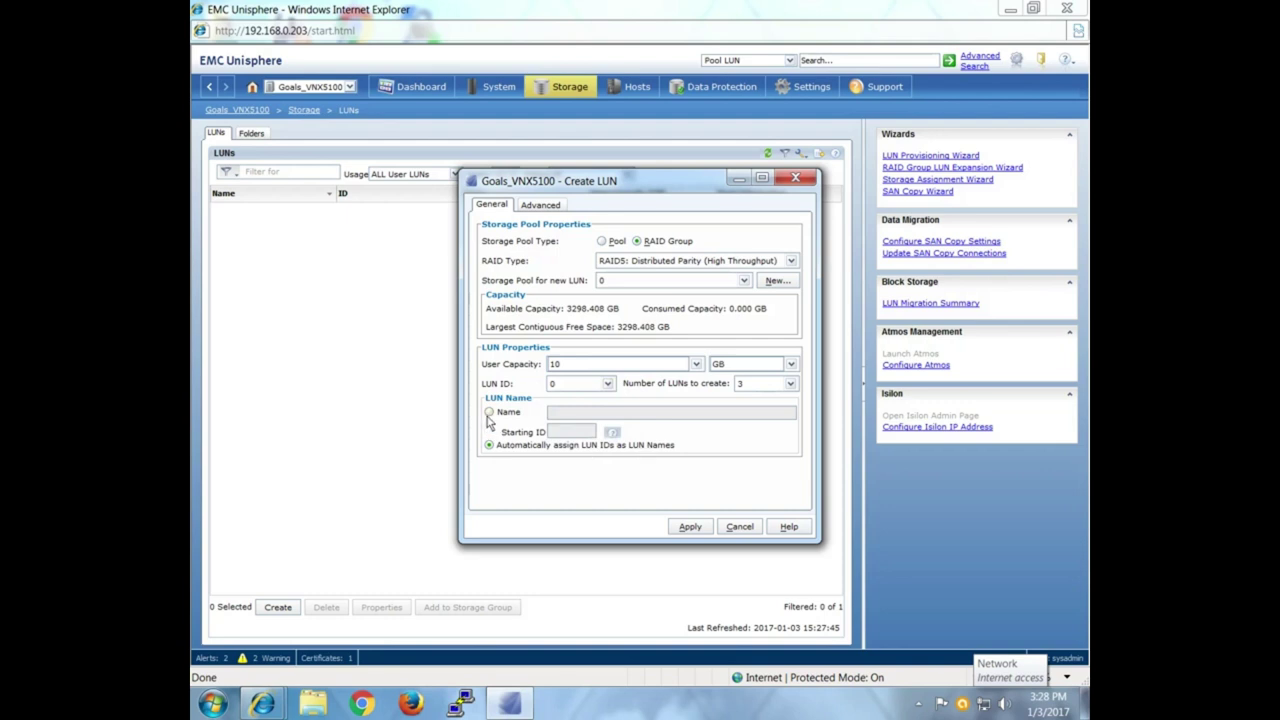
left_click(489, 413)
left_click(554, 415)
type("LUN")
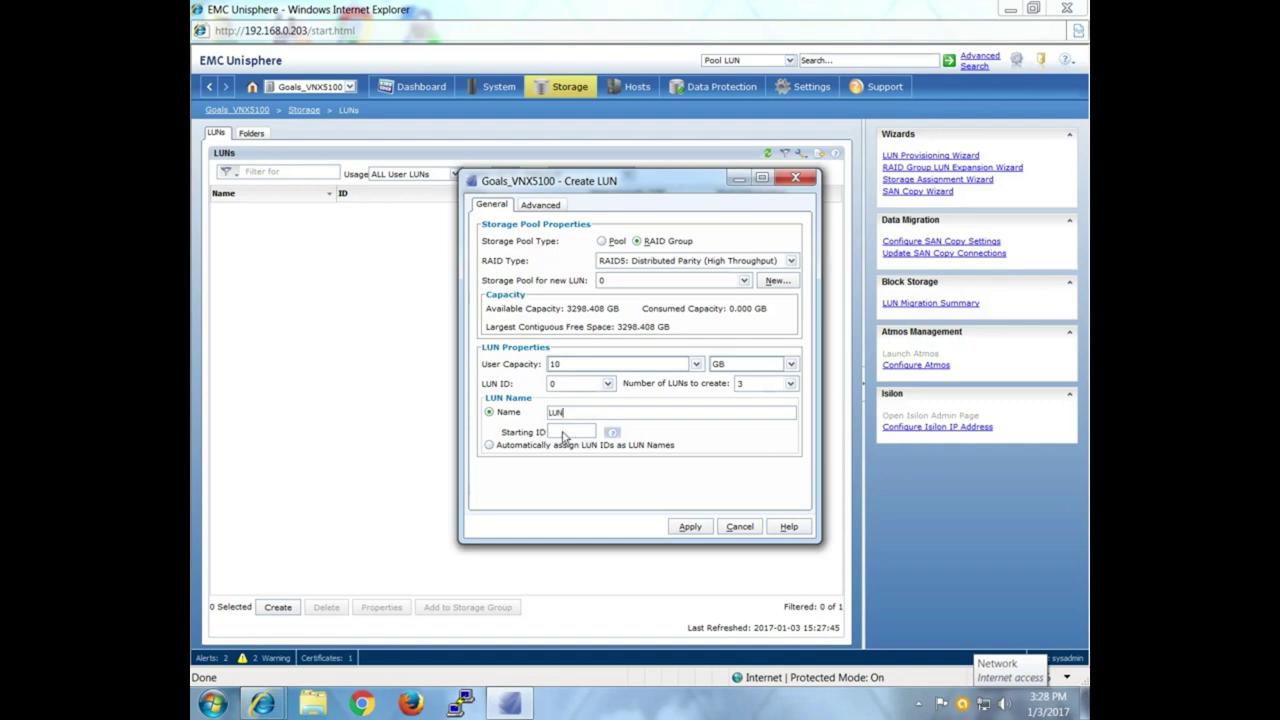
Set the name starting number to 0, then create LUN_0, LUN_1 and LUN_2.
left_click(563, 434)
type("1")
key("BackSpace")
type("3")
key("BackSpace")
type("0")
left_click(686, 532)
left_click(722, 429)
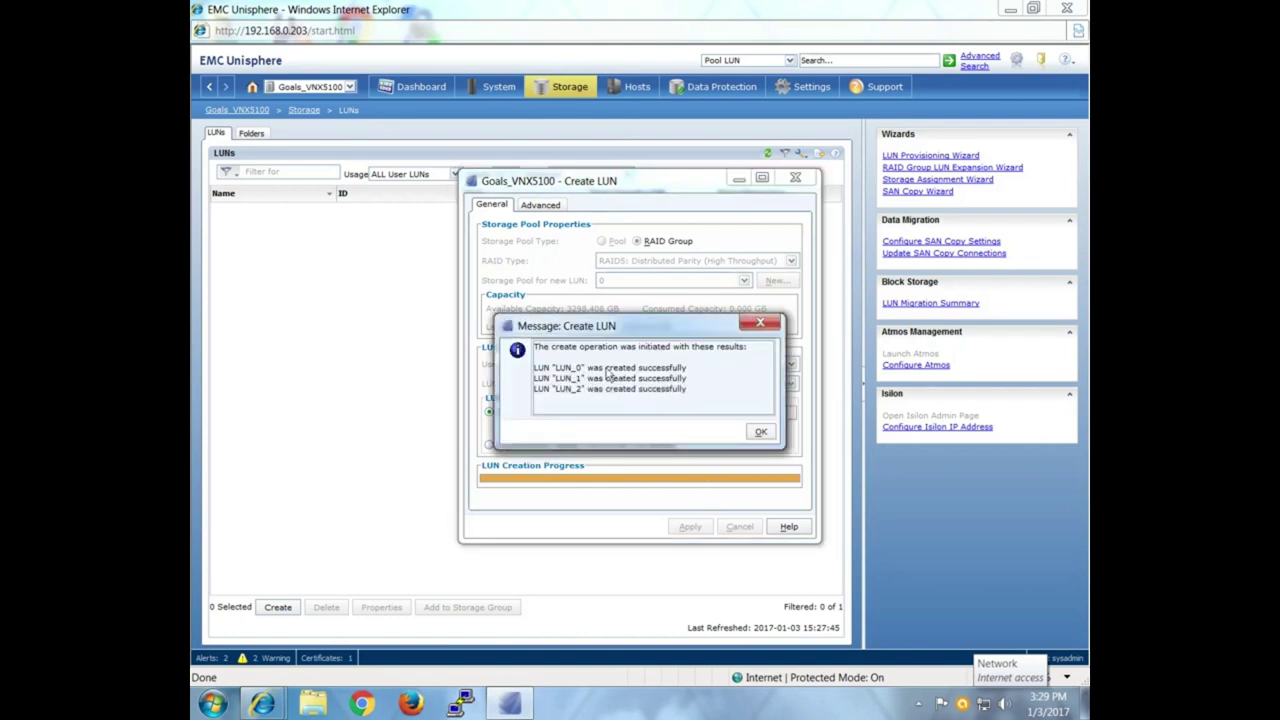
left_click(758, 432)
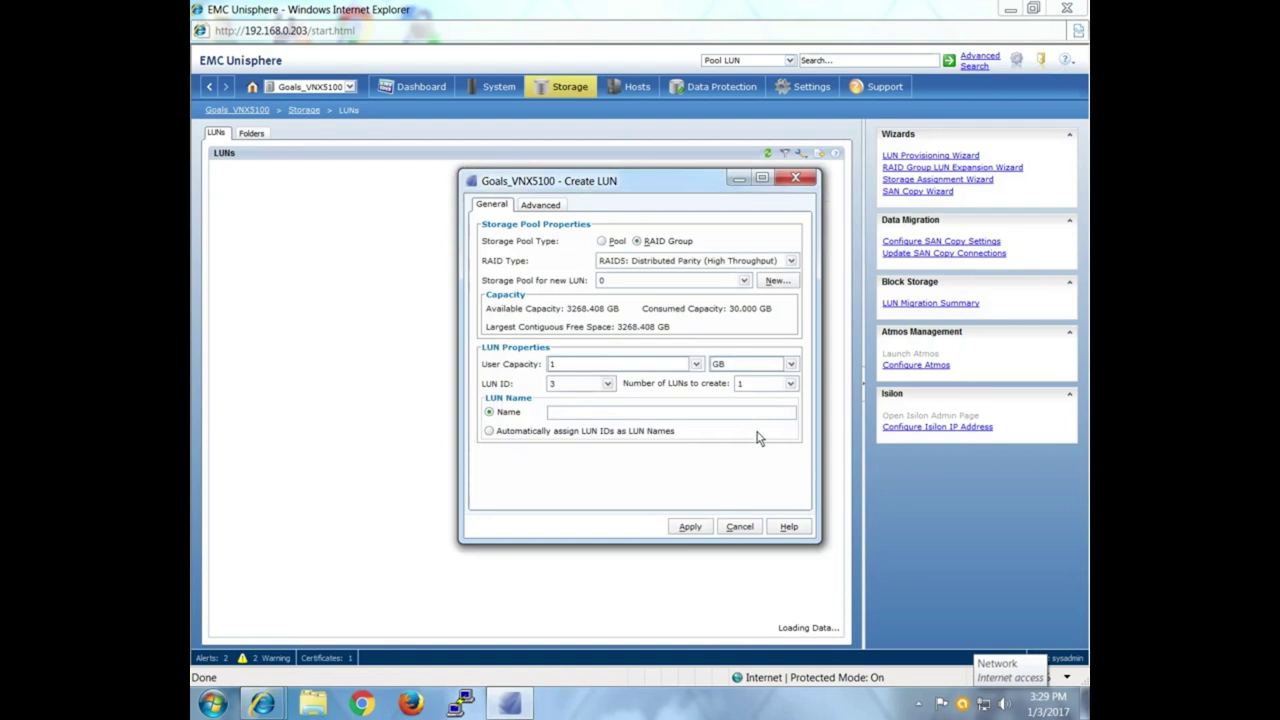
left_click(808, 181)
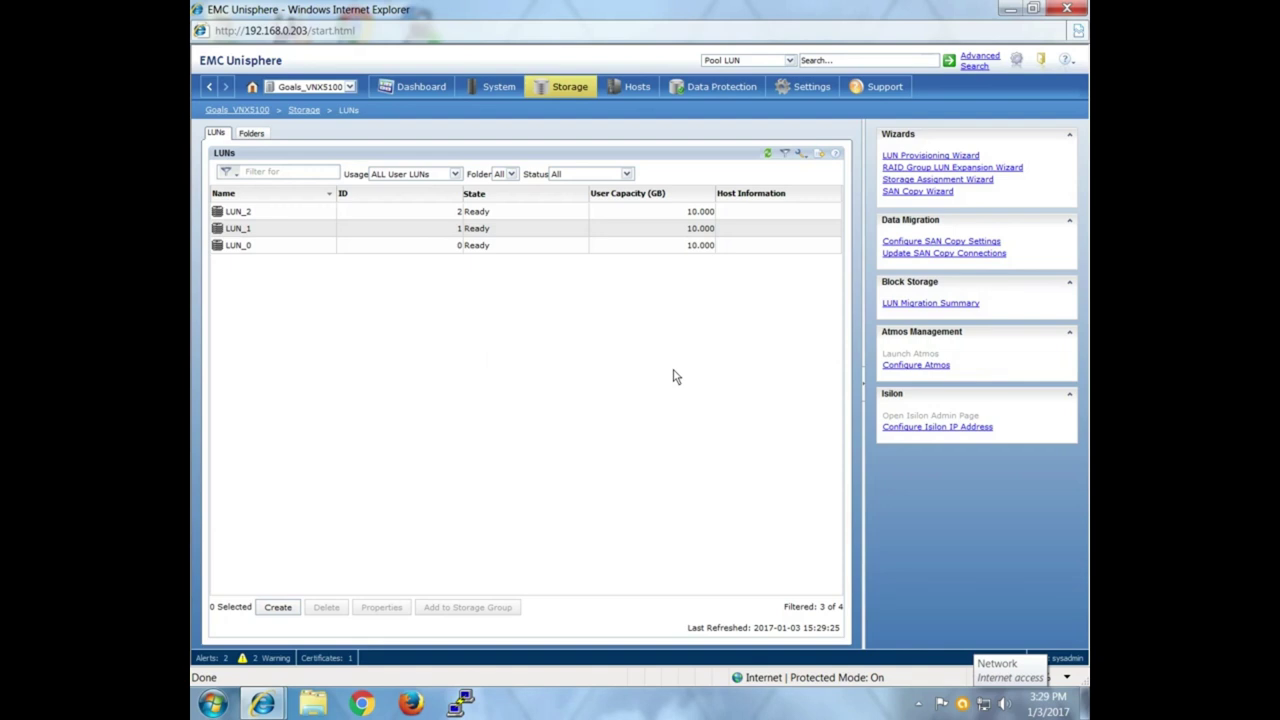
Switch to the Hosts section.
left_click(640, 87)
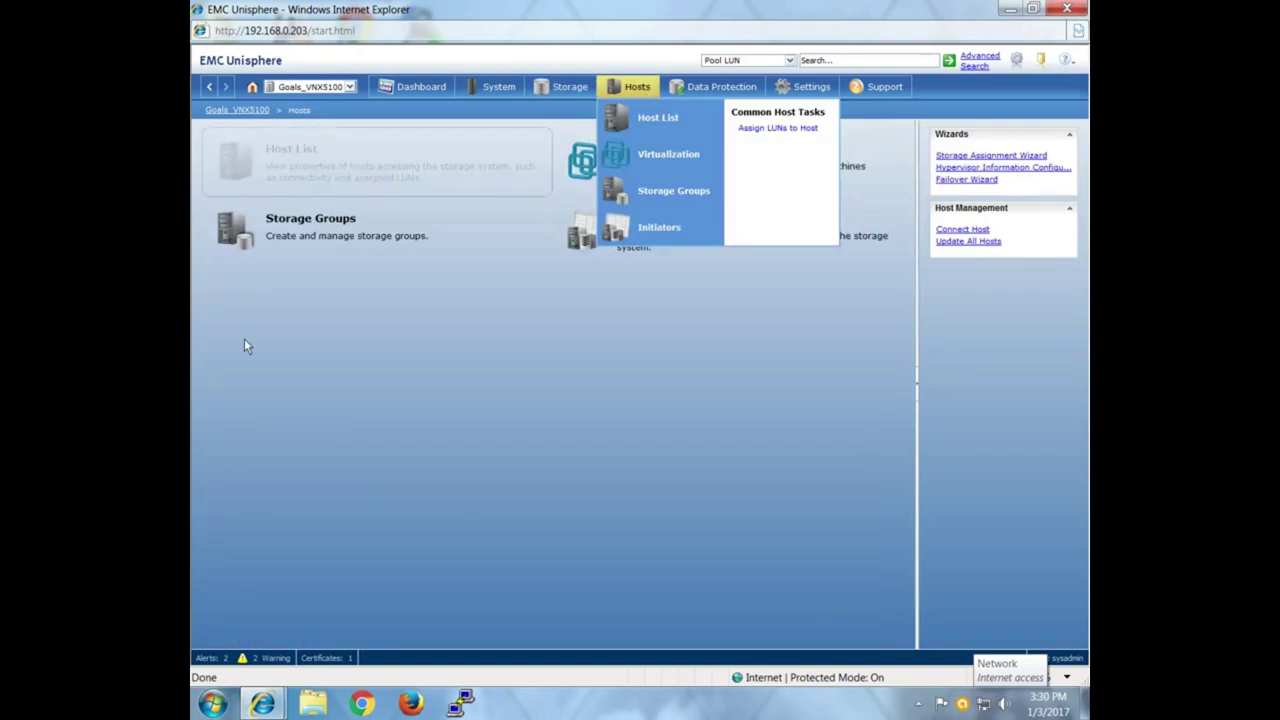
Create Storage Group 1 with its default name, declining to add LUNs or hosts yet.
left_click(338, 245)
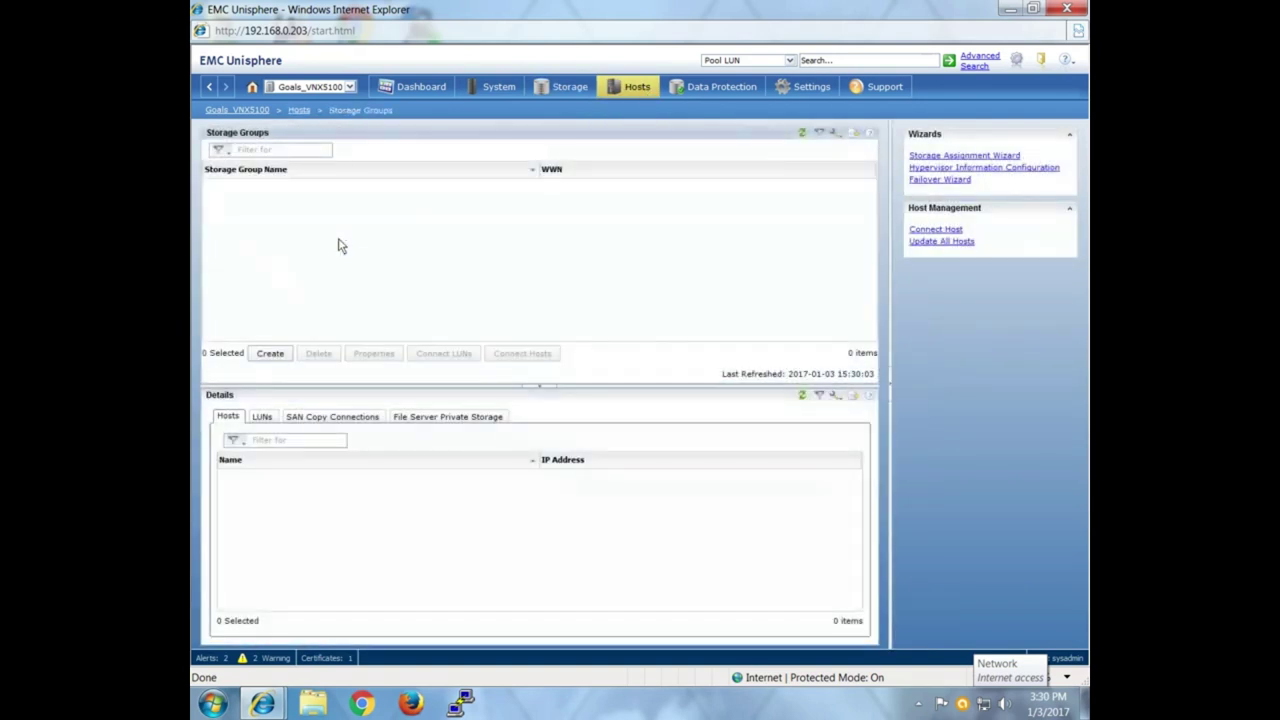
left_click(278, 357)
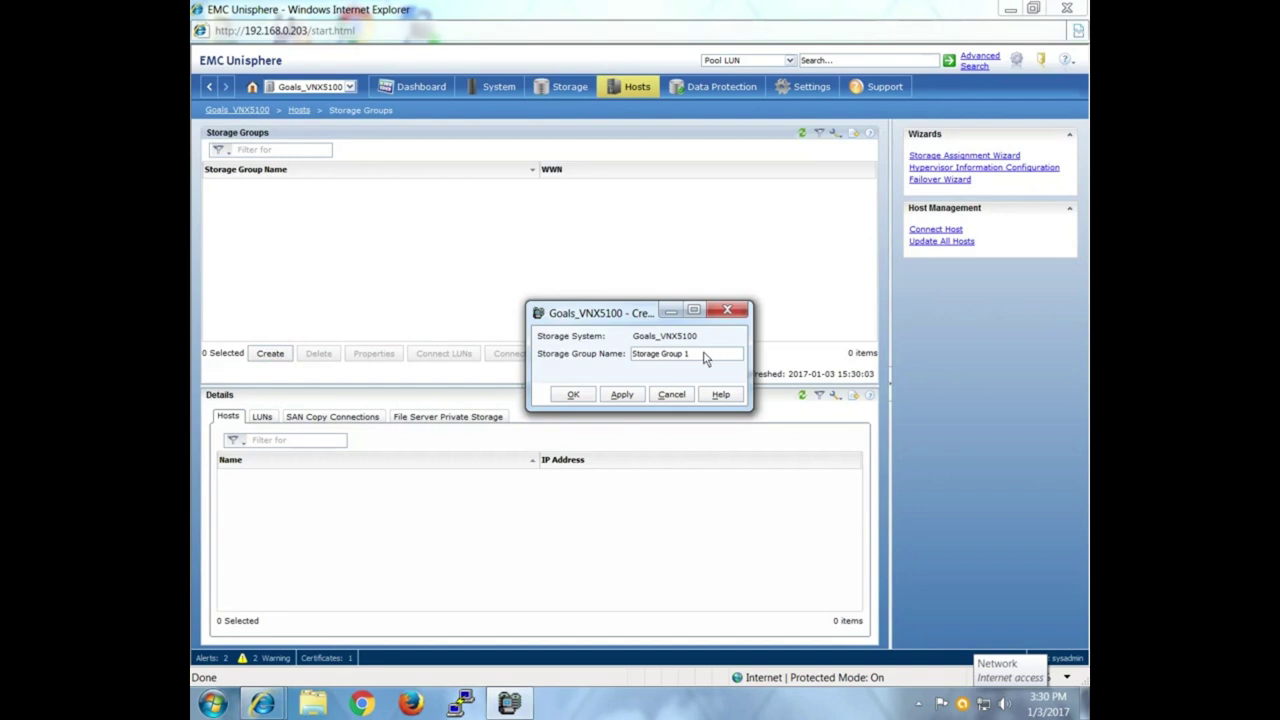
left_click(574, 395)
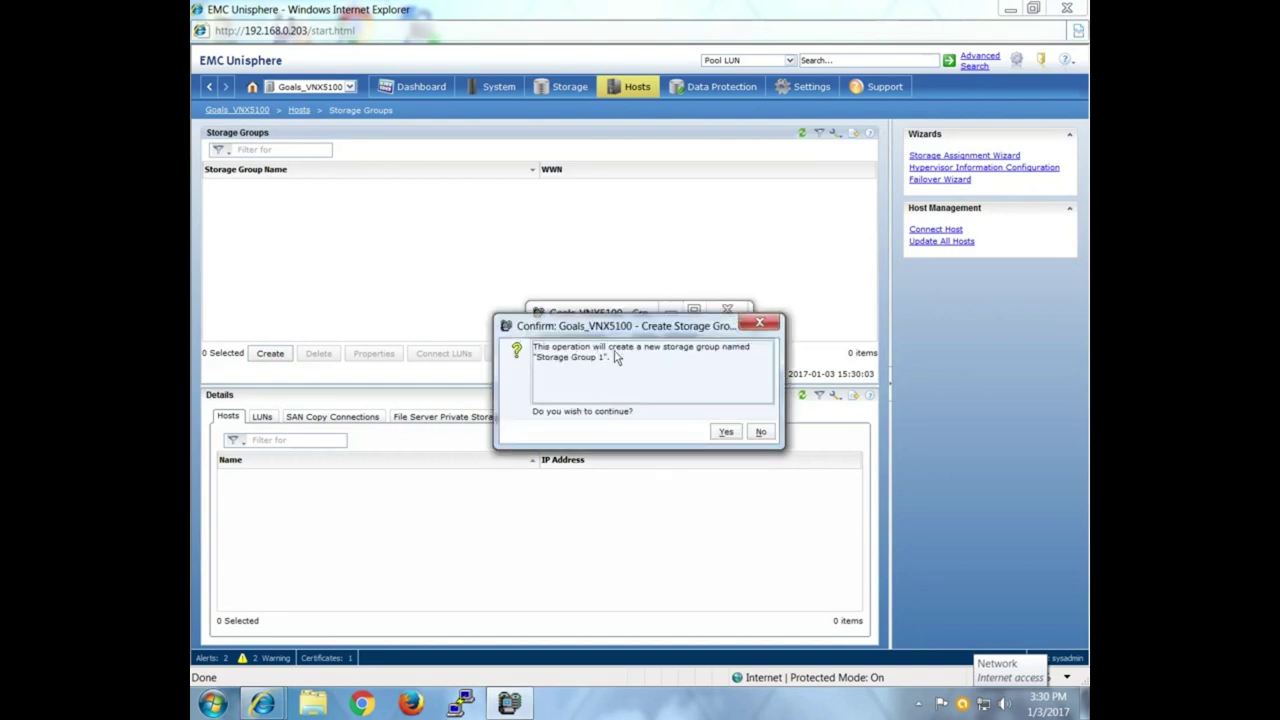
left_click(726, 431)
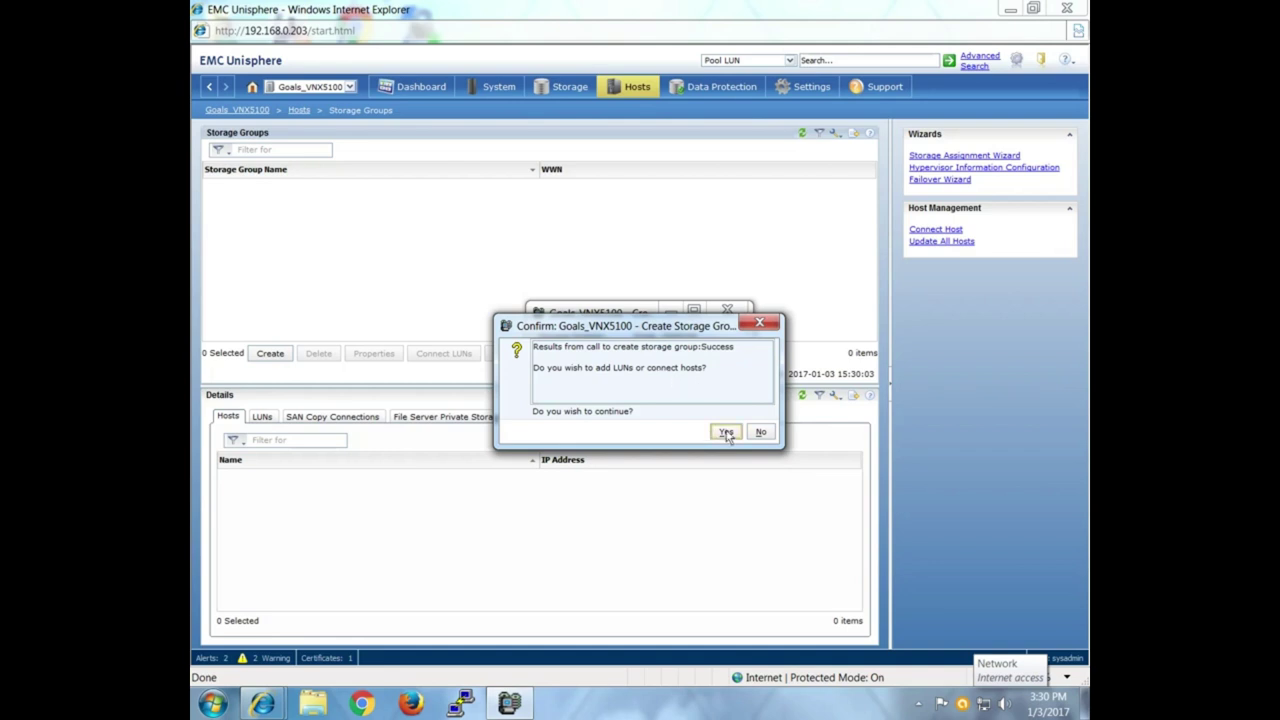
left_click(760, 432)
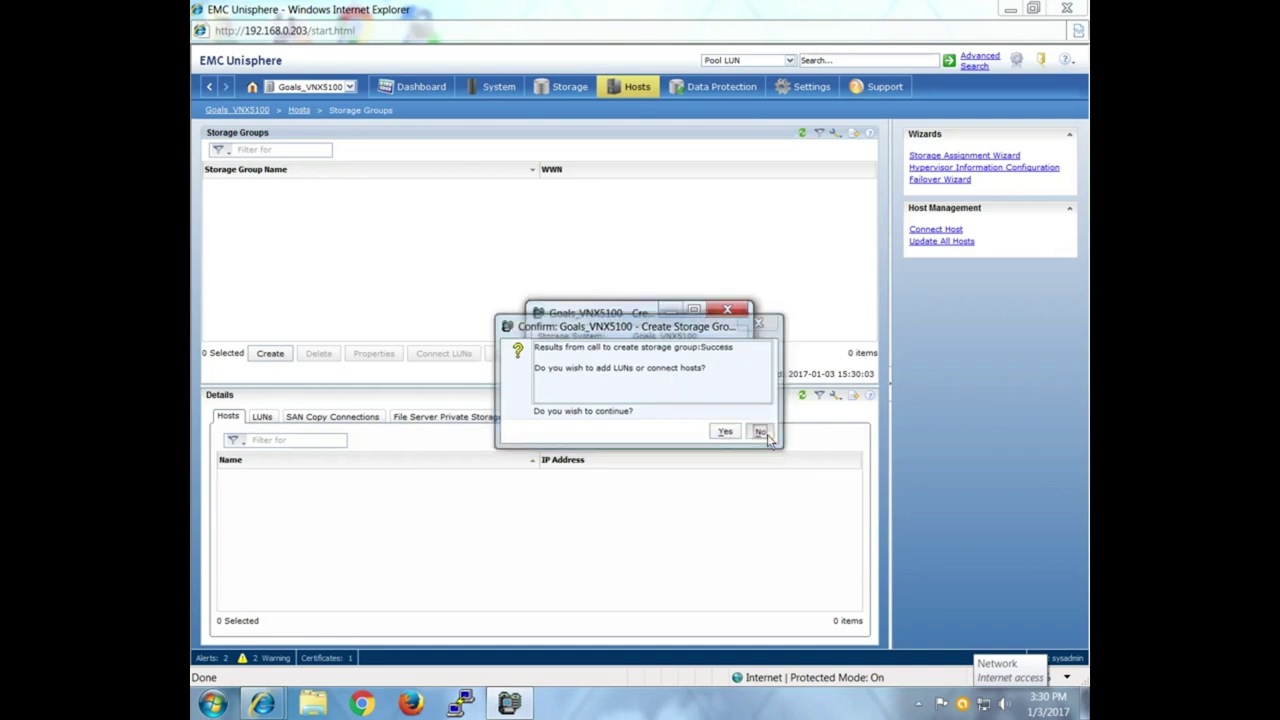
left_click(493, 200)
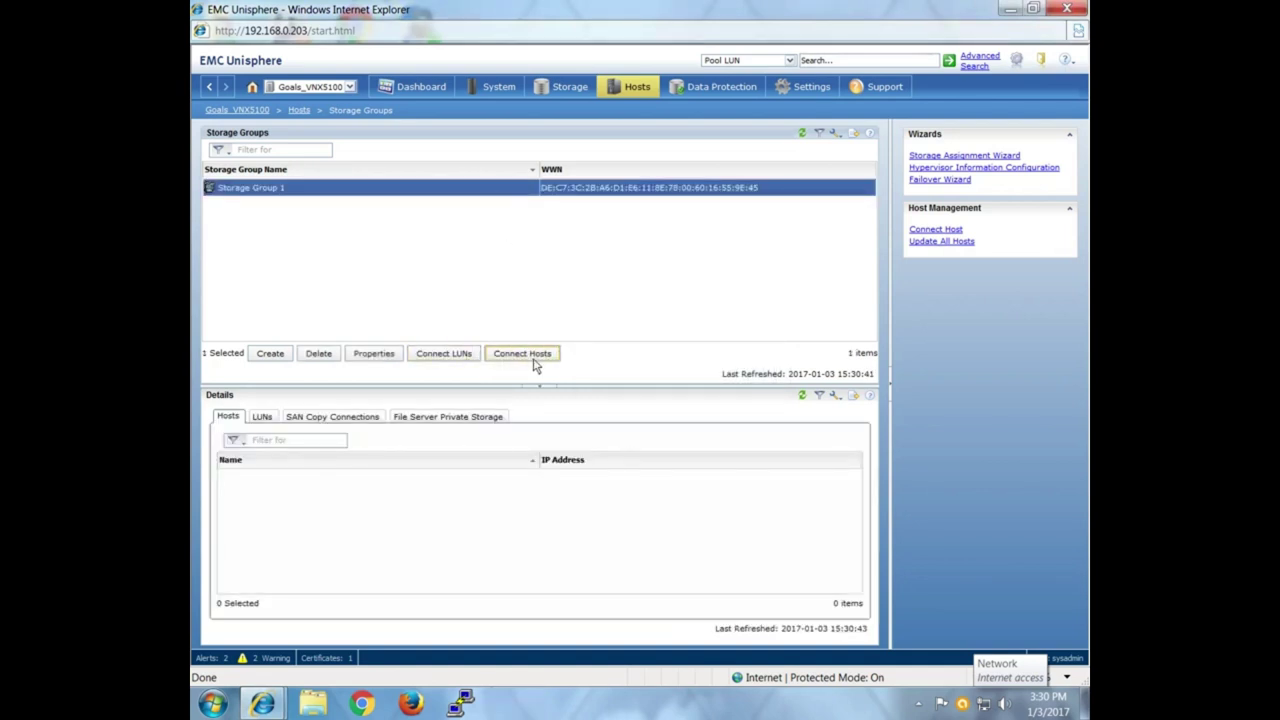
left_click(445, 354)
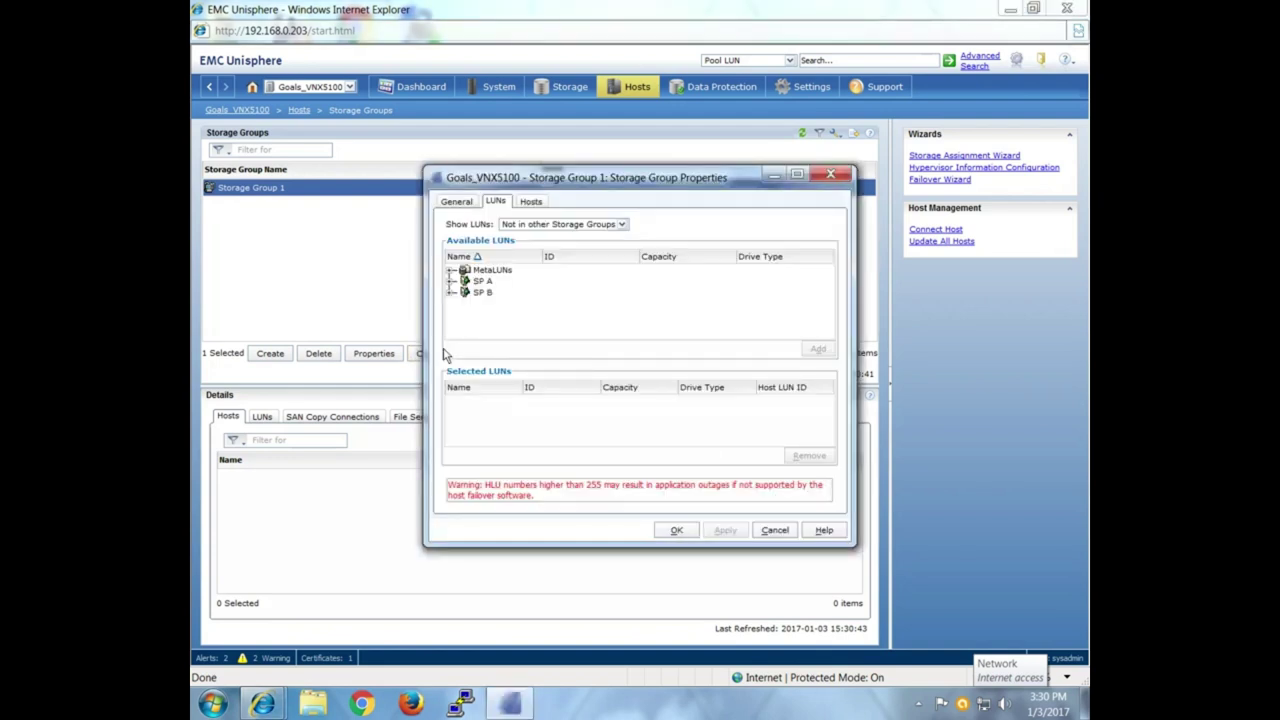
left_click(776, 531)
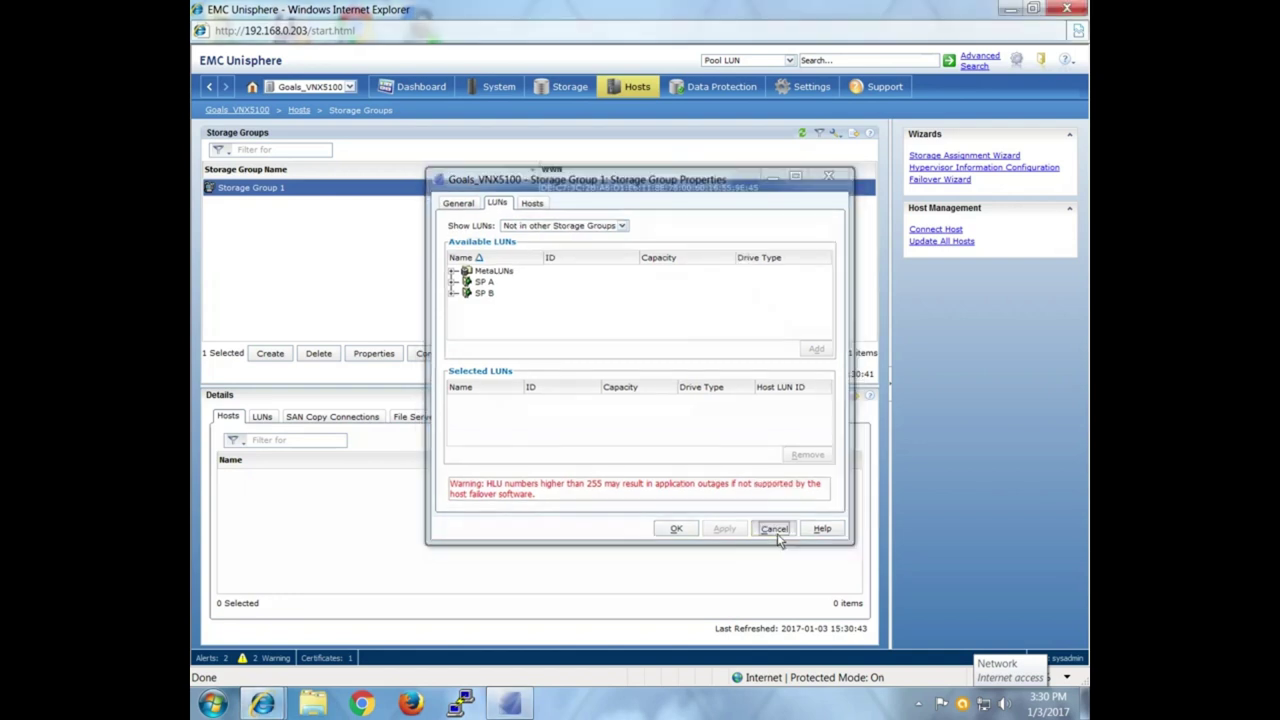
left_click(570, 88)
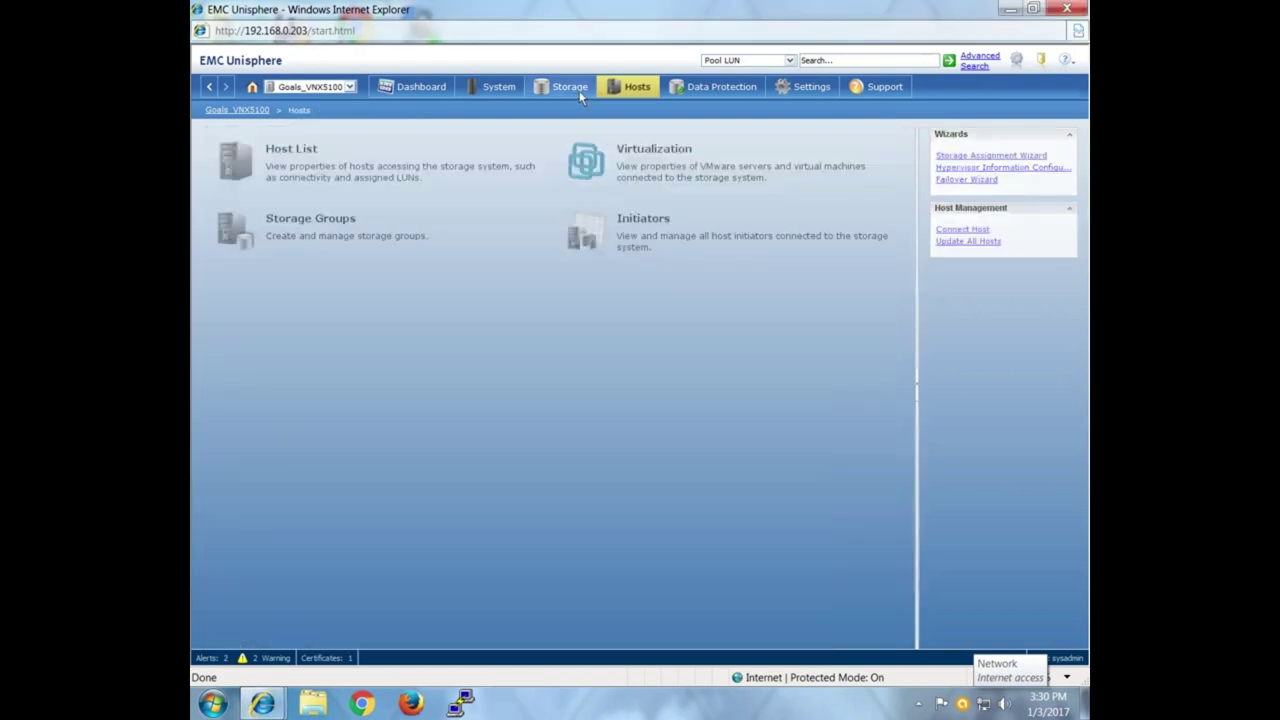
left_click(284, 172)
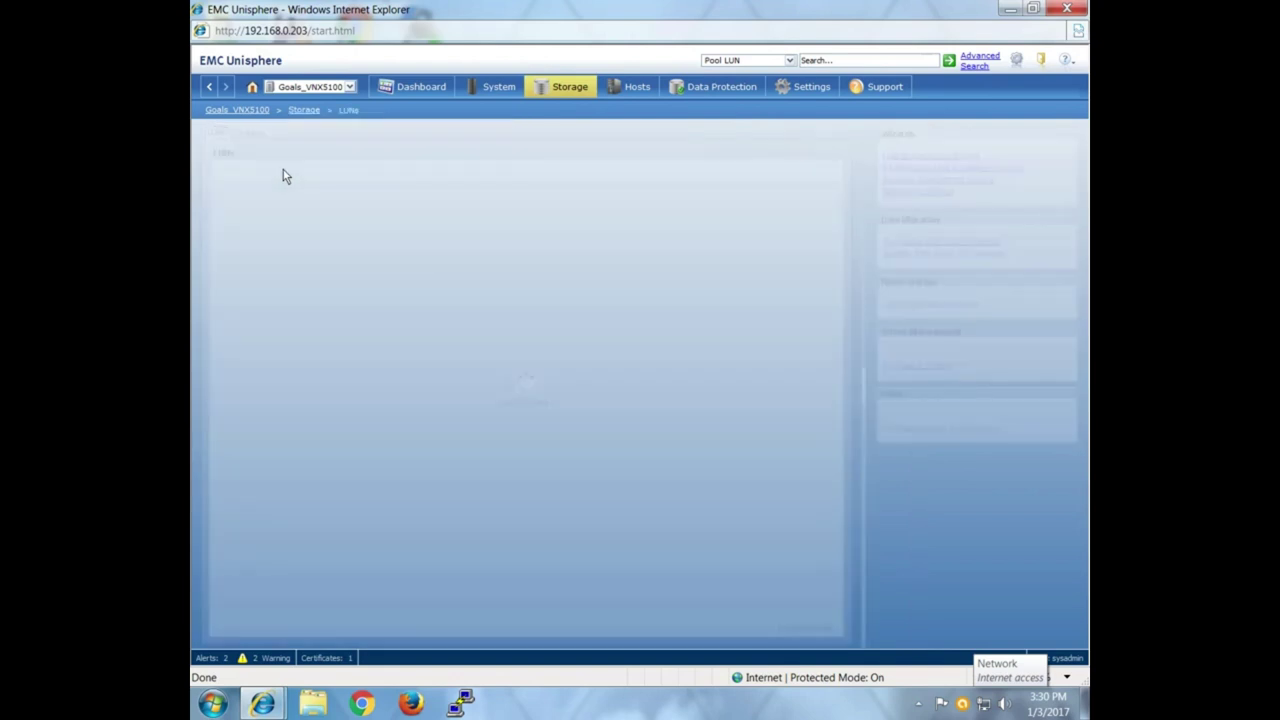
left_click(292, 214)
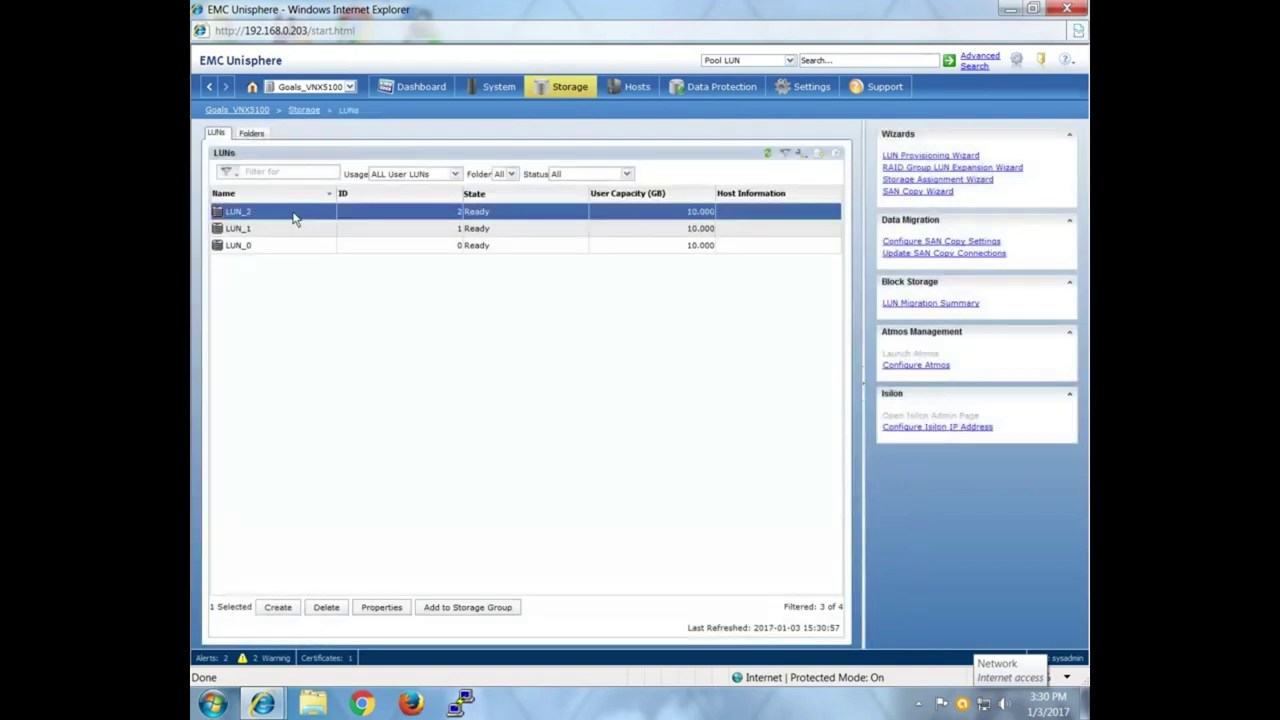
left_click(383, 612)
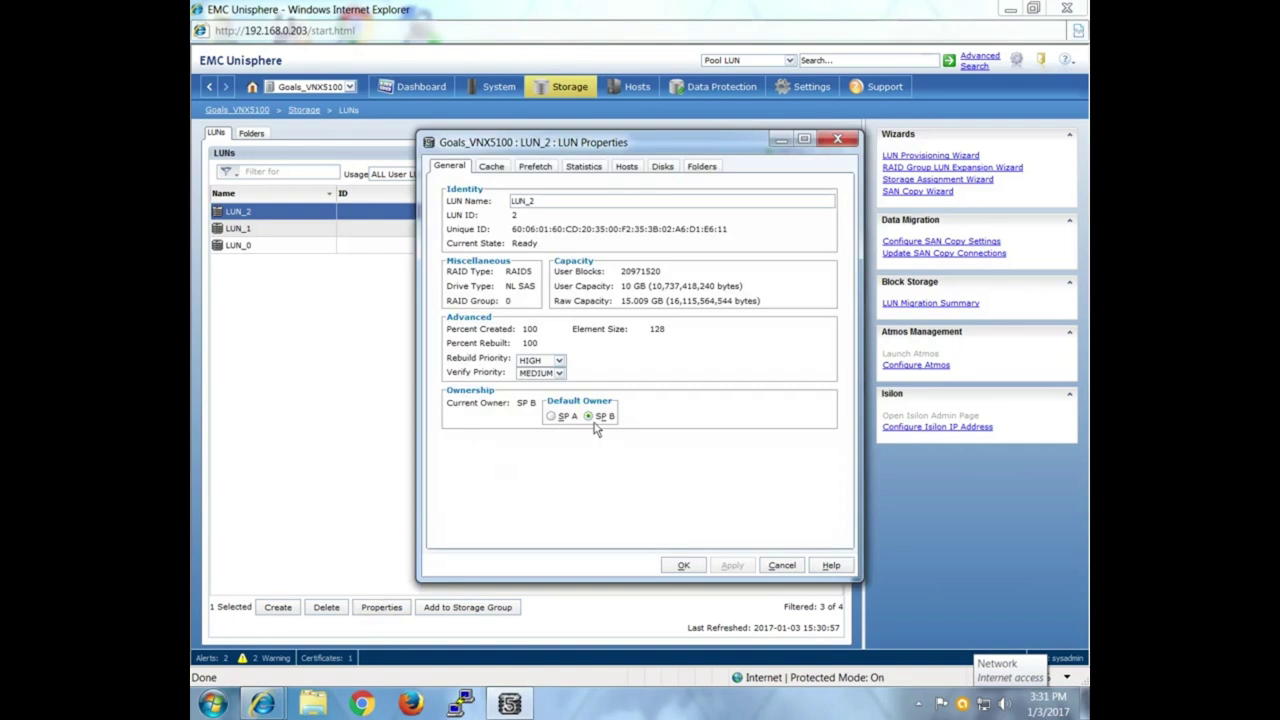
left_click(782, 565)
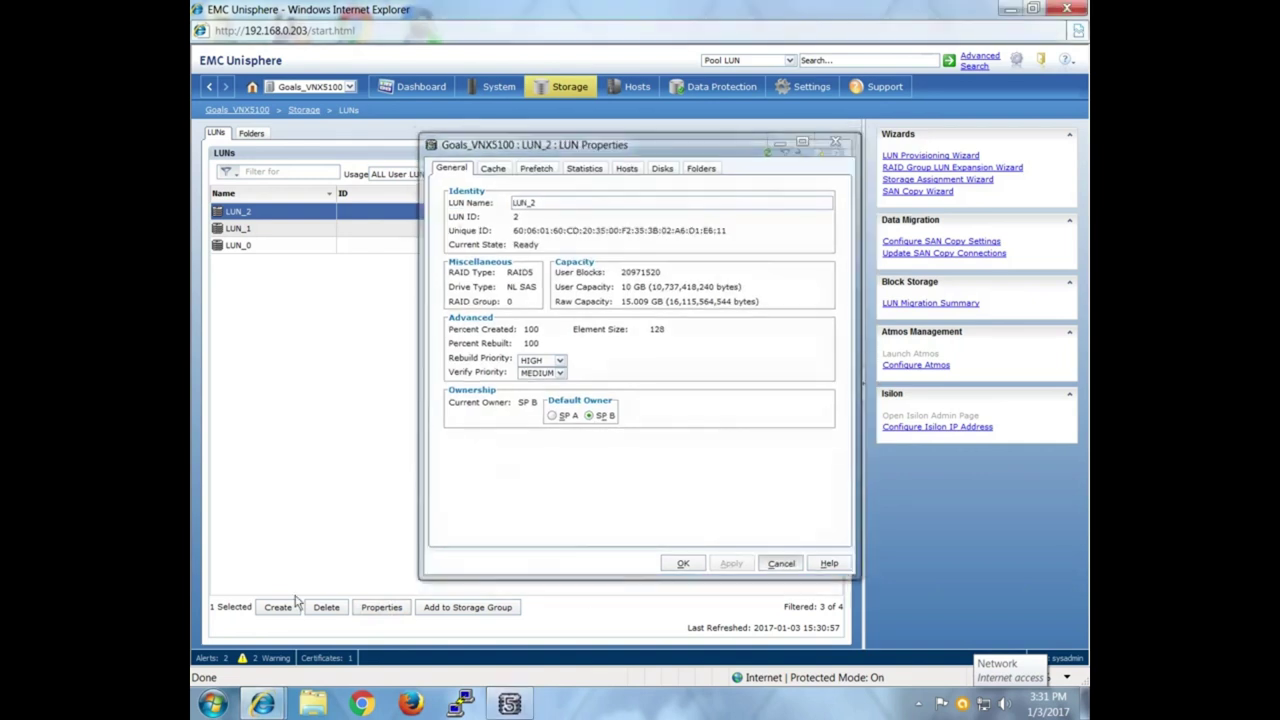
Define a 10 GB RAID1 Mirrored Pair LUN on a RAID group with LUN ID 3.
left_click(279, 607)
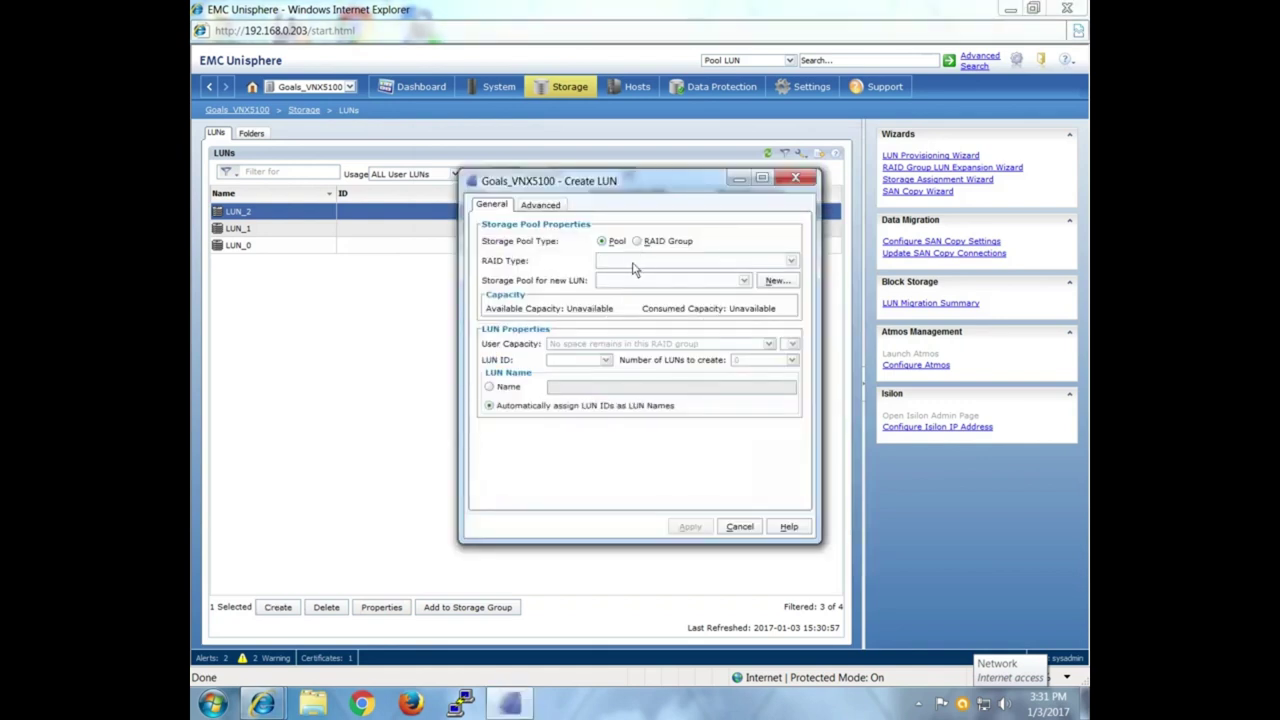
left_click(655, 242)
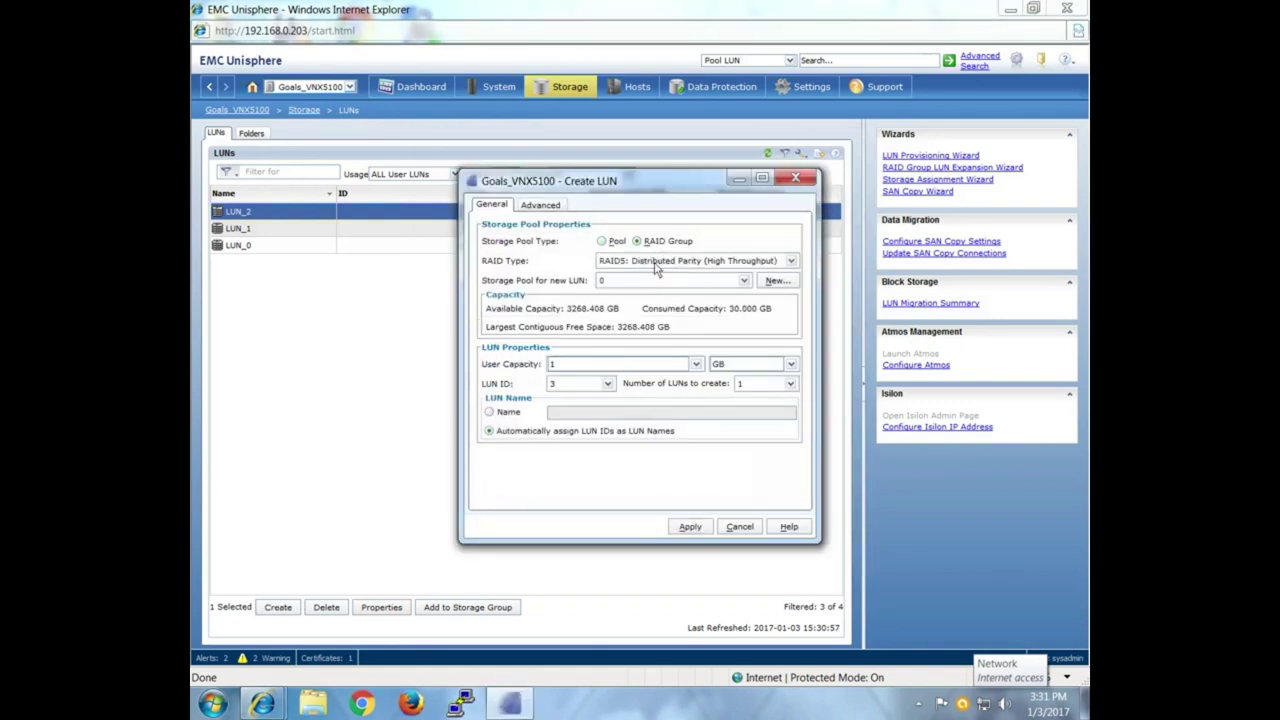
left_click(658, 261)
left_click(640, 286)
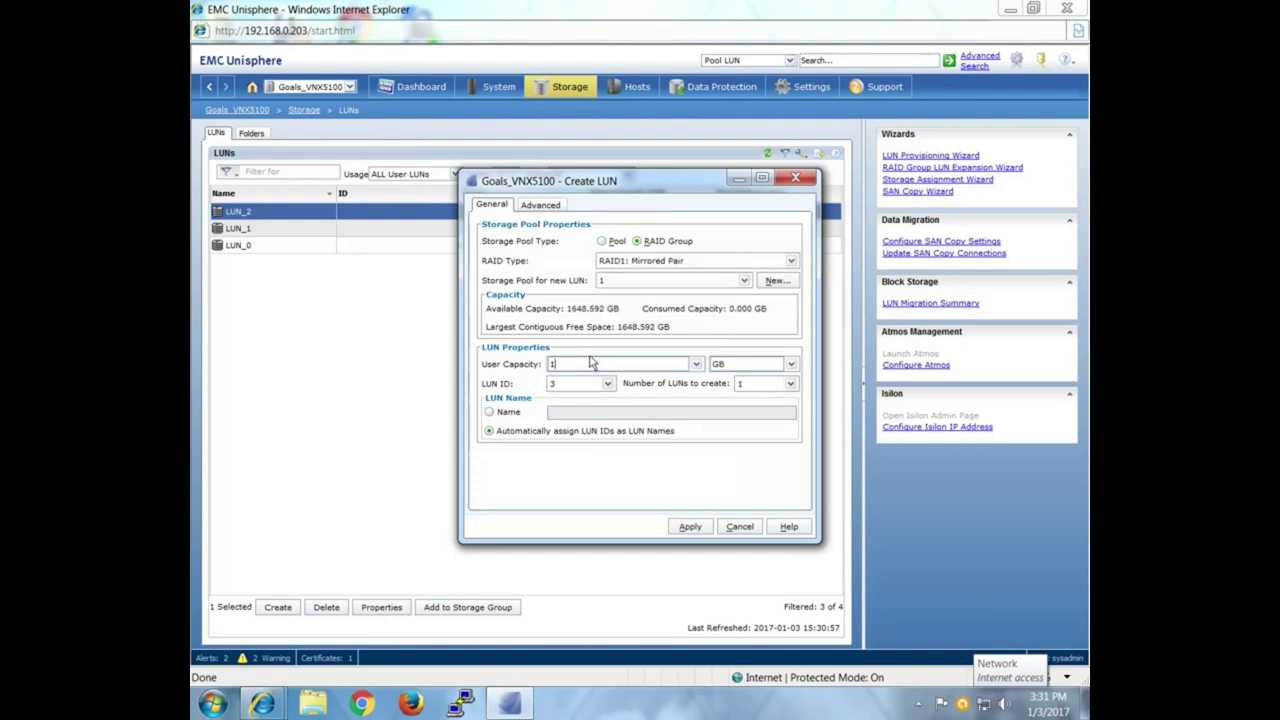
type("0")
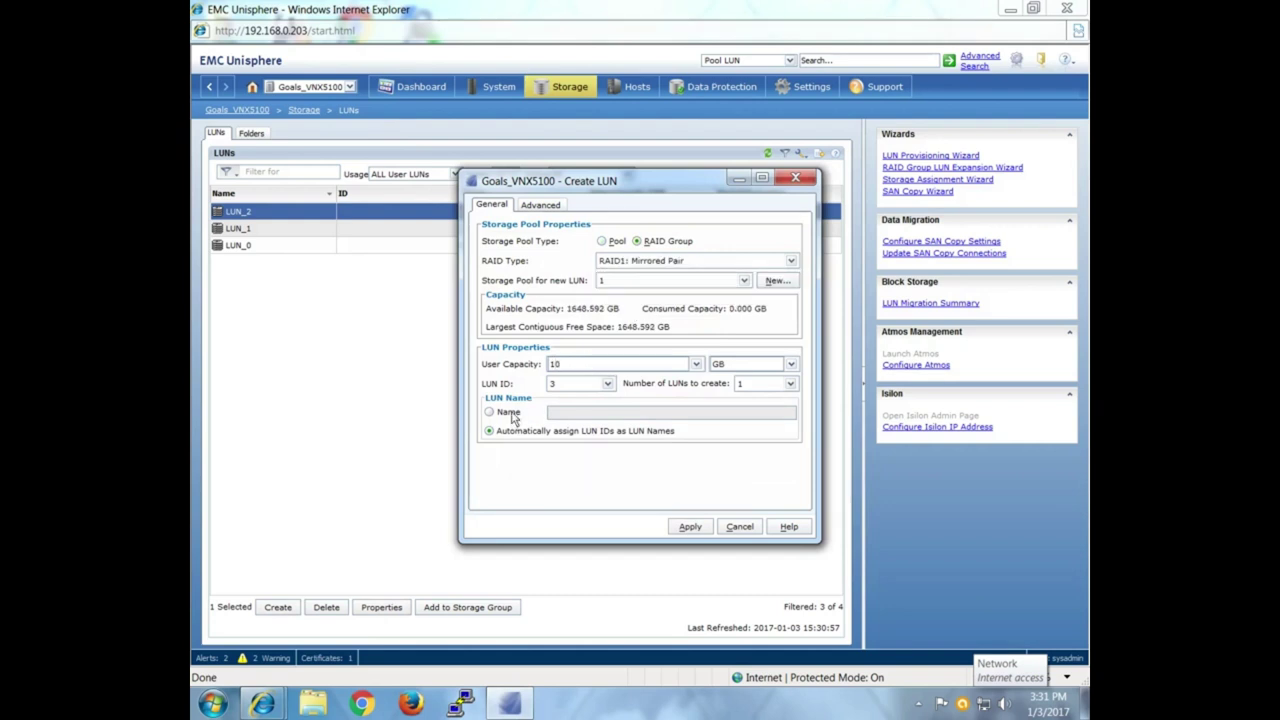
left_click(607, 387)
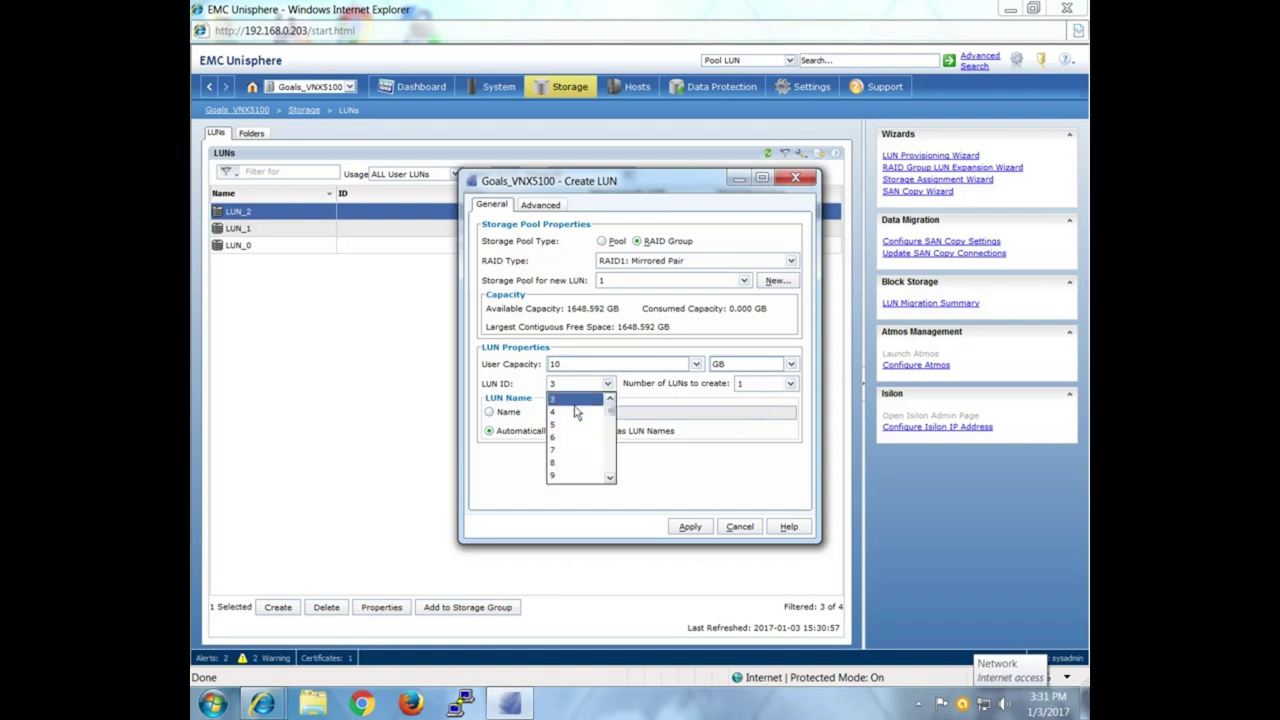
left_click(575, 407)
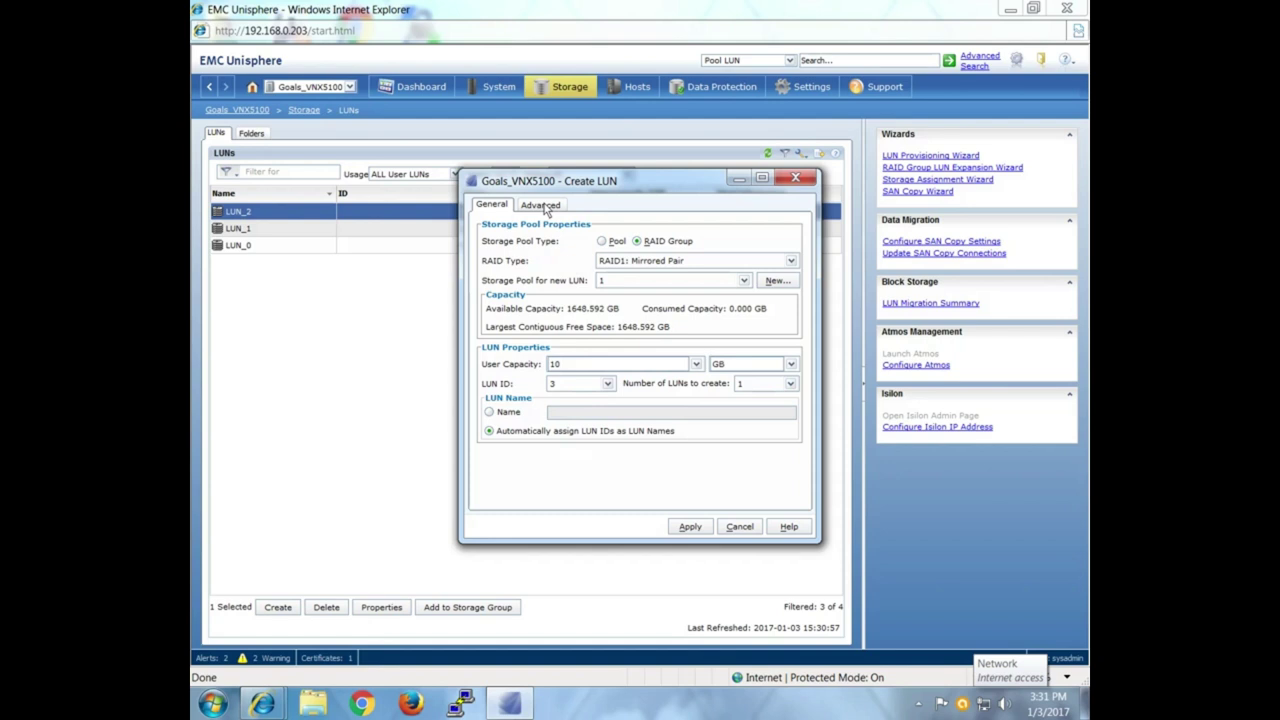
Make SP A the default owner and create LUN 3.
left_click(541, 205)
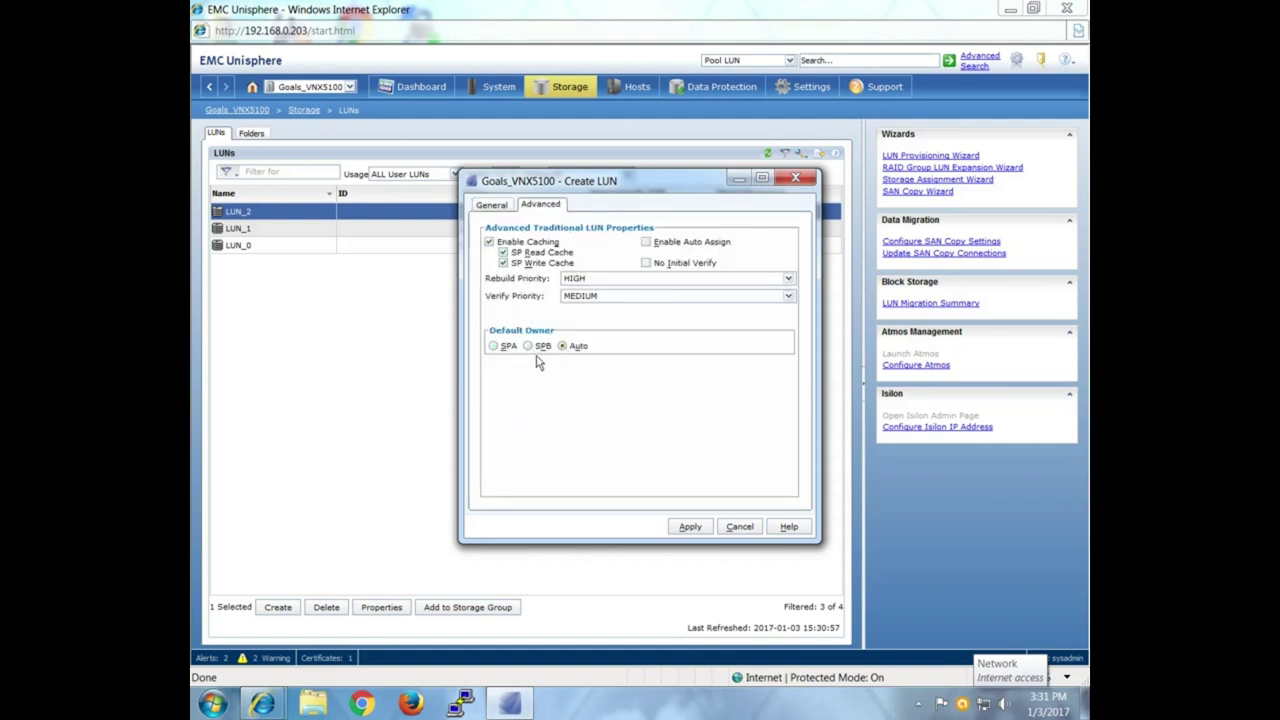
left_click(494, 347)
left_click(697, 529)
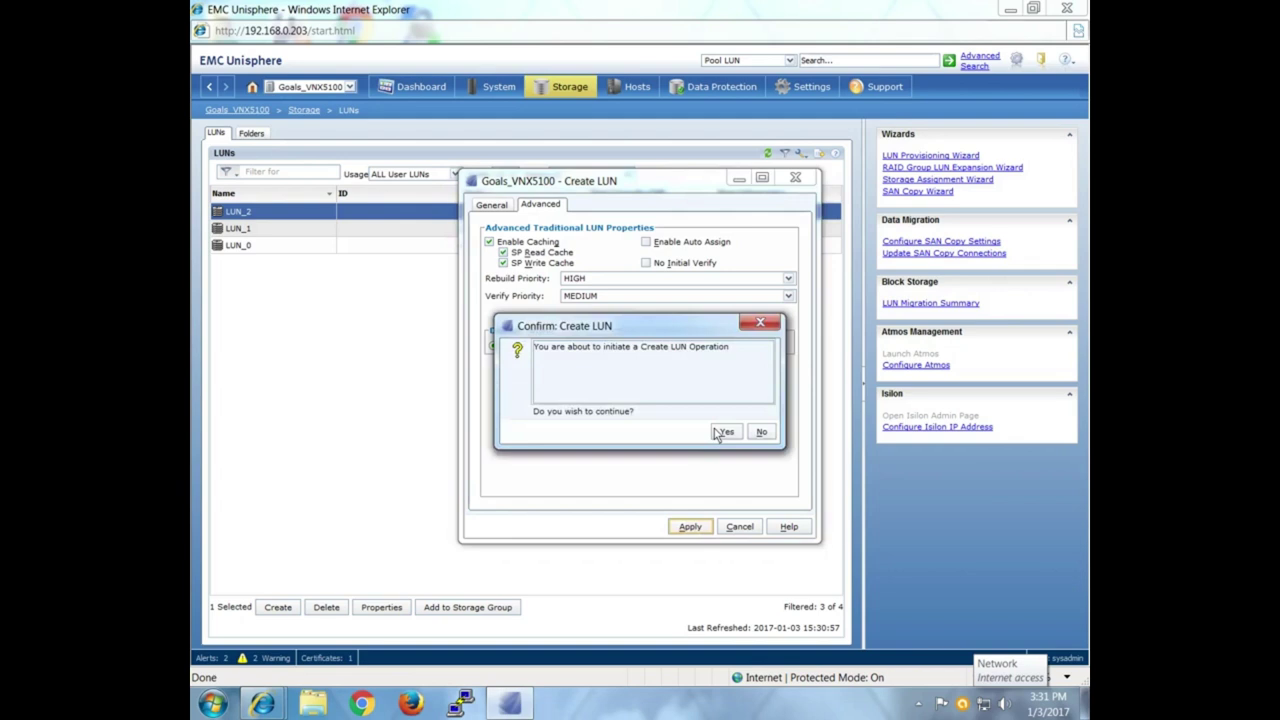
left_click(723, 432)
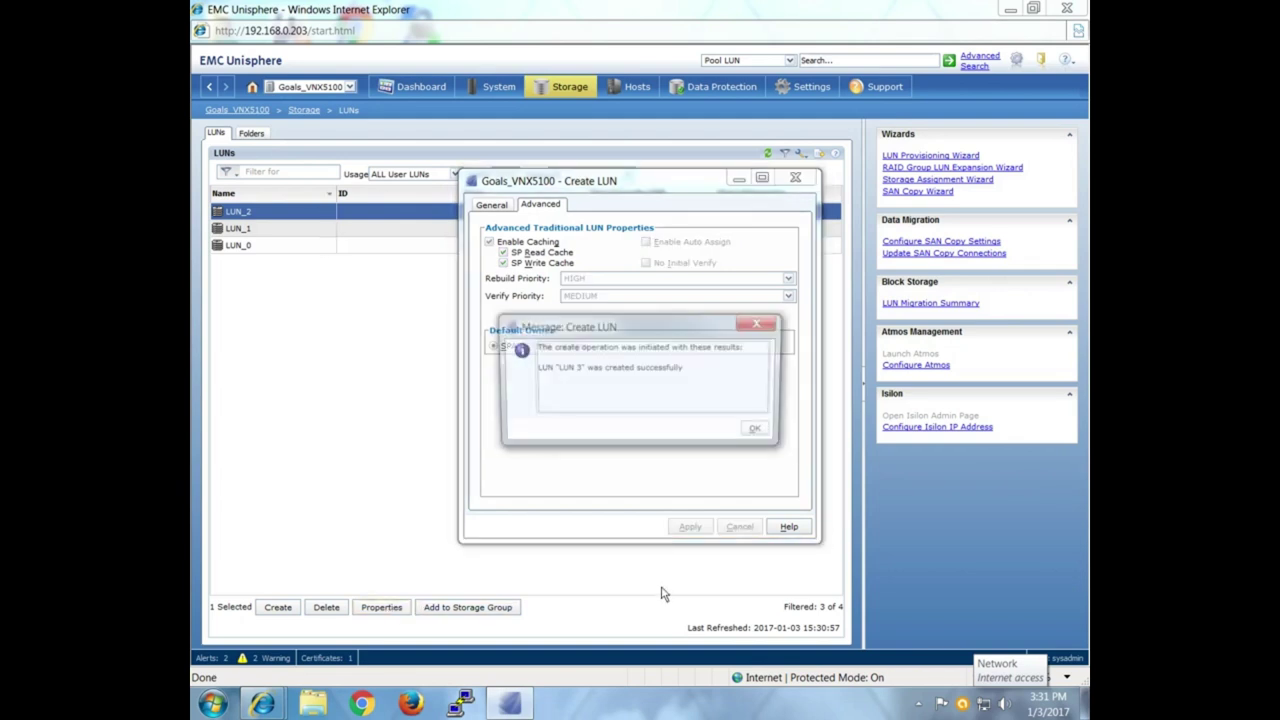
left_click(759, 432)
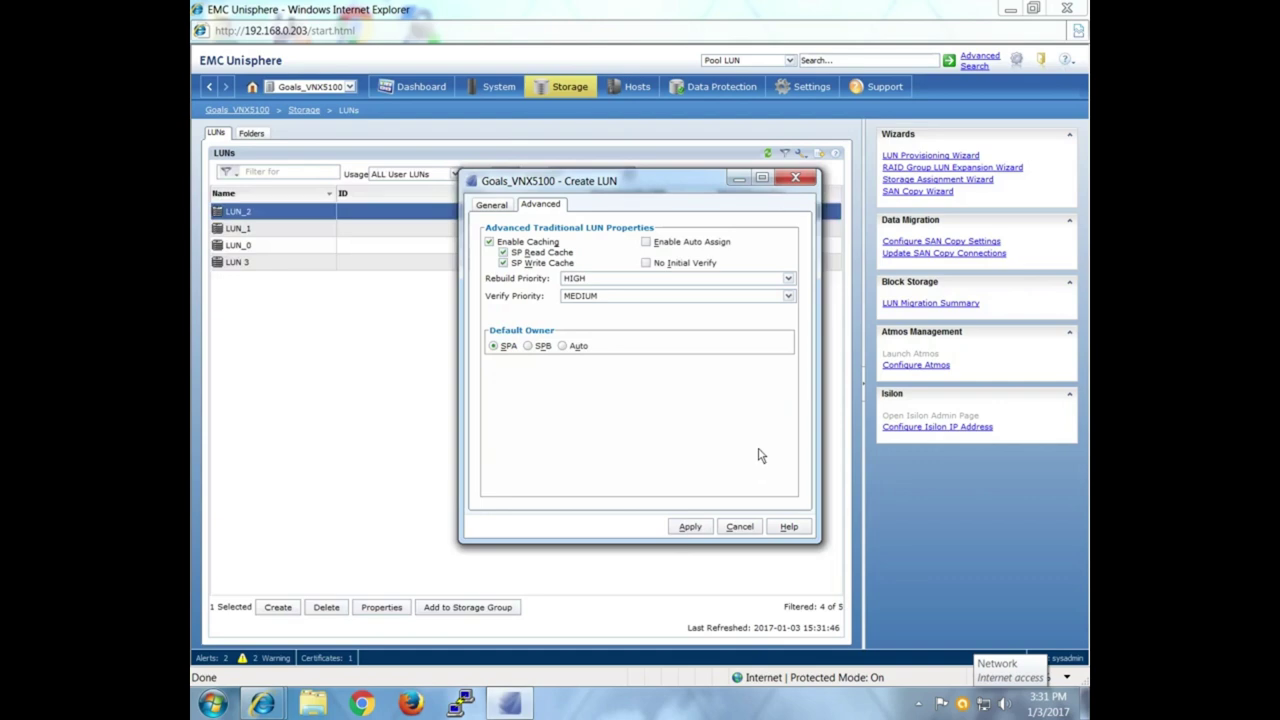
left_click(795, 180)
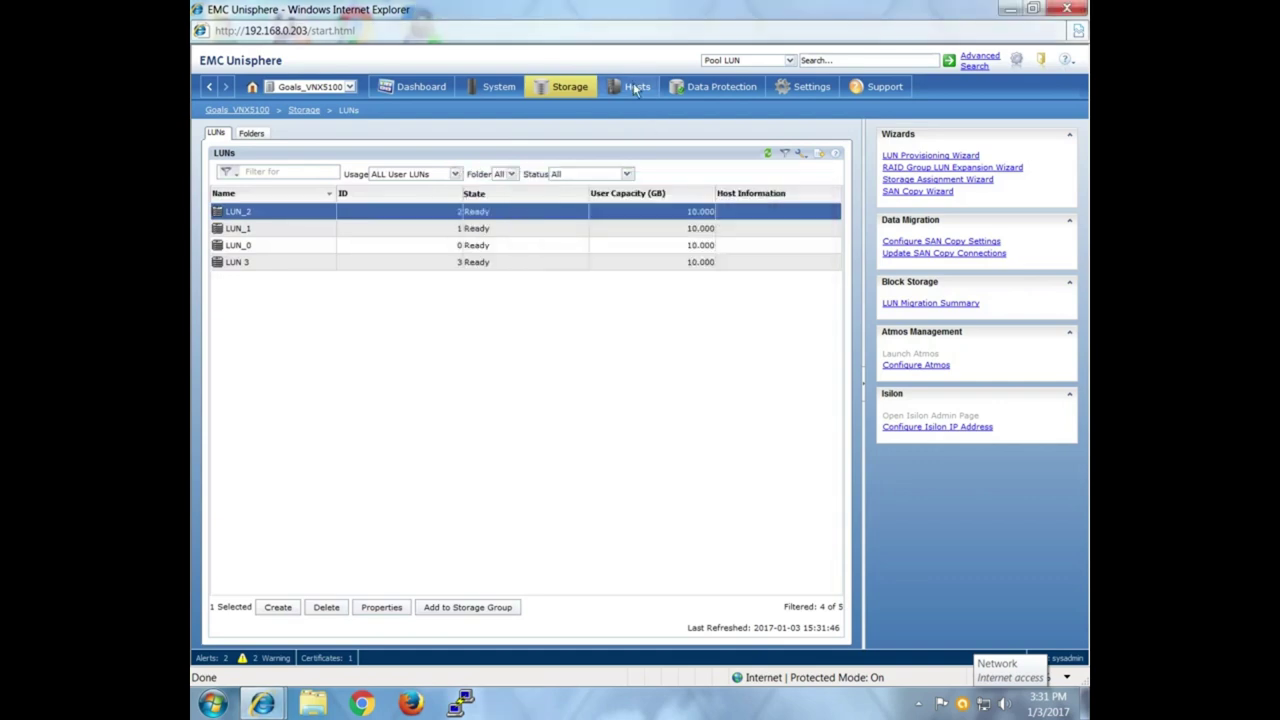
Open Storage Group 1's LUN connections and expand the SP B LUN list.
left_click(636, 87)
left_click(280, 236)
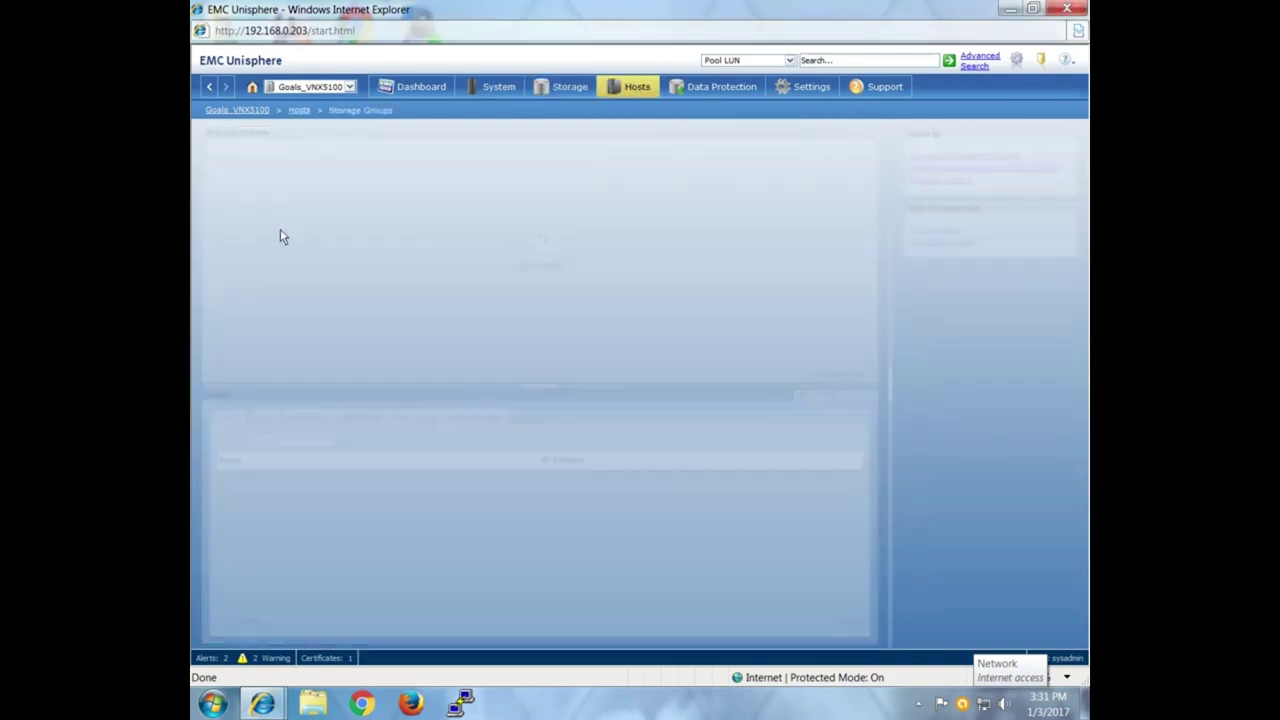
left_click(365, 192)
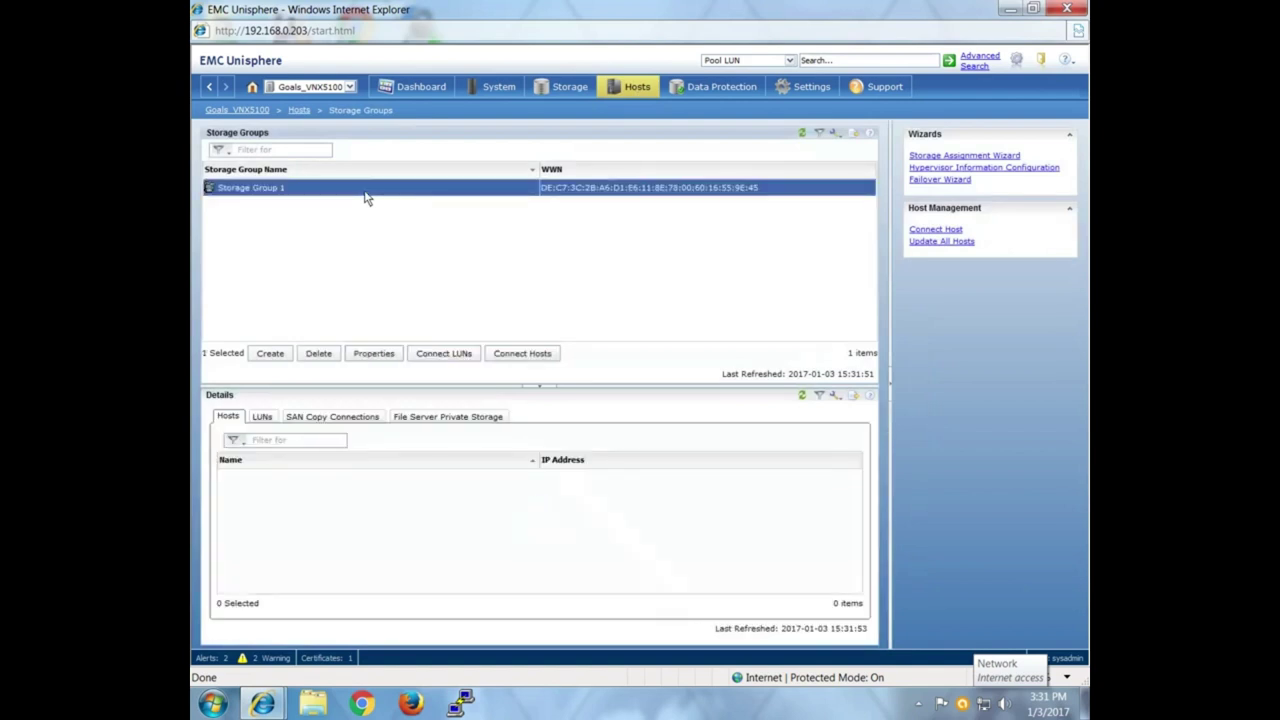
left_click(447, 357)
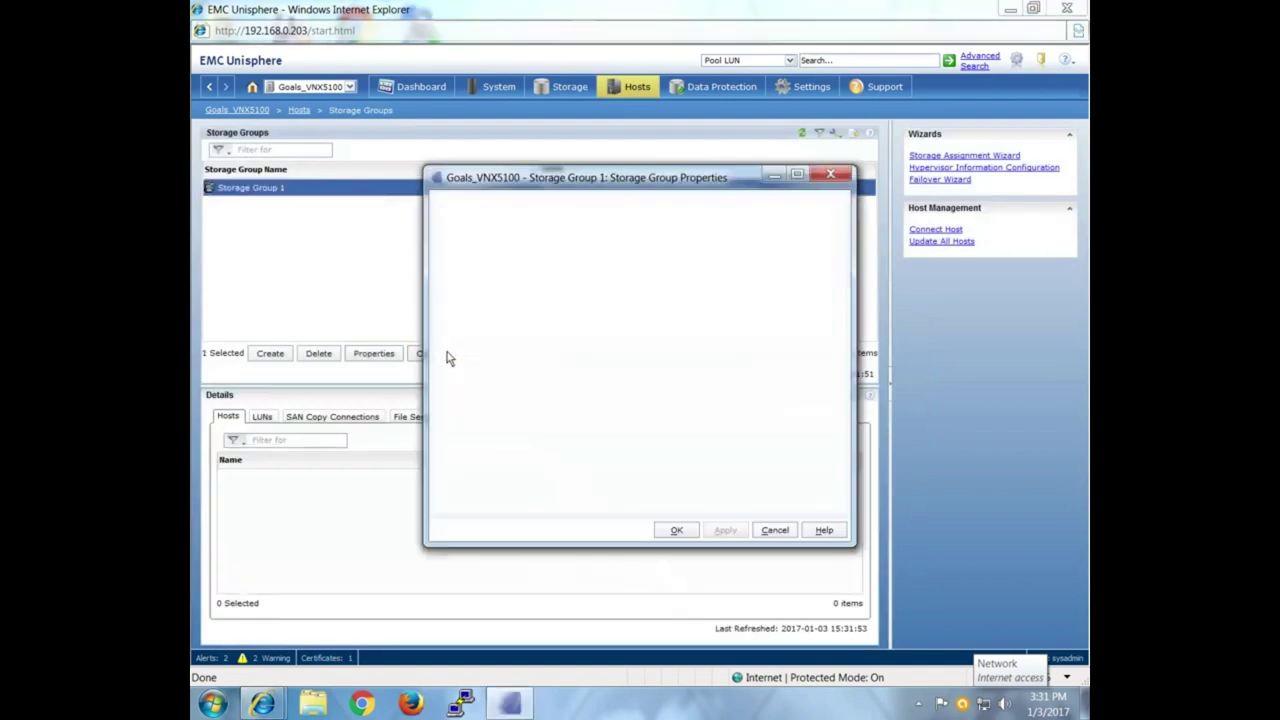
left_click(455, 293)
left_click(452, 293)
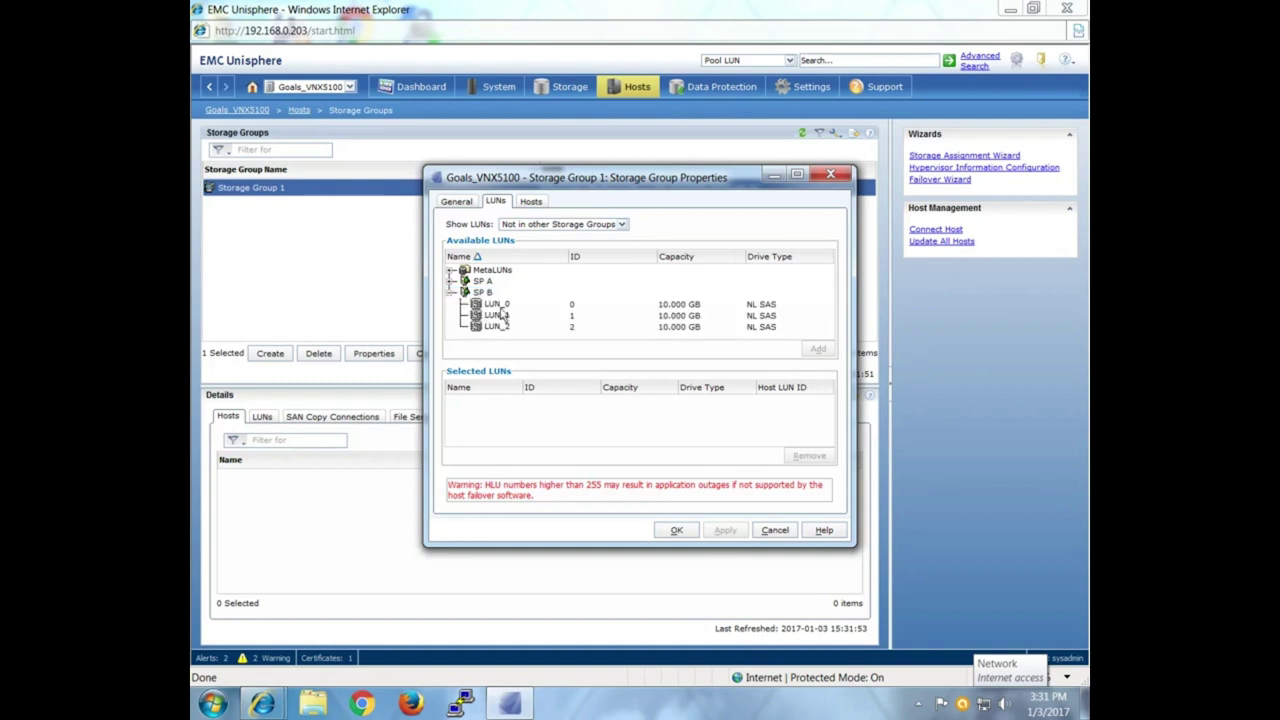
left_click(457, 285)
left_click(461, 298)
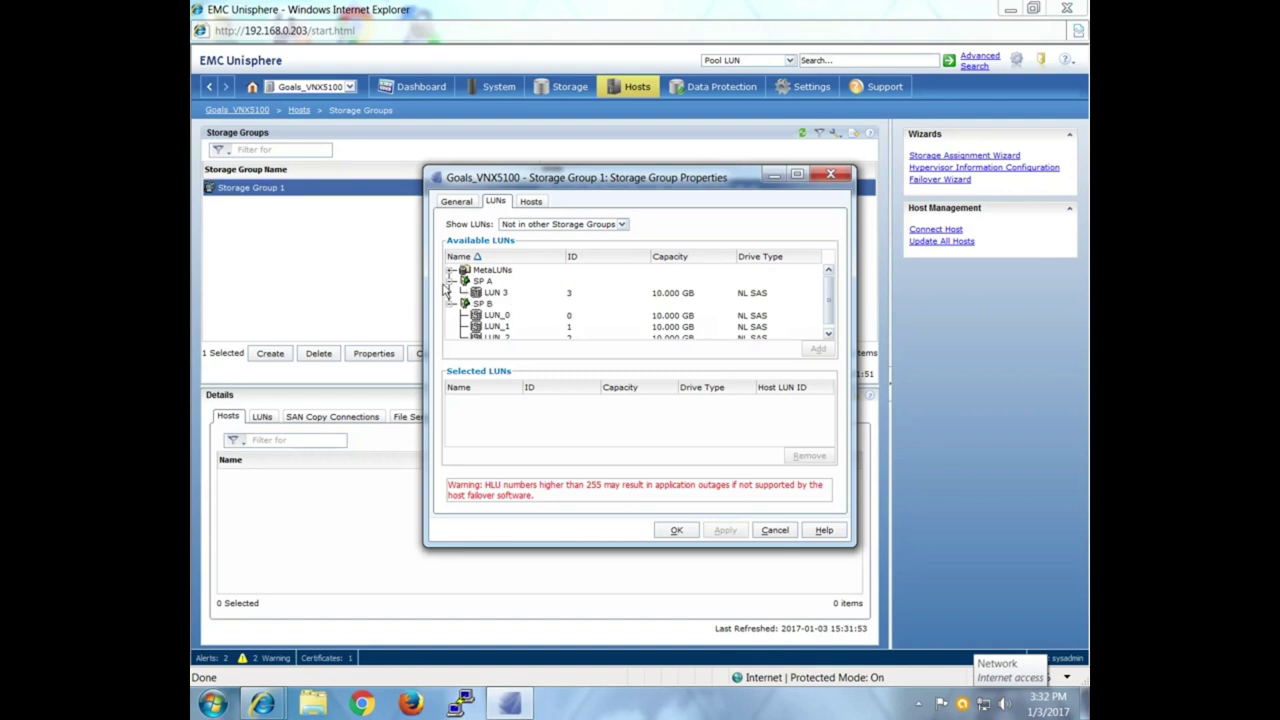
left_click(451, 285)
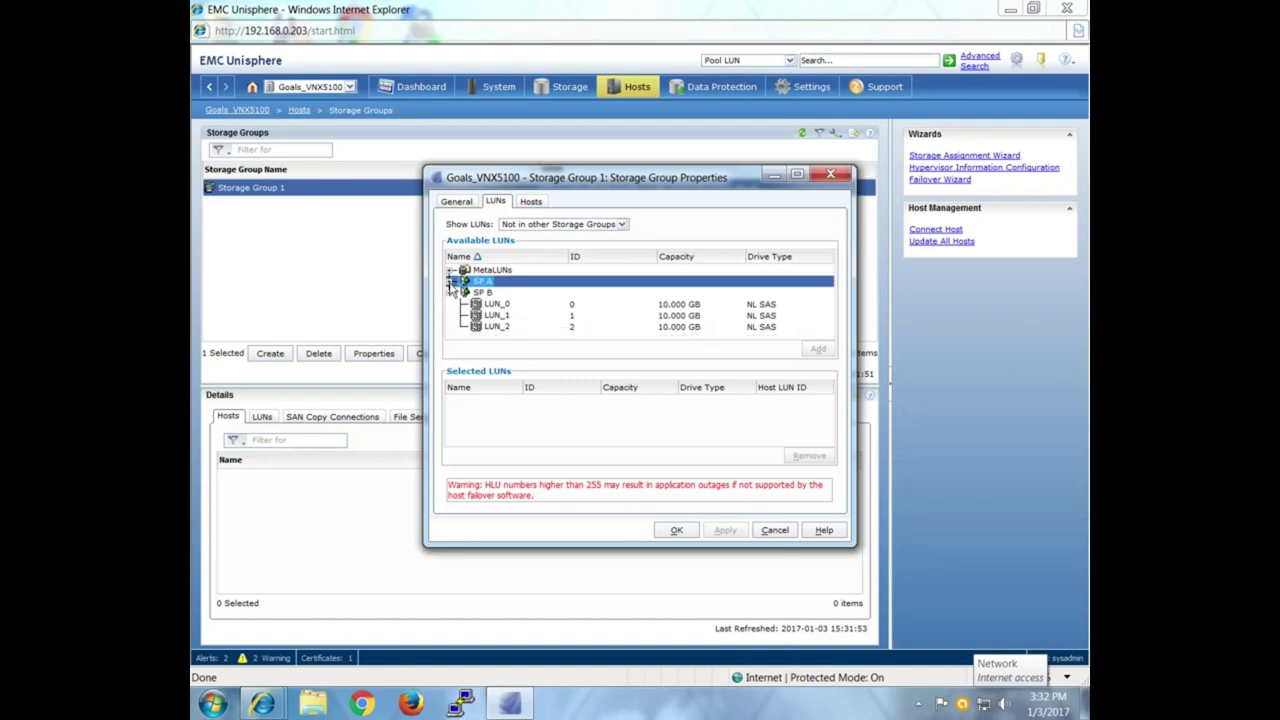
Add LUN_0, LUN_1 and LUN_2 to Storage Group 1's selected LUNs.
left_click(497, 305)
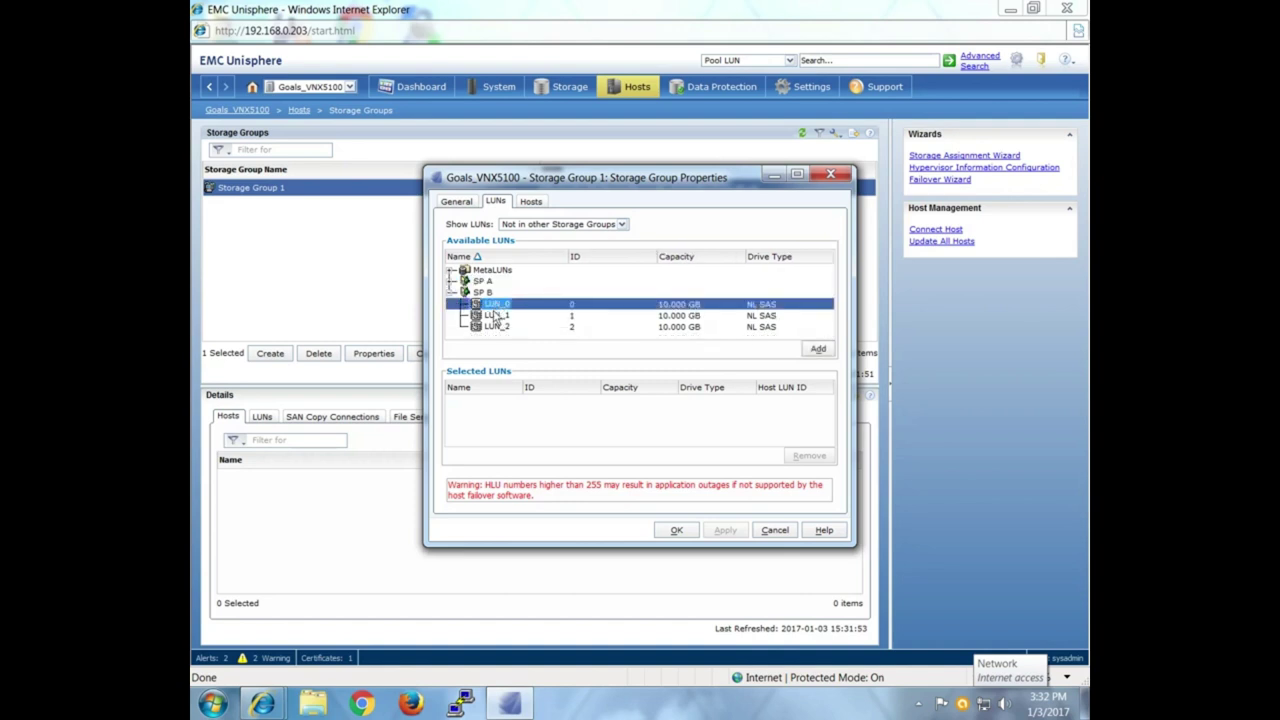
left_click(497, 316, "shift")
left_click(497, 327, "shift")
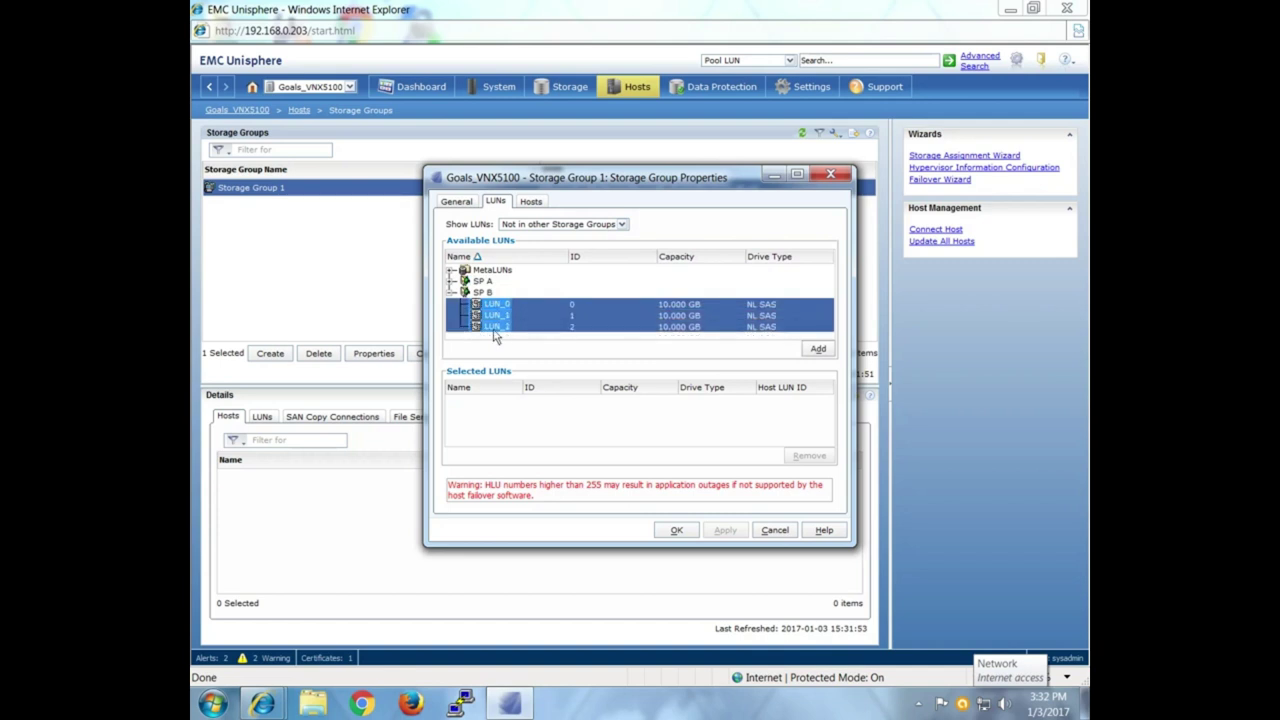
left_click(812, 351)
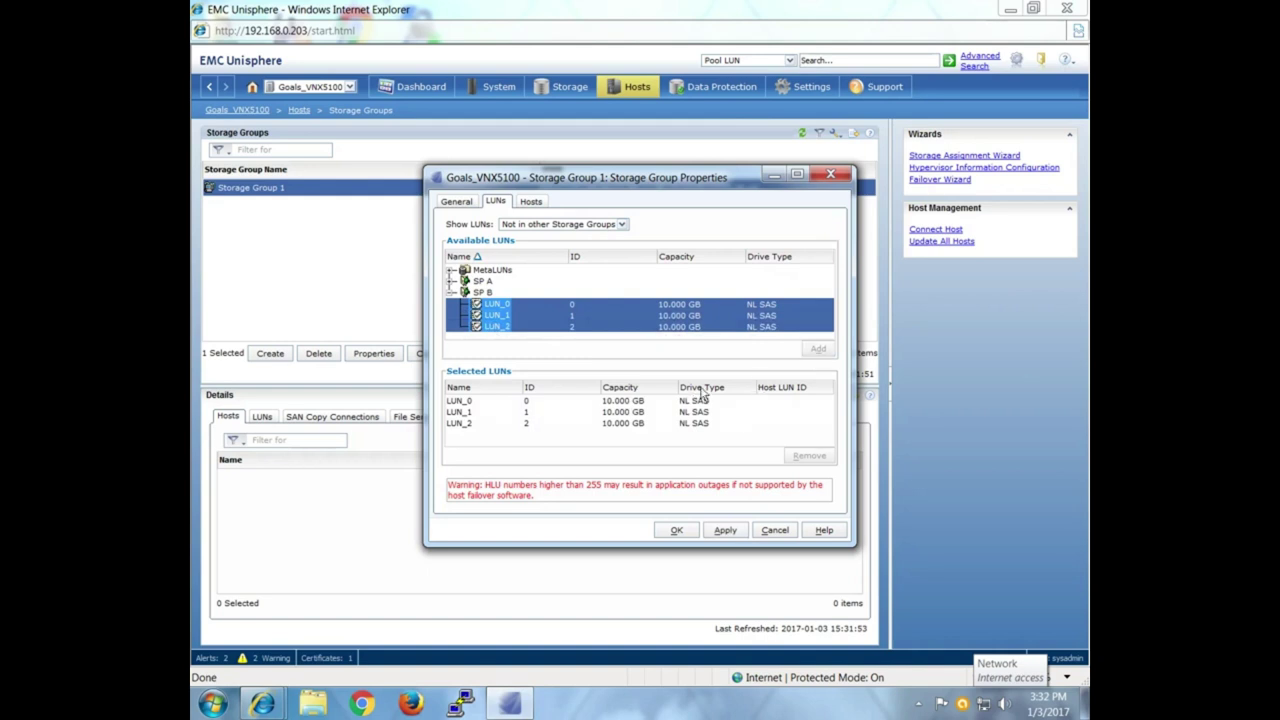
left_click(535, 204)
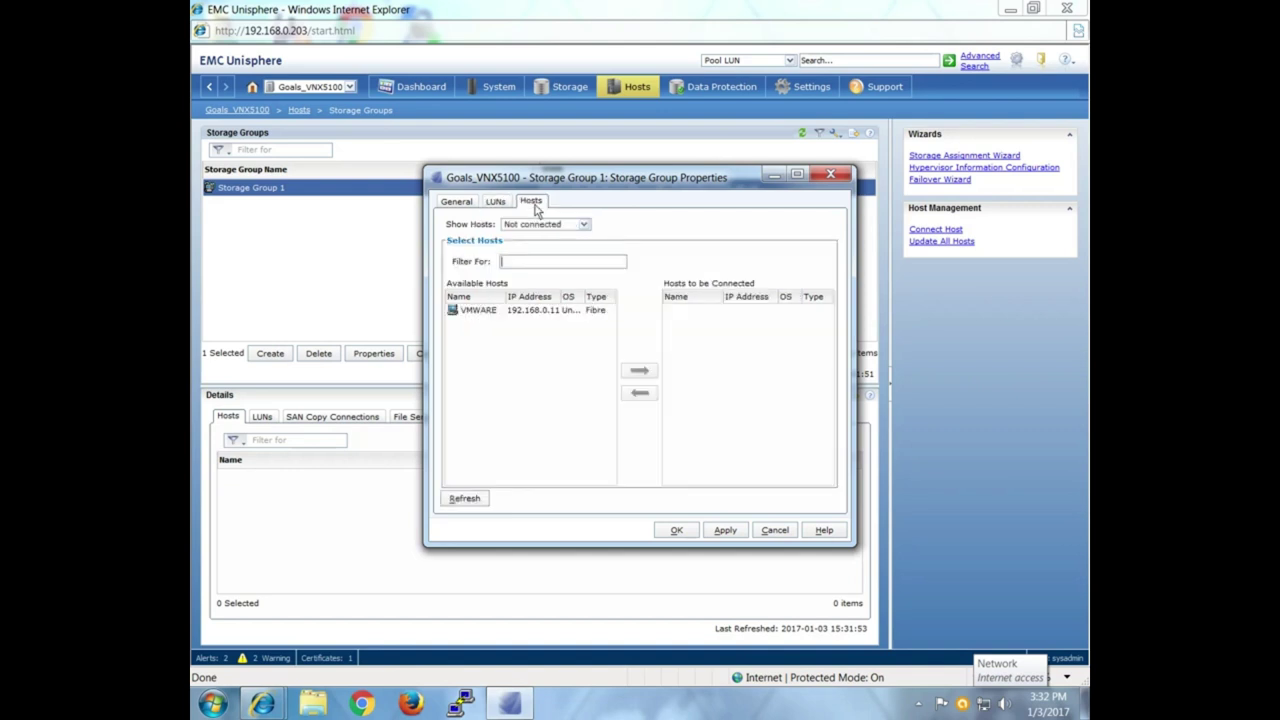
Reopen Storage Group 1's properties on its Hosts tab.
left_click(830, 177)
left_click(522, 358)
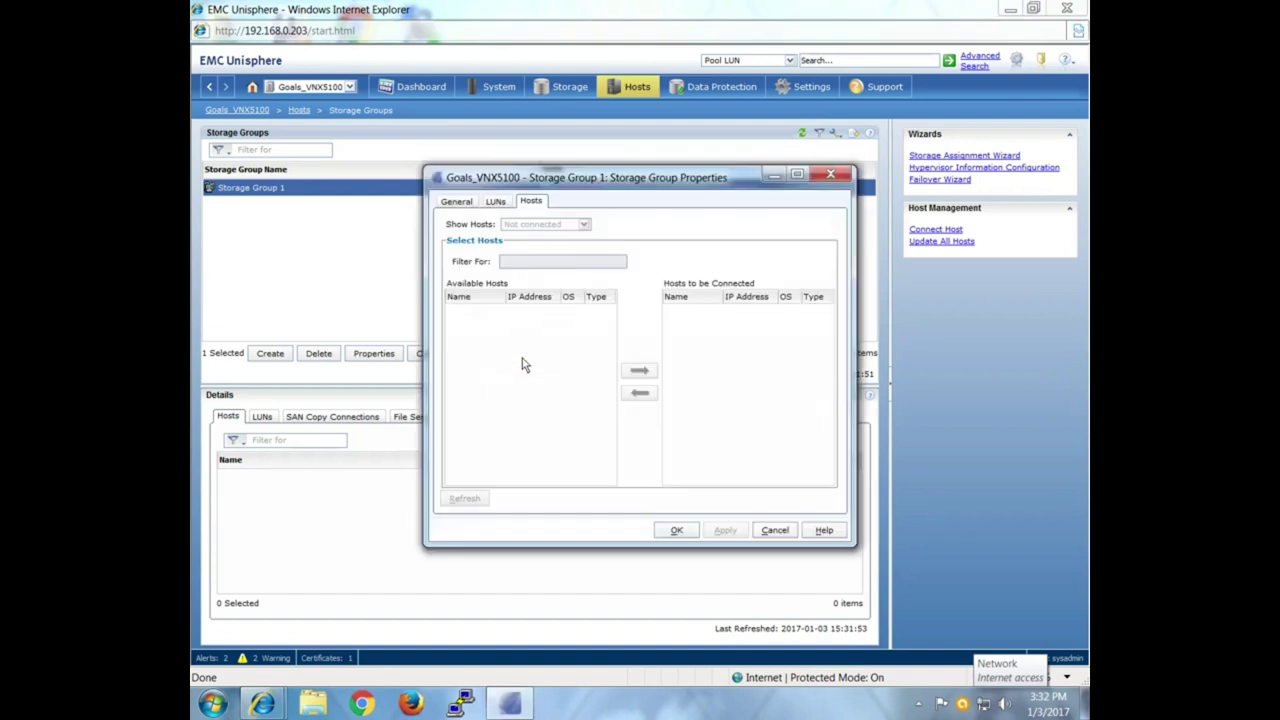
left_click(501, 203)
left_click(529, 203)
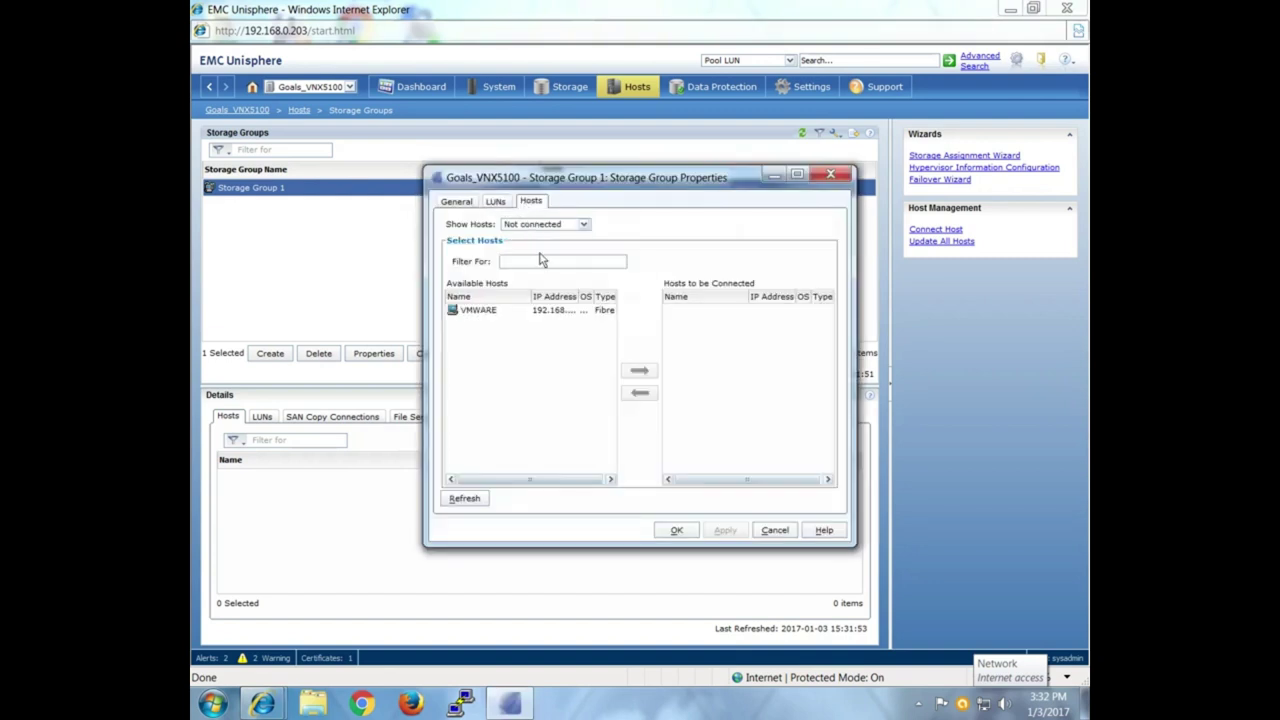
Connect host VMWARE to Storage Group 1, then go to the Initiators page.
left_click(538, 314)
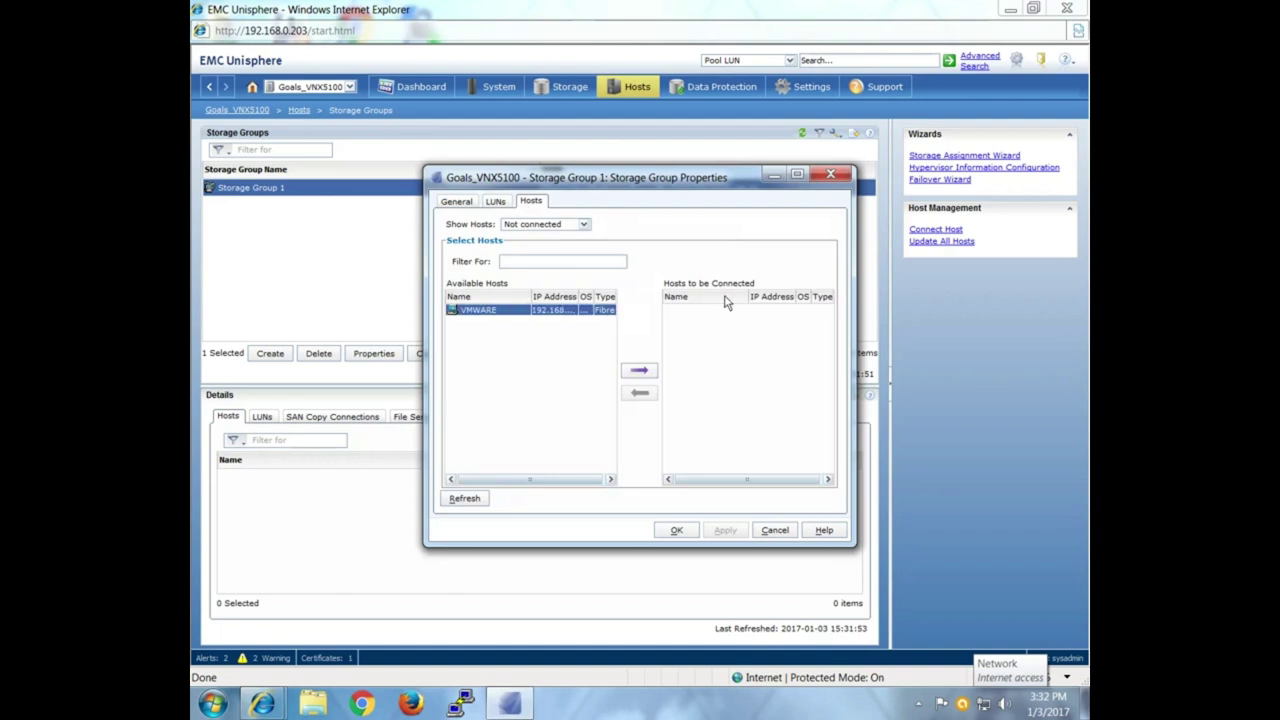
left_click(637, 371)
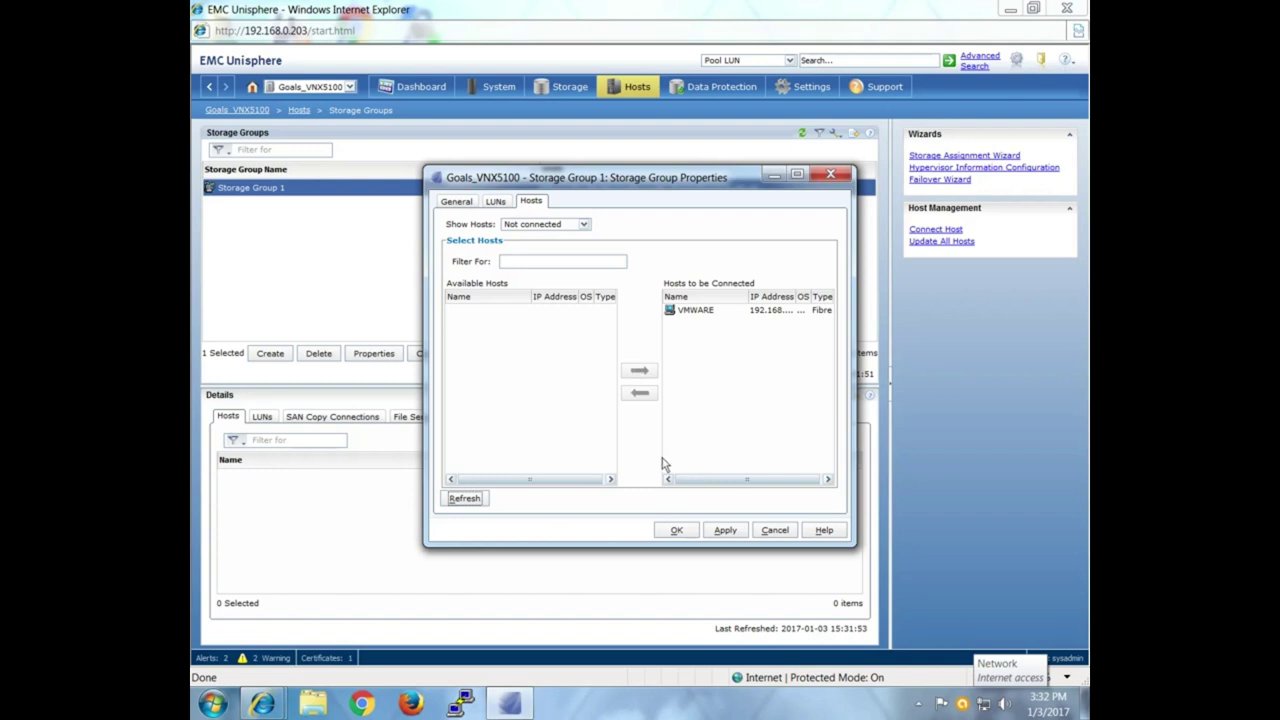
left_click(676, 530)
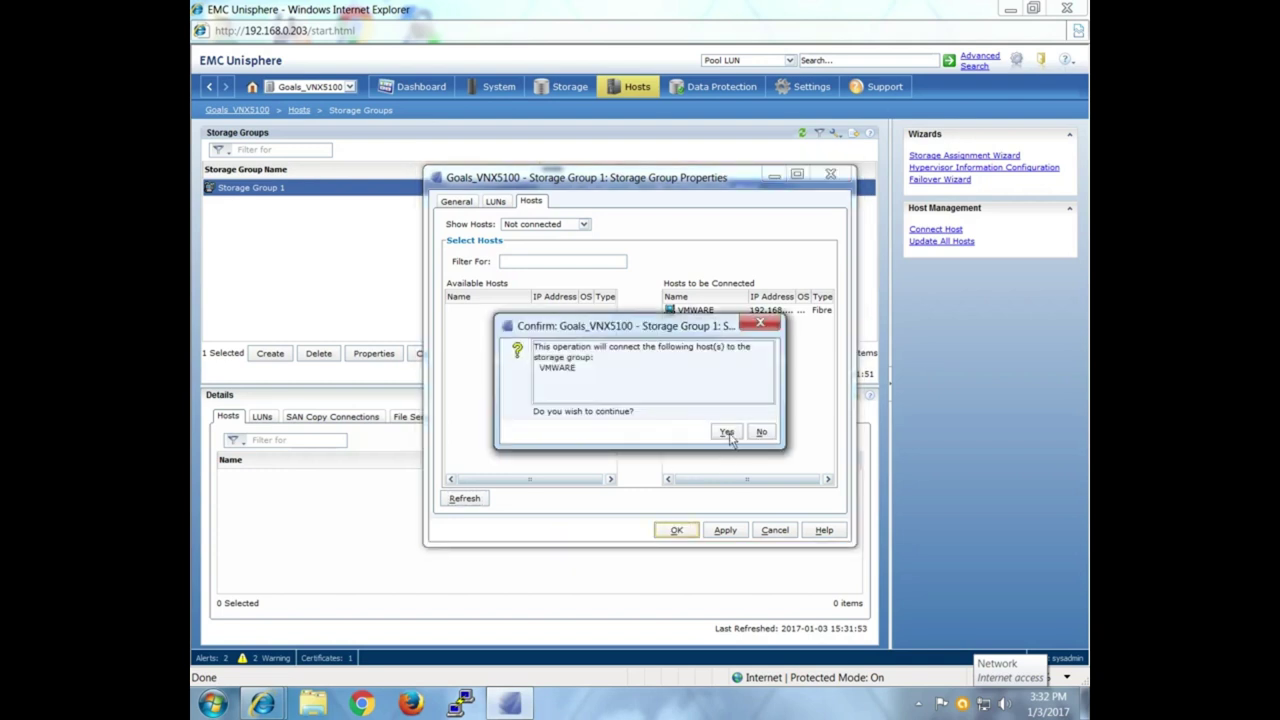
left_click(727, 432)
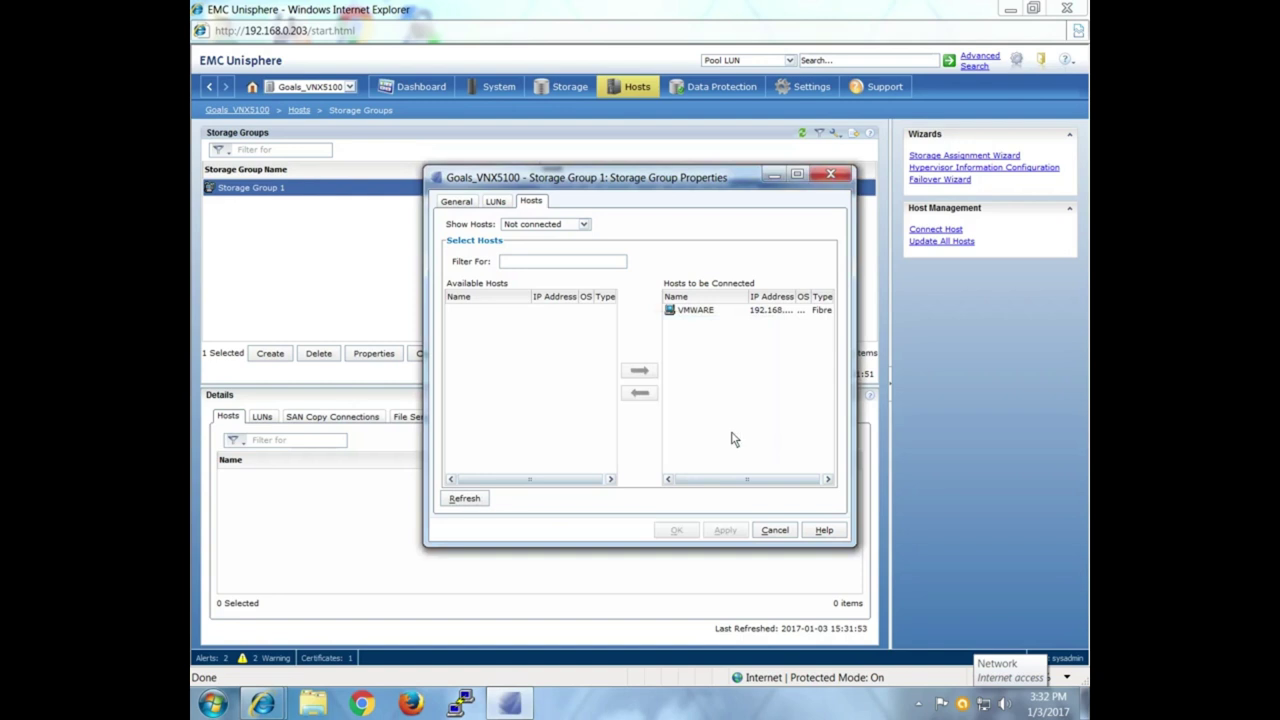
left_click(759, 432)
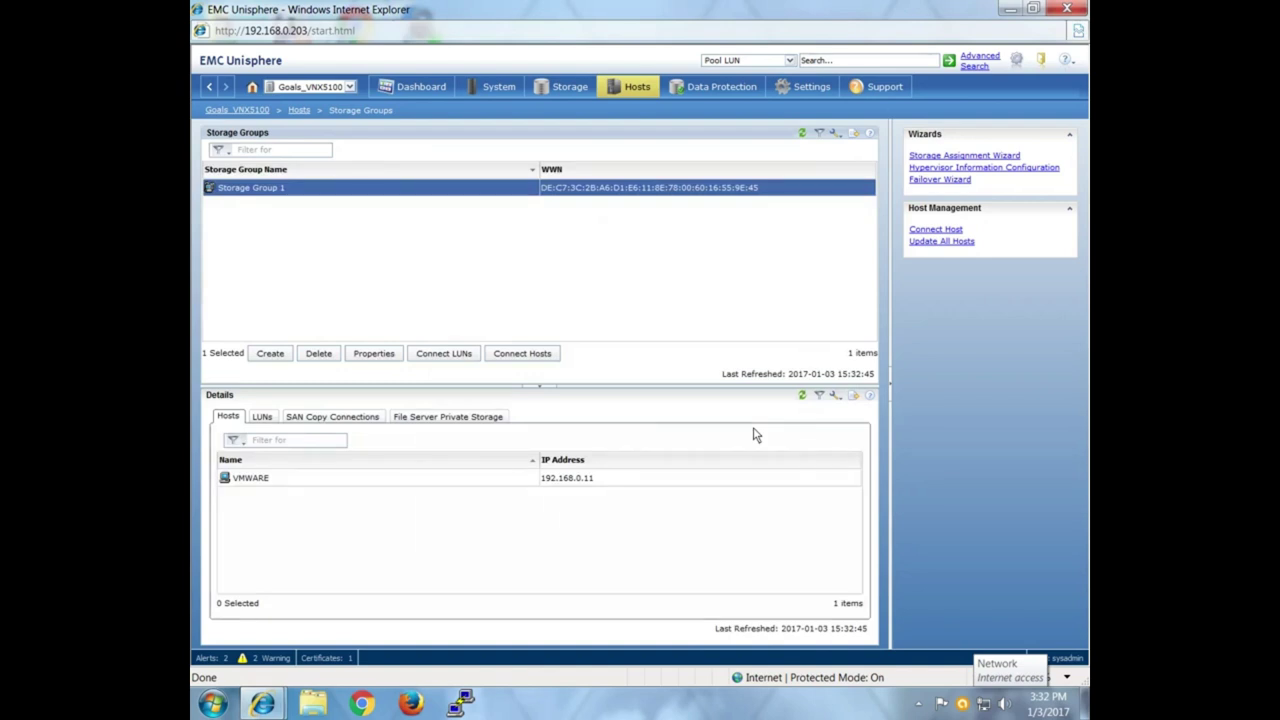
left_click(654, 95)
left_click(655, 229)
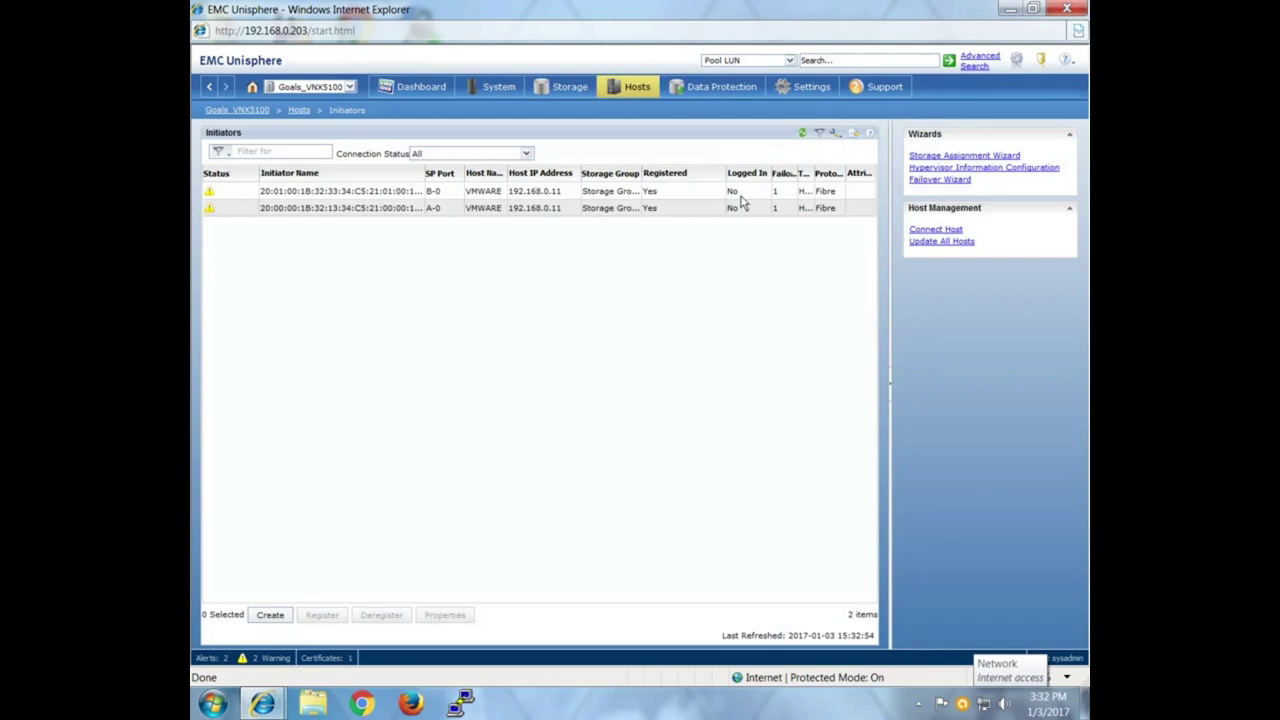
Launch PuTTY from the taskbar to reach the SAN switch.
left_click(463, 705)
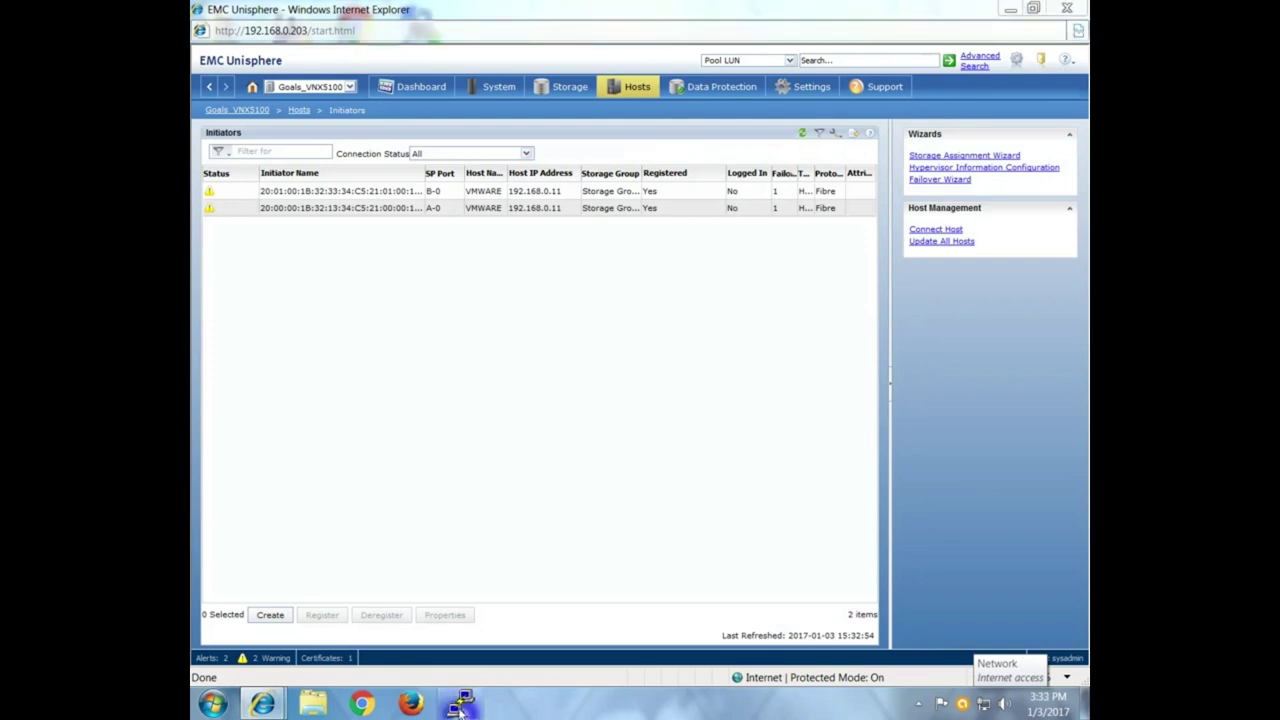
SSH to the switch at 192.168.0.114, log in as admin, and run switchshow.
type("192.168.0.1")
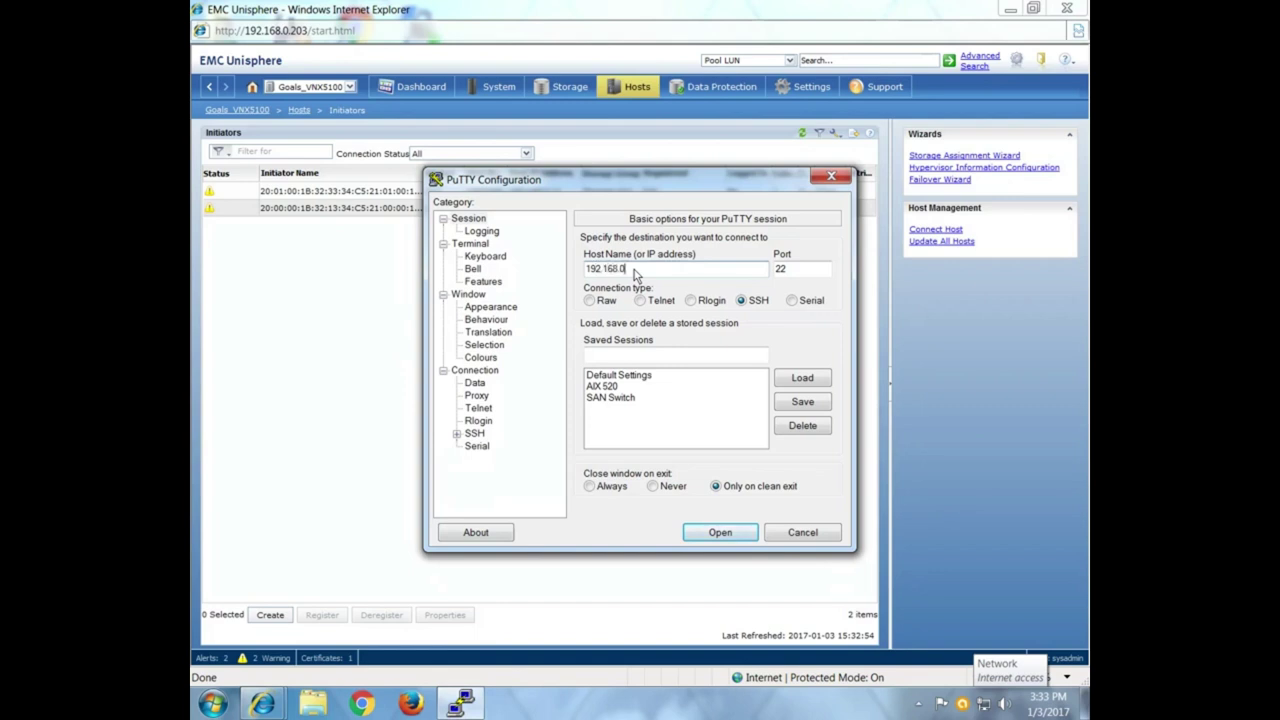
type("14")
key("Return")
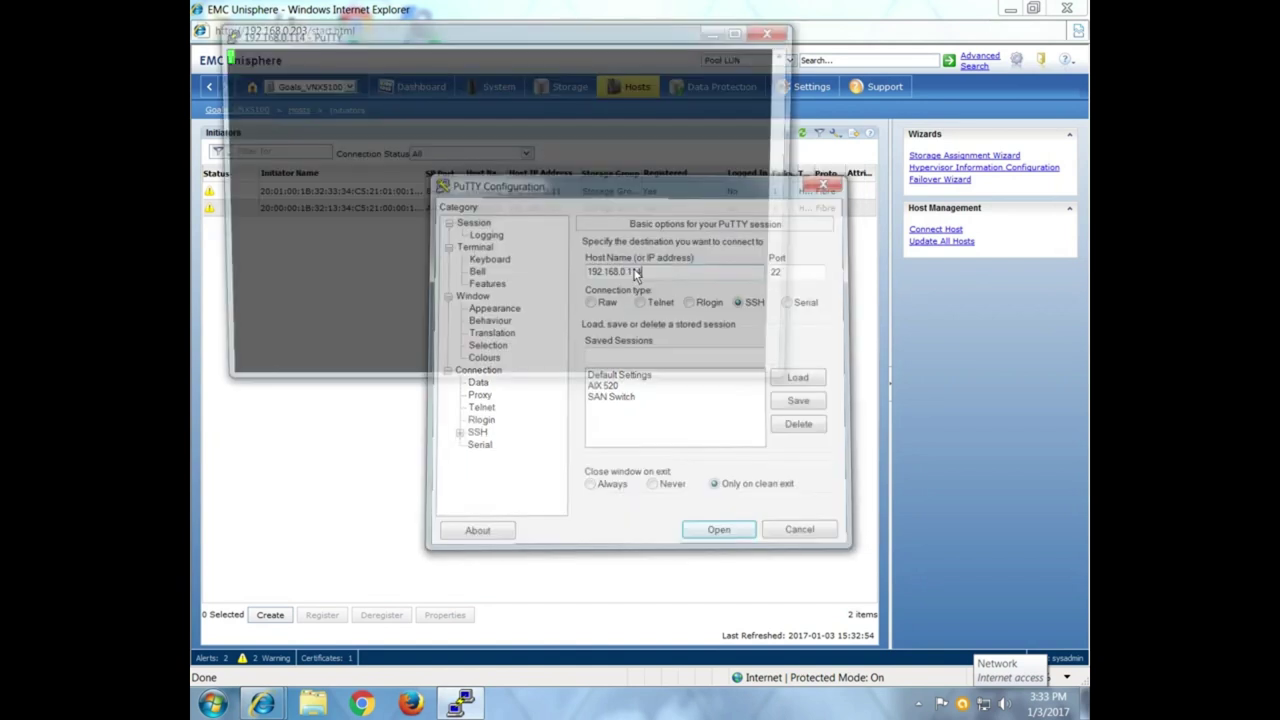
type("admin")
key("Return")
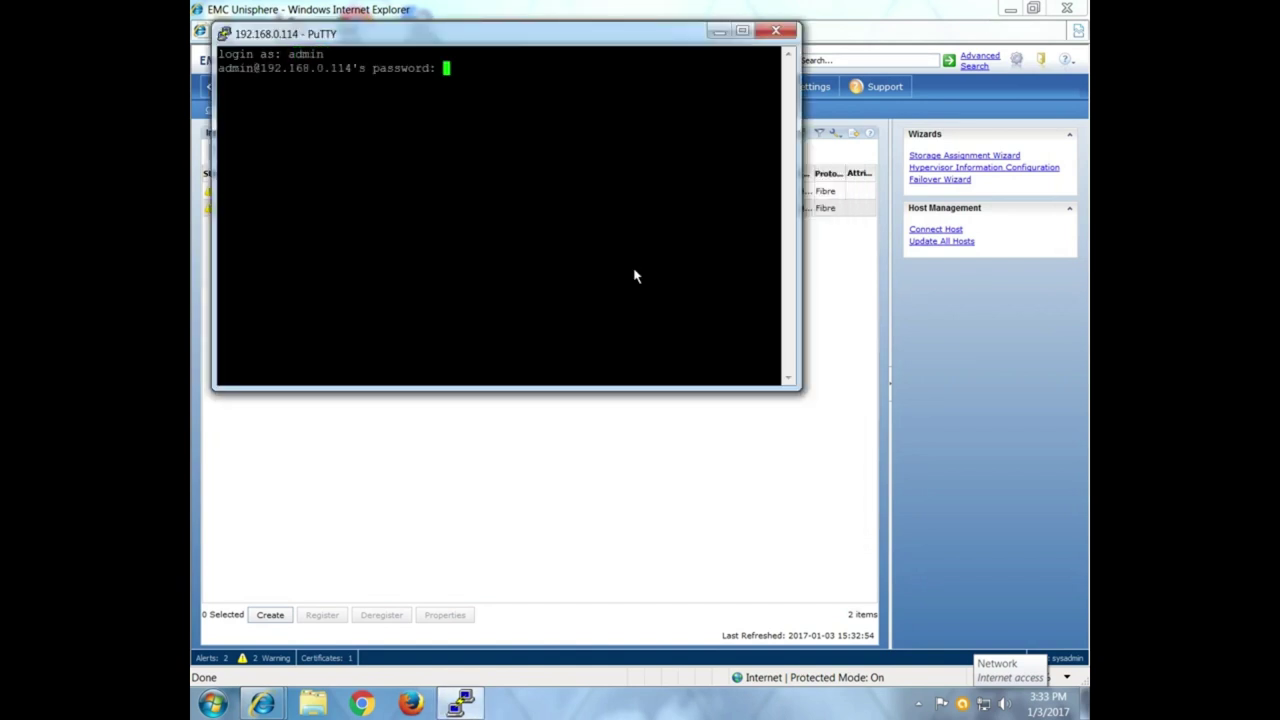
key("Return")
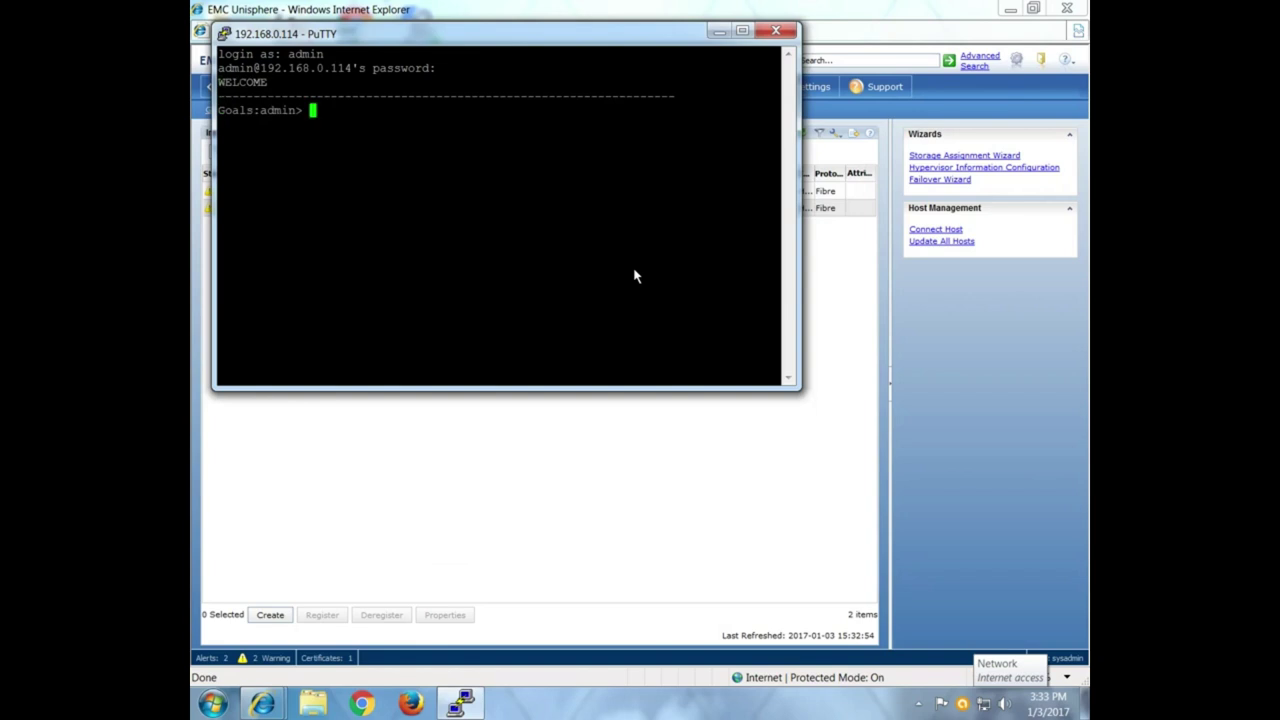
type("switchshow")
key("Return")
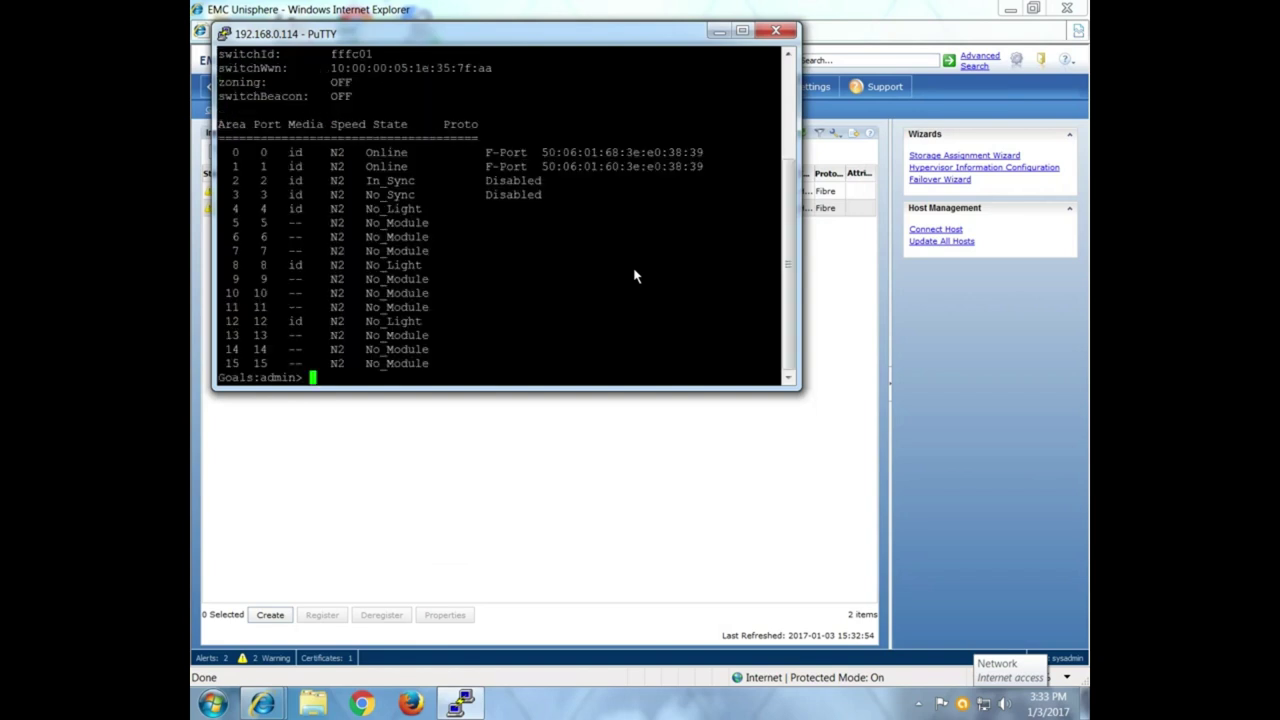
Disable ports 2 and 3 and confirm with switchshow.
type("pc")
type("rt")
type("disable ")
type("2")
key("Return")
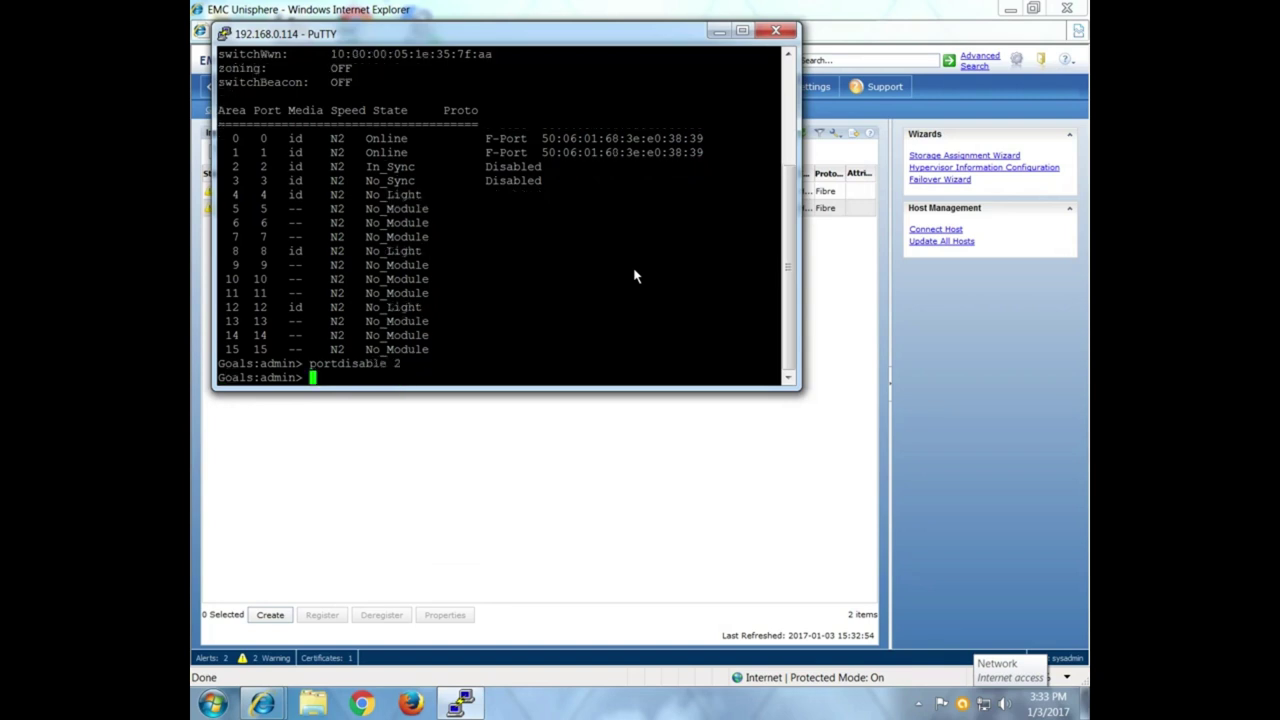
key("Up")
key("BackSpace")
type("3")
key("Return")
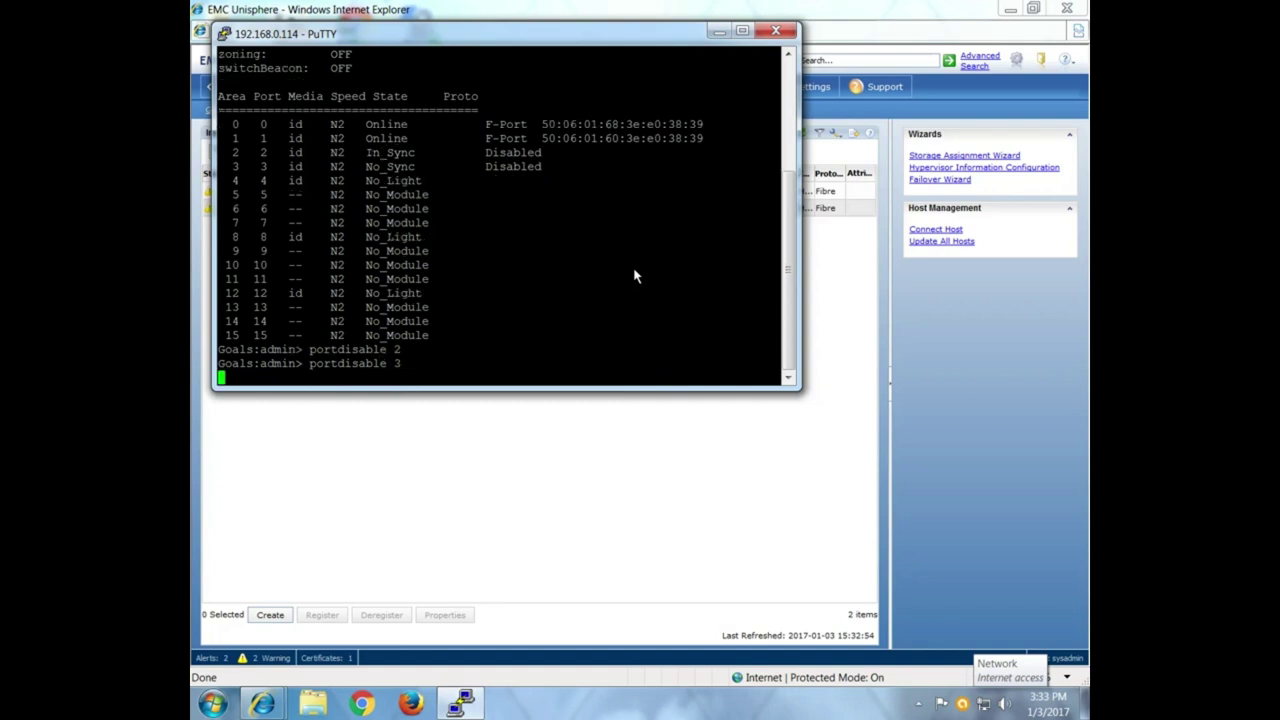
key("Up")
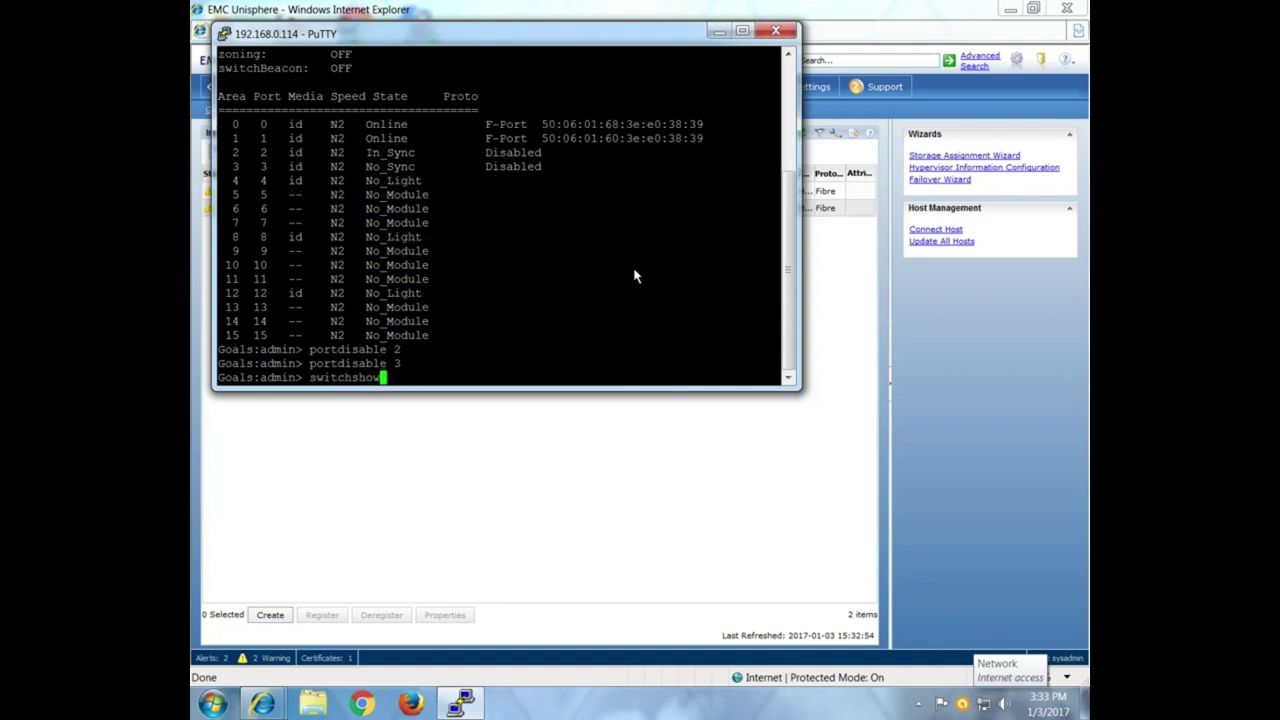
key("Return")
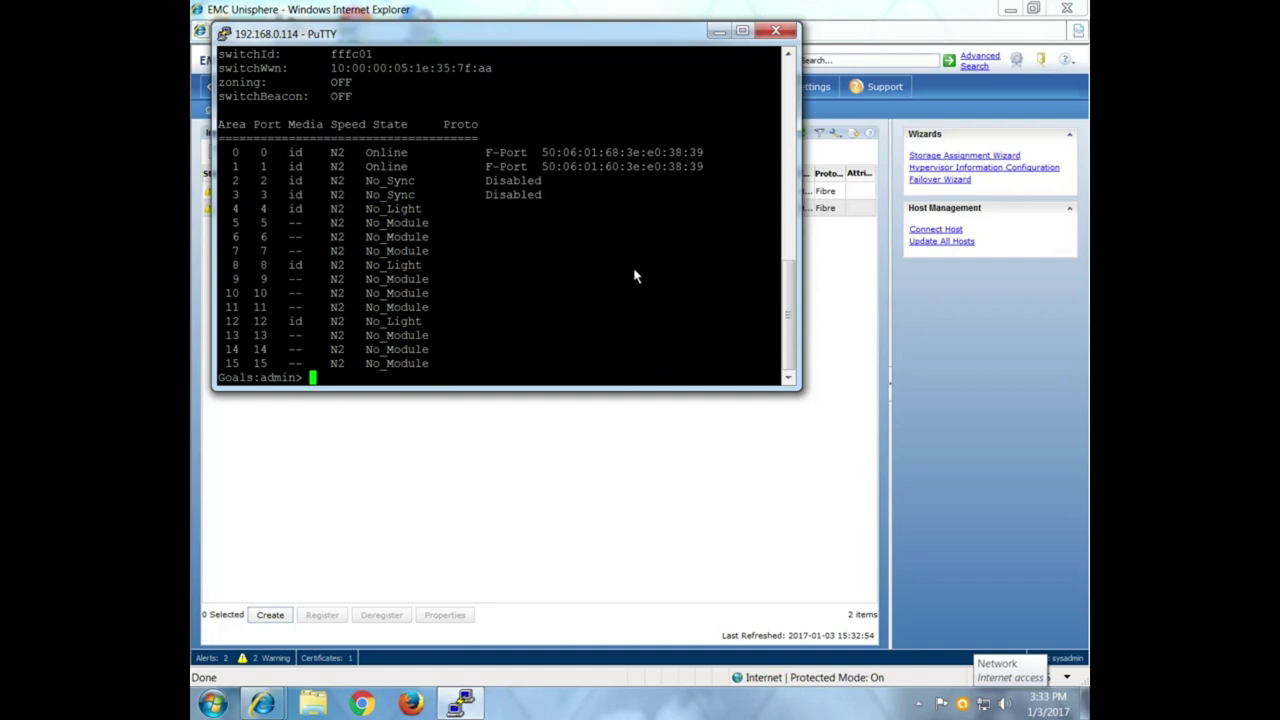
Re-enable ports 2 and 3 with portenable and check them with switchshow.
type("portenable 2")
key("Return")
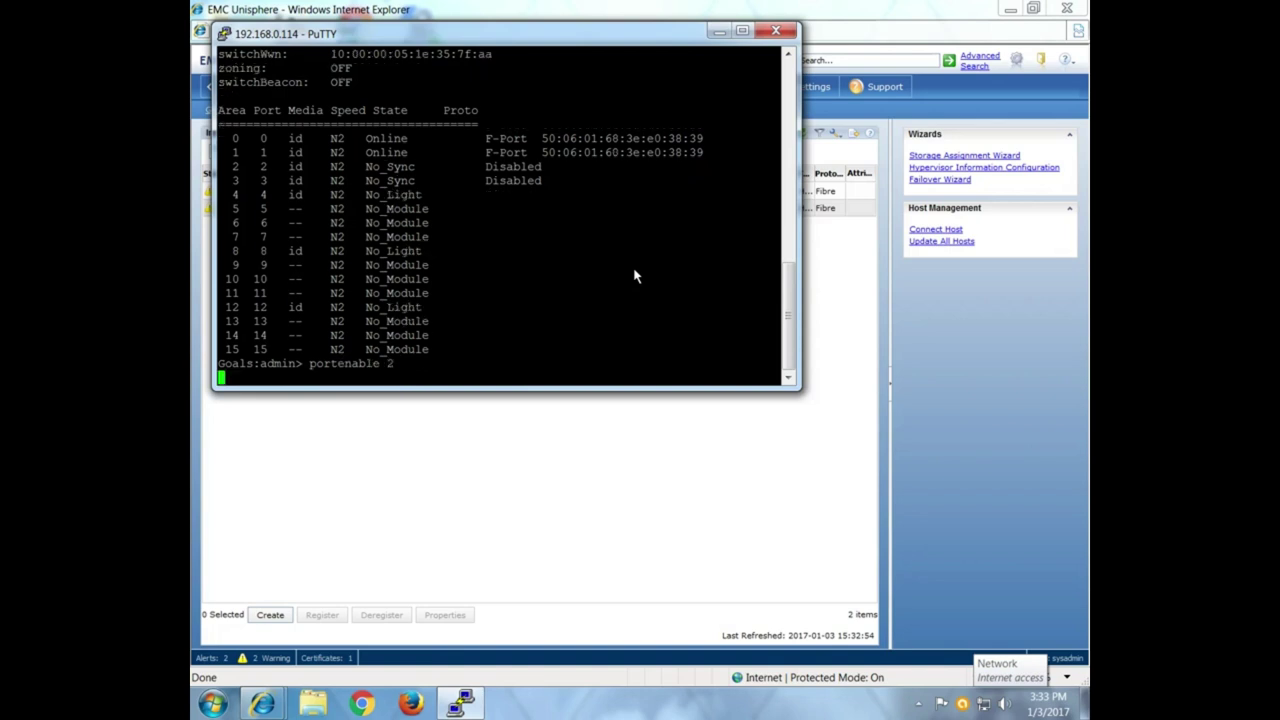
key("Up")
key("BackSpace")
type("3")
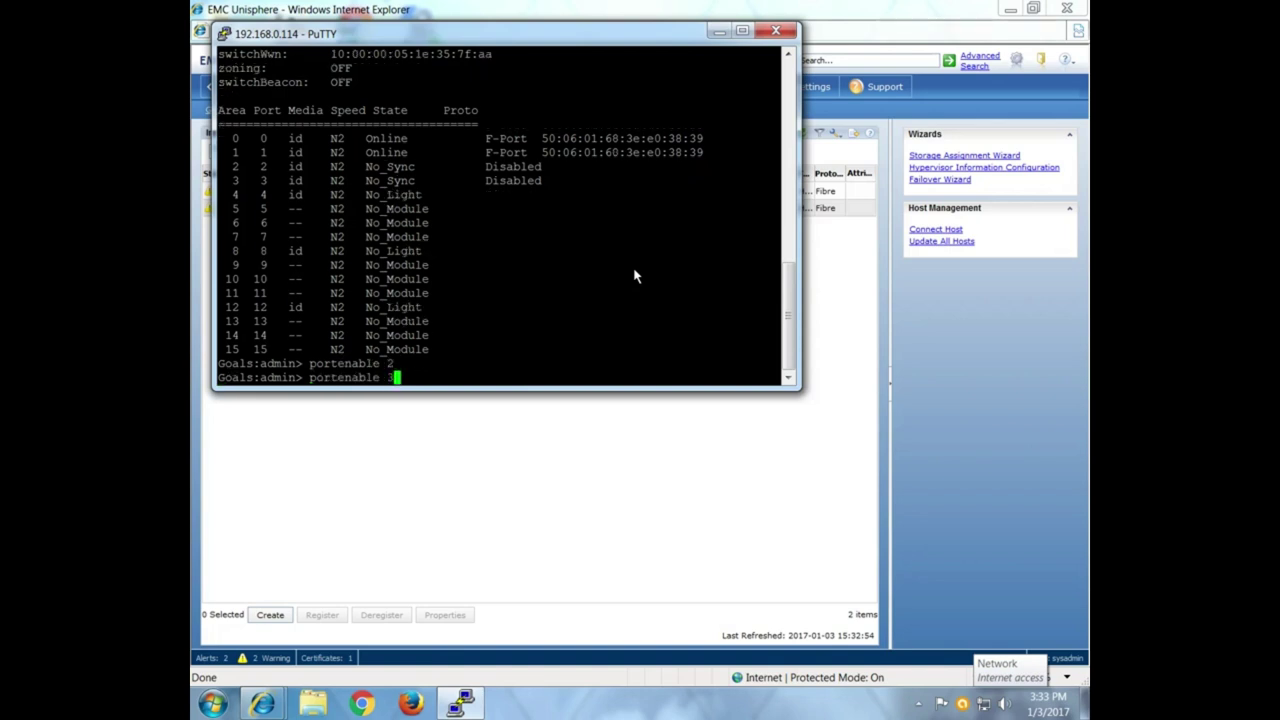
key("Return")
type("switchshow")
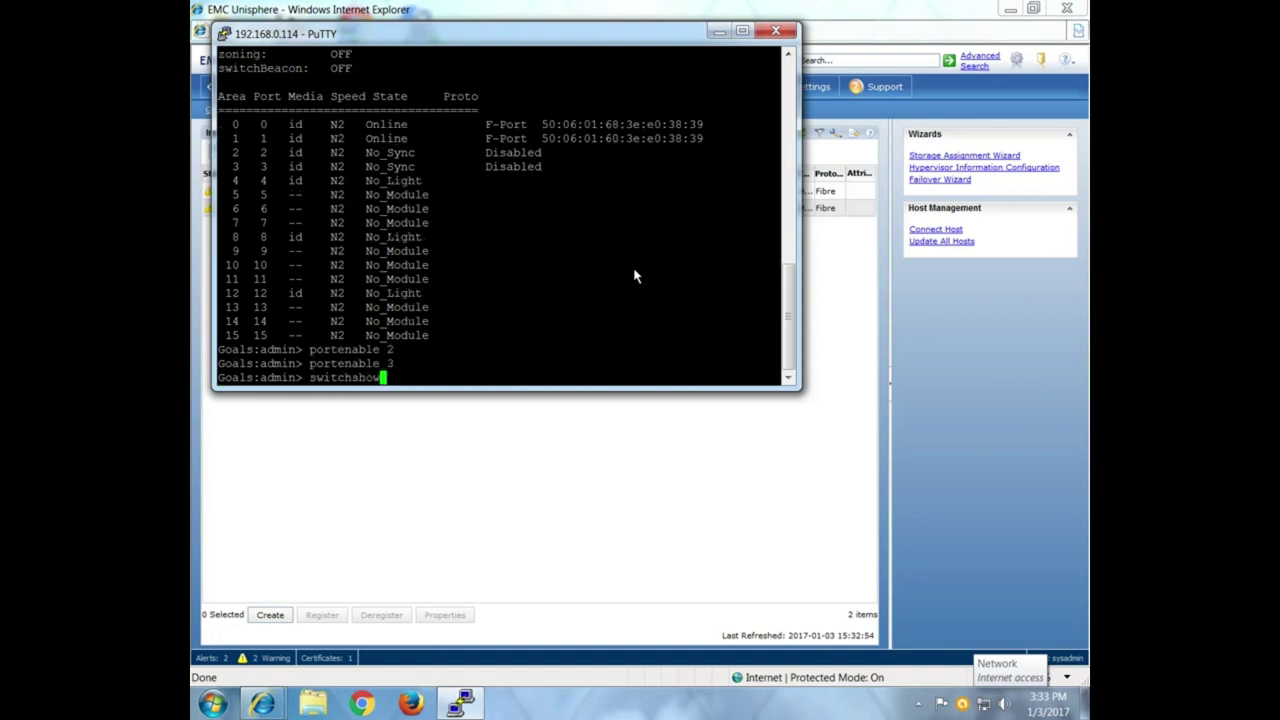
key("Return")
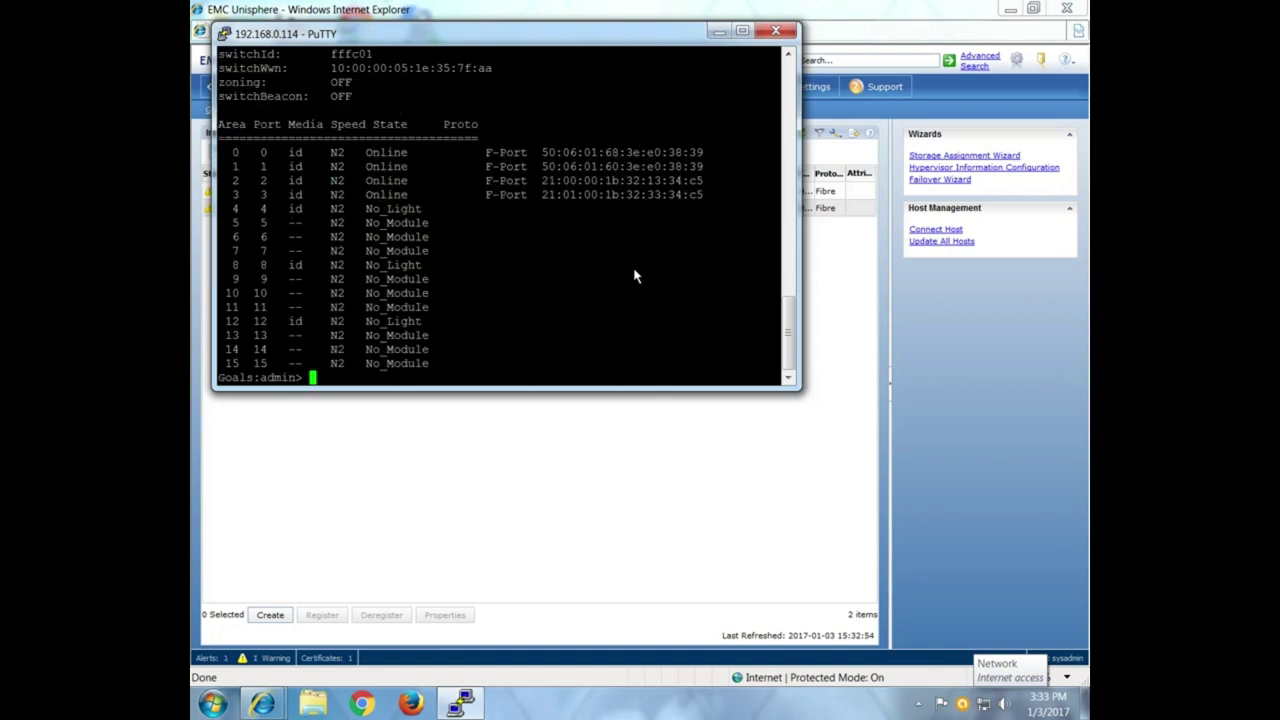
Return to Unisphere's Initiators page and refresh it repeatedly to check login status.
left_click(719, 32)
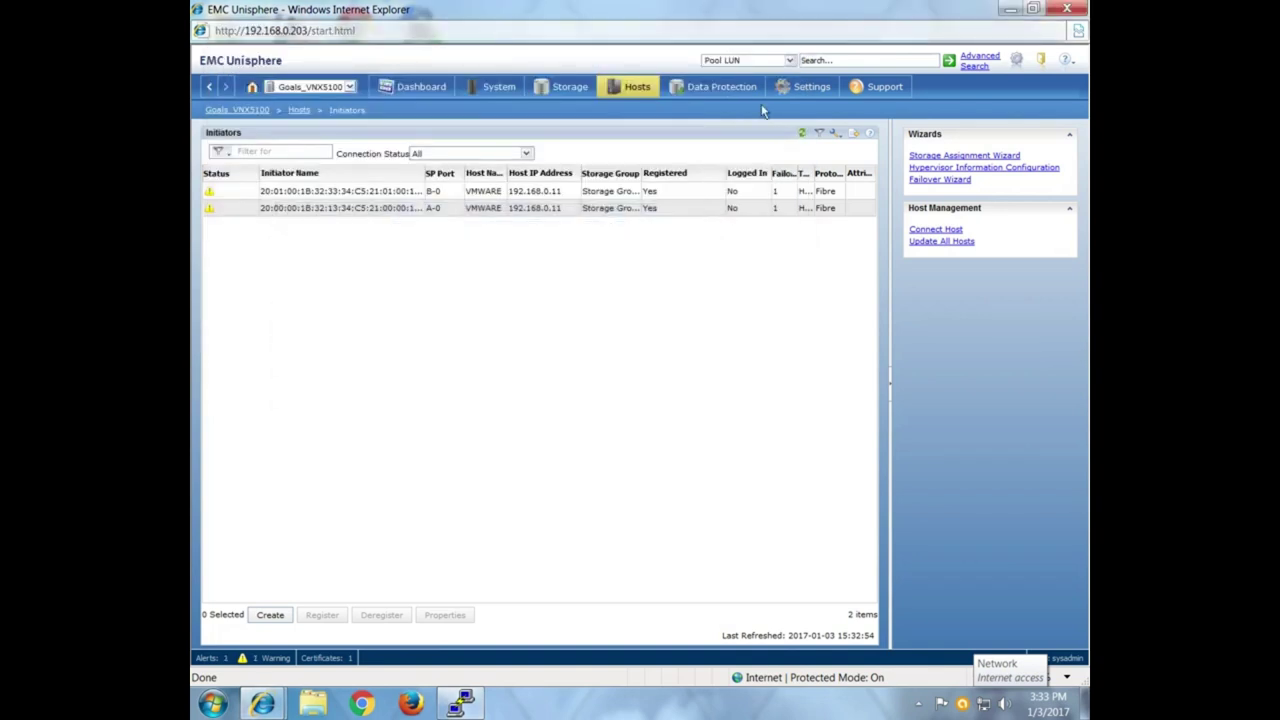
left_click(802, 136)
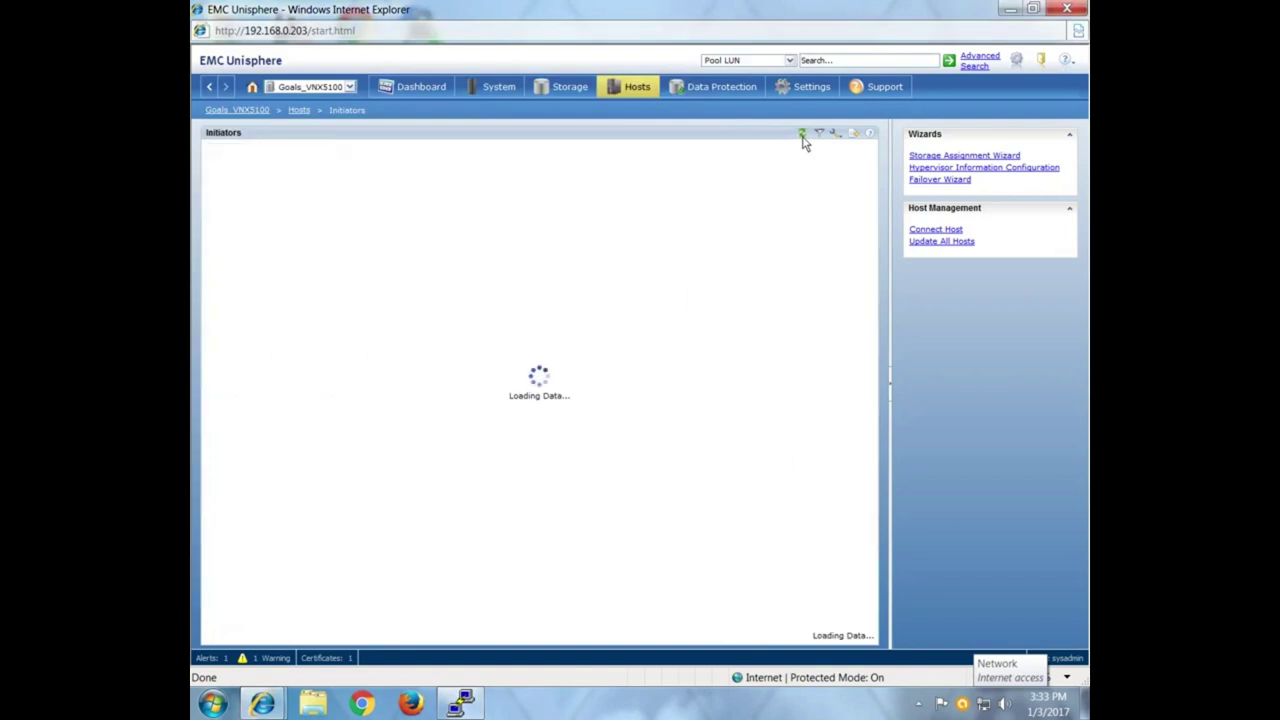
left_click(621, 95)
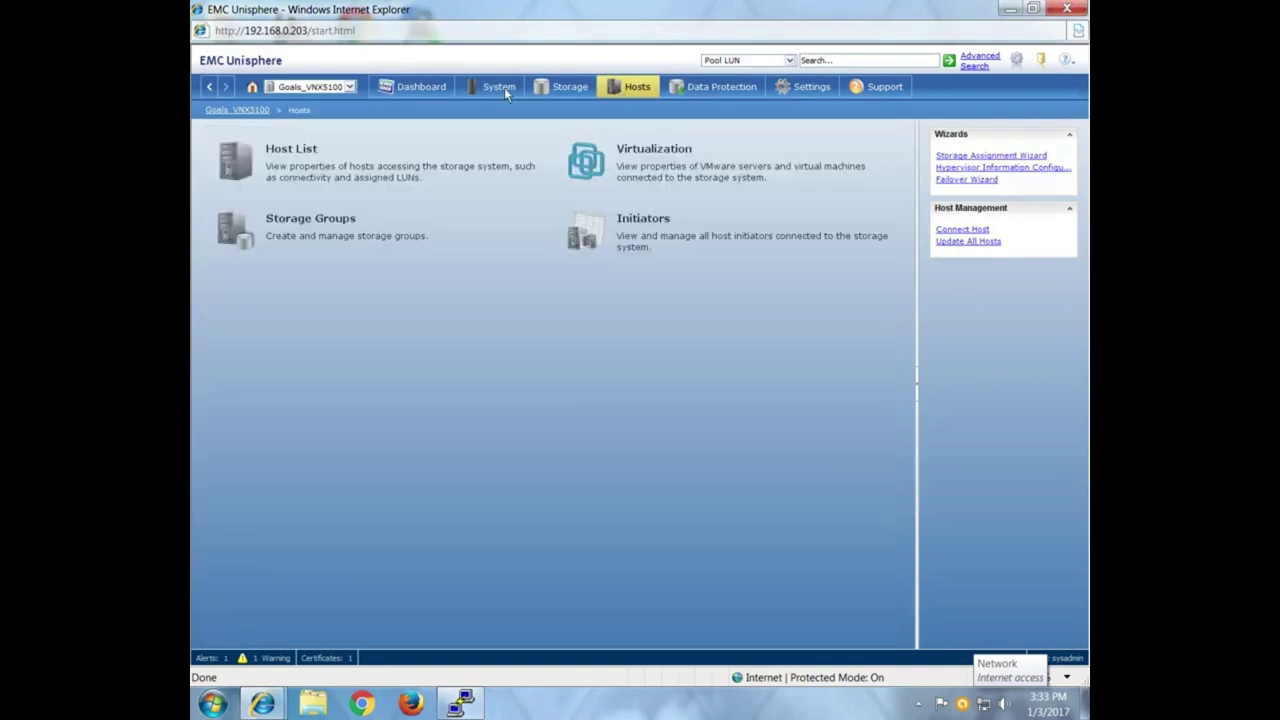
left_click(570, 87)
left_click(637, 87)
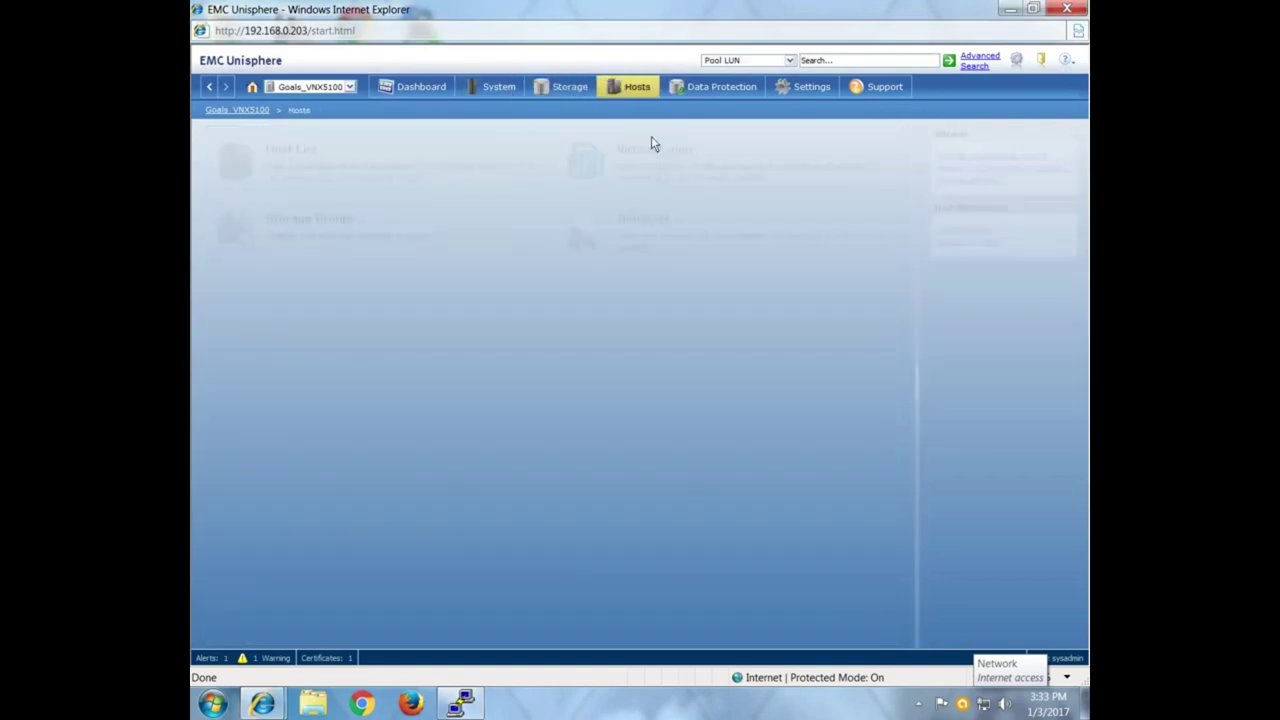
left_click(712, 240)
left_click(802, 135)
left_click(802, 136)
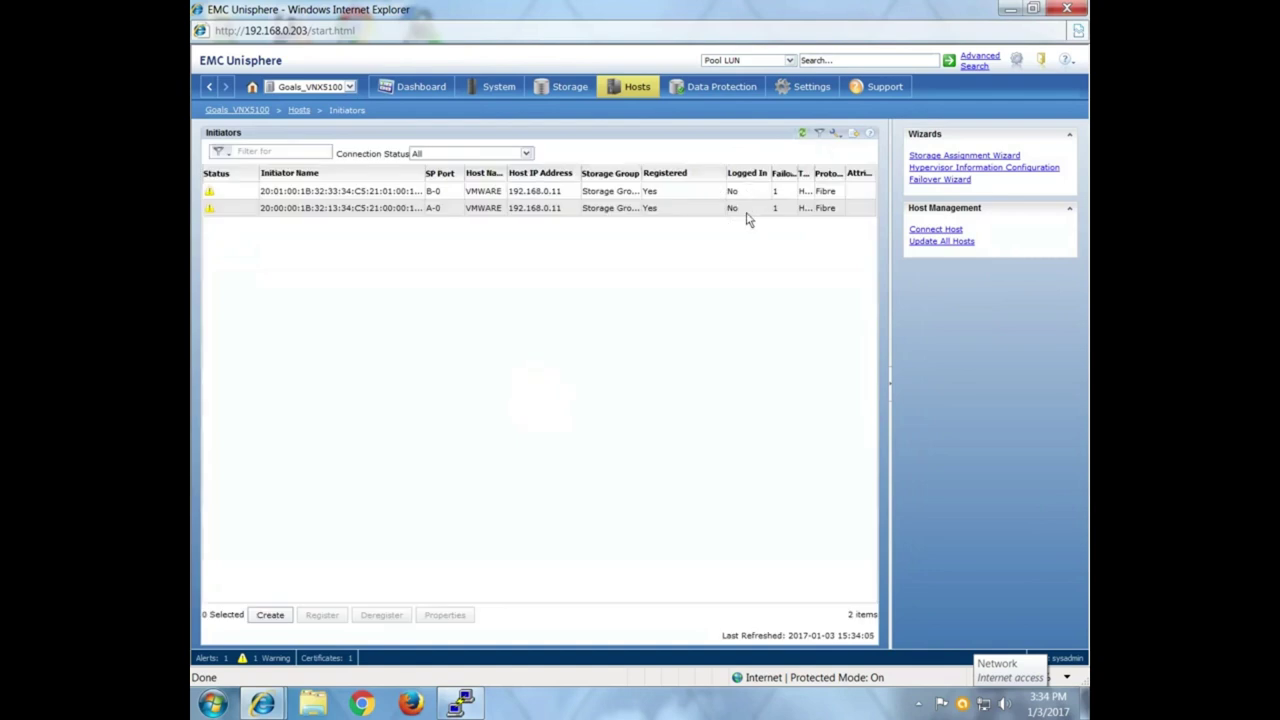
left_click(801, 133)
left_click(801, 133)
left_click(801, 135)
left_click(801, 134)
Reload the Initiators page until VMWARE's initiators show as logged in.
left_click(637, 86)
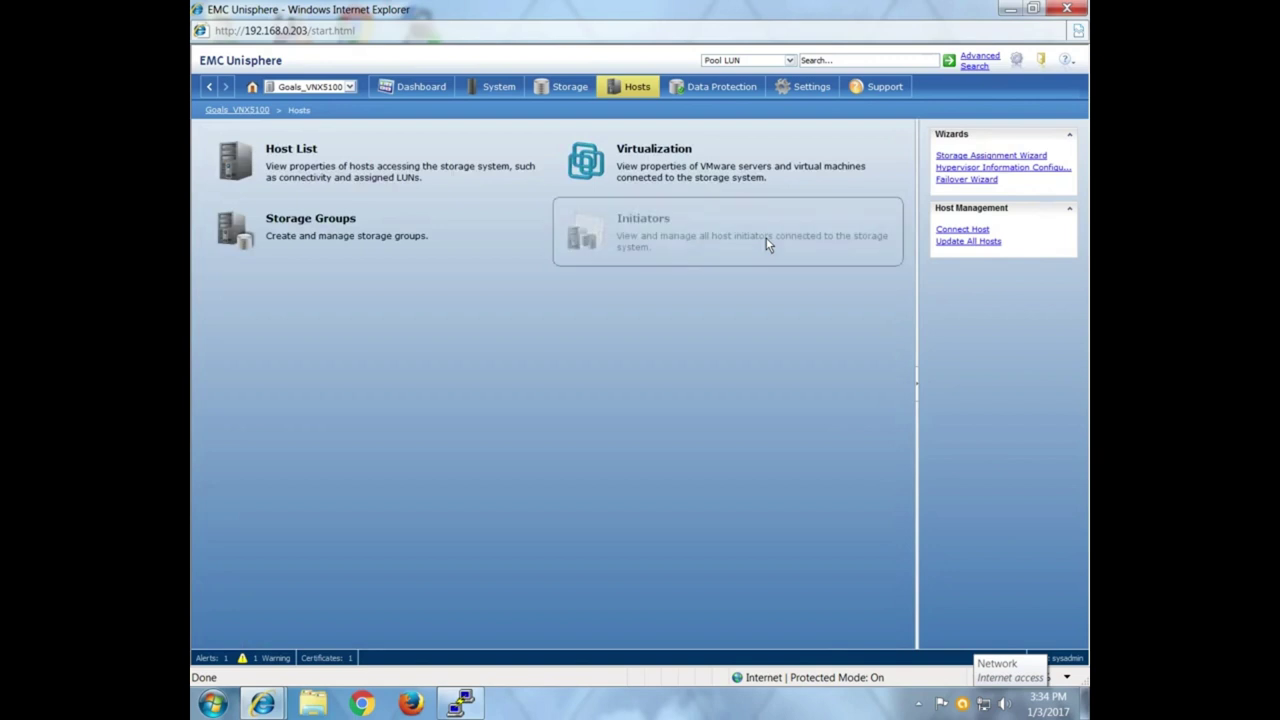
left_click(766, 240)
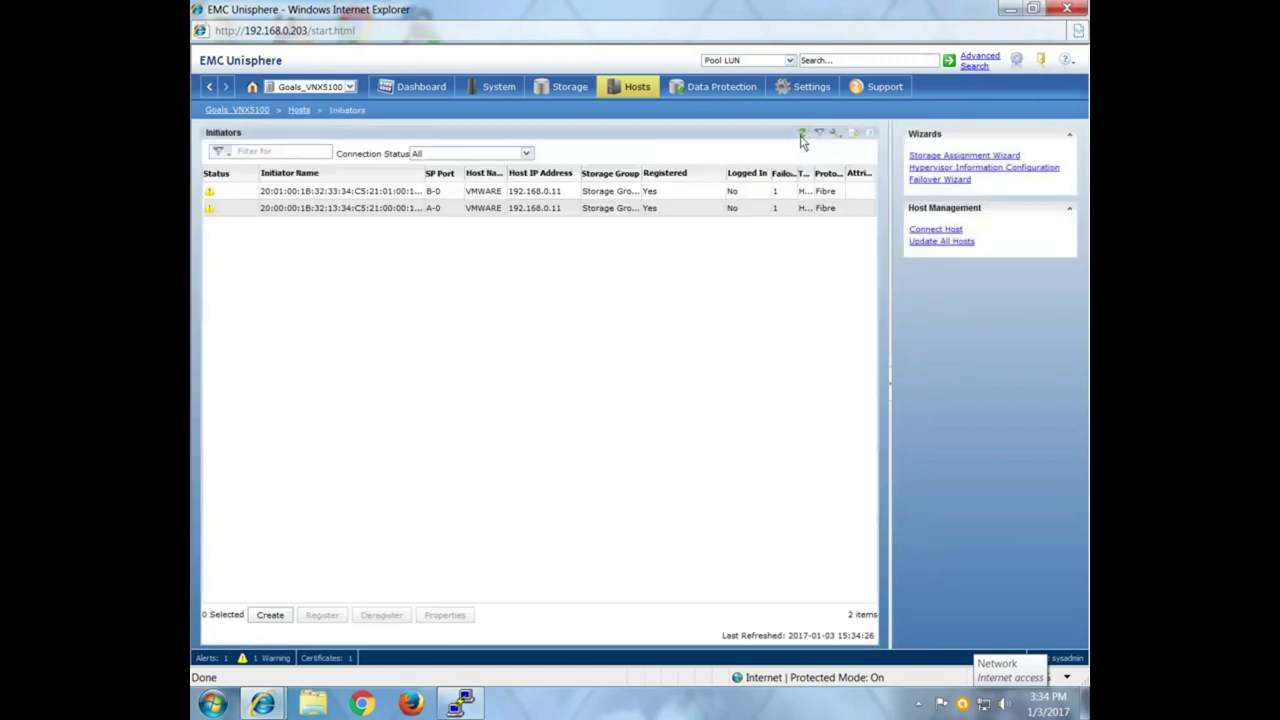
left_click(801, 135)
left_click(633, 88)
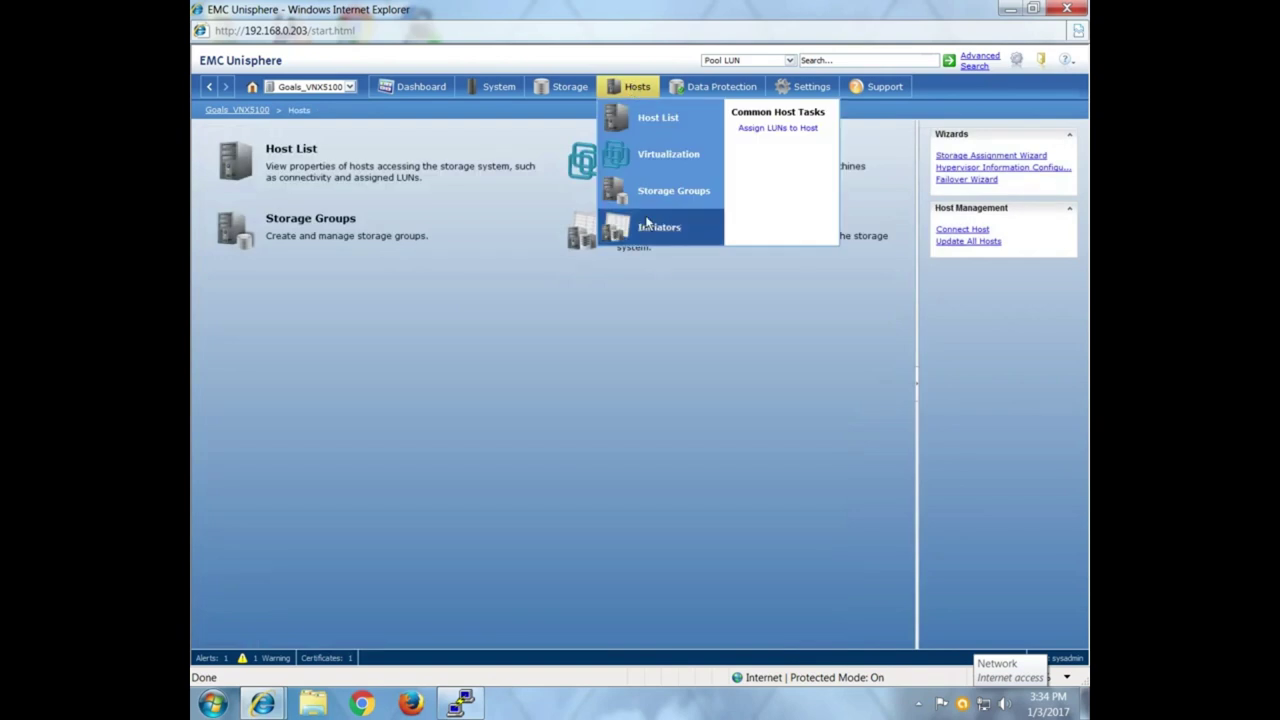
left_click(646, 224)
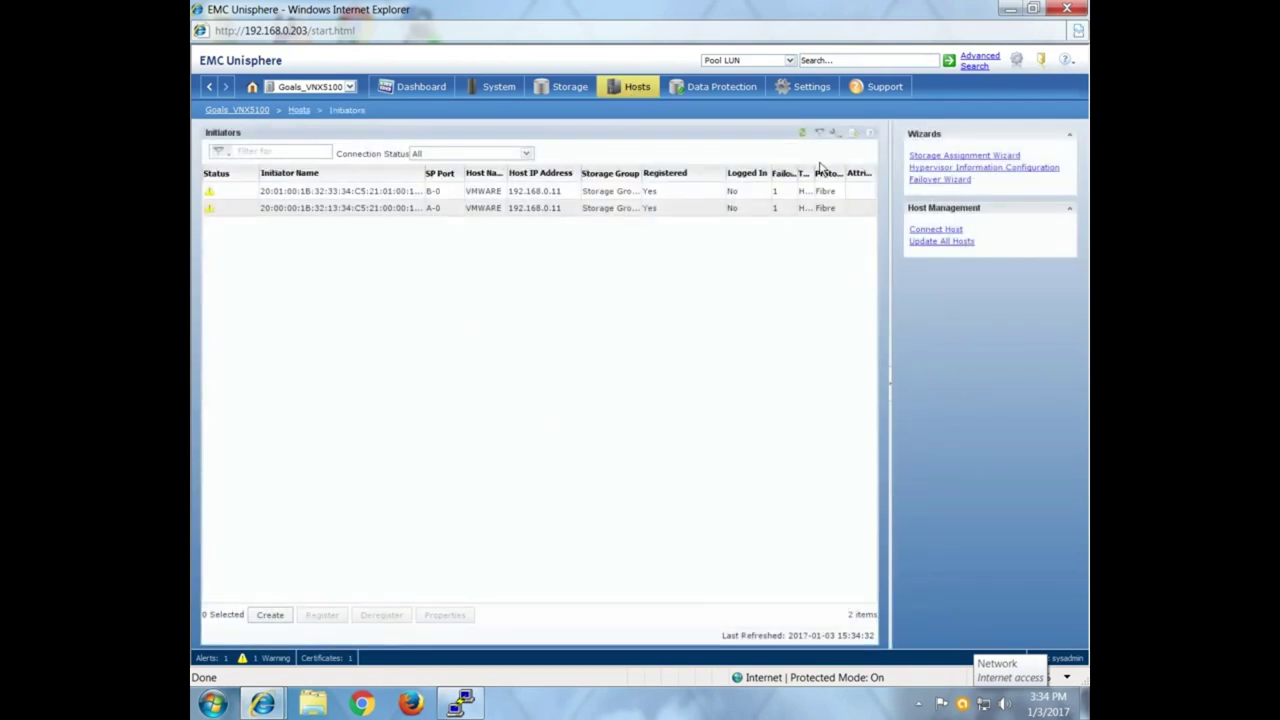
left_click(802, 134)
left_click(801, 136)
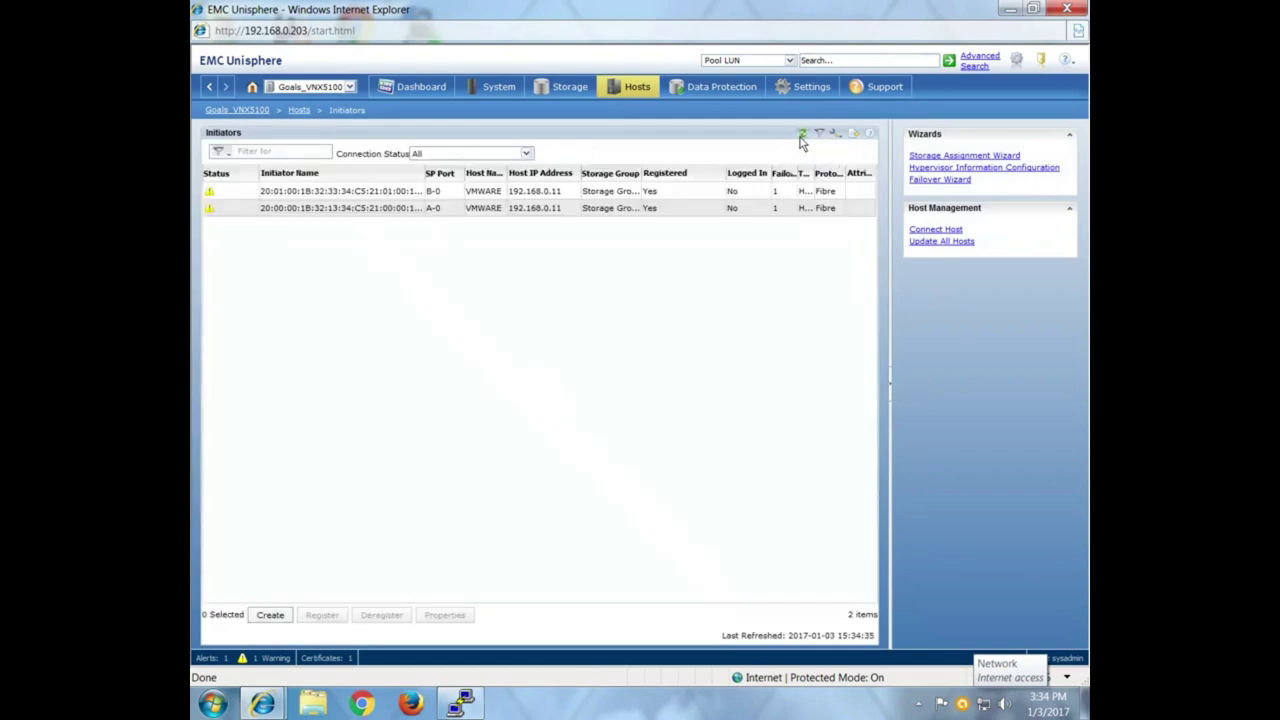
left_click(801, 137)
left_click(949, 232)
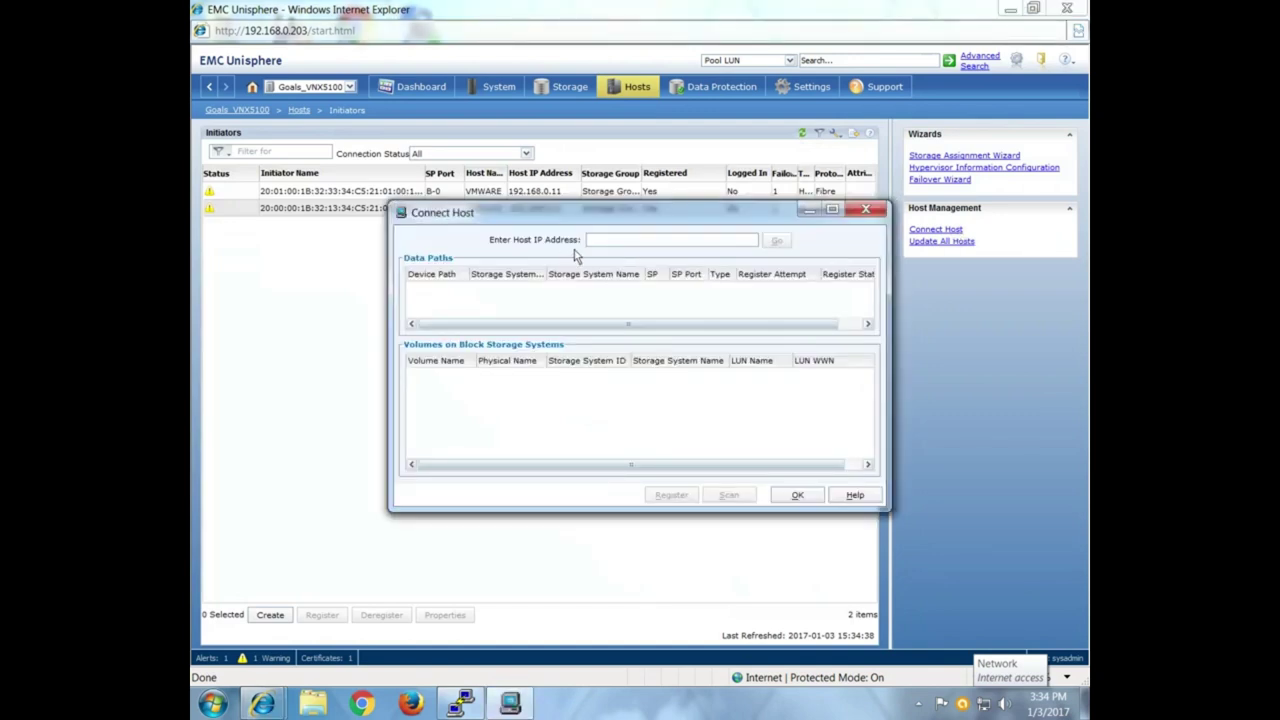
left_click(866, 211)
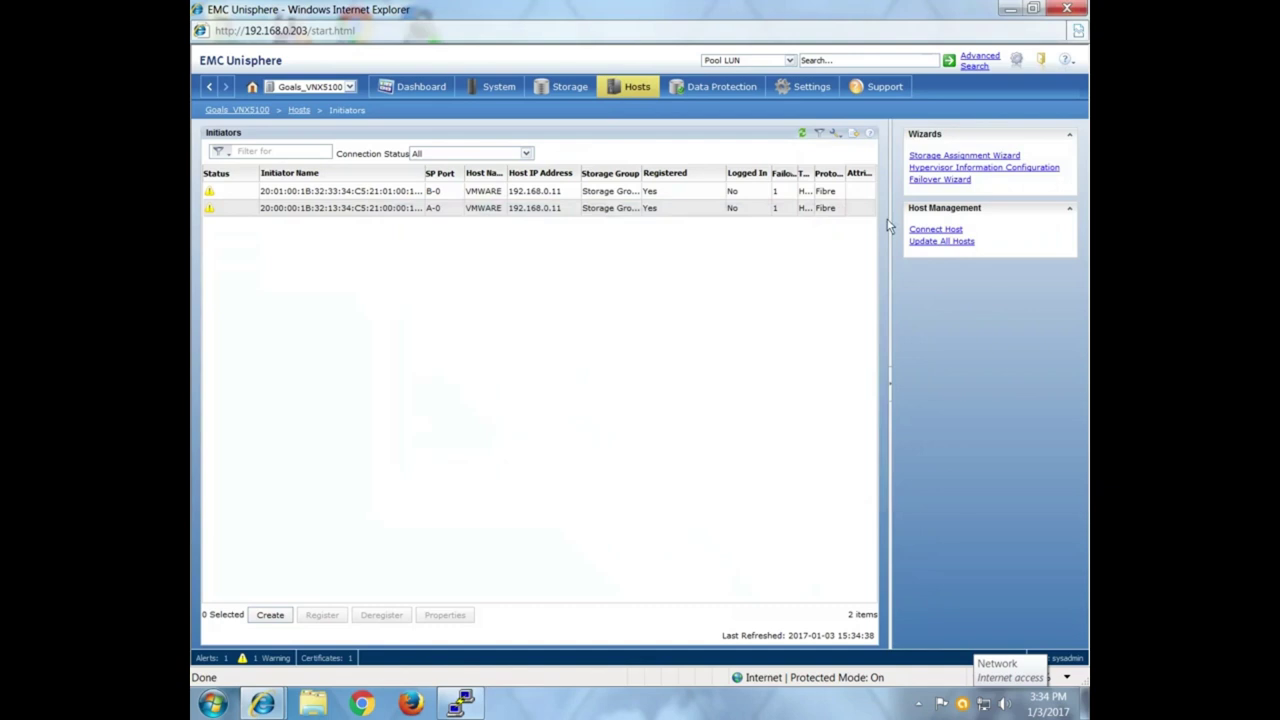
left_click(804, 135)
Inspect the registered A-0 and B-0 initiators, then minimize Unisphere.
left_click(387, 242)
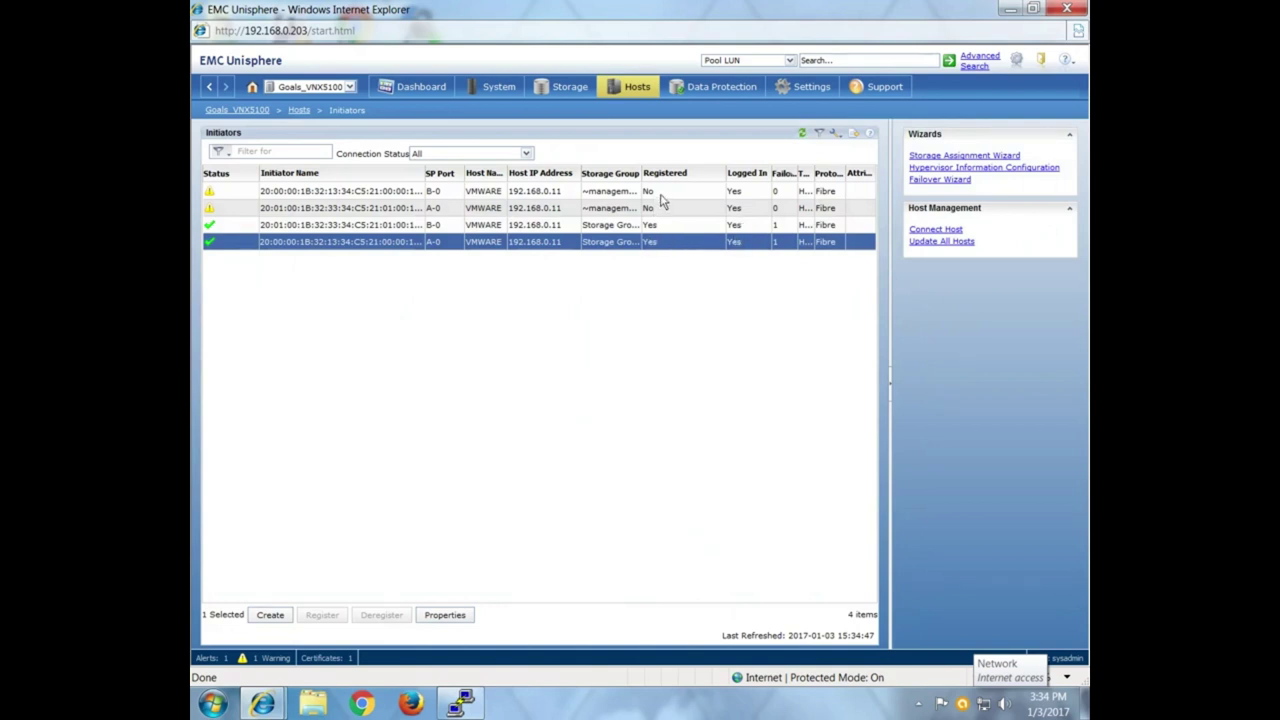
left_click(320, 226)
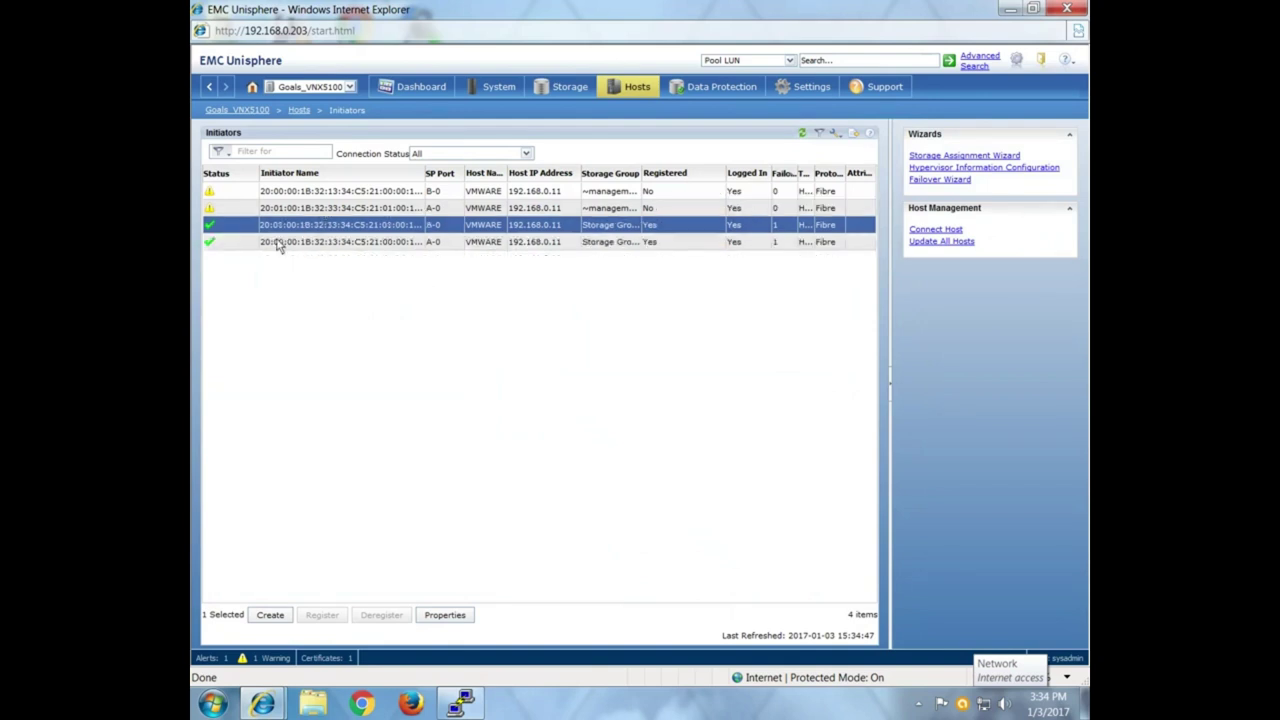
left_click(299, 245)
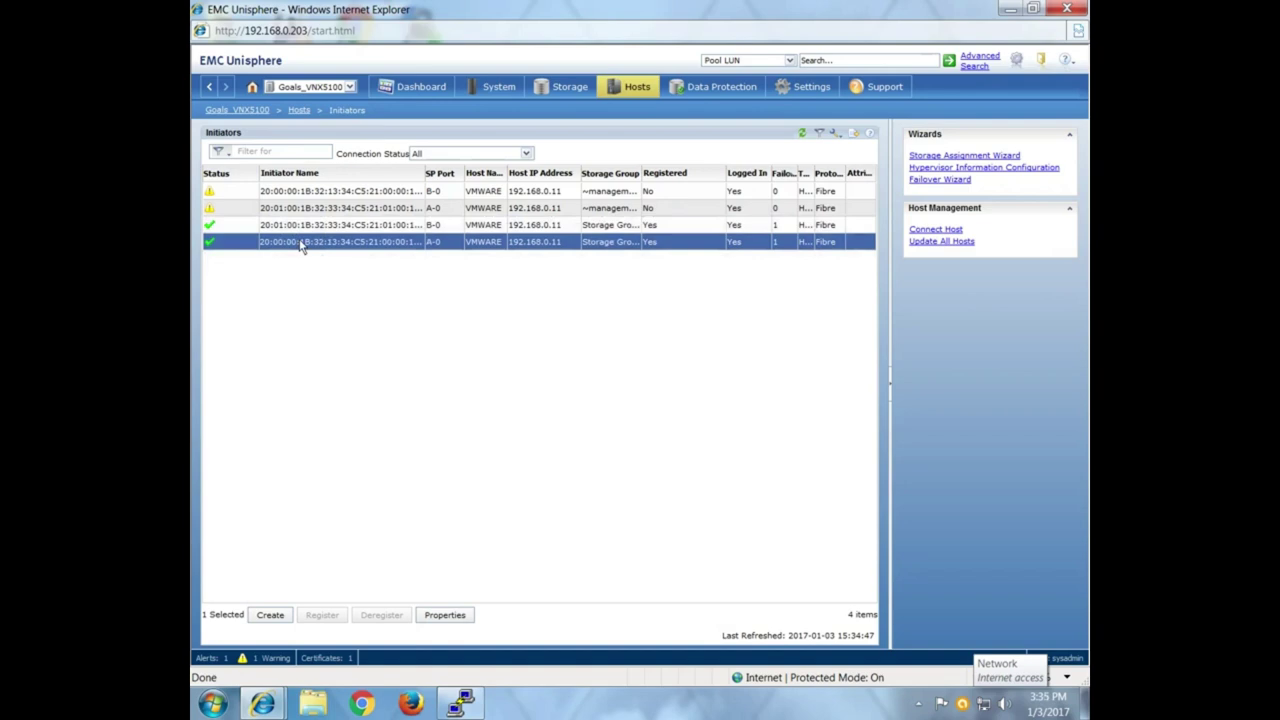
left_click(1009, 8)
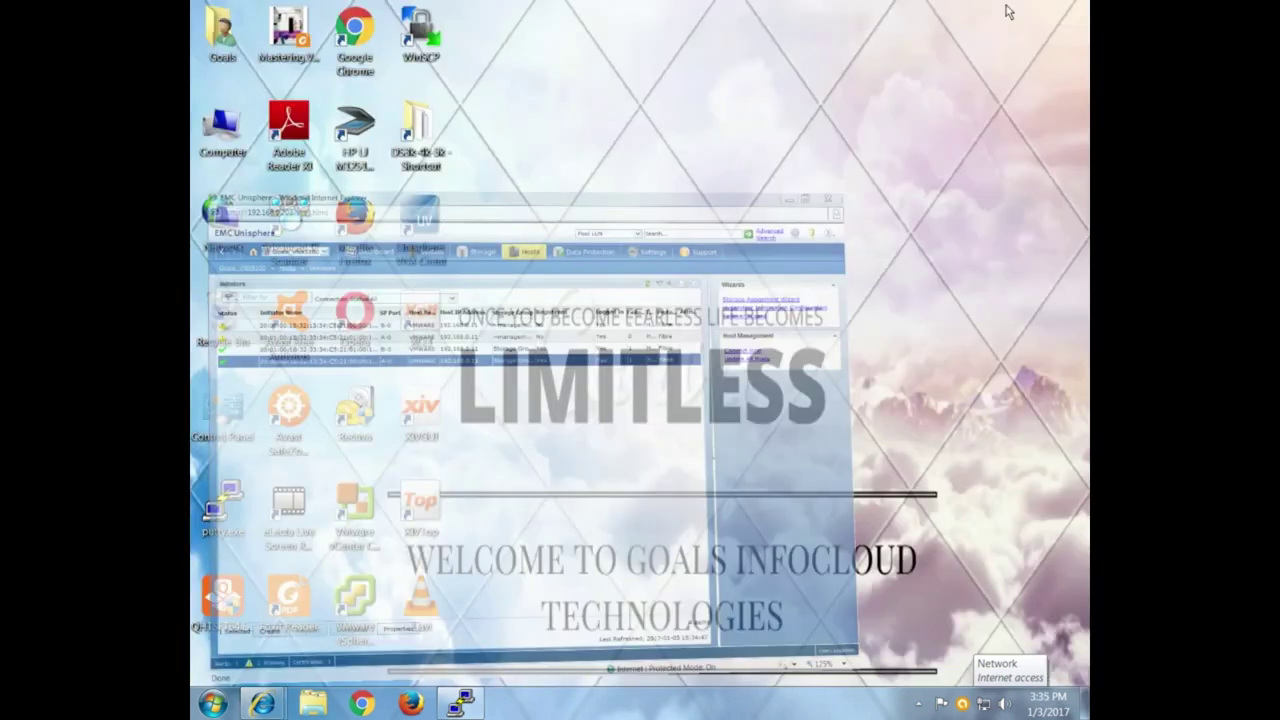
Log in to ESXi host 192.168.0.11 with vSphere Client, accepting both certificate warnings.
left_click(355, 620)
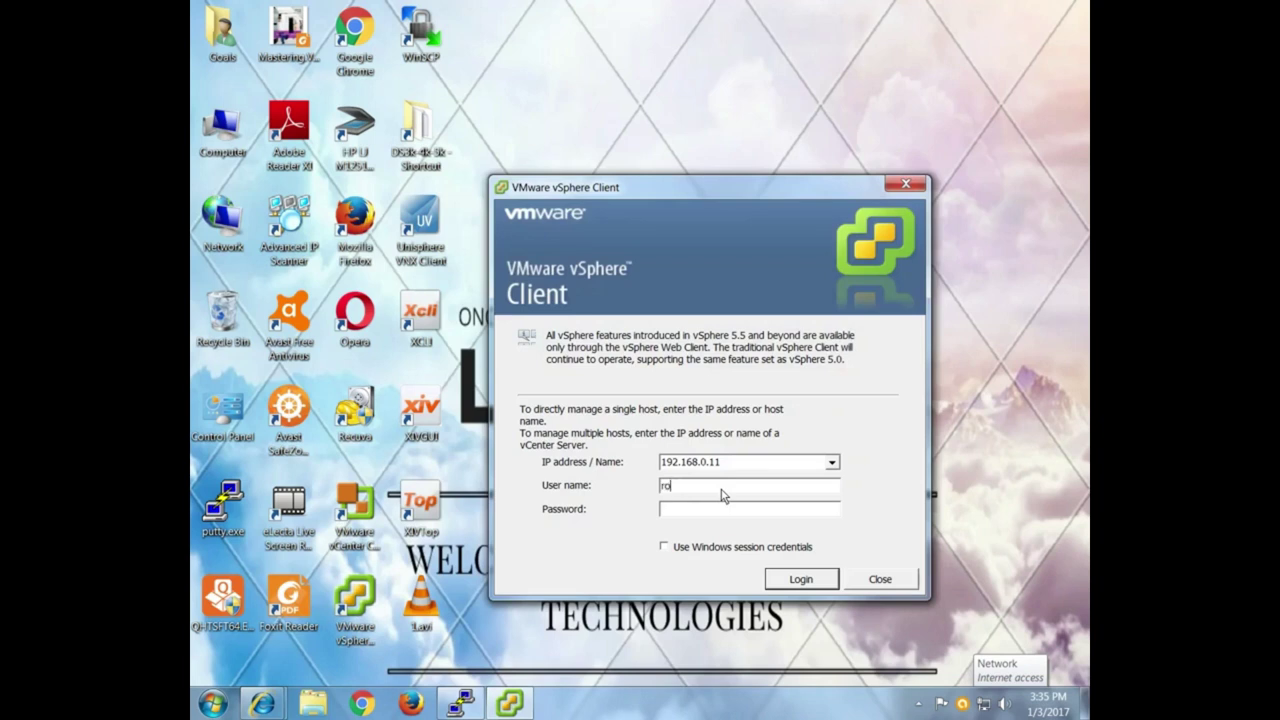
type("****")
key("Return")
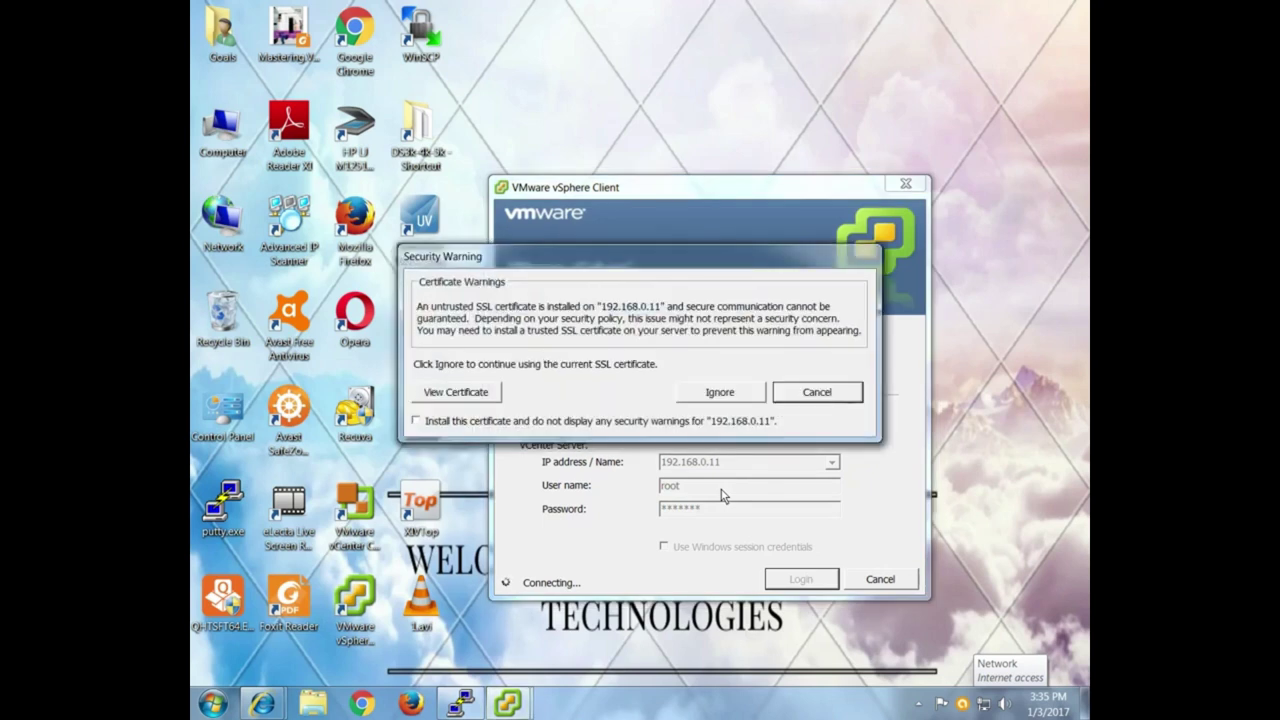
key("Left")
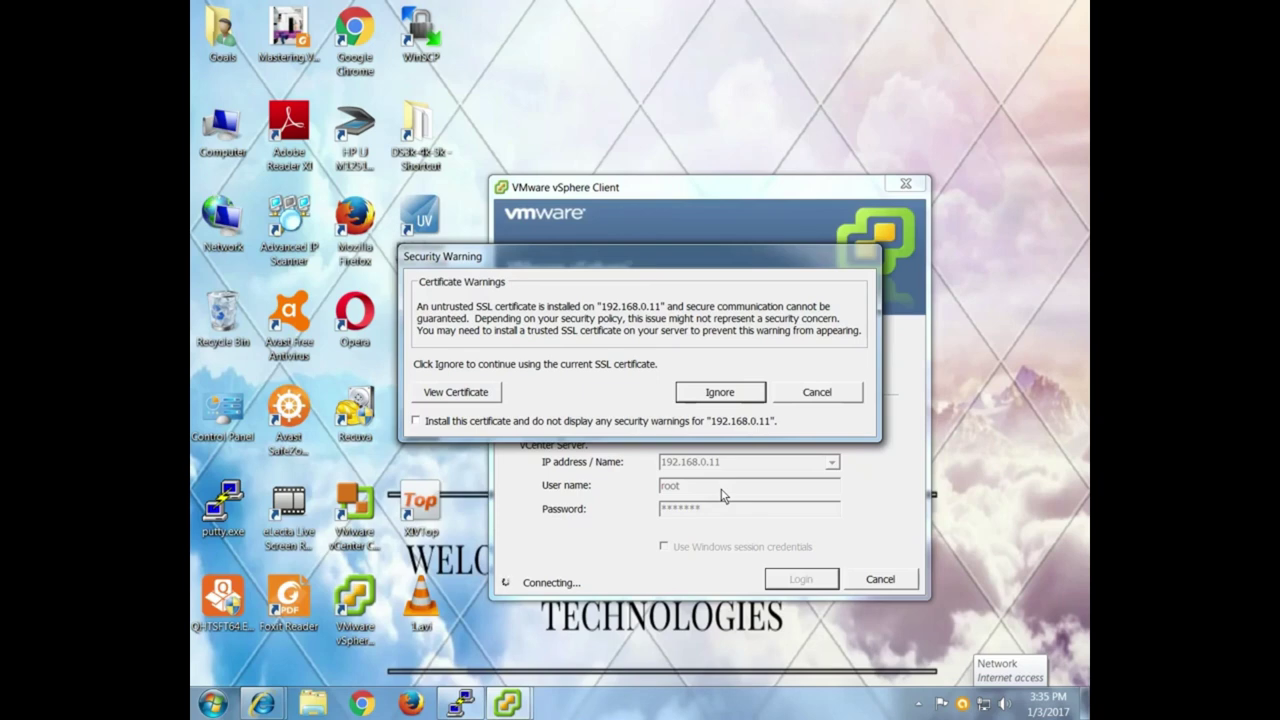
key("Return")
key("Left")
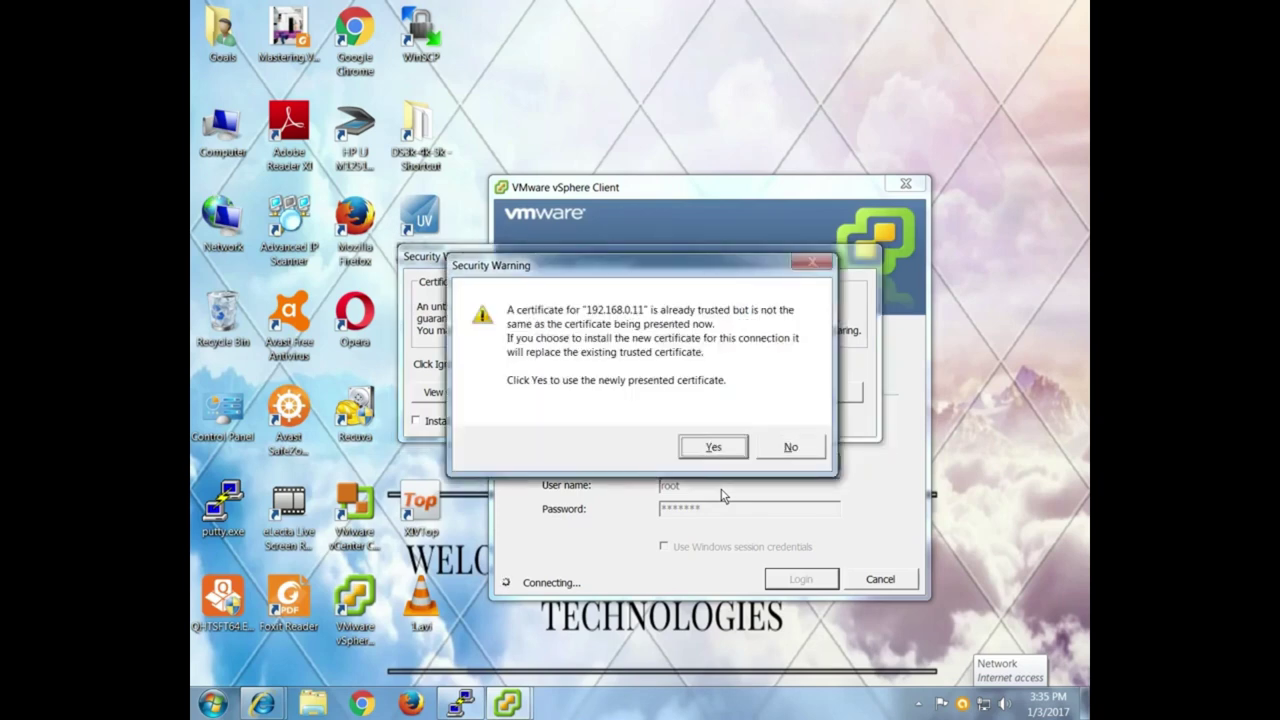
key("Return")
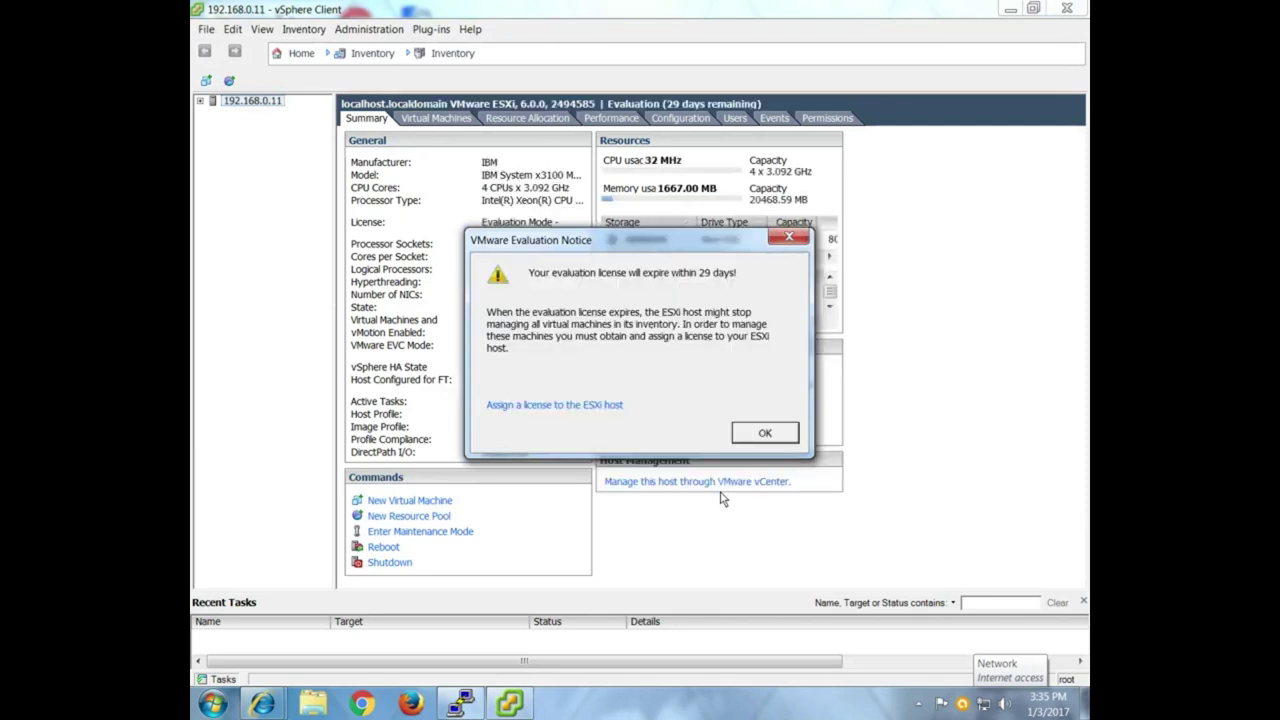
Inspect Fibre Channel adapters vmhba3 and vmhba2 in the host's Storage Adapters view.
left_click(764, 435)
left_click(683, 118)
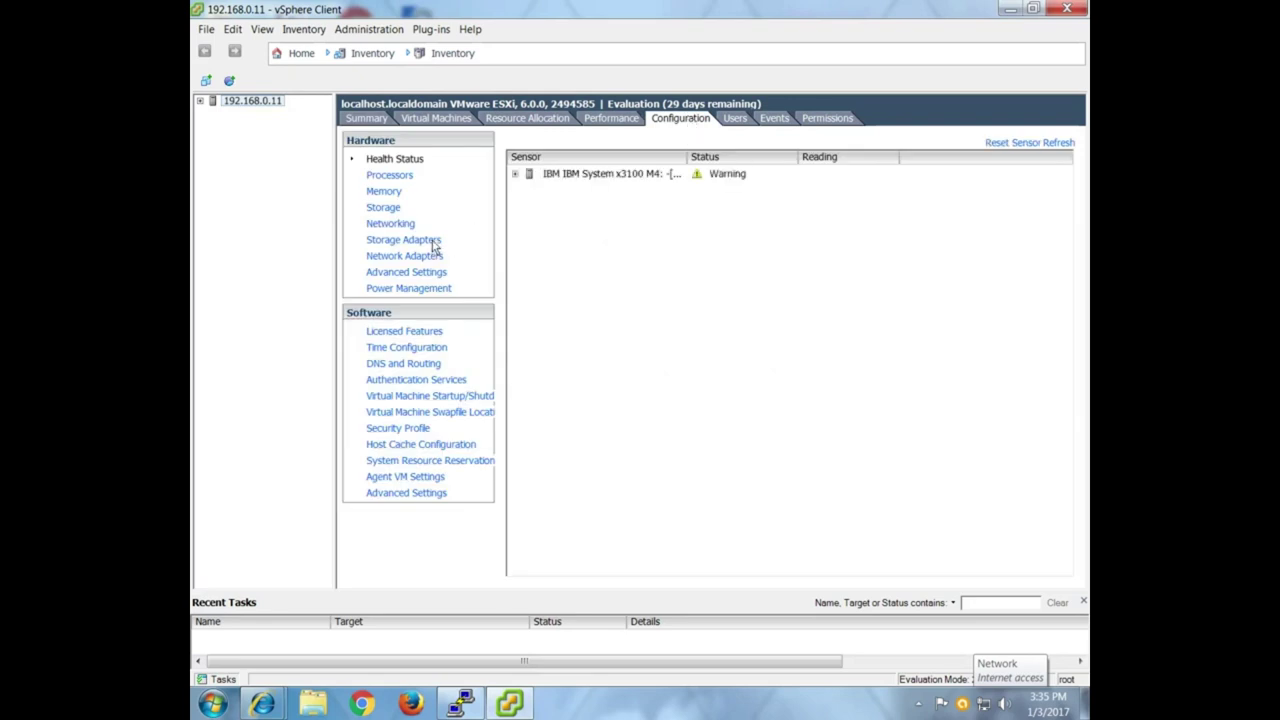
left_click(432, 242)
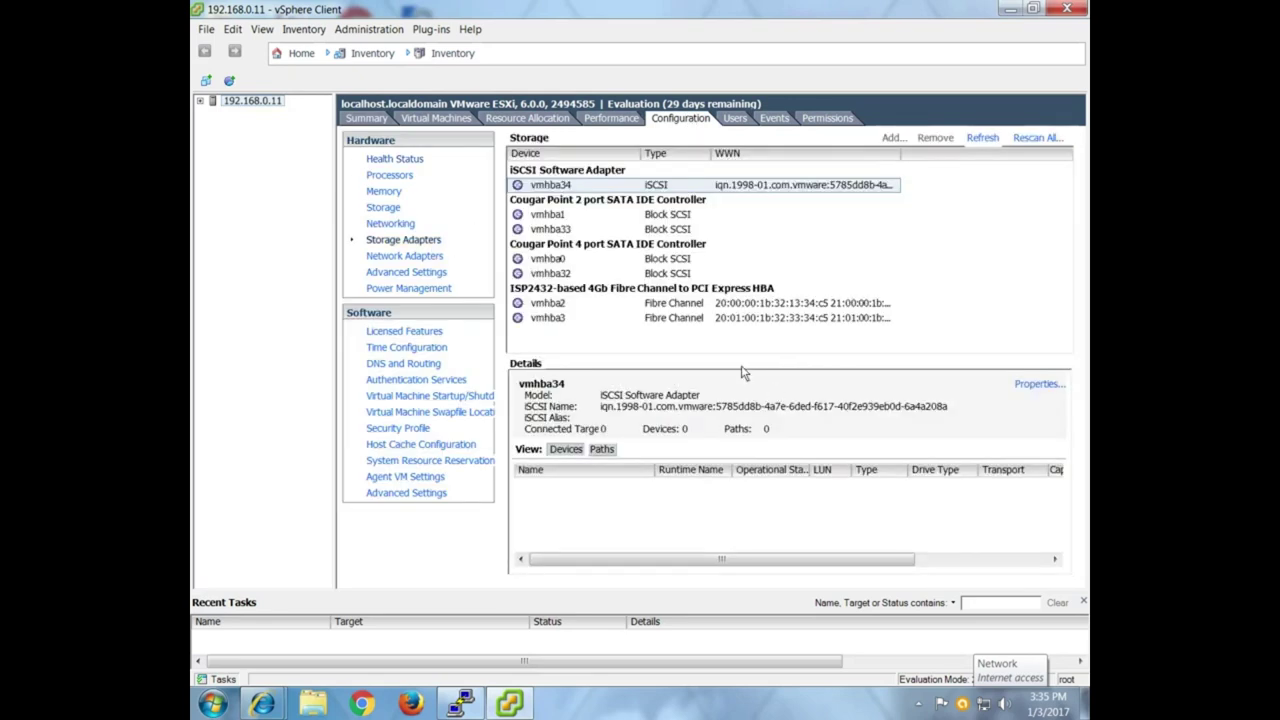
left_click(746, 318)
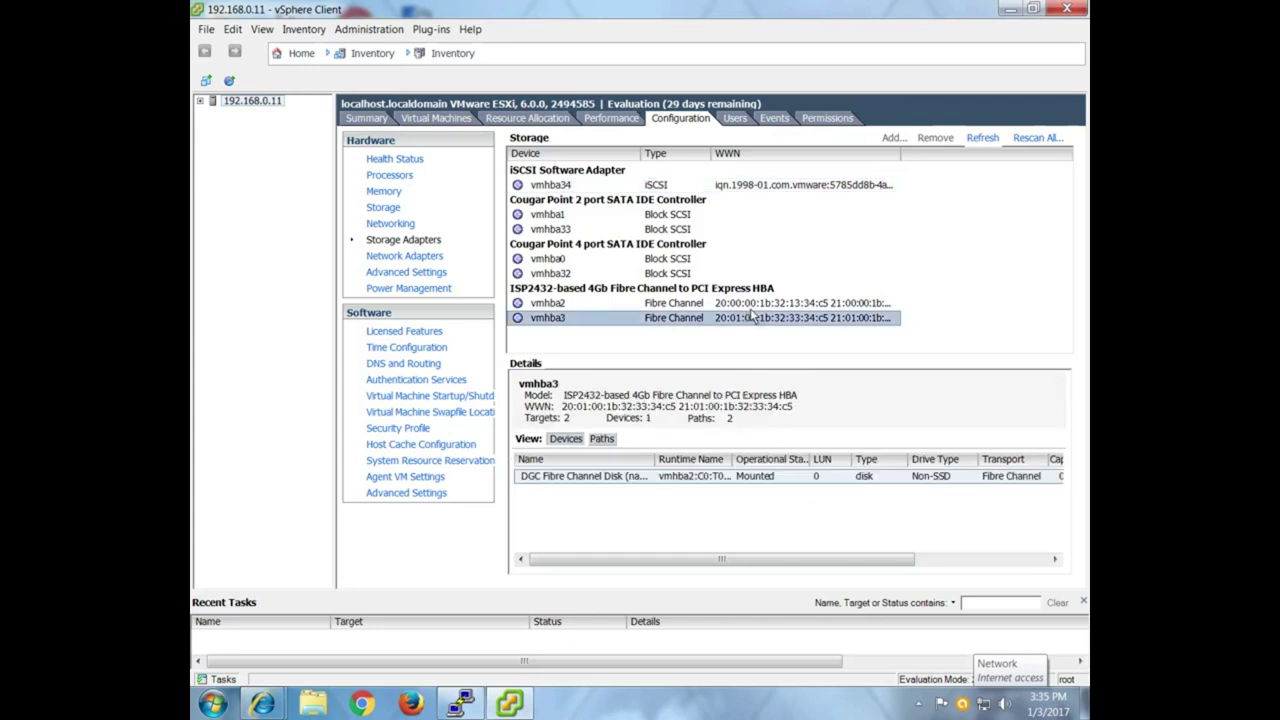
left_click(751, 305)
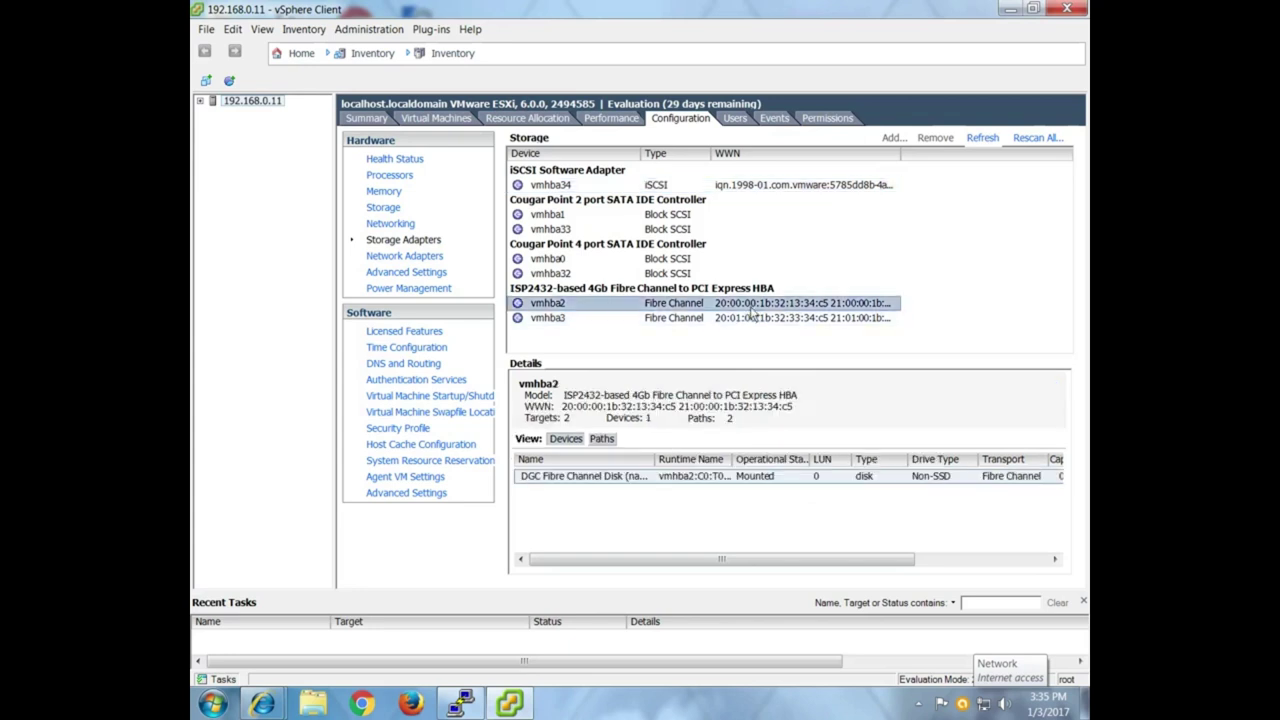
left_click(384, 210)
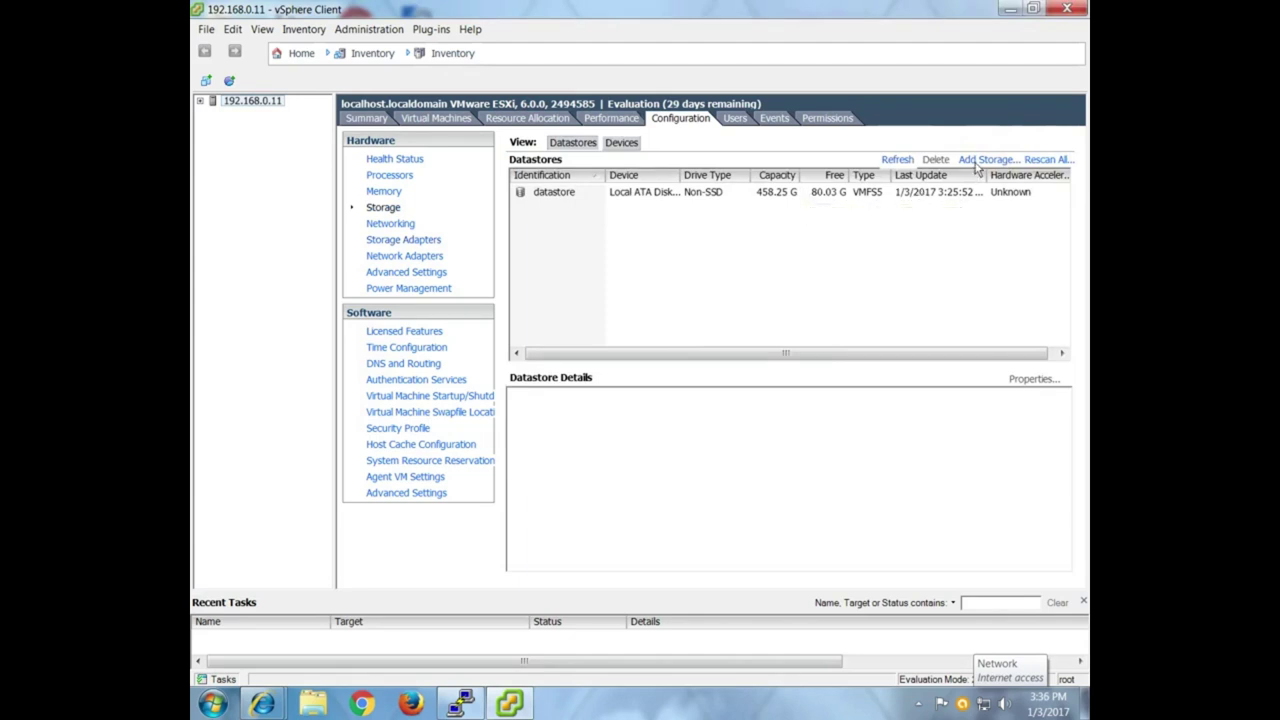
Try adding a datastore, find no Fibre Channel LUN offered, and cancel.
left_click(976, 162)
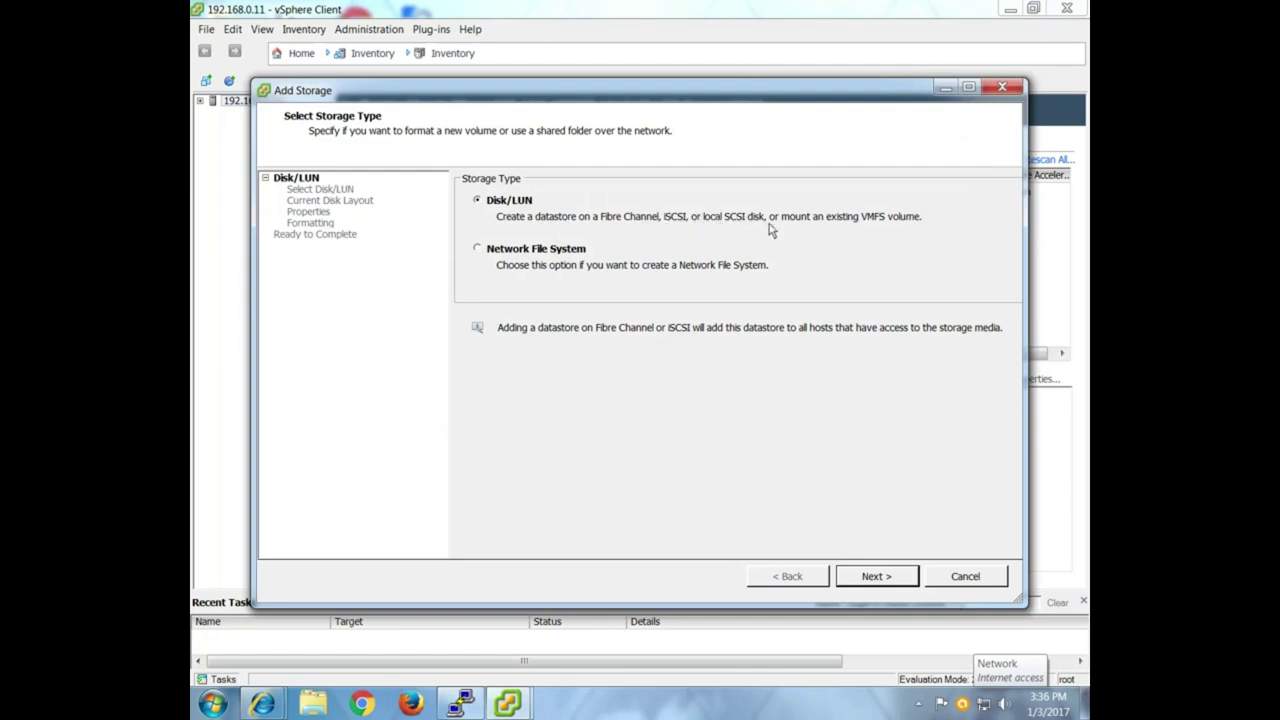
left_click(873, 580)
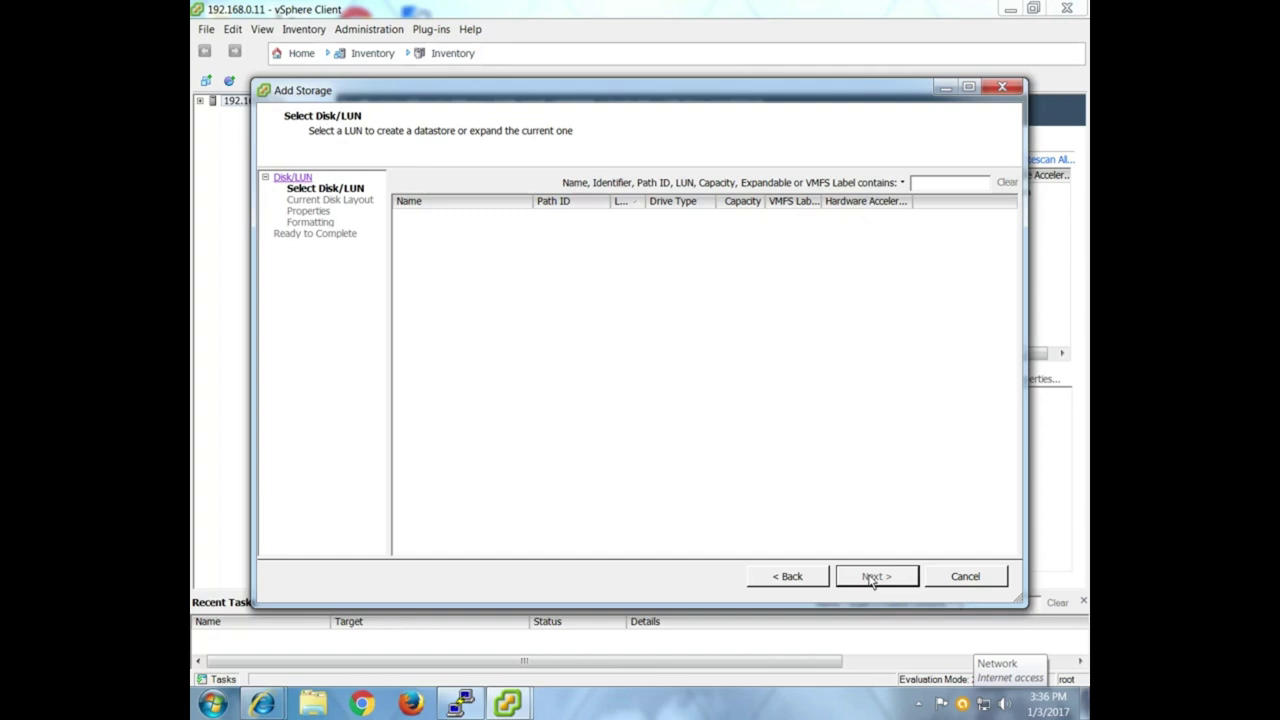
left_click(806, 578)
left_click(988, 575)
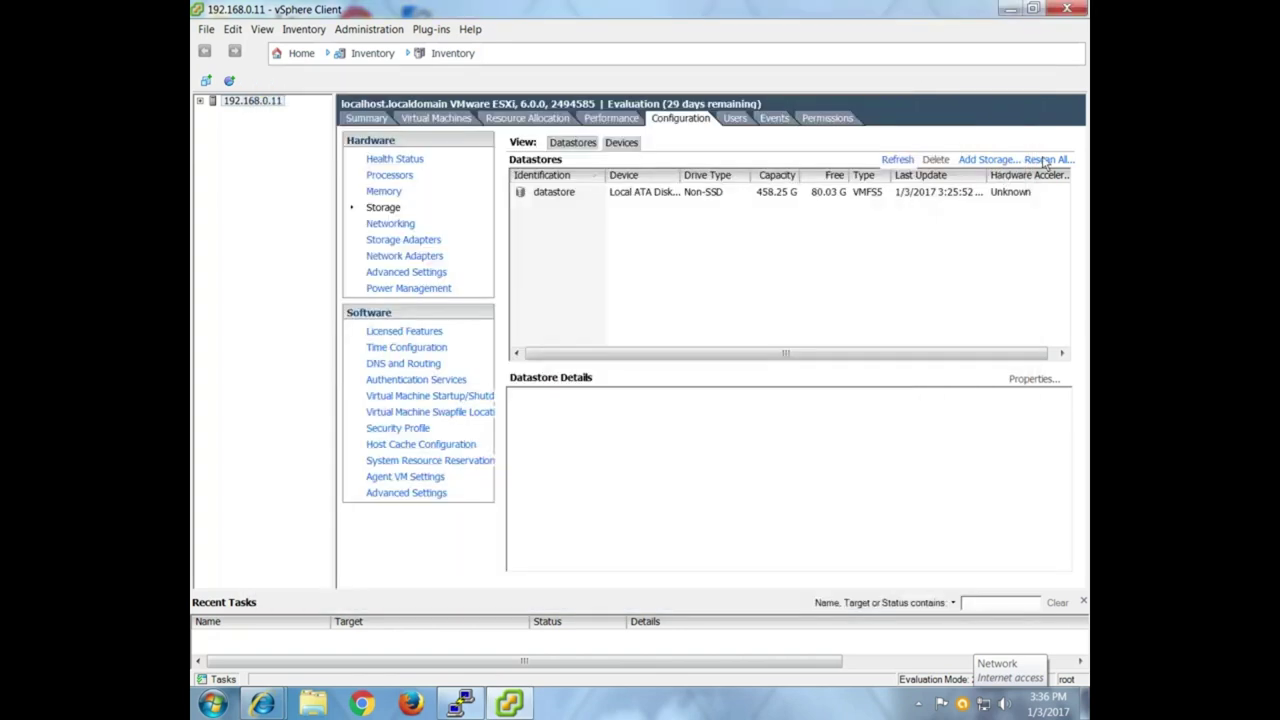
Rescan all HBAs and VMFS, then retry Add Storage and cancel again.
left_click(1045, 159)
left_click(718, 456)
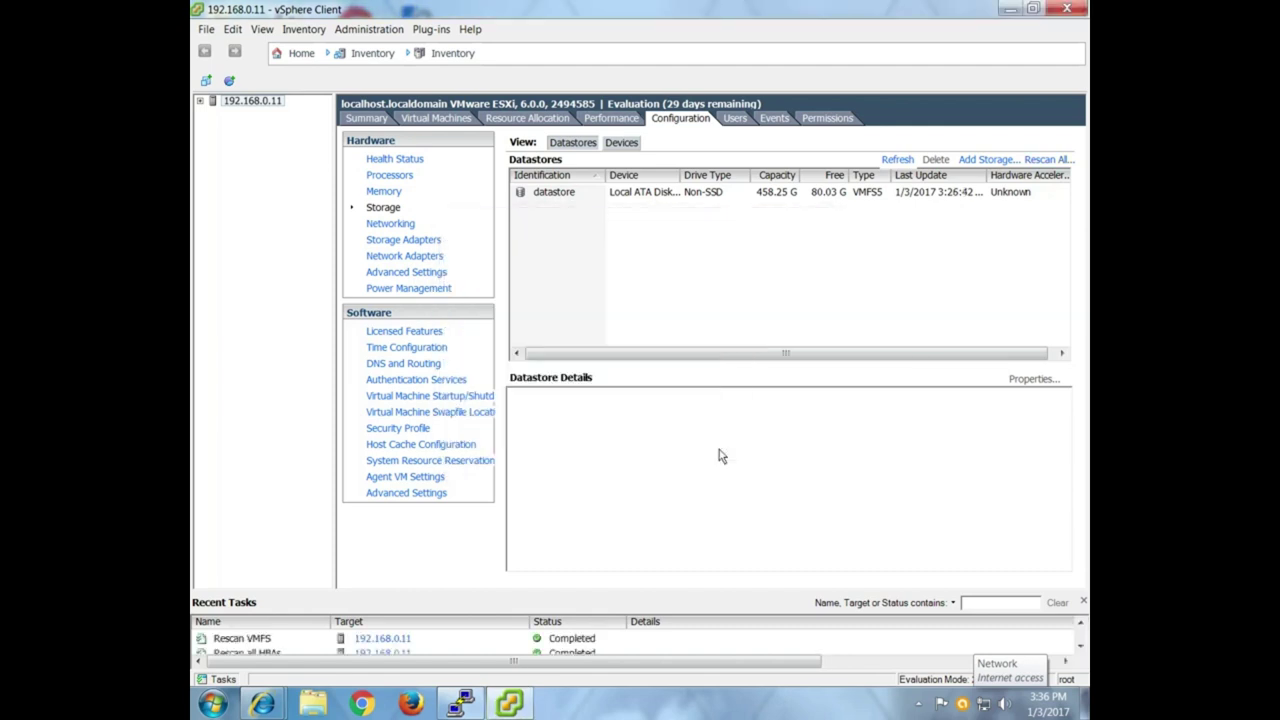
left_click(978, 160)
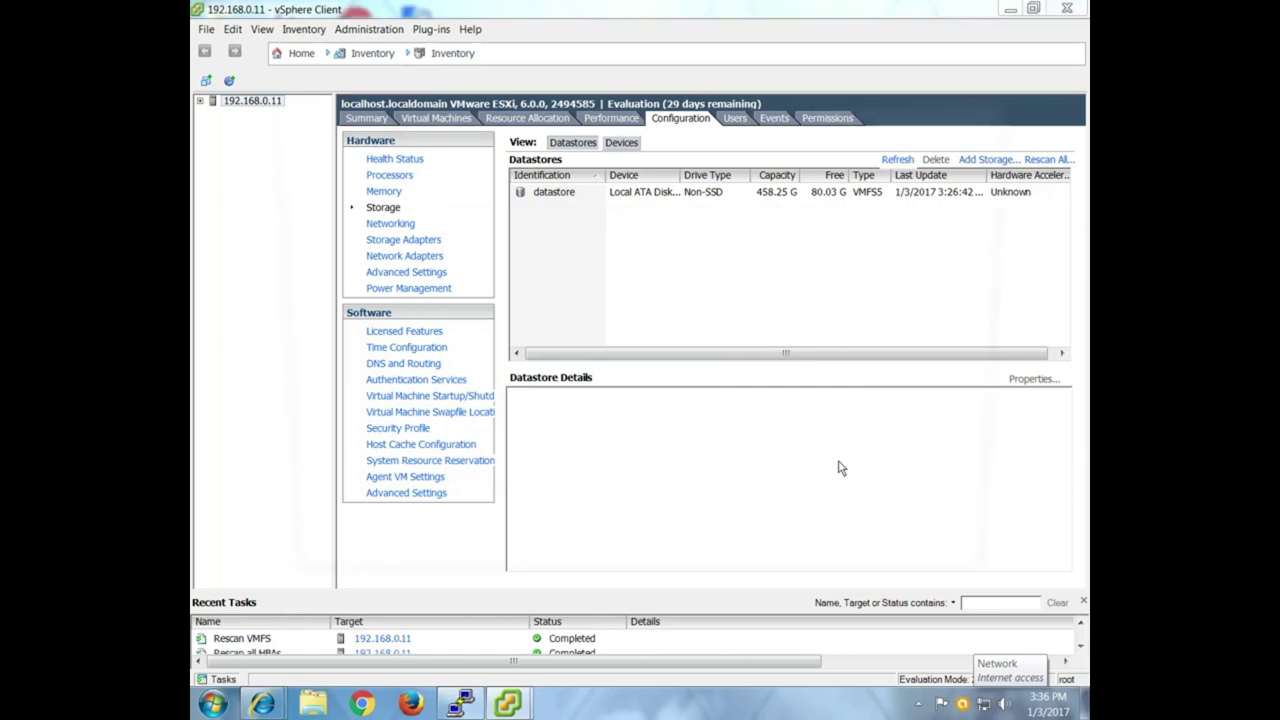
left_click(880, 577)
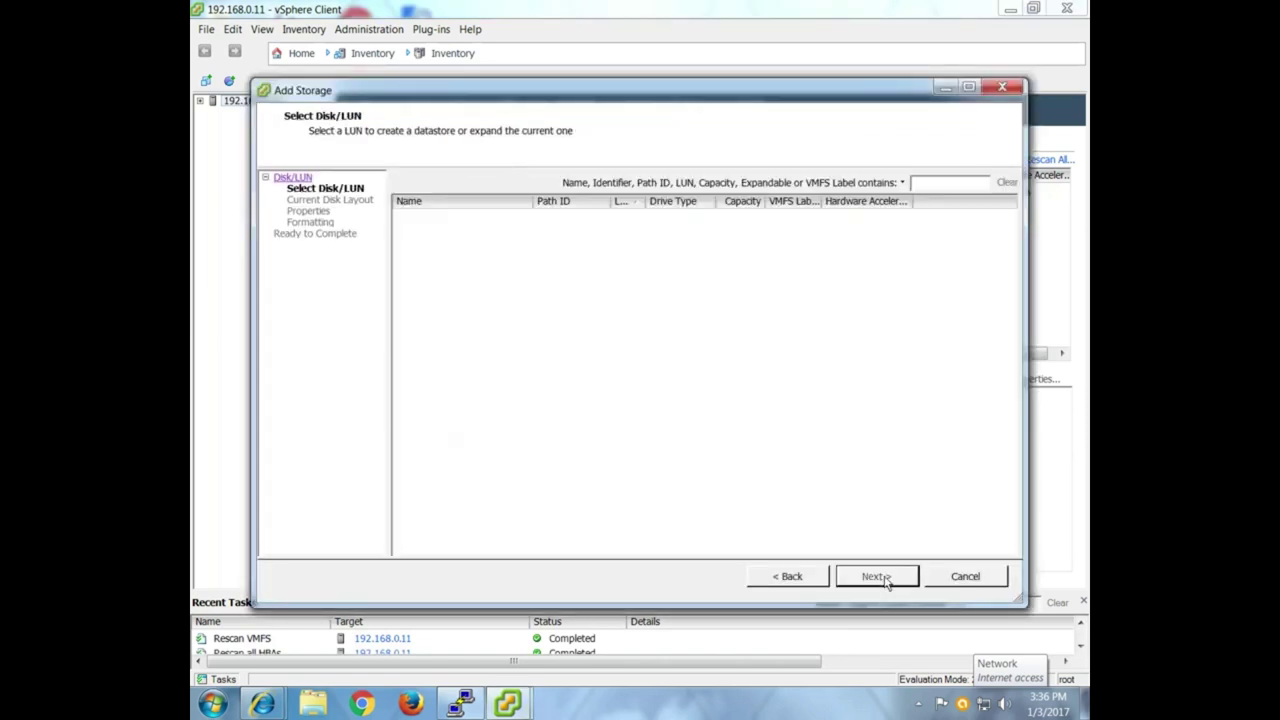
left_click(962, 577)
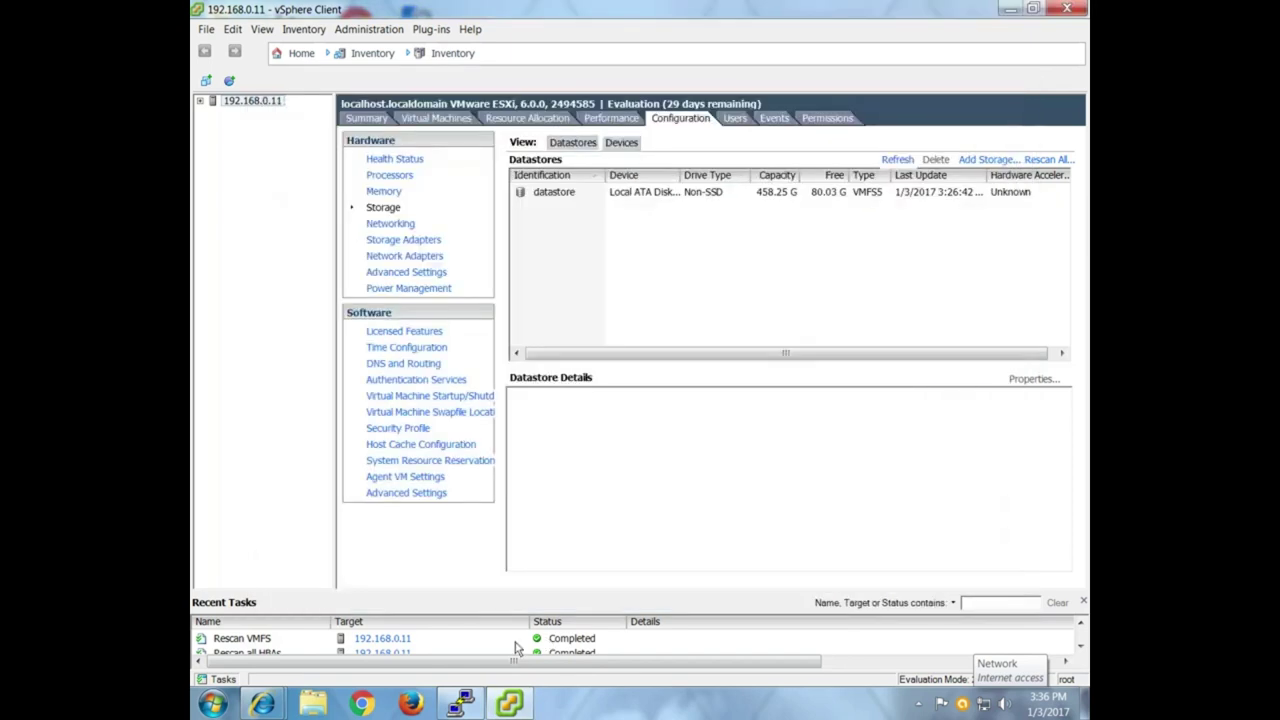
left_click(460, 704)
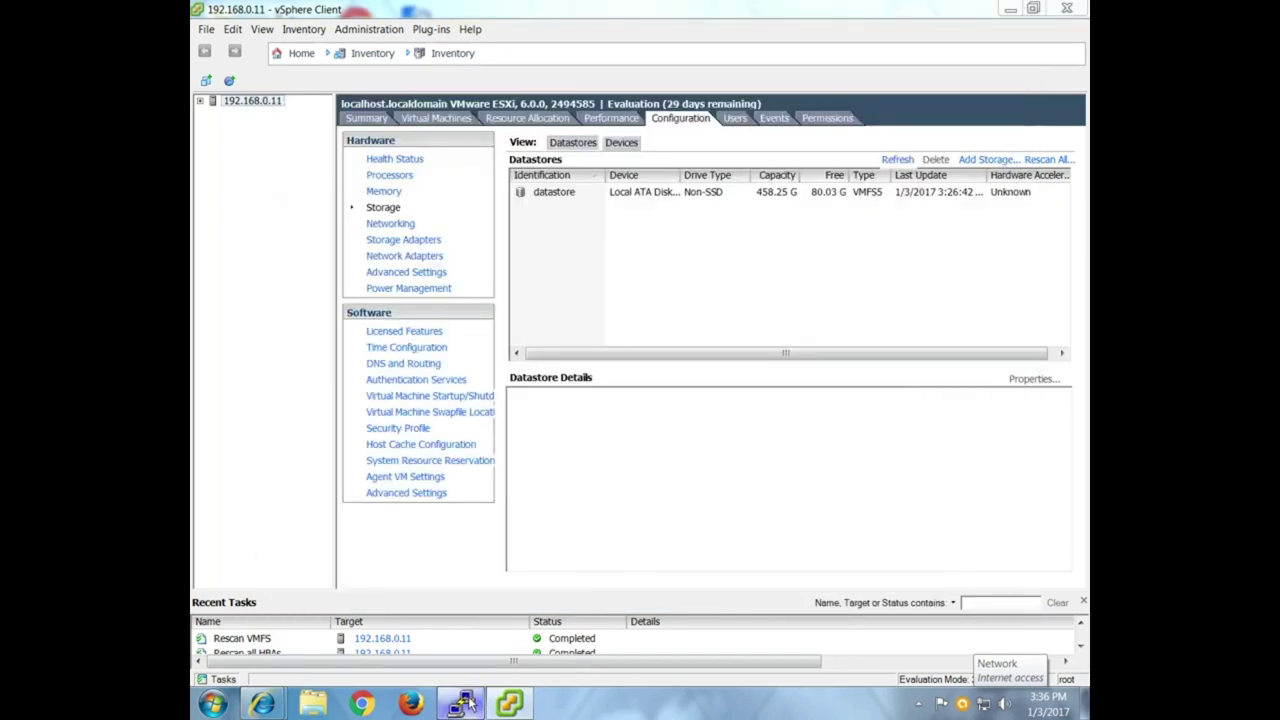
Run zoneshow on the switch, showing zones IBM and LT defined but none in effect.
type("zon")
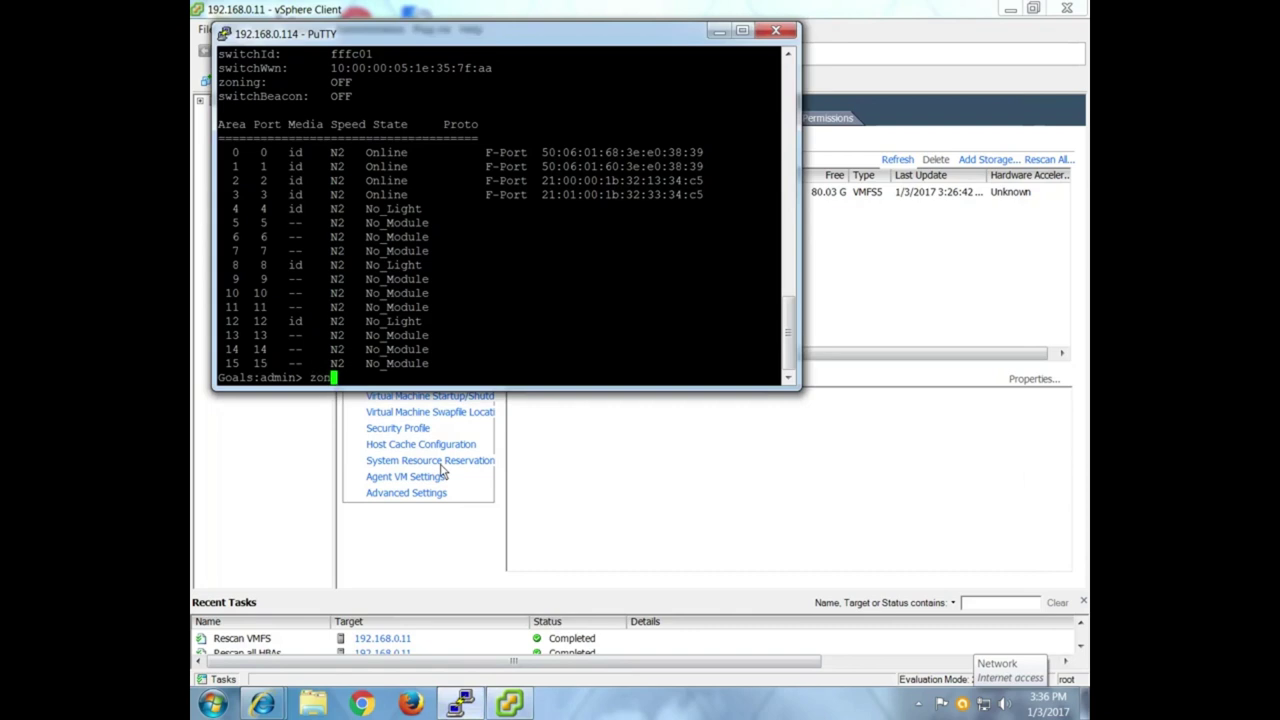
type("eshow")
key("Return")
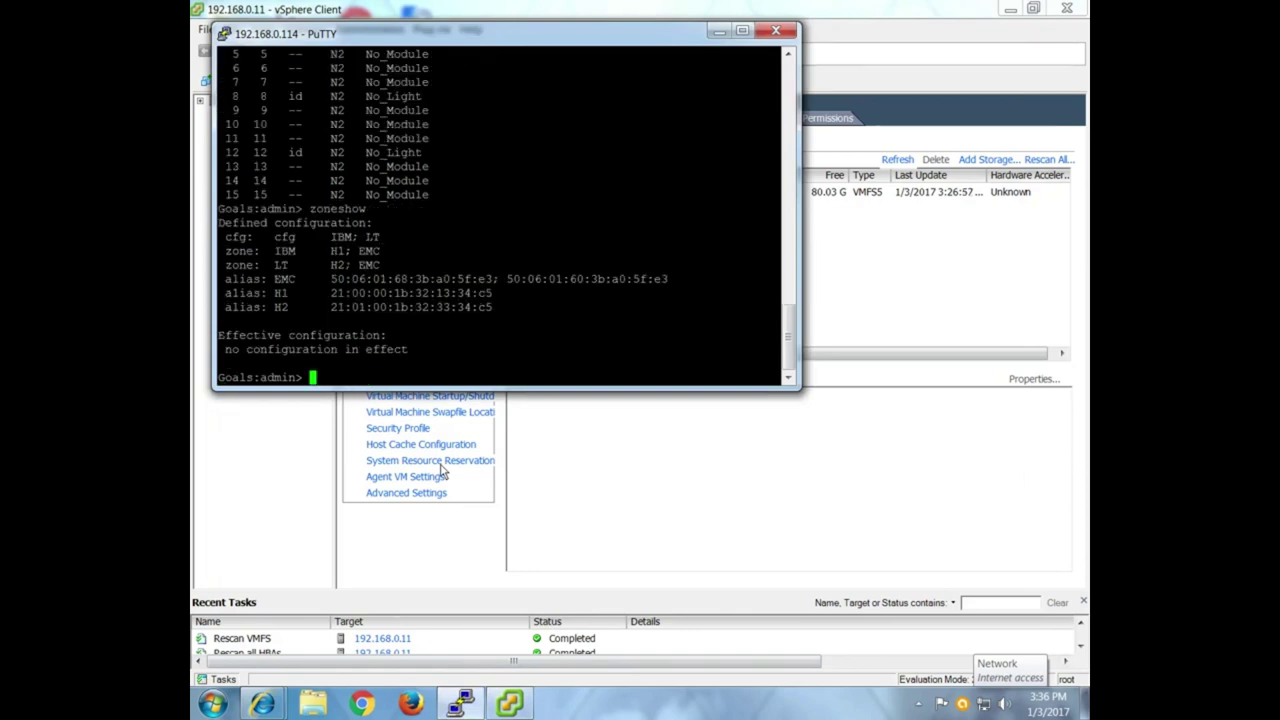
left_click(720, 32)
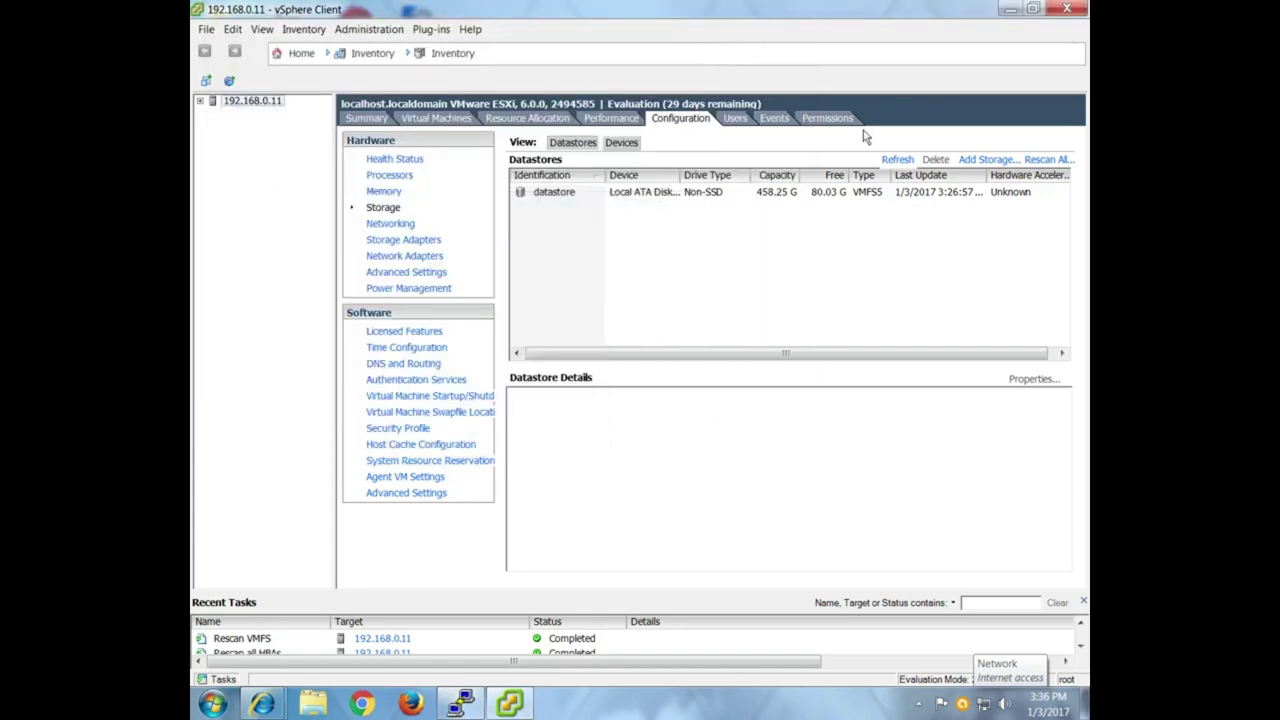
Refresh the host's Datastores view in vSphere Client, then minimize it.
left_click(888, 160)
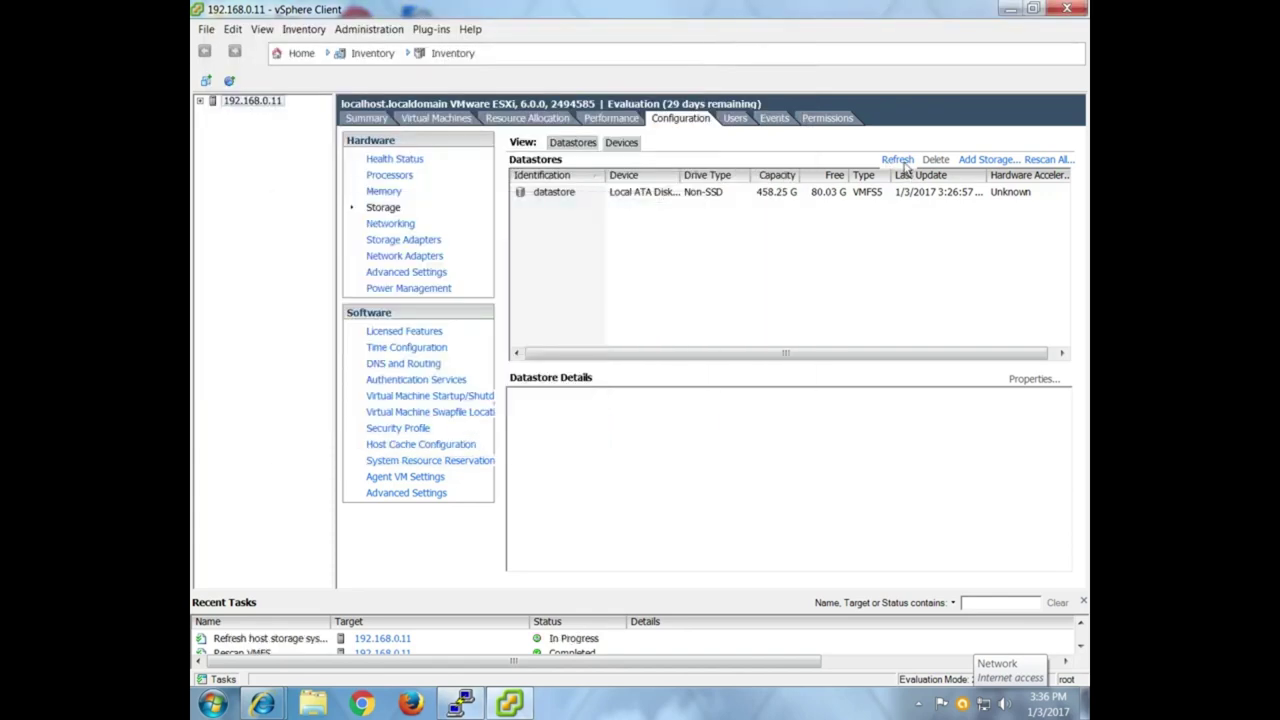
left_click(512, 706)
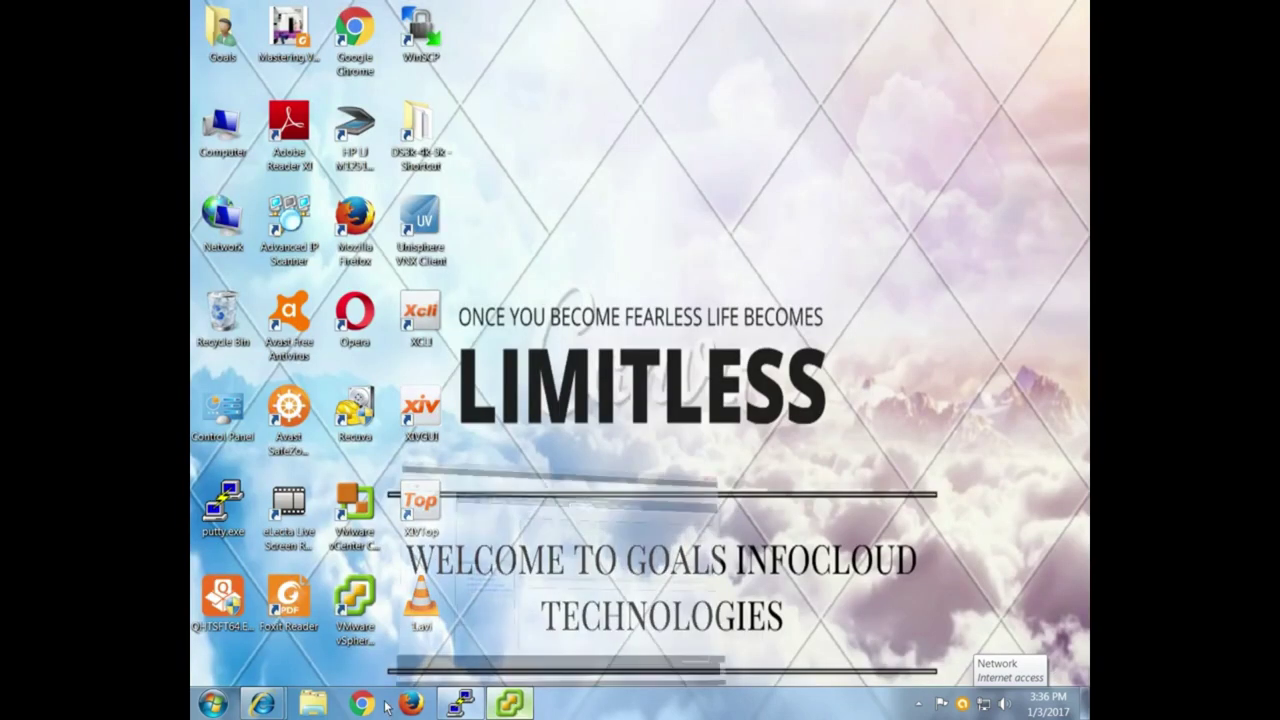
left_click(517, 707)
Select Storage Group 1 on Unisphere's Hosts > Storage Groups page.
mouse_move(262, 704)
left_click(425, 625)
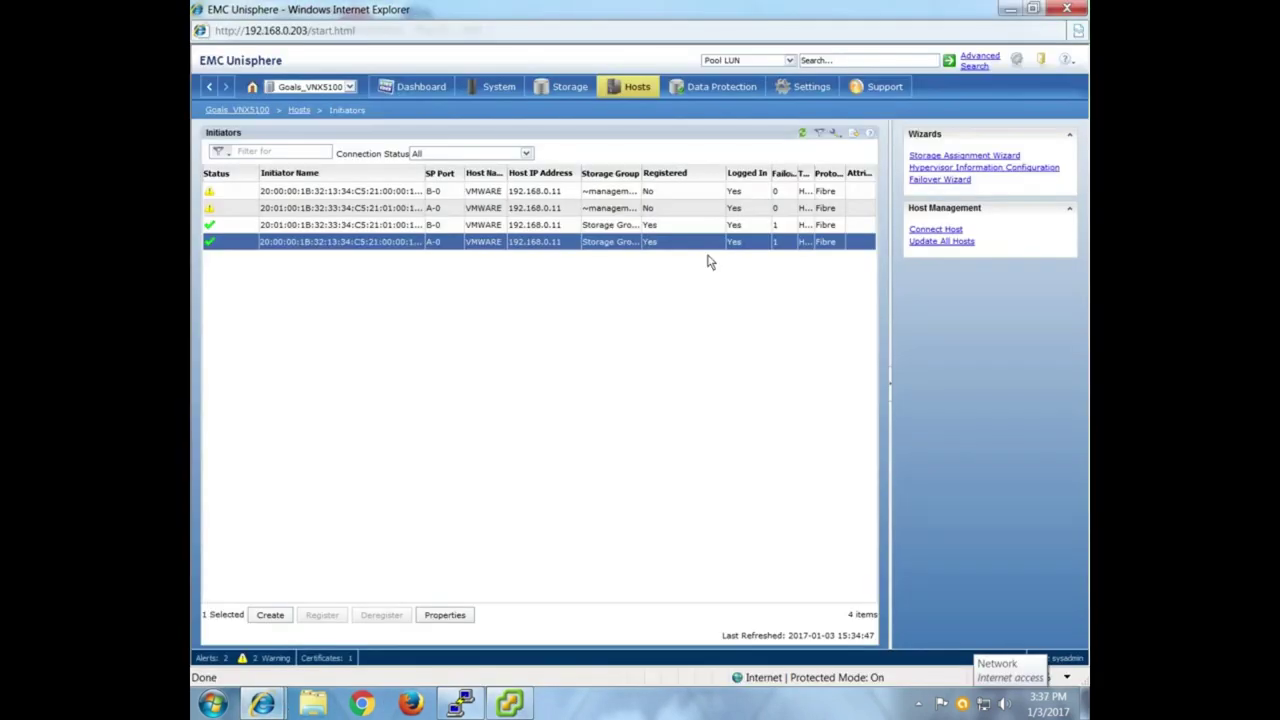
left_click(425, 228)
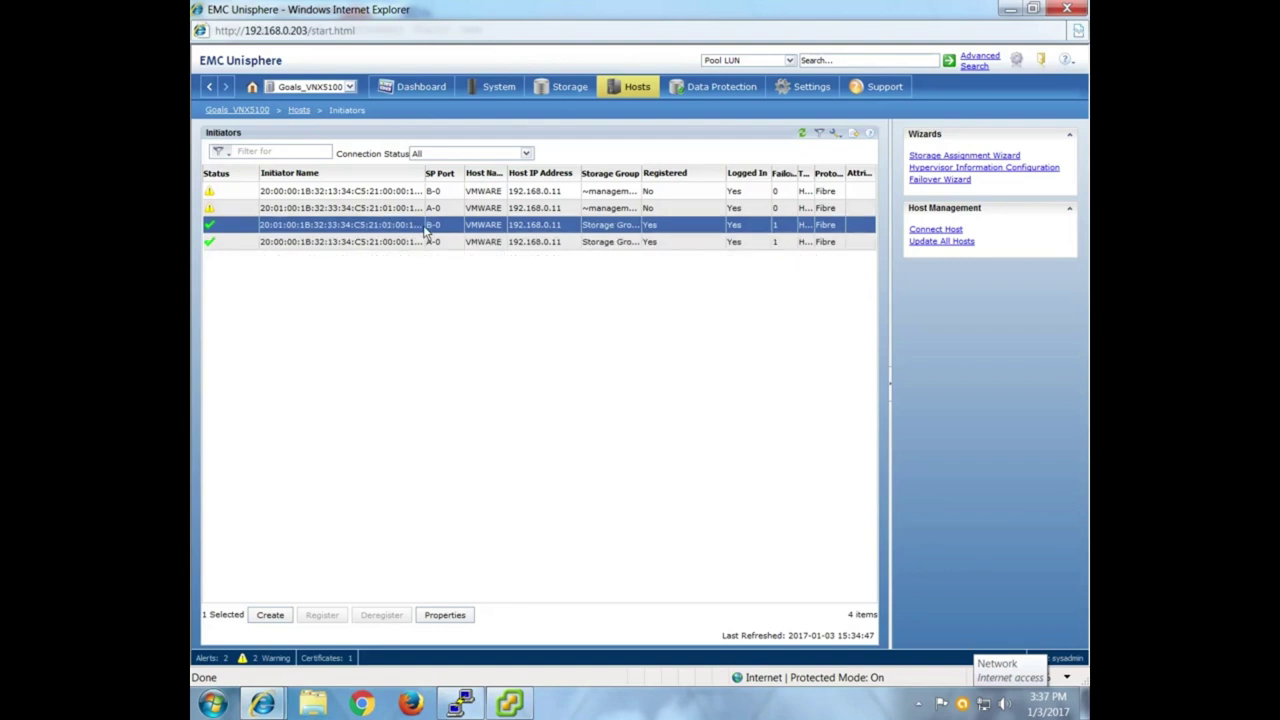
left_click(616, 88)
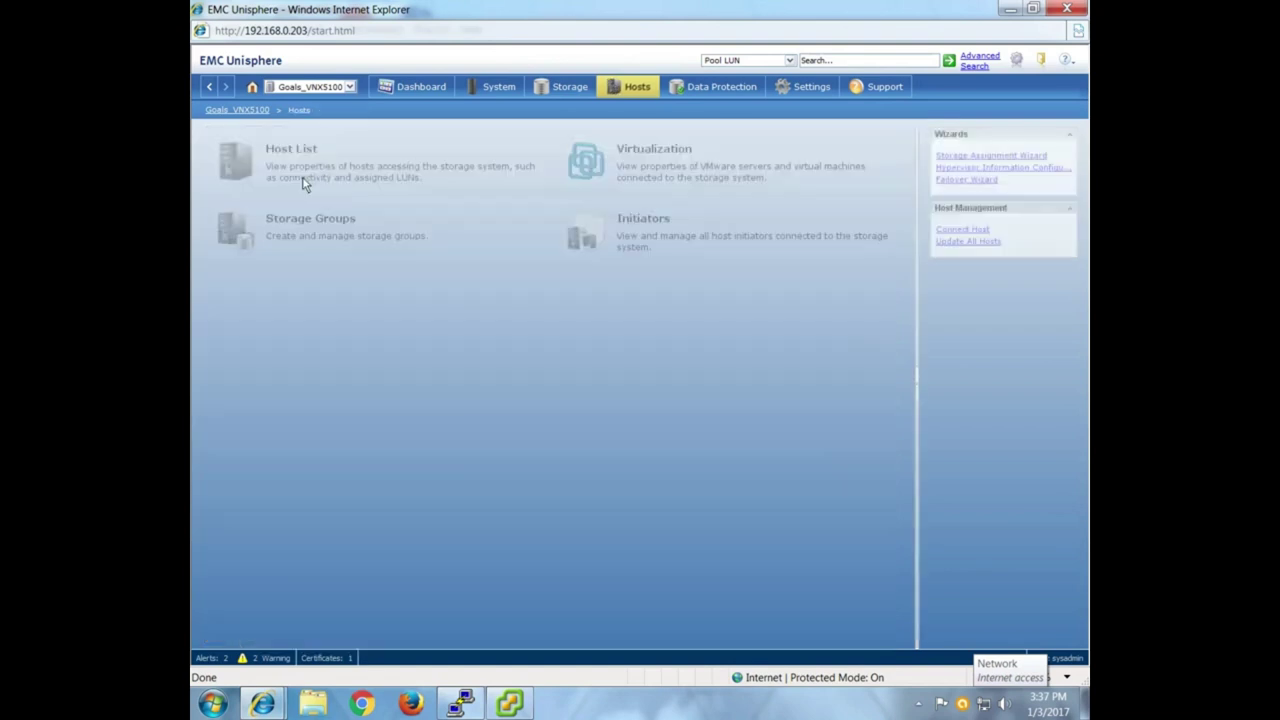
left_click(300, 233)
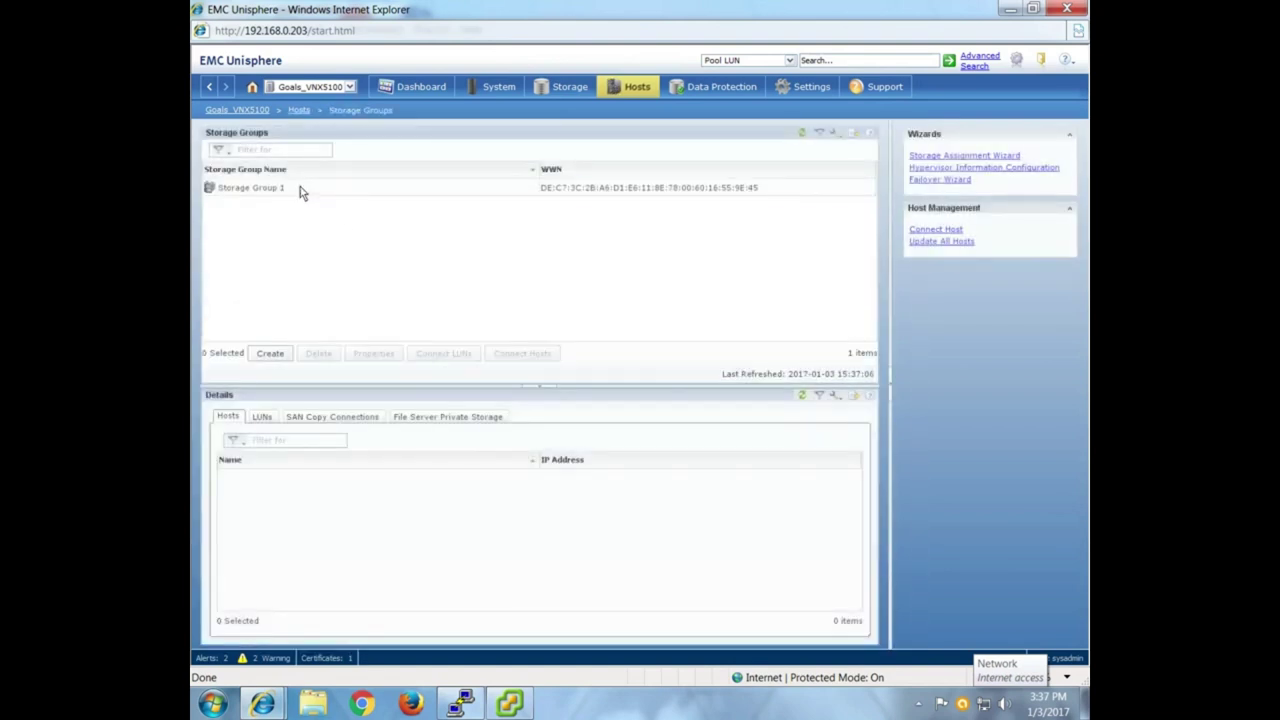
left_click(300, 190)
Connect LUN_0, LUN_1 and LUN_2 from SP B to Storage Group 1 and confirm.
left_click(456, 363)
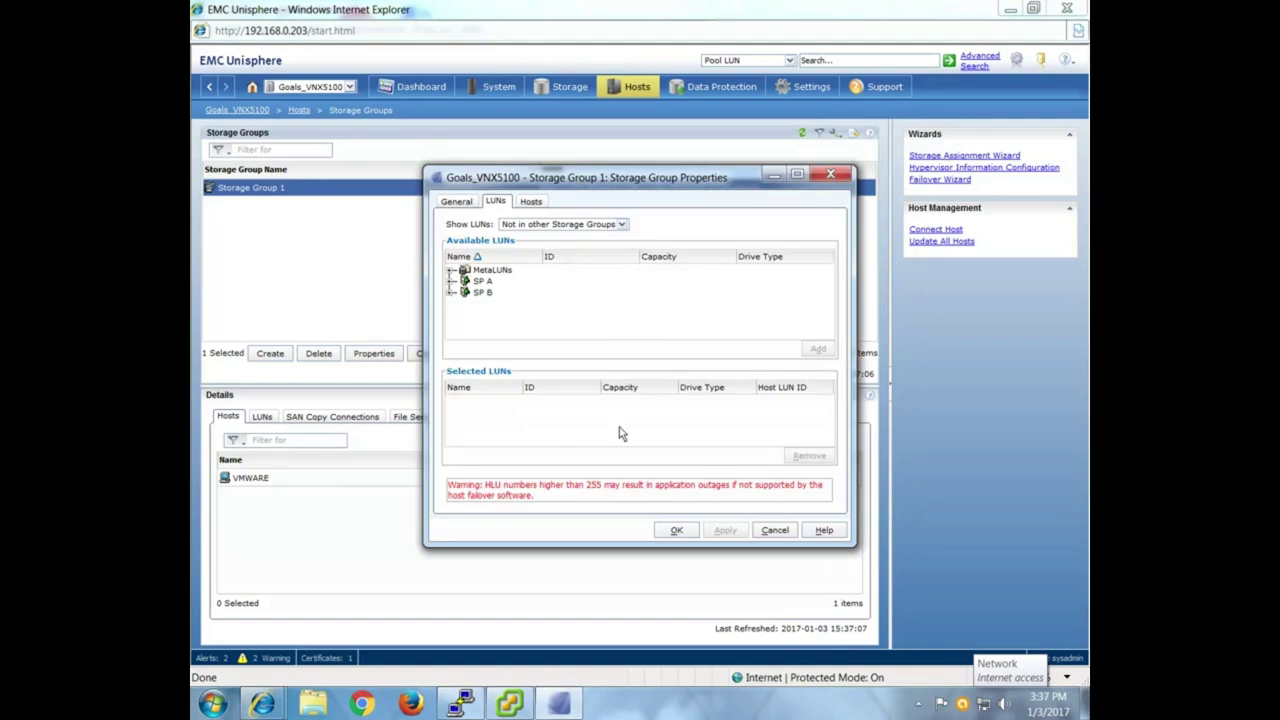
left_click(451, 293)
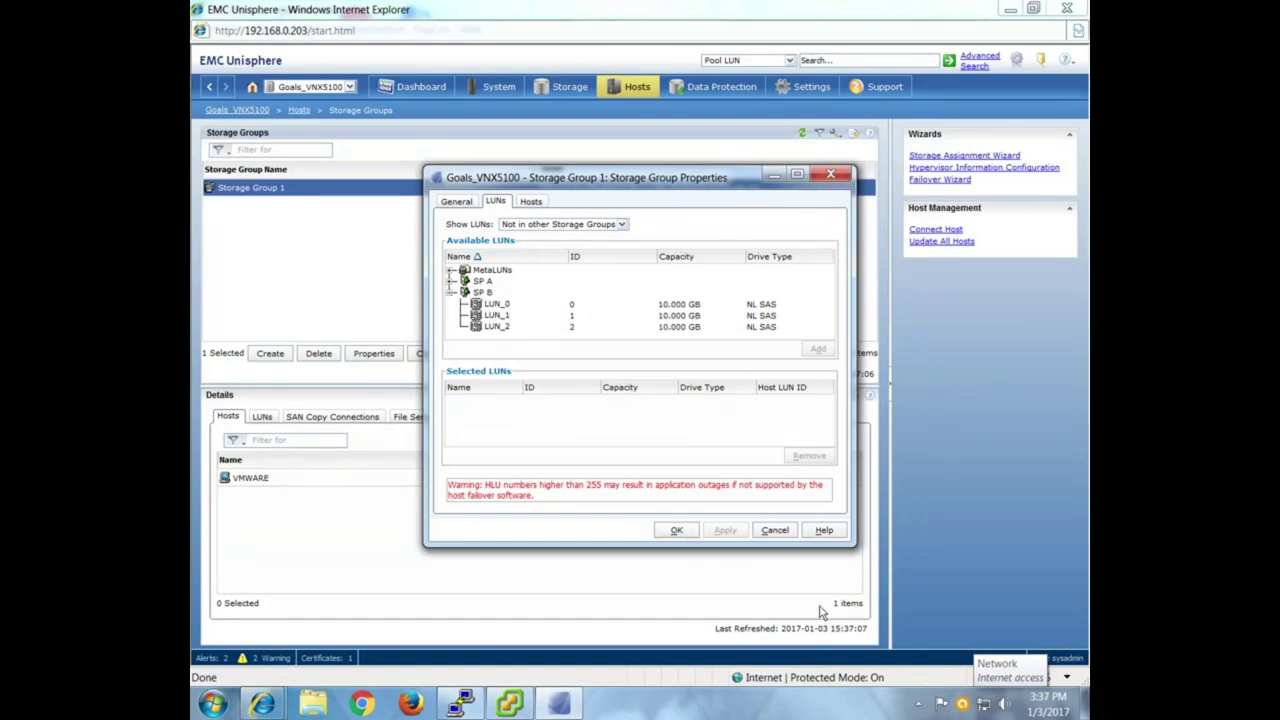
left_click_drag(497, 304, 497, 327)
left_click(817, 352)
left_click(669, 536)
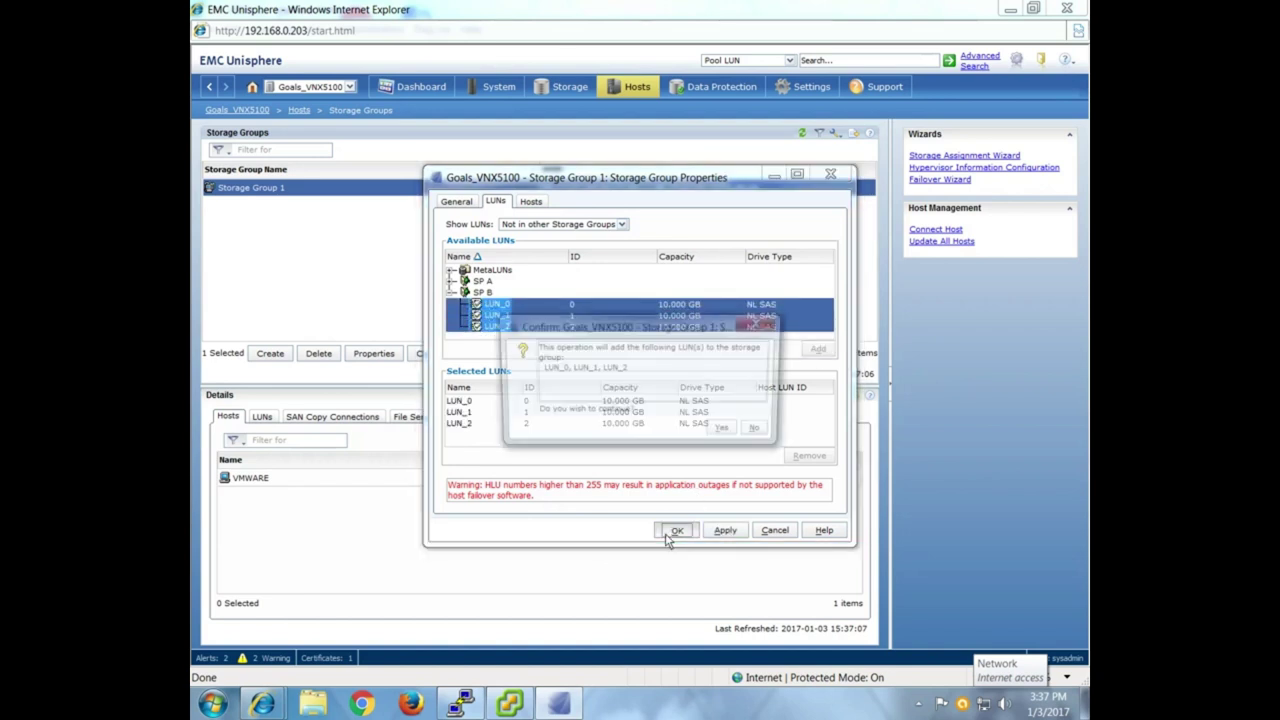
left_click(725, 433)
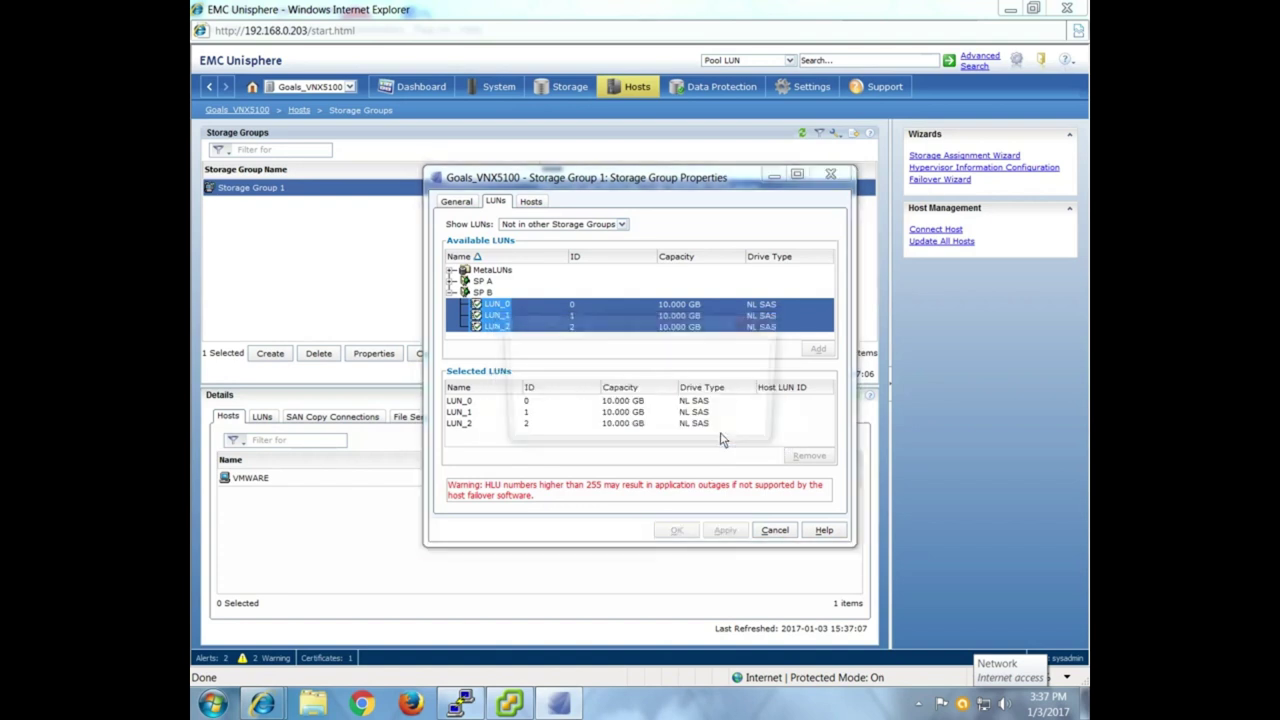
left_click(759, 432)
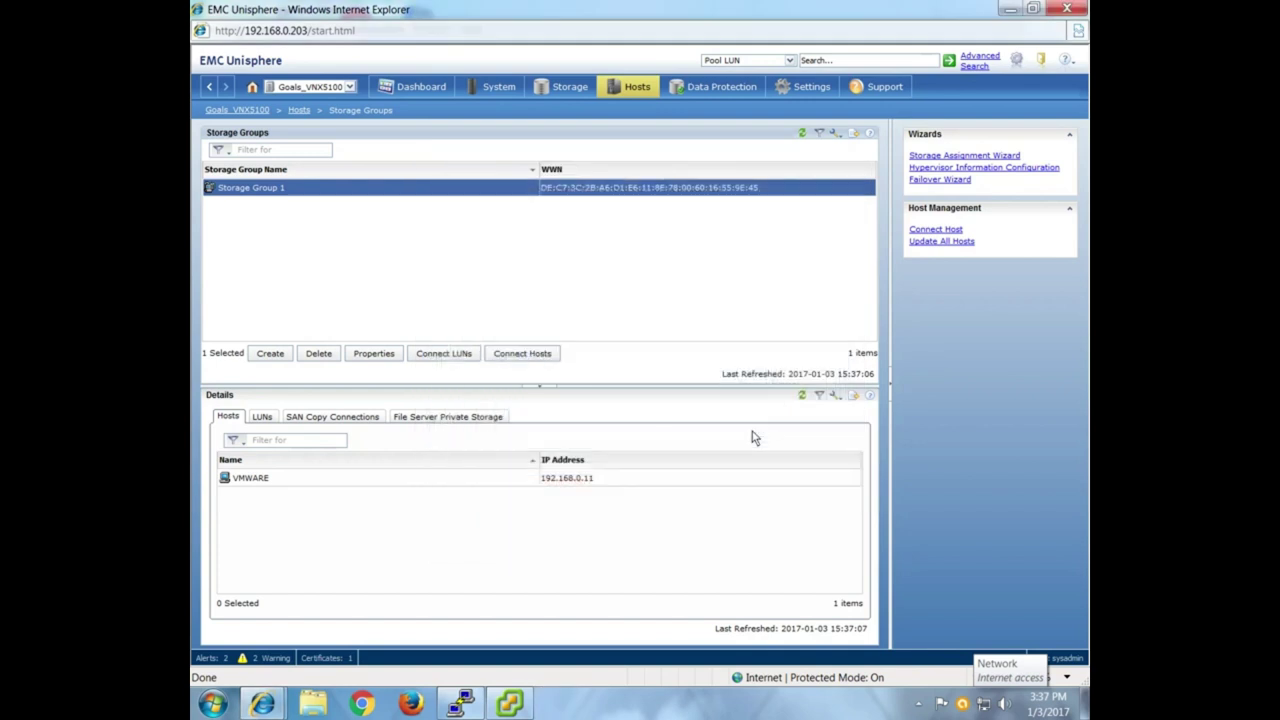
Check Storage Group 1's connected hosts and close its properties without changes.
left_click(531, 355)
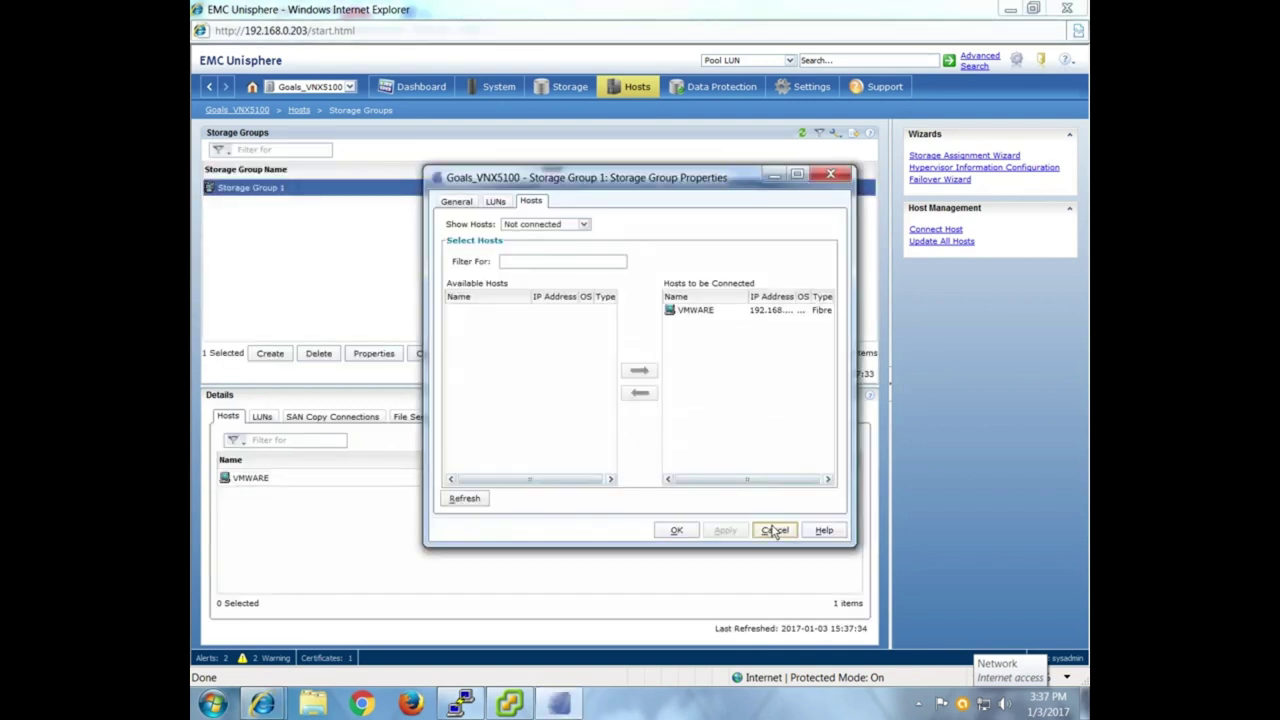
left_click(772, 529)
left_click(515, 705)
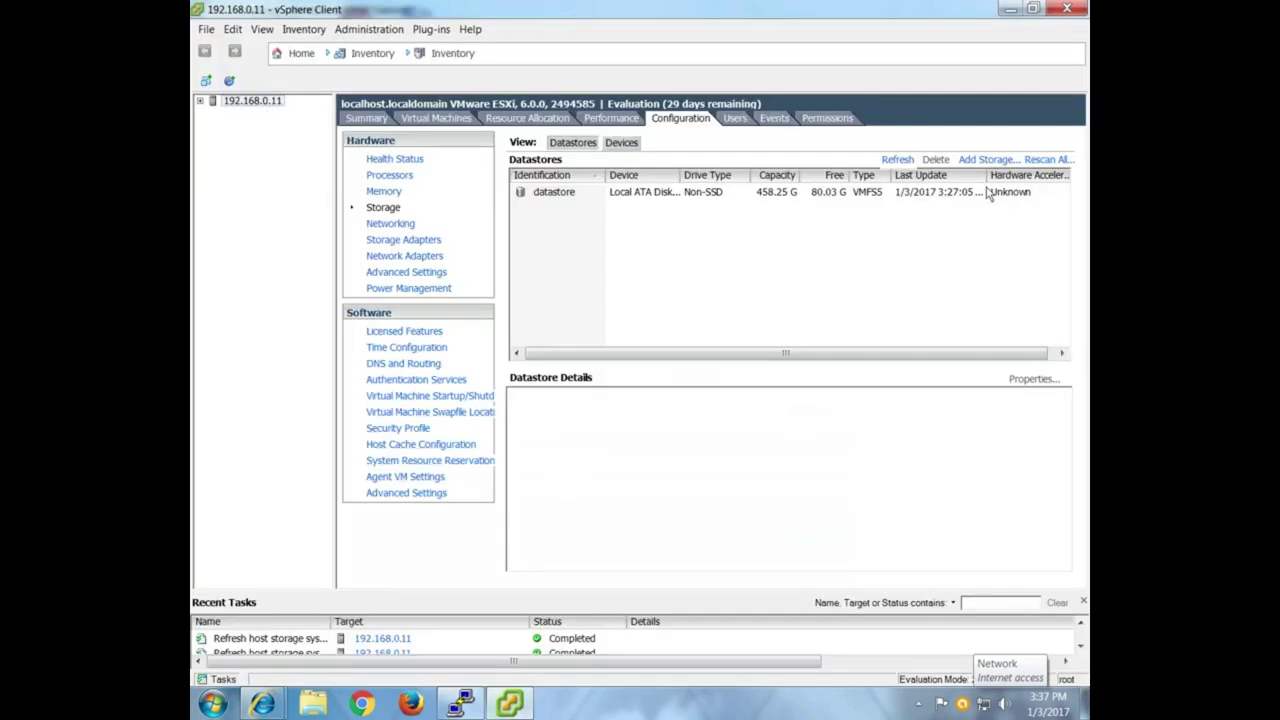
Rescan storage and pick Fibre Channel LUN 0 for a new disk/LUN datastore.
left_click(1040, 160)
left_click(701, 451)
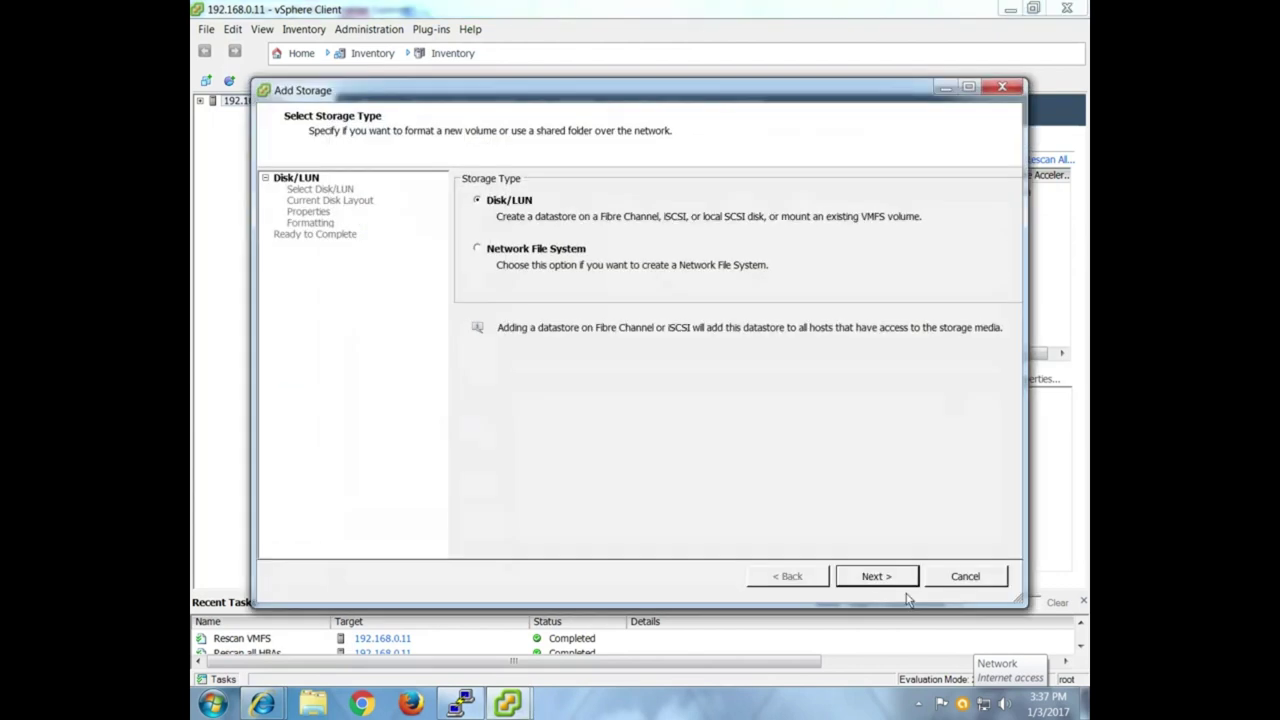
left_click(874, 577)
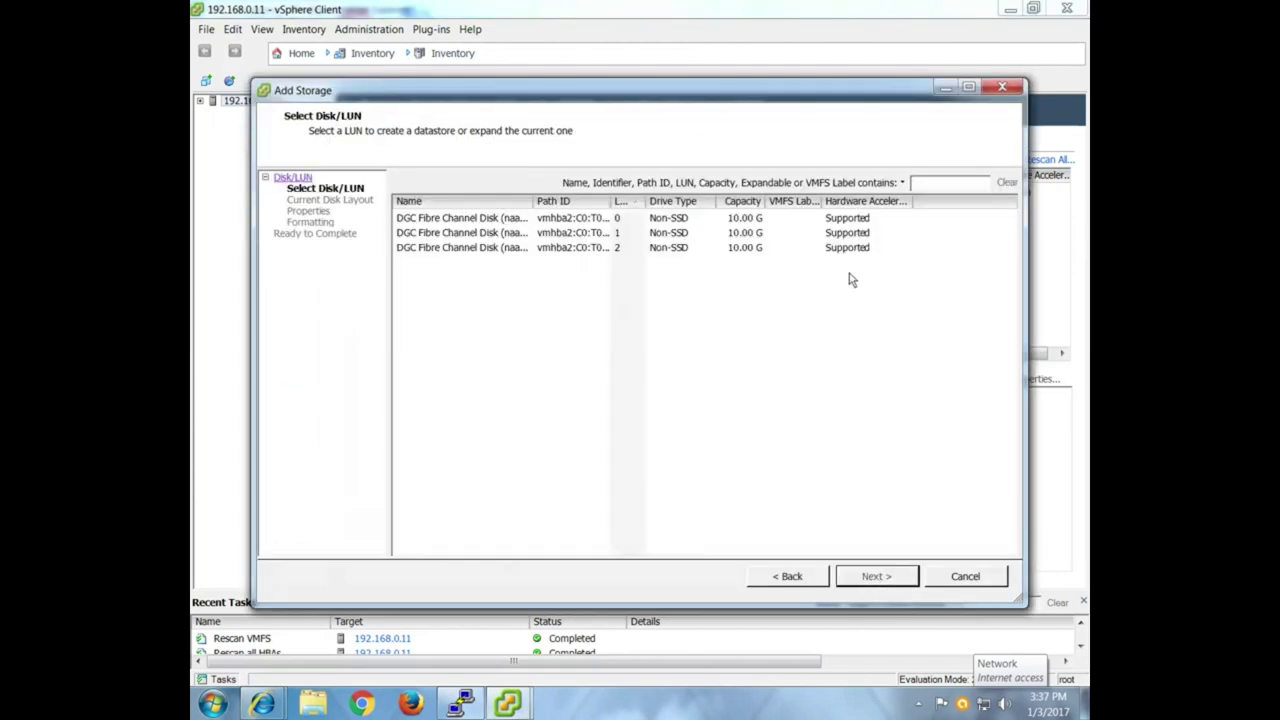
left_click(697, 221)
left_click(691, 248)
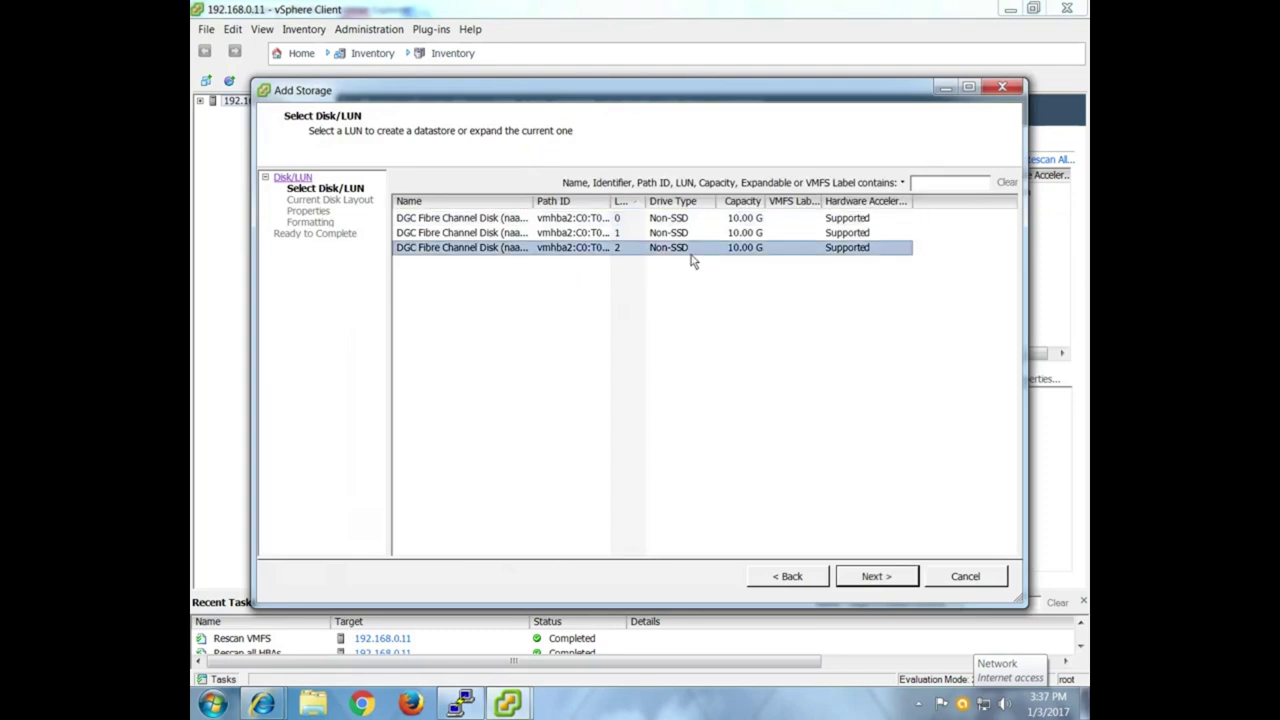
left_click(688, 232)
key("Up")
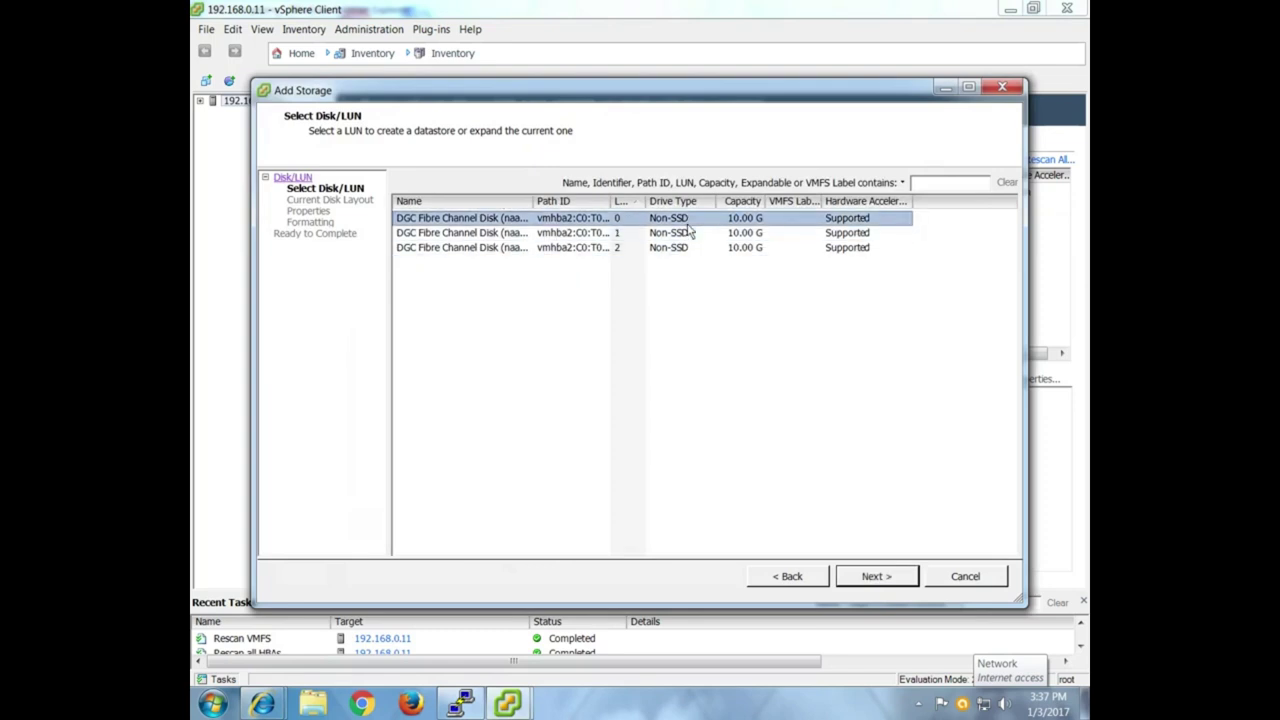
left_click(876, 577)
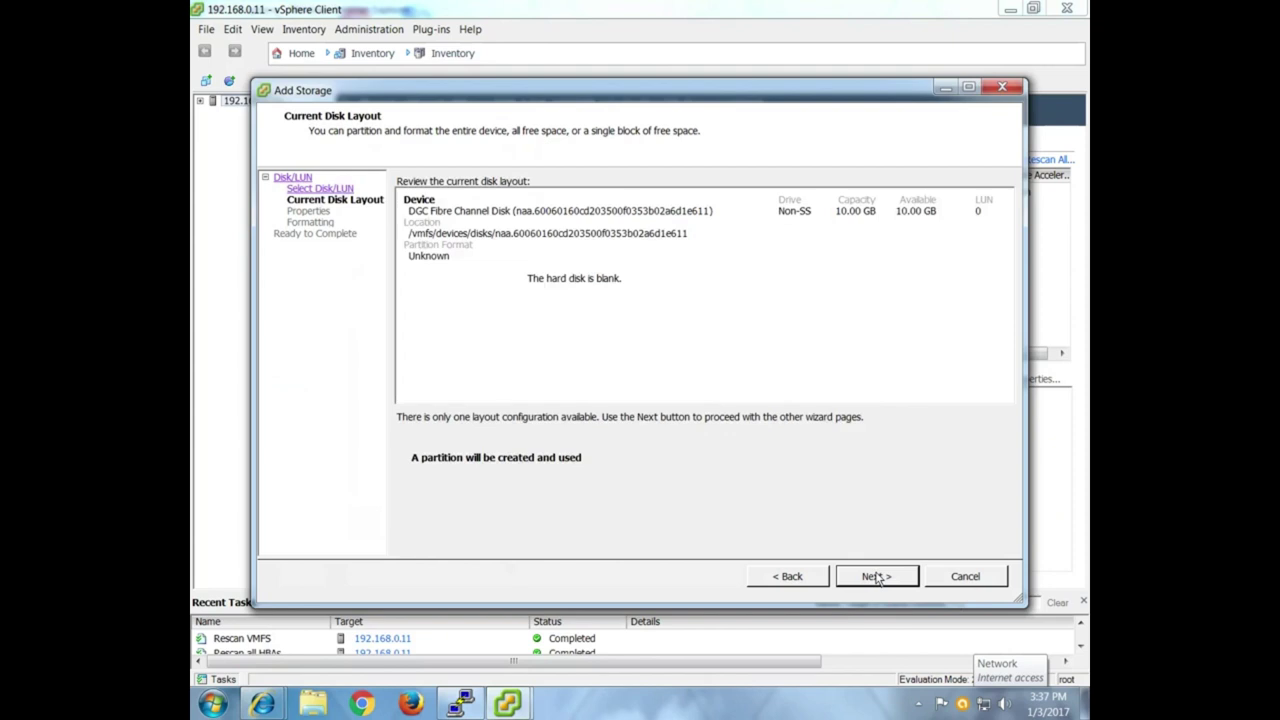
left_click(876, 577)
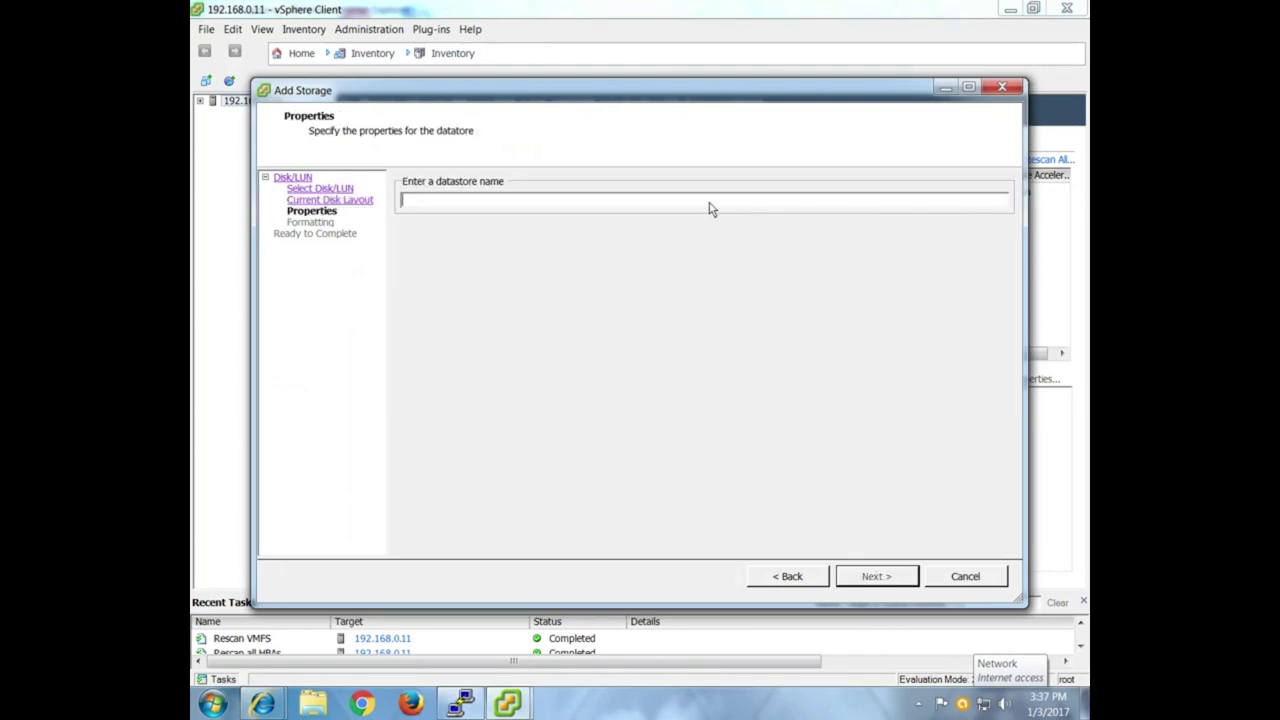
Name the datastore SAN, use maximum available space, and finish creating it.
type("SABNA")
key("BackSpace")
key("BackSpace")
key("BackSpace")
type("N")
key("Return")
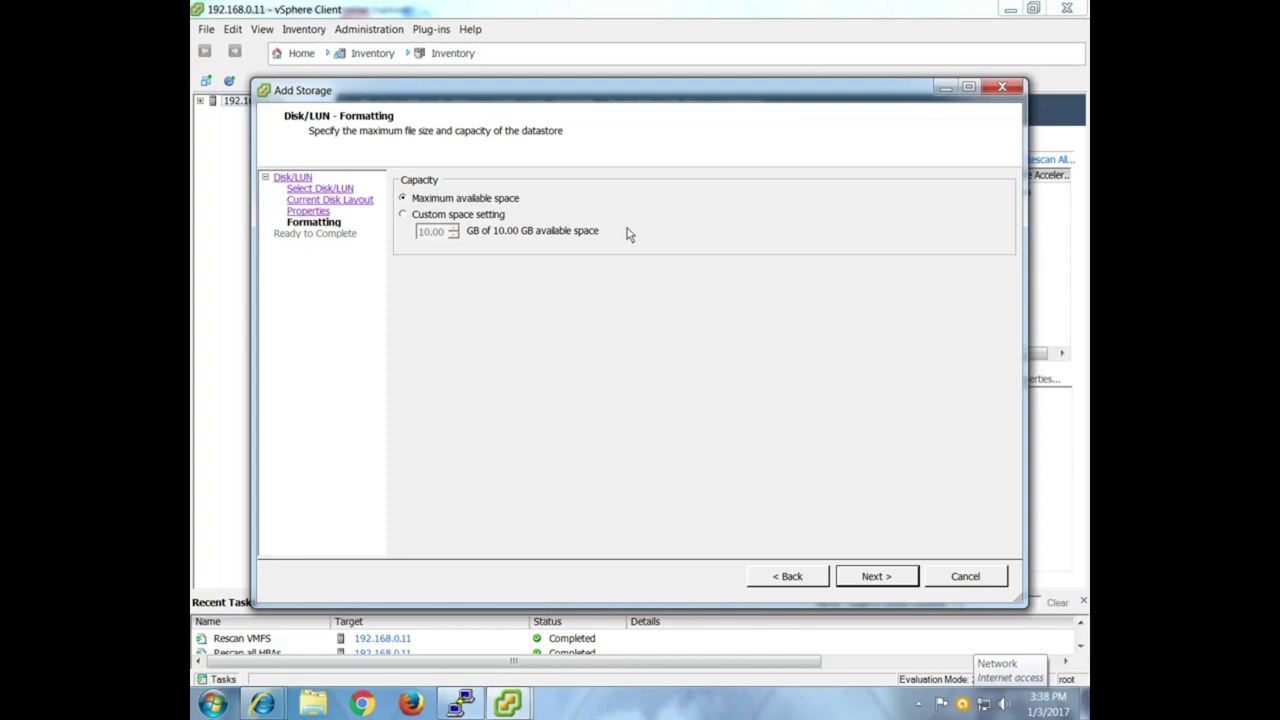
left_click(877, 579)
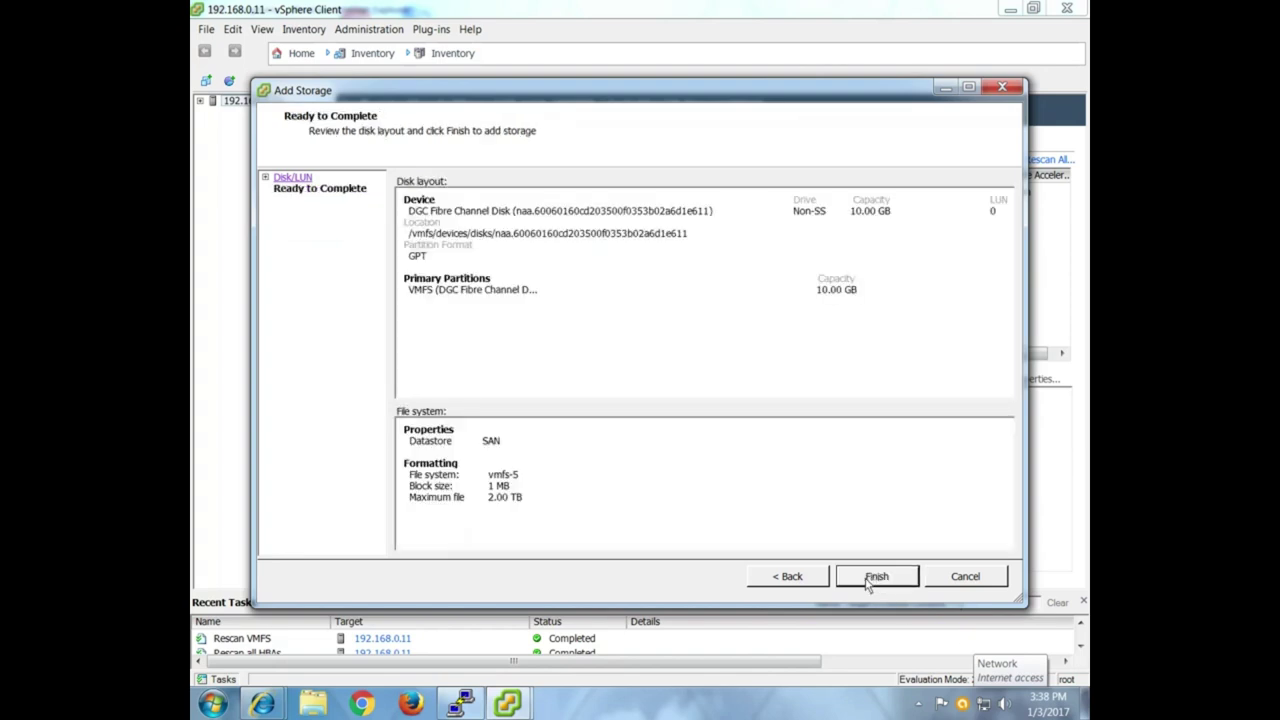
left_click(876, 577)
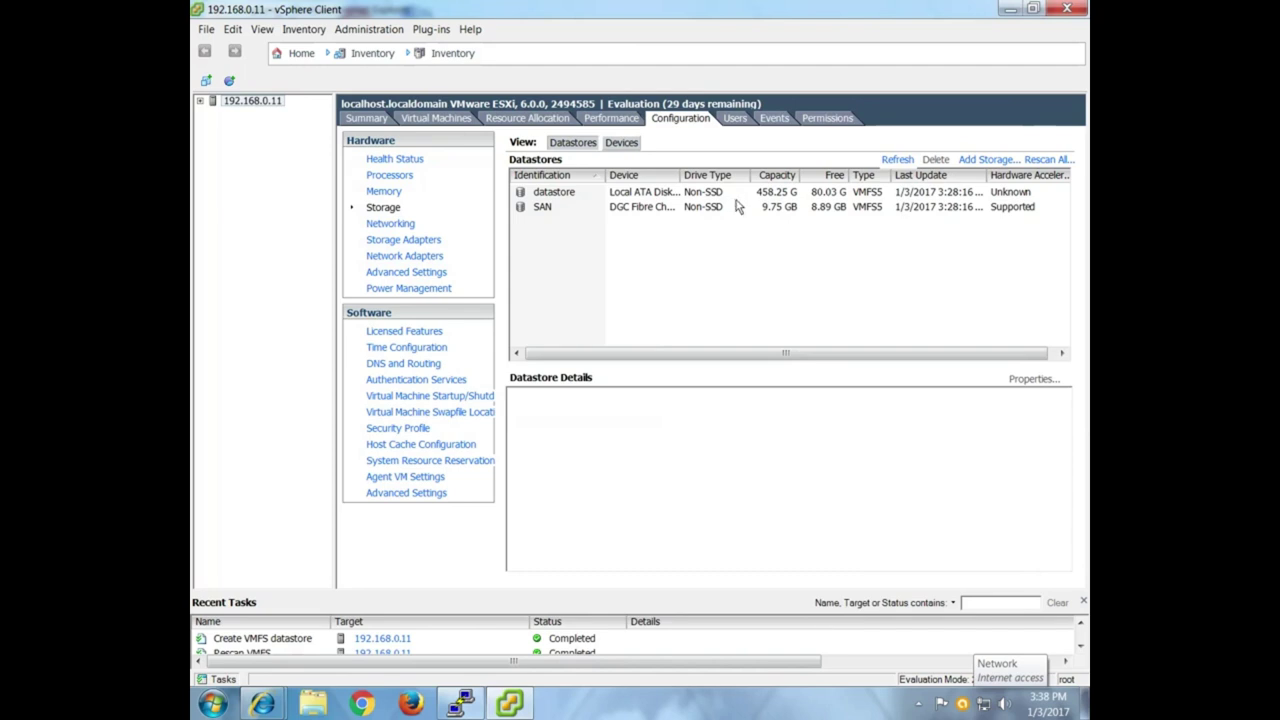
Delete the SAN datastore from the host's Datastores list and confirm.
left_click(720, 208)
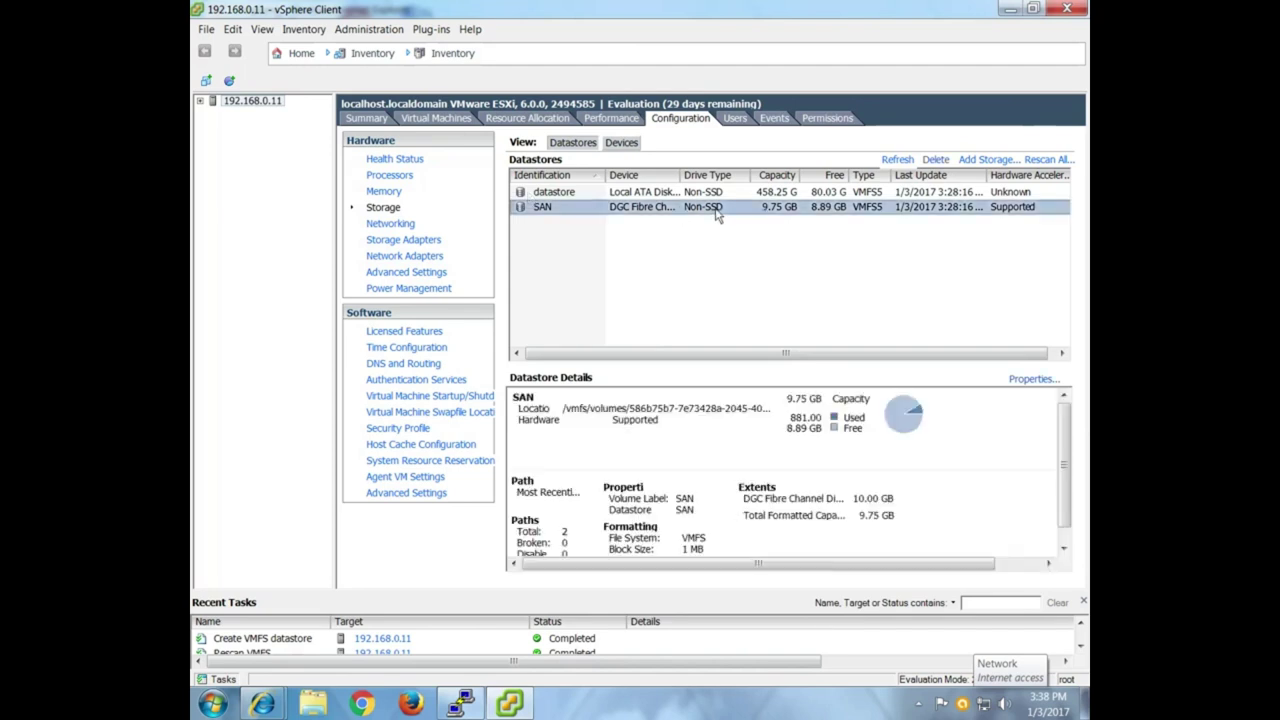
left_click(936, 160)
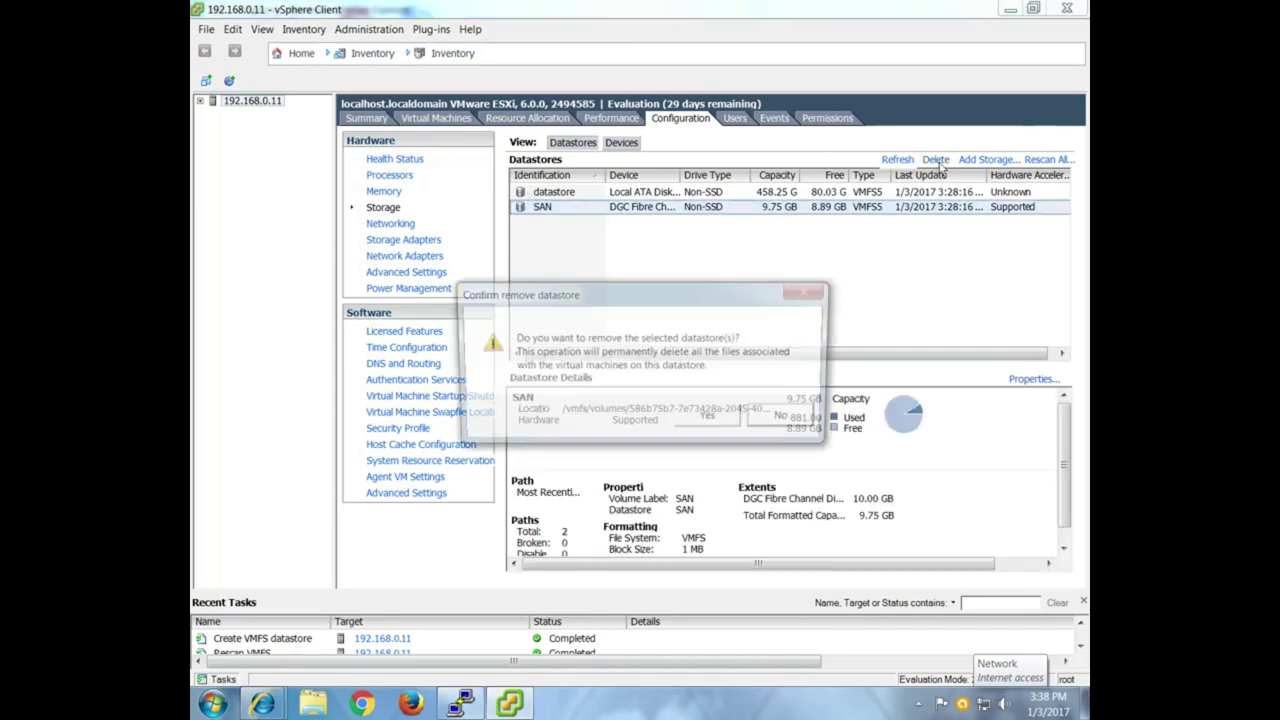
left_click(705, 419)
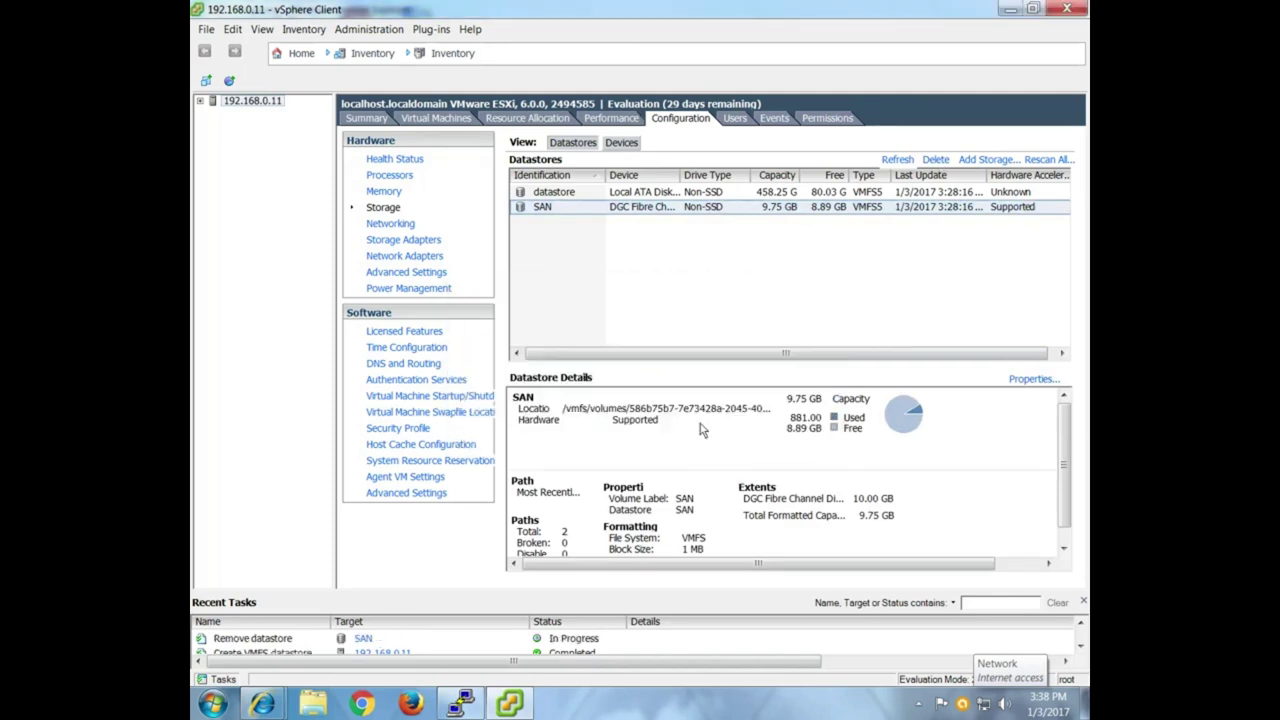
left_click(512, 705)
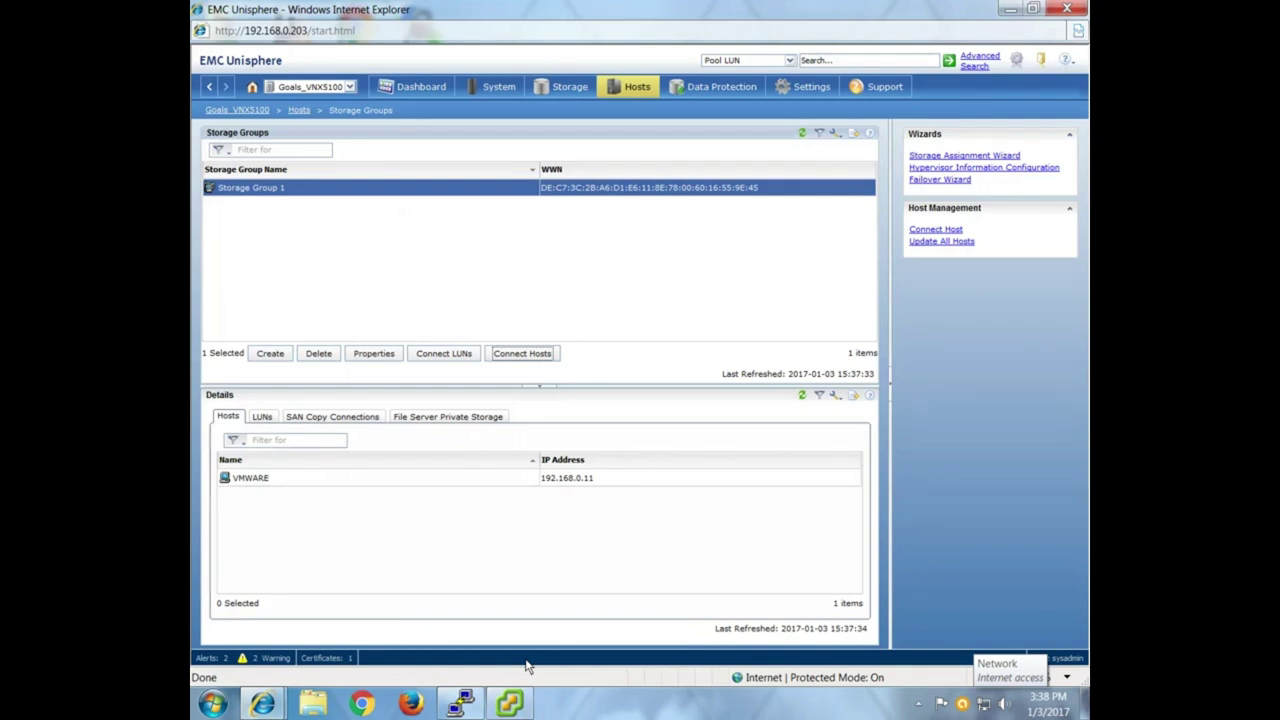
Remove LUN_0, LUN_1 and LUN_2 from Storage Group 1's LUN list.
left_click(503, 87)
left_click(592, 89)
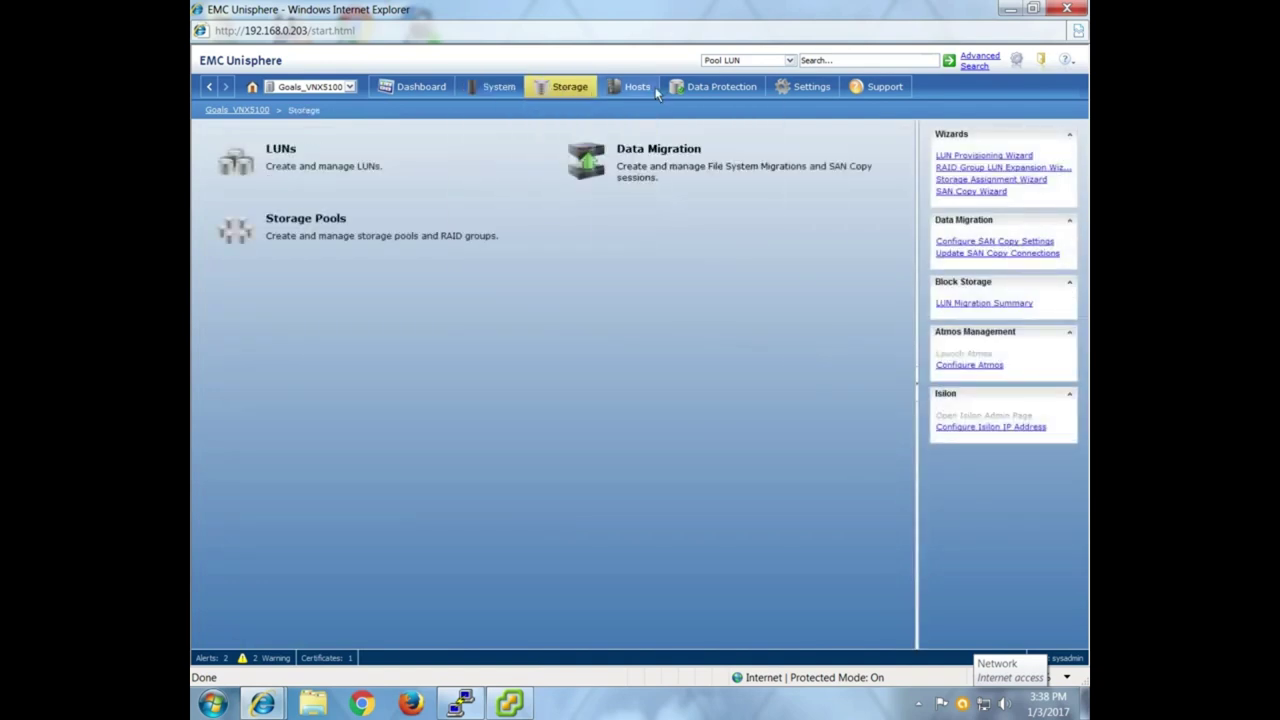
left_click(638, 87)
left_click(338, 250)
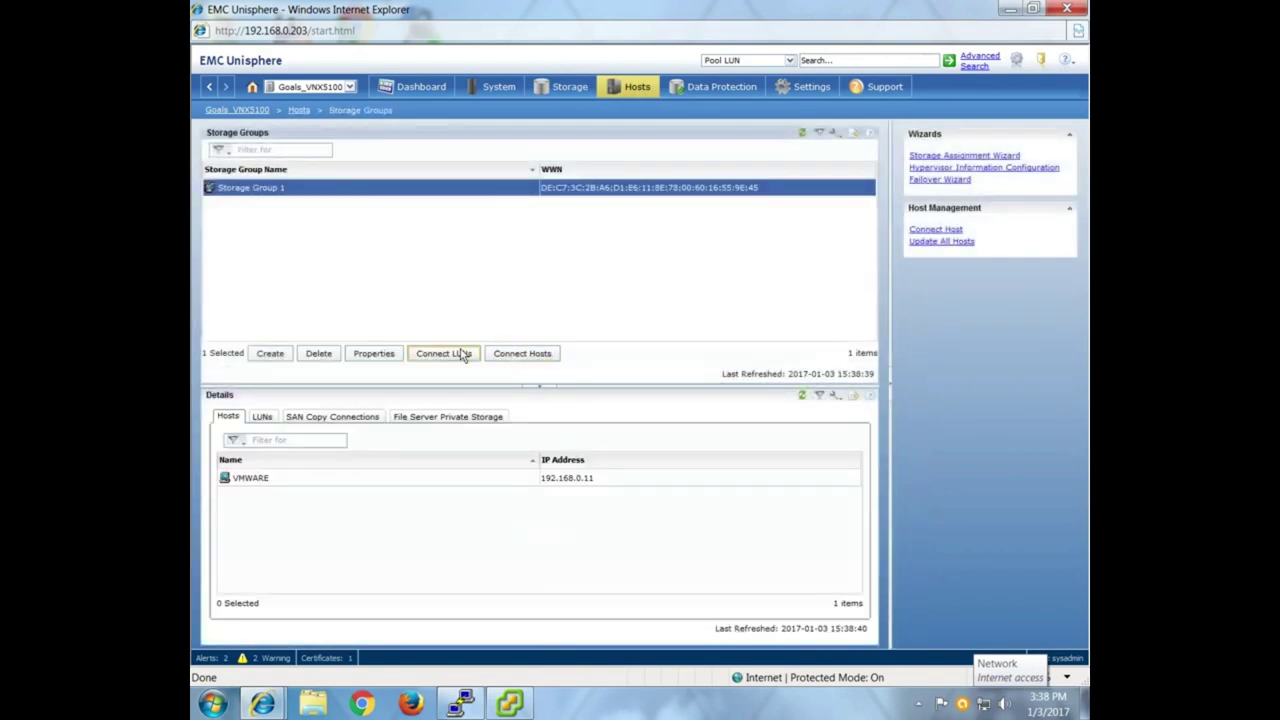
left_click(463, 355)
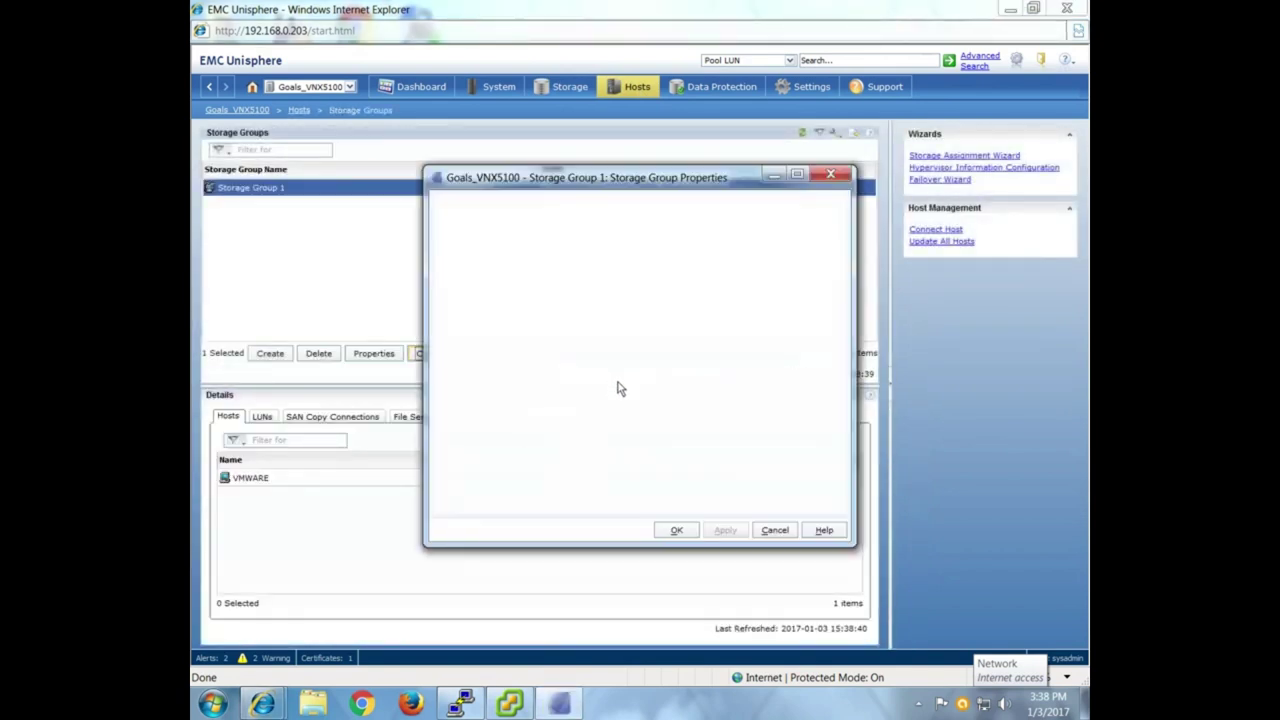
left_click(670, 414)
left_click(670, 423, "ctrl")
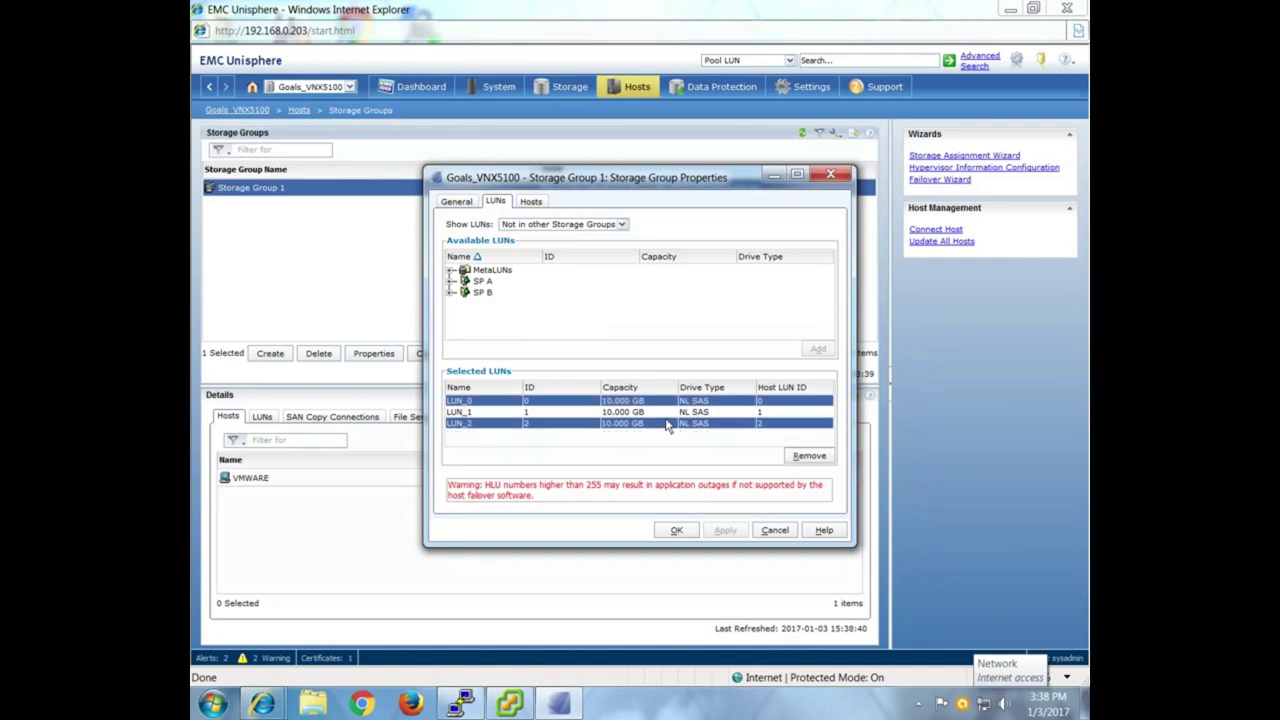
left_click(670, 412, "ctrl")
left_click(809, 455)
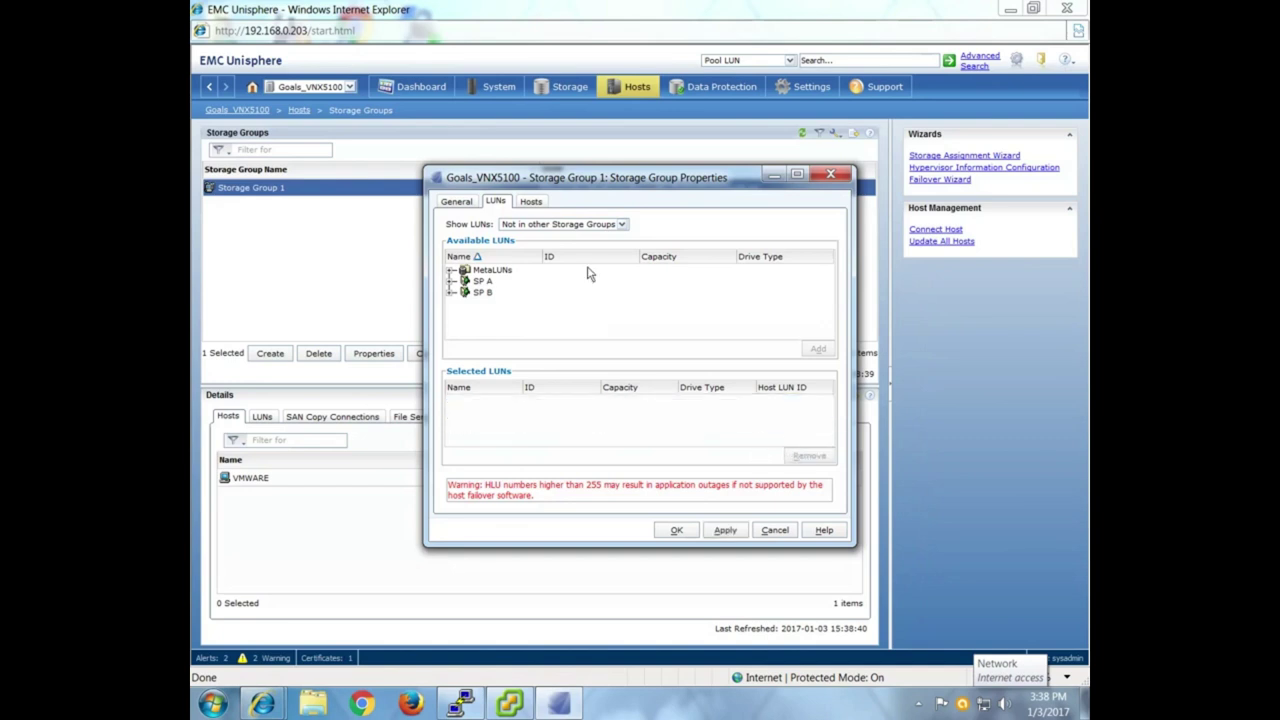
Disconnect host VMWARE from Storage Group 1 and apply the changes.
left_click(533, 203)
left_click(695, 310)
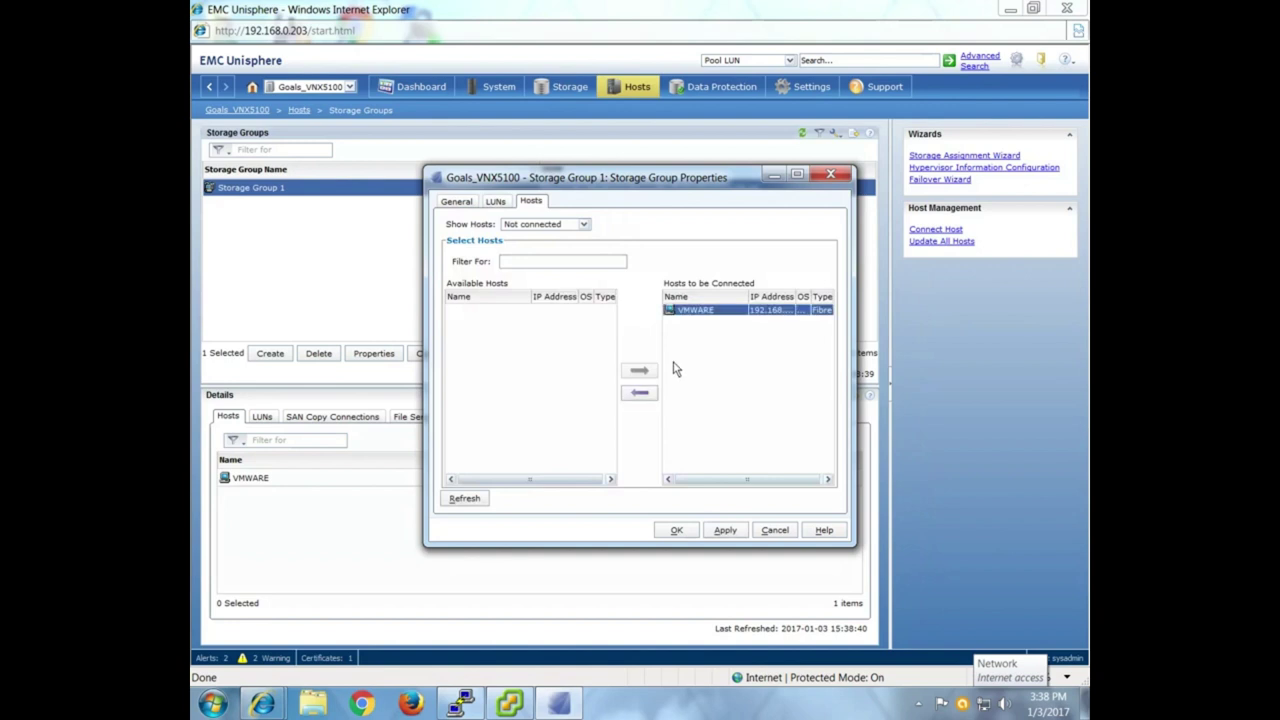
left_click(640, 394)
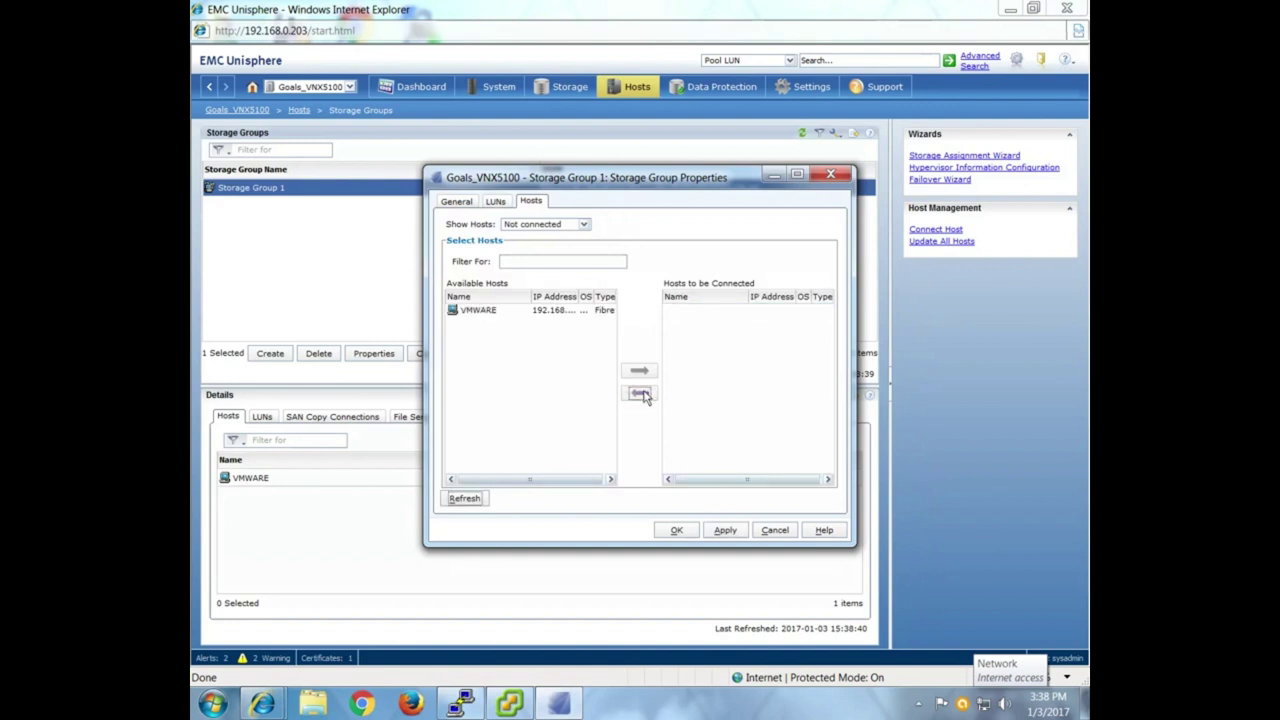
left_click(677, 536)
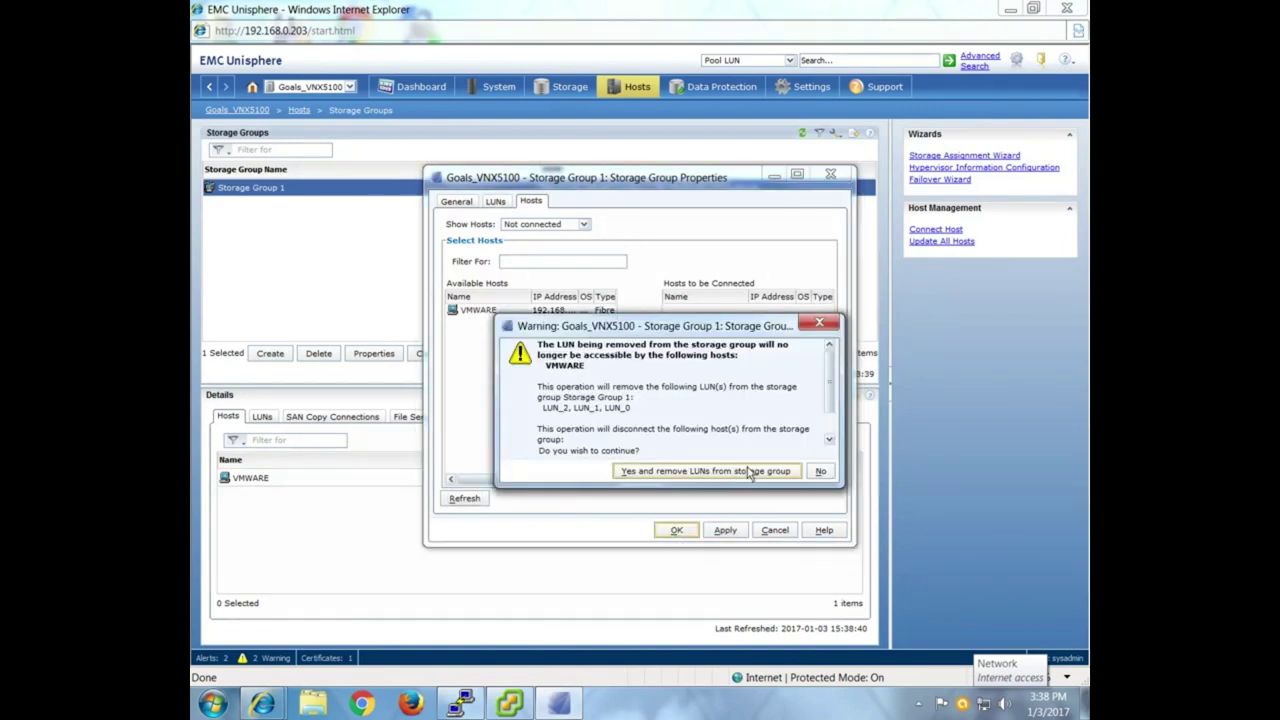
left_click(750, 472)
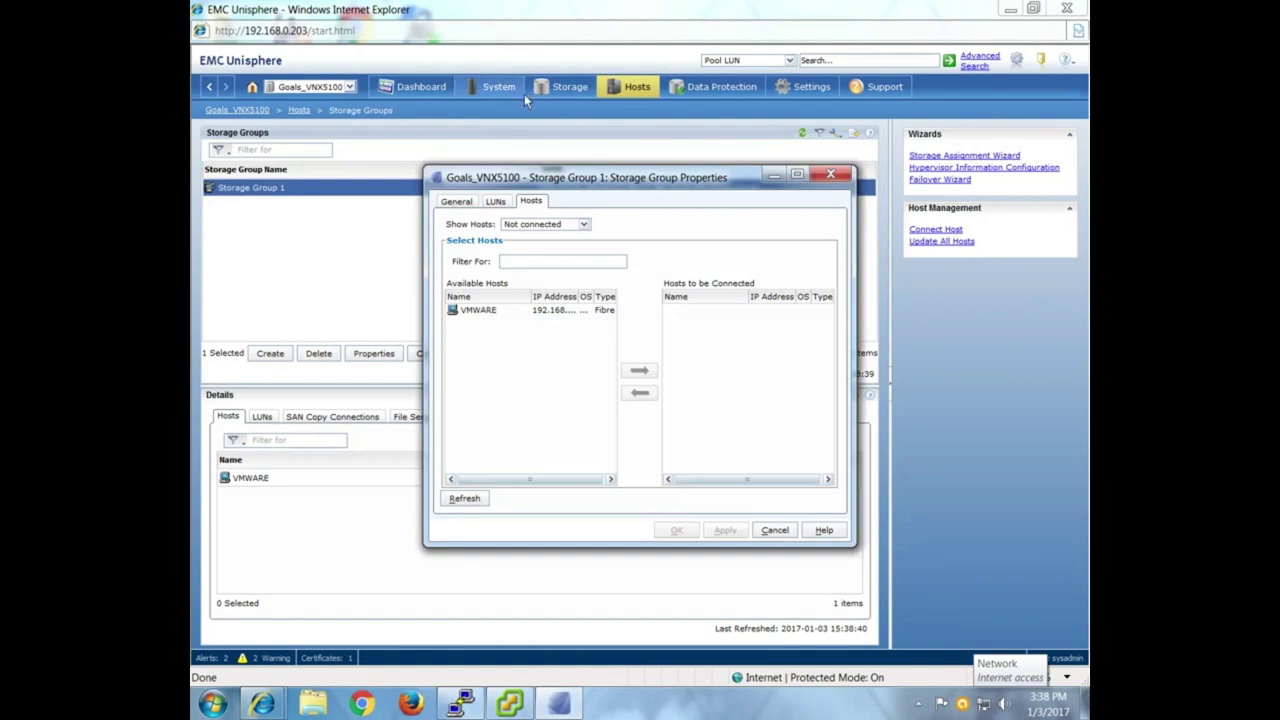
mouse_move(524, 94)
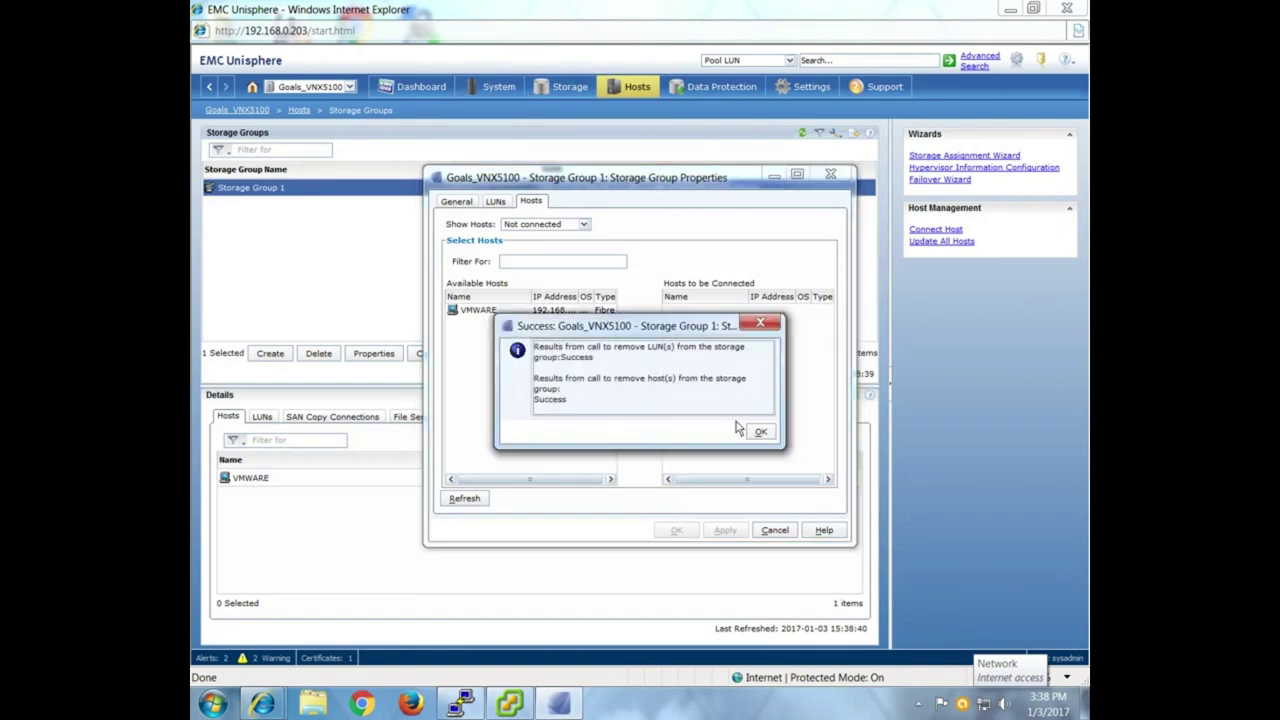
left_click(760, 433)
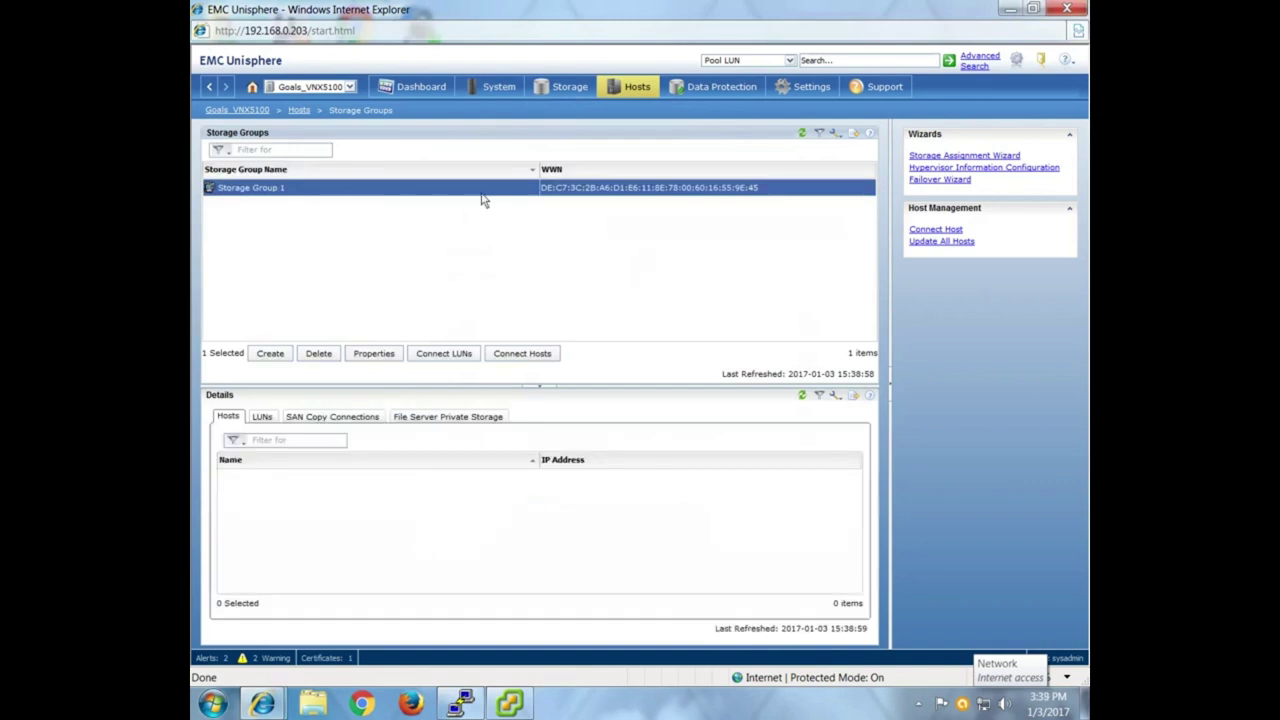
Delete Storage Group 1 and confirm the deletion.
left_click(322, 356)
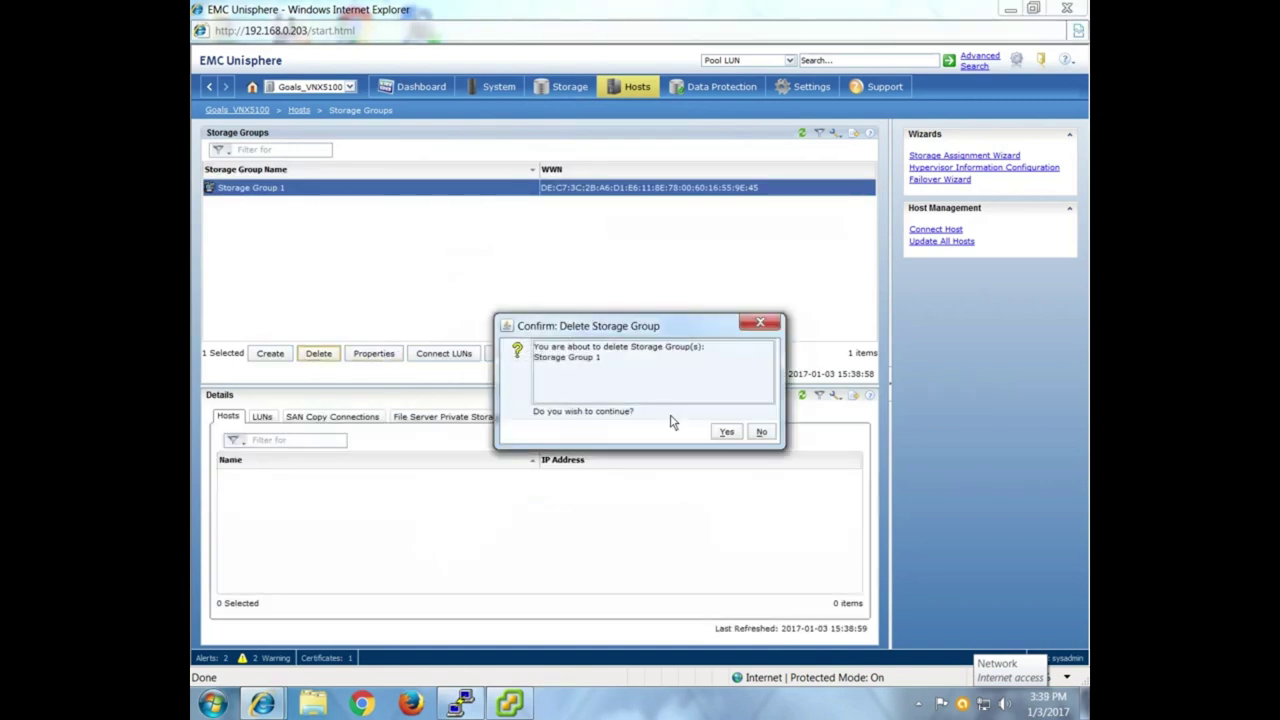
left_click(724, 432)
left_click(758, 434)
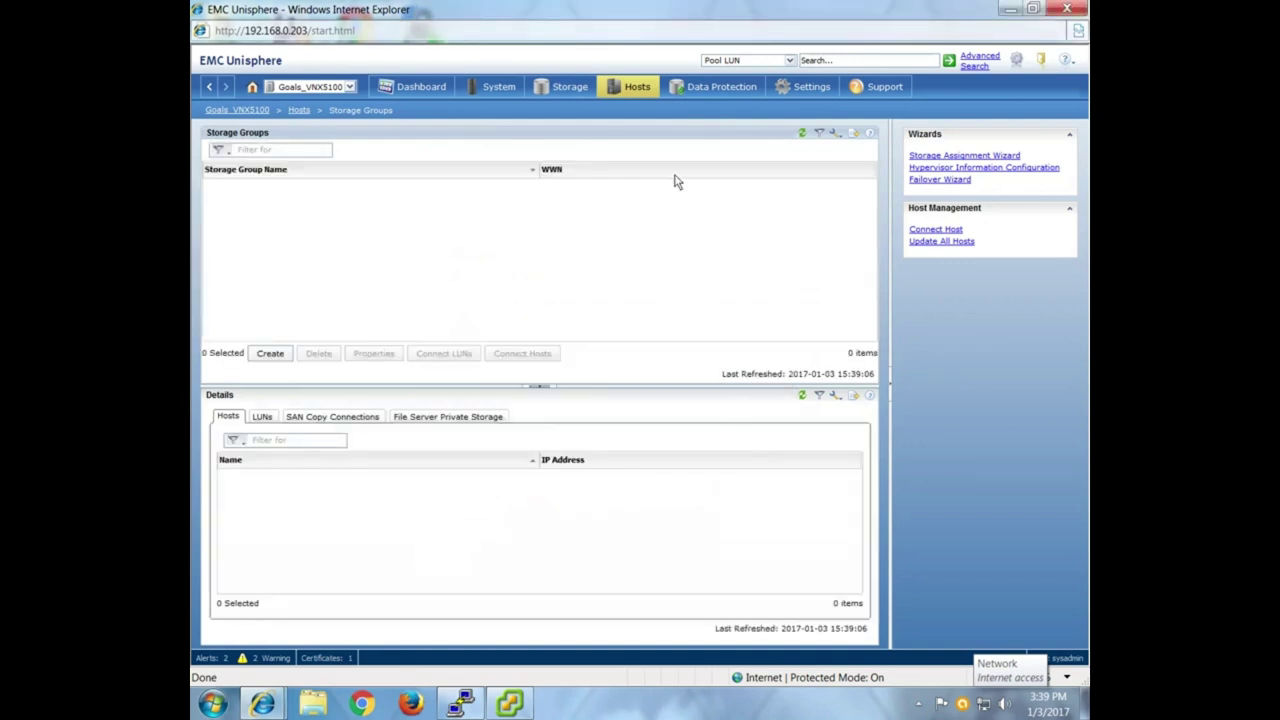
Select LUN_0, LUN_1, LUN_2 and LUN 3 on the LUNs page and delete them.
left_click(579, 87)
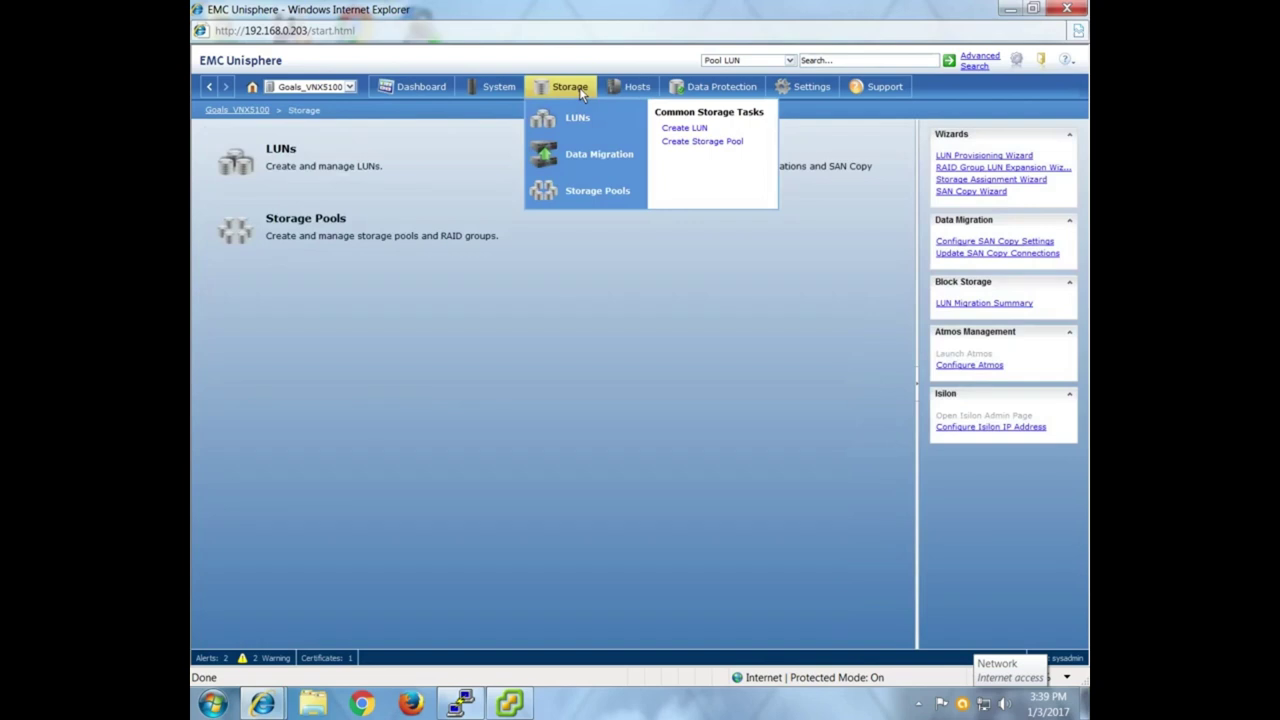
left_click(352, 151)
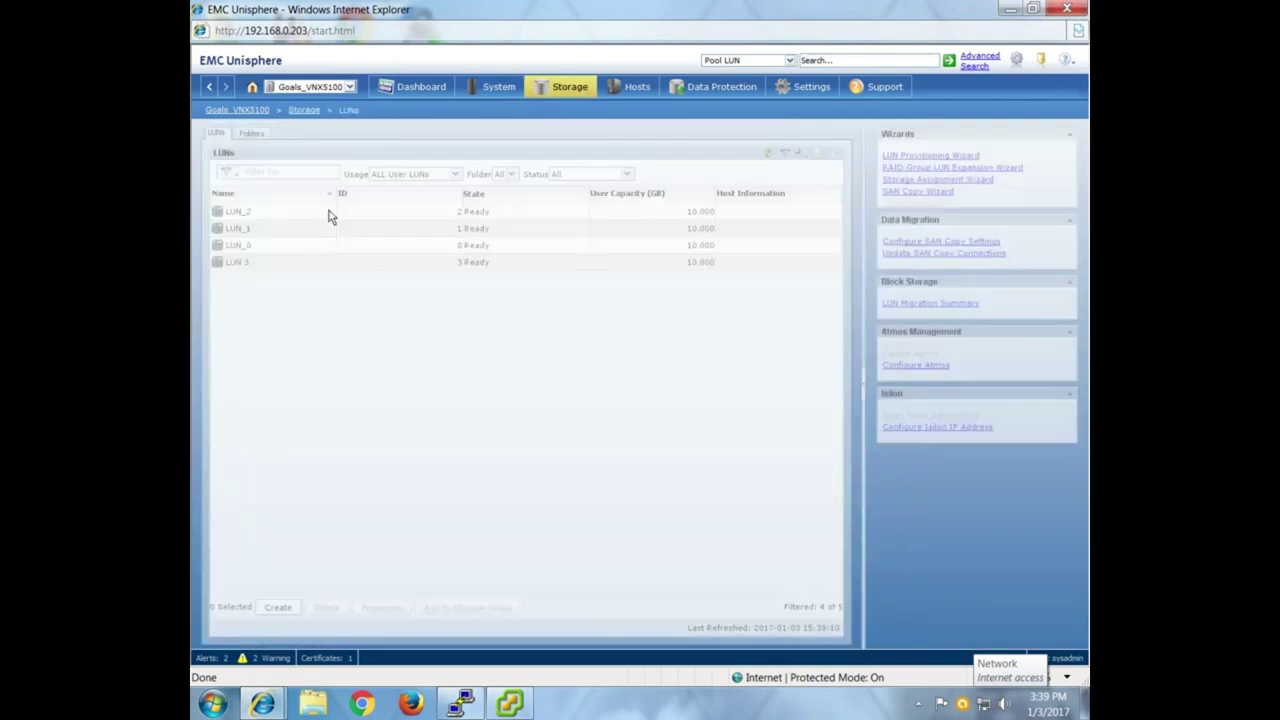
left_click(276, 212)
left_click(270, 228, "ctrl")
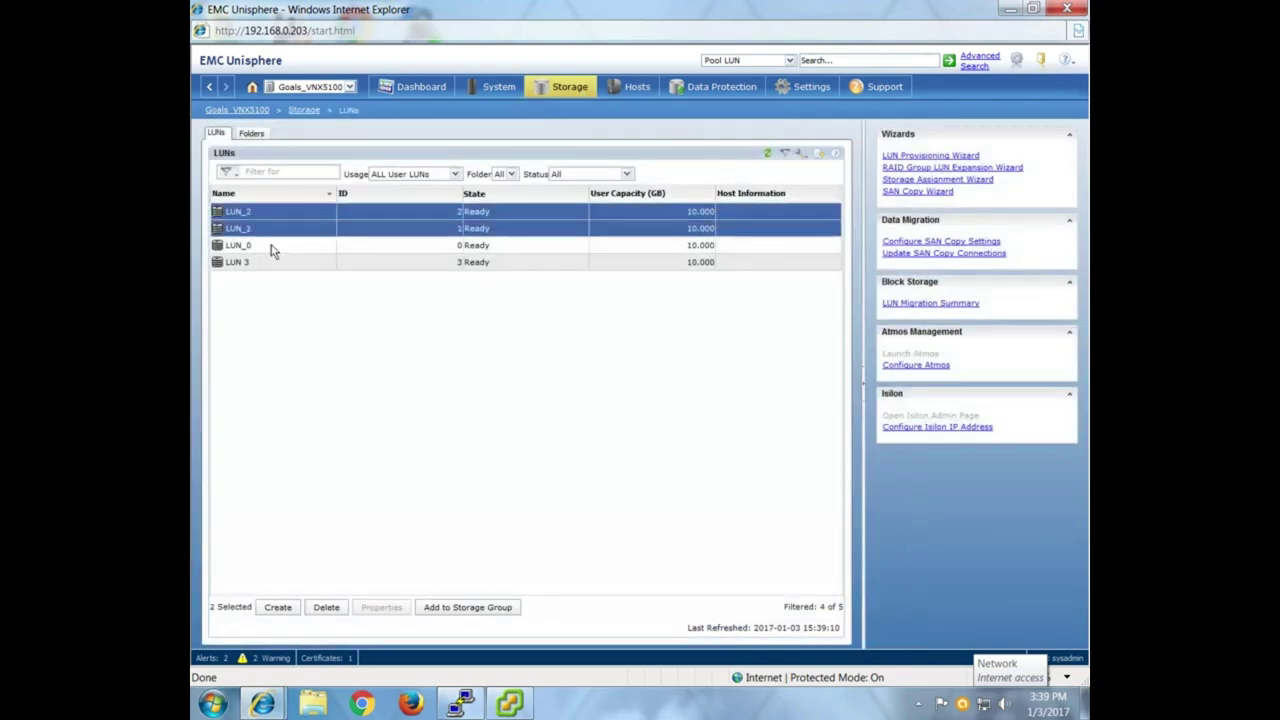
left_click(272, 262, "ctrl")
left_click(272, 245, "ctrl")
left_click(326, 607)
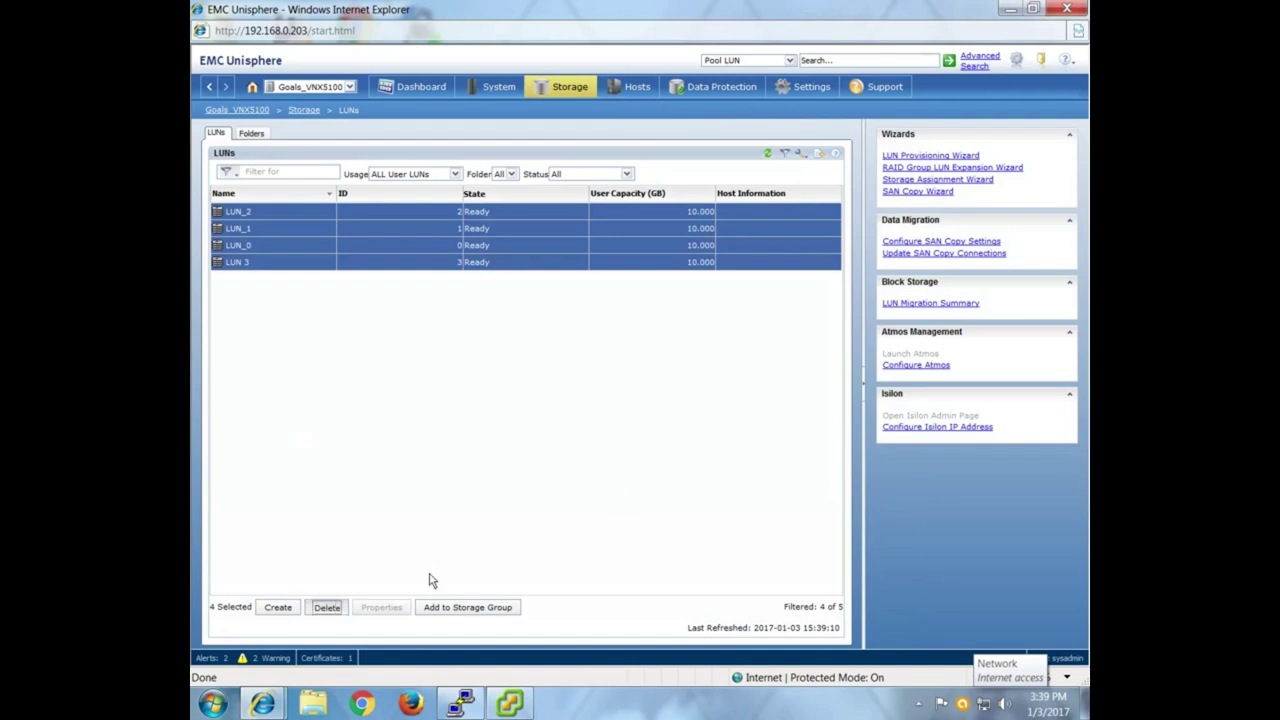
left_click(757, 473)
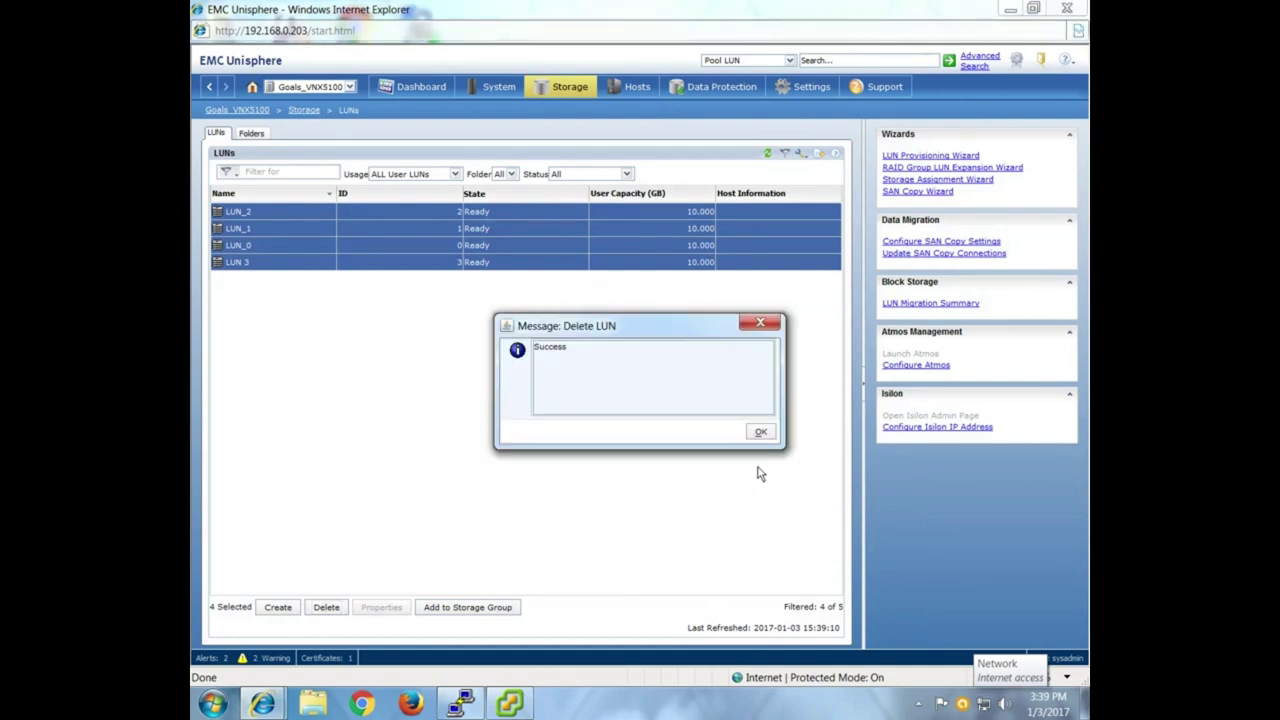
left_click(759, 432)
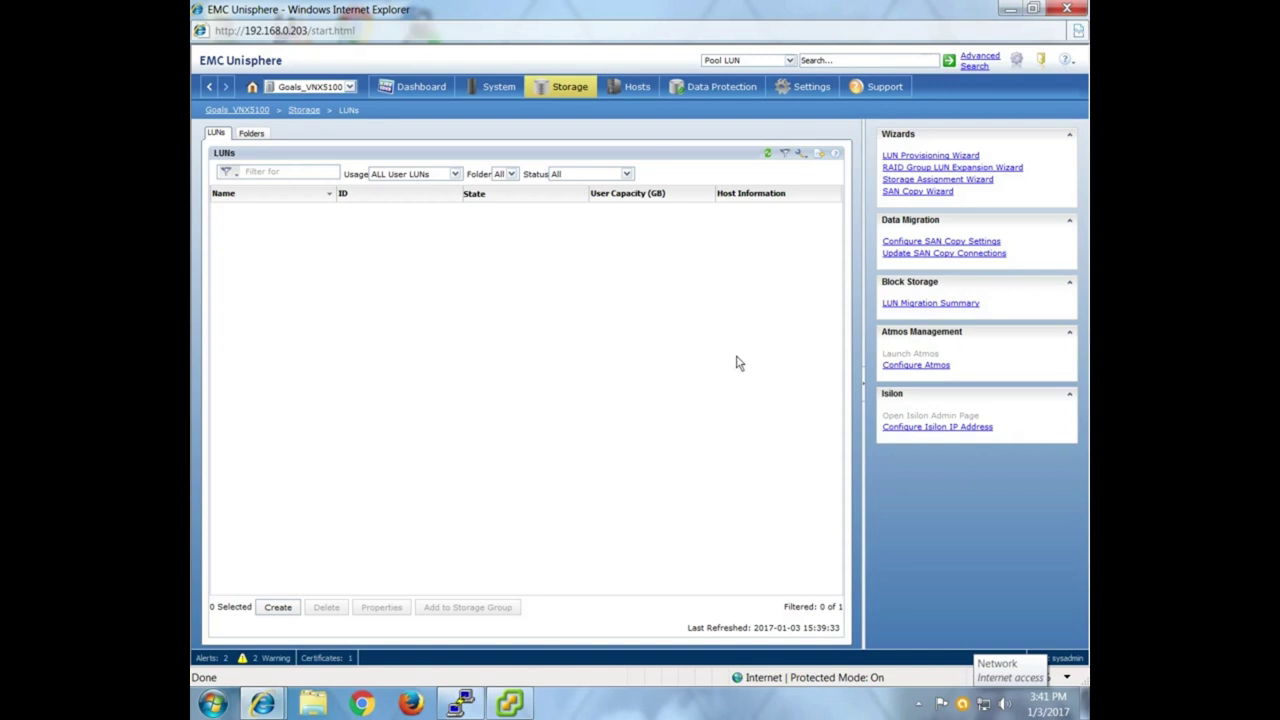
Return to the Storage section once the LUN list has emptied.
left_click(586, 91)
Delete RAID Groups 0 and 1 from the RAID Groups list.
left_click(337, 222)
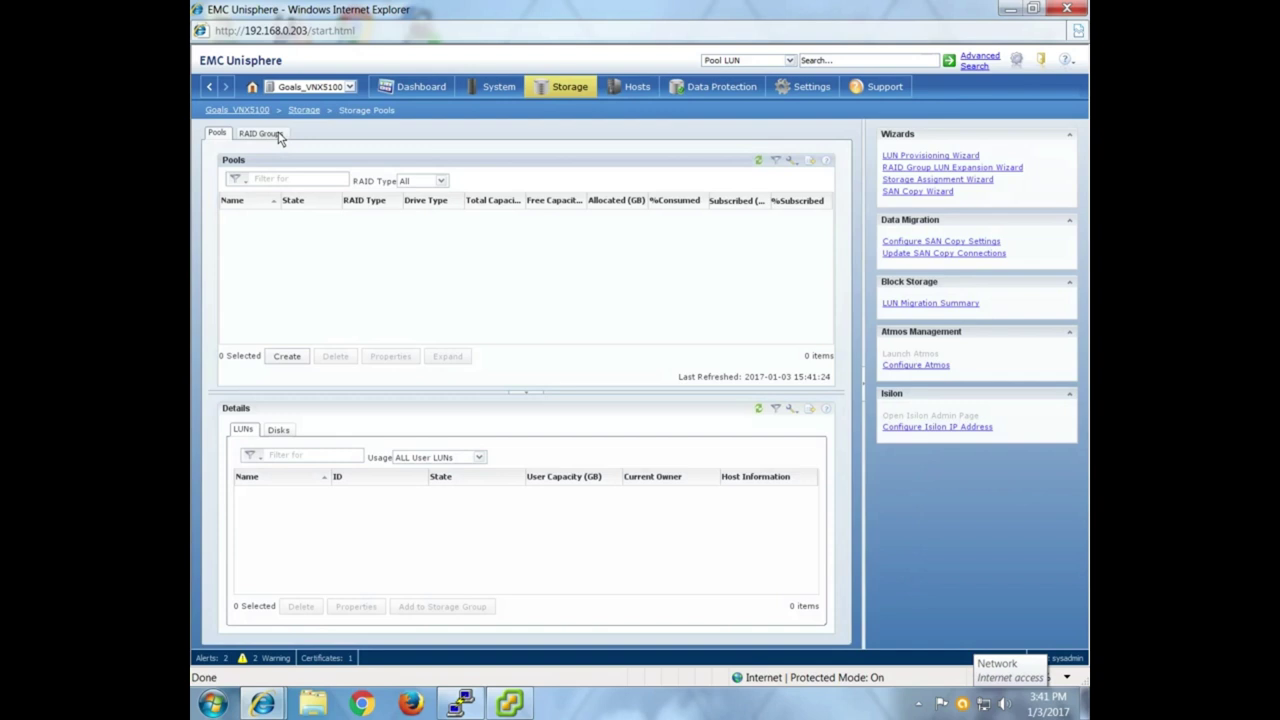
left_click(277, 134)
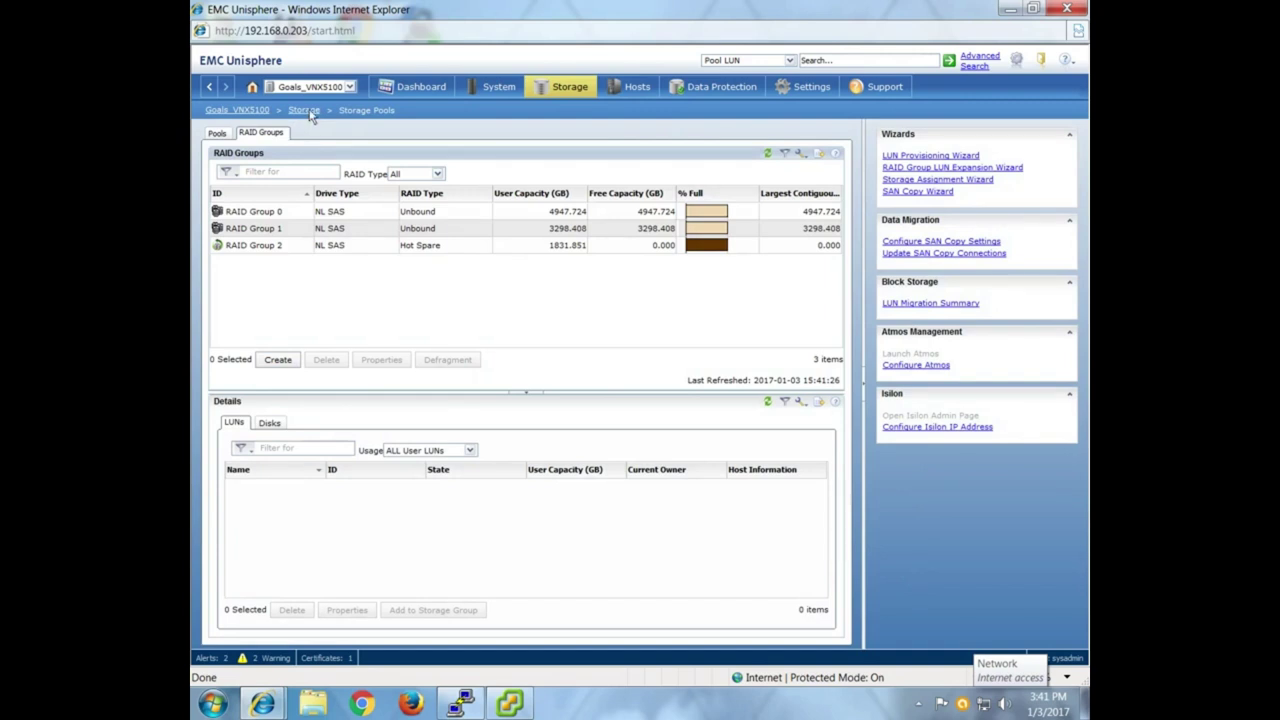
left_click(309, 214)
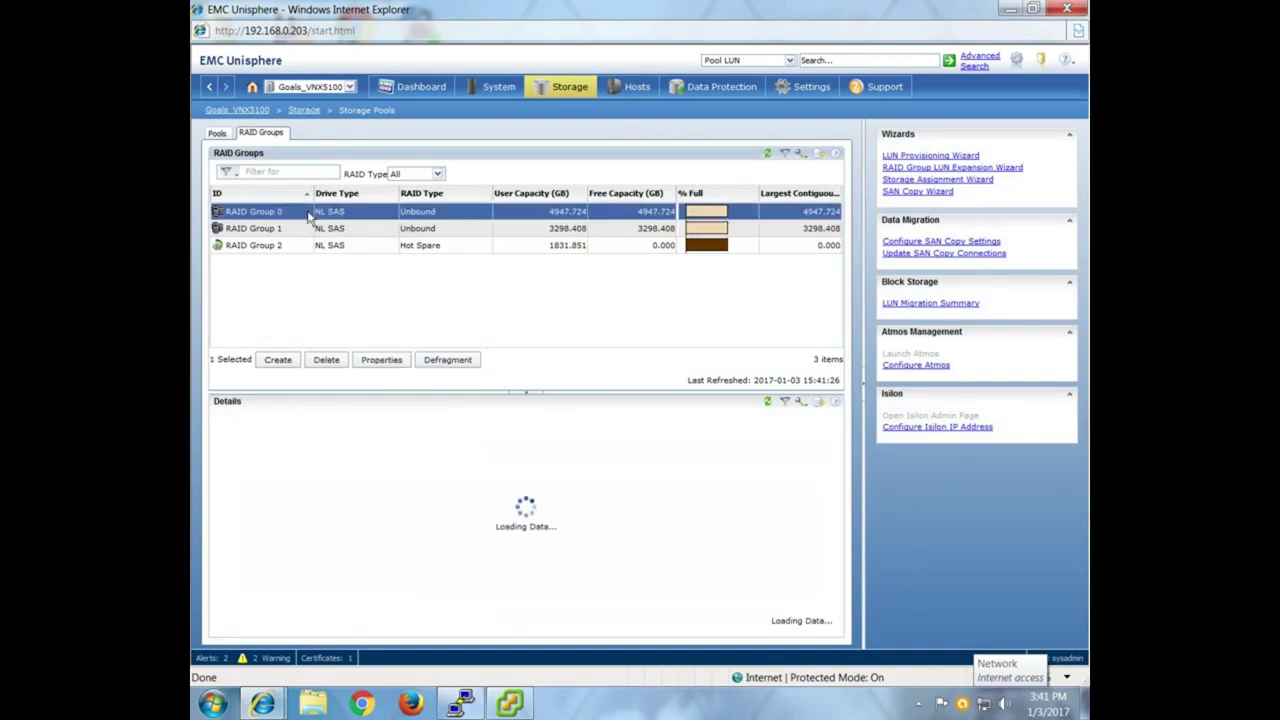
left_click(334, 366)
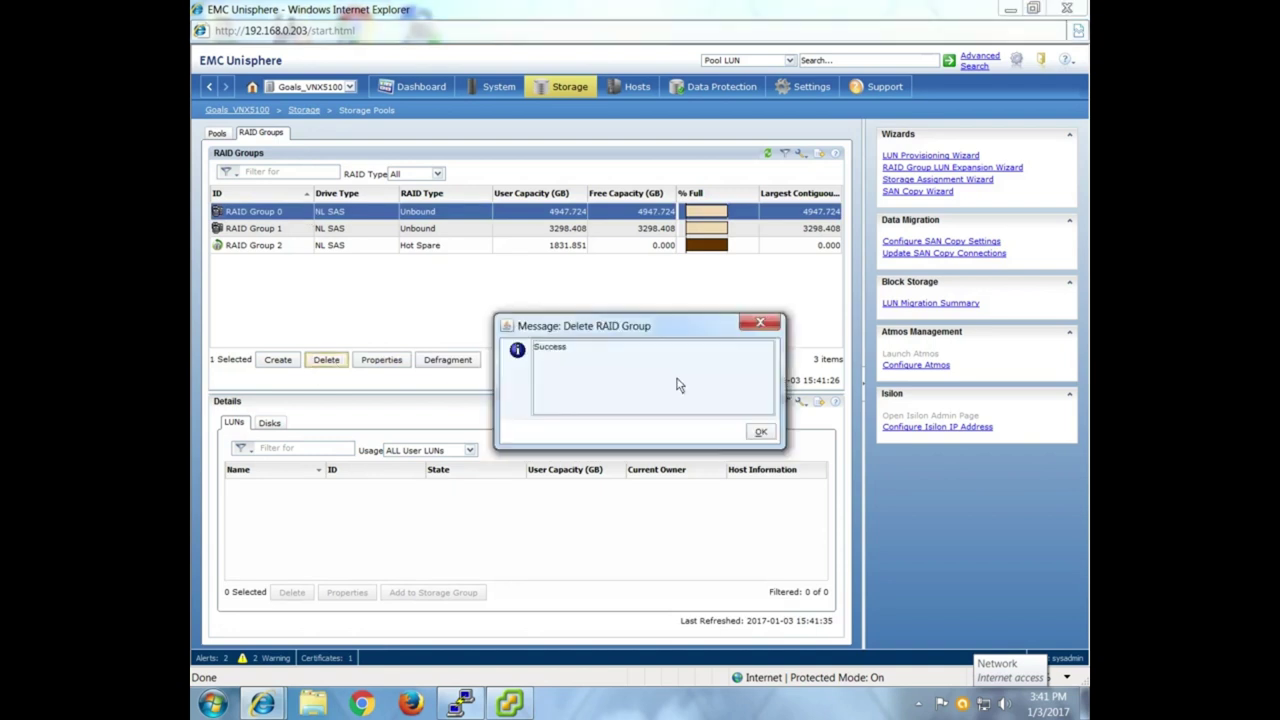
left_click(760, 433)
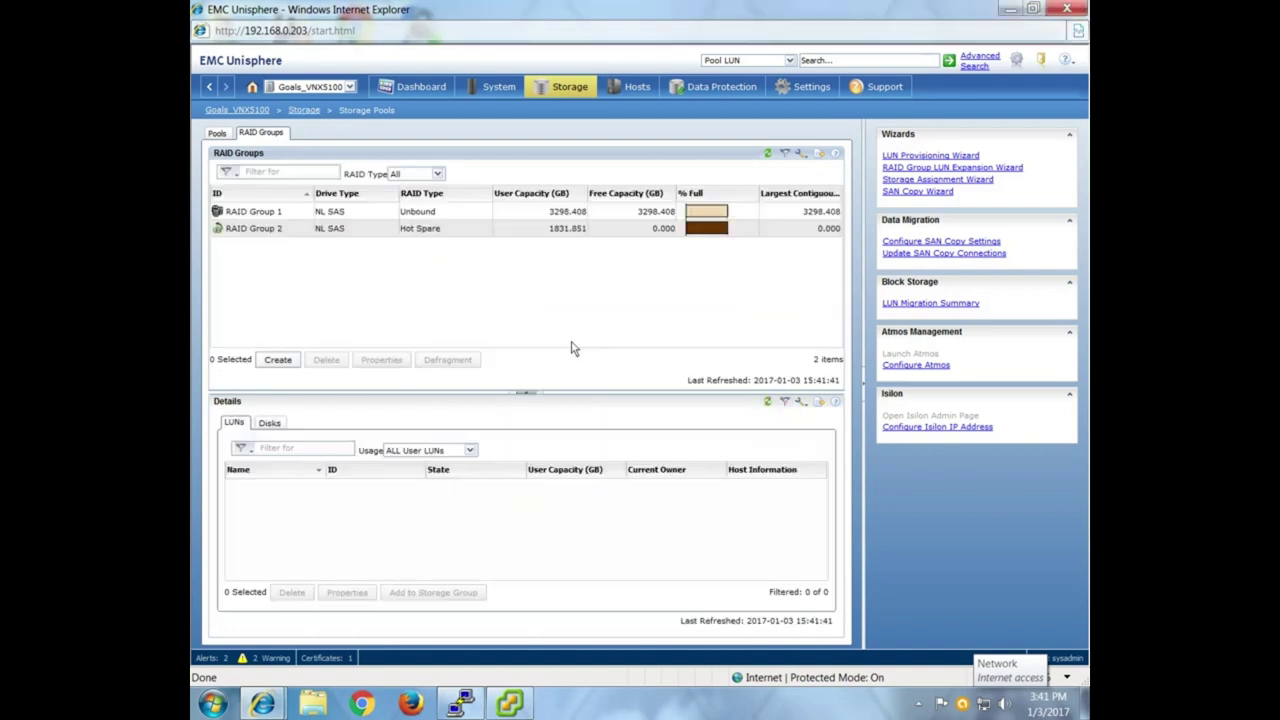
left_click(326, 360)
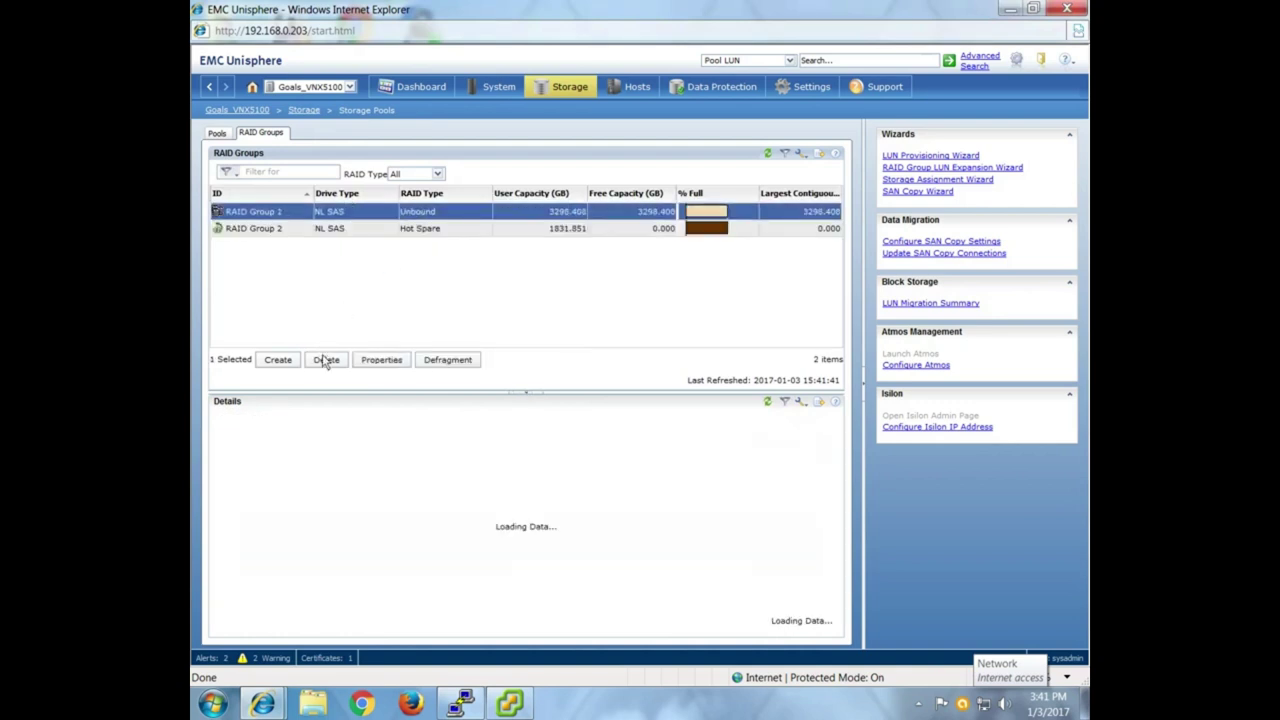
left_click(761, 436)
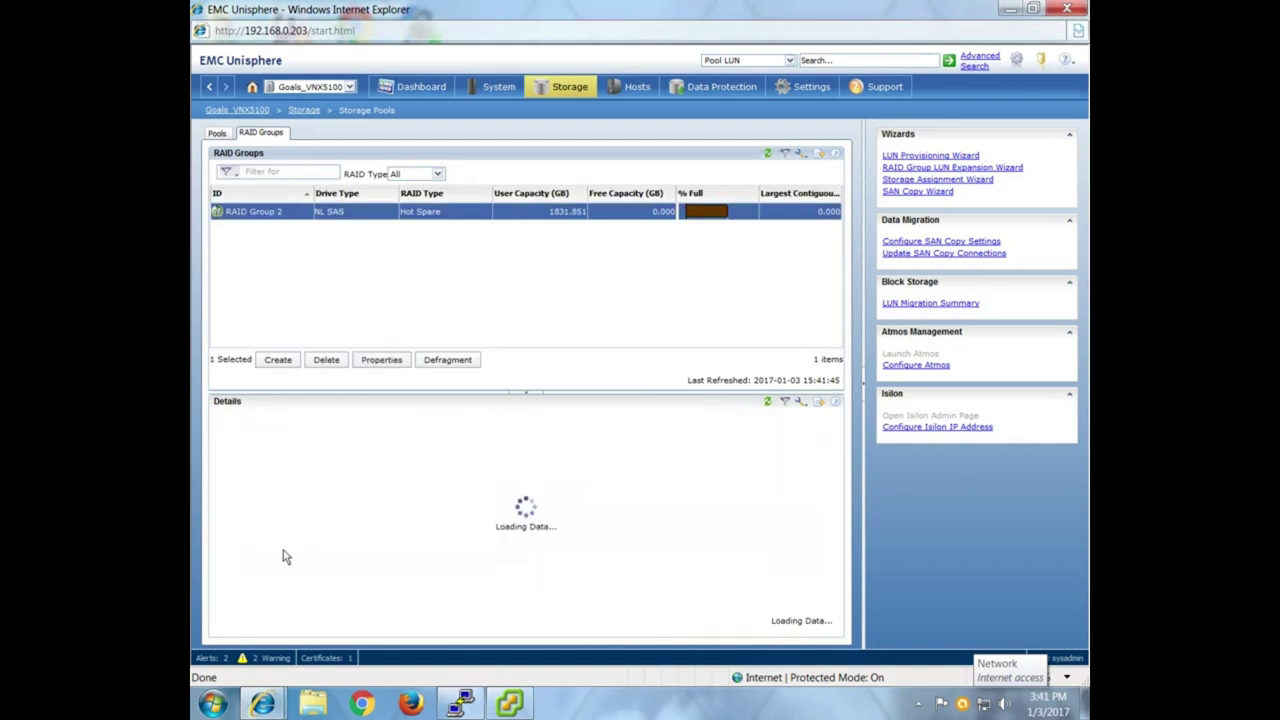
Delete Hot Spare LUN 1017, removing RAID Group 2 with it.
left_click(319, 490)
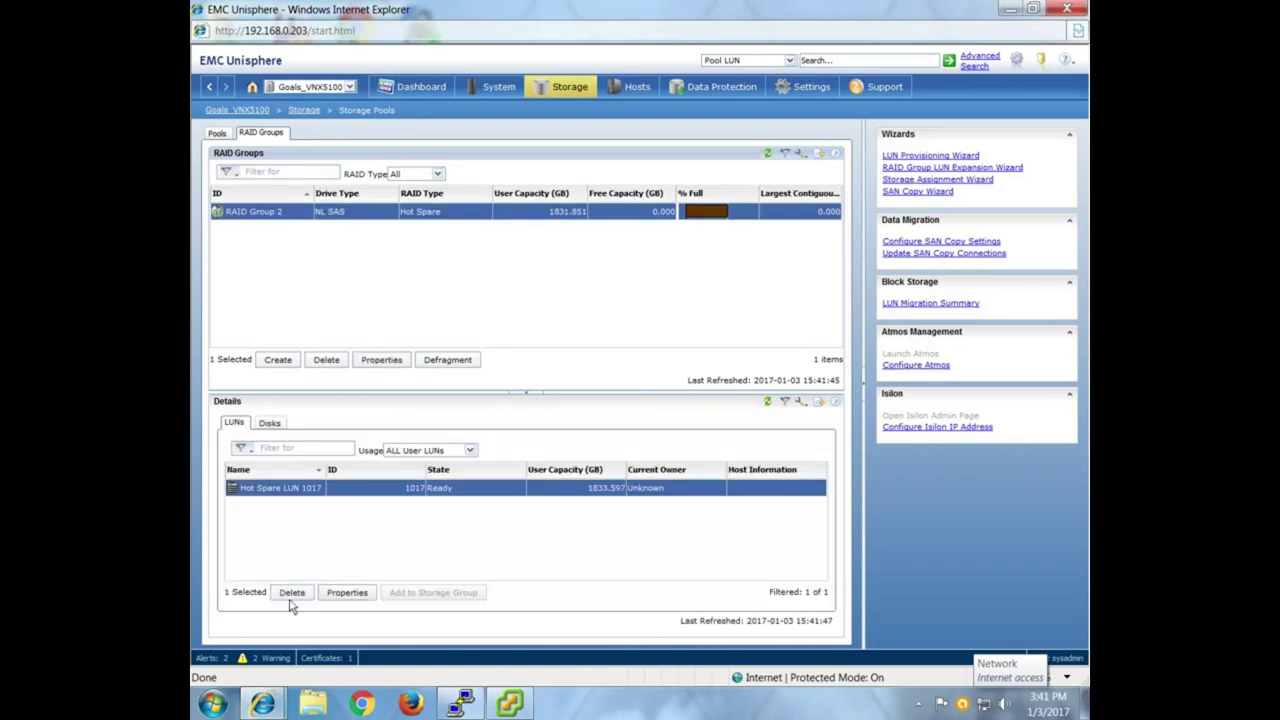
left_click(292, 593)
left_click(767, 471)
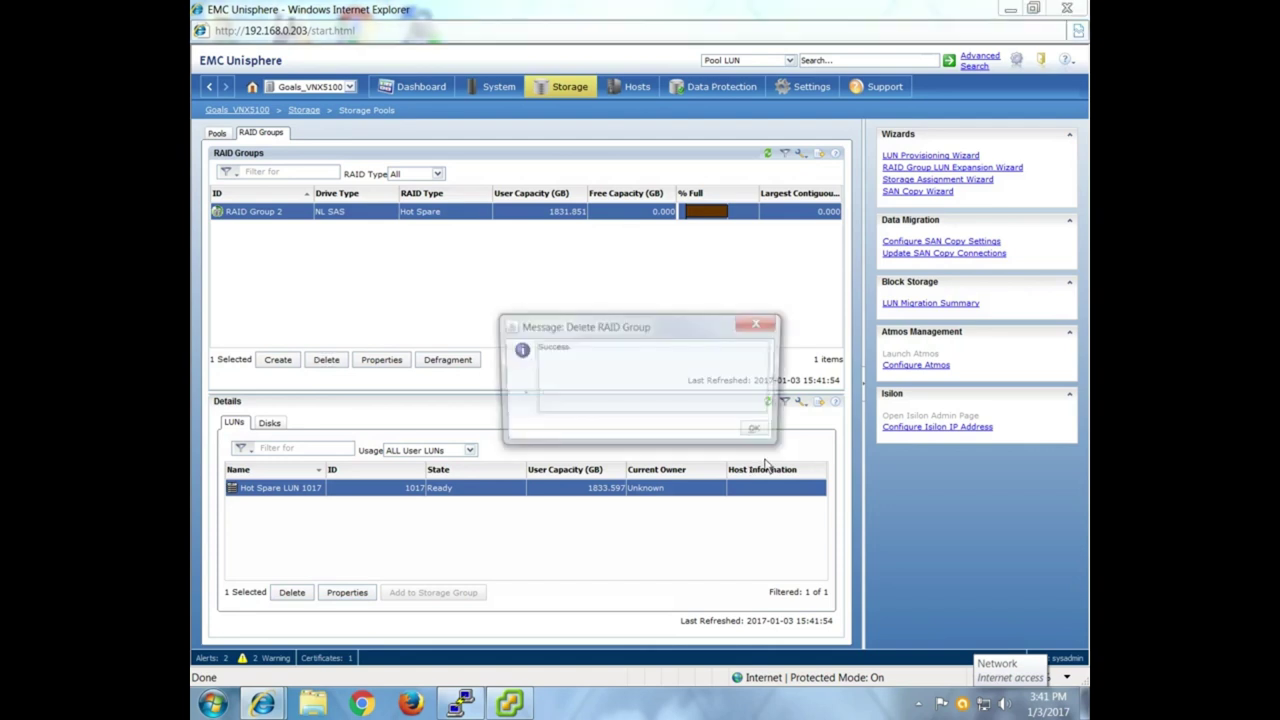
left_click(757, 432)
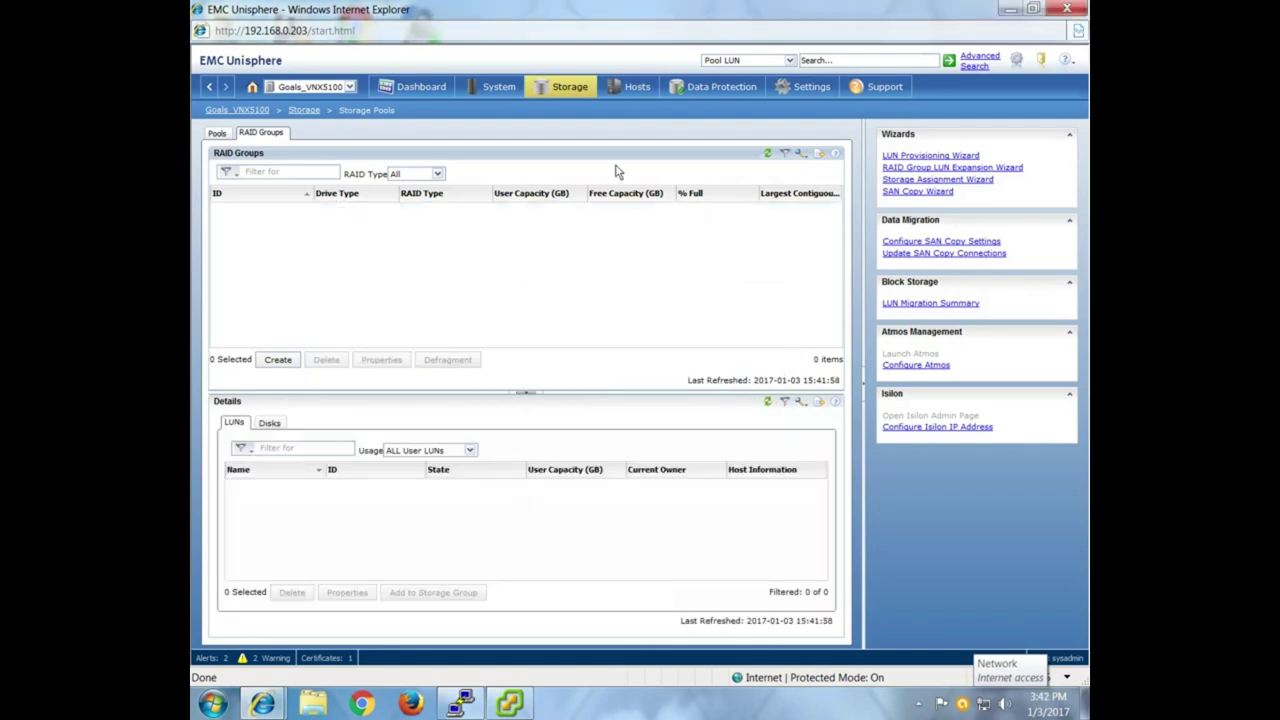
left_click(620, 93)
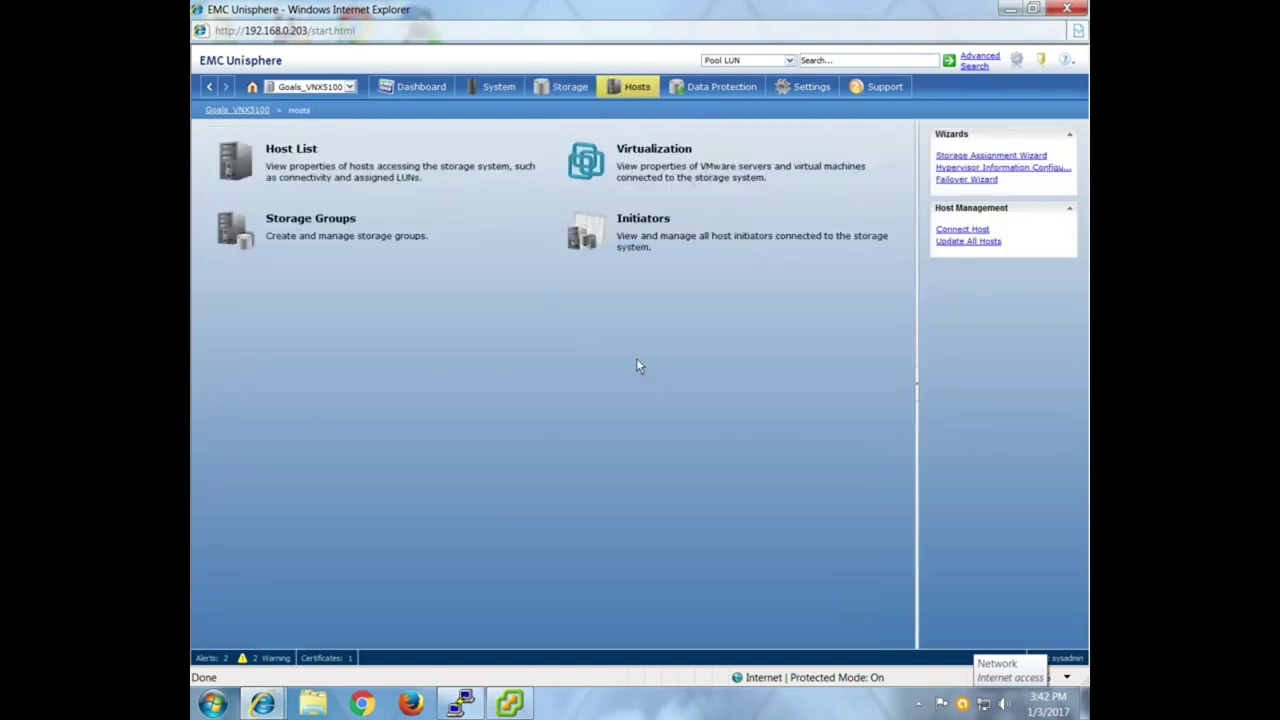
Select an entry in the Hosts > Initiators list and refresh it.
left_click(643, 210)
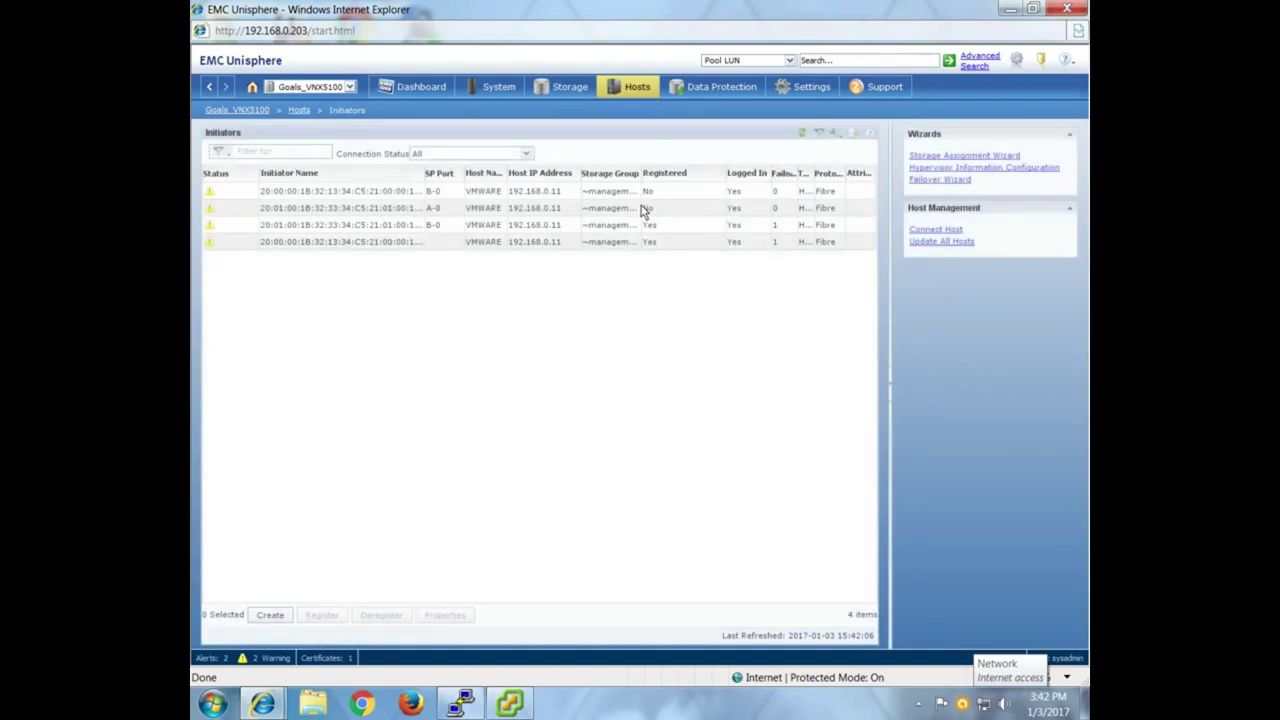
left_click(643, 208)
left_click(801, 135)
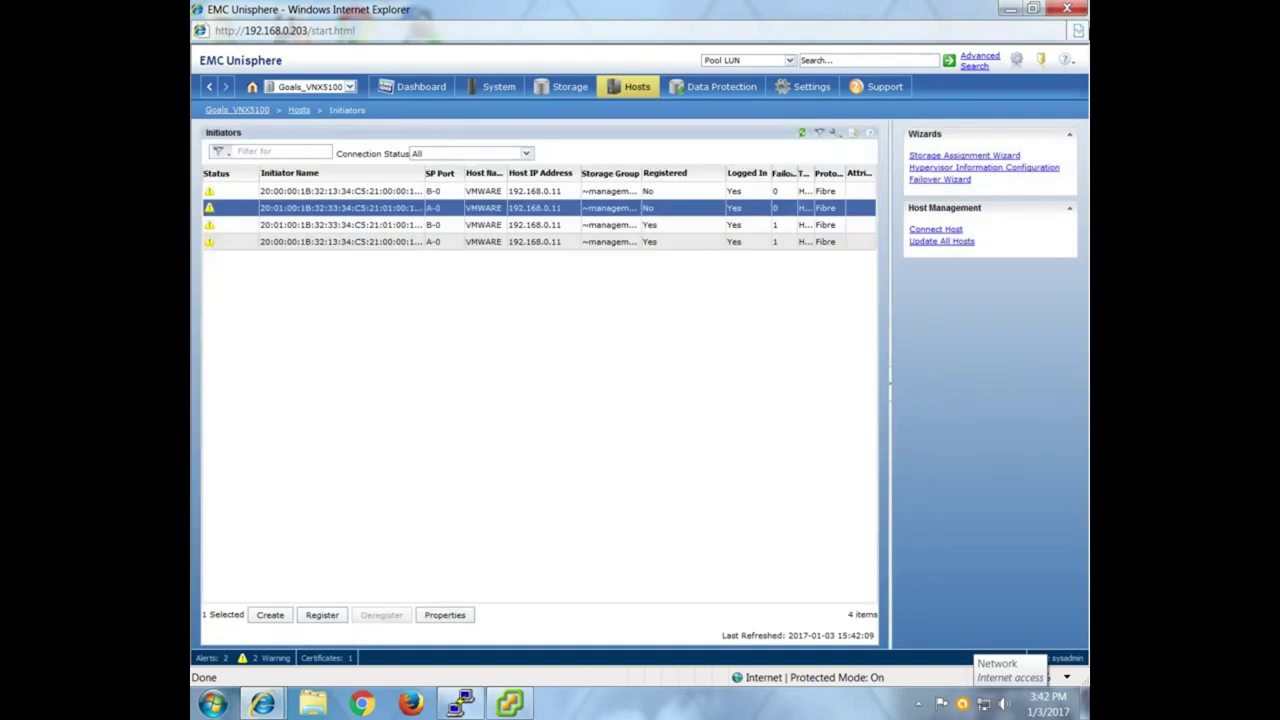
Close both Unisphere browser windows, leaving the Windows desktop showing.
left_click(1078, 10)
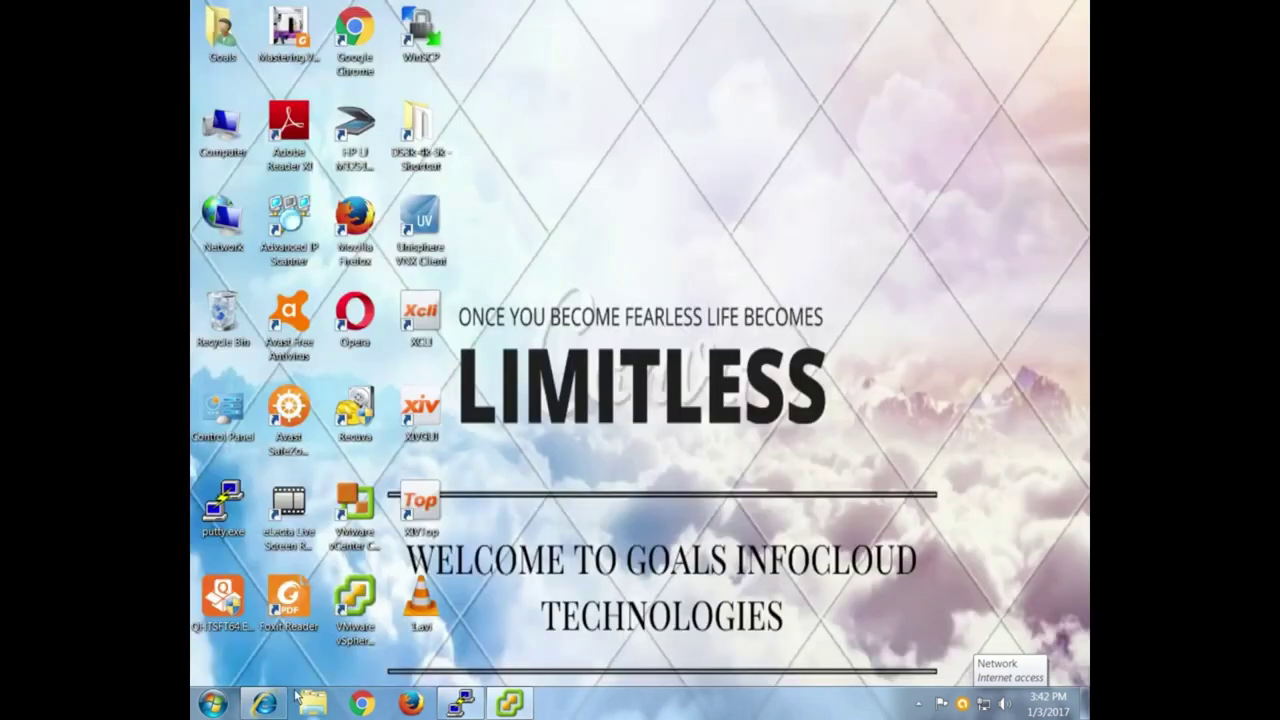
left_click(264, 704)
key("alt+F4")
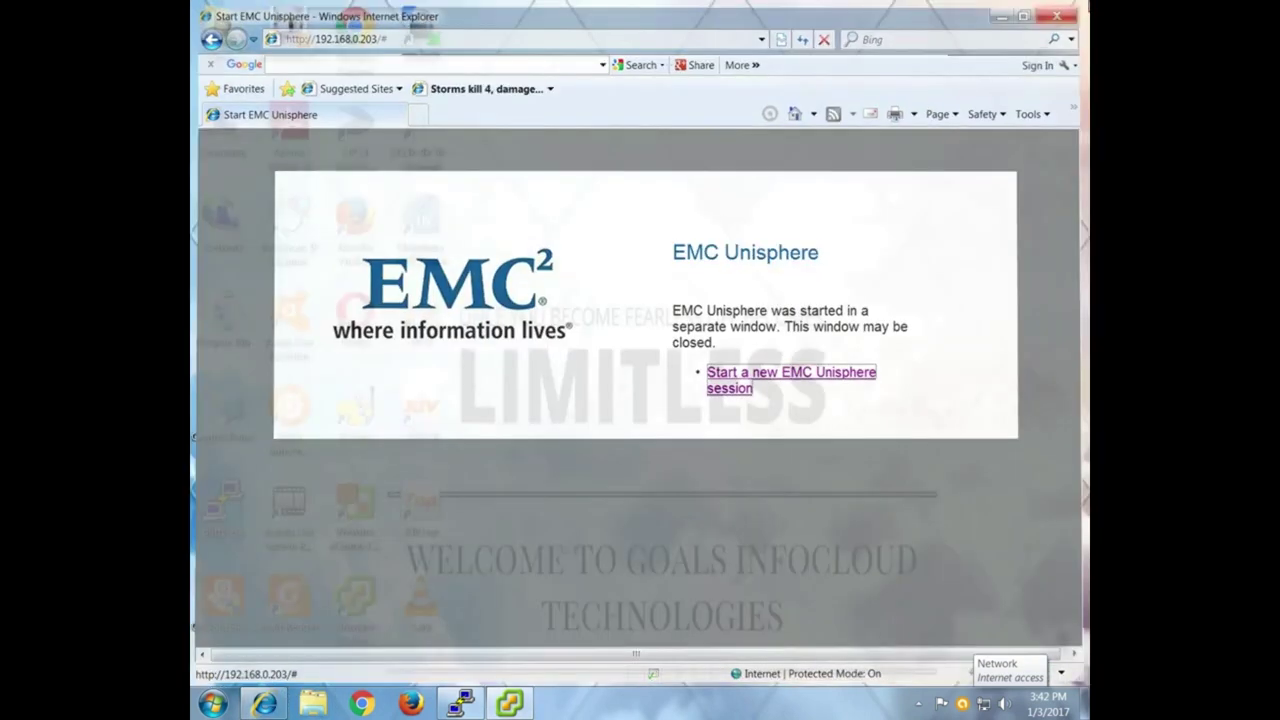
left_click(919, 706)
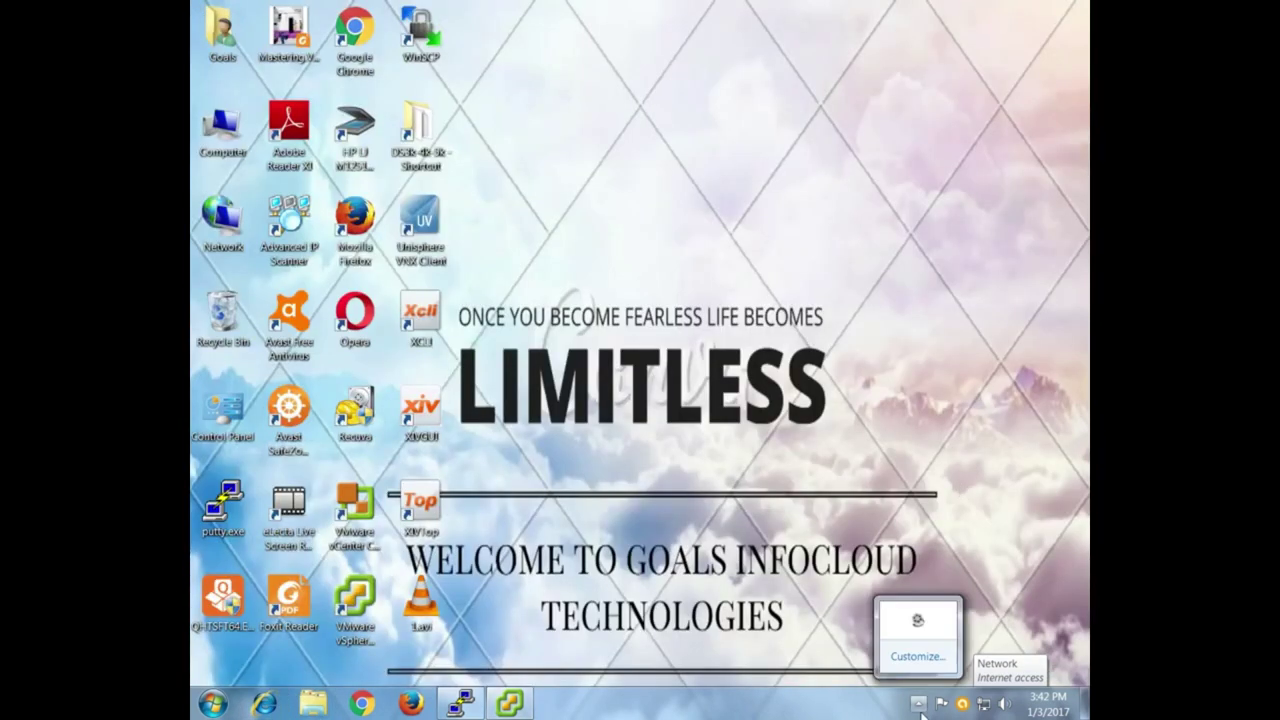
left_click(916, 622)
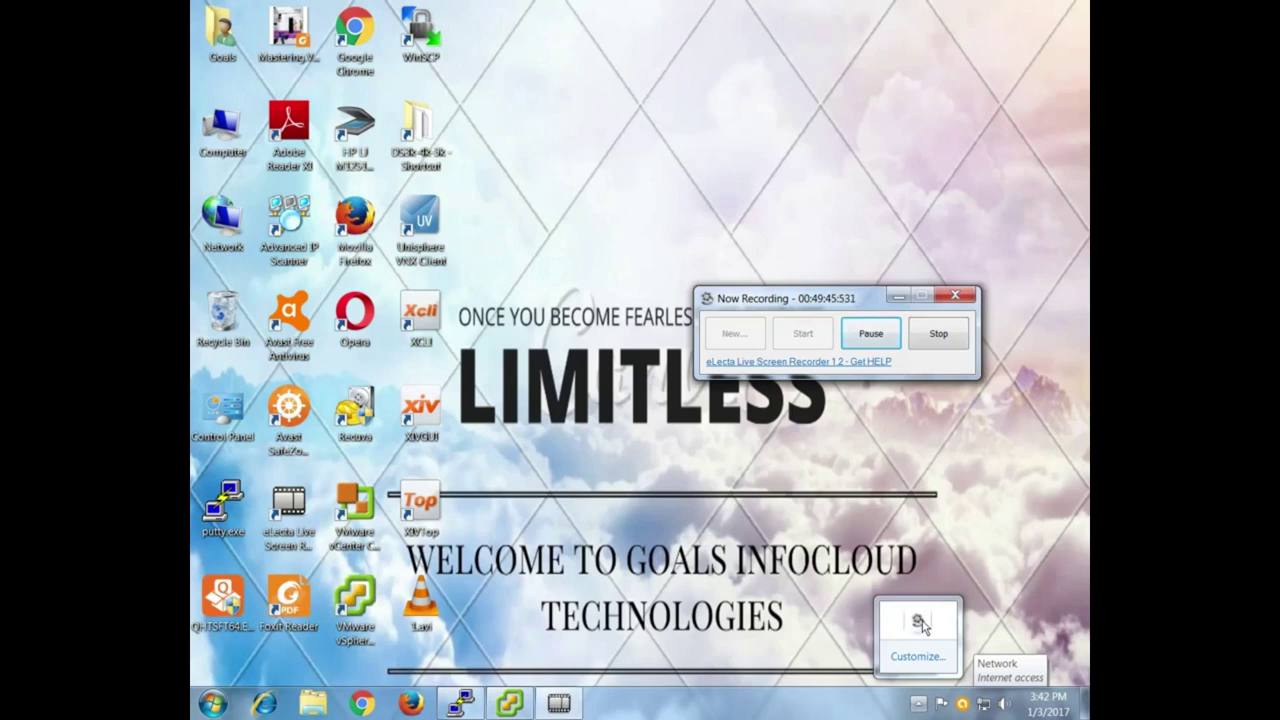